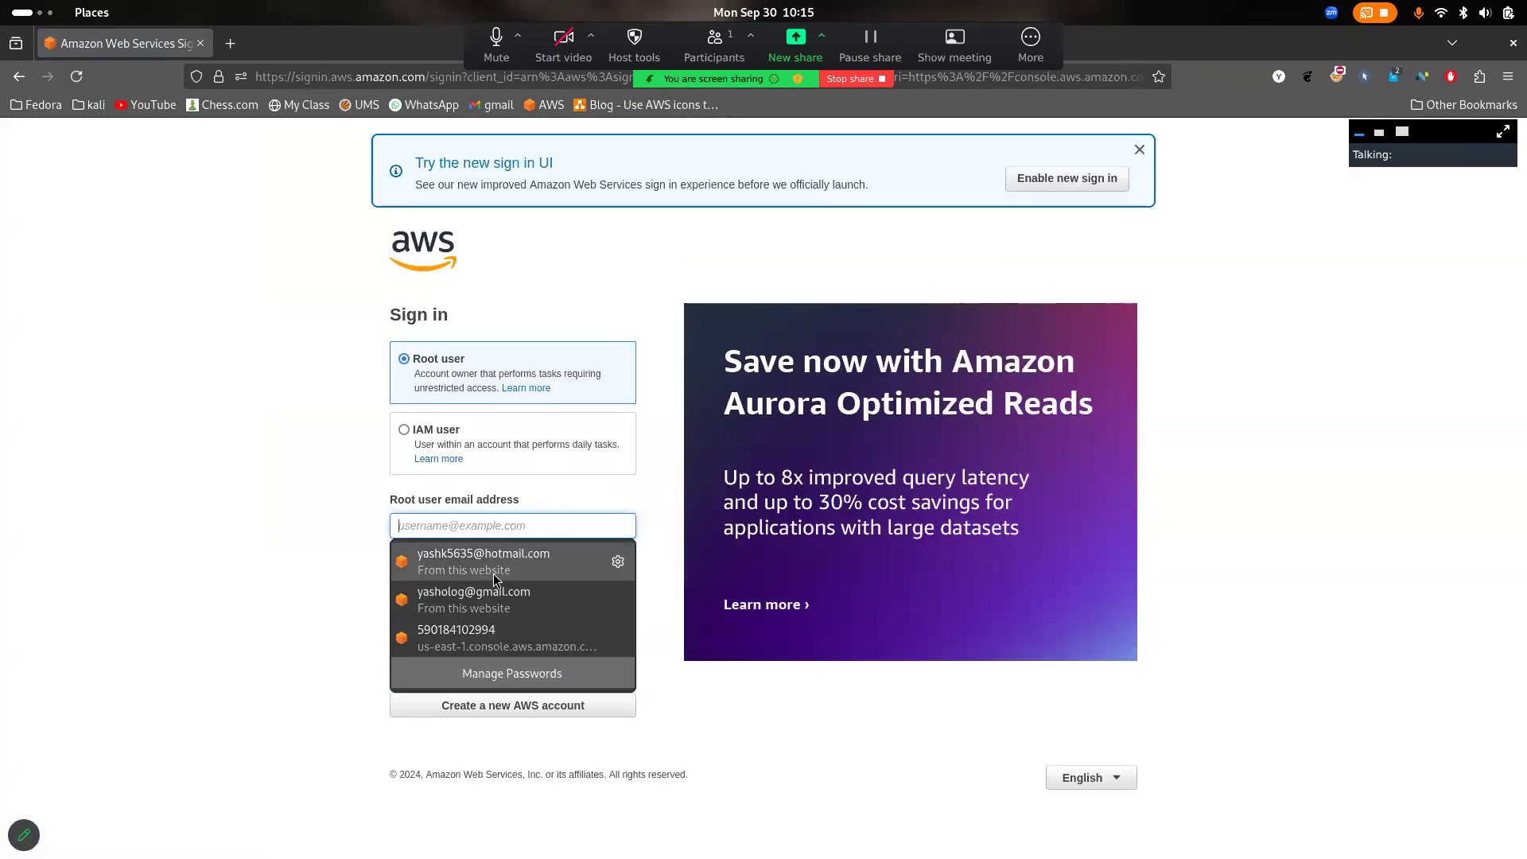
- Sign in as the root user with the saved account email, skipping MFA registration, and open the S3 service
{"action": "left_click", "coordinate": [493, 598]}
{"action": "left_click", "coordinate": [529, 576]}
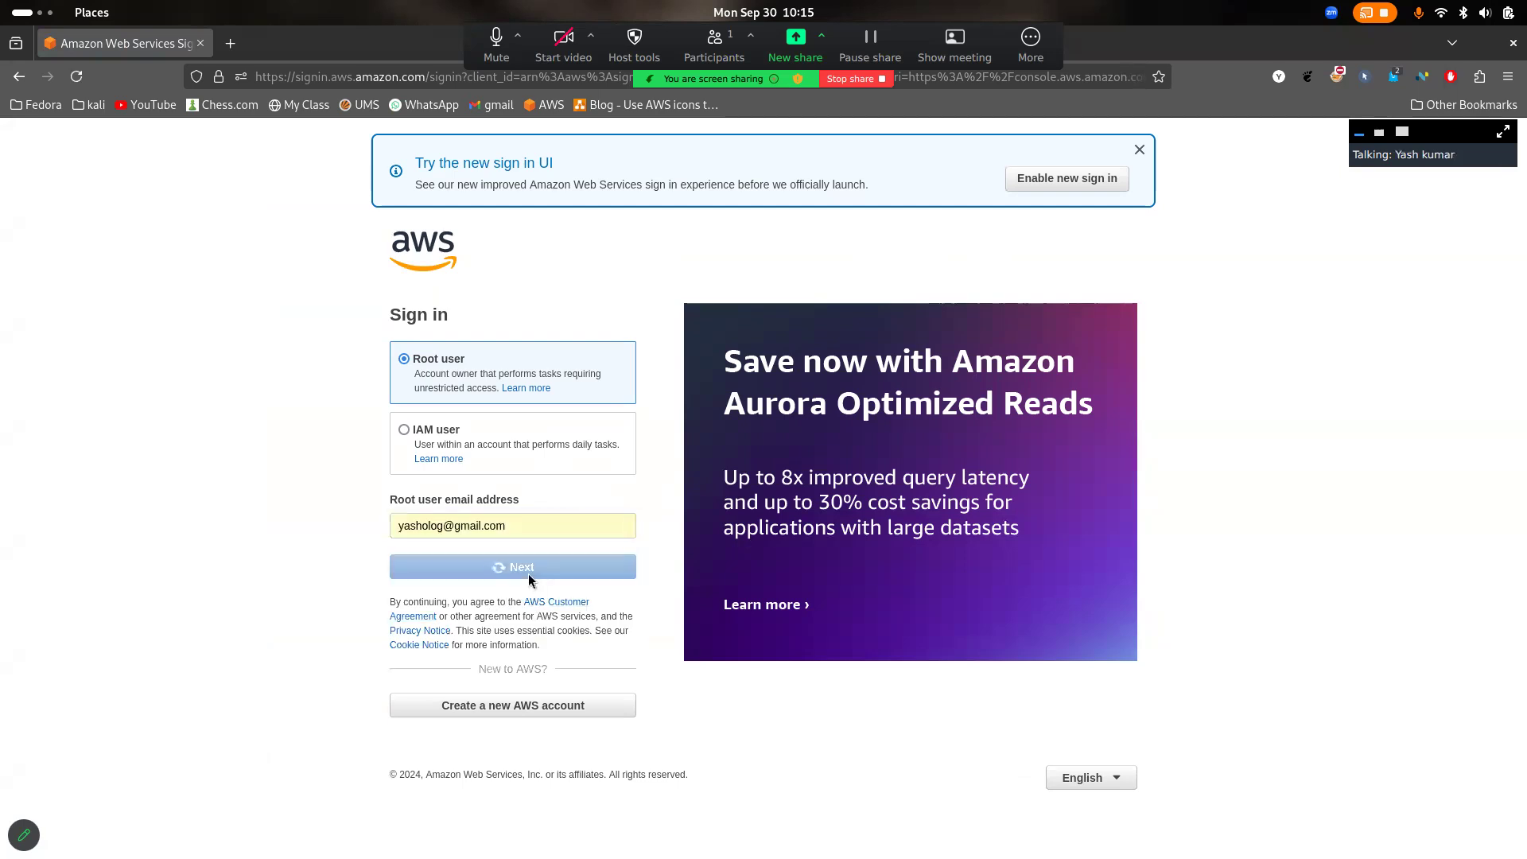
{"action": "left_click", "coordinate": [541, 459]}
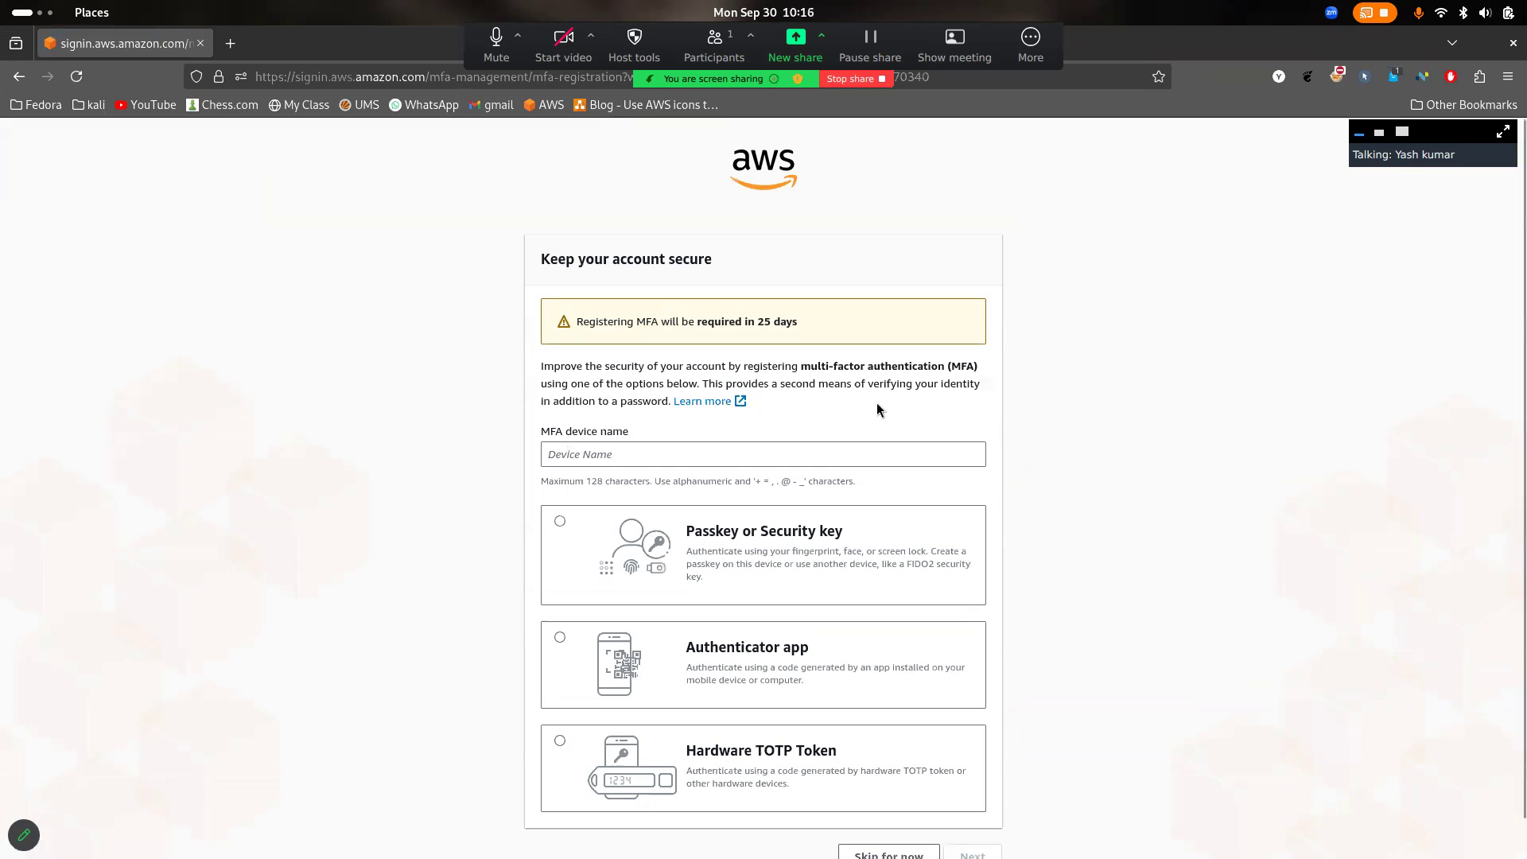
{"action": "scroll", "coordinate": [858, 657], "scroll_direction": "down", "scroll_amount": 2}
{"action": "left_click", "coordinate": [903, 827]}
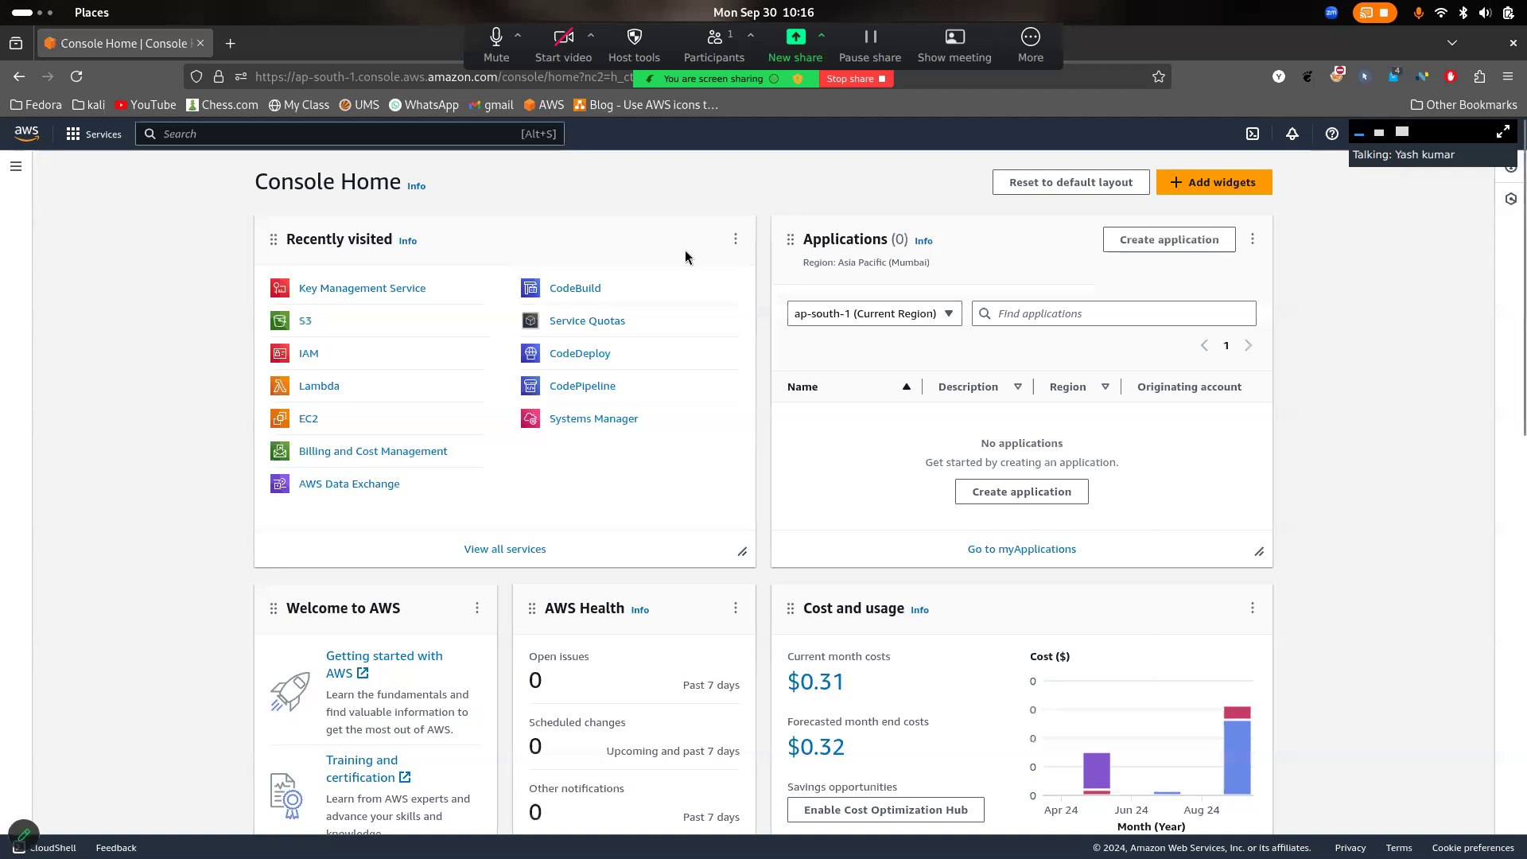
{"action": "left_click", "coordinate": [306, 322]}
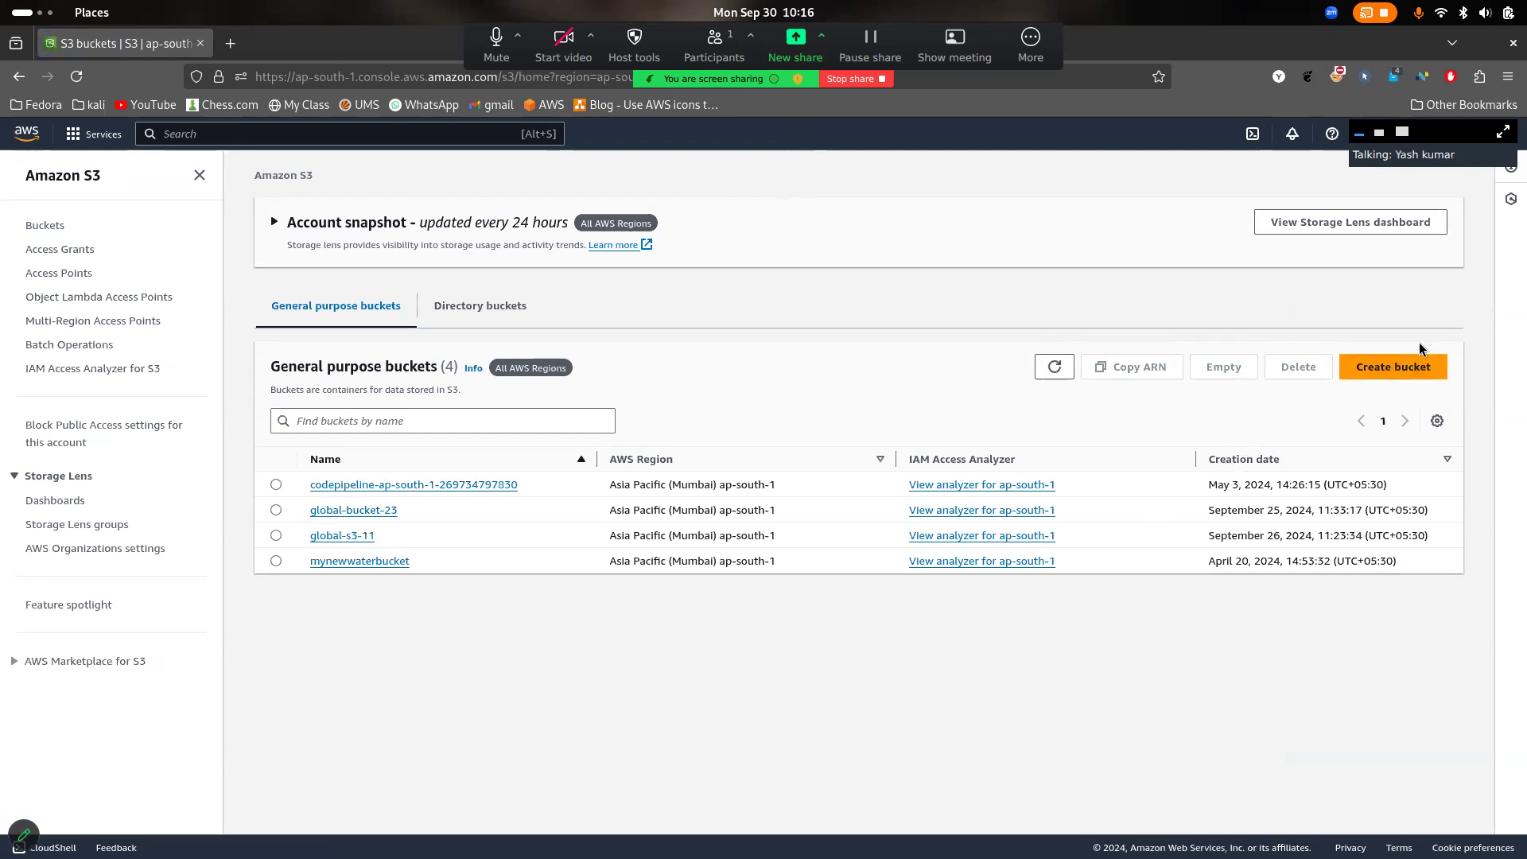
- Annotate the S3 buckets page in red with the handwritten words "Static" and "Versioning", underlining both
{"action": "left_click", "coordinate": [17, 839]}
{"action": "left_click", "coordinate": [102, 426]}
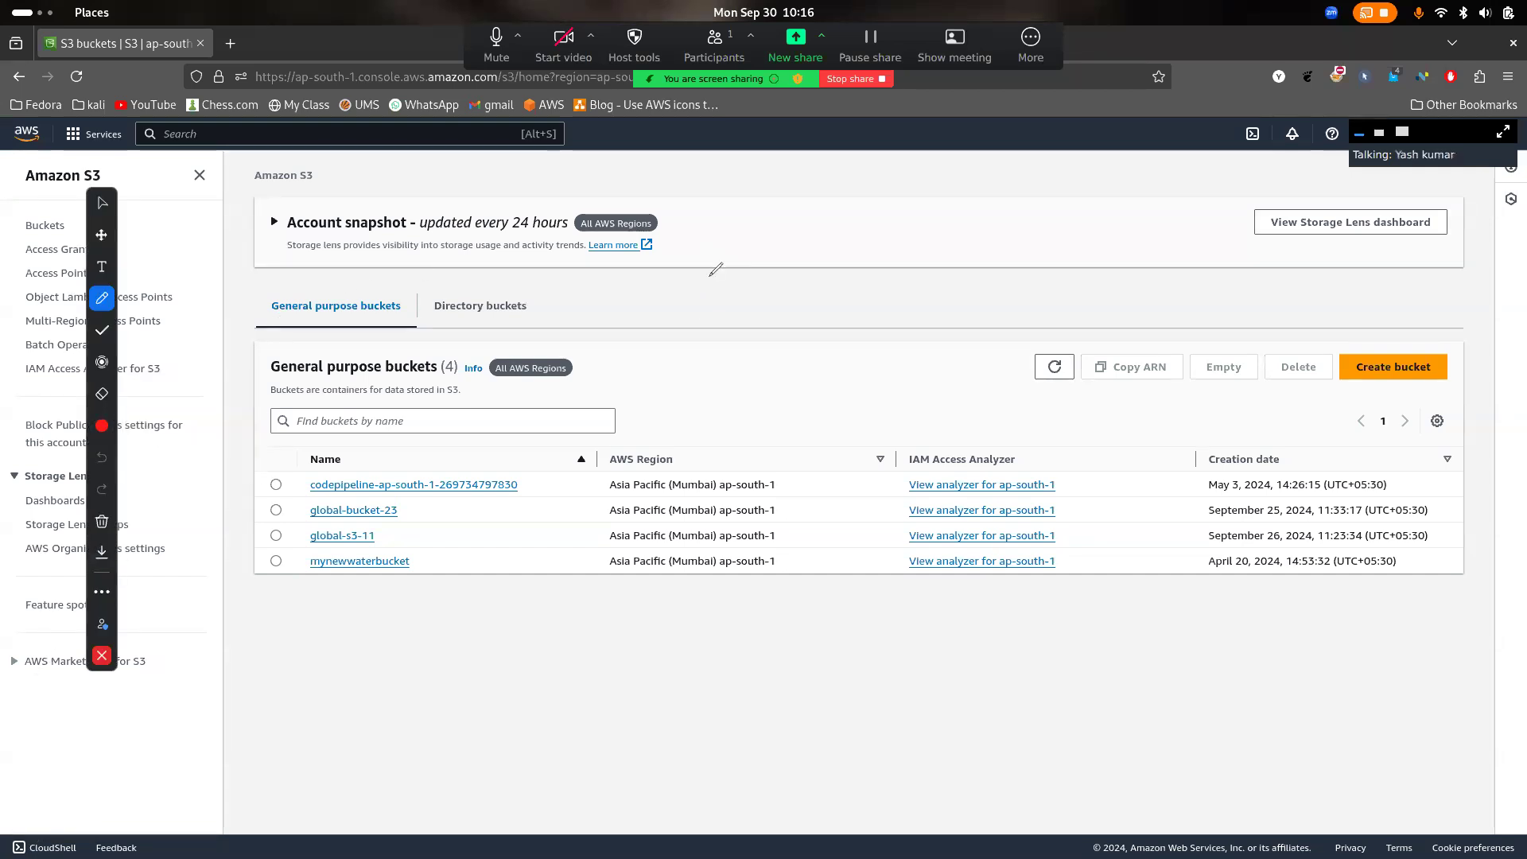
{"action": "mouse_move", "coordinate": [720, 227]}
{"action": "left_mouse_down"}
{"action": "mouse_move", "coordinate": [714, 298]}
{"action": "mouse_move", "coordinate": [793, 253]}
{"action": "mouse_move", "coordinate": [831, 263]}
{"action": "mouse_move", "coordinate": [862, 203]}
{"action": "mouse_move", "coordinate": [883, 231]}
{"action": "mouse_move", "coordinate": [853, 283]}
{"action": "left_mouse_up"}
{"action": "left_click", "coordinate": [822, 201]}
{"action": "mouse_move", "coordinate": [789, 216]}
{"action": "left_mouse_down"}
{"action": "mouse_move", "coordinate": [809, 206]}
{"action": "mouse_move", "coordinate": [751, 219]}
{"action": "mouse_move", "coordinate": [764, 211]}
{"action": "left_mouse_up"}
{"action": "left_click", "coordinate": [719, 363]}
{"action": "mouse_move", "coordinate": [719, 361]}
{"action": "left_mouse_down"}
{"action": "mouse_move", "coordinate": [843, 388]}
{"action": "mouse_move", "coordinate": [922, 334]}
{"action": "mouse_move", "coordinate": [942, 370]}
{"action": "mouse_move", "coordinate": [1030, 284]}
{"action": "mouse_move", "coordinate": [1089, 421]}
{"action": "mouse_move", "coordinate": [1045, 350]}
{"action": "left_mouse_up"}
{"action": "left_click", "coordinate": [972, 303]}
{"action": "left_click", "coordinate": [880, 317]}
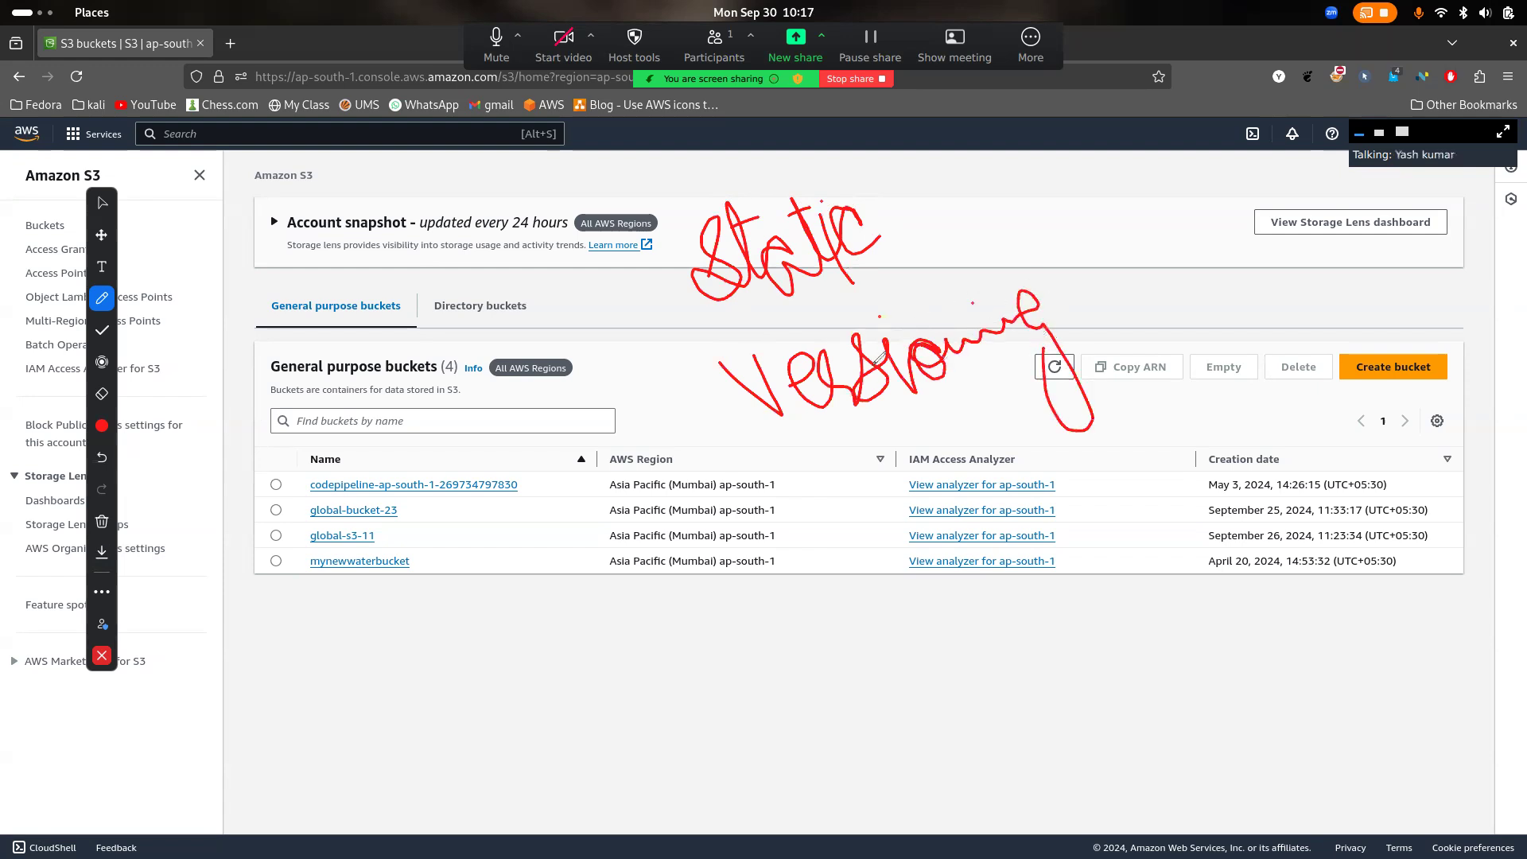
{"action": "left_click_drag", "start_coordinate": [790, 439], "coordinate": [1079, 344]}
{"action": "left_click_drag", "start_coordinate": [797, 327], "coordinate": [913, 277]}
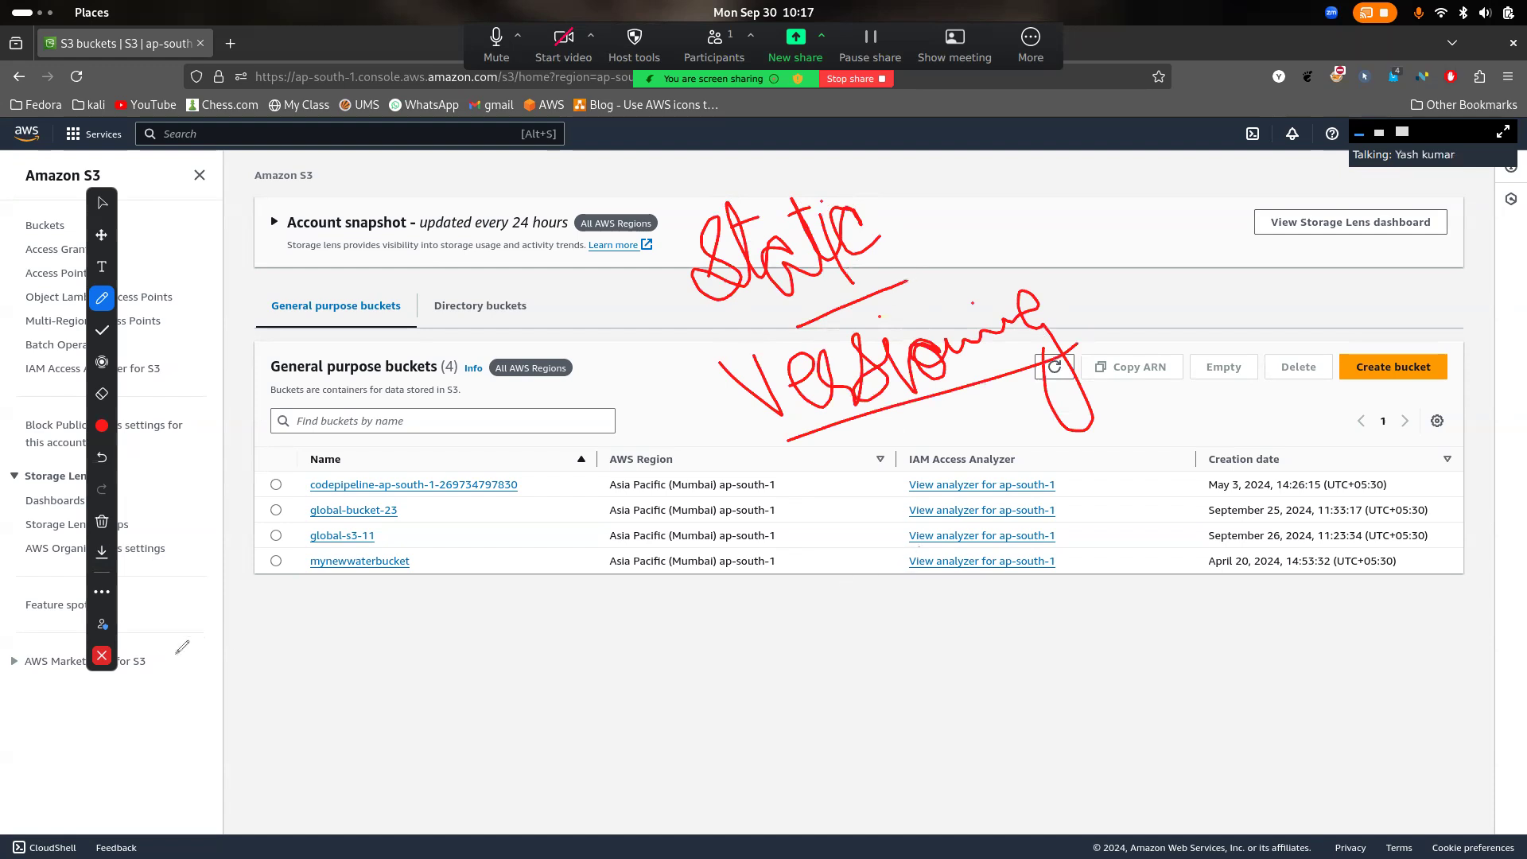
- Clear all drawings from the screen and close the annotation tools
{"action": "left_click", "coordinate": [102, 523]}
{"action": "left_click", "coordinate": [171, 485]}
{"action": "left_click", "coordinate": [102, 655]}
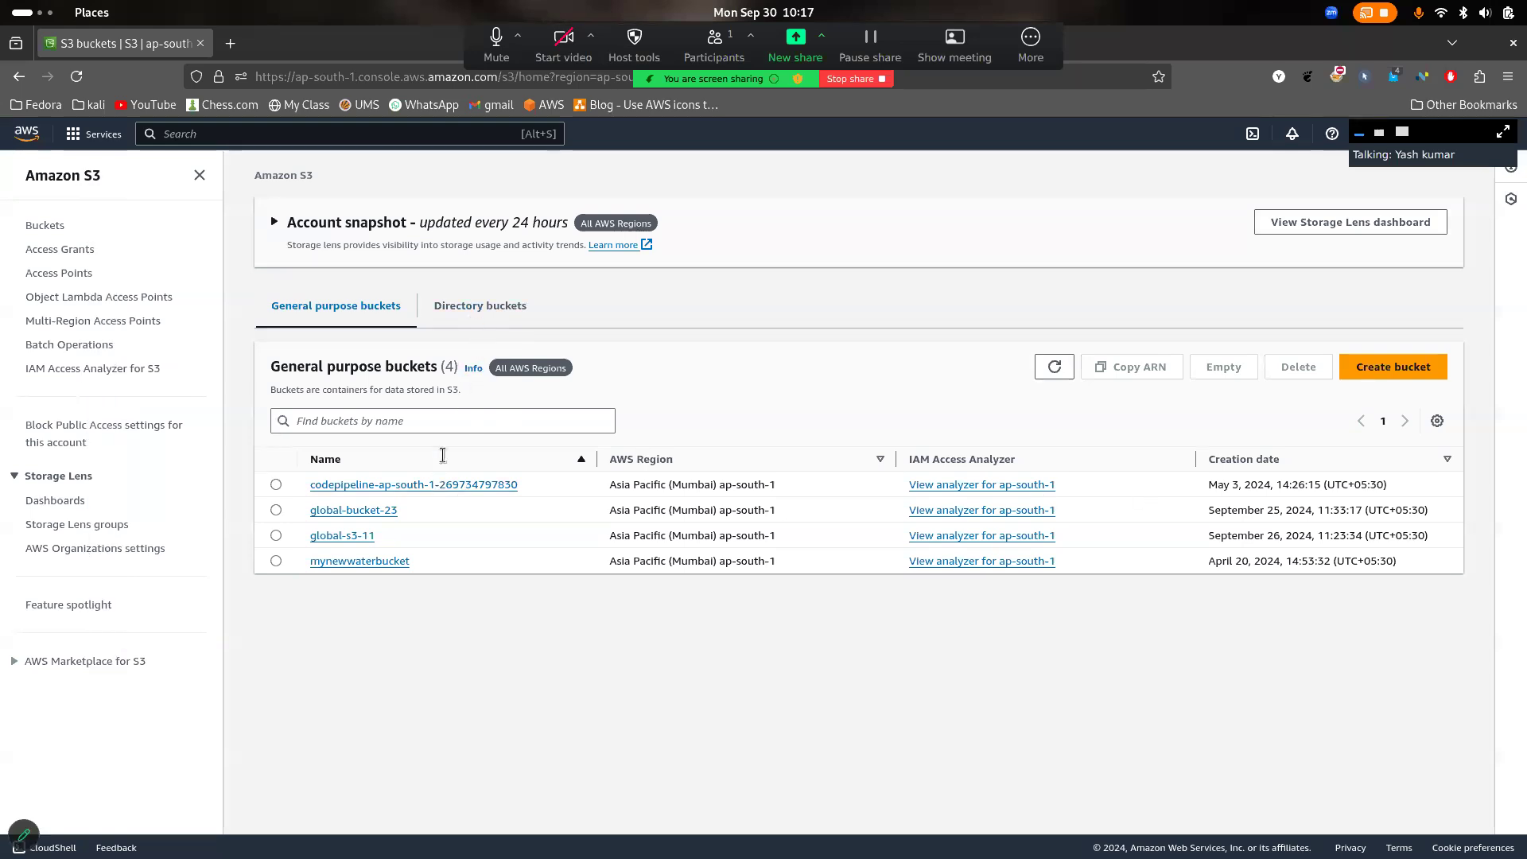
- Examine the properties of global-bucket-23, including its versioning, tags and default encryption settings
{"action": "left_click", "coordinate": [374, 514]}
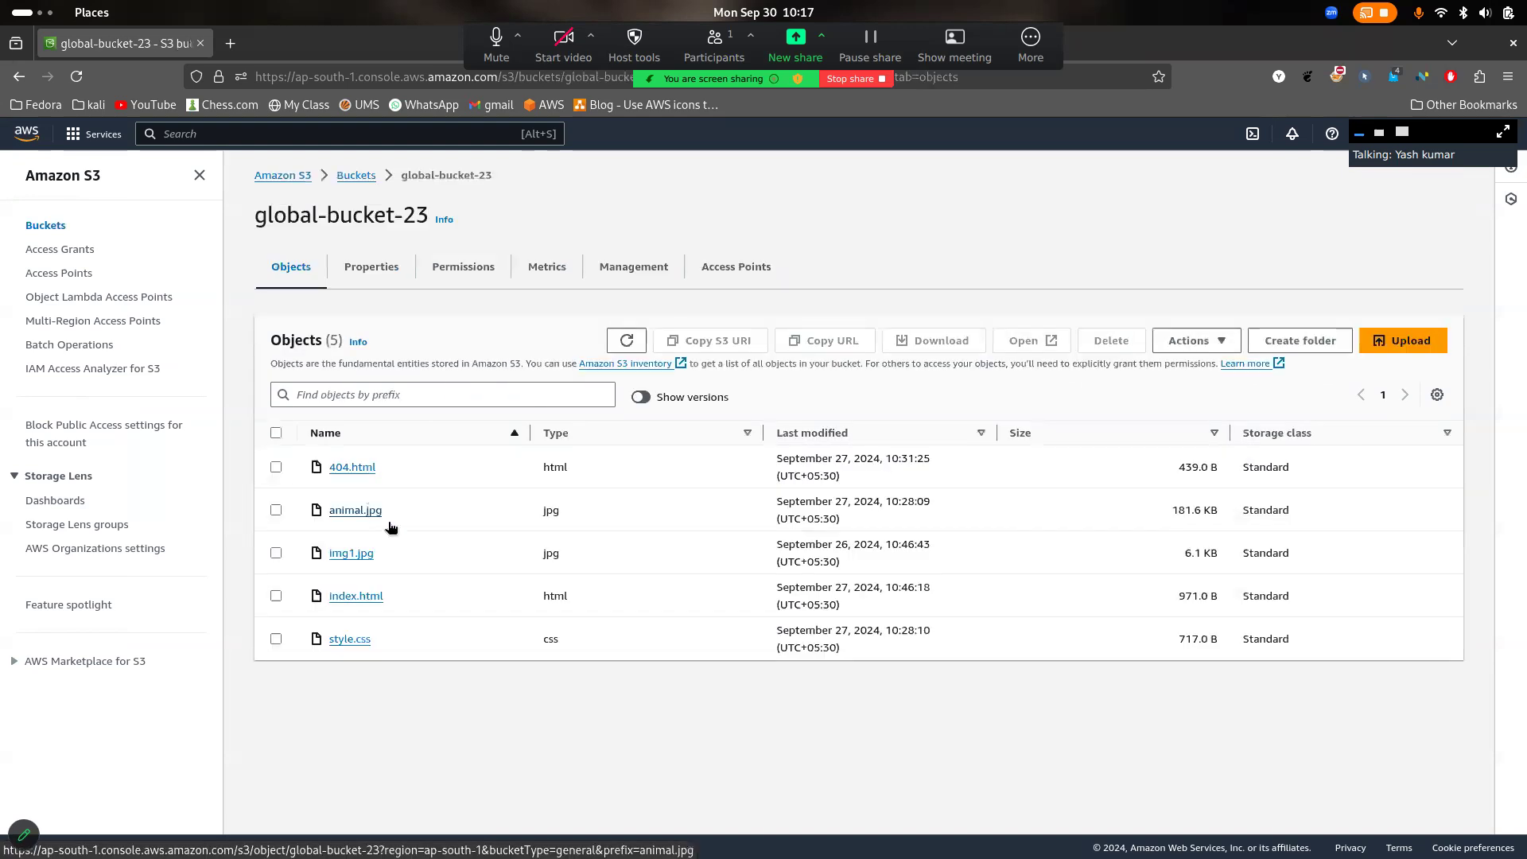
{"action": "left_click", "coordinate": [376, 269]}
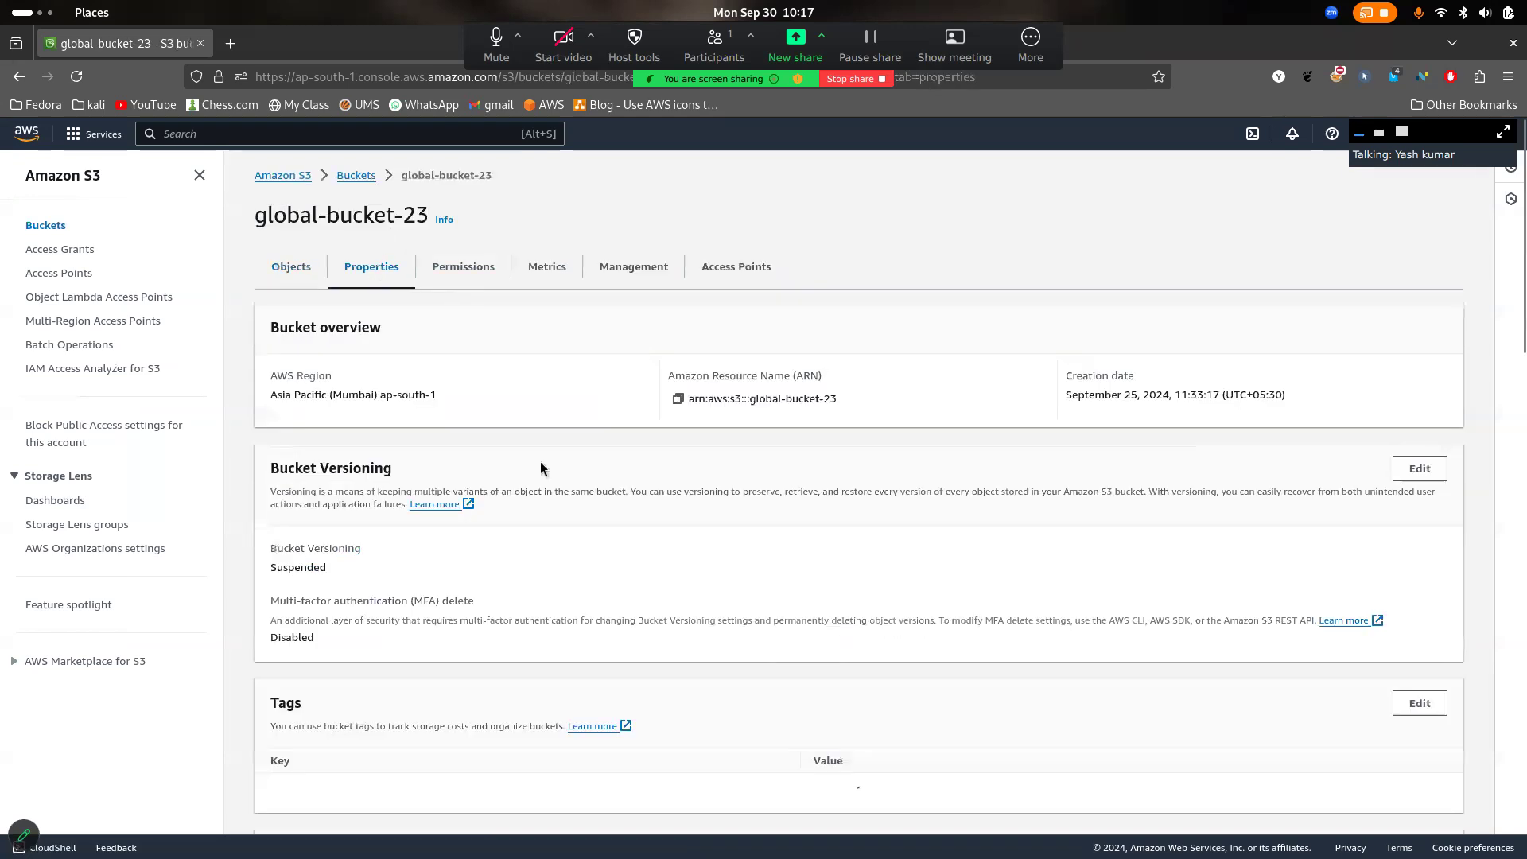
{"action": "right_click", "coordinate": [595, 580]}
{"action": "left_click", "coordinate": [766, 373]}
{"action": "scroll", "coordinate": [873, 402], "scroll_direction": "down", "scroll_amount": 3}
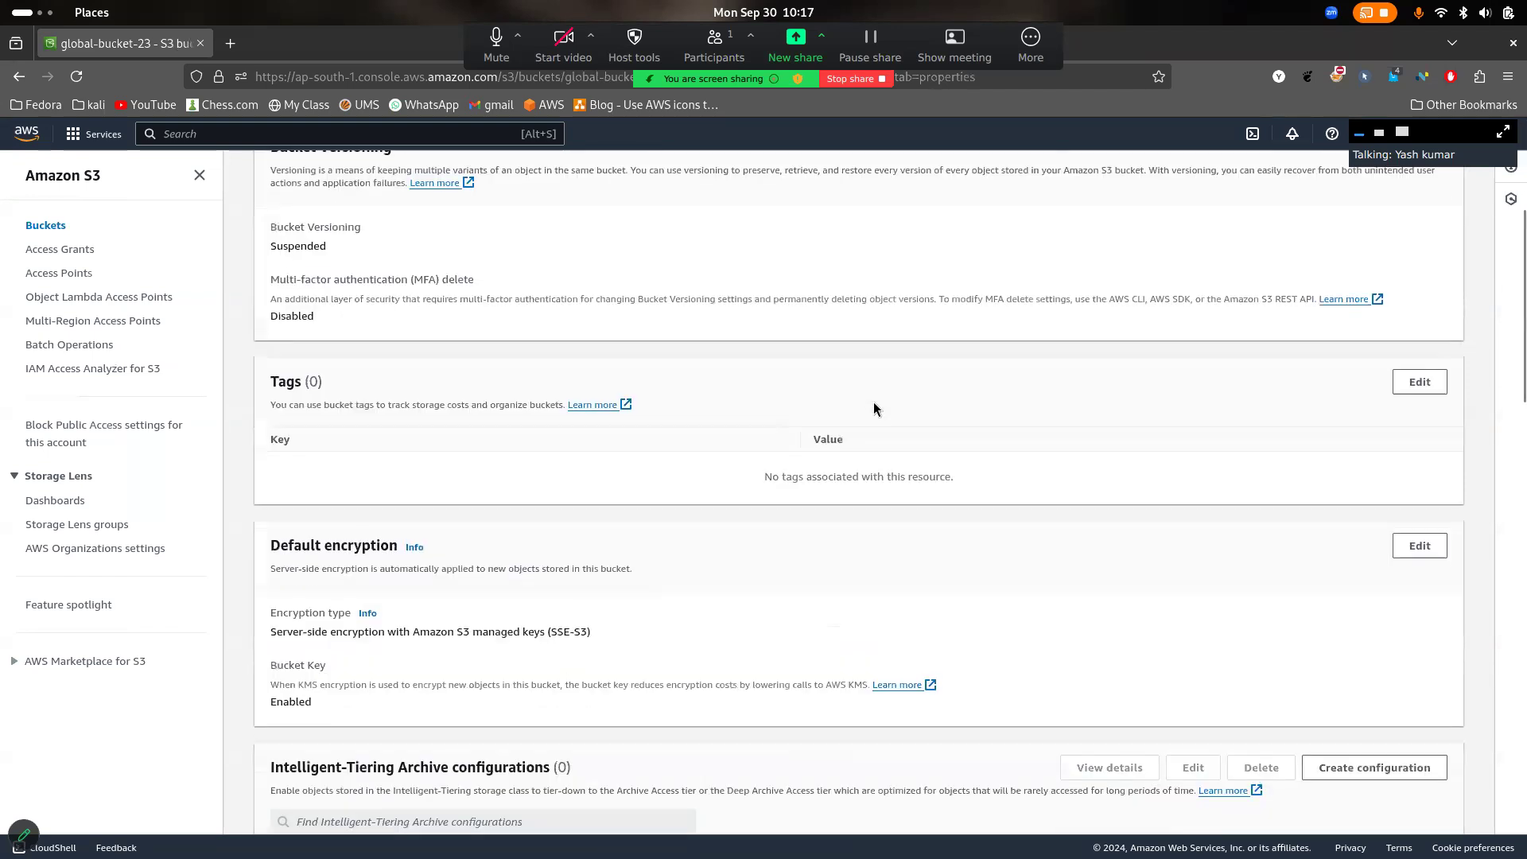
{"action": "scroll", "coordinate": [873, 409], "scroll_direction": "down", "scroll_amount": 2}
{"action": "scroll", "coordinate": [733, 455], "scroll_direction": "up", "scroll_amount": 5}
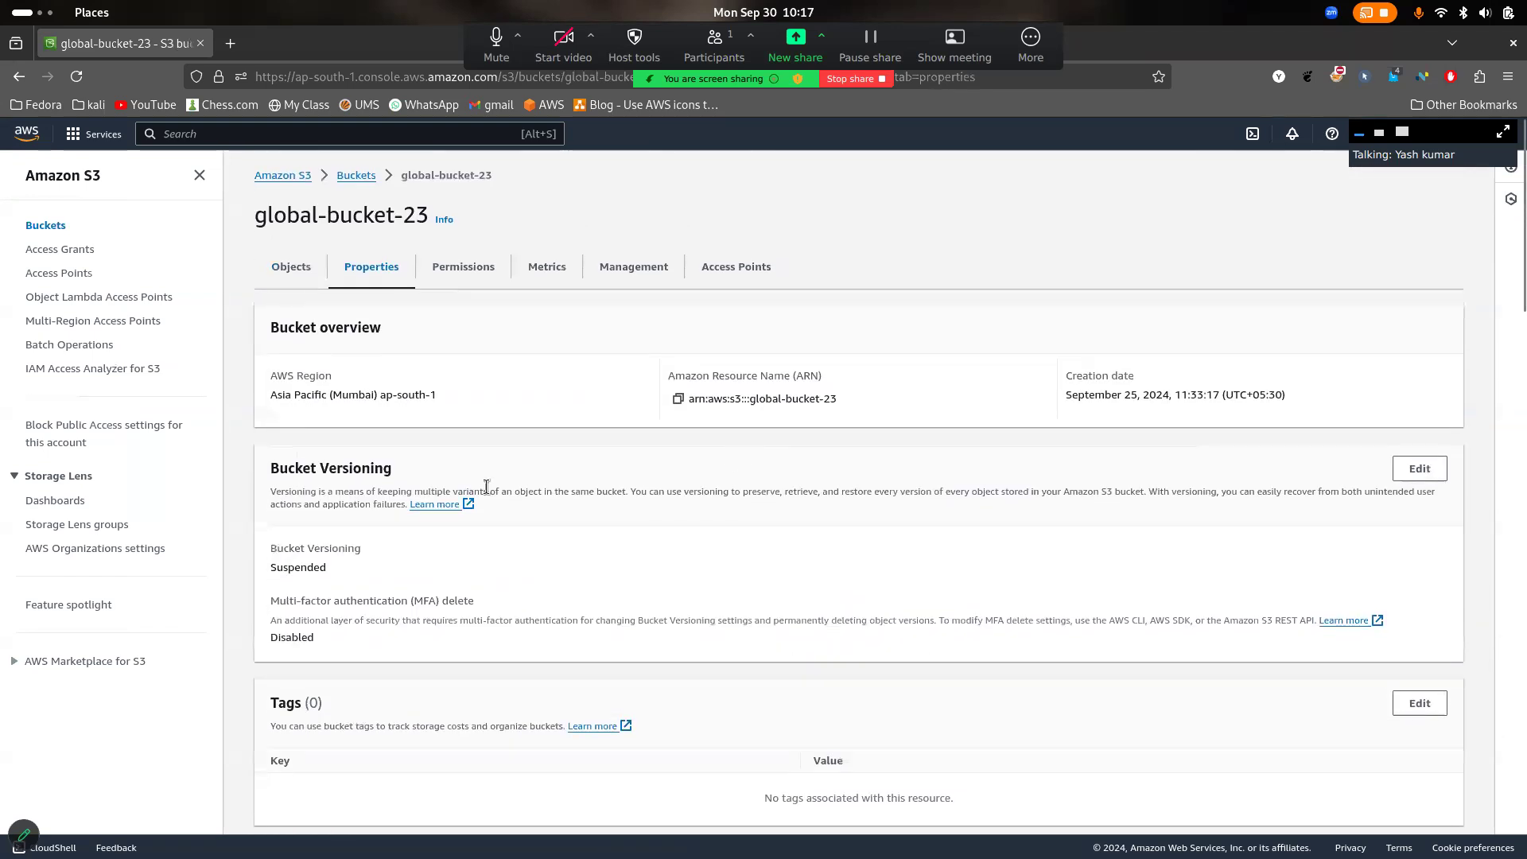
{"action": "scroll", "coordinate": [458, 522], "scroll_direction": "down", "scroll_amount": 6}
{"action": "scroll", "coordinate": [457, 522], "scroll_direction": "down", "scroll_amount": 15}
{"action": "scroll", "coordinate": [357, 650], "scroll_direction": "up", "scroll_amount": 1}
{"action": "scroll", "coordinate": [665, 604], "scroll_direction": "up", "scroll_amount": 20}
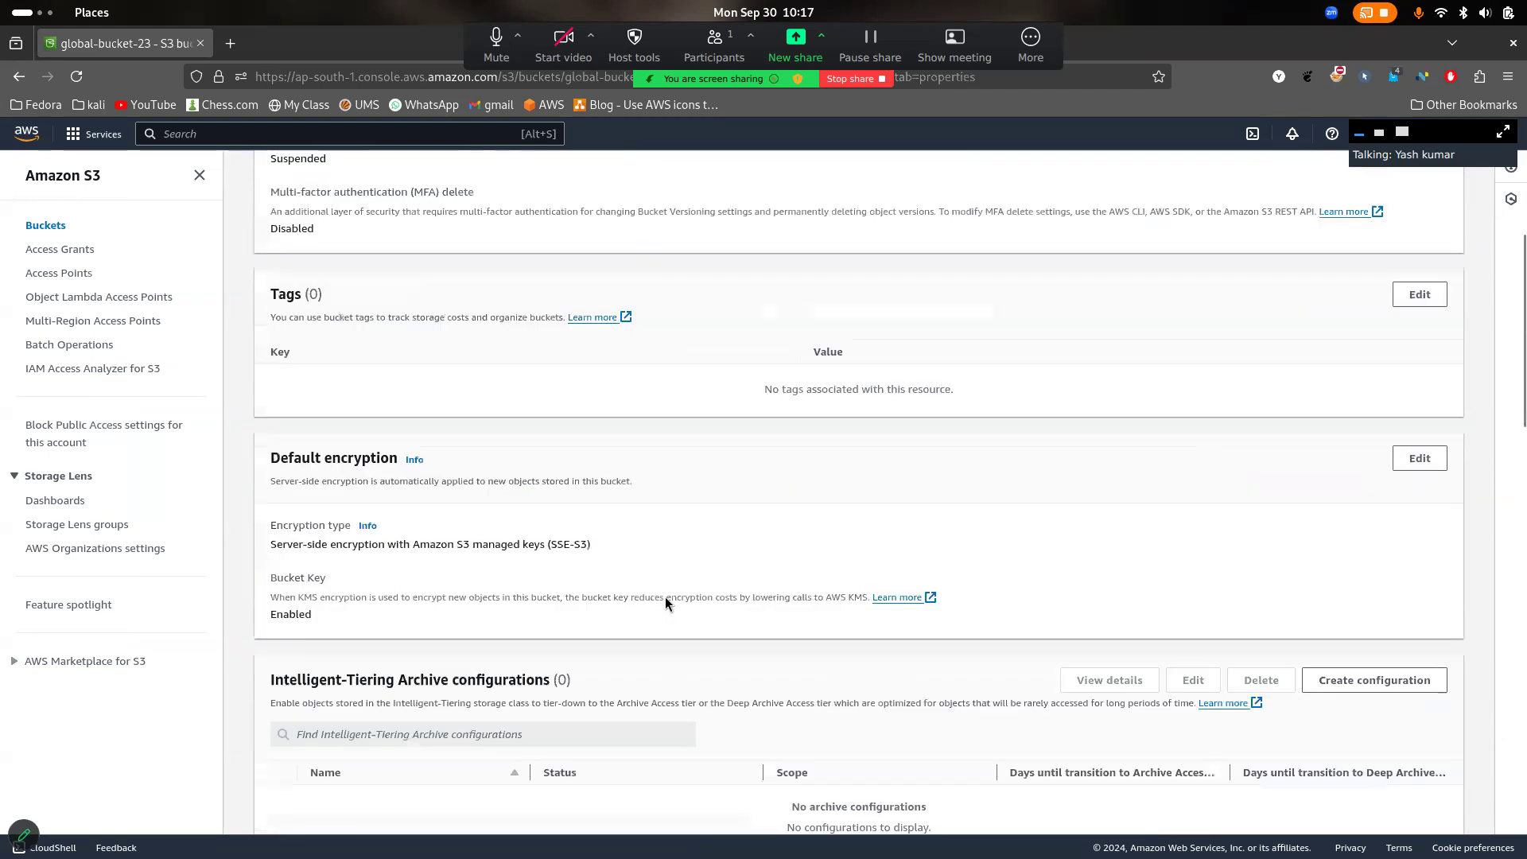
- Examine the permissions of global-bucket-23, covering block public access, the bucket policy and the access control list
{"action": "left_click", "coordinate": [462, 267]}
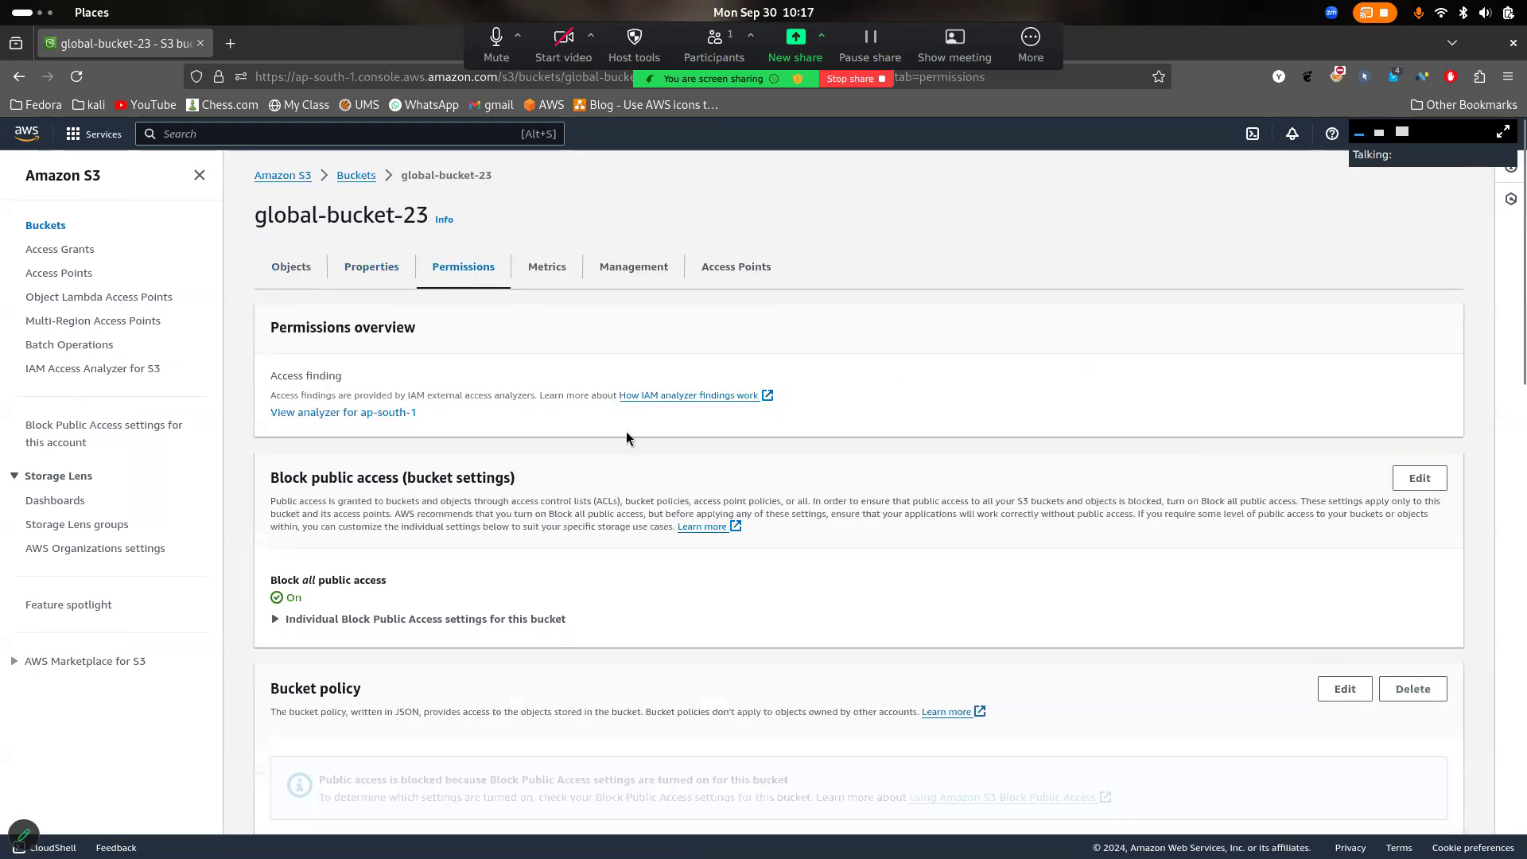
{"action": "scroll", "coordinate": [627, 437], "scroll_direction": "down", "scroll_amount": 3}
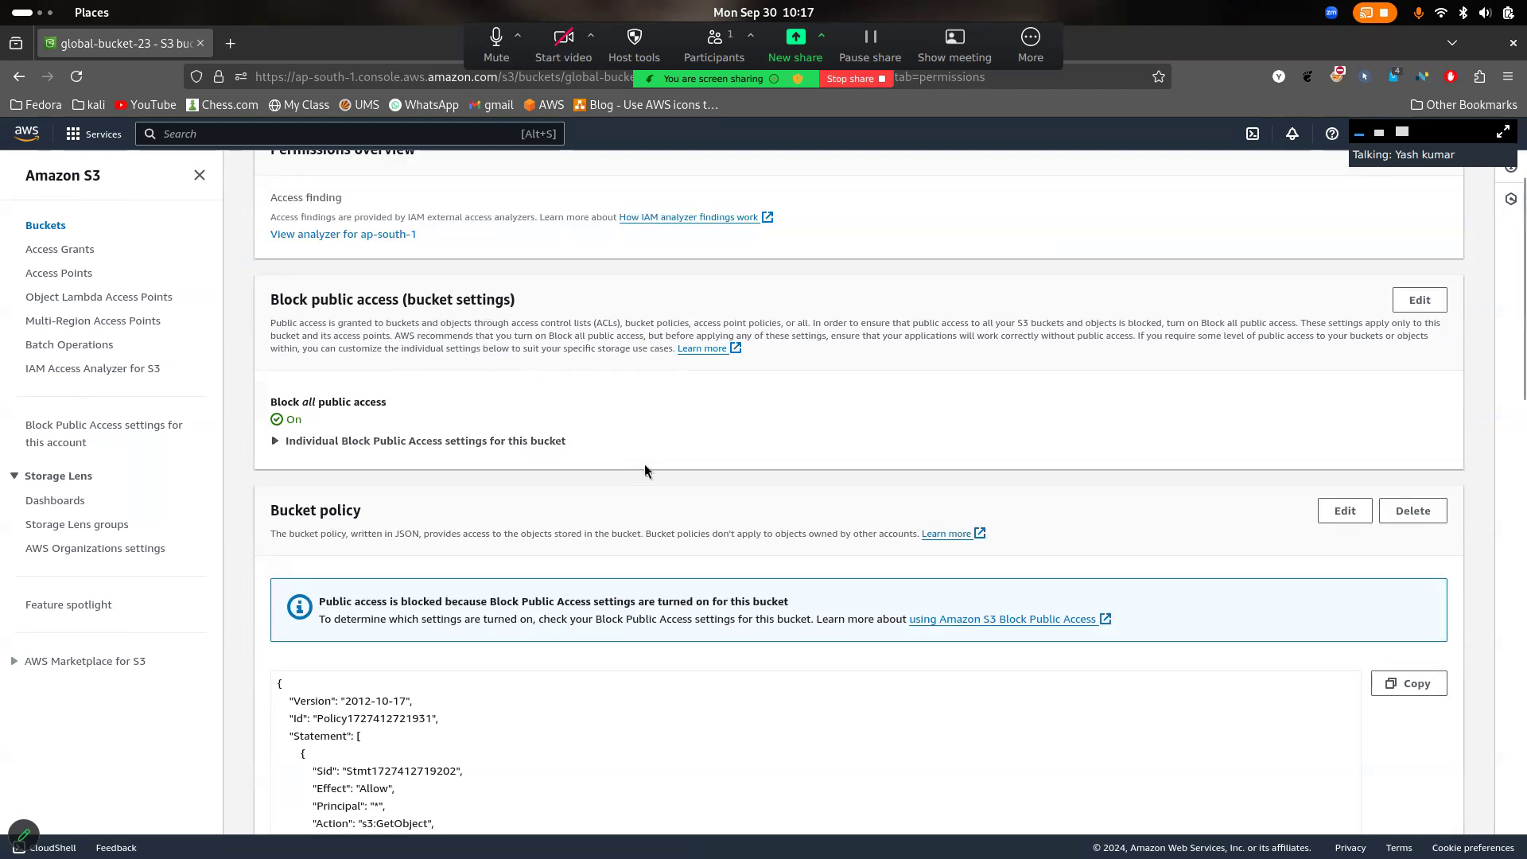
{"action": "scroll", "coordinate": [644, 465], "scroll_direction": "down", "scroll_amount": 4}
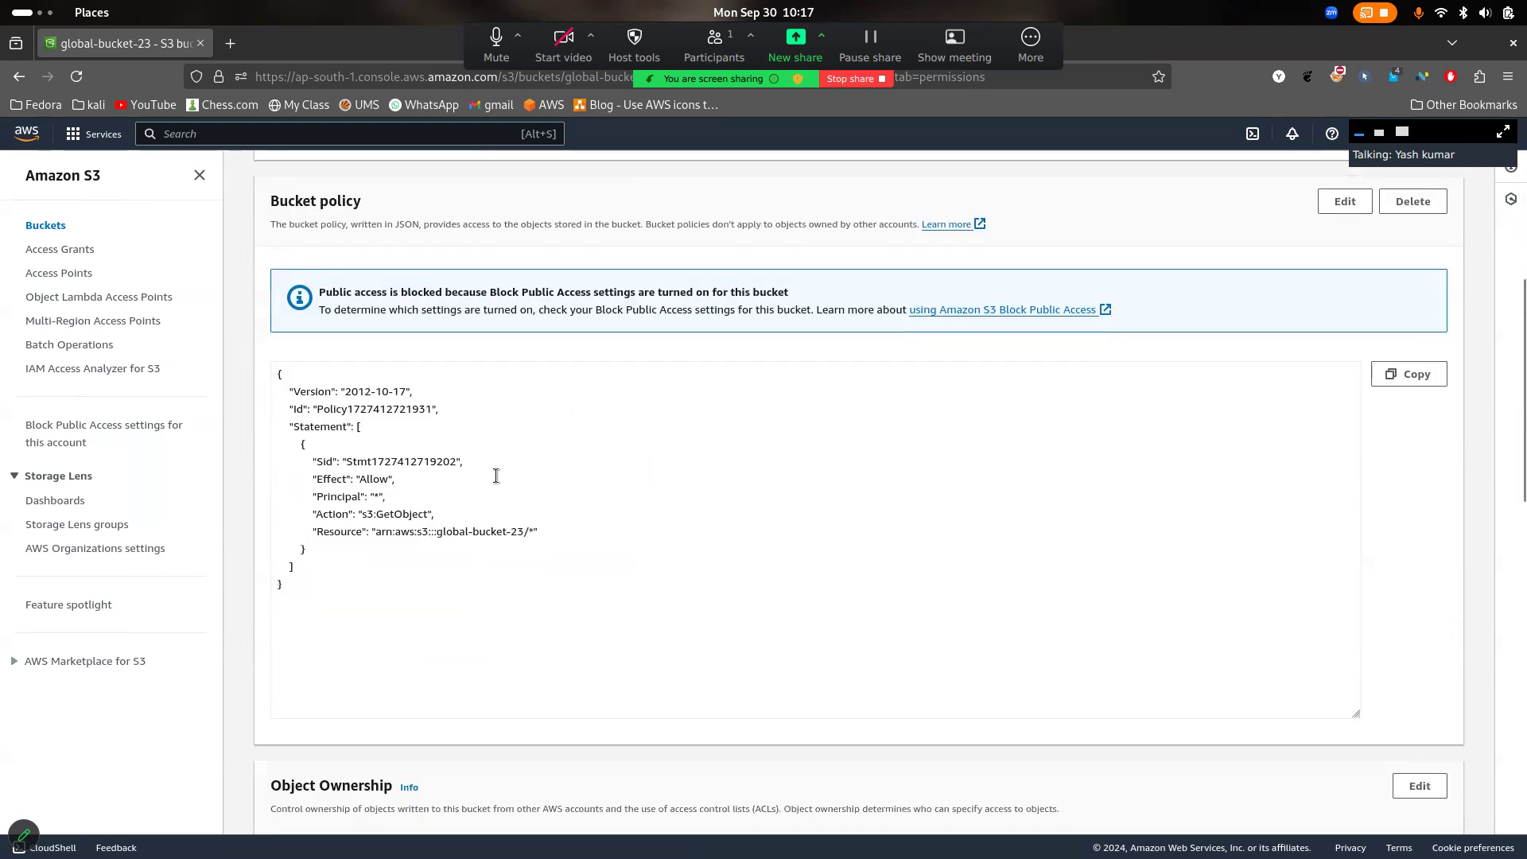
{"action": "scroll", "coordinate": [496, 476], "scroll_direction": "down", "scroll_amount": 9}
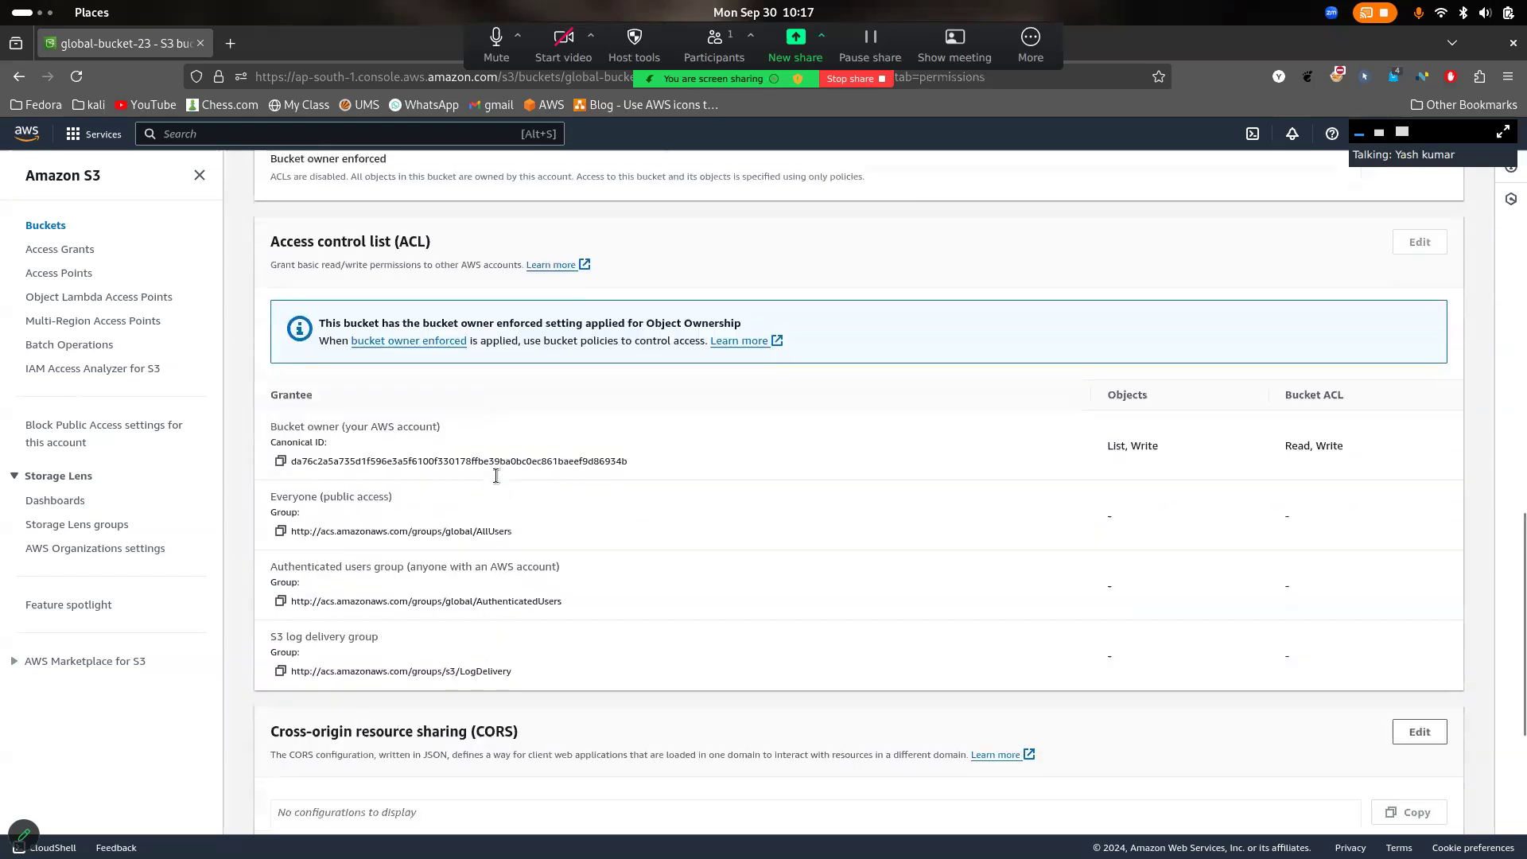
{"action": "scroll", "coordinate": [496, 475], "scroll_direction": "up", "scroll_amount": 20}
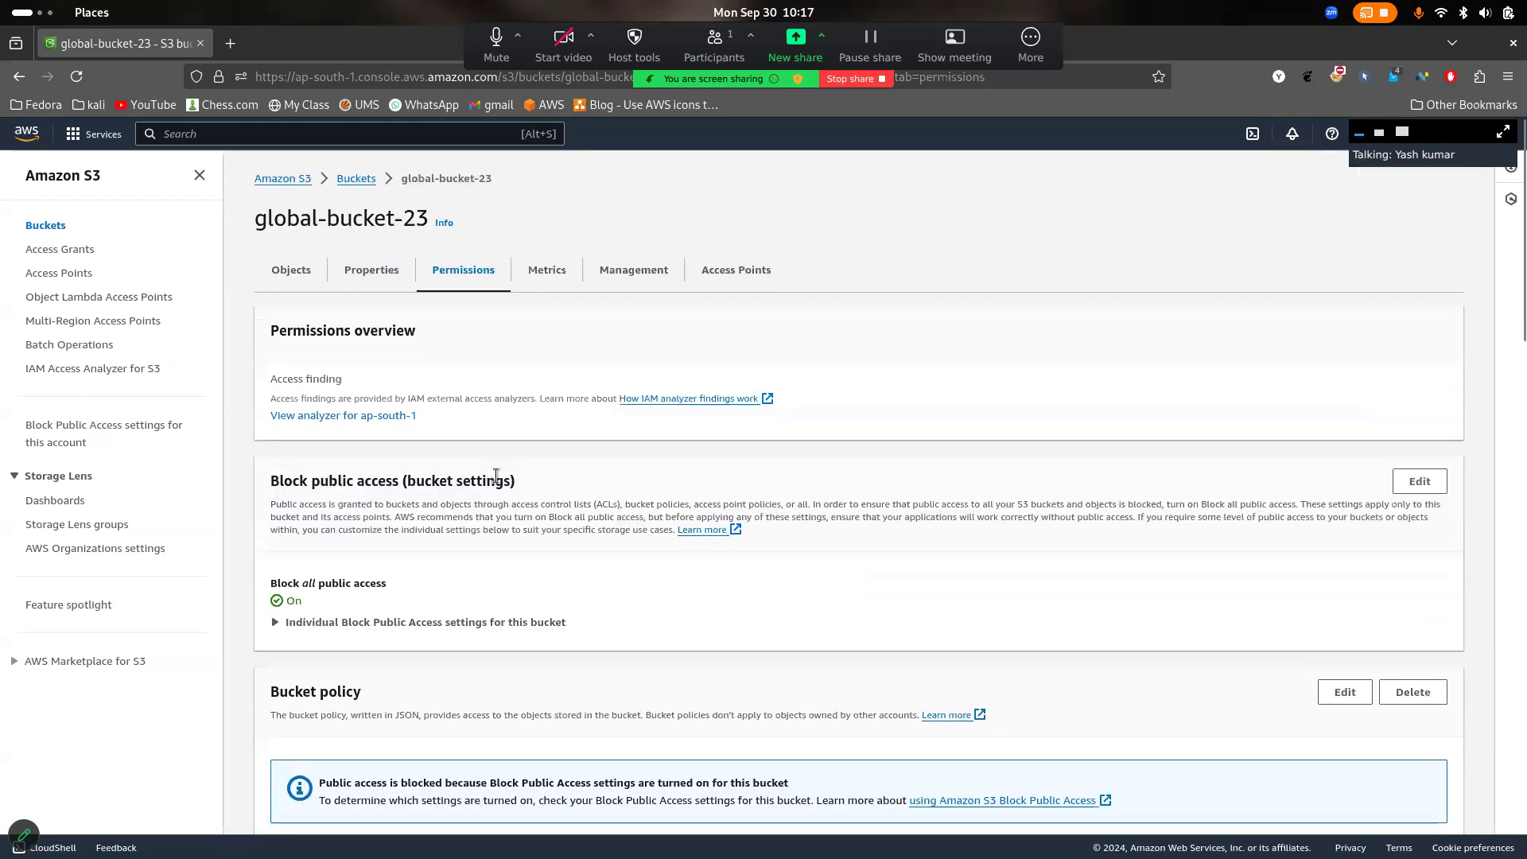
- View the metrics of global-bucket-23 and look through the list of available AWS regions
{"action": "left_click", "coordinate": [554, 277]}
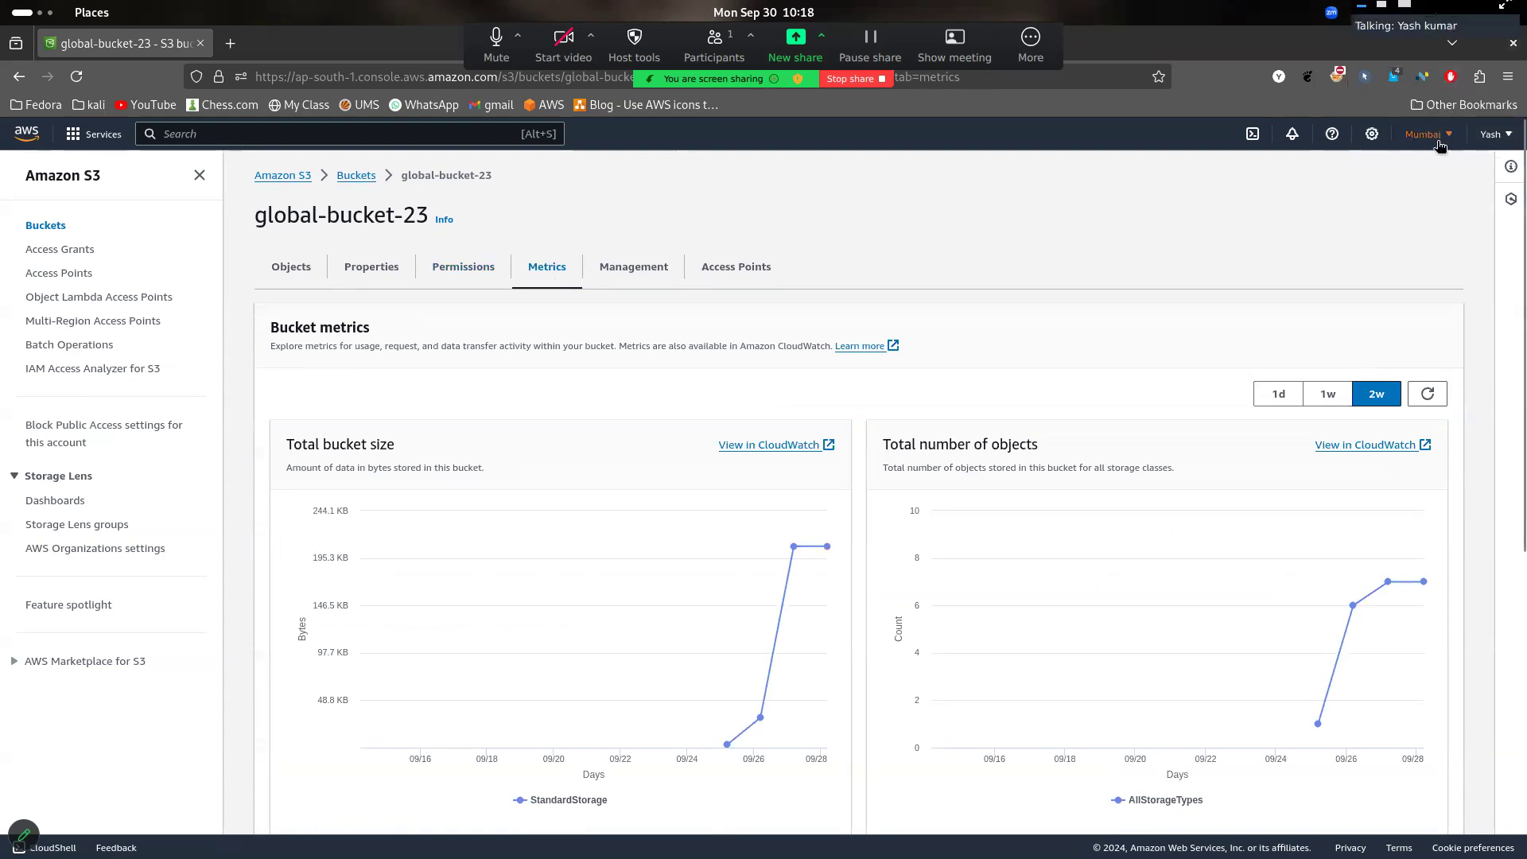
{"action": "left_click", "coordinate": [1441, 142]}
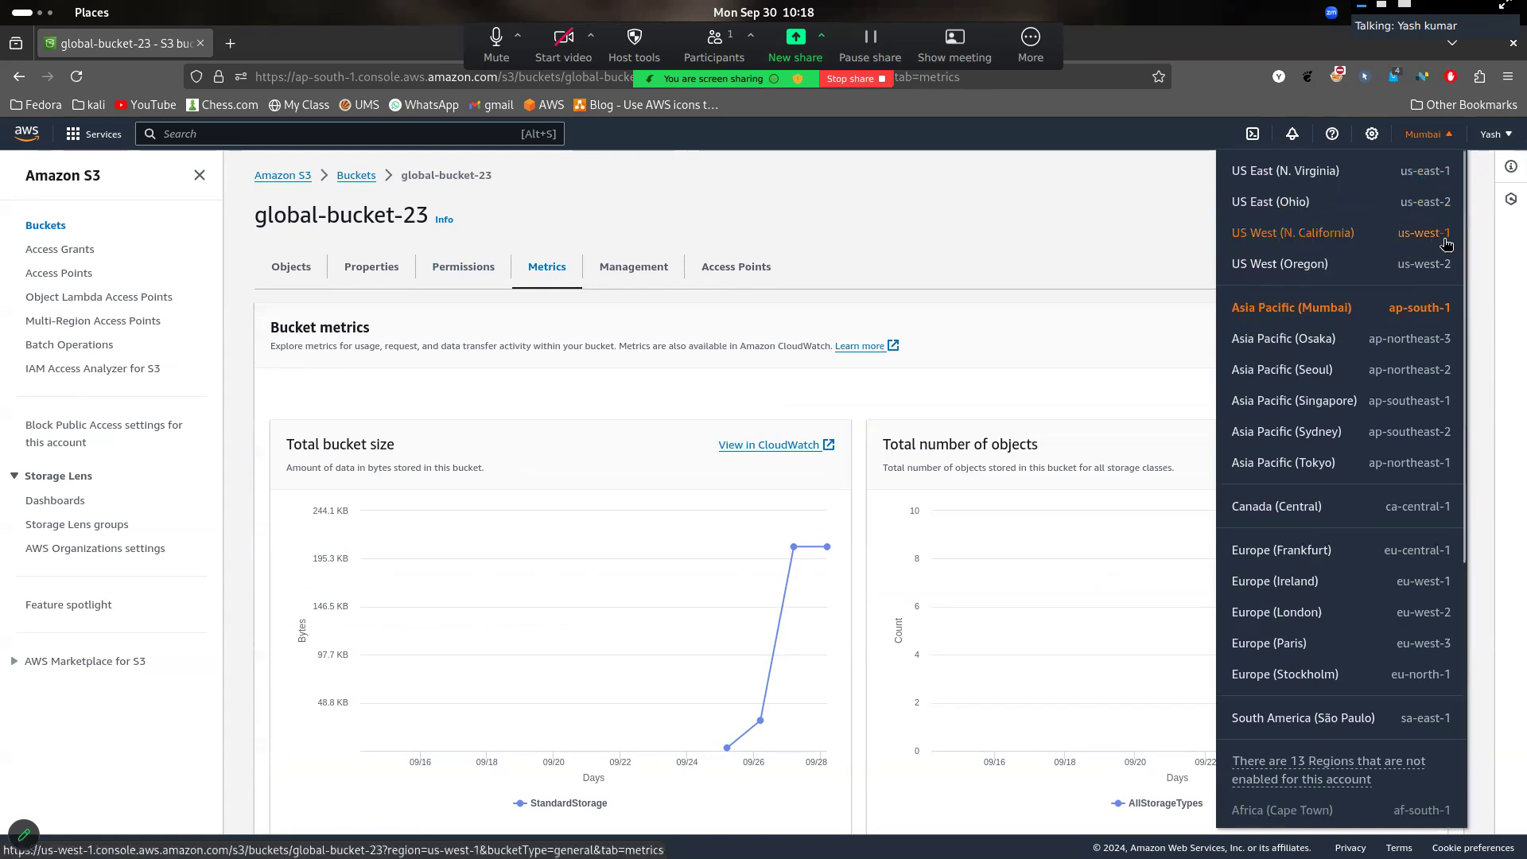
{"action": "left_click", "coordinate": [1003, 262]}
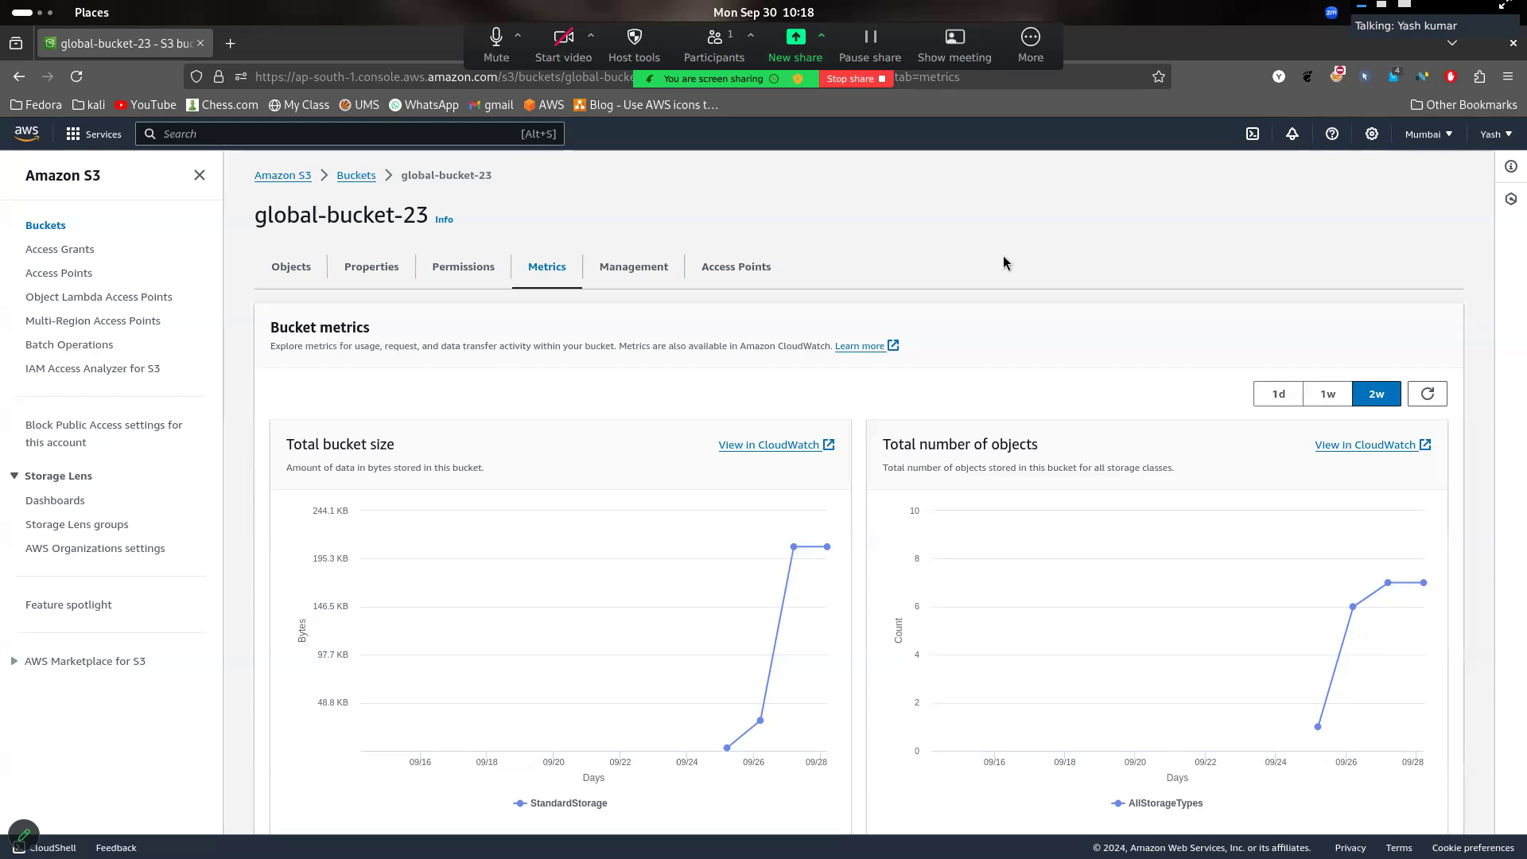
{"action": "left_click", "coordinate": [1447, 138]}
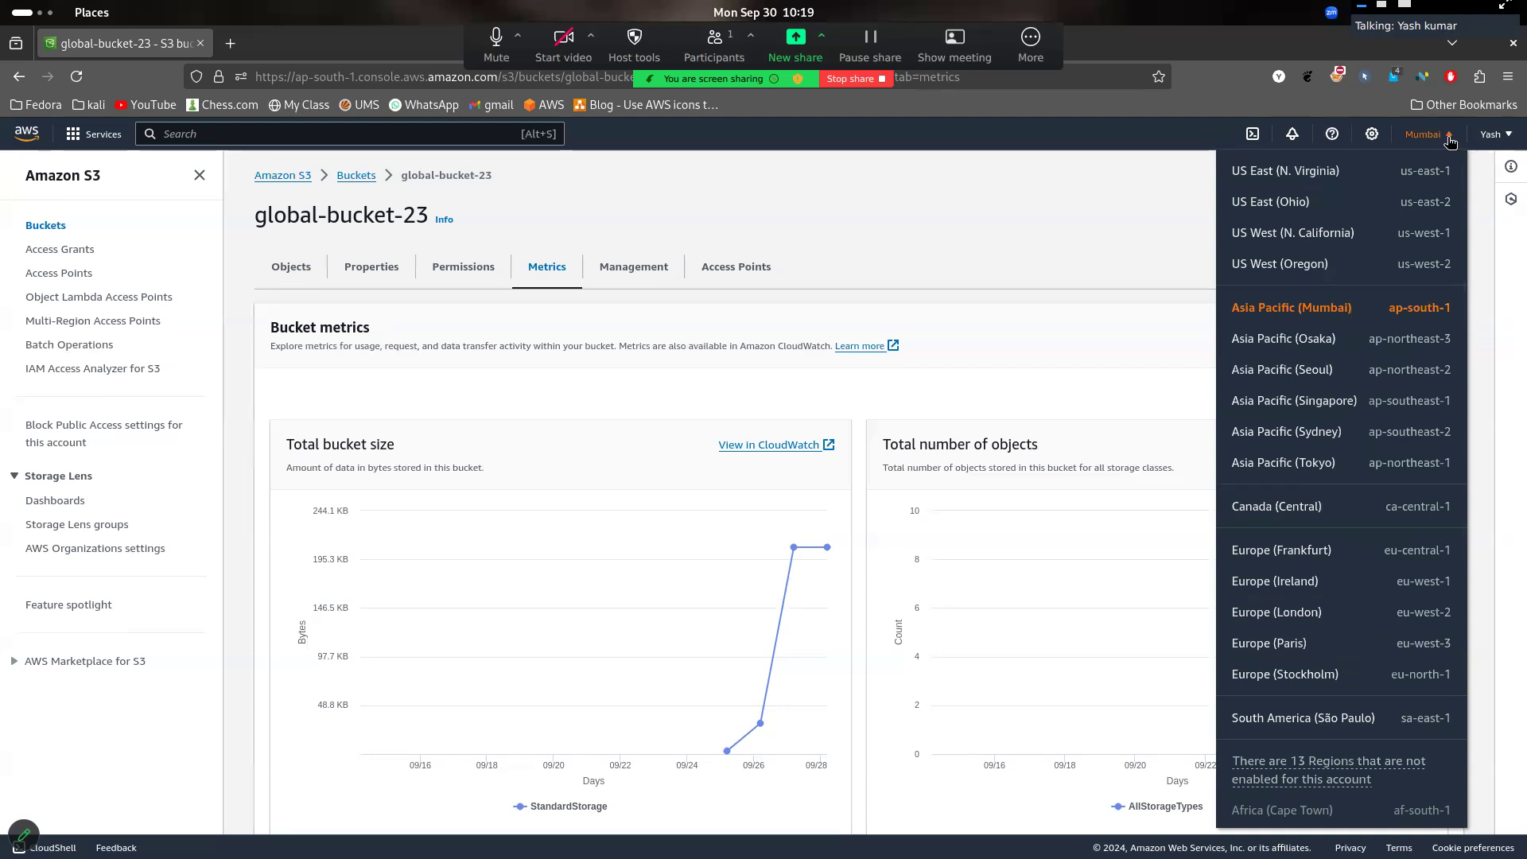
{"action": "left_click", "coordinate": [1020, 189]}
- Recheck the bucket policy in the permissions of global-bucket-23 and look over its properties again
{"action": "left_click", "coordinate": [482, 287]}
{"action": "scroll", "coordinate": [572, 356], "scroll_direction": "down", "scroll_amount": 10}
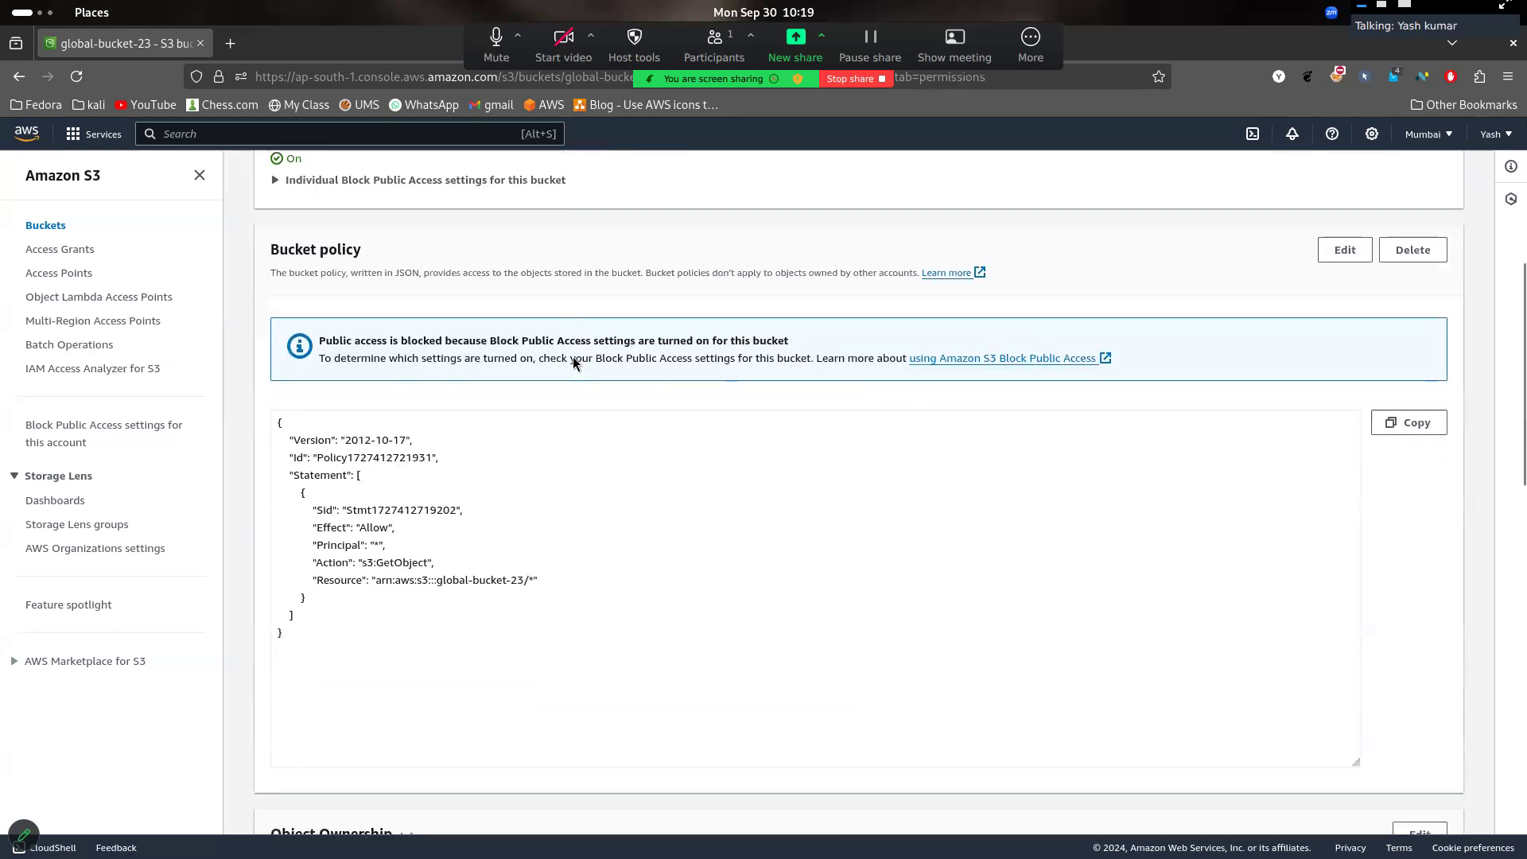
{"action": "scroll", "coordinate": [572, 362], "scroll_direction": "down", "scroll_amount": 8}
{"action": "scroll", "coordinate": [572, 362], "scroll_direction": "up", "scroll_amount": 20}
{"action": "left_click", "coordinate": [371, 262]}
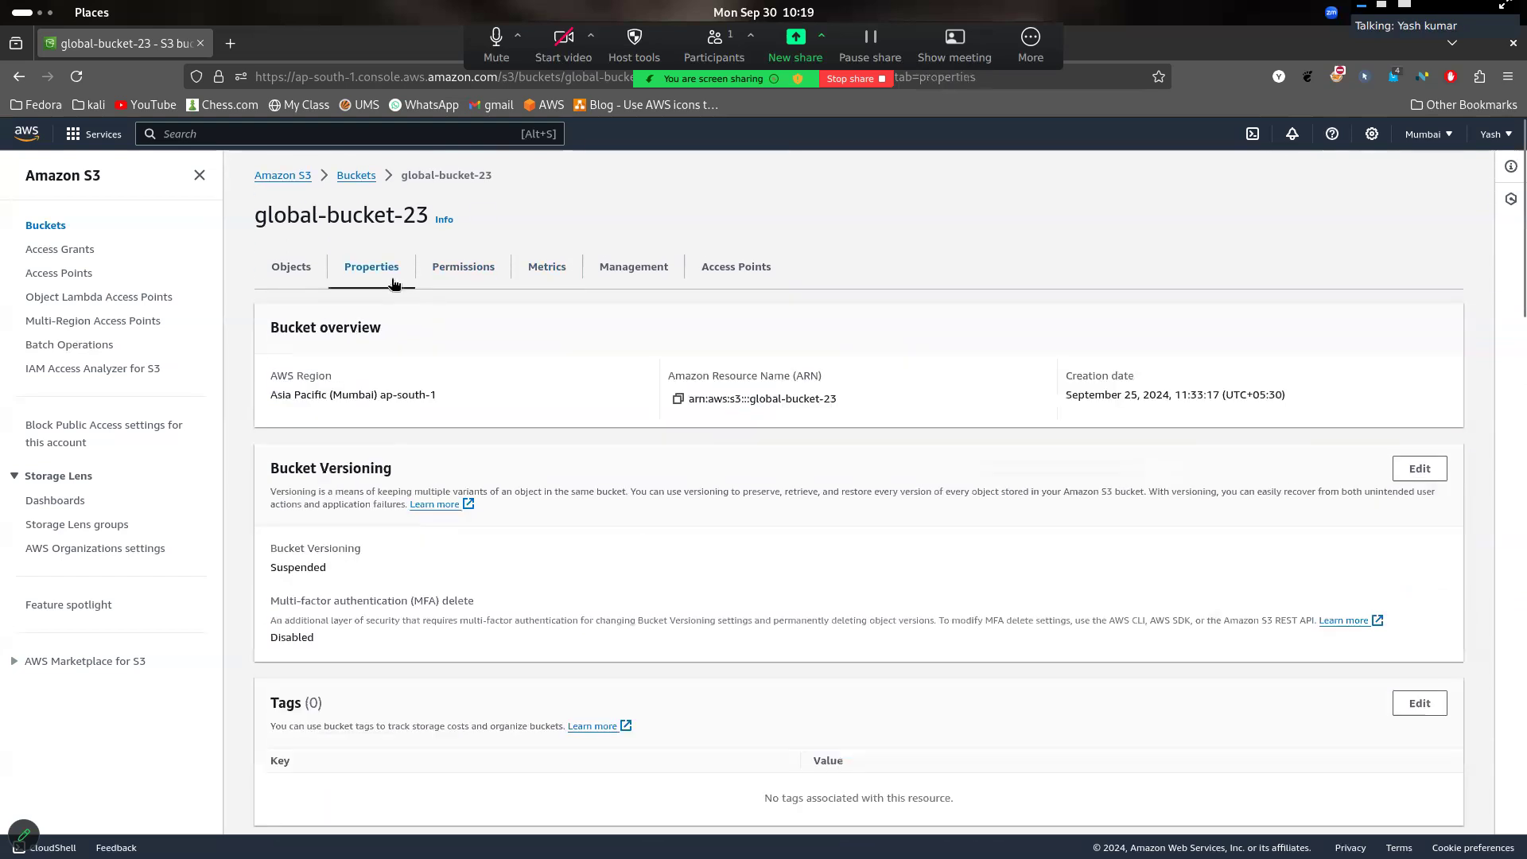
{"action": "scroll", "coordinate": [633, 515], "scroll_direction": "down", "scroll_amount": 3}
{"action": "scroll", "coordinate": [634, 521], "scroll_direction": "down", "scroll_amount": 15}
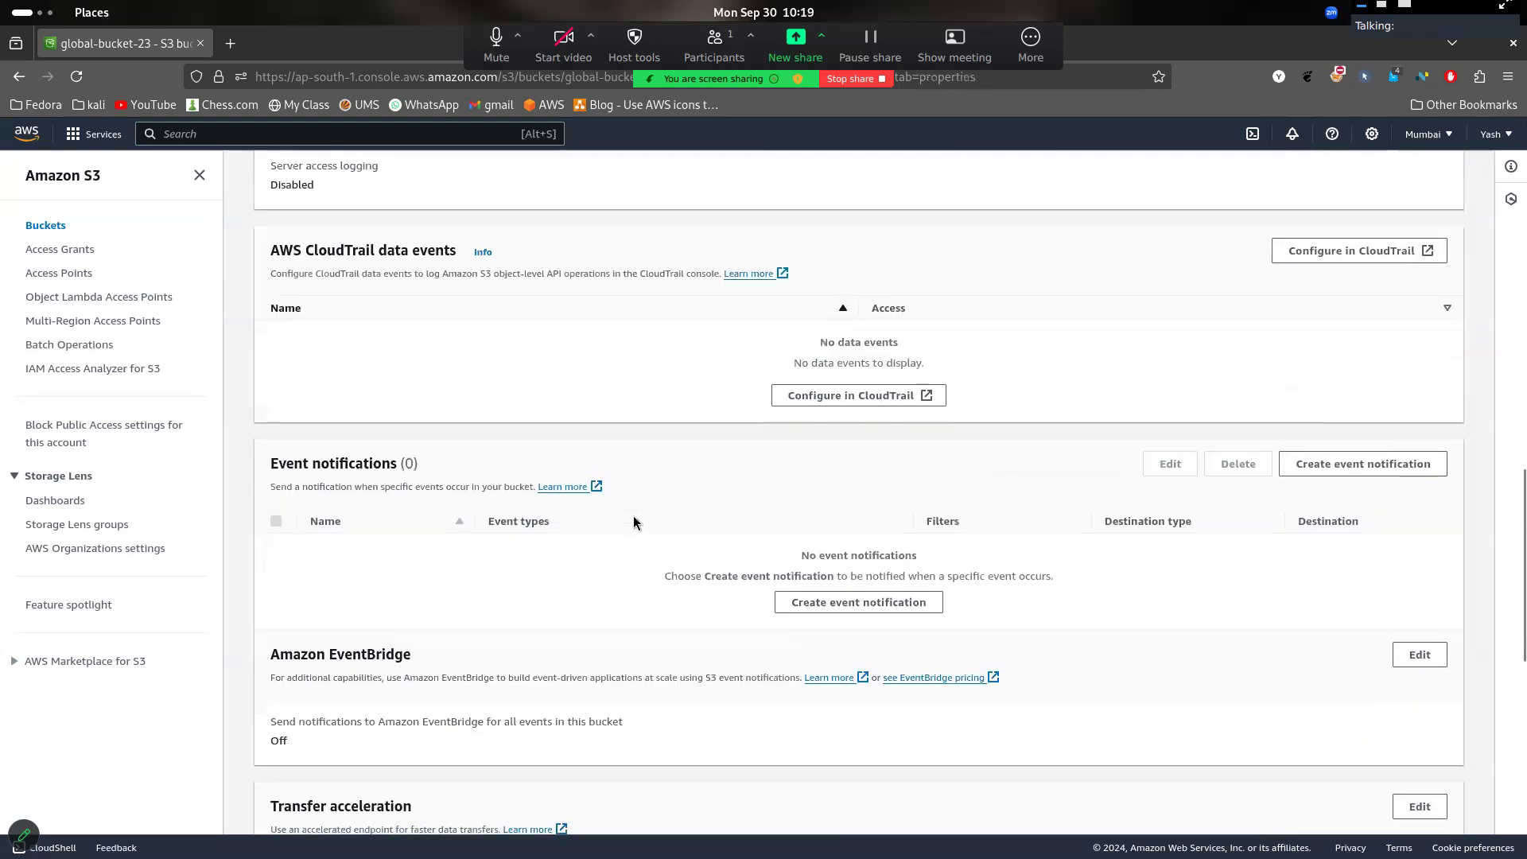
{"action": "scroll", "coordinate": [633, 515], "scroll_direction": "up", "scroll_amount": 20}
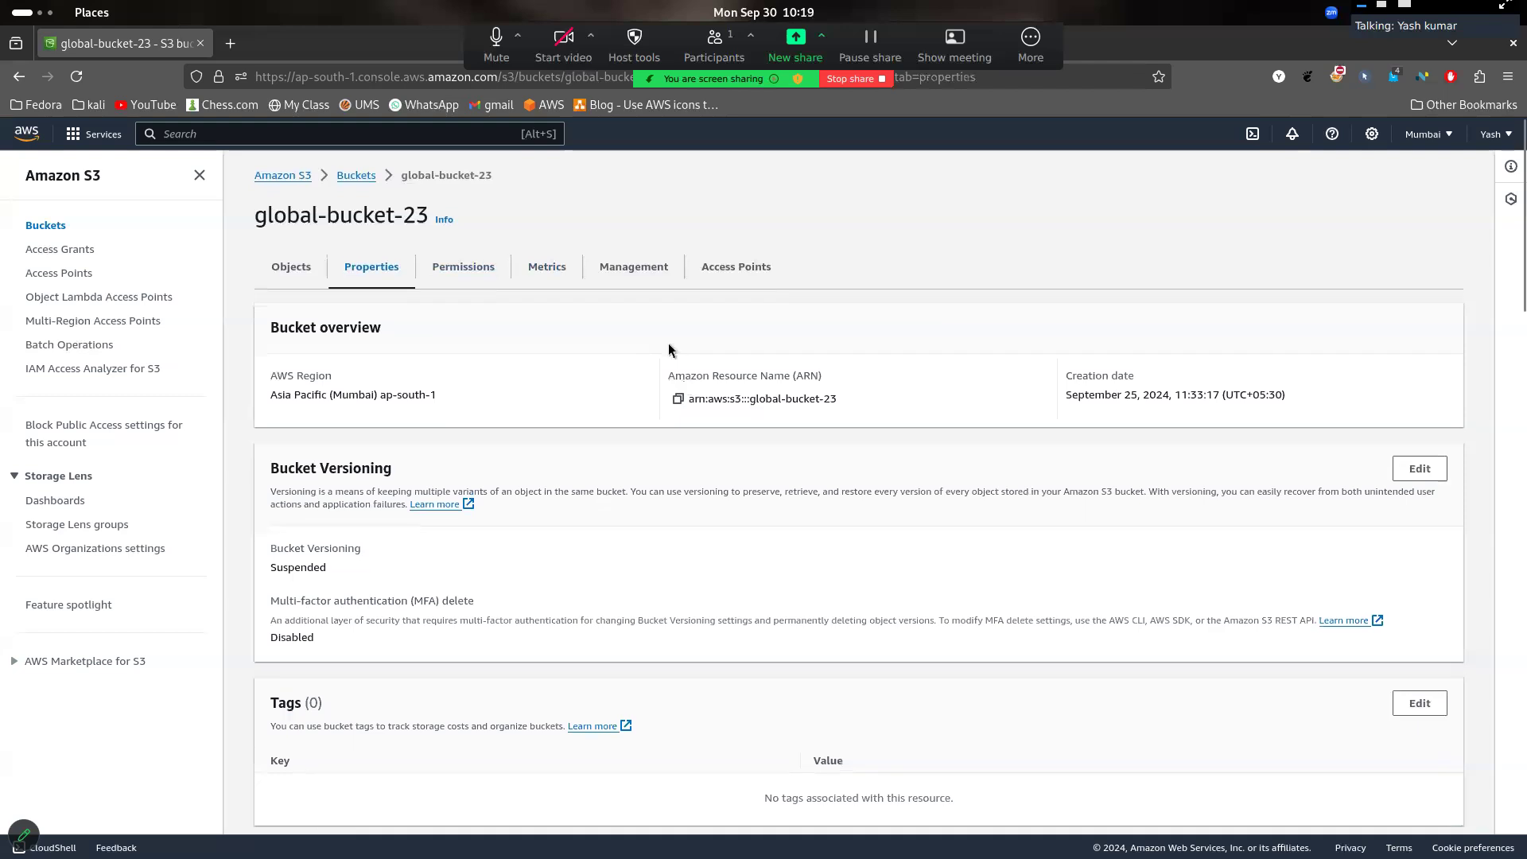
- View the objects, metrics and management rules of global-bucket-23, and return to the bucket list
{"action": "left_click", "coordinate": [291, 268]}
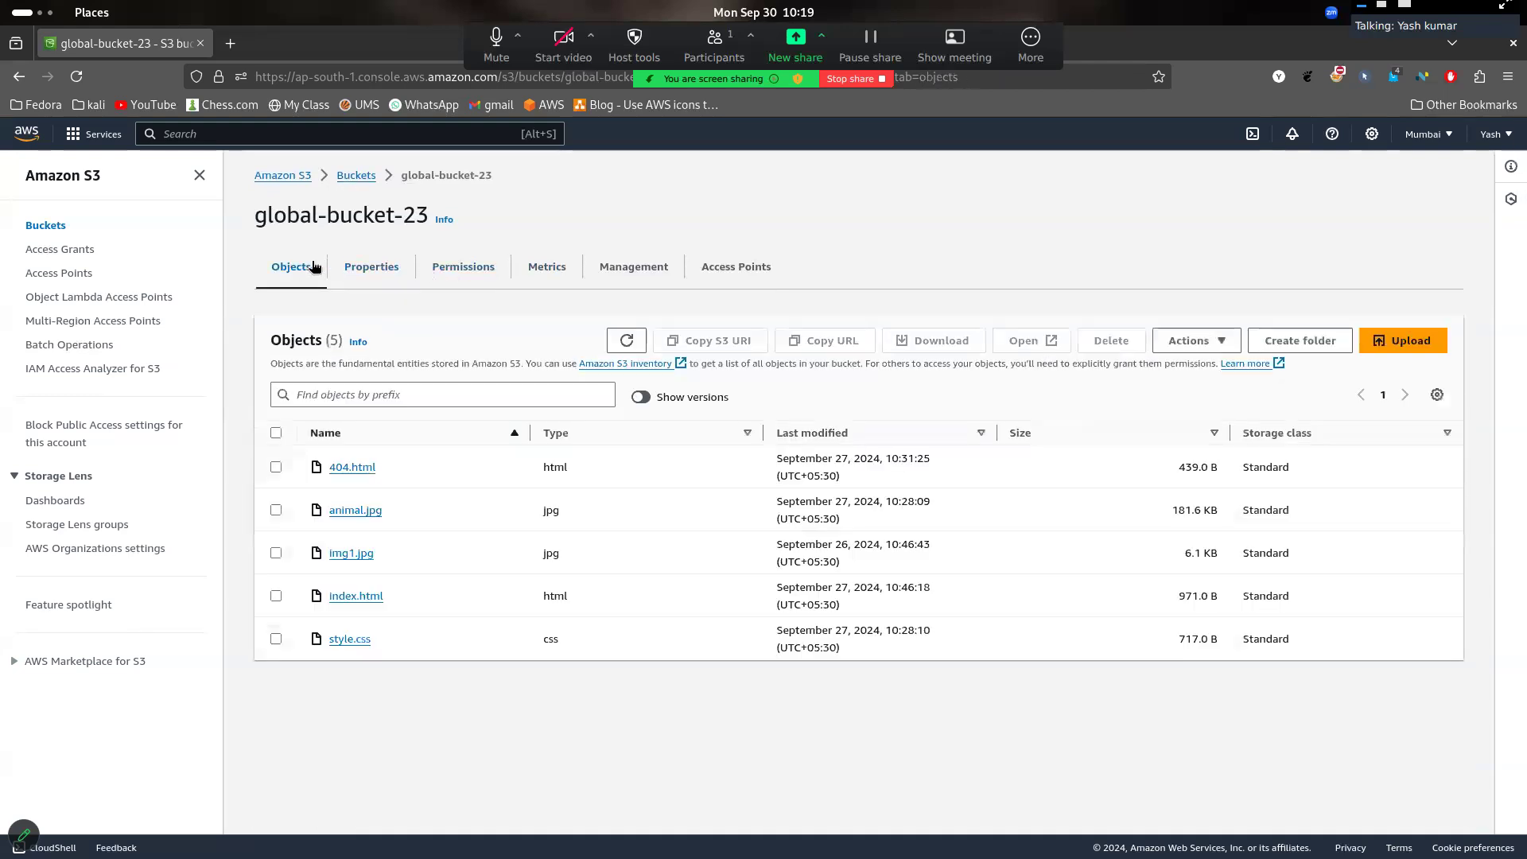
{"action": "left_click", "coordinate": [564, 275]}
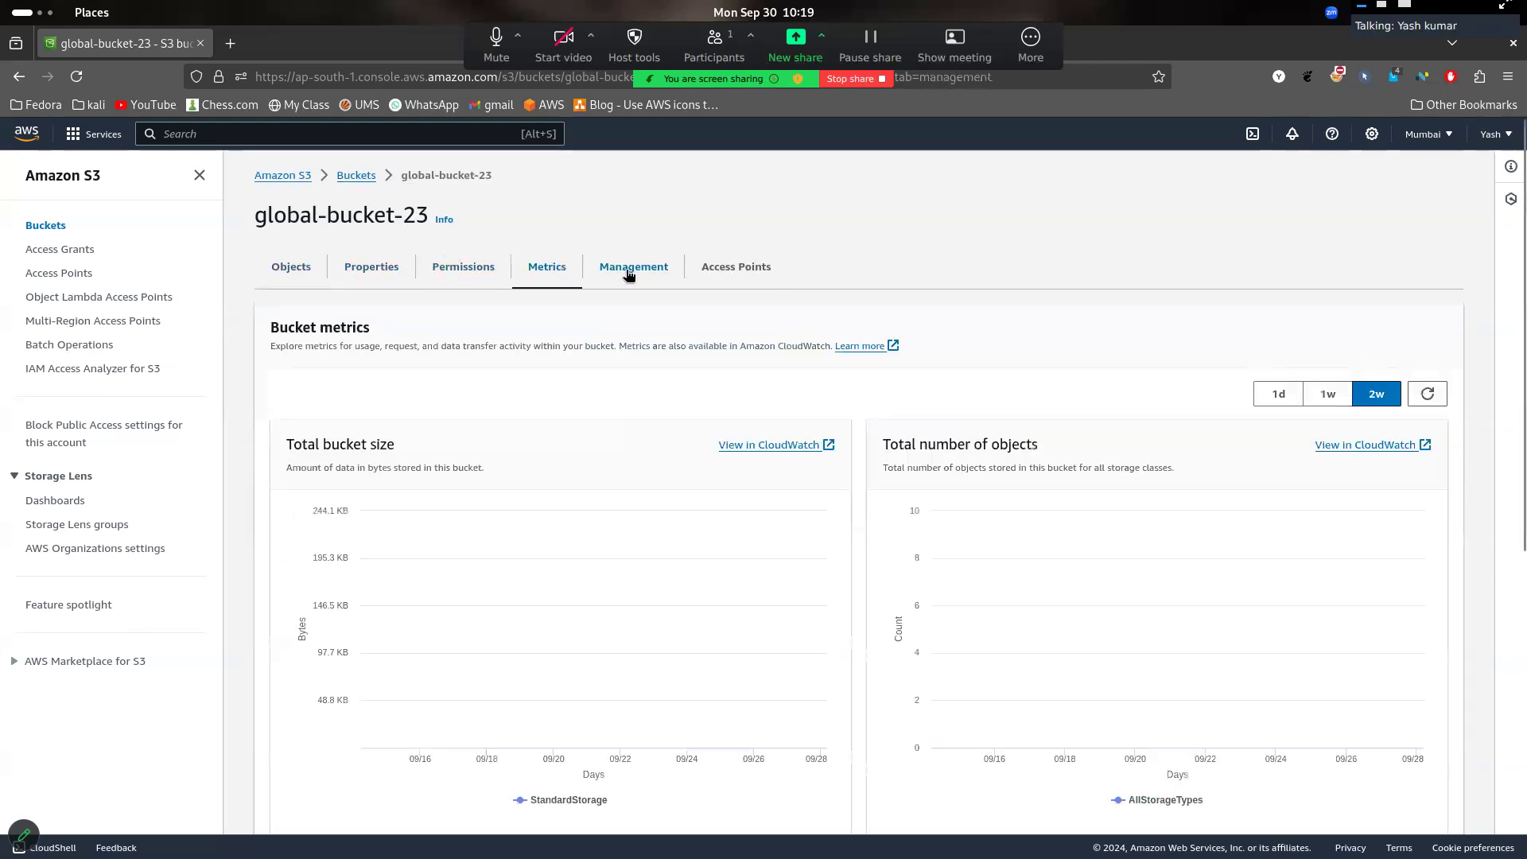
{"action": "left_click", "coordinate": [628, 275]}
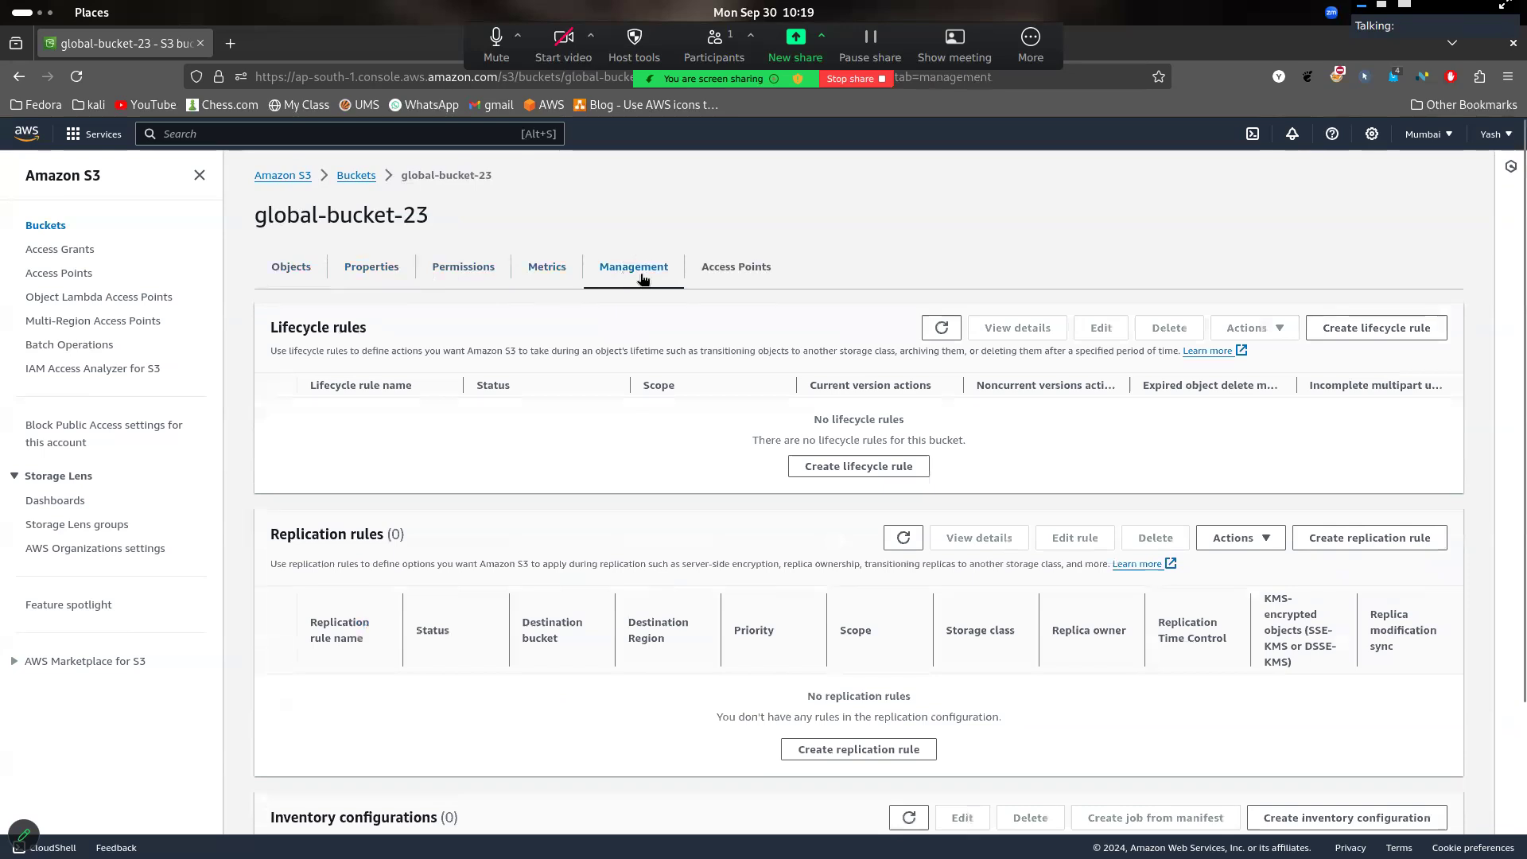
{"action": "left_click", "coordinate": [361, 182]}
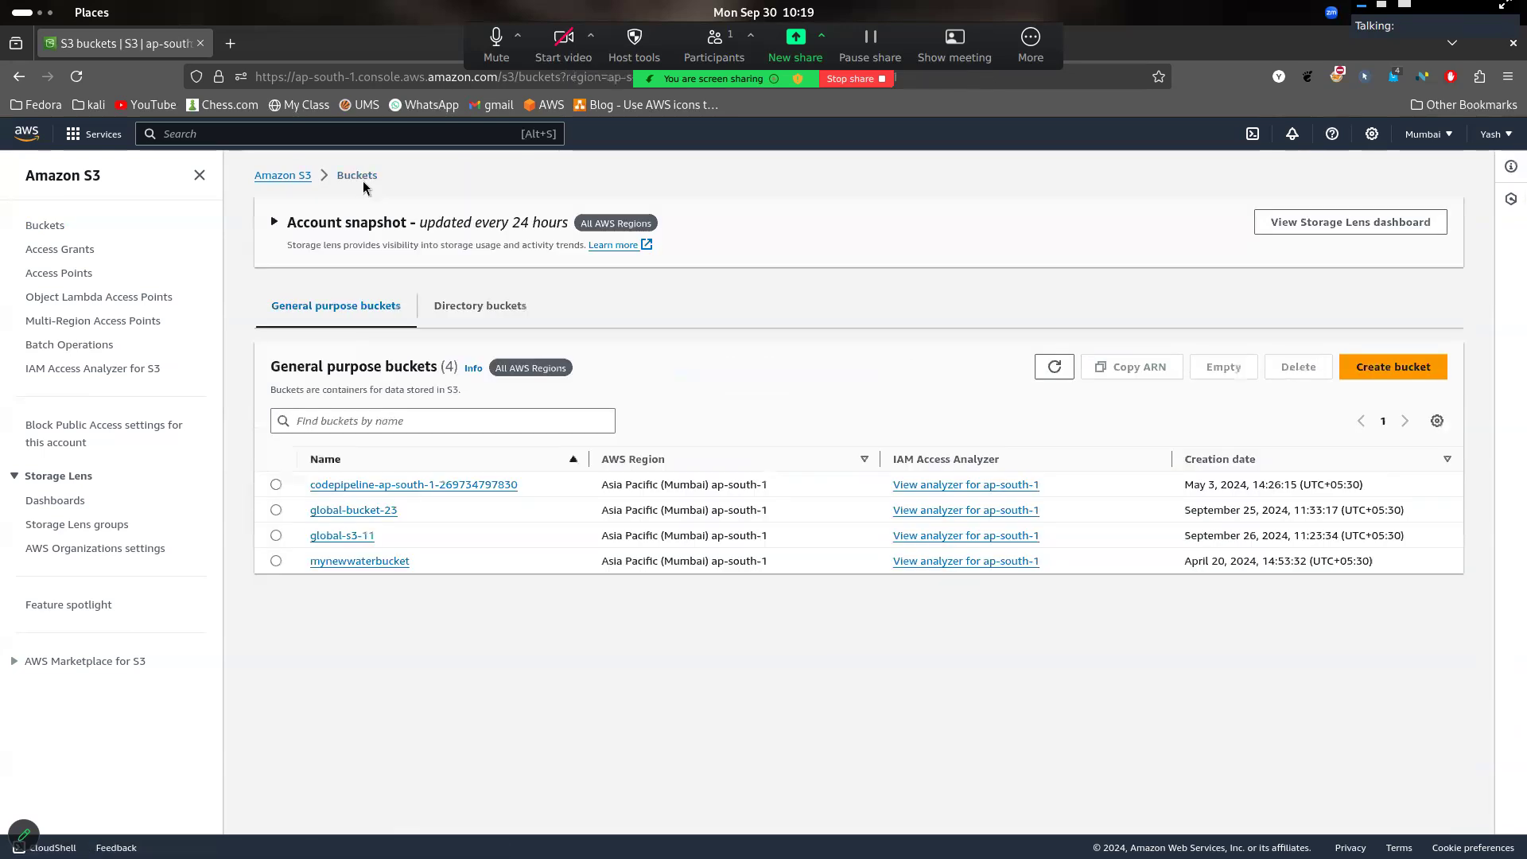
- Create an S3 bucket named new-global-main in the Asia Pacific (Mumbai) region with the default settings
{"action": "left_click", "coordinate": [1409, 368]}
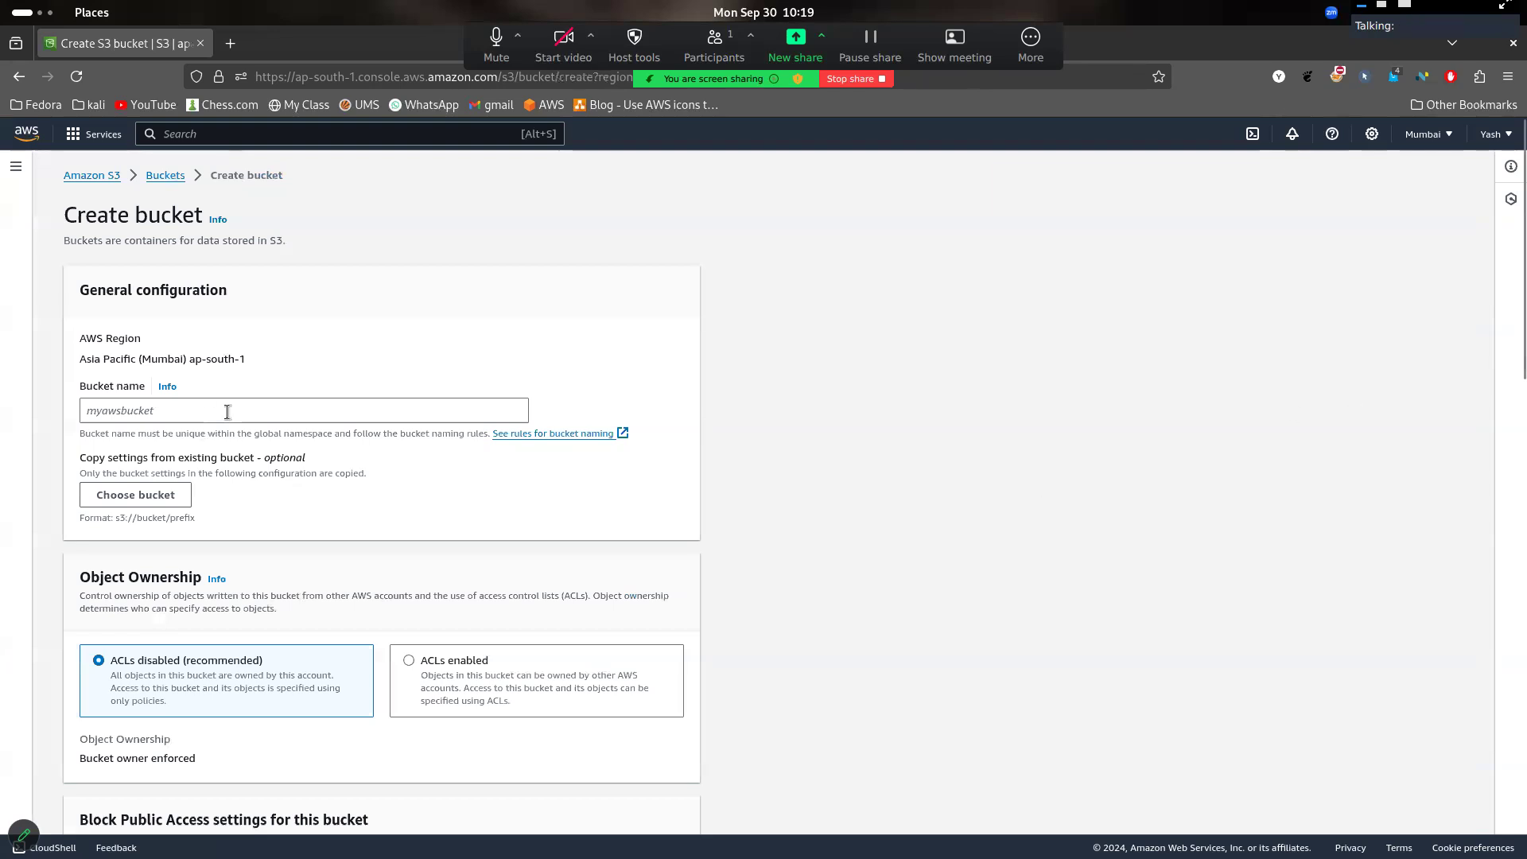
{"action": "left_click", "coordinate": [165, 175]}
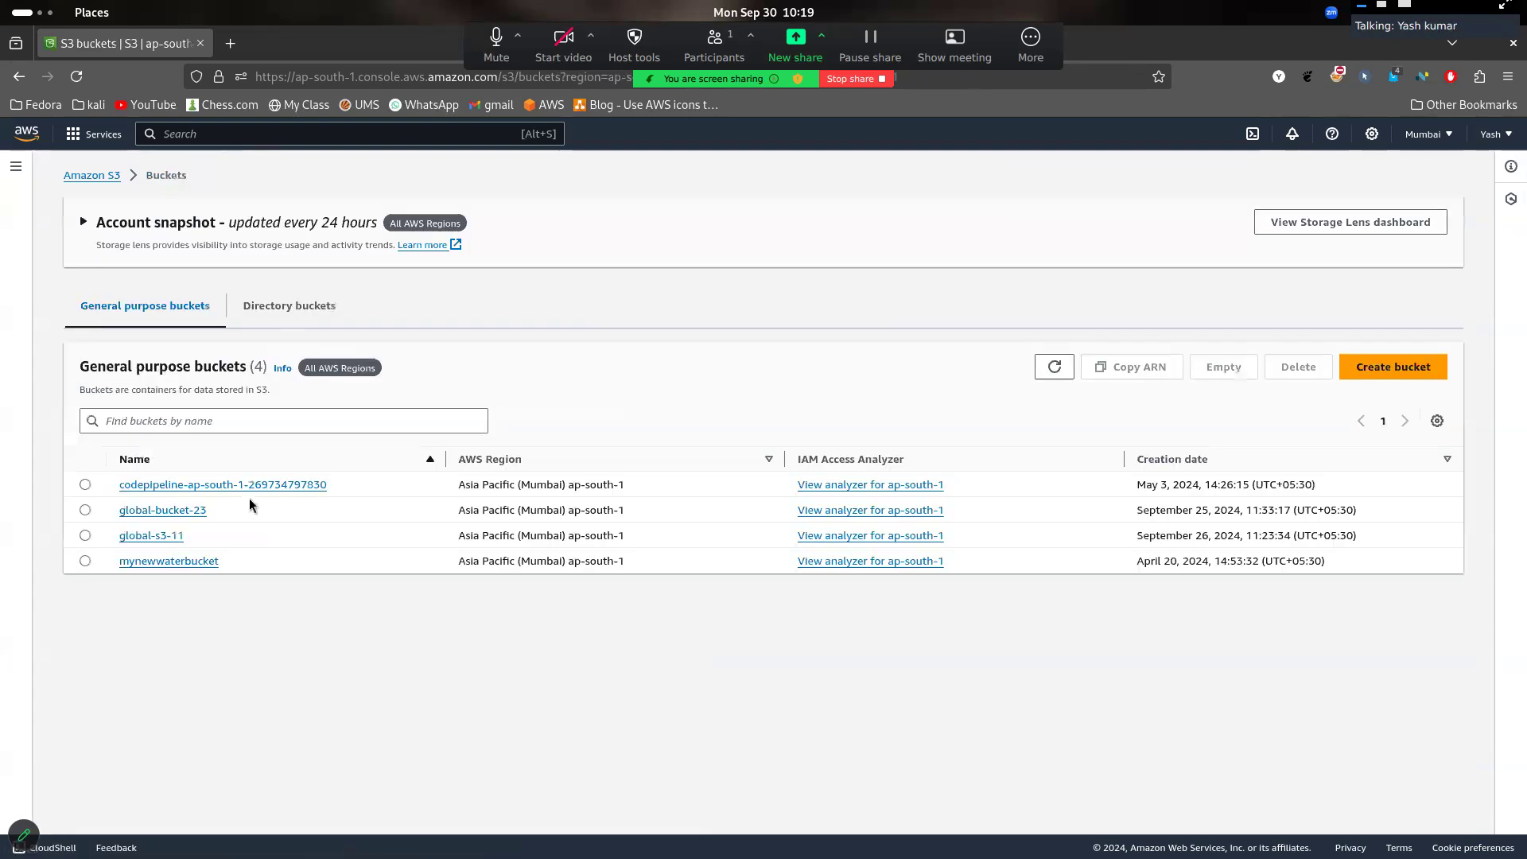
{"action": "left_click", "coordinate": [1392, 367]}
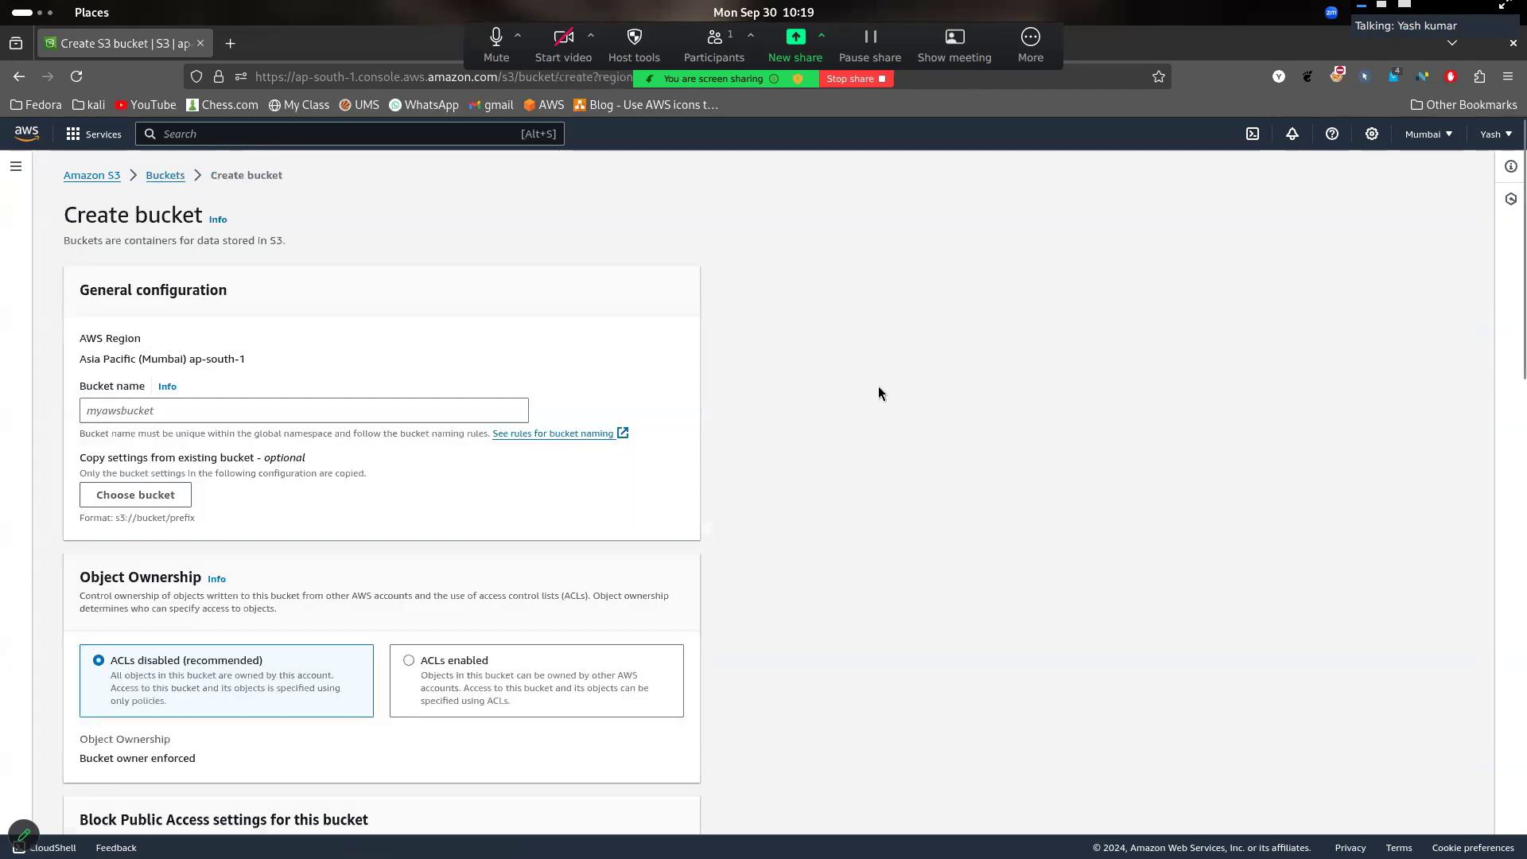
{"action": "left_click", "coordinate": [405, 417]}
{"action": "type", "text": "new-global"}
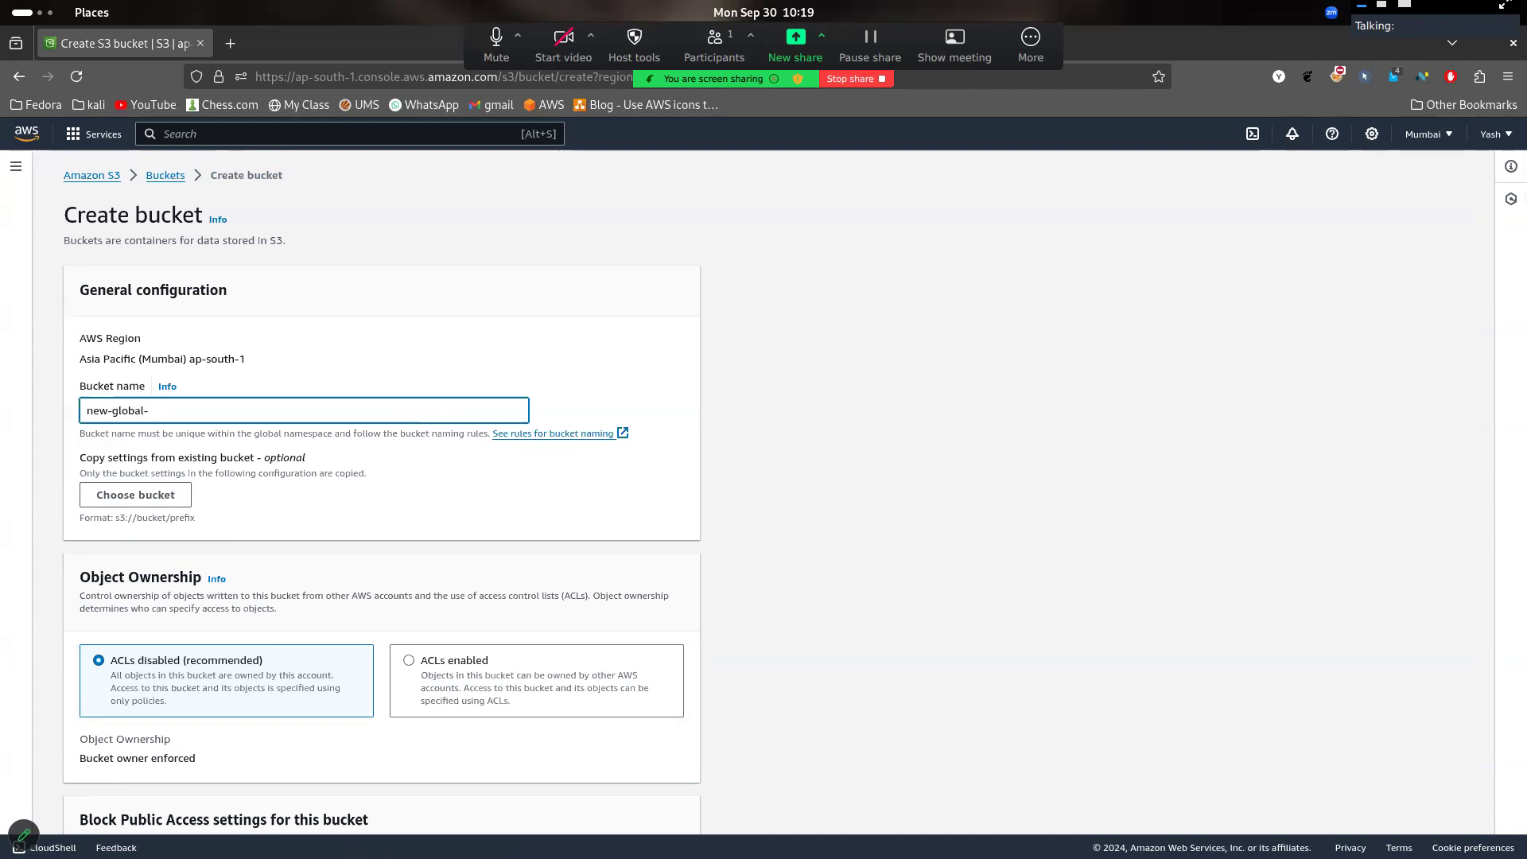
{"action": "type", "text": "-ma"}
{"action": "scroll", "coordinate": [359, 486], "scroll_direction": "down", "scroll_amount": 10}
{"action": "scroll", "coordinate": [359, 487], "scroll_direction": "down", "scroll_amount": 6}
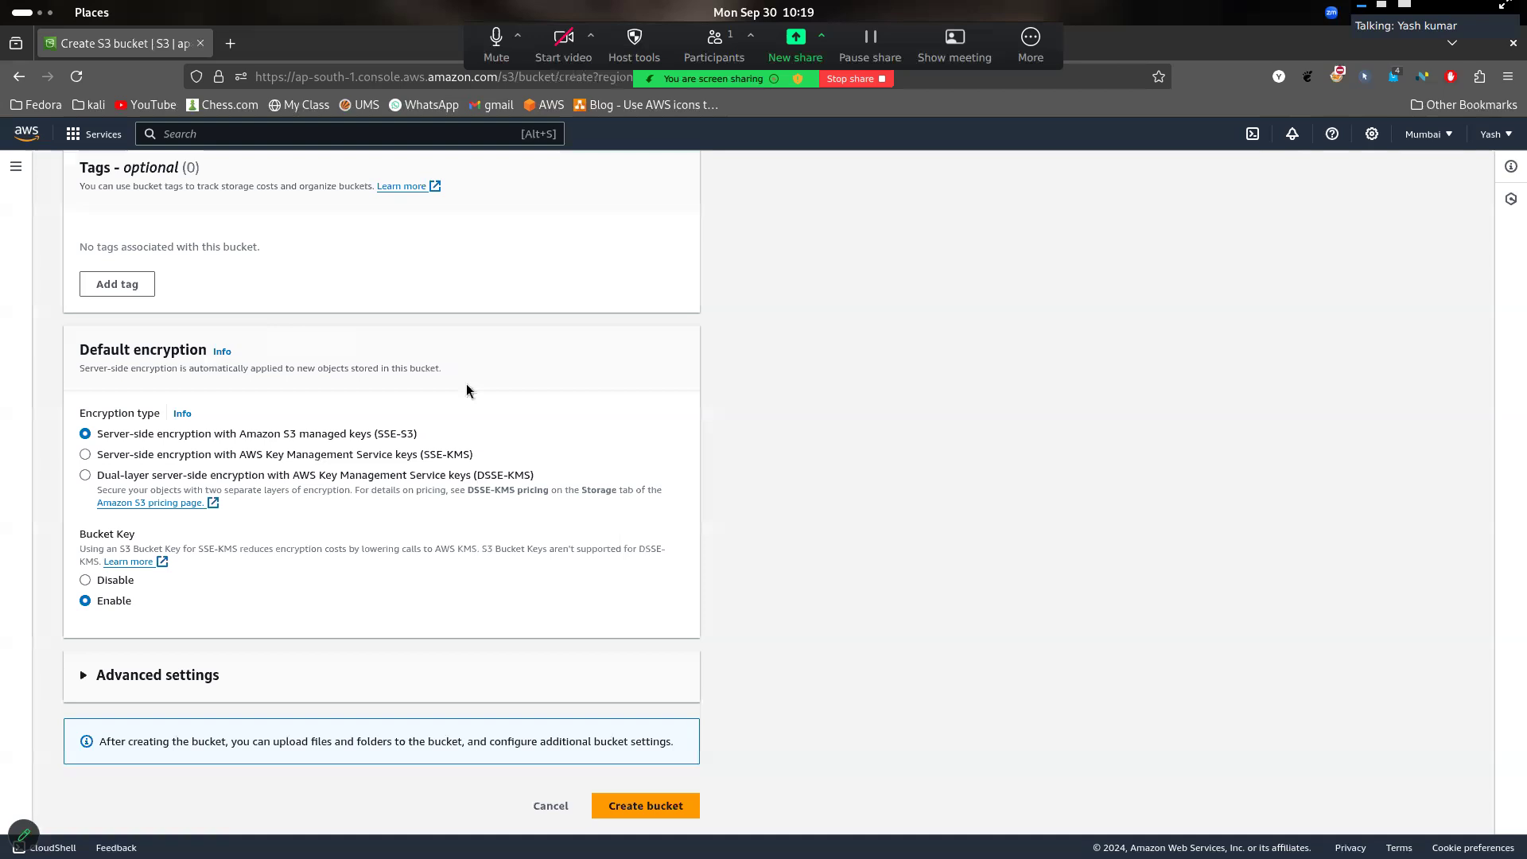
{"action": "scroll", "coordinate": [466, 384], "scroll_direction": "up", "scroll_amount": 15}
{"action": "scroll", "coordinate": [466, 383], "scroll_direction": "down", "scroll_amount": 15}
{"action": "left_click", "coordinate": [632, 807]}
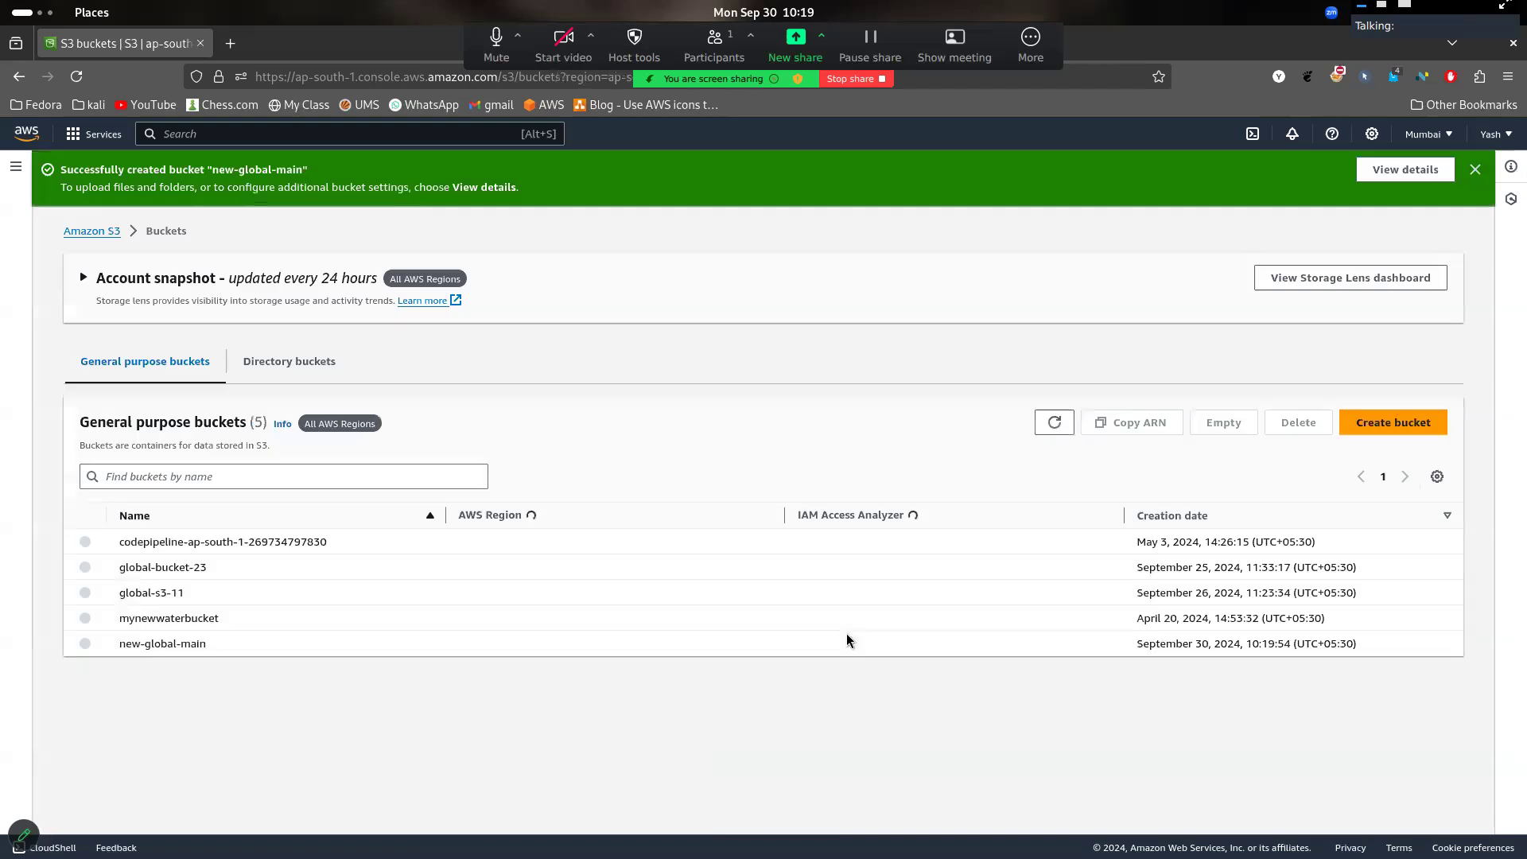
- Try to create a second bucket named new-bucket-replica in the Mumbai region with the default settings
{"action": "left_click", "coordinate": [1402, 432]}
{"action": "left_click", "coordinate": [358, 410]}
{"action": "type", "text": "new"}
{"action": "type", "text": "-bucket"}
{"action": "type", "text": "-ma"}
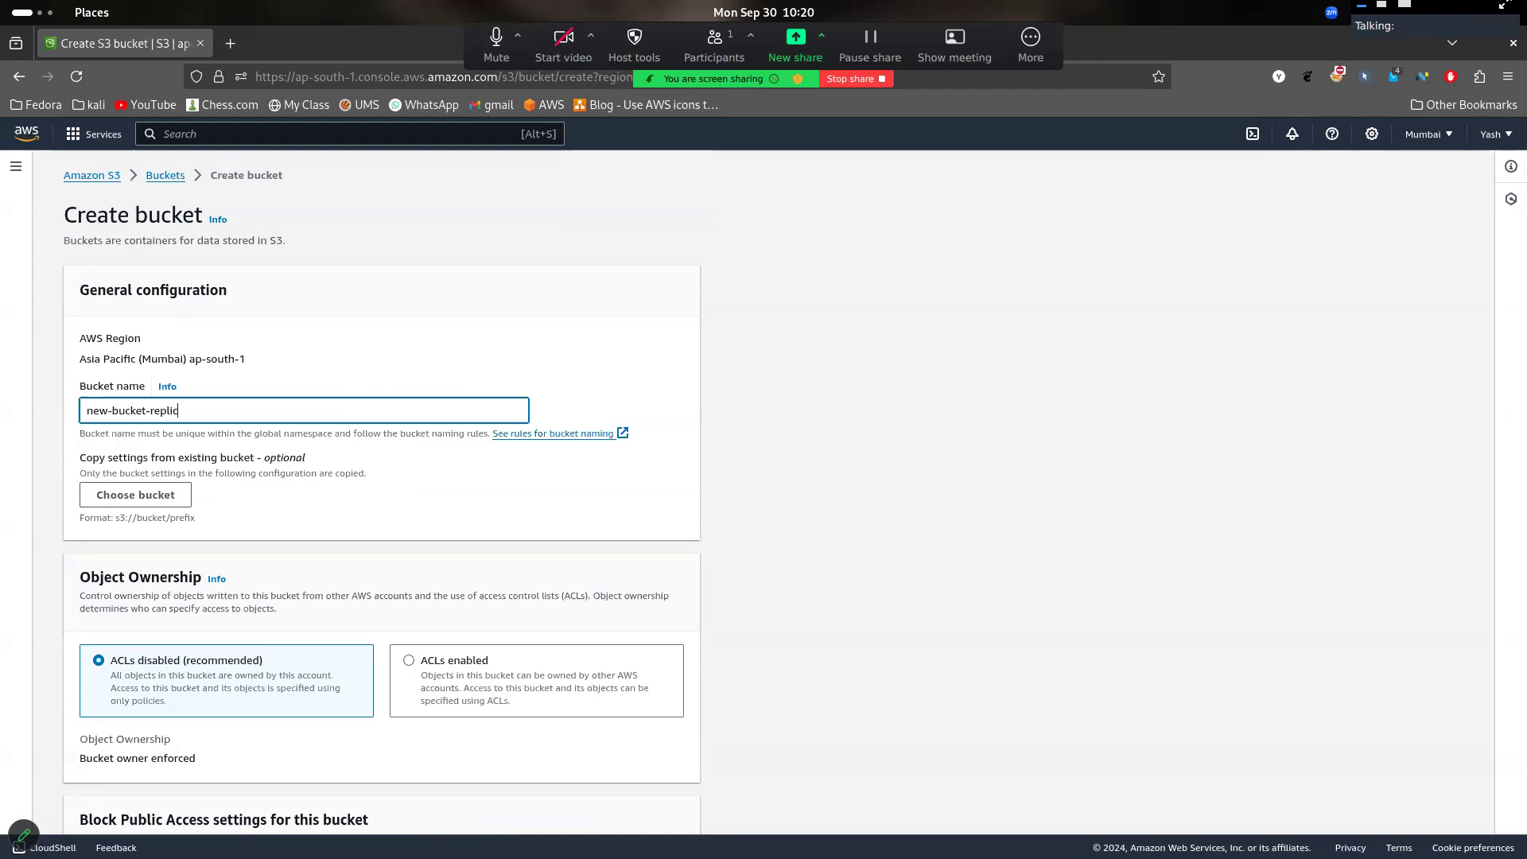
{"action": "scroll", "coordinate": [475, 478], "scroll_direction": "down", "scroll_amount": 15}
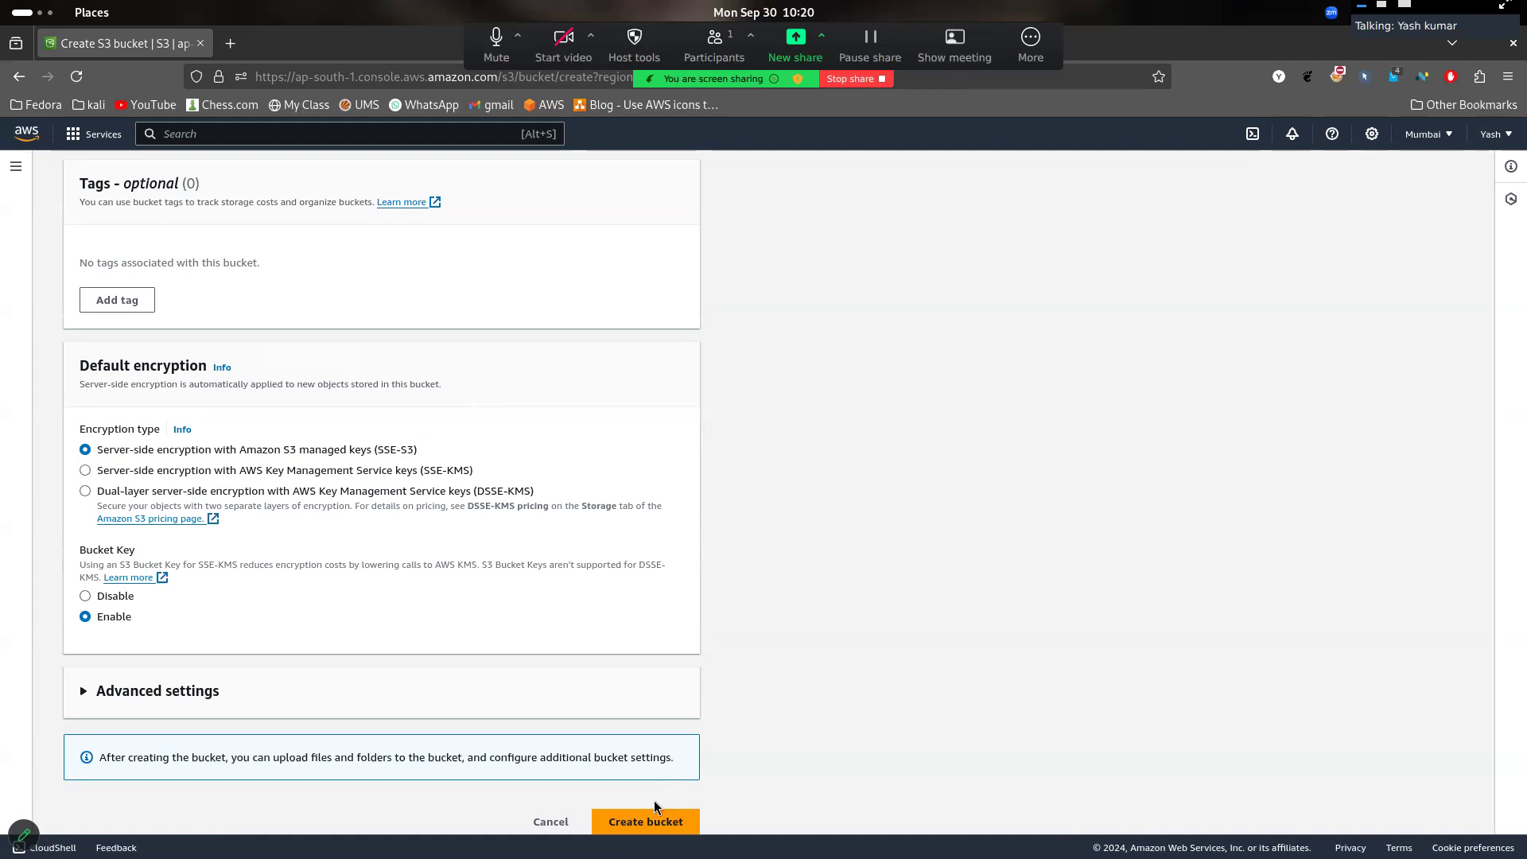
{"action": "left_click", "coordinate": [653, 819]}
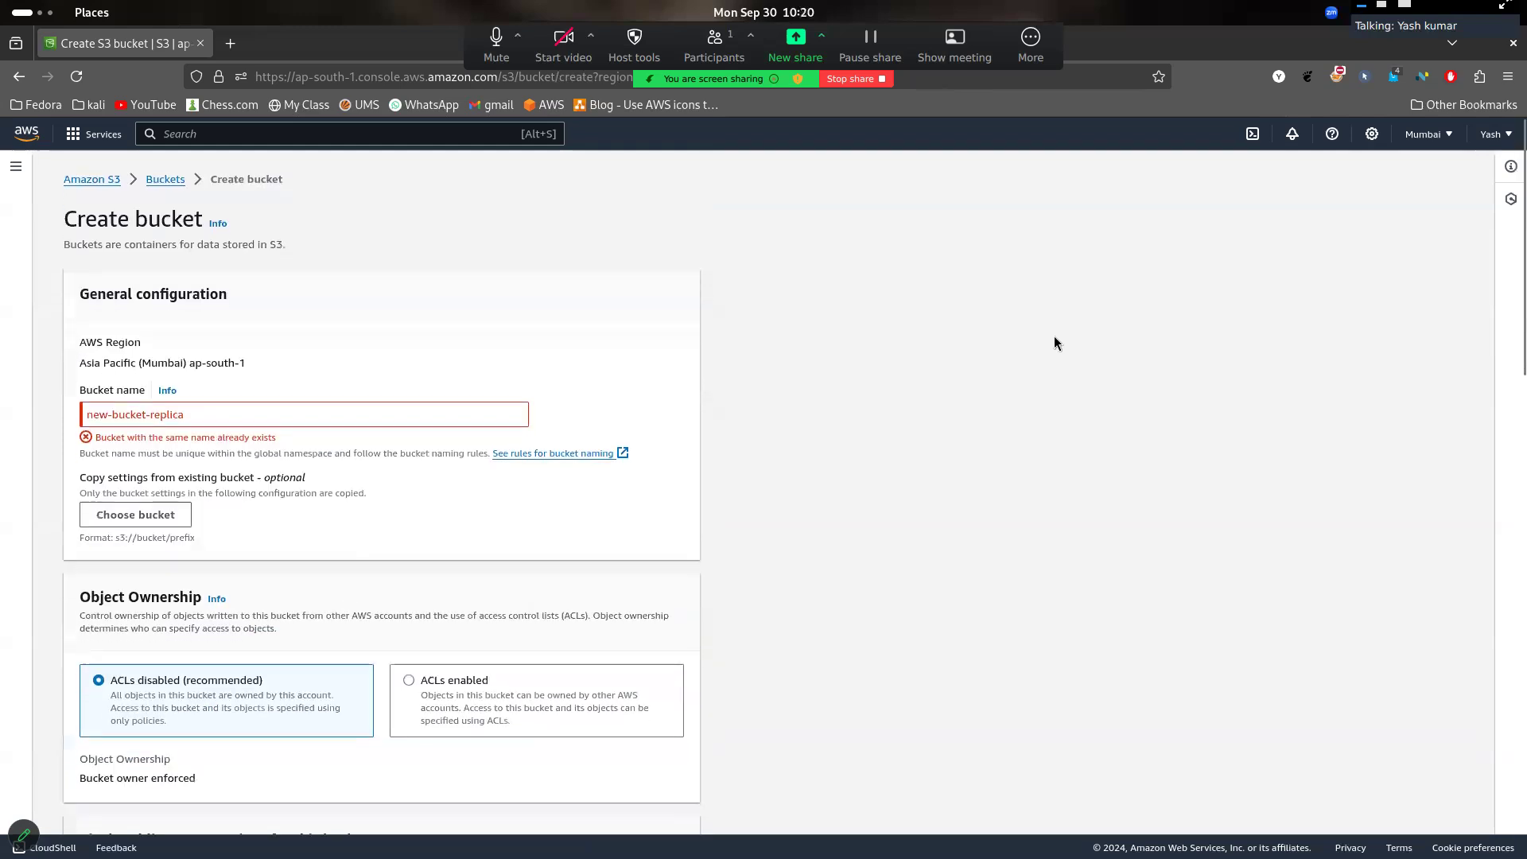
- Change the second bucket's name to new-global-replica and create the bucket with the default settings
{"action": "left_click", "coordinate": [274, 408]}
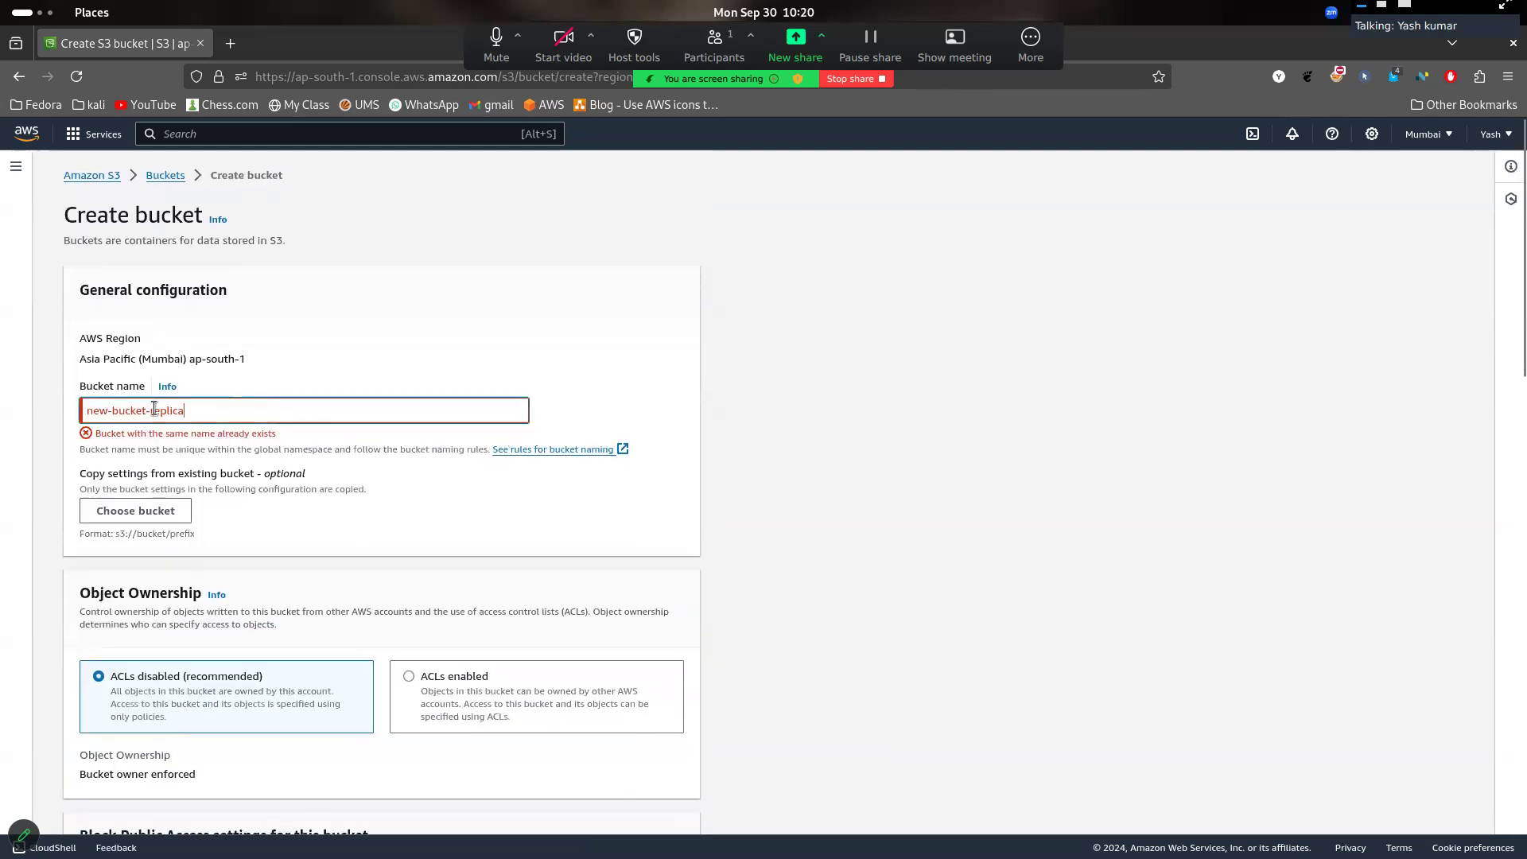
{"action": "key", "text": "Left"}
{"action": "key", "text": "Left"}
{"action": "key", "text": "Left"}
{"action": "key", "text": "Left"}
{"action": "key", "text": "Left"}
{"action": "key", "text": "Left"}
{"action": "key", "text": "Left"}
{"action": "key", "text": "Left"}
{"action": "key", "text": "BackSpace"}
{"action": "key", "text": "BackSpace"}
{"action": "key", "text": "BackSpace"}
{"action": "key", "text": "BackSpace"}
{"action": "key", "text": "BackSpace"}
{"action": "key", "text": "BackSpace"}
{"action": "key", "text": "BackSpace"}
{"action": "type", "text": "-global"}
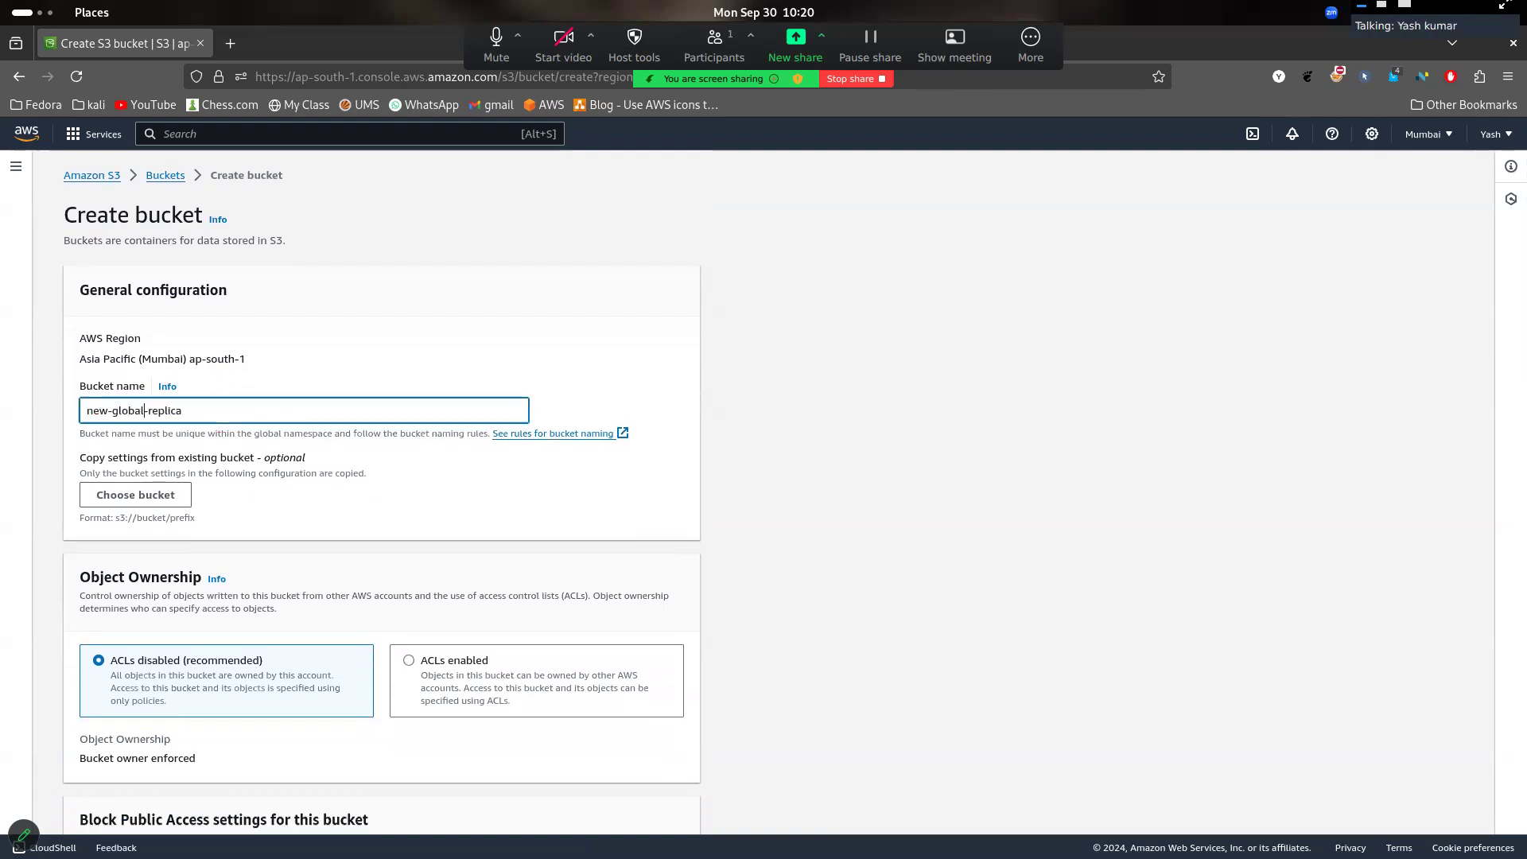
{"action": "scroll", "coordinate": [375, 371], "scroll_direction": "down", "scroll_amount": 20}
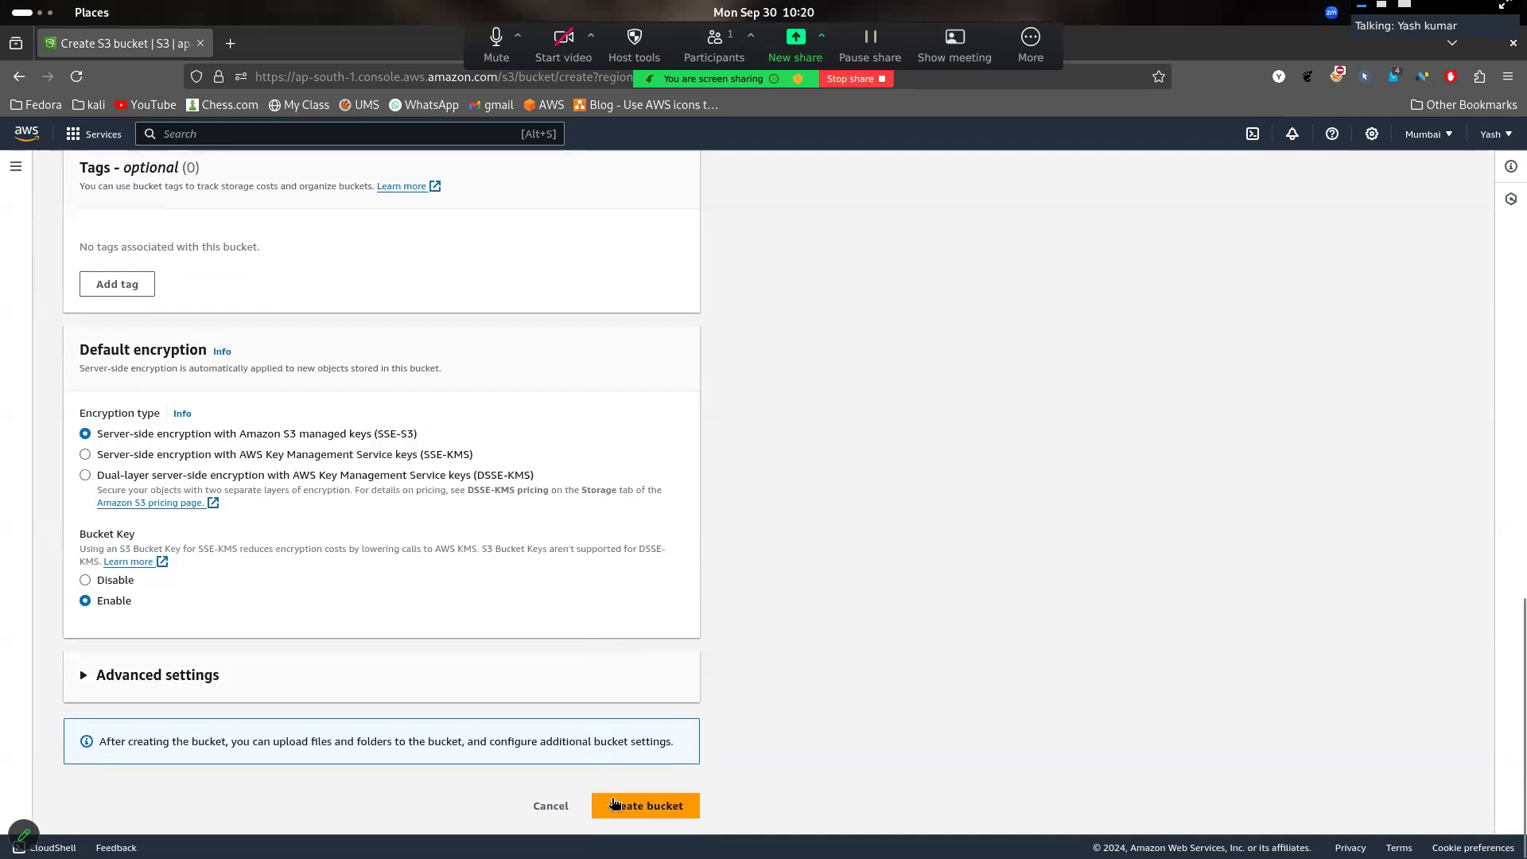
{"action": "left_click", "coordinate": [614, 804]}
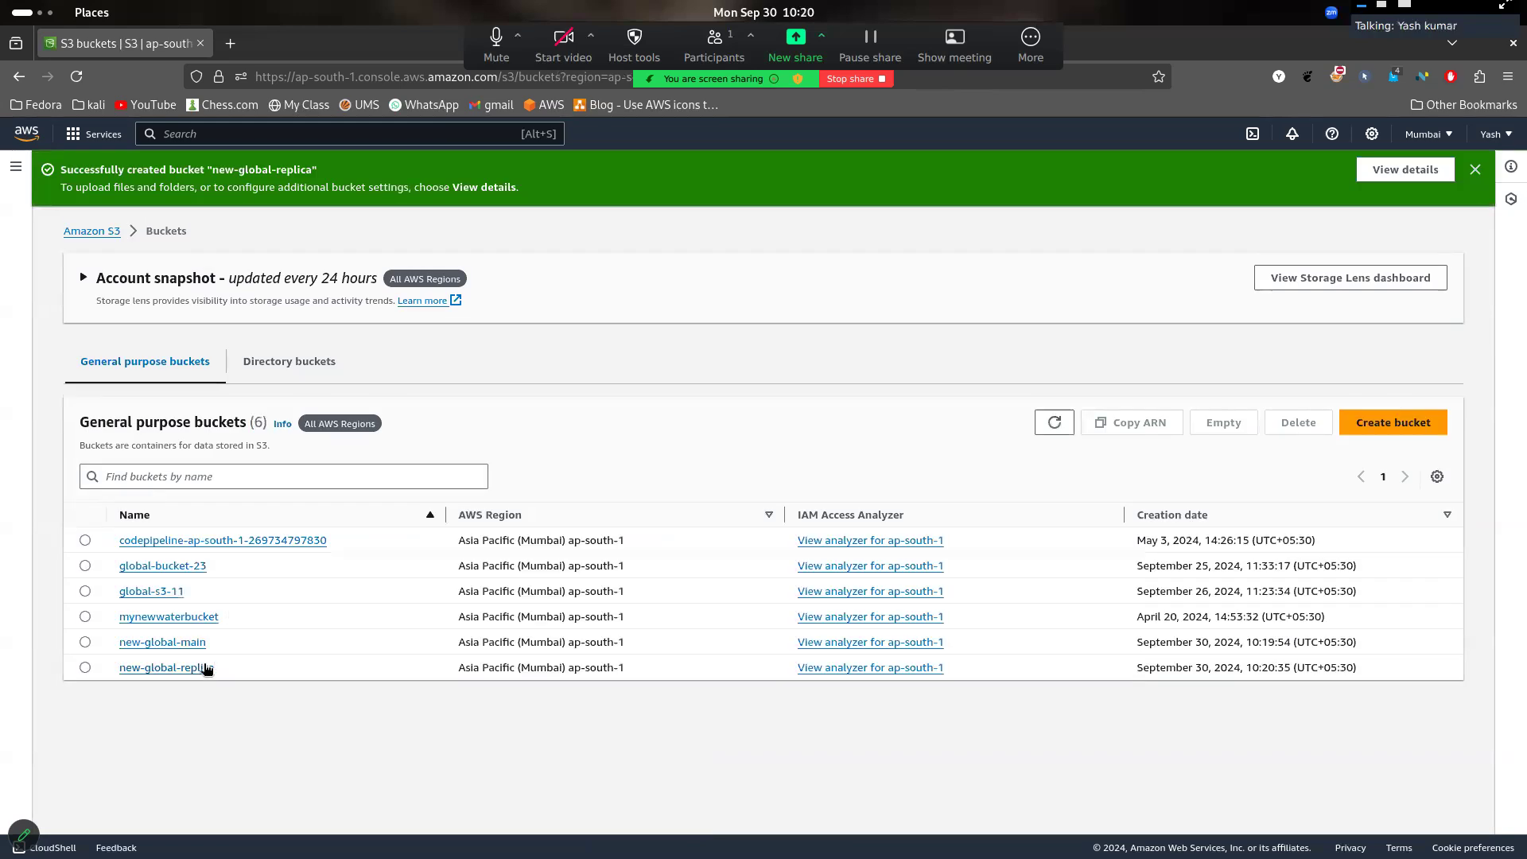
- View the objects and management rules of new-global-main, and return to the bucket list
{"action": "left_click", "coordinate": [84, 644]}
{"action": "left_click", "coordinate": [85, 669]}
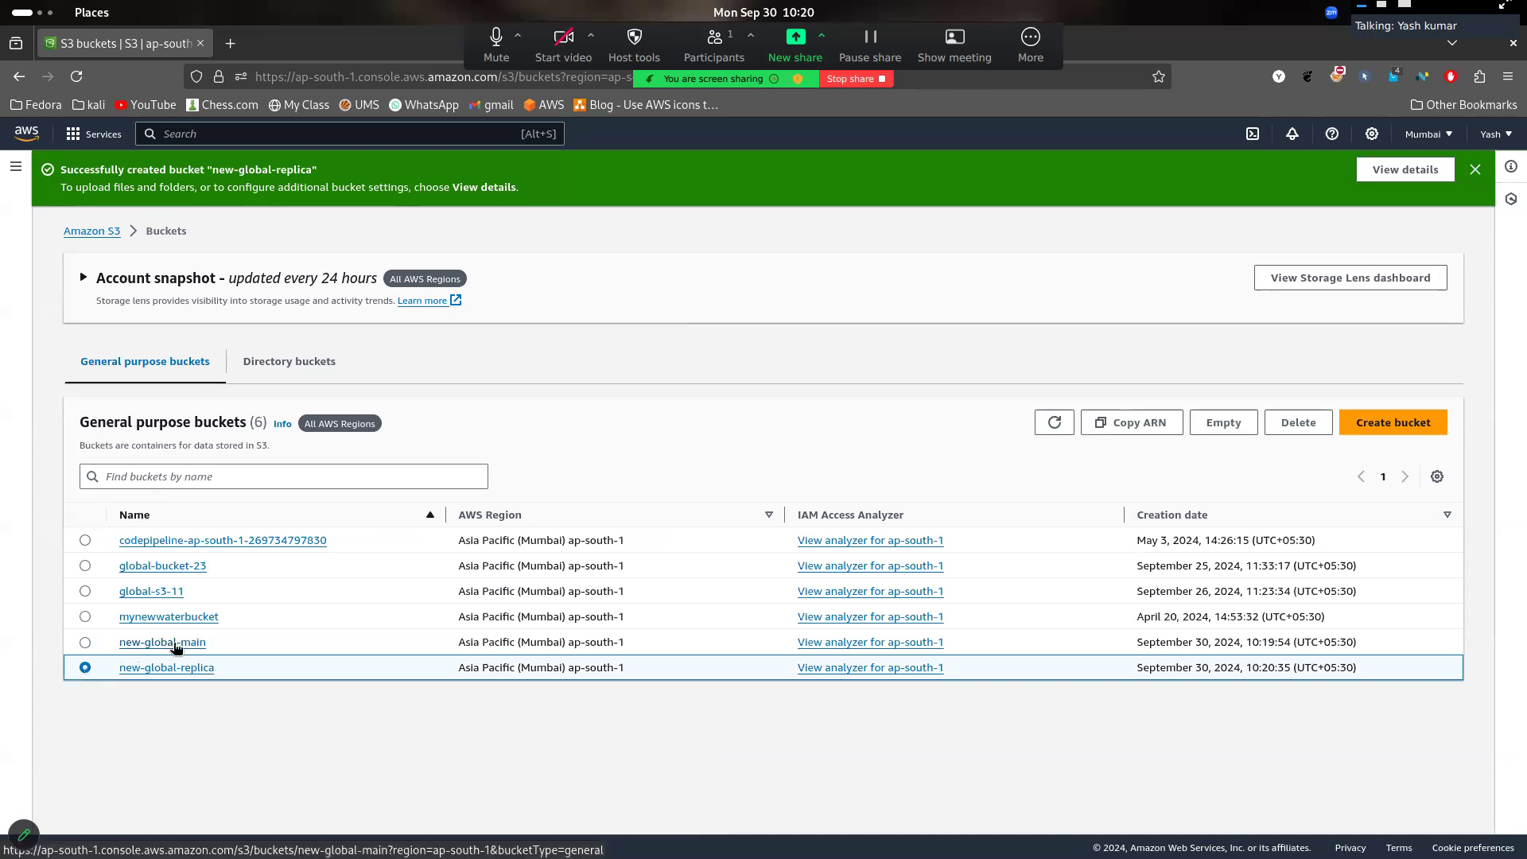
{"action": "left_click", "coordinate": [163, 643]}
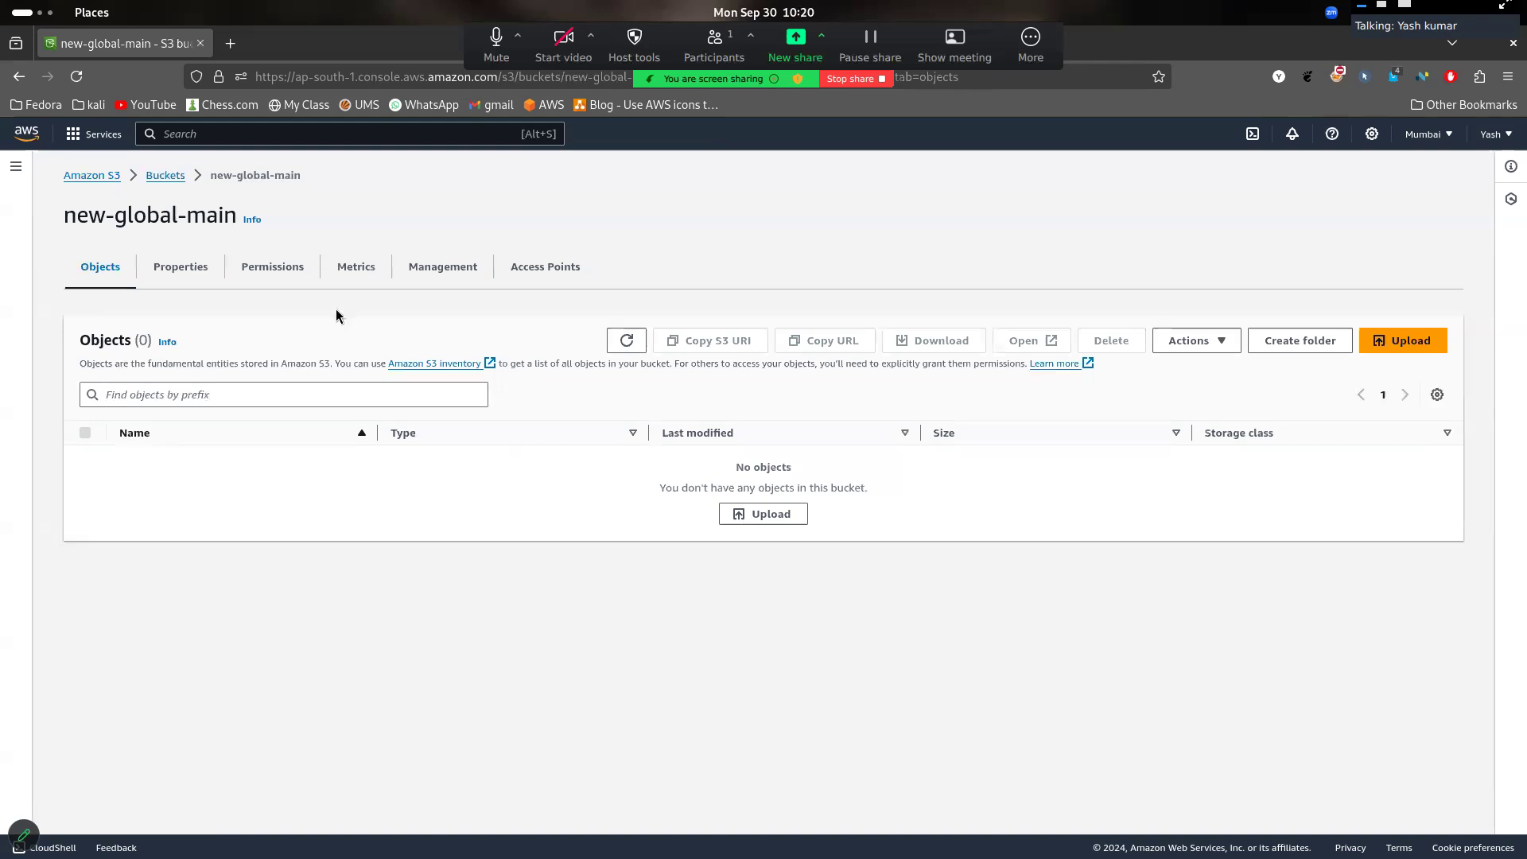
{"action": "left_click", "coordinate": [443, 266]}
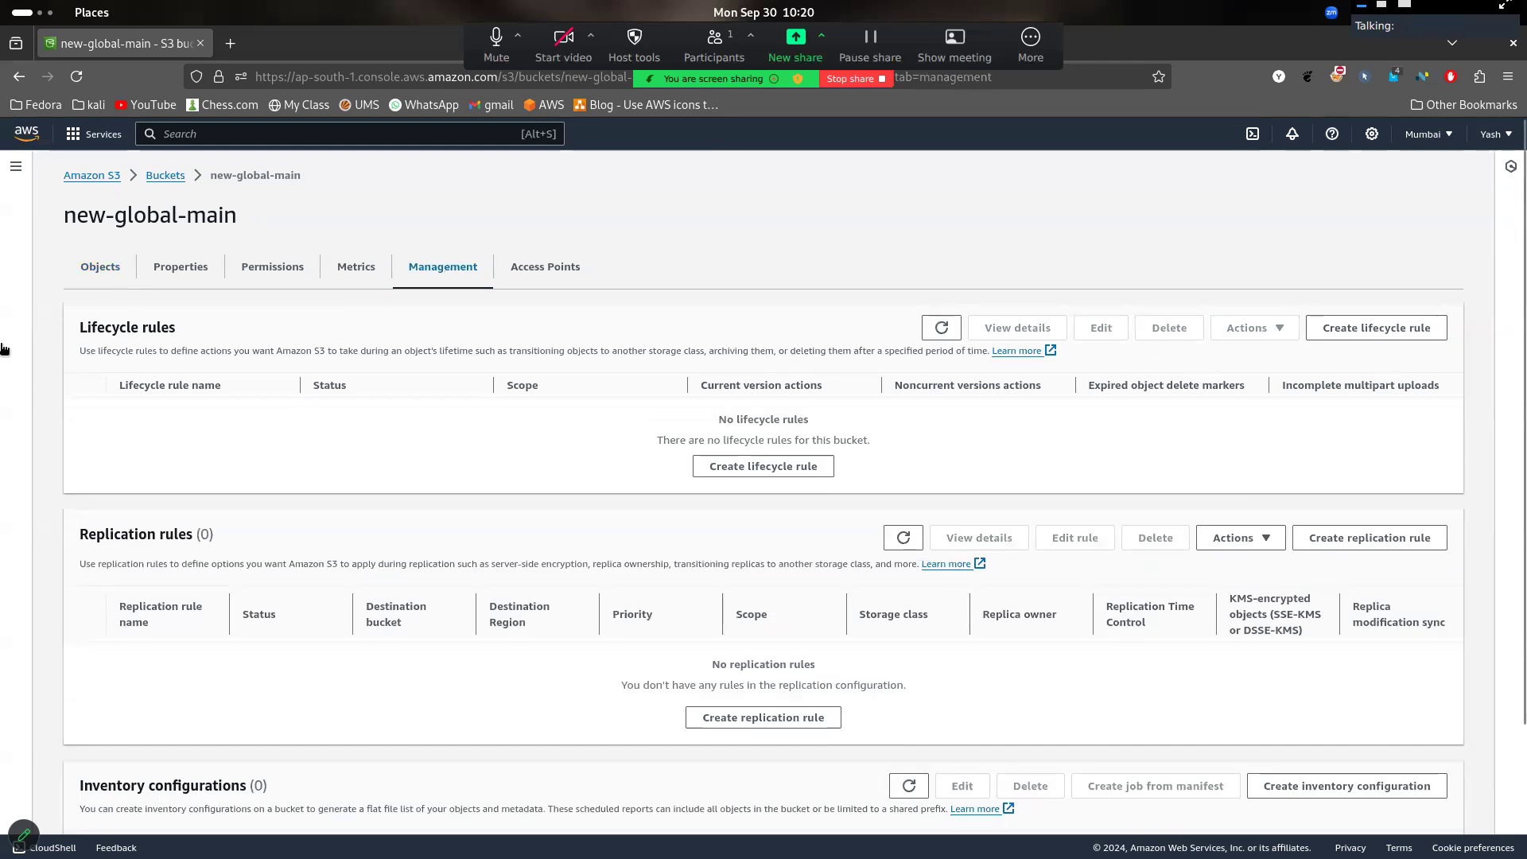
{"action": "left_click", "coordinate": [100, 269]}
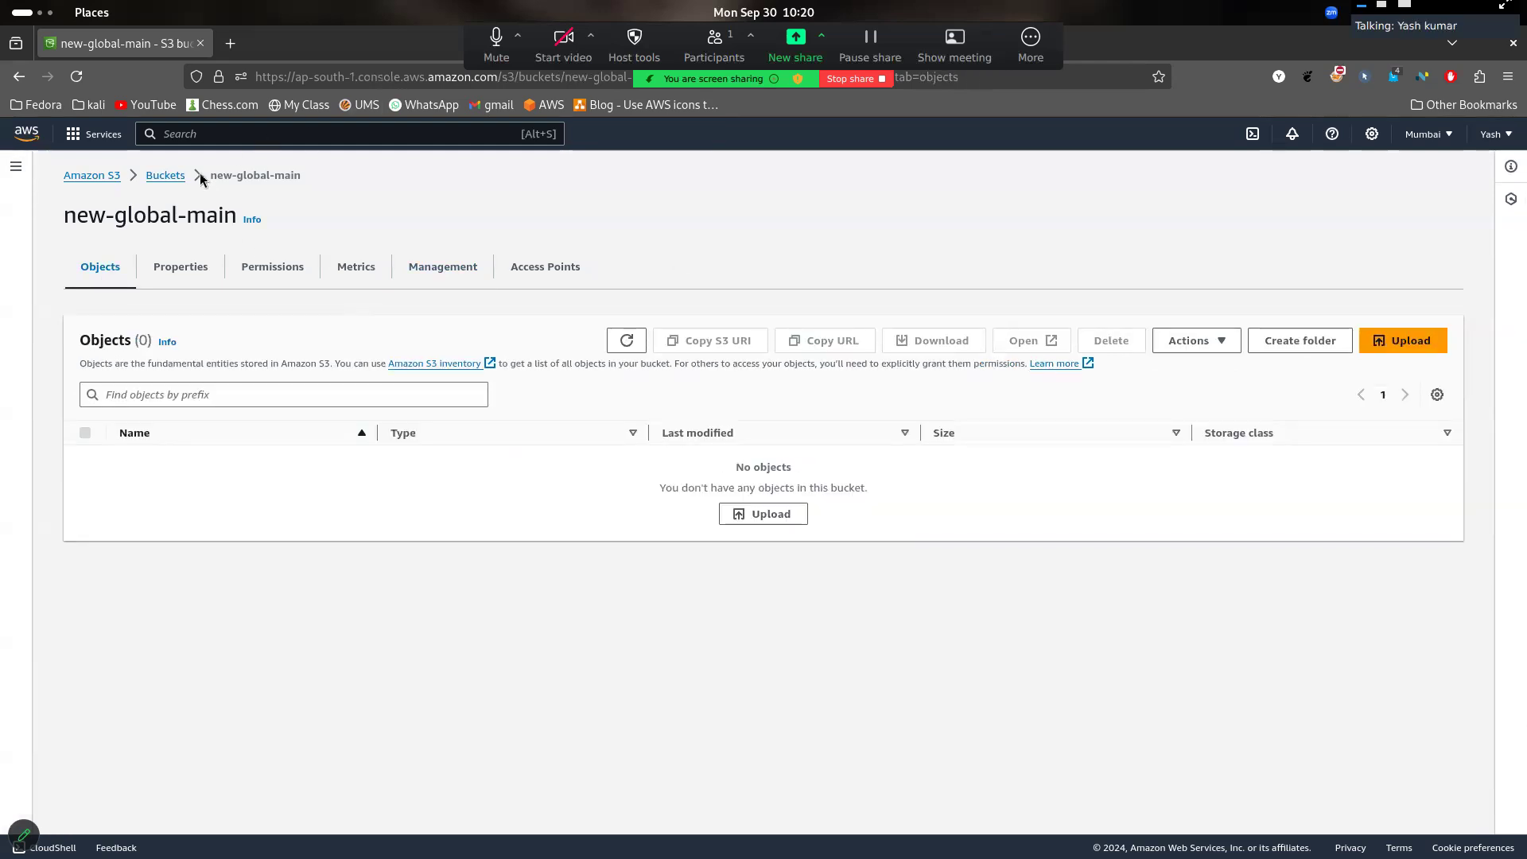
{"action": "left_click", "coordinate": [169, 176]}
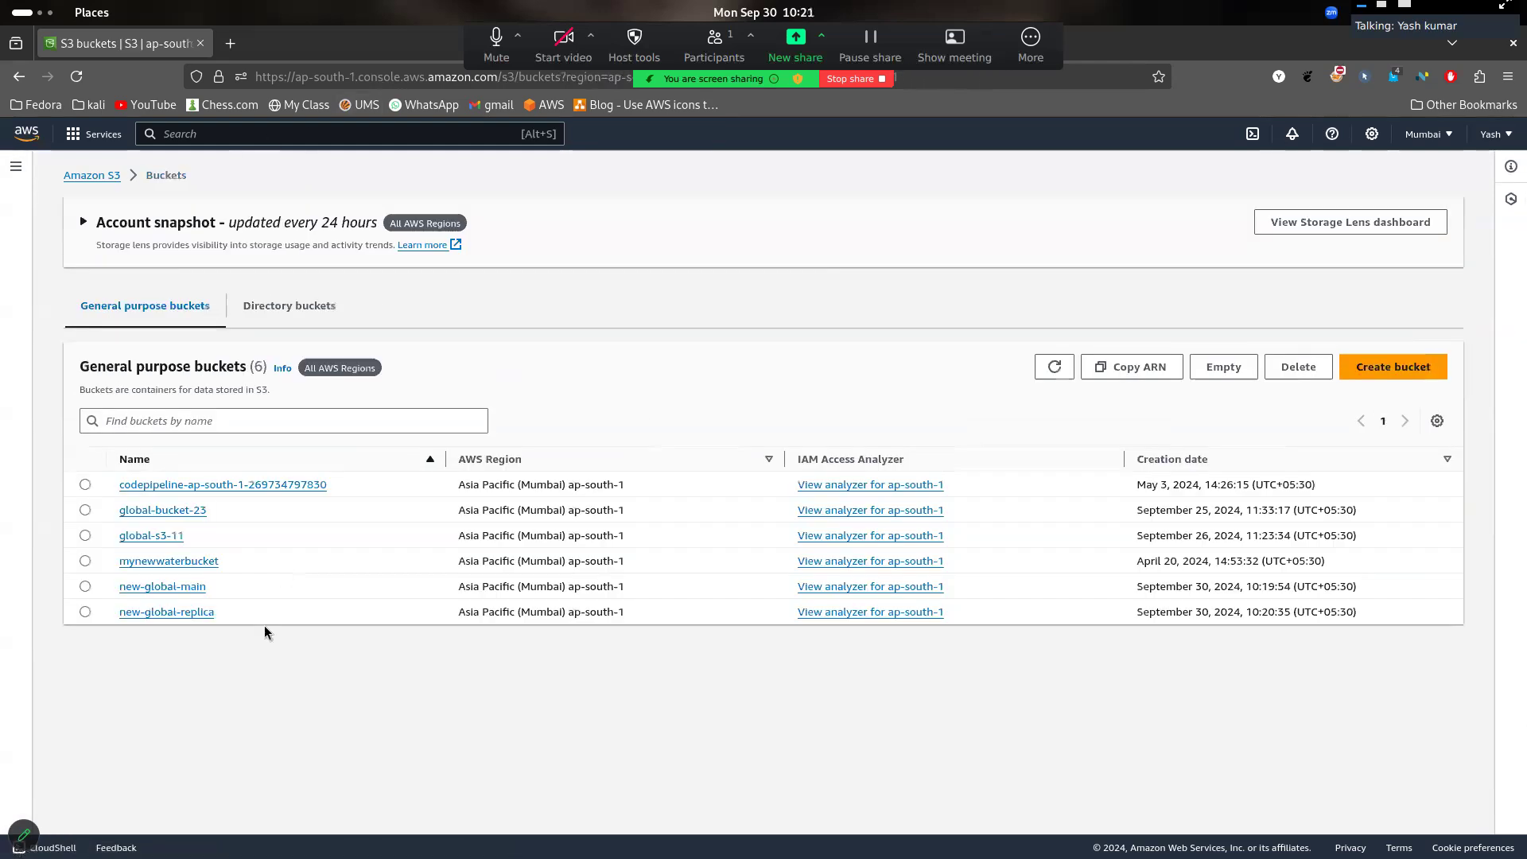
- Open new-global-replica and new-global-main in separate browser tabs, place new-global-main first, and return to it
{"action": "right_click", "coordinate": [199, 611]}
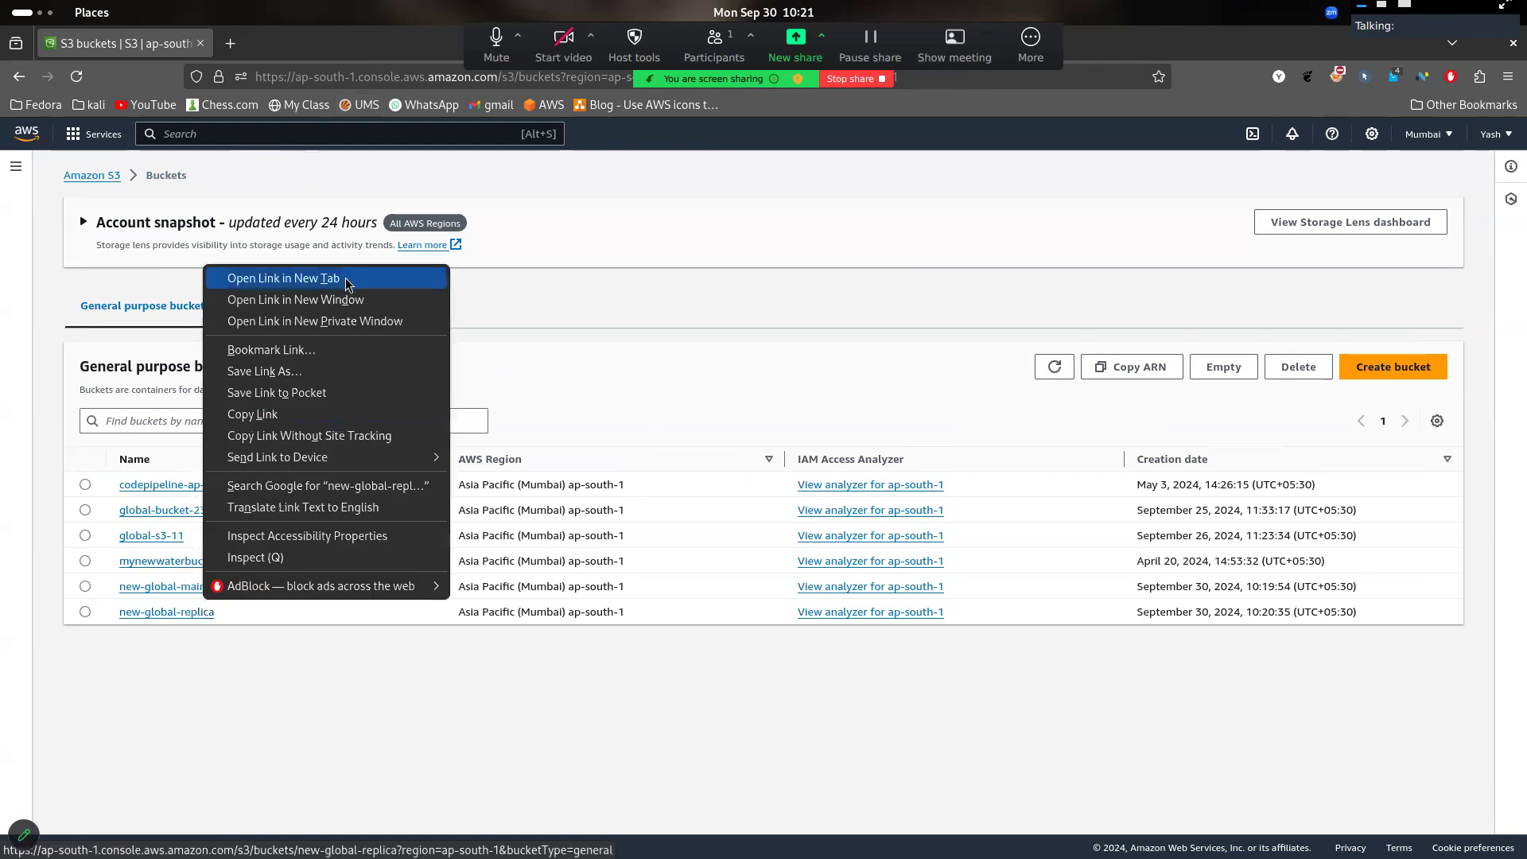
{"action": "left_click", "coordinate": [345, 278]}
{"action": "middle_click", "coordinate": [179, 586]}
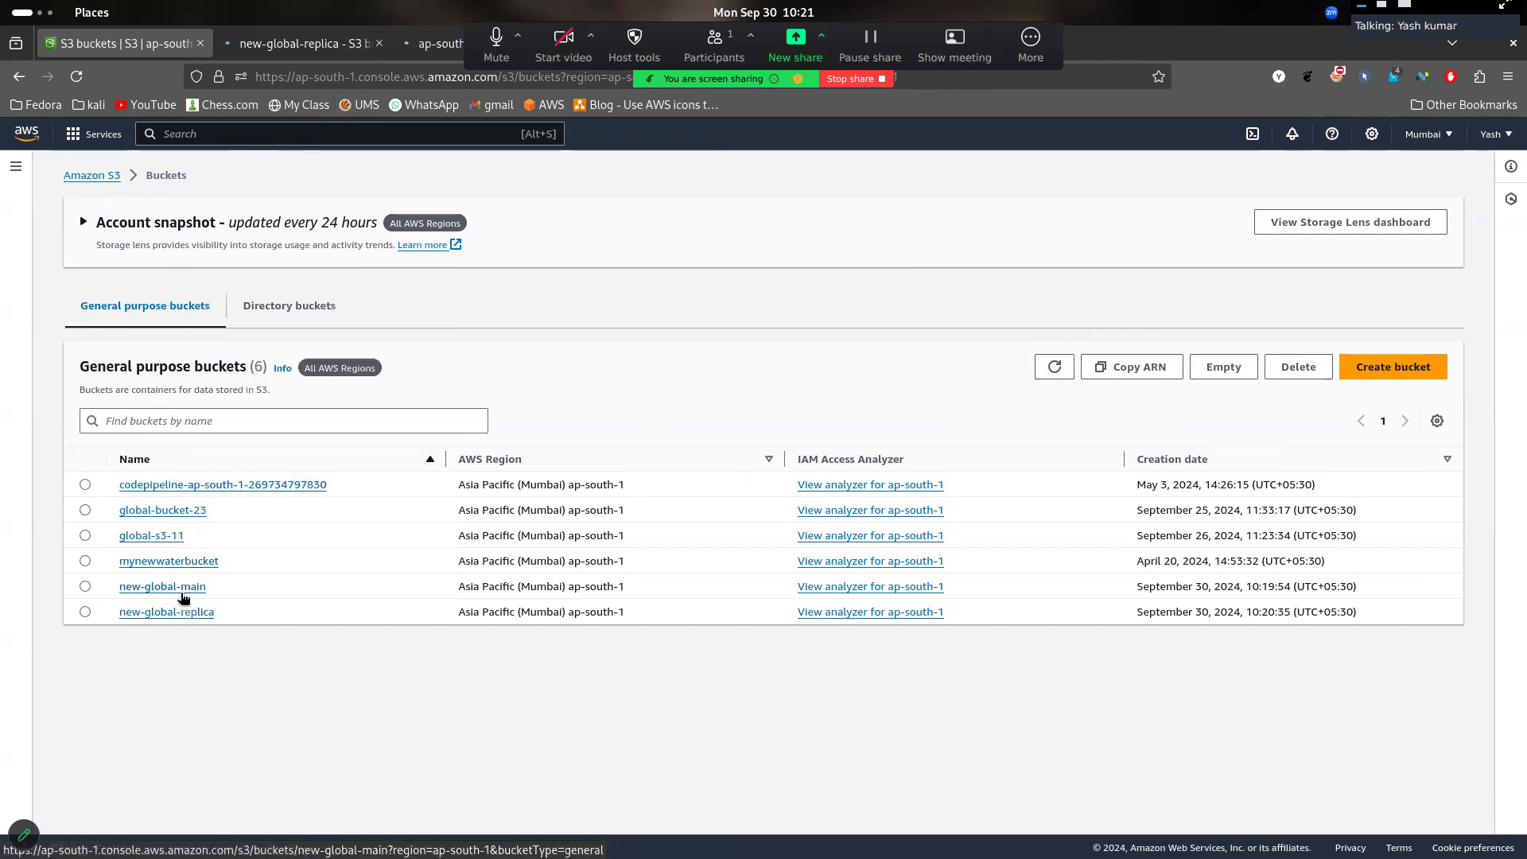
{"action": "left_click_drag", "start_coordinate": [434, 44], "coordinate": [296, 40]}
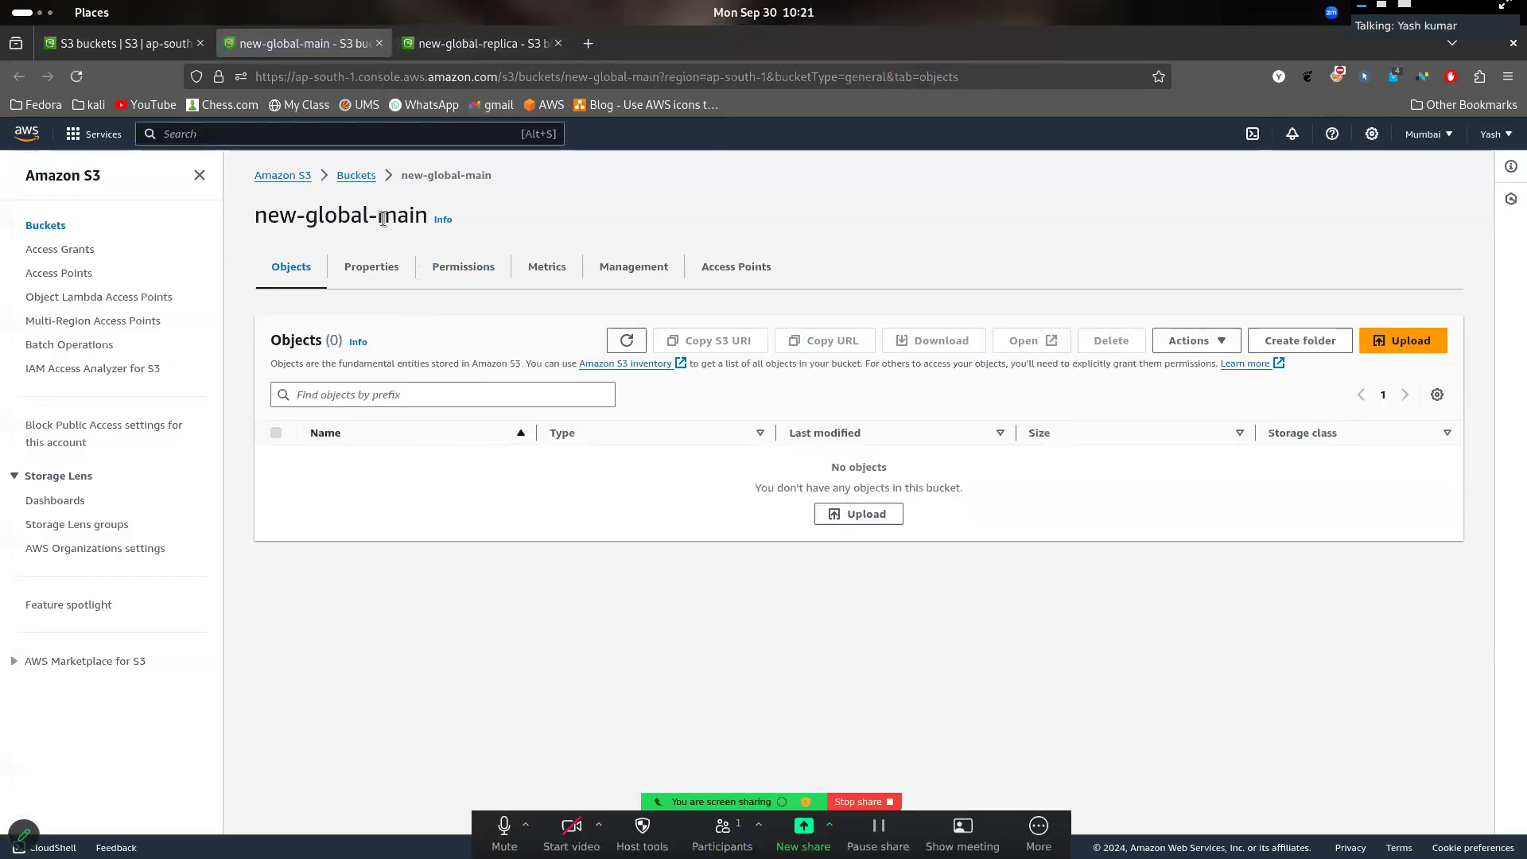
{"action": "left_click", "coordinate": [466, 41]}
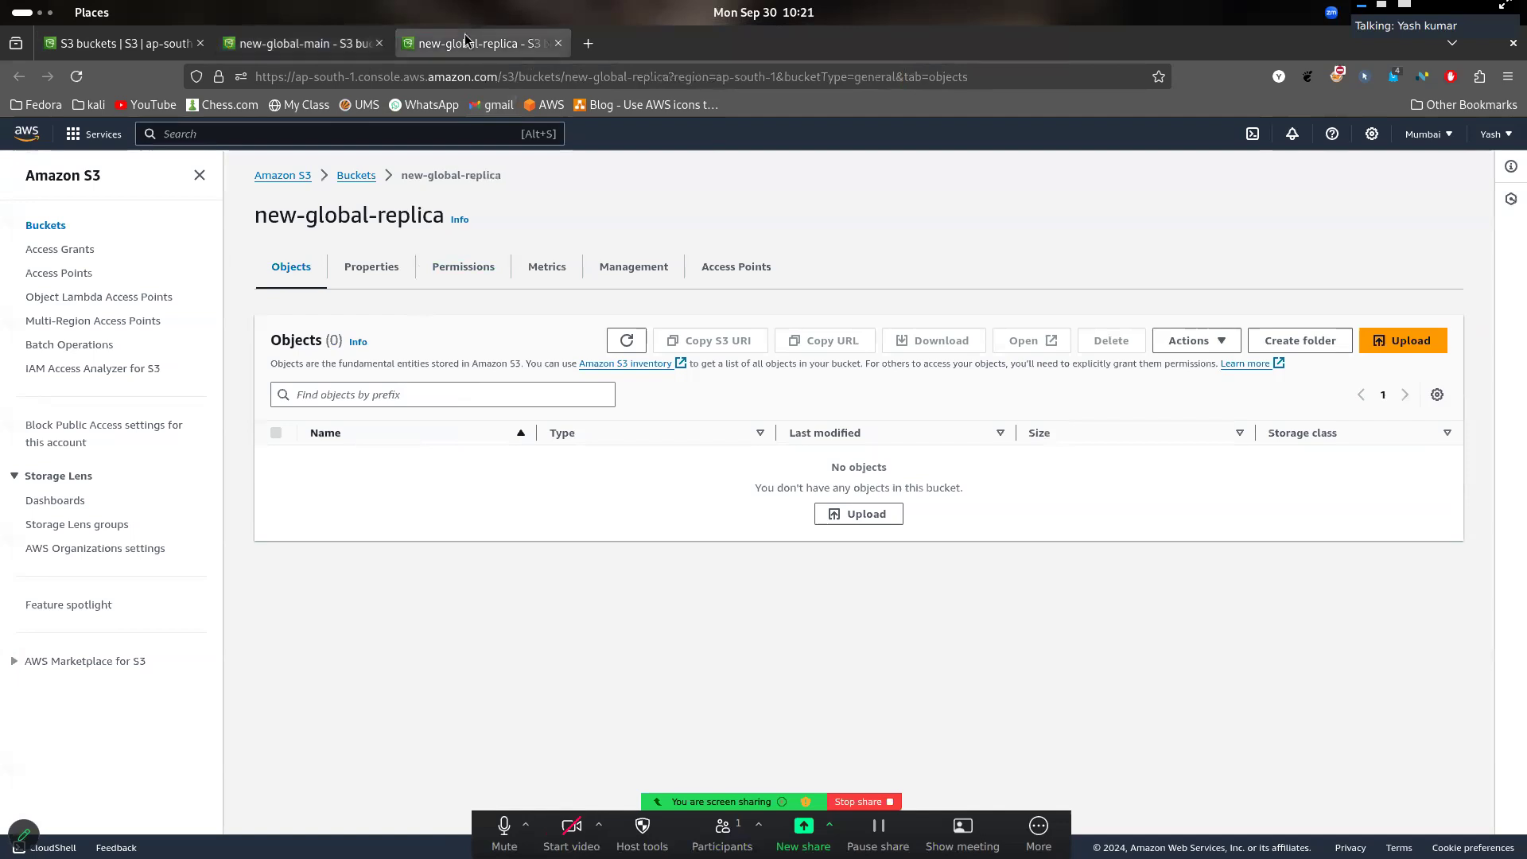
{"action": "left_click", "coordinate": [327, 43]}
- Try to open the object upload page of new-global-main, and check the system's Wi-Fi connection
{"action": "left_click", "coordinate": [1418, 343]}
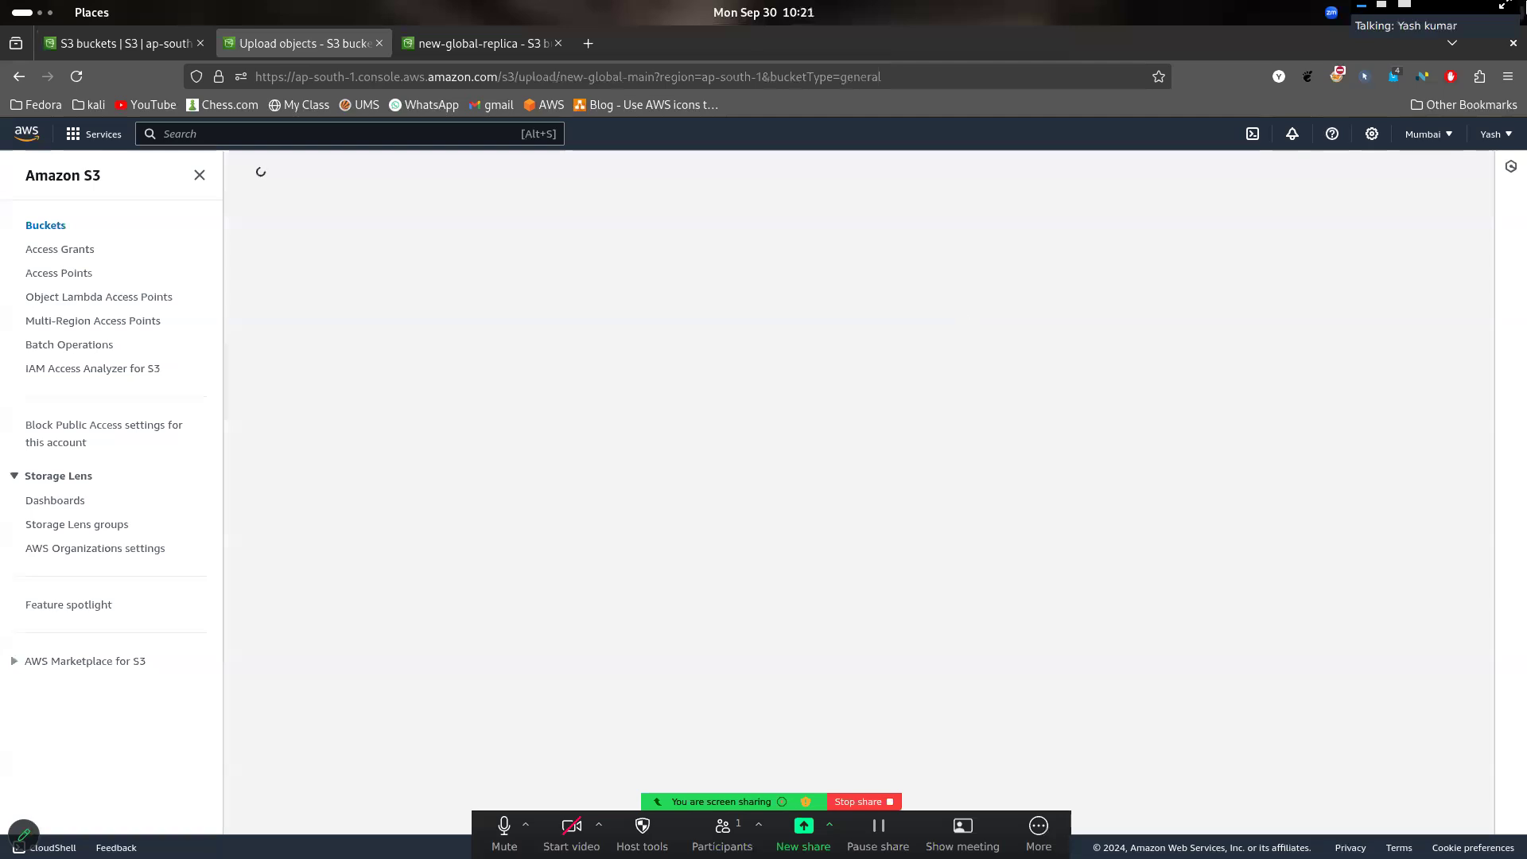
{"action": "left_click_drag", "start_coordinate": [1443, 8], "coordinate": [1452, 78]}
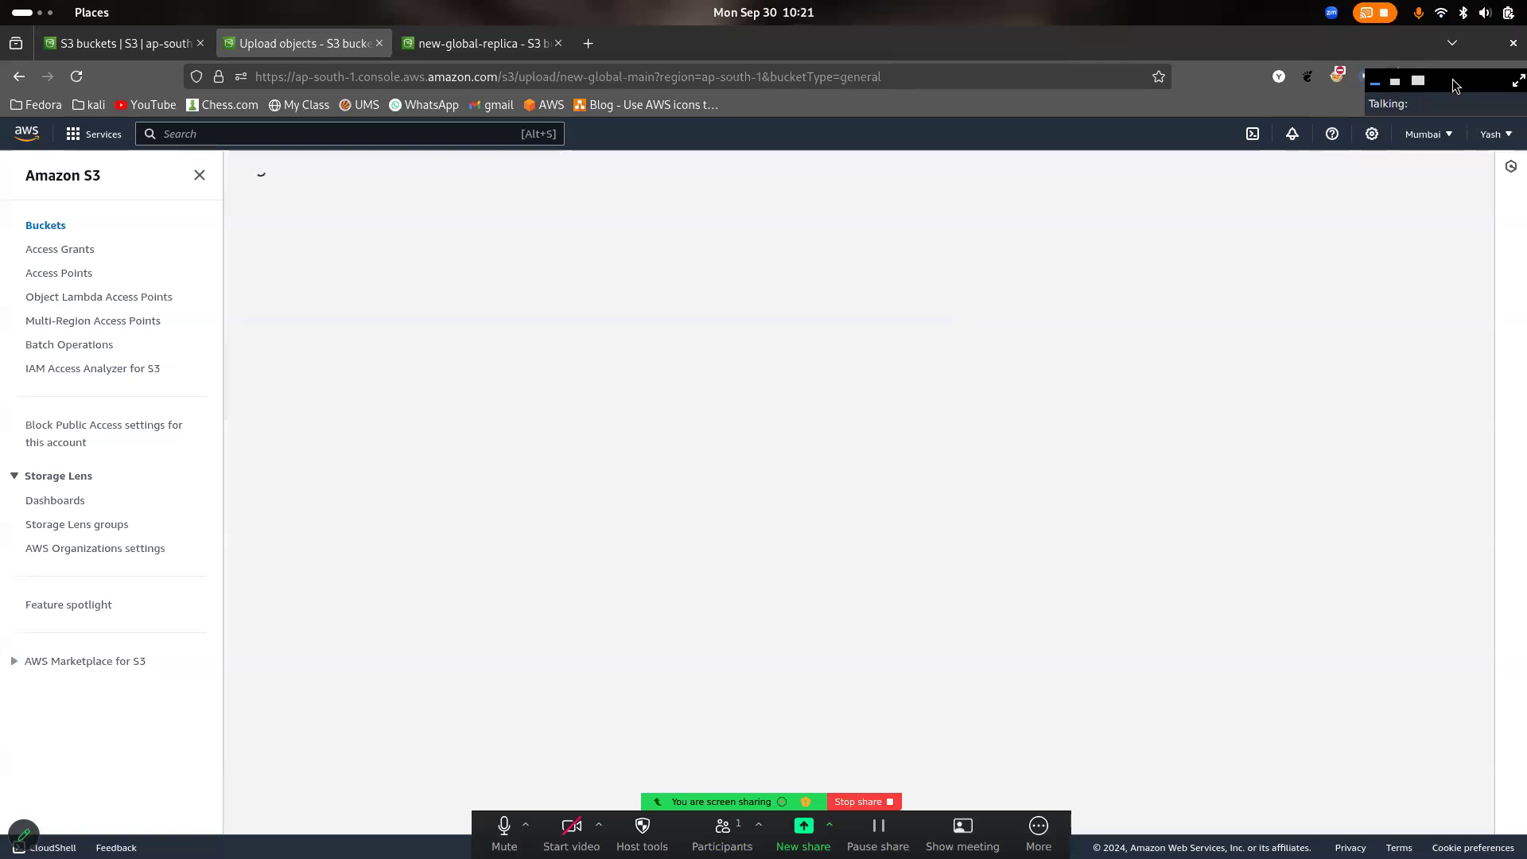
{"action": "left_click", "coordinate": [1444, 9]}
{"action": "left_click", "coordinate": [1446, 8]}
{"action": "left_click", "coordinate": [1455, 12]}
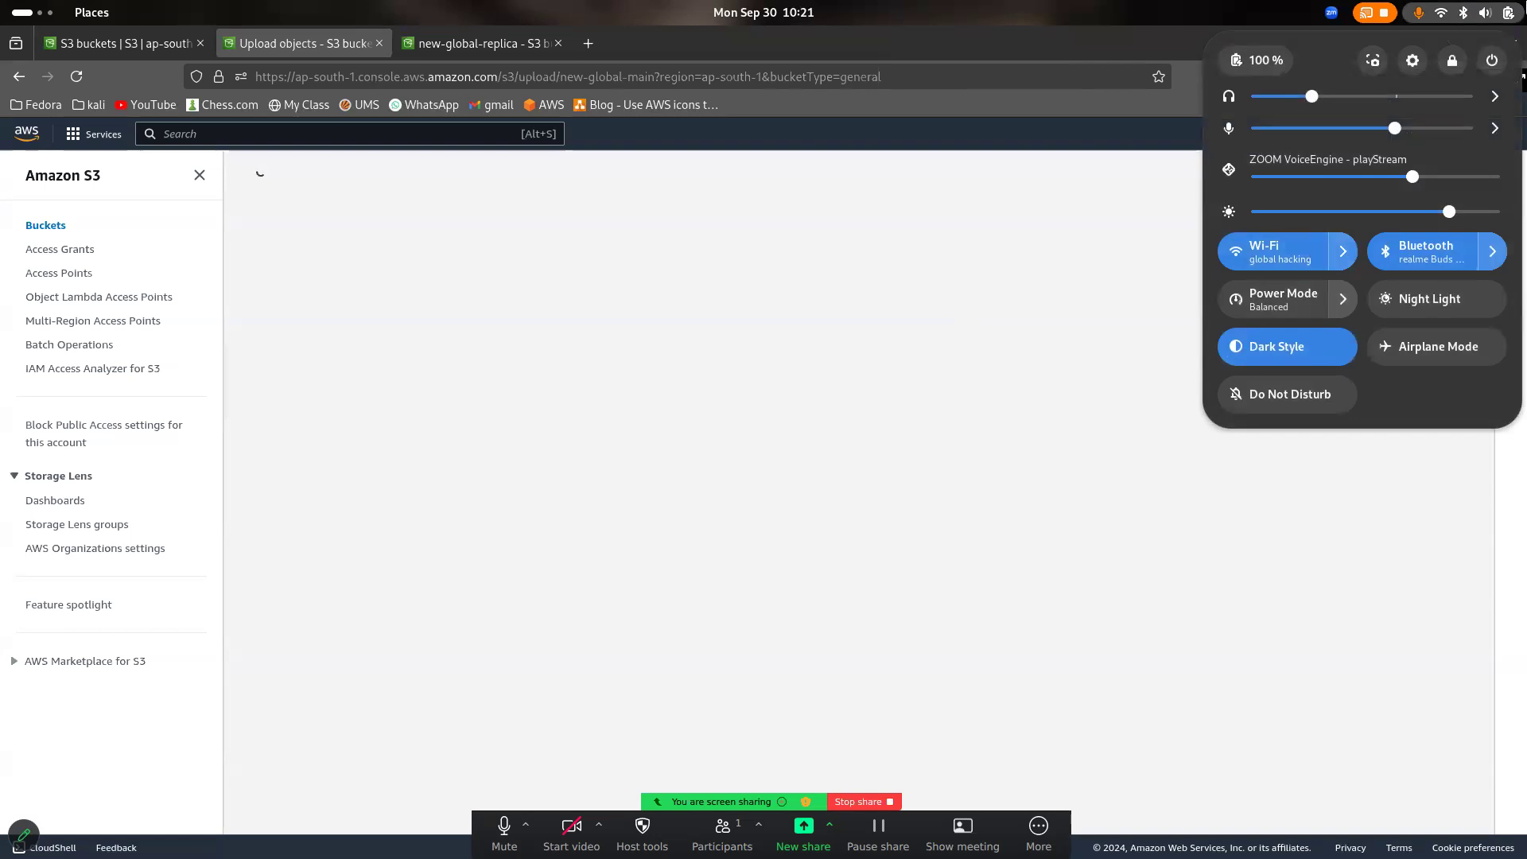
{"action": "left_click", "coordinate": [1089, 227]}
{"action": "left_click", "coordinate": [413, 40]}
{"action": "left_click", "coordinate": [302, 43]}
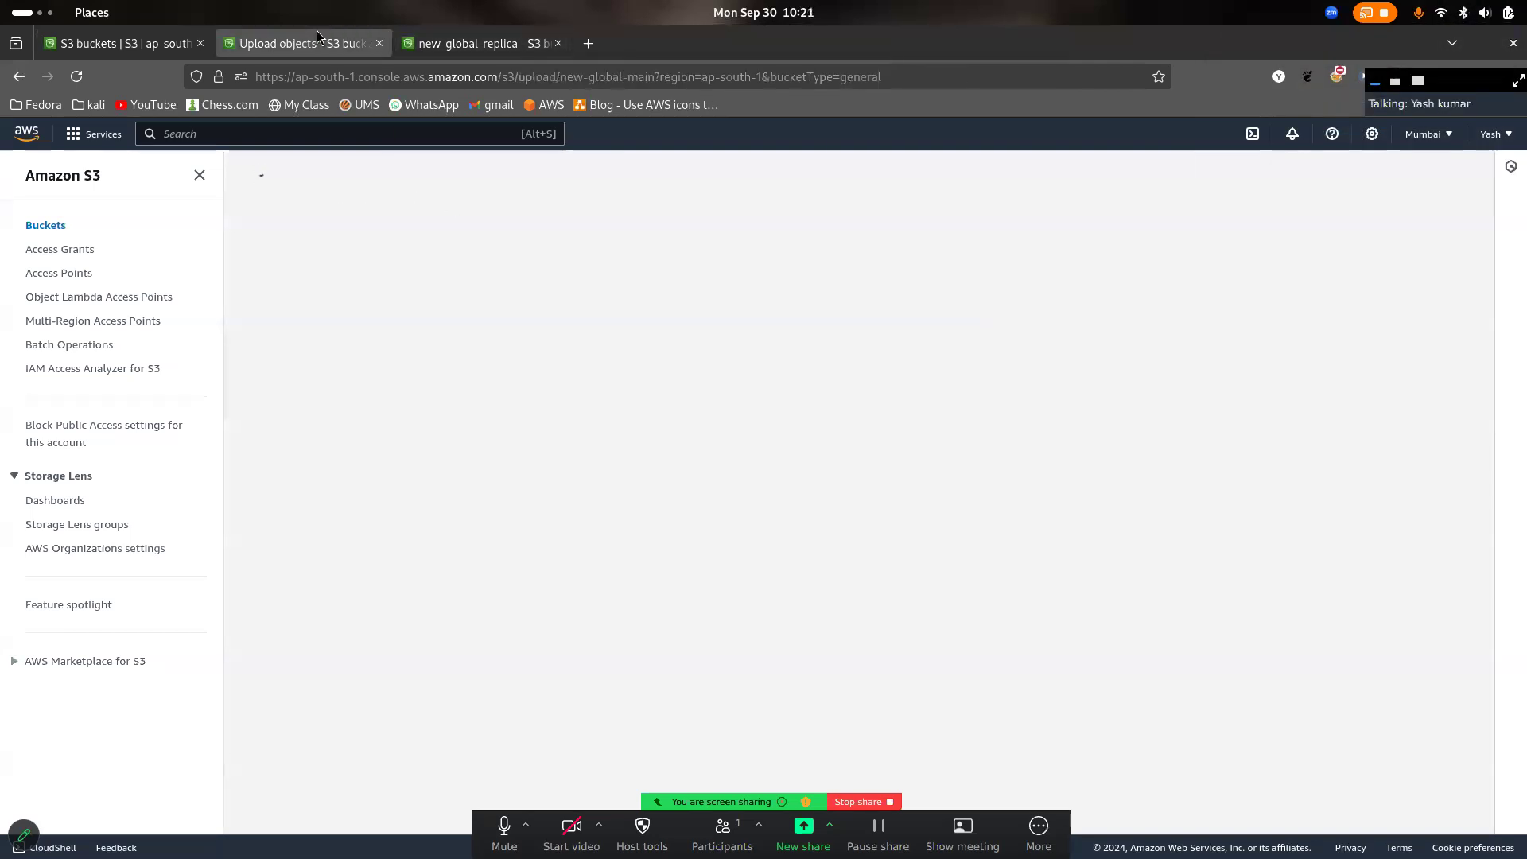
- Reload the new-global-main page to restore access to the bucket's objects
{"action": "left_click", "coordinate": [85, 75]}
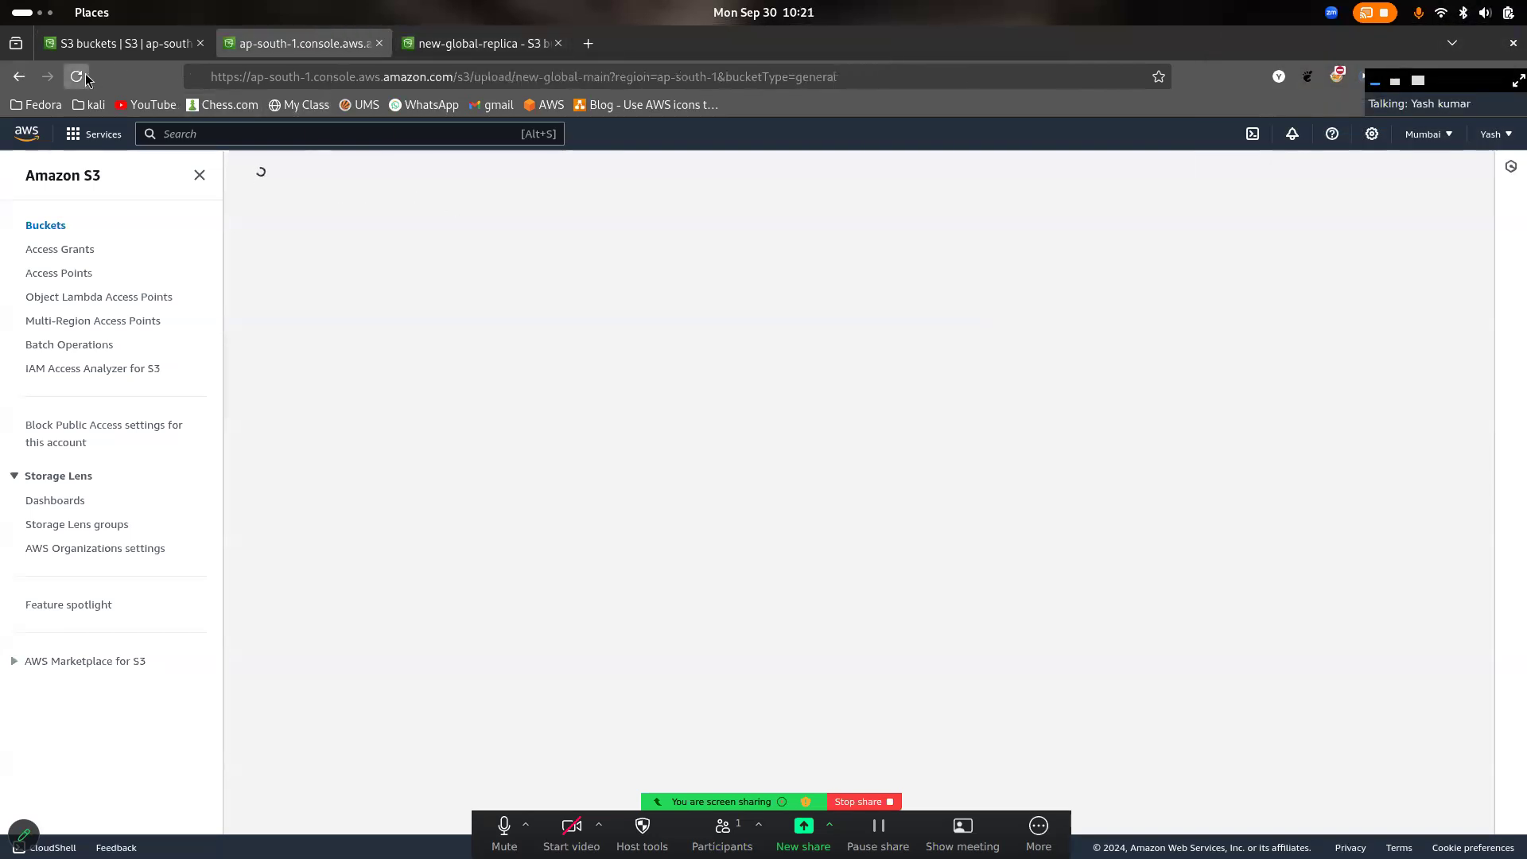
{"action": "left_click", "coordinate": [986, 608]}
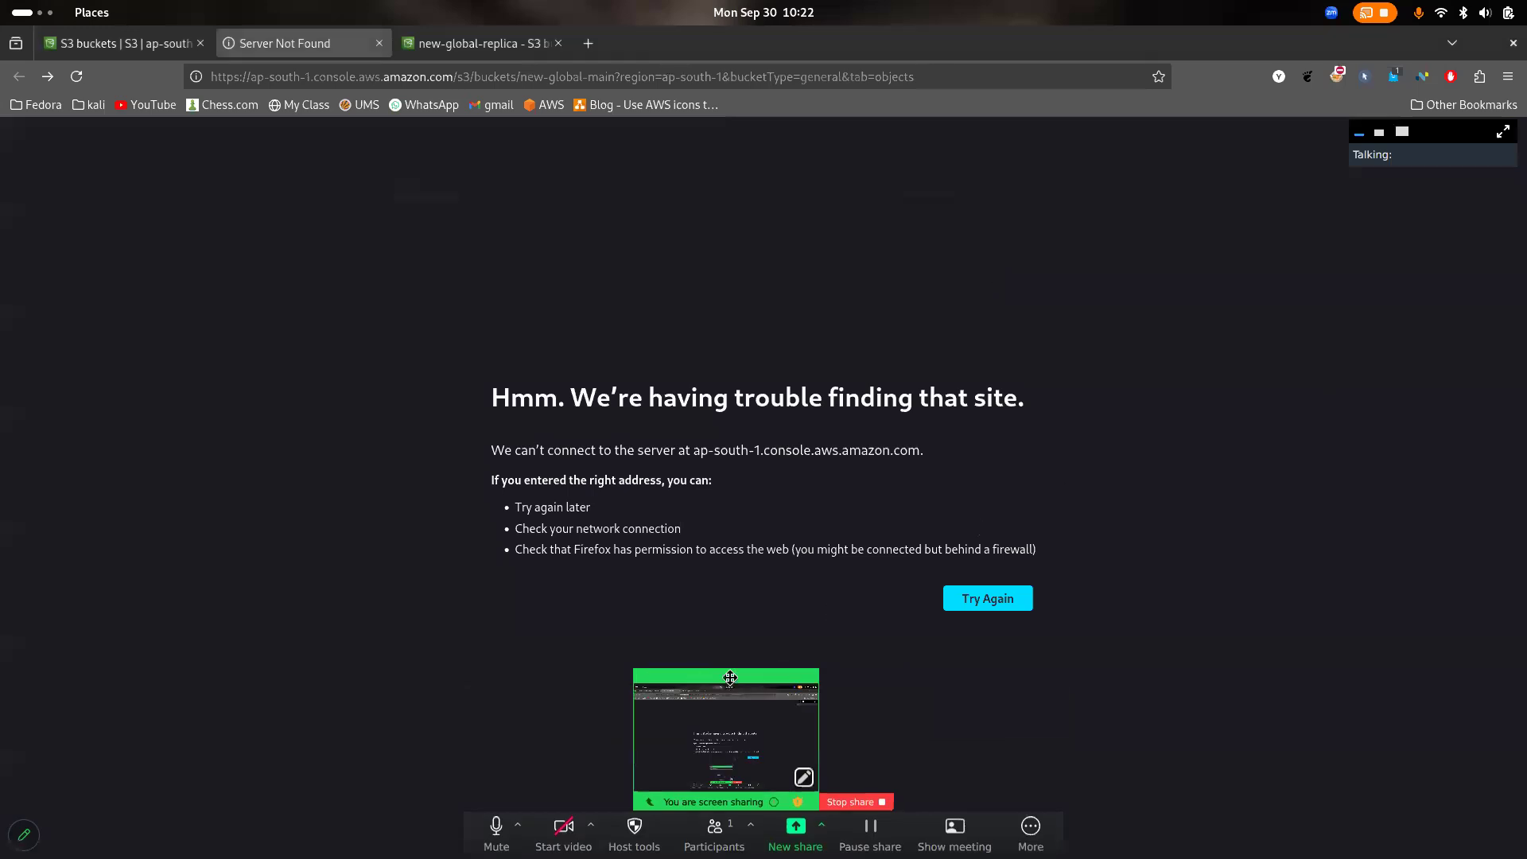
{"action": "left_click", "coordinate": [726, 674]}
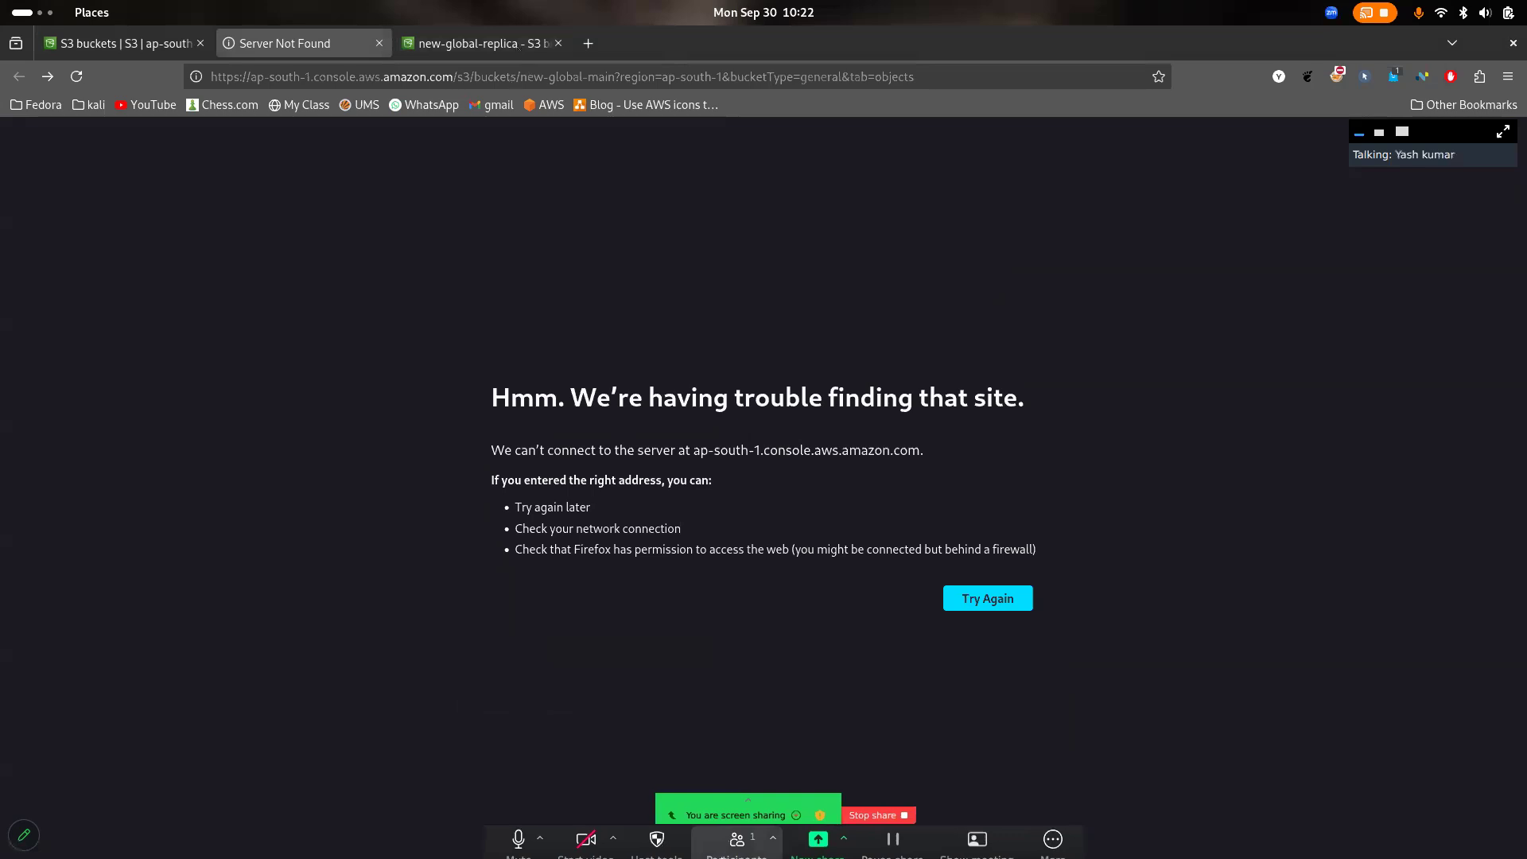
{"action": "left_click", "coordinate": [481, 43]}
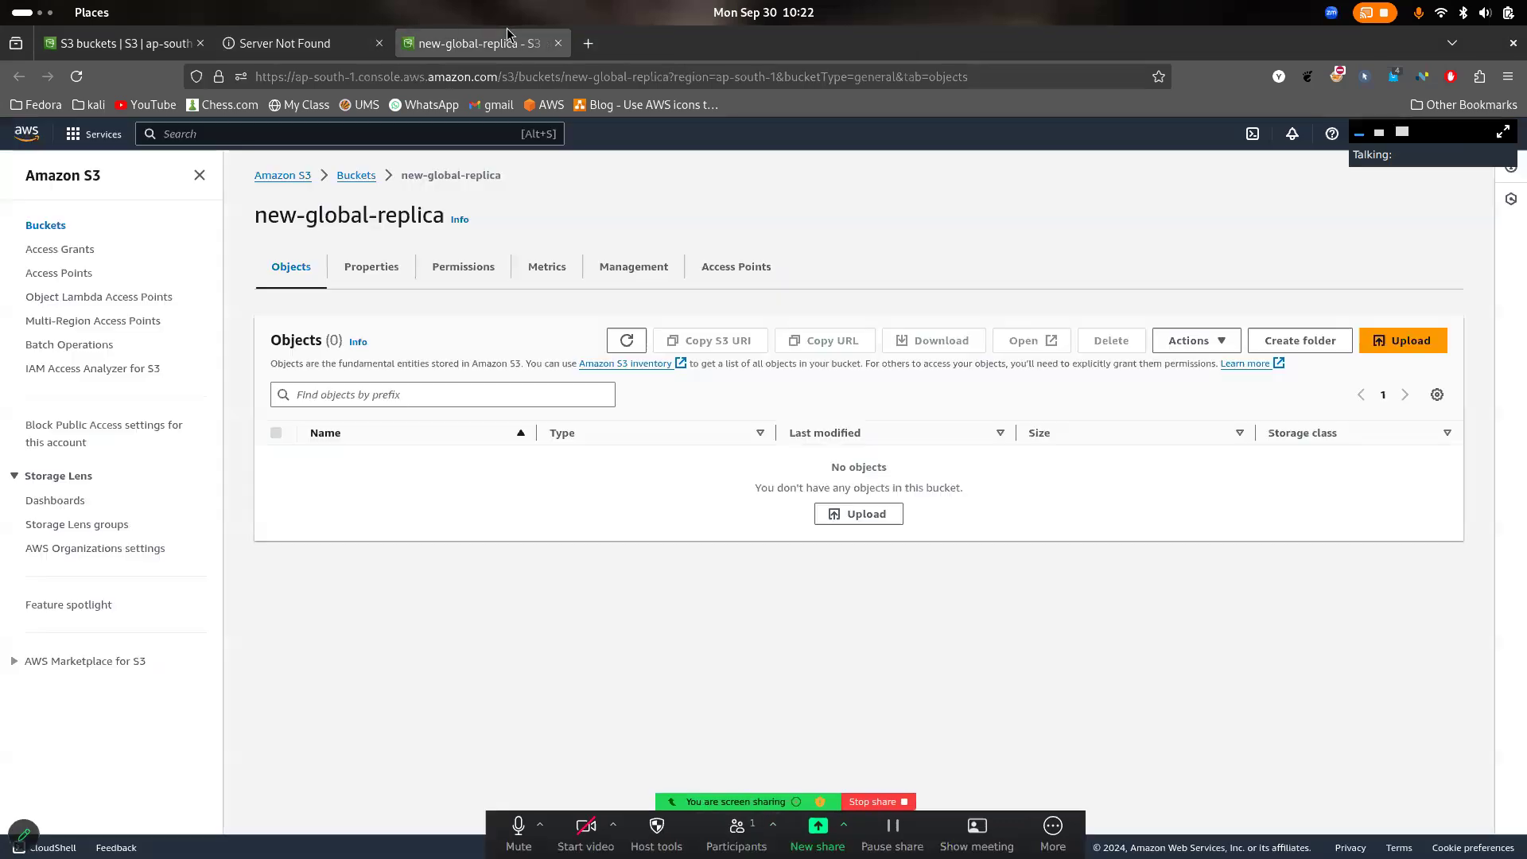
{"action": "left_click", "coordinate": [274, 45]}
{"action": "left_click", "coordinate": [76, 76]}
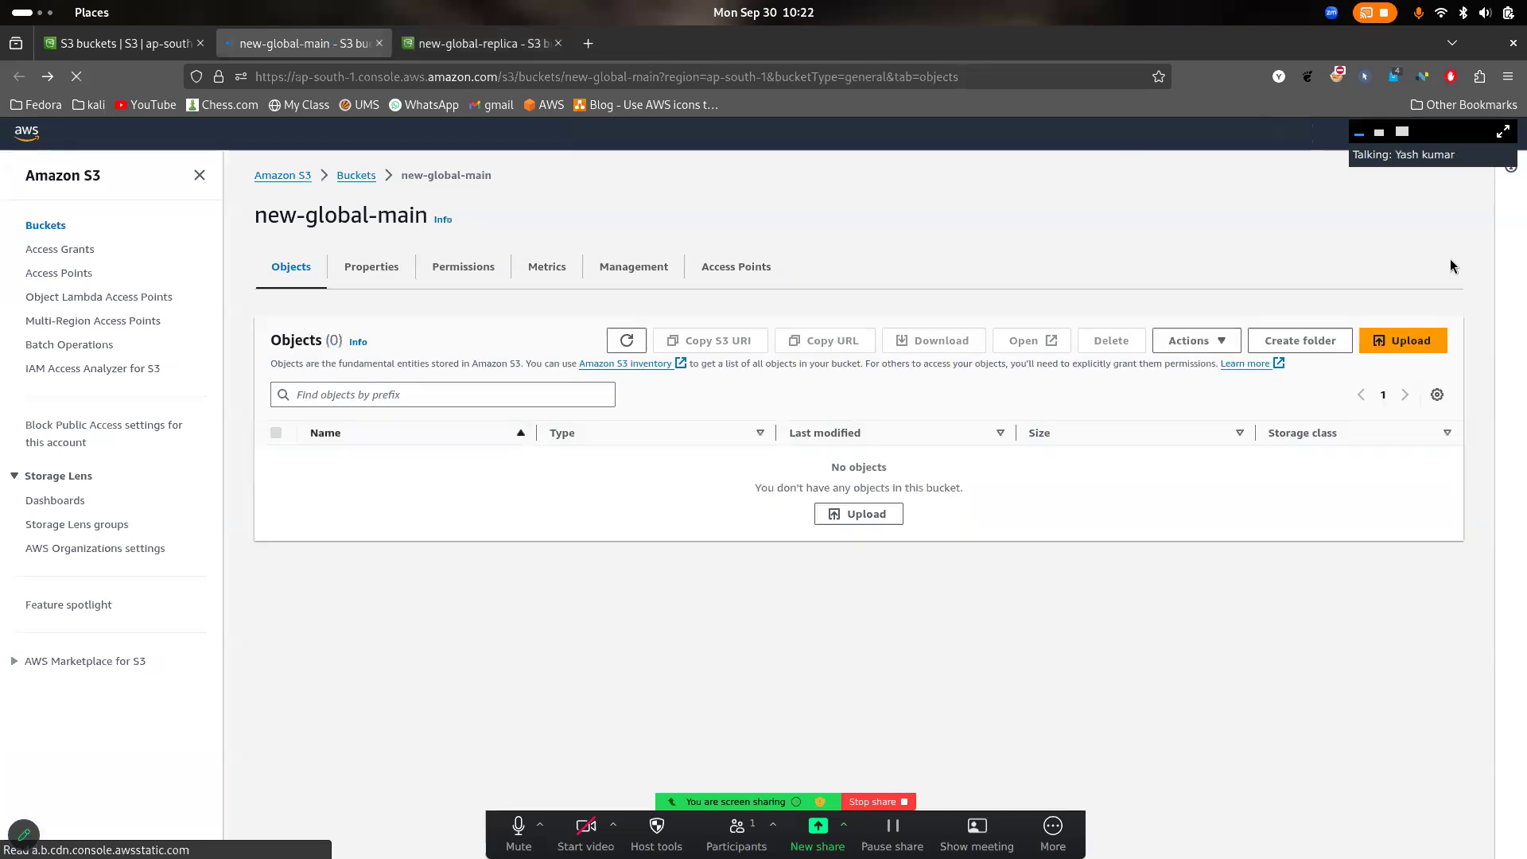
- Upload img1.jpg from the Pictures folder to new-global-main, and close the upload status page
{"action": "left_click", "coordinate": [1423, 339]}
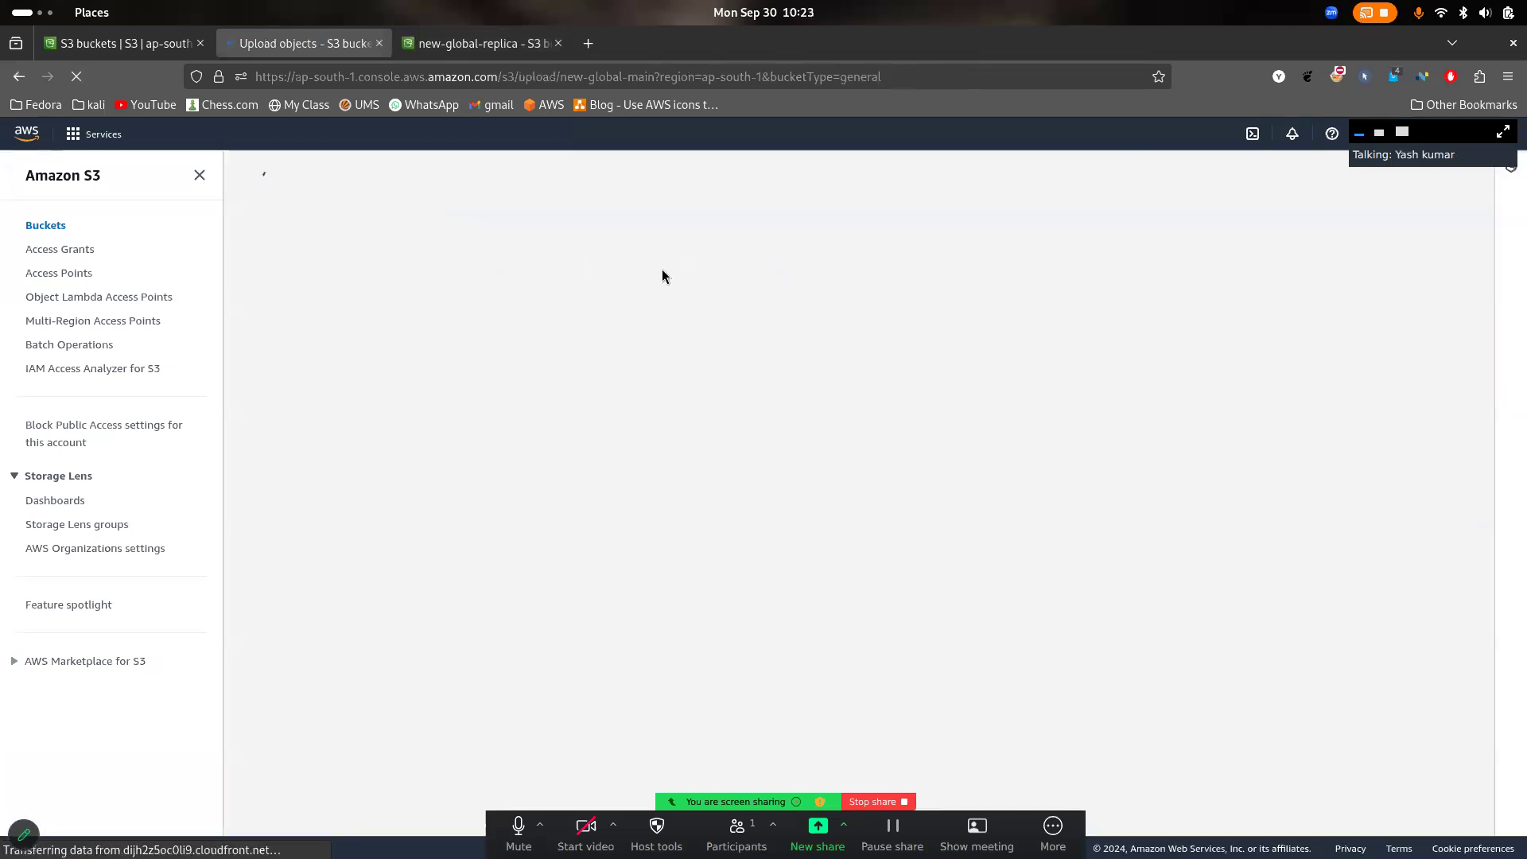
{"action": "left_click", "coordinate": [557, 382]}
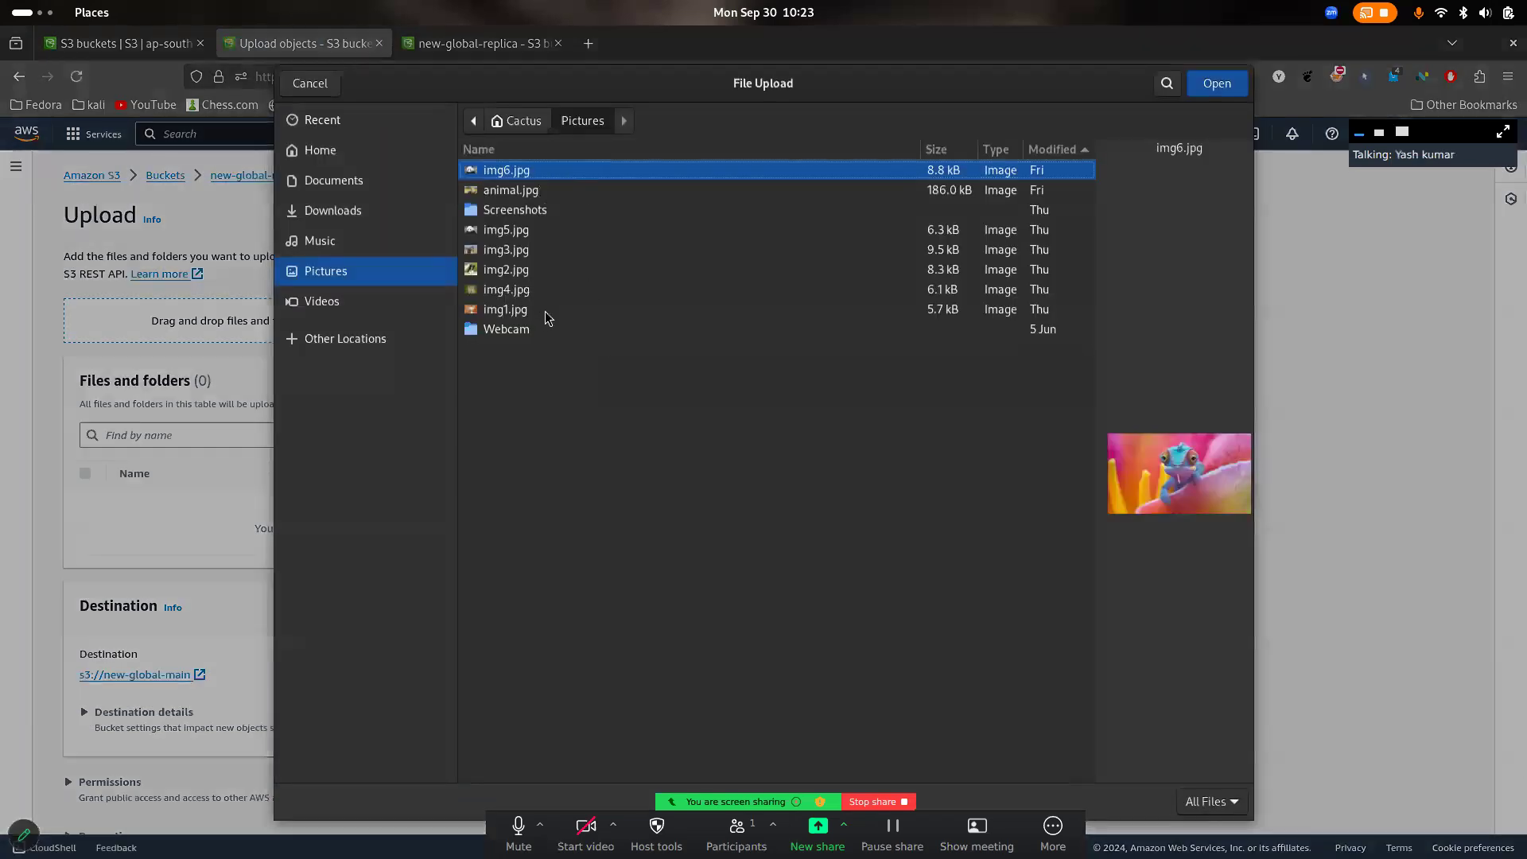
{"action": "left_click", "coordinate": [545, 312]}
{"action": "left_click", "coordinate": [1216, 85]}
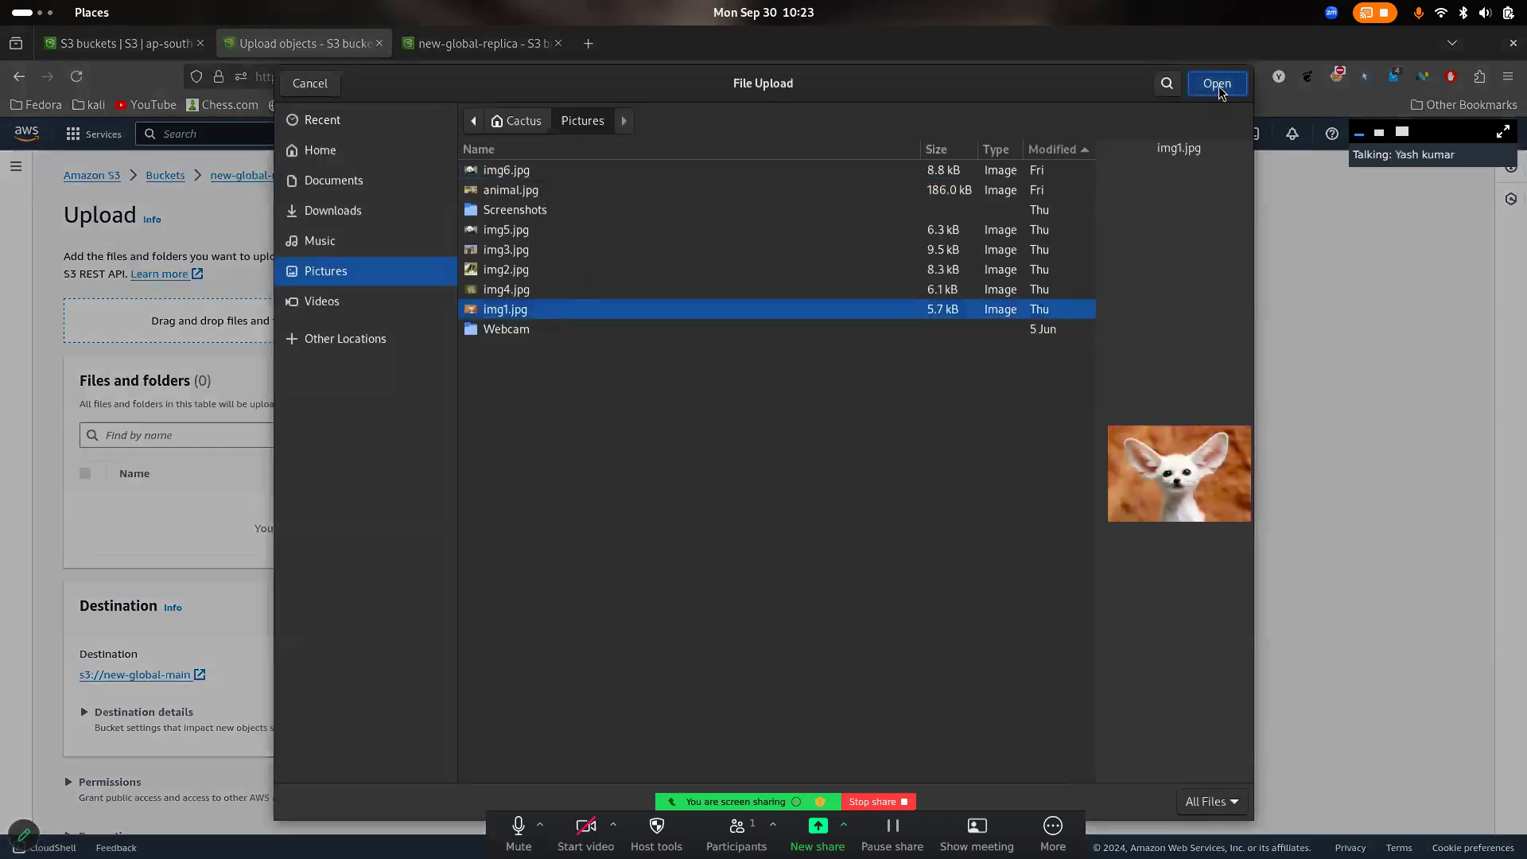
{"action": "scroll", "coordinate": [666, 288], "scroll_direction": "down", "scroll_amount": 1}
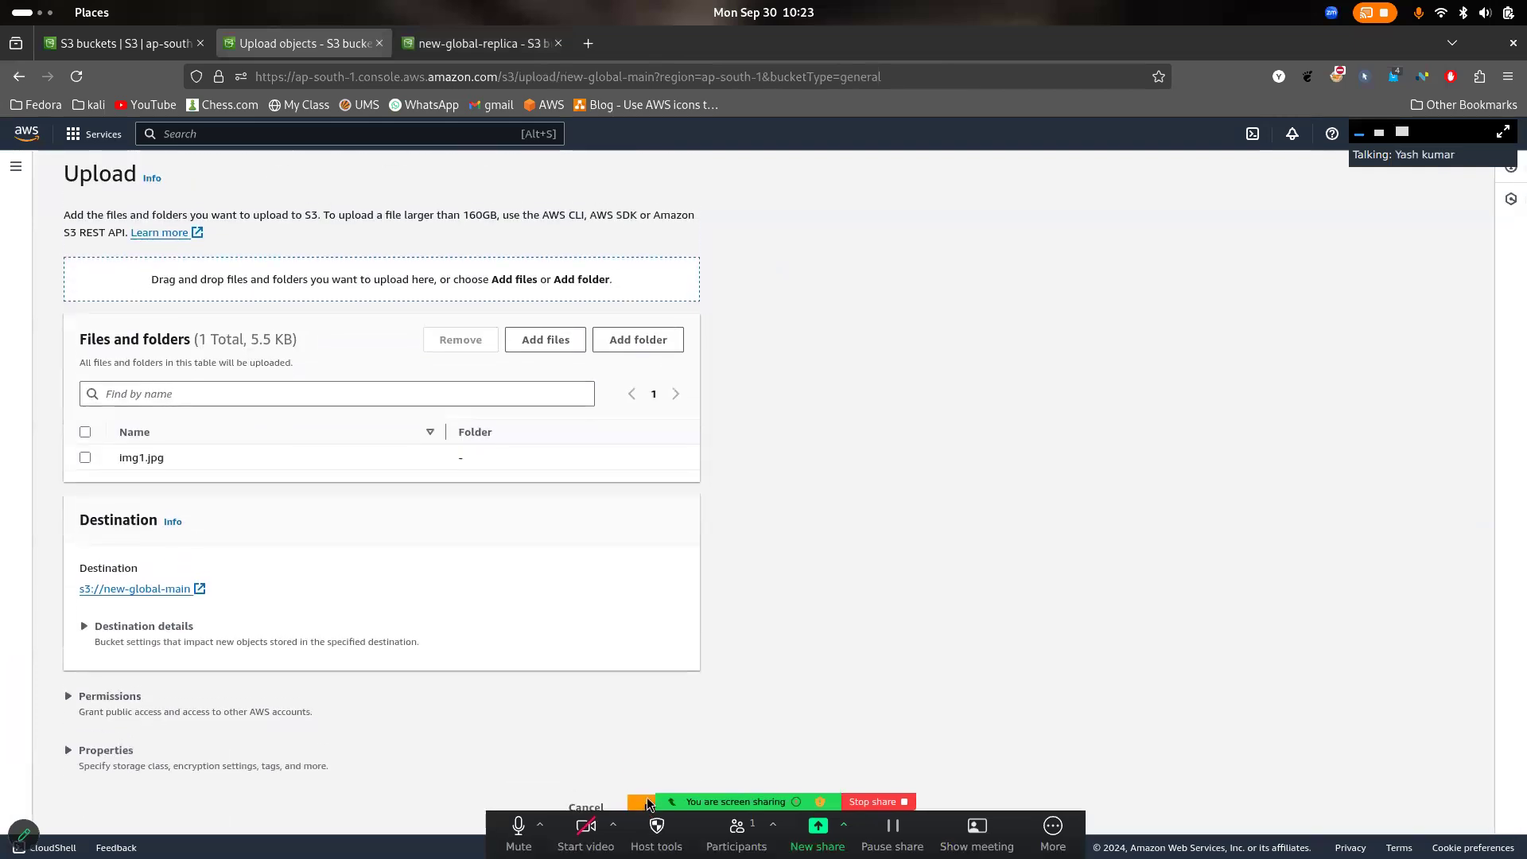
{"action": "left_click_drag", "start_coordinate": [647, 819], "coordinate": [1066, 821]}
{"action": "left_click", "coordinate": [658, 807]}
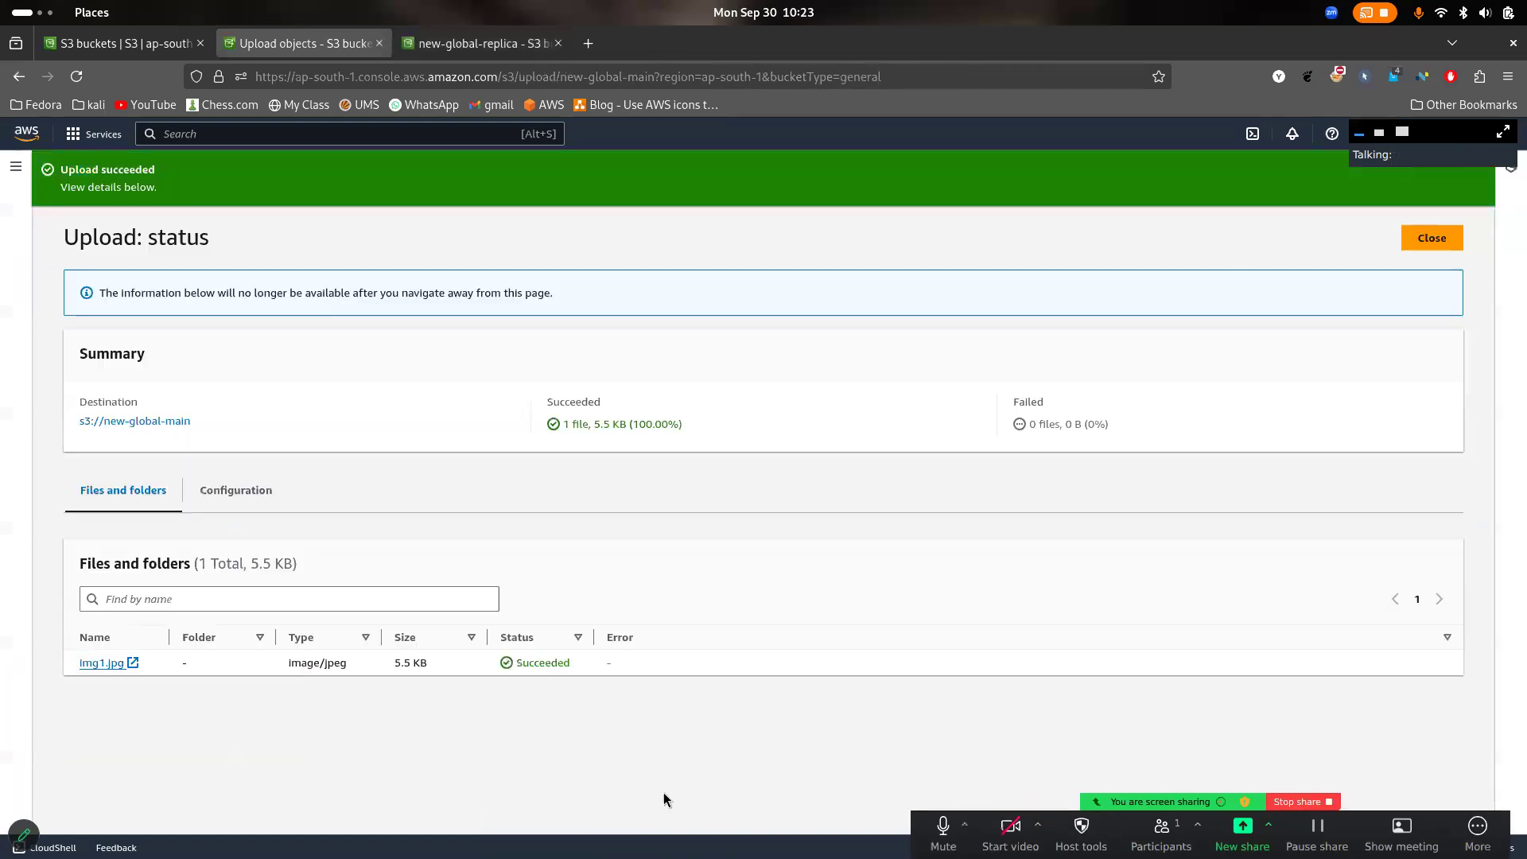
{"action": "left_click", "coordinate": [1443, 241]}
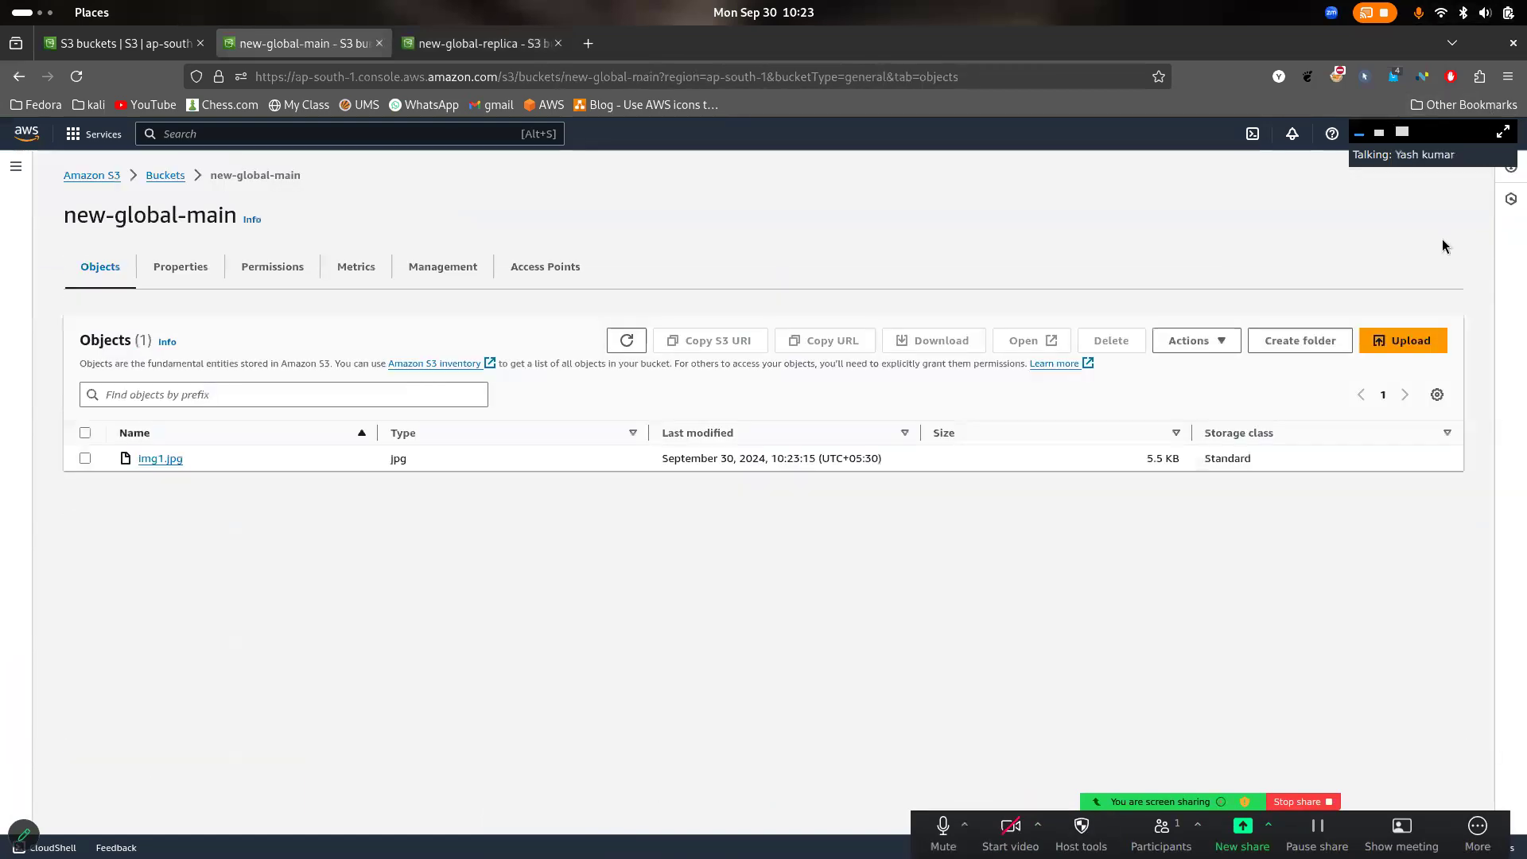
- Compare the object lists of new-global-replica and new-global-main, and admit the waiting participant to the meeting
{"action": "left_click", "coordinate": [493, 46]}
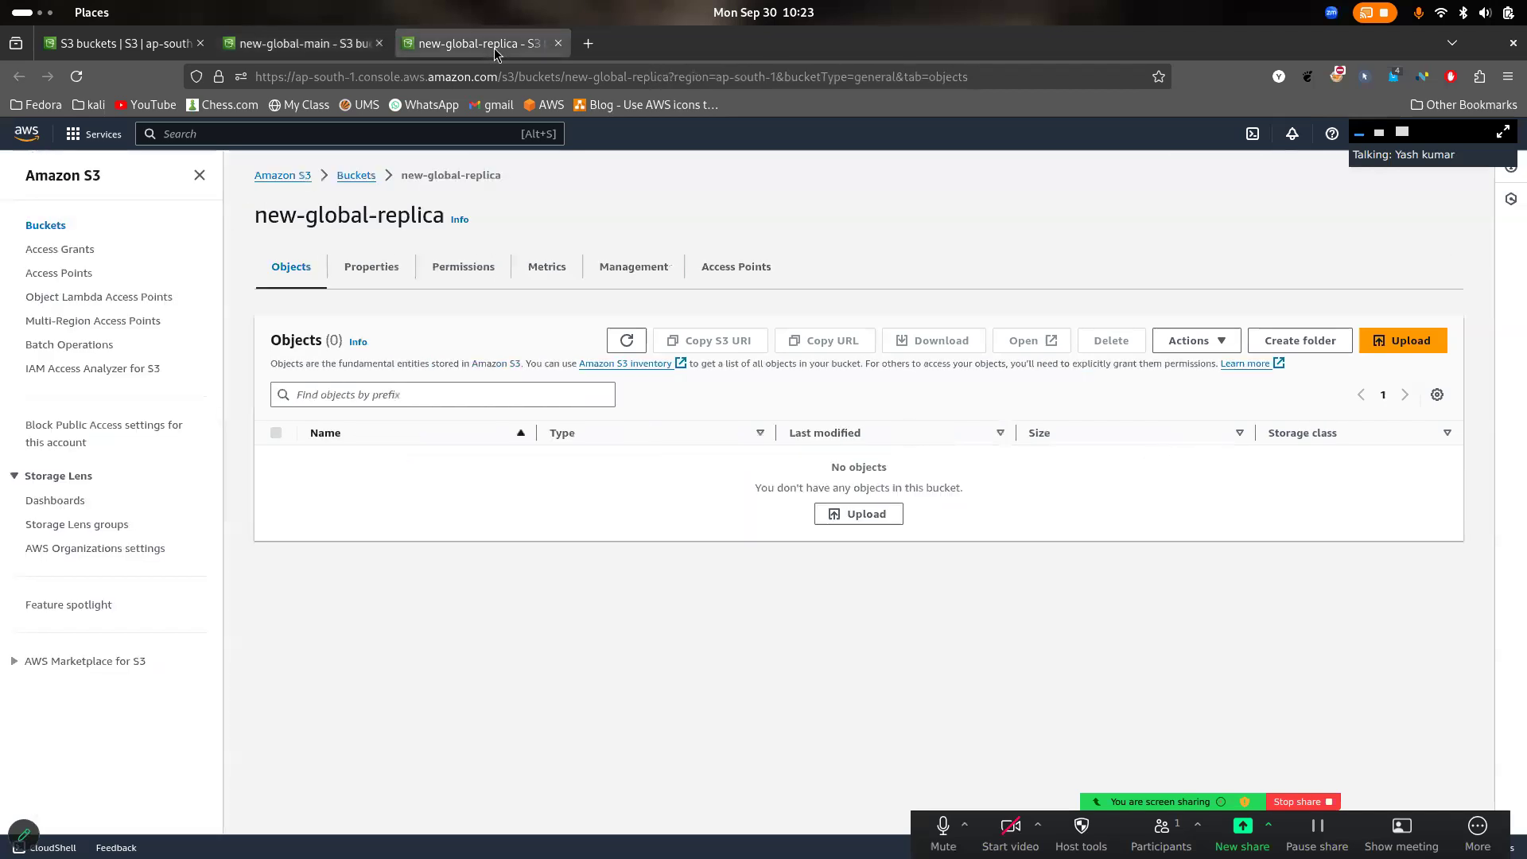
{"action": "left_click", "coordinate": [334, 37]}
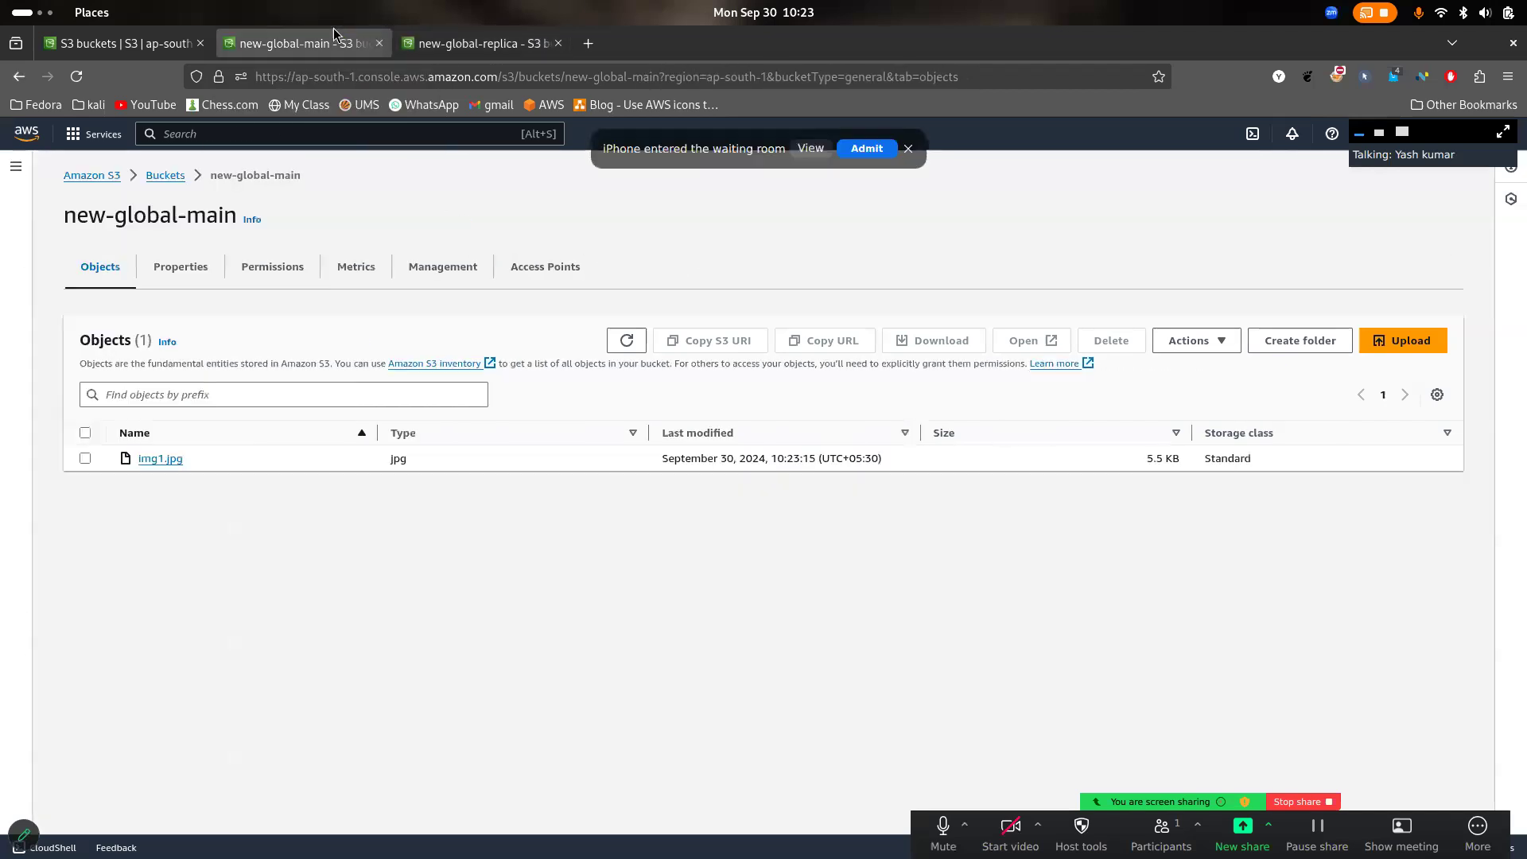
{"action": "left_click", "coordinate": [876, 151]}
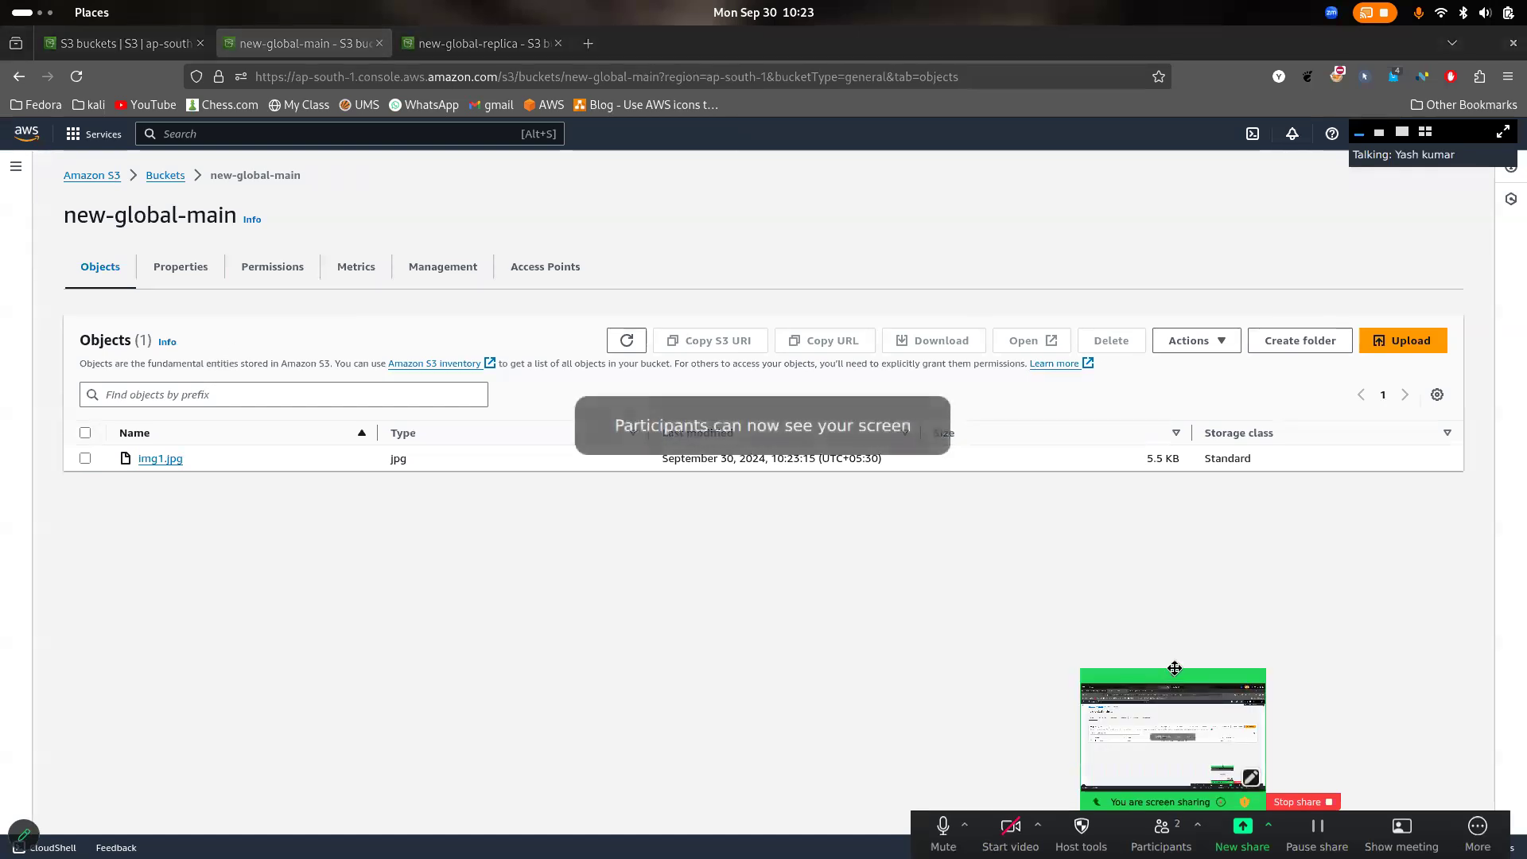
{"action": "left_click", "coordinate": [1173, 673]}
{"action": "left_click_drag", "start_coordinate": [1125, 686], "coordinate": [1132, 803]}
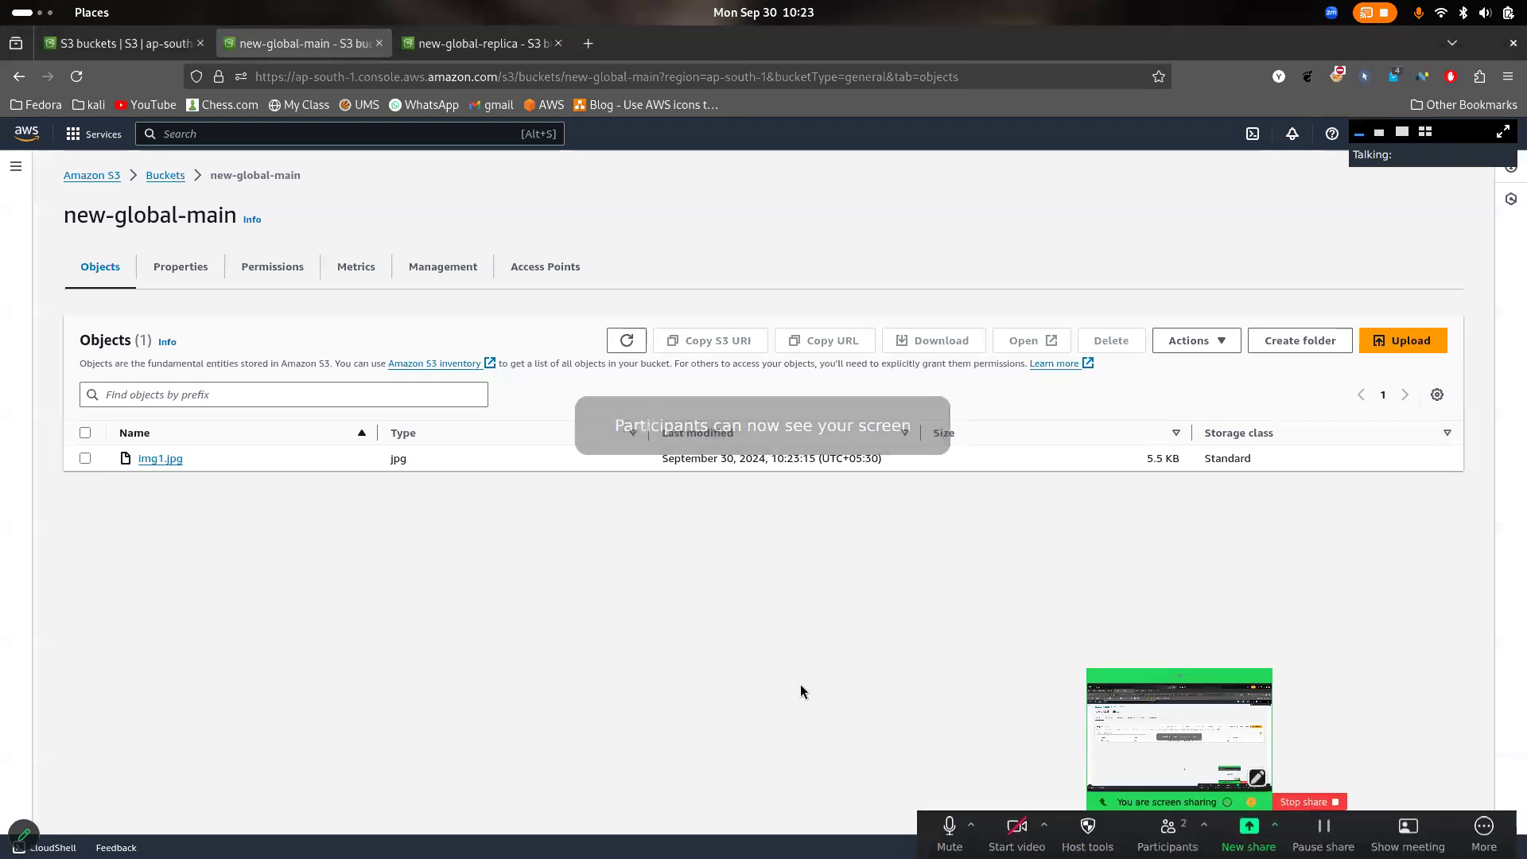
- Start creating a replication rule for new-global-main from its management settings
{"action": "left_click", "coordinate": [473, 43]}
{"action": "left_click", "coordinate": [344, 43]}
{"action": "left_click", "coordinate": [423, 283]}
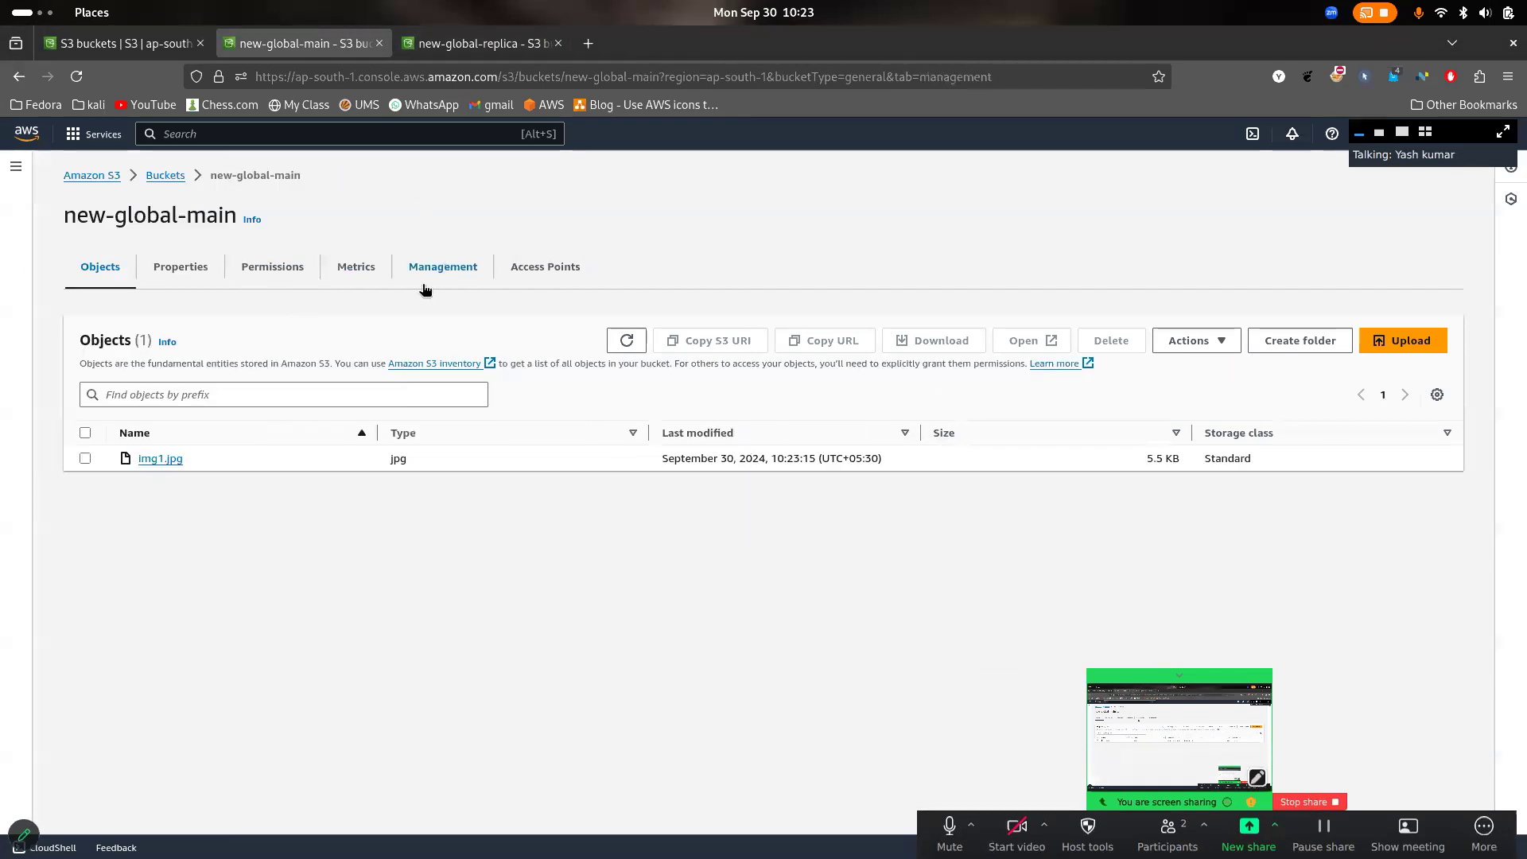
{"action": "scroll", "coordinate": [470, 408], "scroll_direction": "down", "scroll_amount": 3}
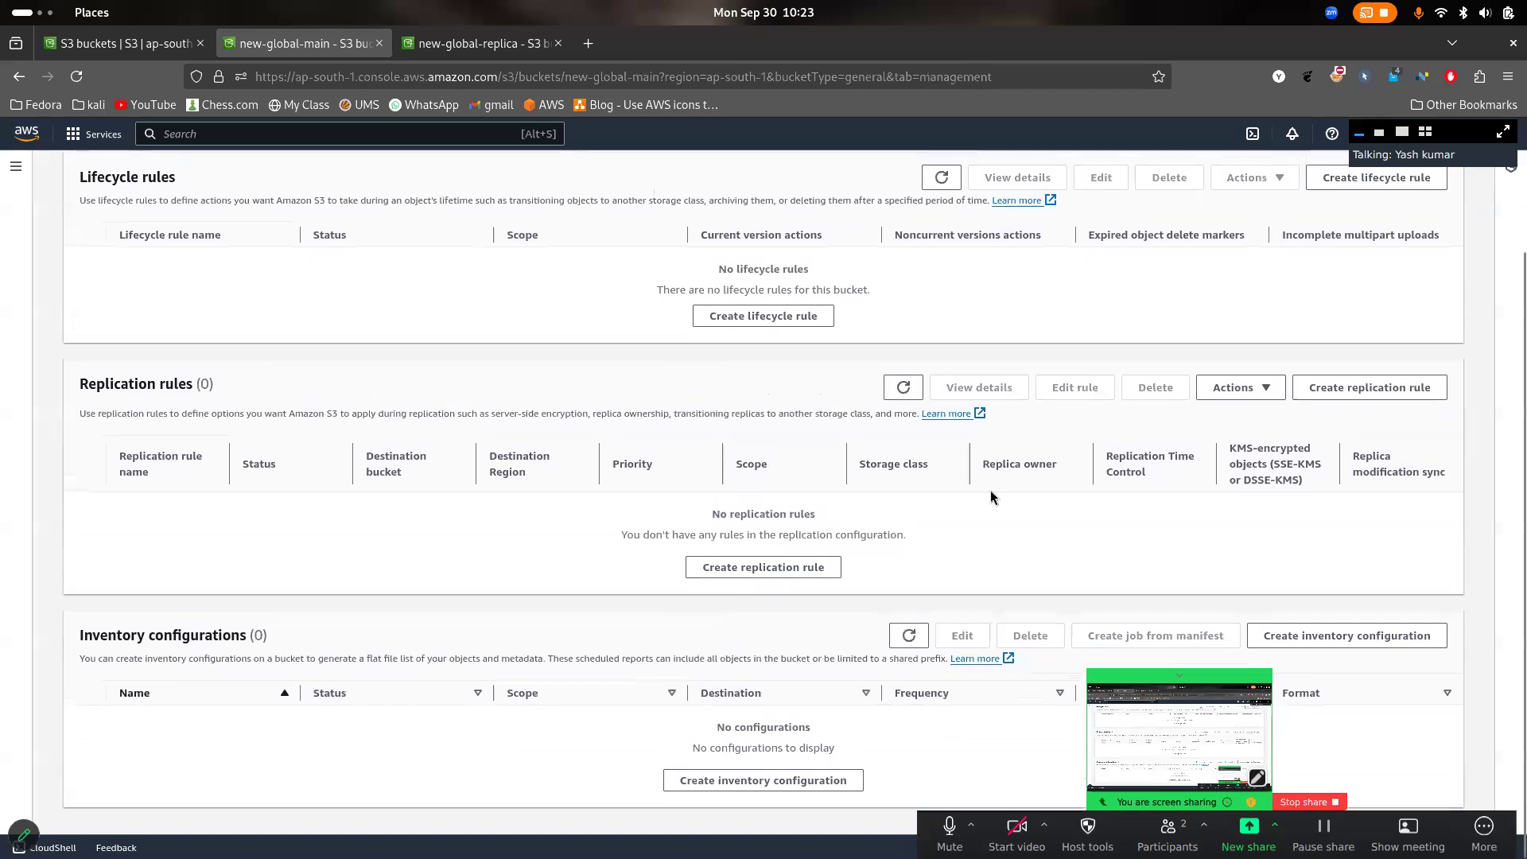
{"action": "scroll", "coordinate": [589, 523], "scroll_direction": "up", "scroll_amount": 3}
{"action": "scroll", "coordinate": [589, 522], "scroll_direction": "down", "scroll_amount": 4}
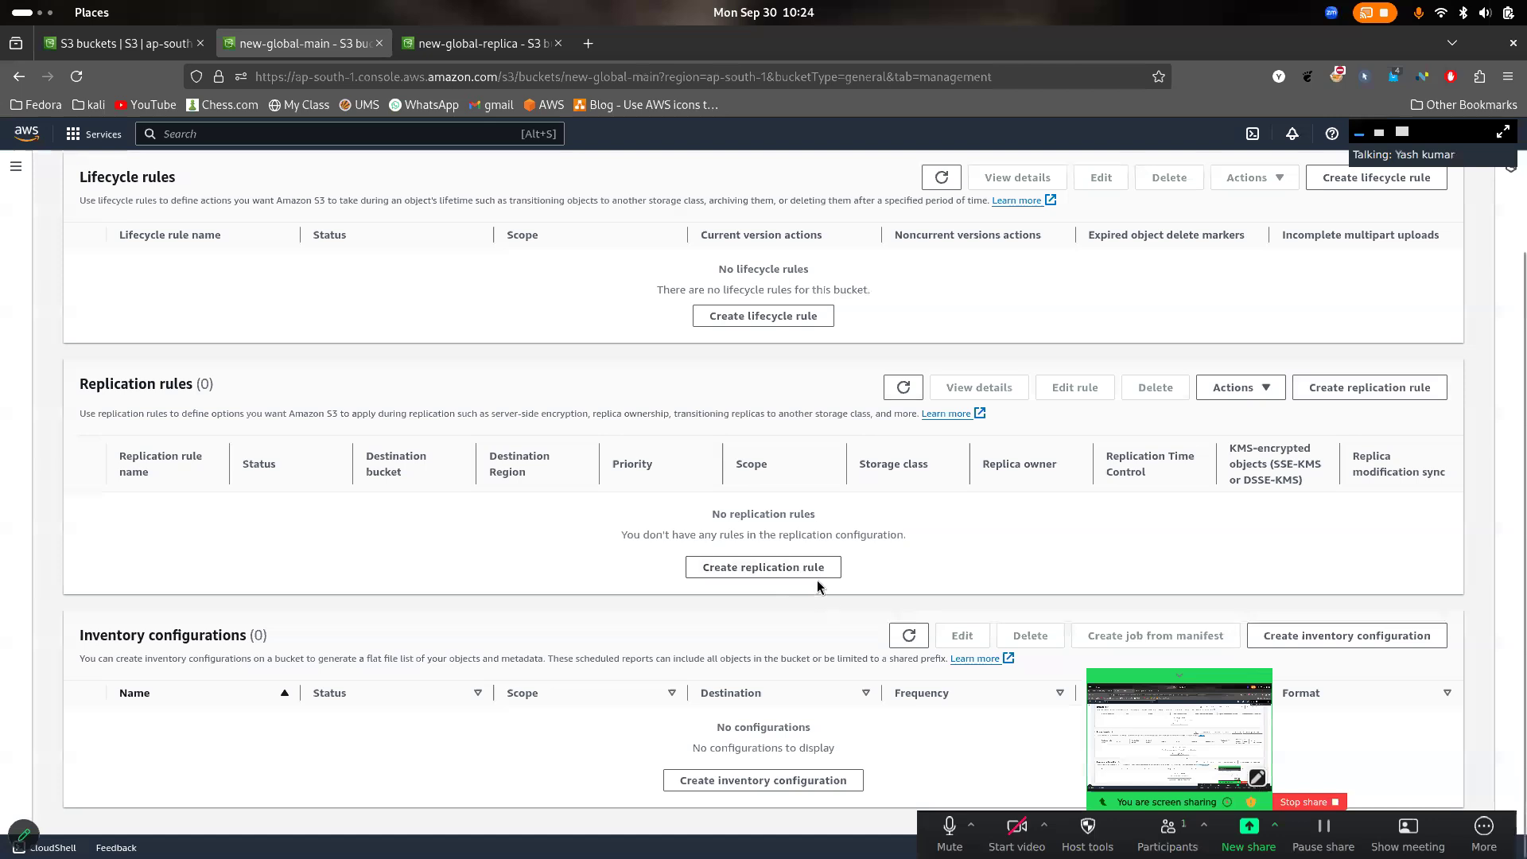
{"action": "left_click", "coordinate": [813, 572]}
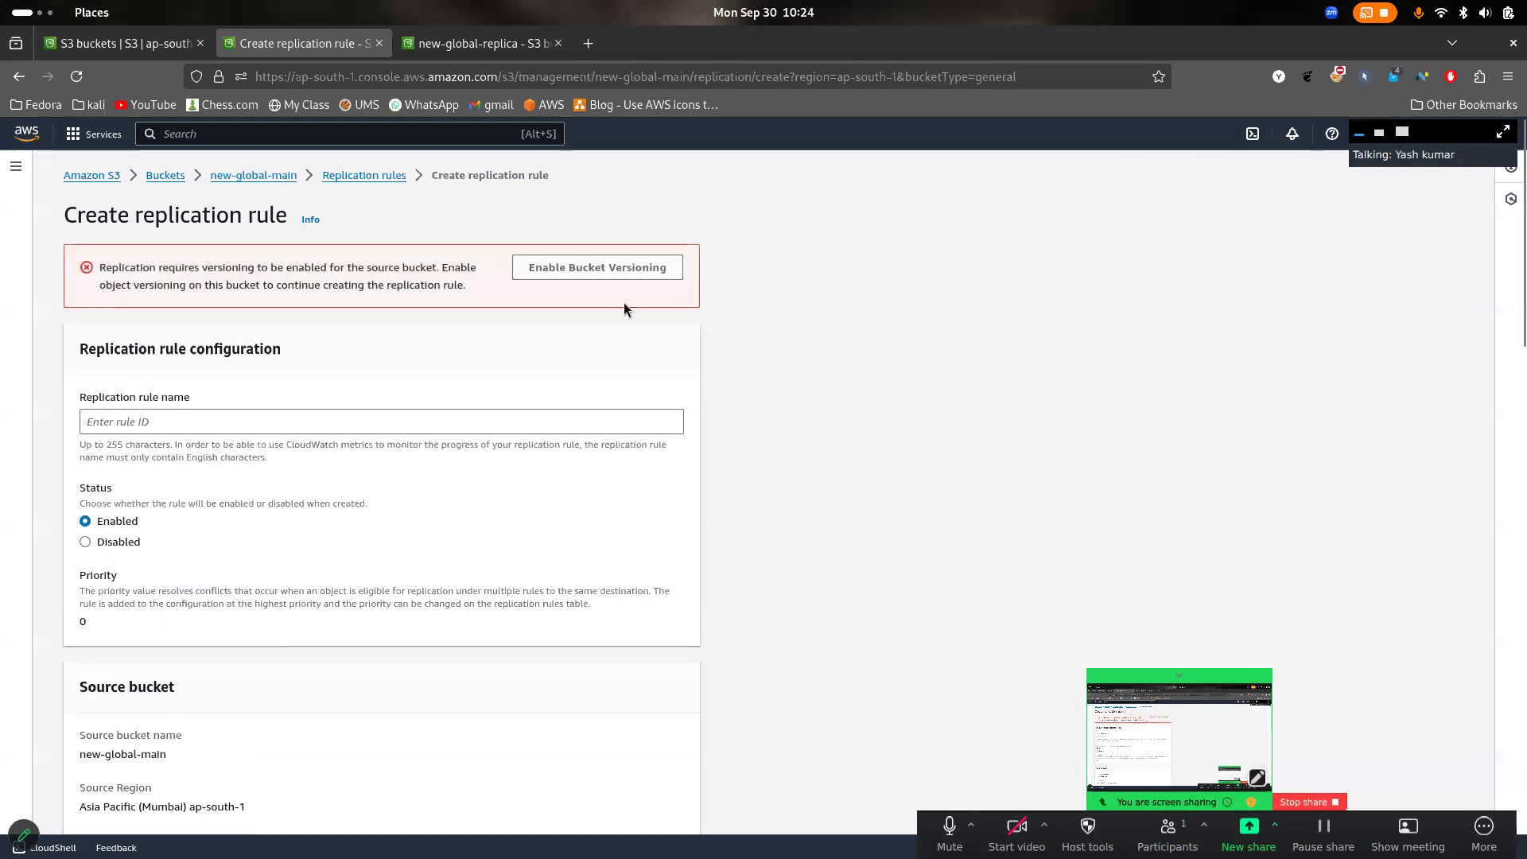
- Read the versioning requirement for replication and enable bucket versioning on the source bucket new-global-main
{"action": "left_click_drag", "start_coordinate": [99, 269], "coordinate": [541, 321]}
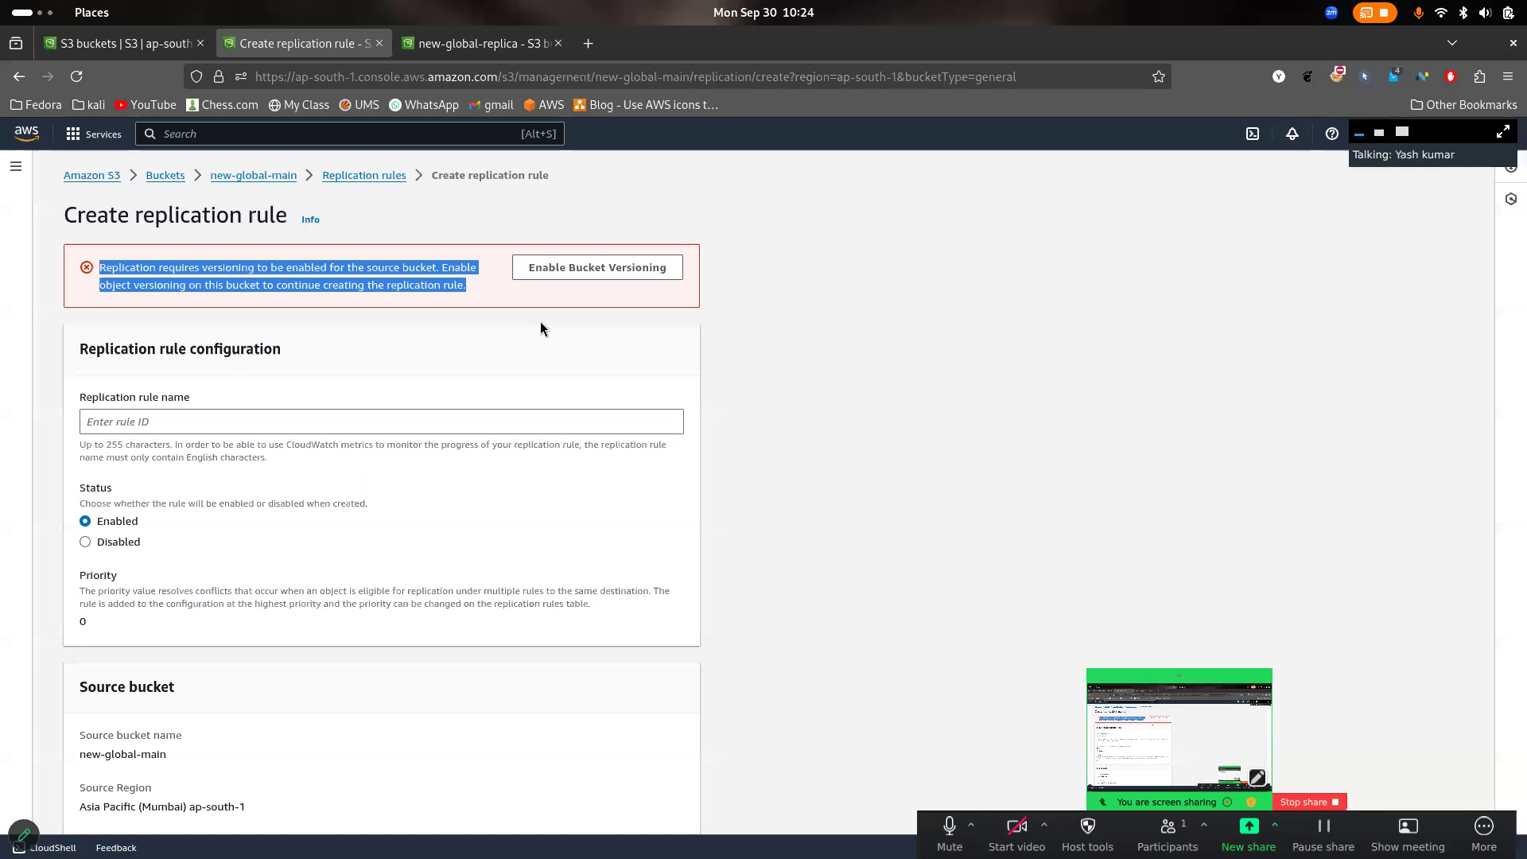
{"action": "left_click", "coordinate": [541, 323]}
{"action": "left_click", "coordinate": [598, 272]}
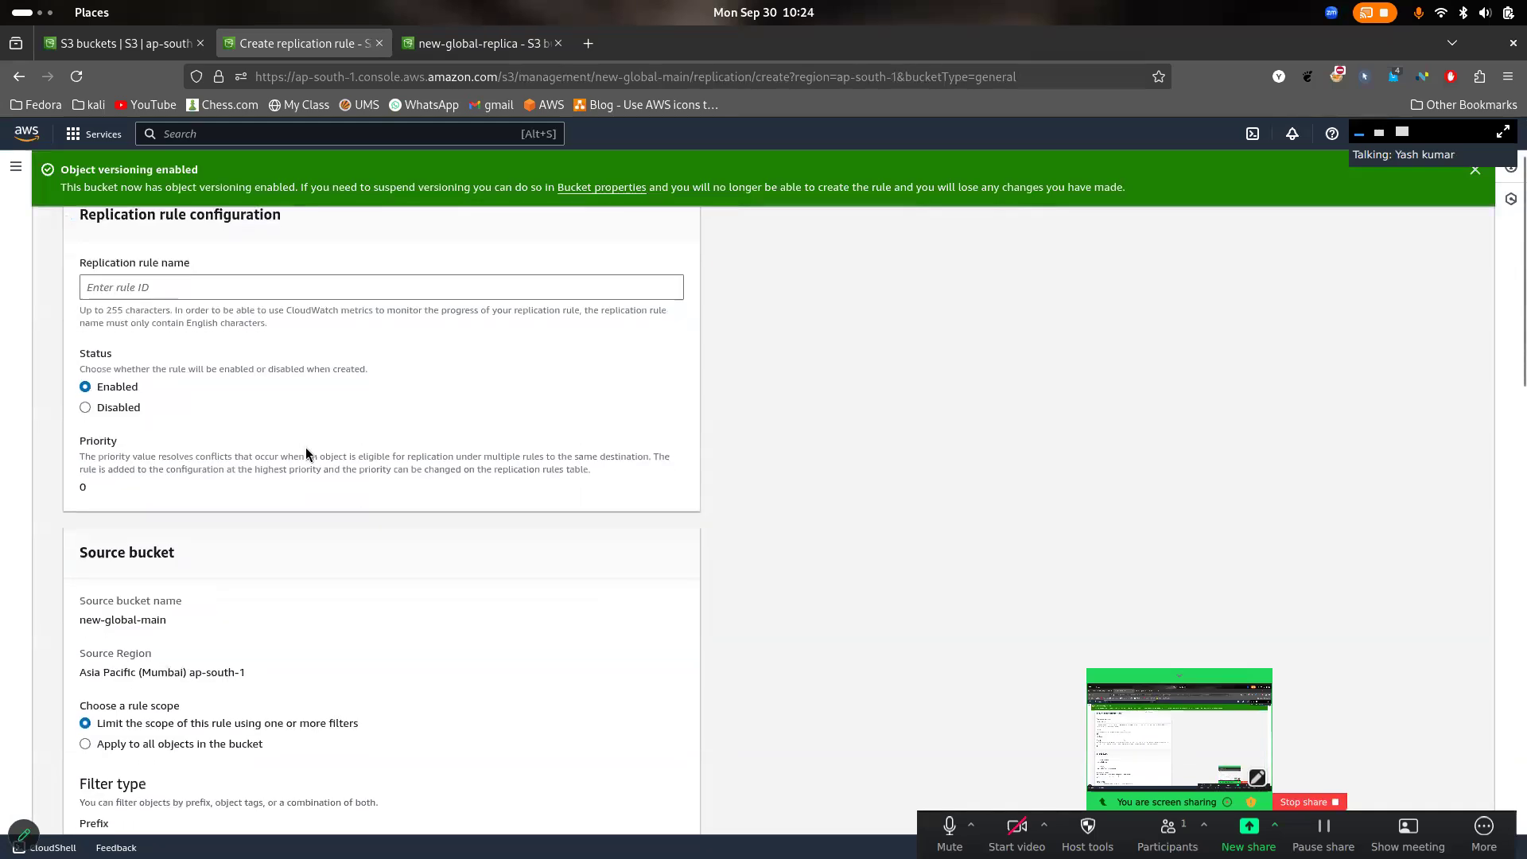
- Enable bucket versioning in the properties of new-global-replica and save the change
{"action": "left_click", "coordinate": [465, 44]}
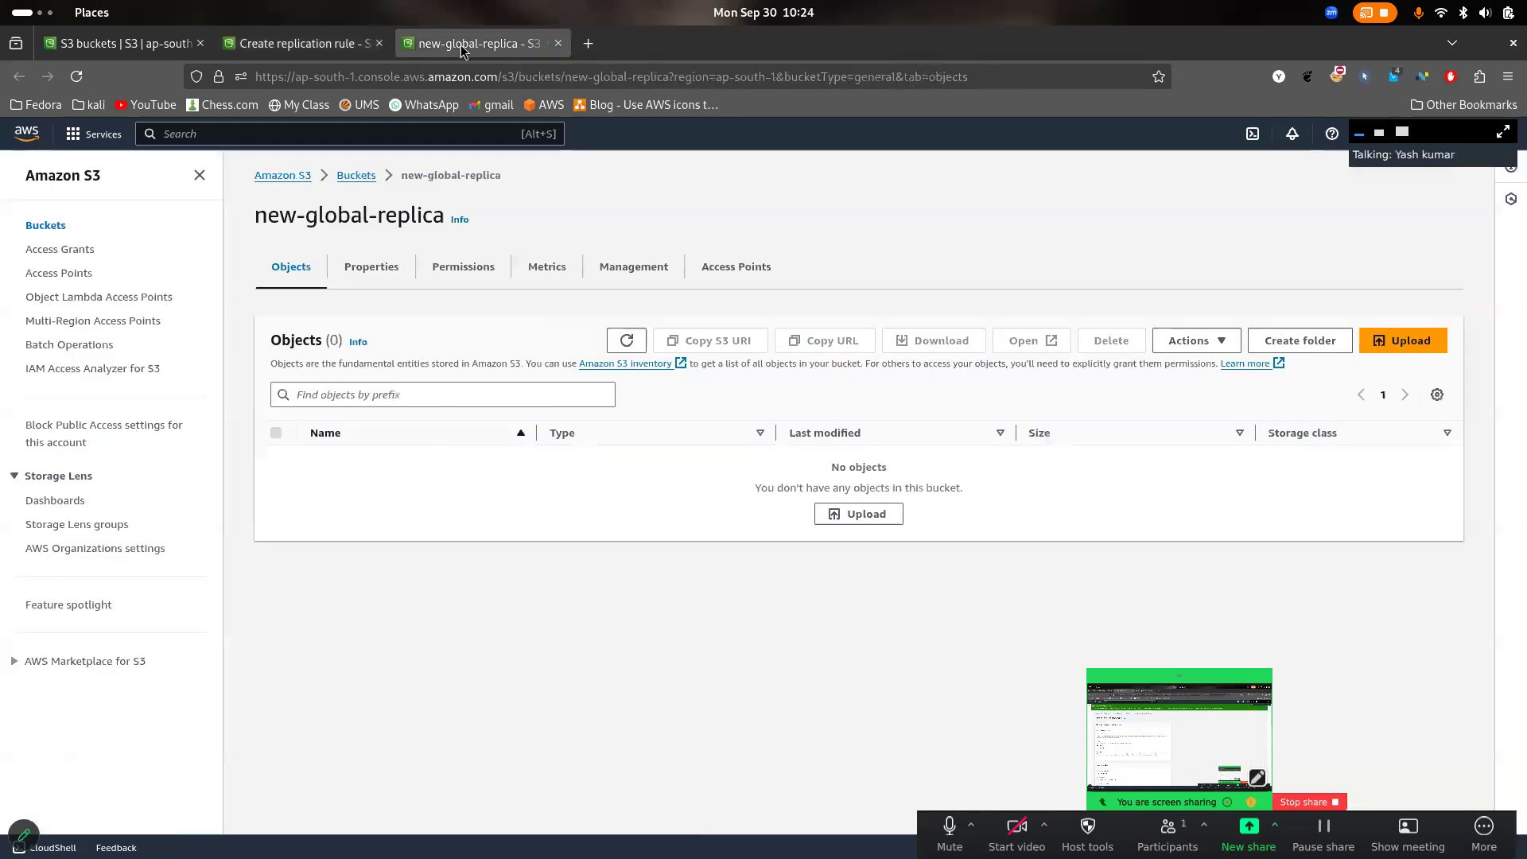
{"action": "left_click", "coordinate": [465, 274]}
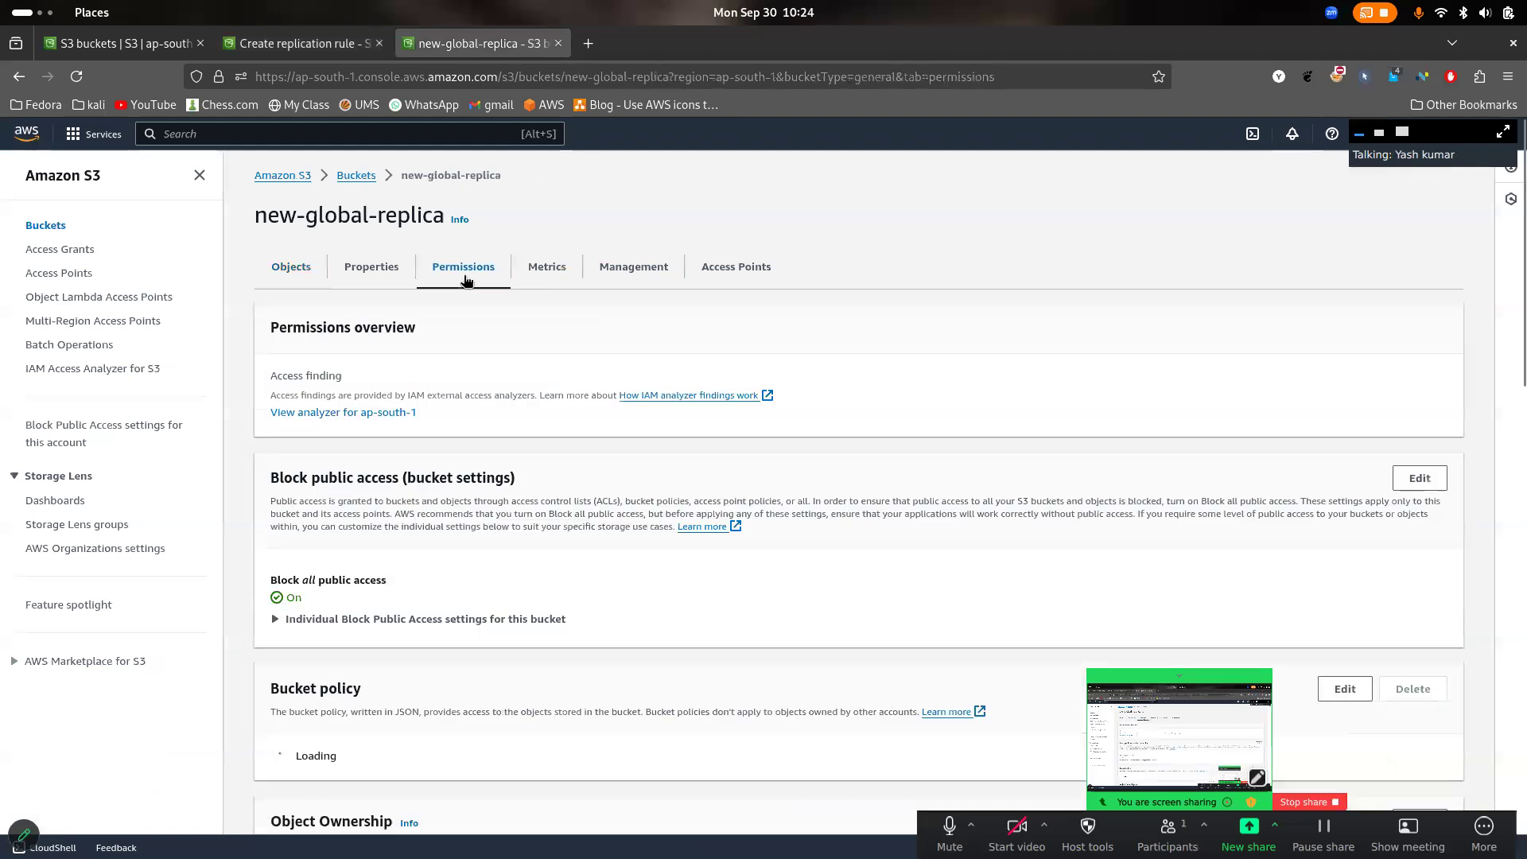
{"action": "left_click", "coordinate": [372, 260]}
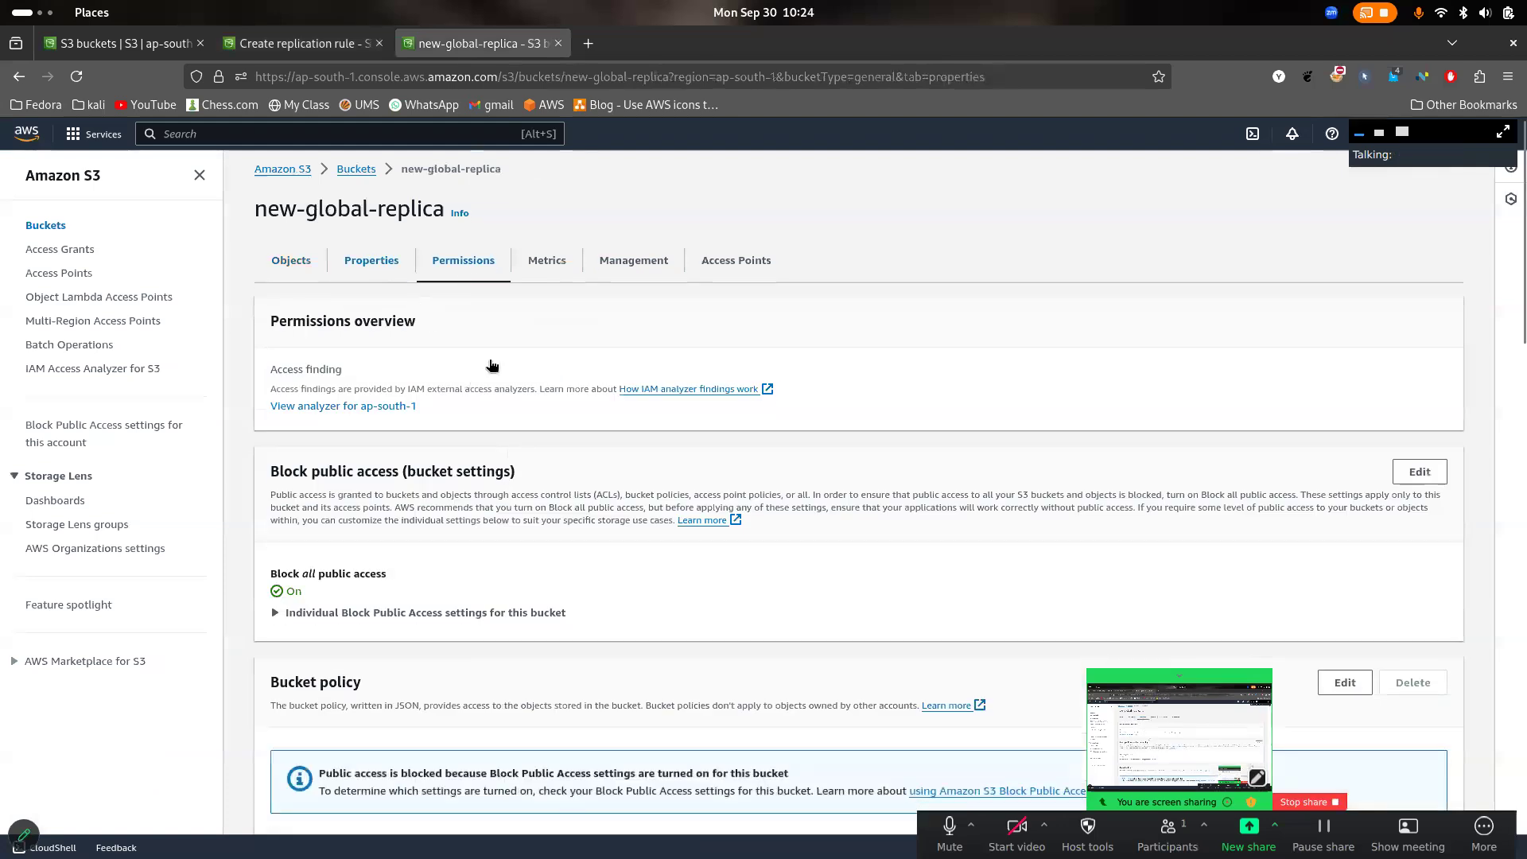
{"action": "left_click", "coordinate": [1420, 462]}
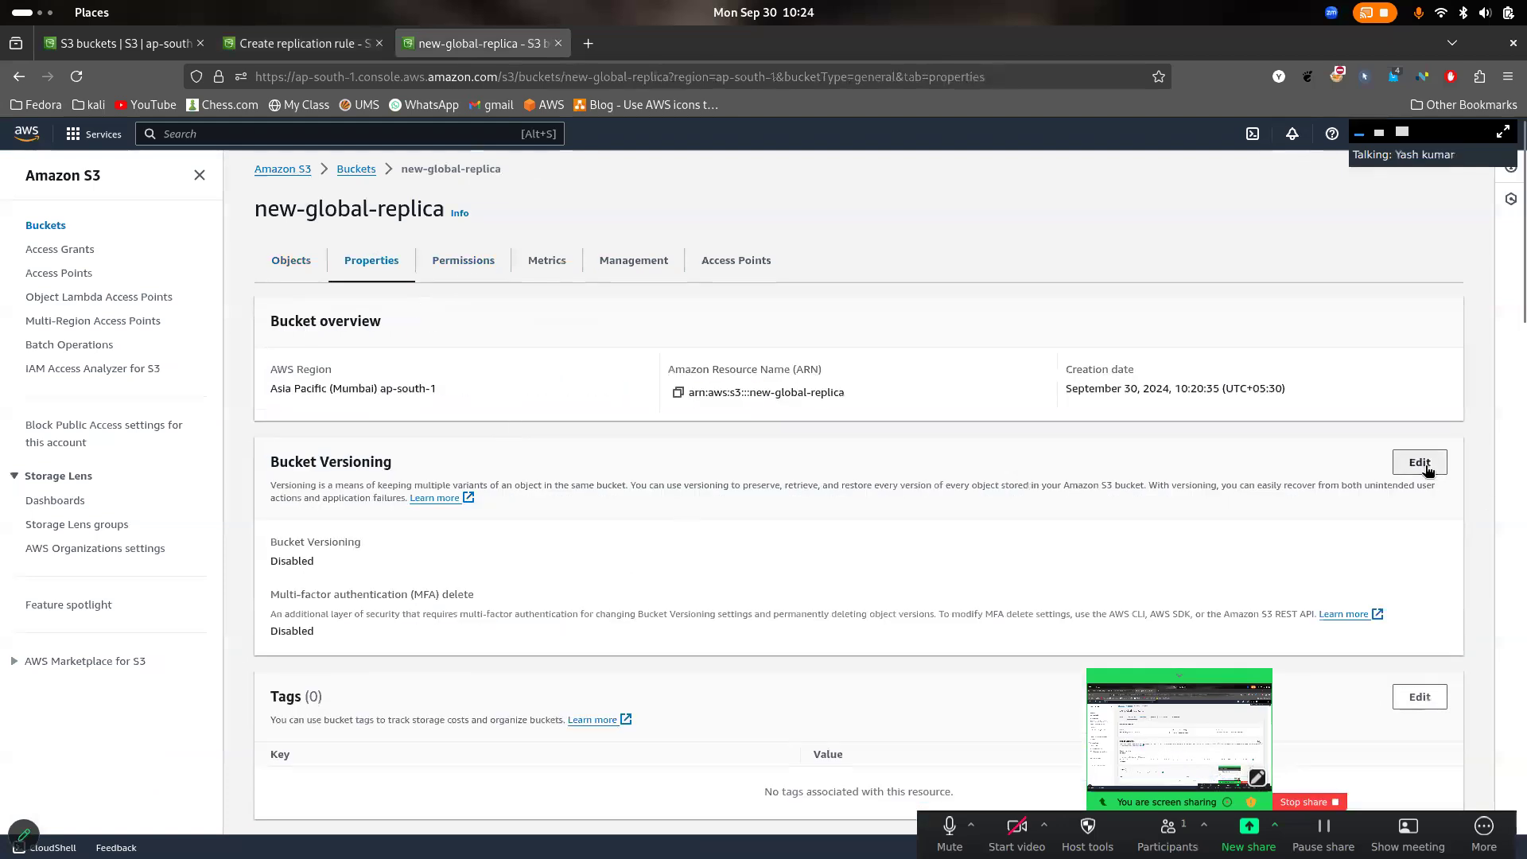
{"action": "left_click", "coordinate": [276, 427]}
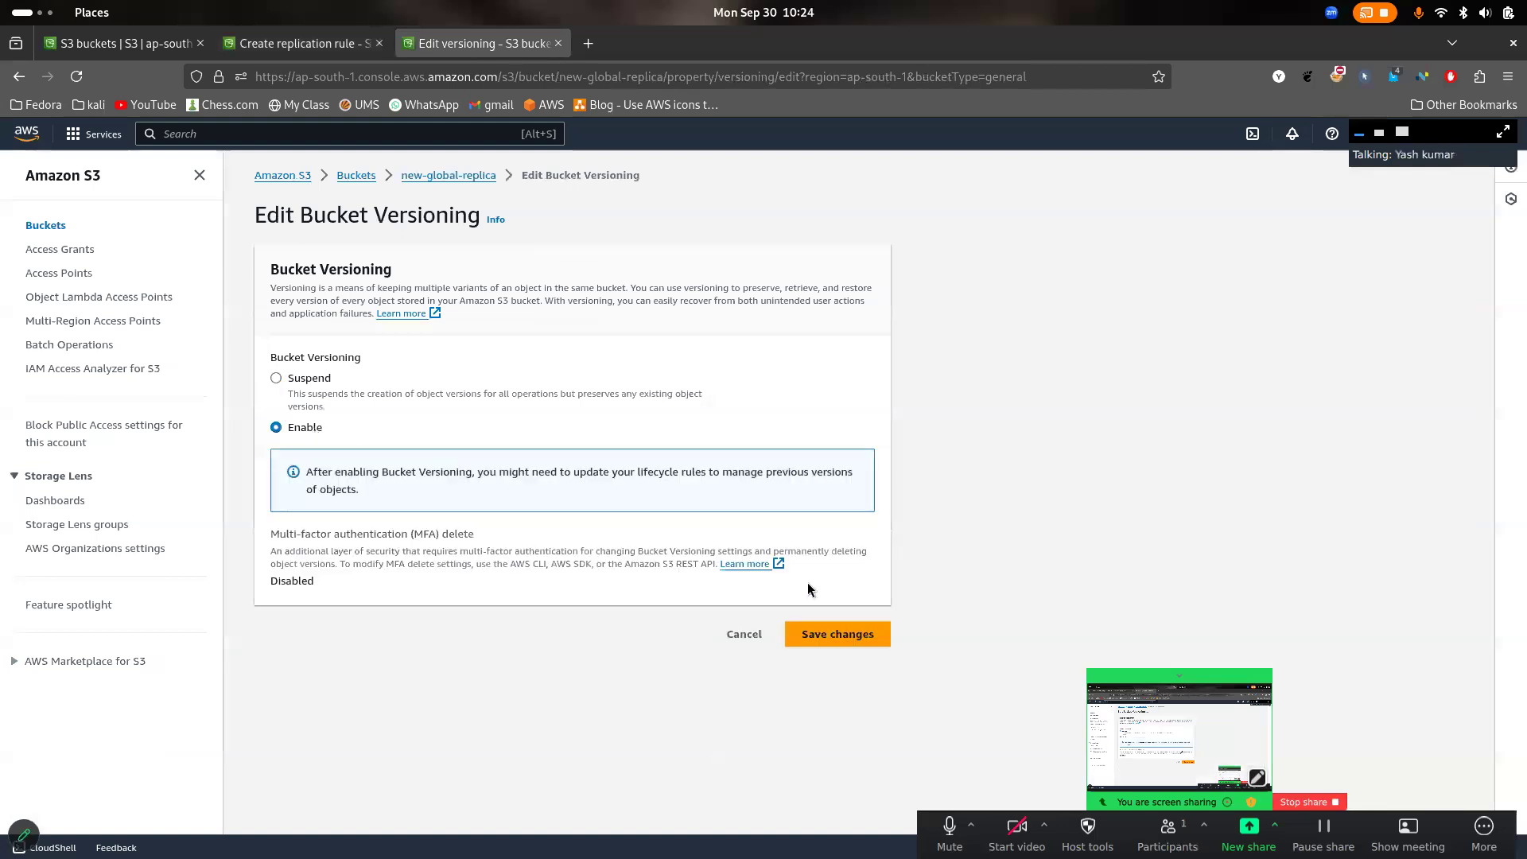
{"action": "left_click", "coordinate": [829, 634]}
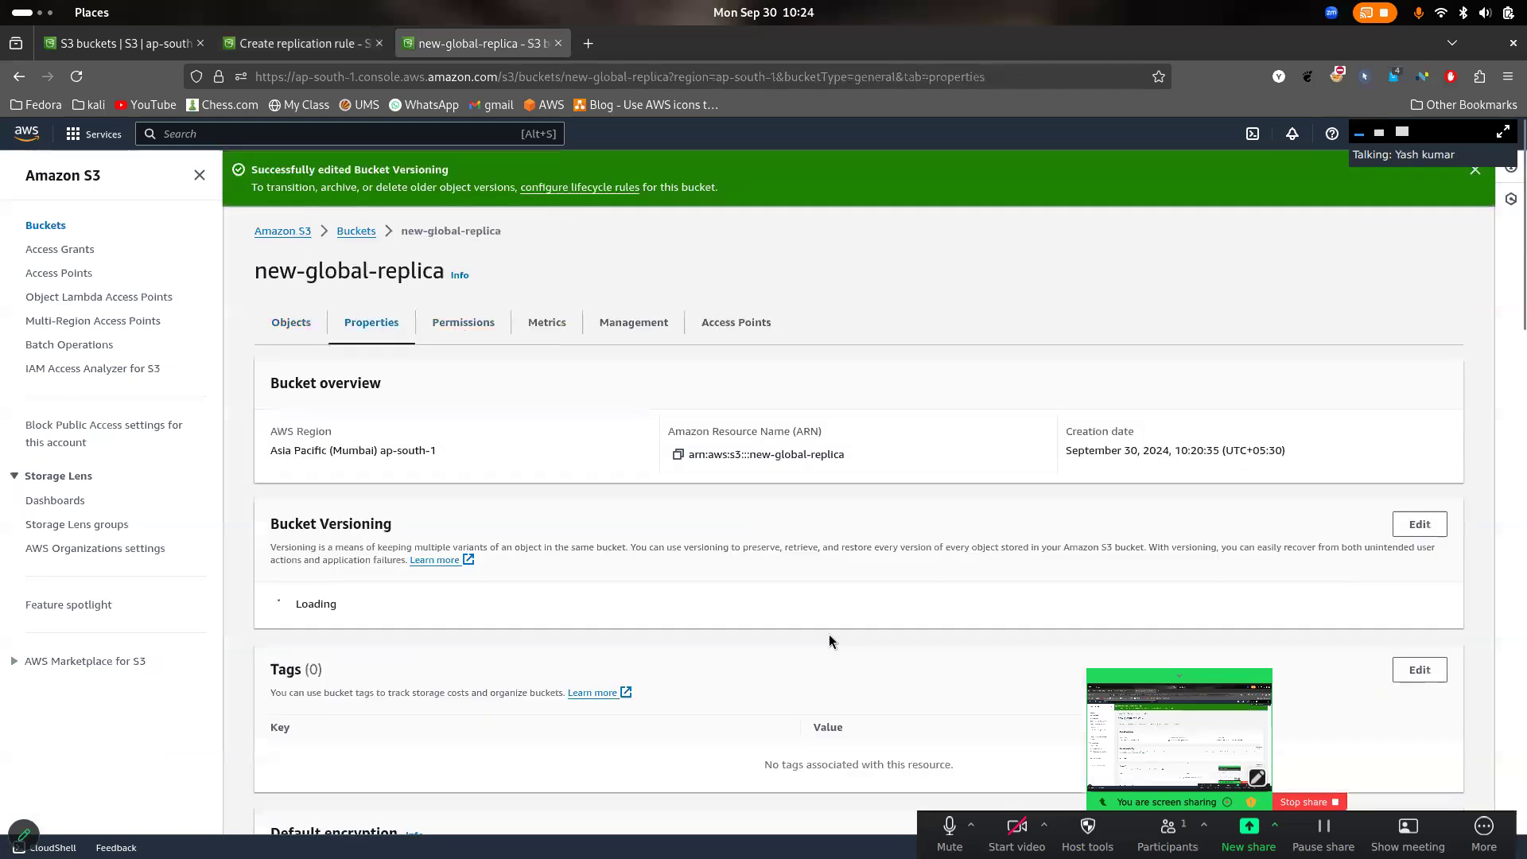
- Return to the replication rule of new-global-main and name the rule New_replica
{"action": "left_click", "coordinate": [332, 40]}
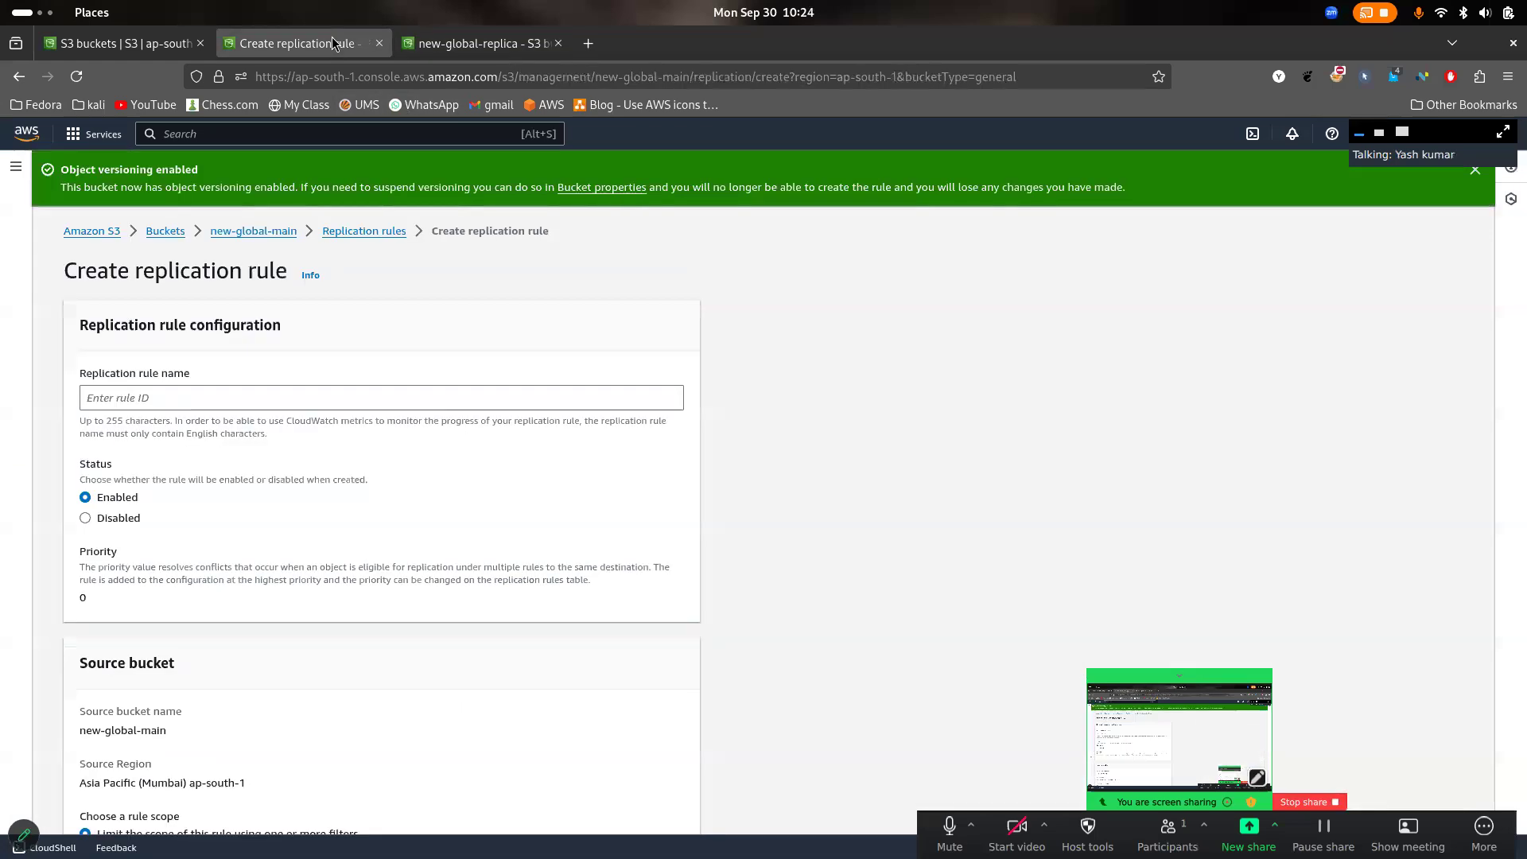
{"action": "scroll", "coordinate": [493, 387], "scroll_direction": "down", "scroll_amount": 2}
{"action": "left_click", "coordinate": [420, 340]}
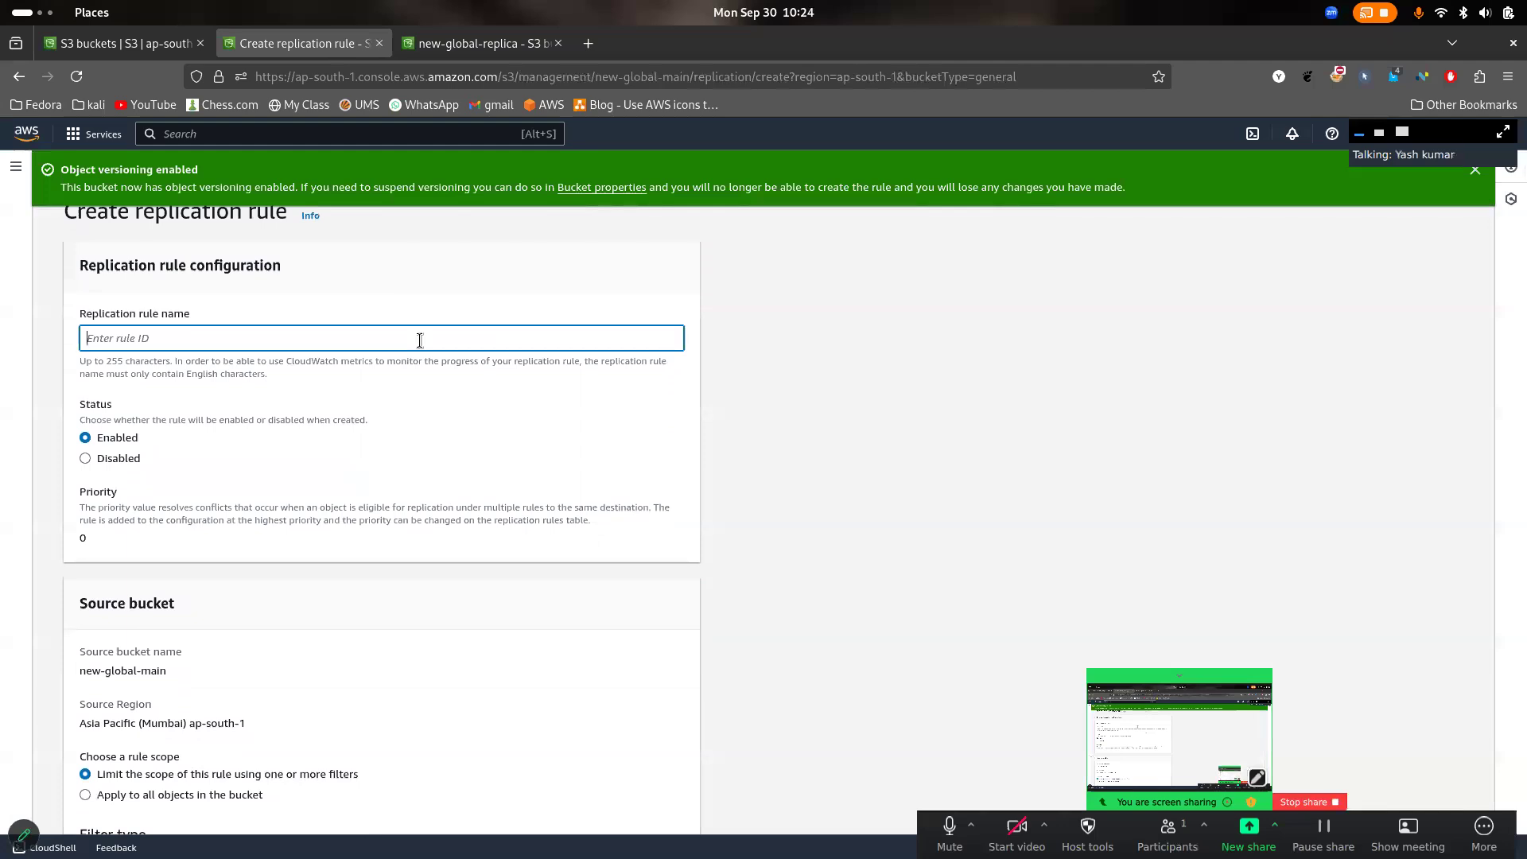
{"action": "type", "text": "New_replica"}
- Review the rule's source bucket name and region, and apply the rule to all objects in the bucket
{"action": "scroll", "coordinate": [382, 444], "scroll_direction": "down", "scroll_amount": 3}
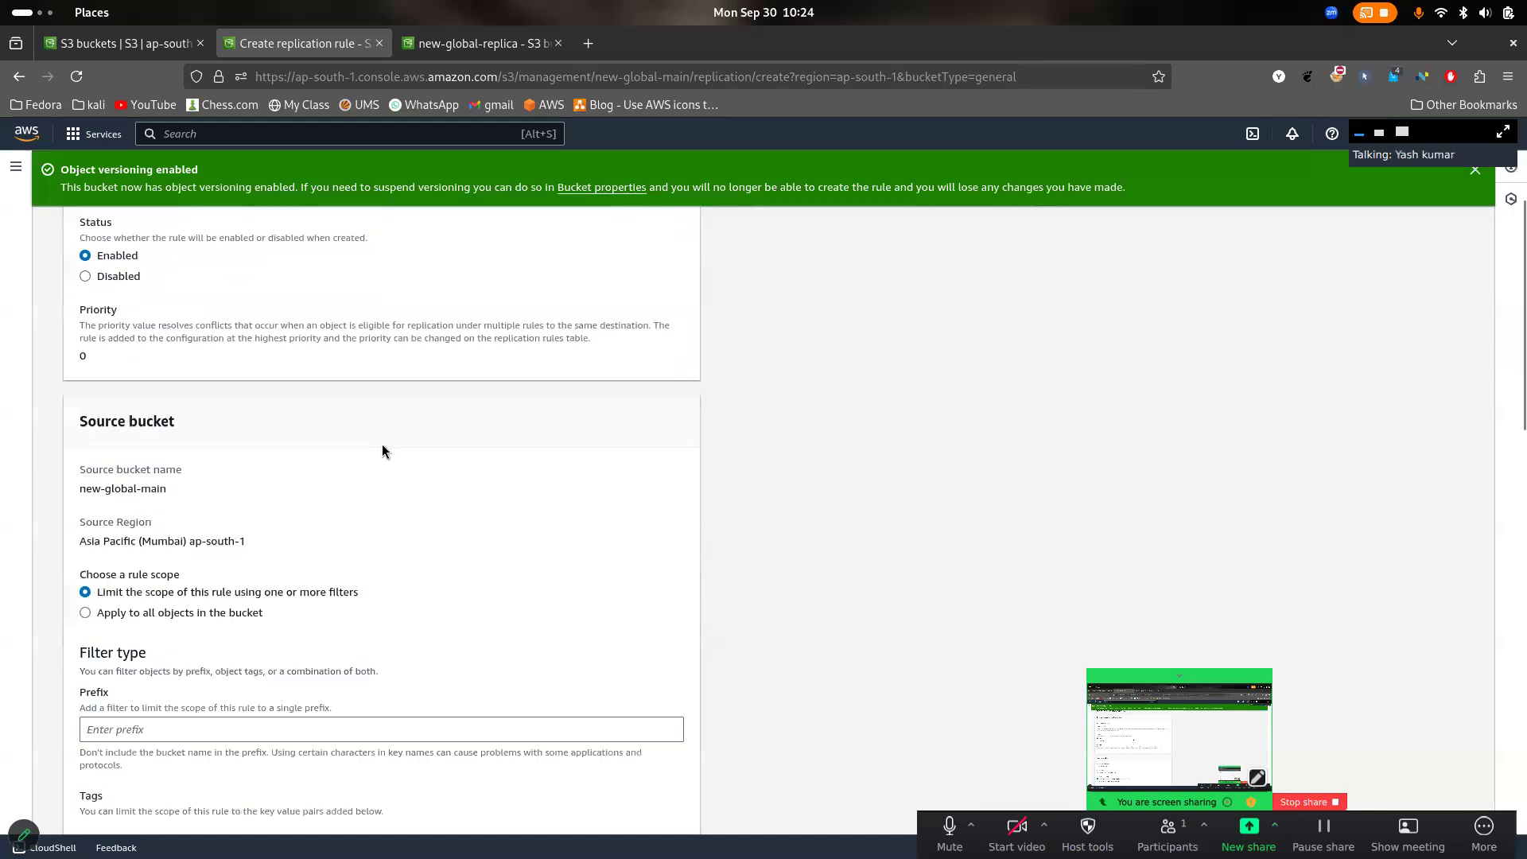
{"action": "scroll", "coordinate": [382, 444], "scroll_direction": "up", "scroll_amount": 4}
{"action": "scroll", "coordinate": [293, 455], "scroll_direction": "down", "scroll_amount": 5}
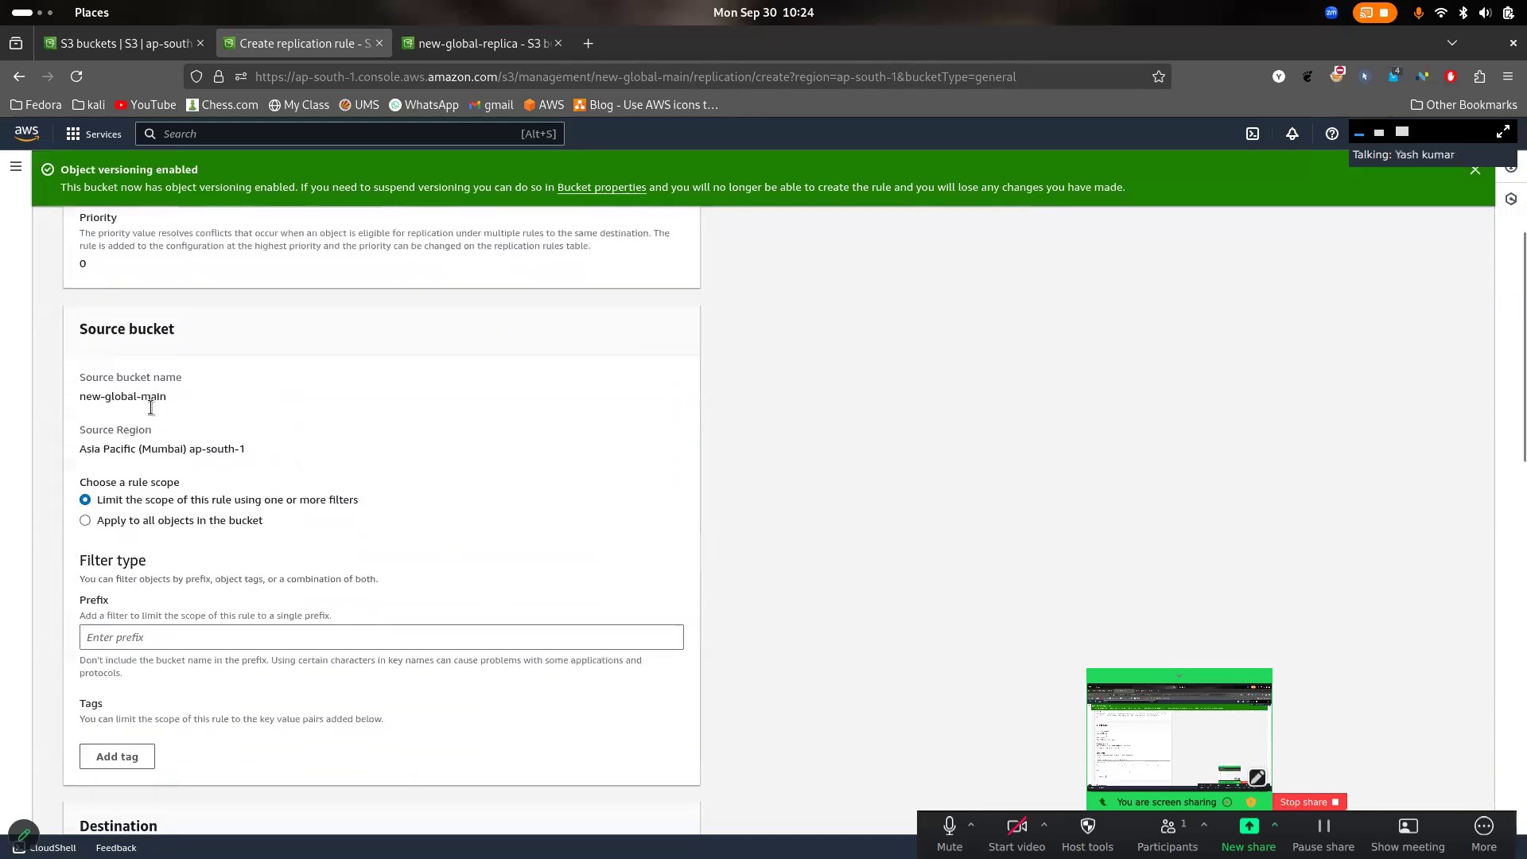
{"action": "left_click_drag", "start_coordinate": [248, 451], "coordinate": [64, 450]}
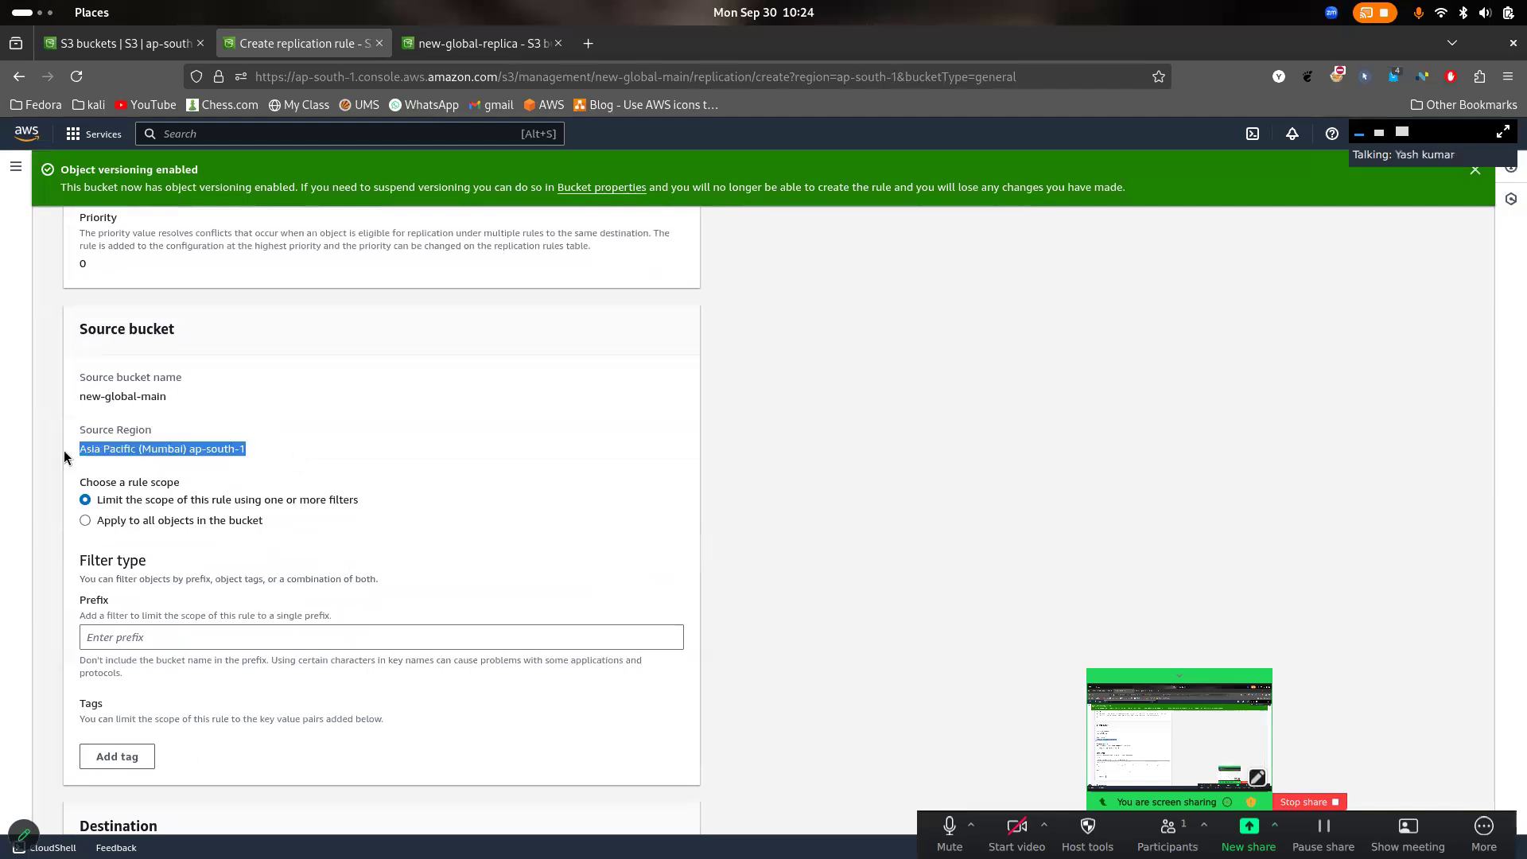
{"action": "left_click_drag", "start_coordinate": [173, 403], "coordinate": [72, 409]}
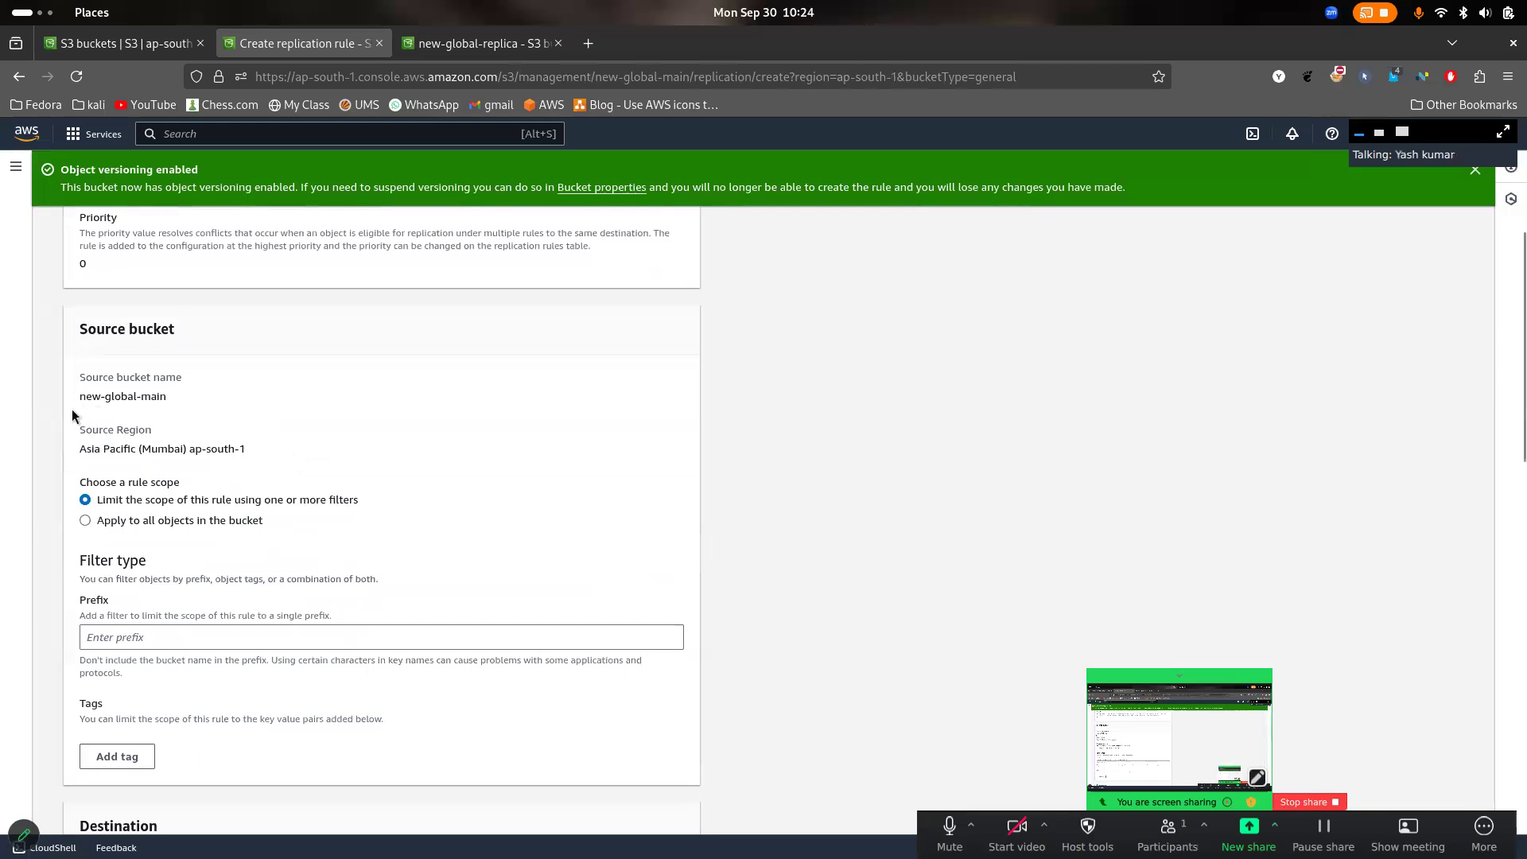
{"action": "scroll", "coordinate": [239, 413], "scroll_direction": "down", "scroll_amount": 1}
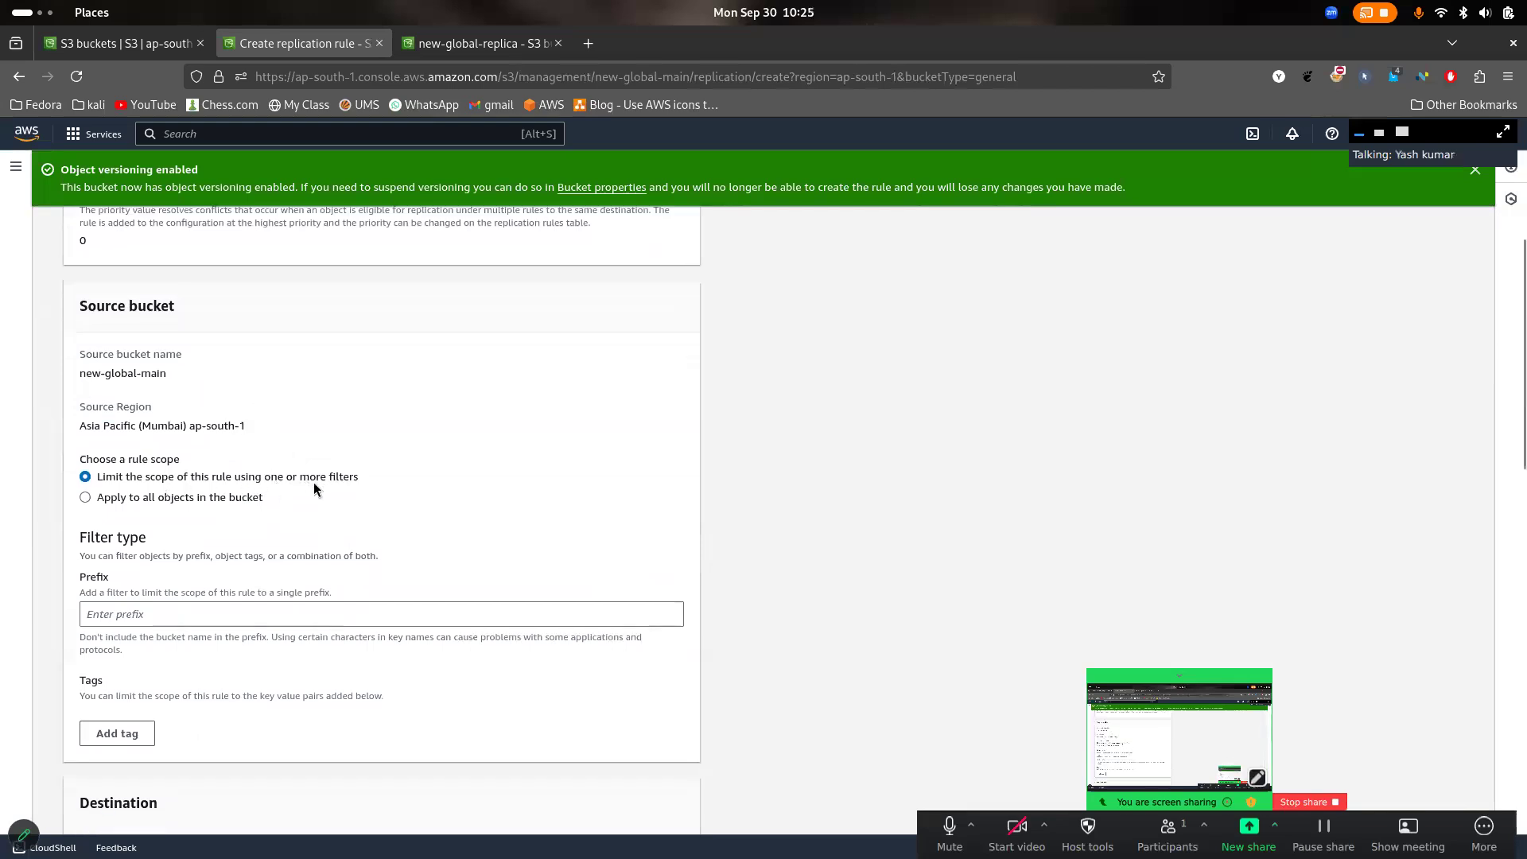
{"action": "scroll", "coordinate": [313, 482], "scroll_direction": "down", "scroll_amount": 2}
{"action": "left_click", "coordinate": [318, 521]}
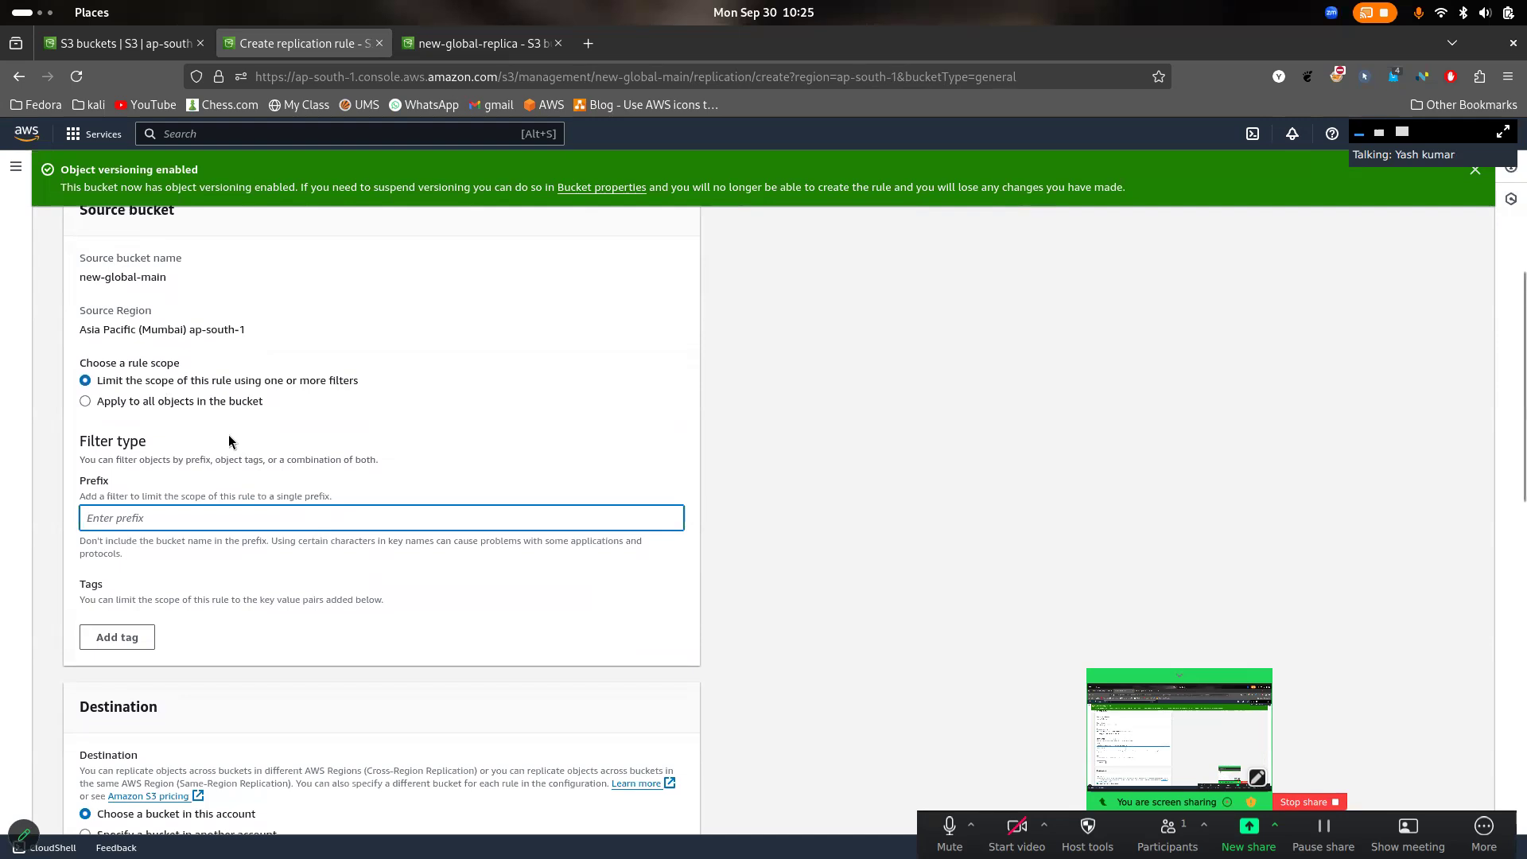
{"action": "left_click", "coordinate": [197, 398]}
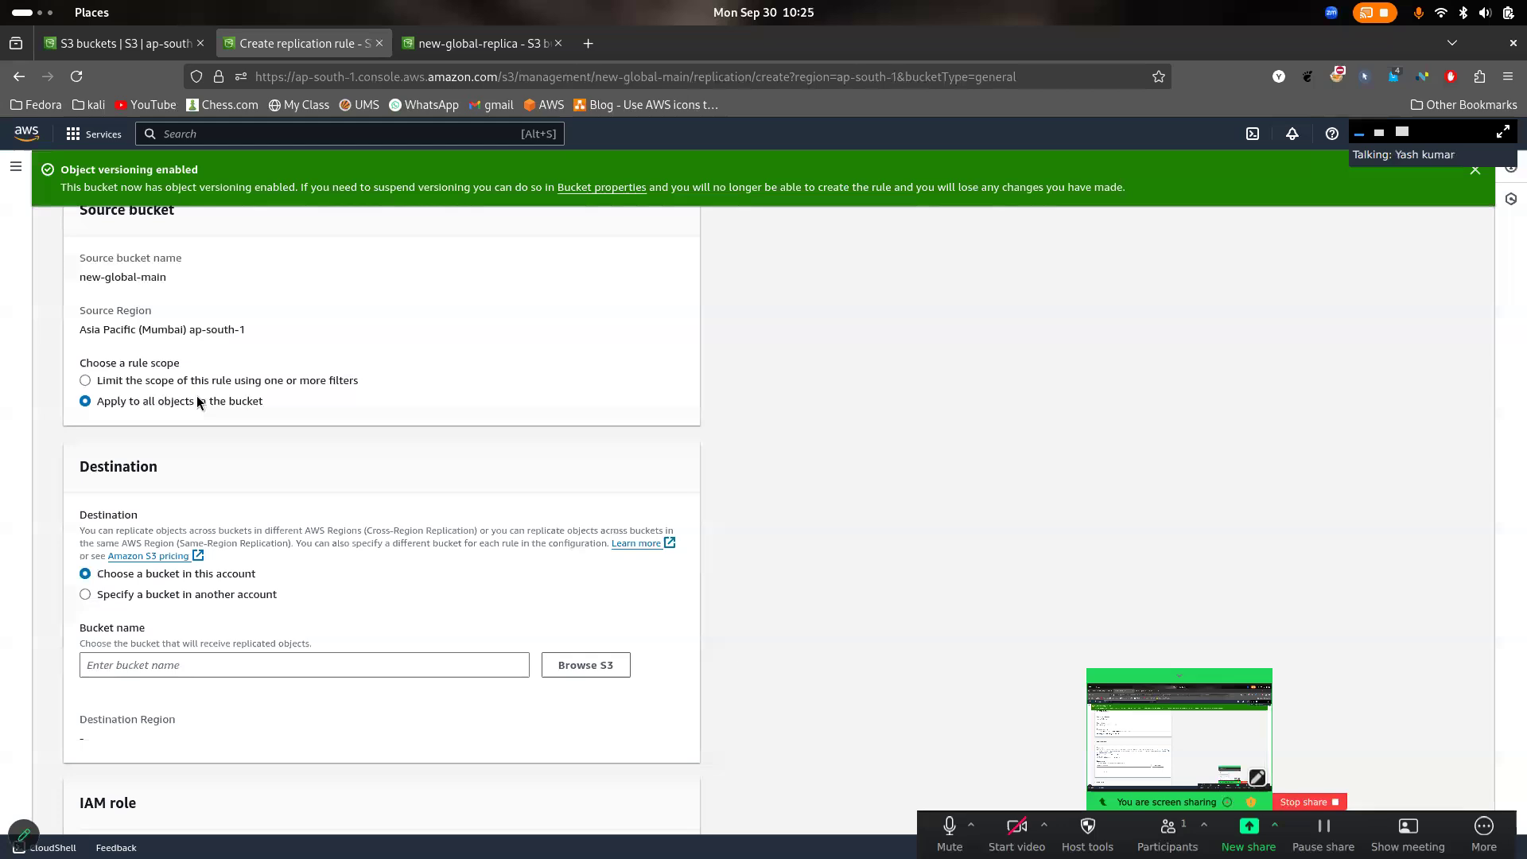
- Set the rule's destination to the bucket new-global-replica in this account
{"action": "scroll", "coordinate": [475, 432], "scroll_direction": "down", "scroll_amount": 2}
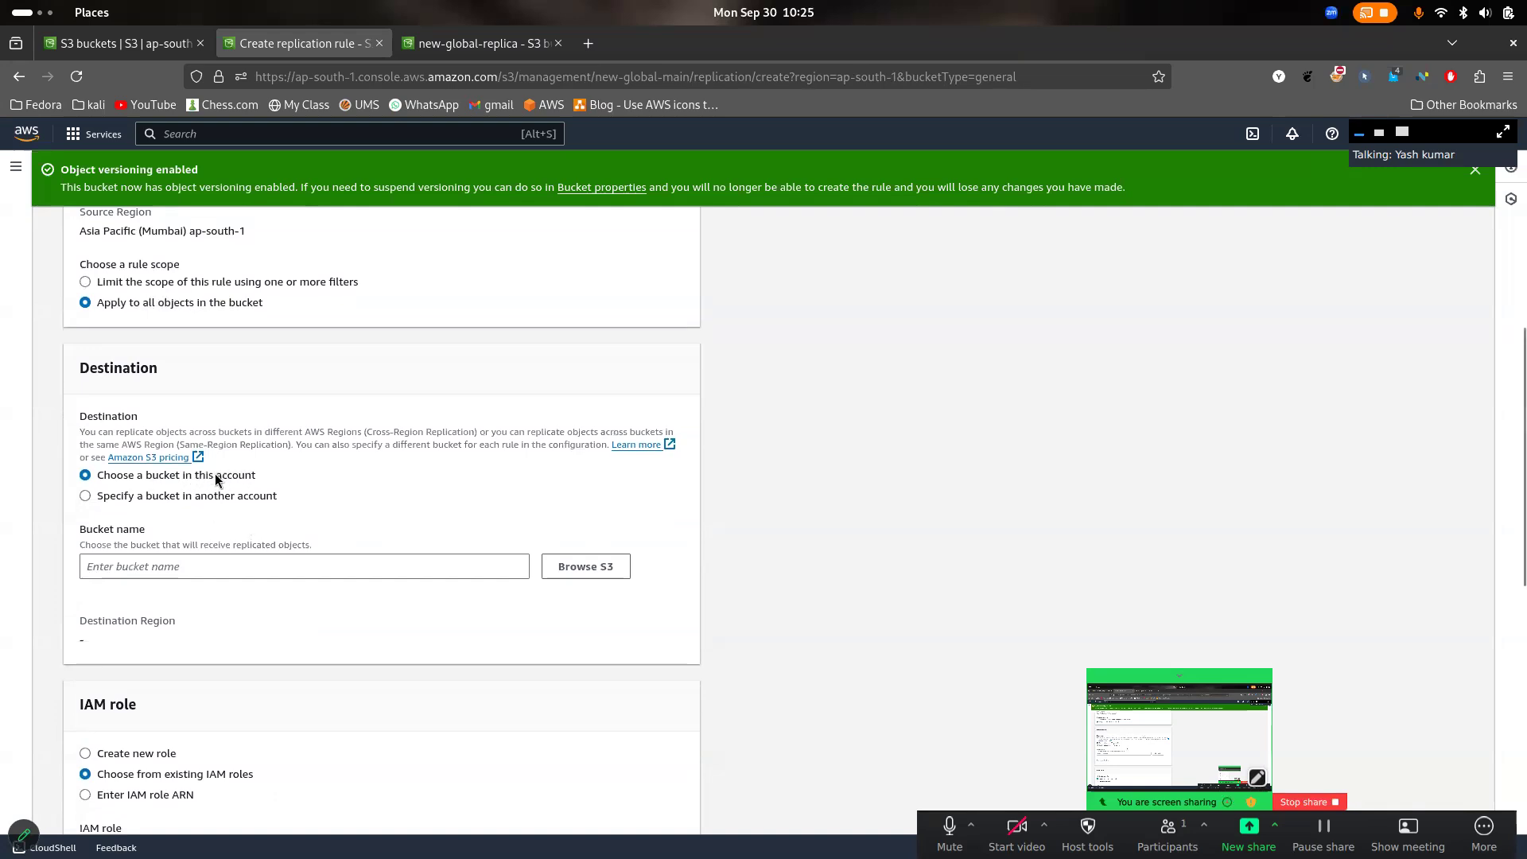
{"action": "left_click", "coordinate": [228, 501]}
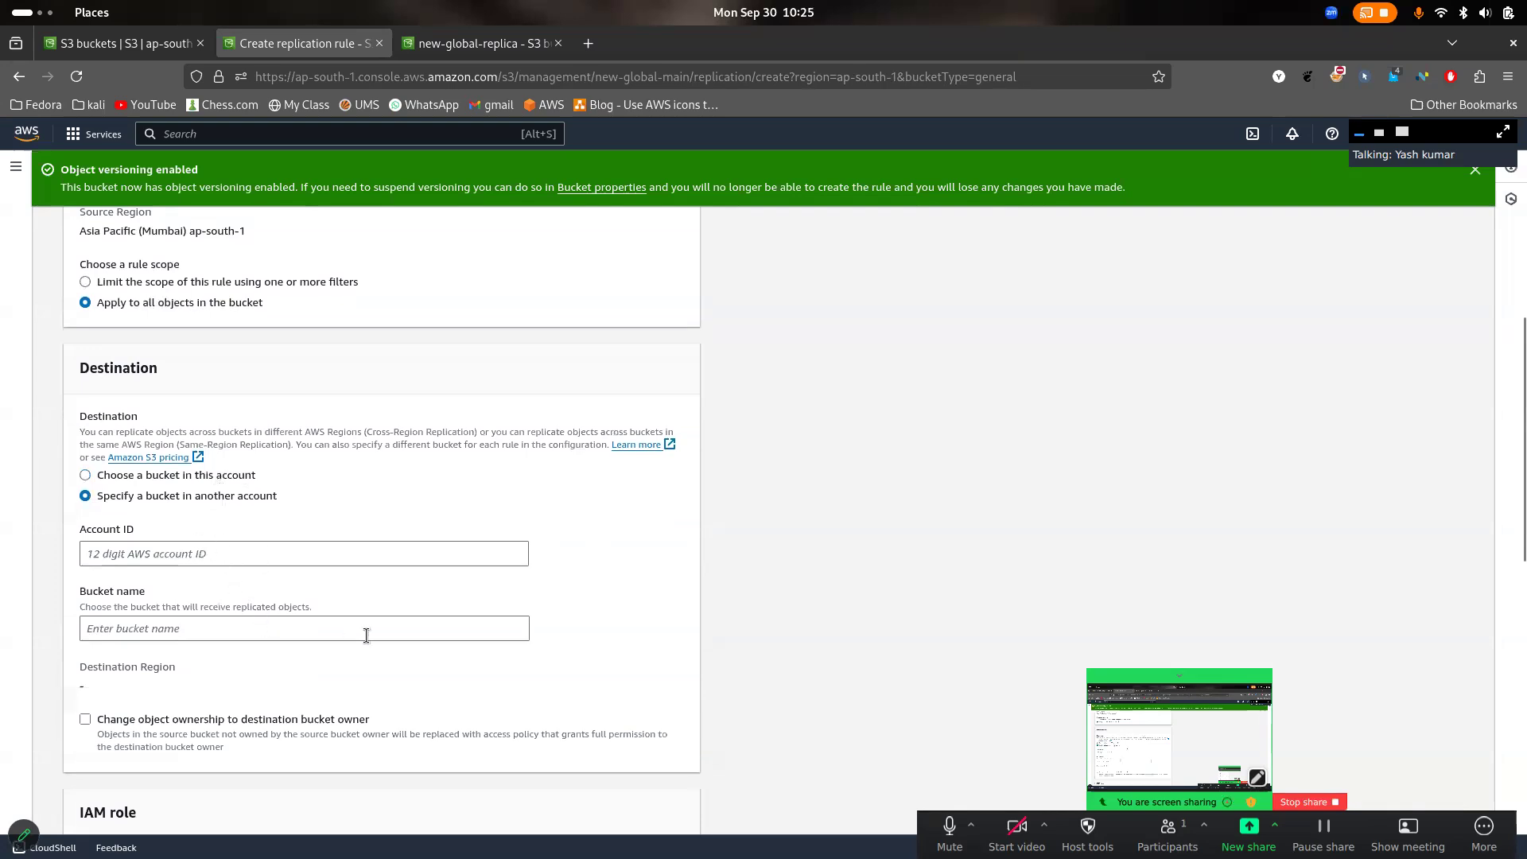
{"action": "left_click", "coordinate": [164, 478]}
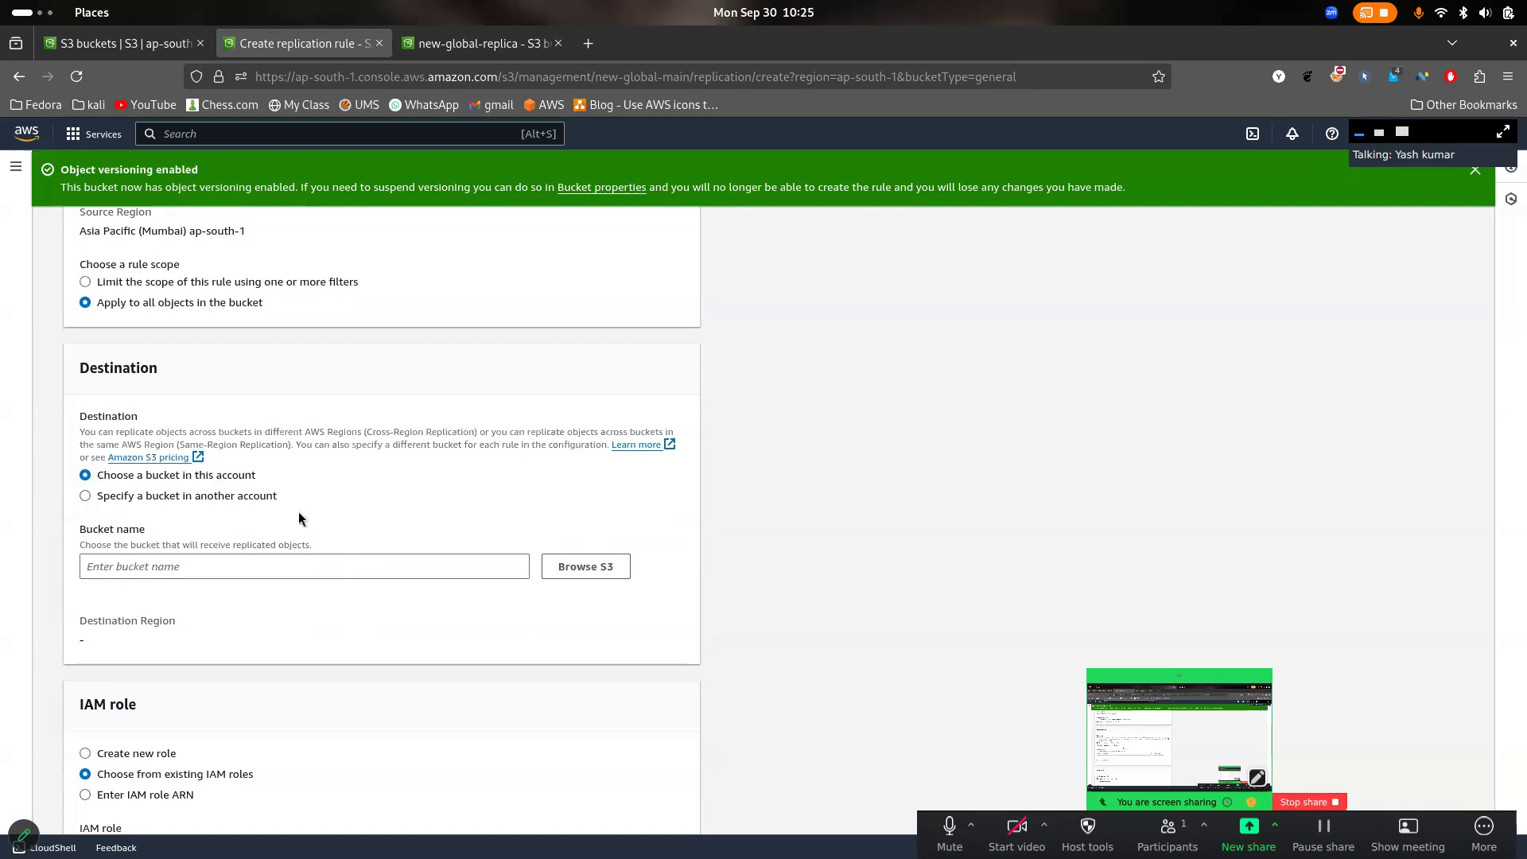
{"action": "left_click", "coordinate": [466, 565]}
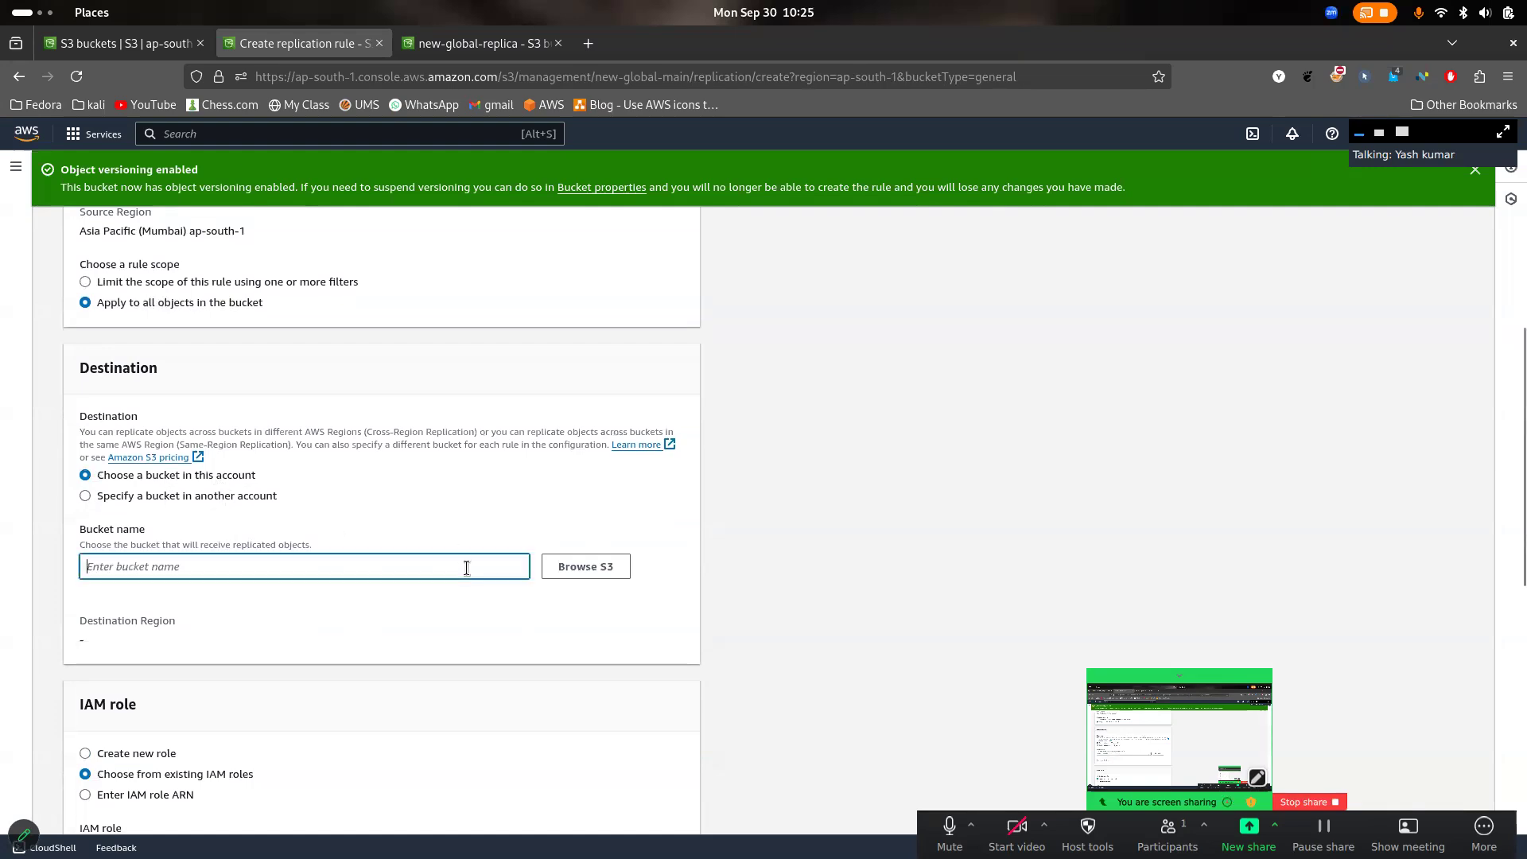
{"action": "left_click", "coordinate": [593, 574]}
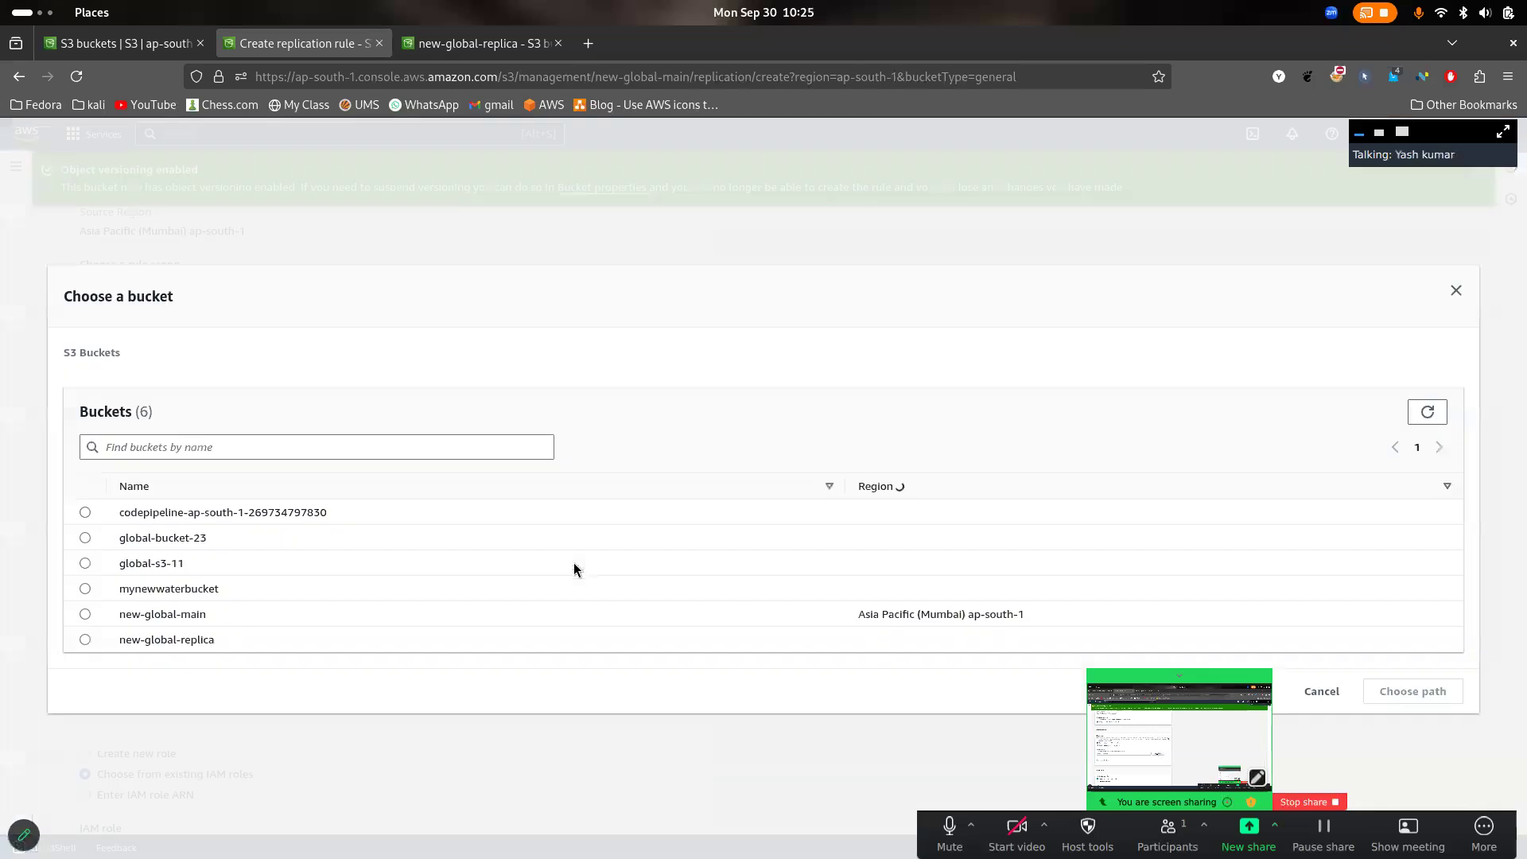
{"action": "left_click", "coordinate": [86, 638]}
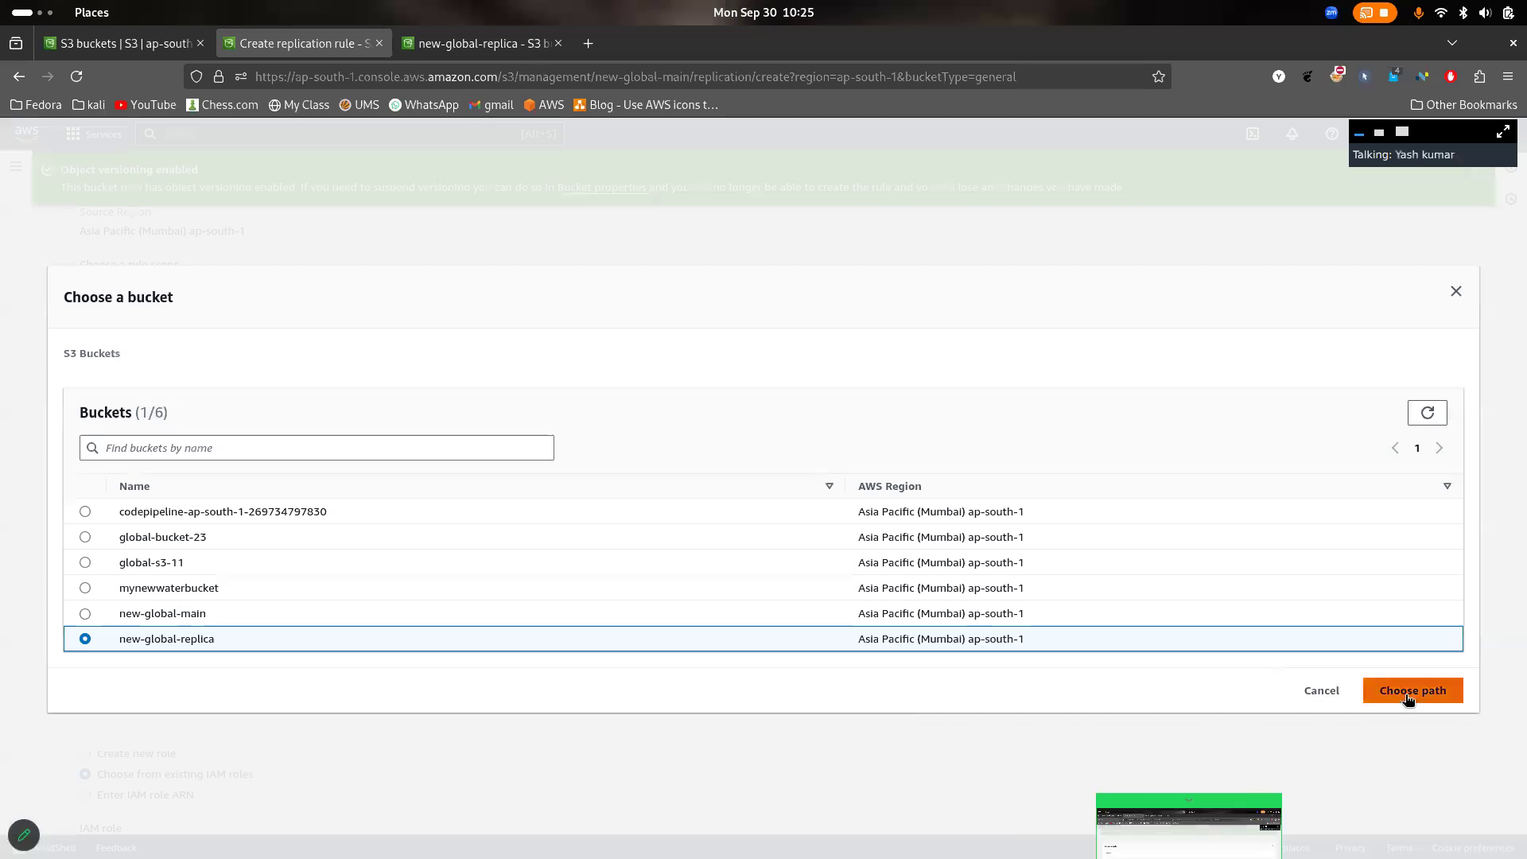
{"action": "left_click", "coordinate": [1374, 691]}
- Compare the rule's destination region with the source bucket's region and review the remaining rule settings
{"action": "scroll", "coordinate": [356, 693], "scroll_direction": "down", "scroll_amount": 5}
{"action": "scroll", "coordinate": [357, 694], "scroll_direction": "up", "scroll_amount": 3}
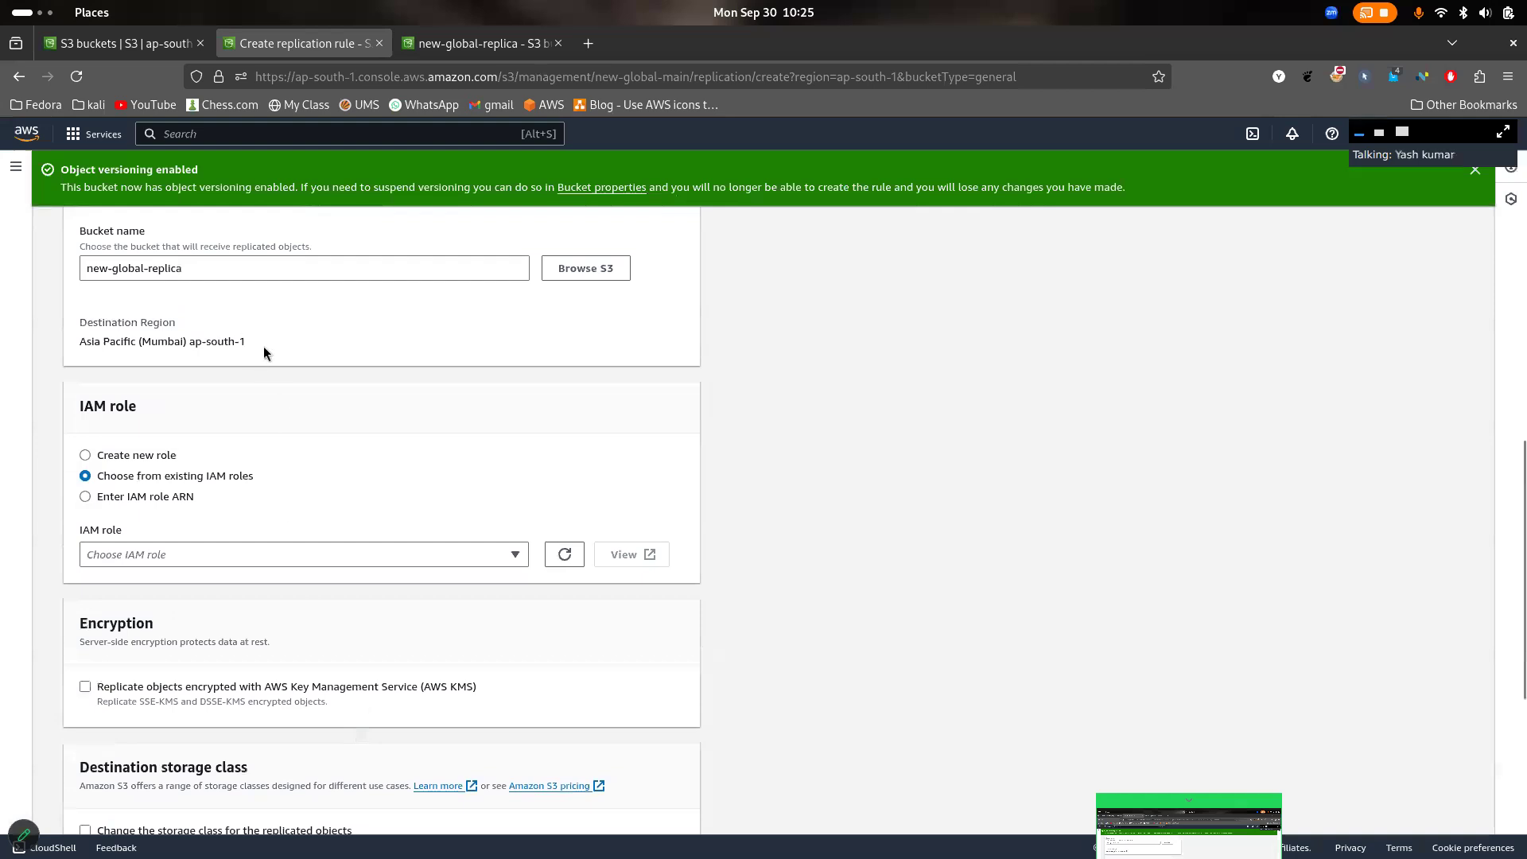
{"action": "left_click_drag", "start_coordinate": [264, 346], "coordinate": [83, 342]}
{"action": "scroll", "coordinate": [223, 365], "scroll_direction": "up", "scroll_amount": 10}
{"action": "scroll", "coordinate": [222, 364], "scroll_direction": "down", "scroll_amount": 4}
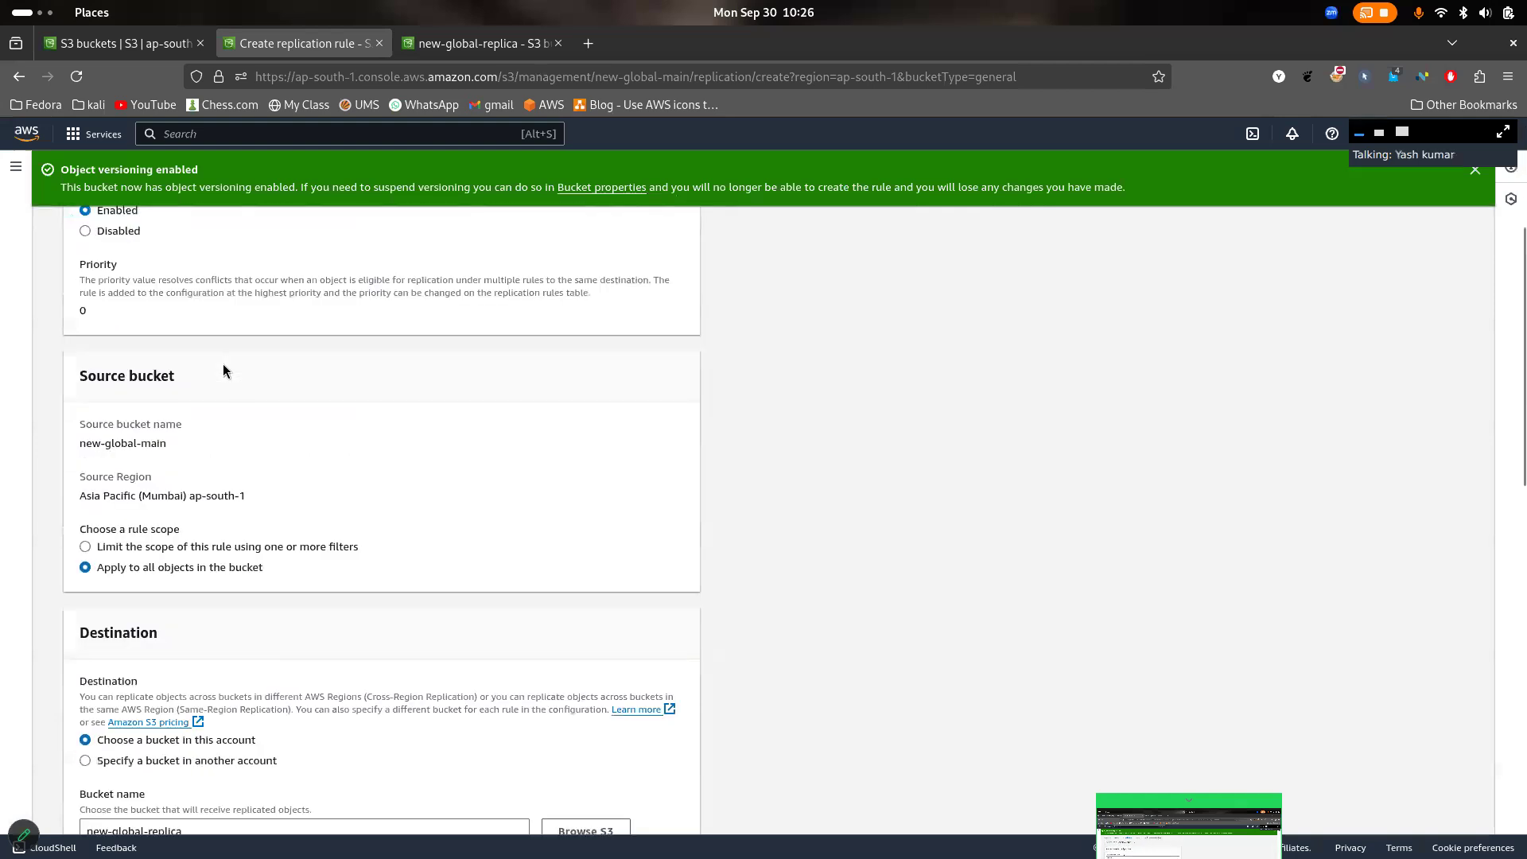
{"action": "scroll", "coordinate": [223, 364], "scroll_direction": "down", "scroll_amount": 1}
{"action": "scroll", "coordinate": [255, 444], "scroll_direction": "up", "scroll_amount": 5}
{"action": "scroll", "coordinate": [256, 450], "scroll_direction": "down", "scroll_amount": 5}
{"action": "scroll", "coordinate": [257, 449], "scroll_direction": "down", "scroll_amount": 3}
{"action": "scroll", "coordinate": [546, 446], "scroll_direction": "up", "scroll_amount": 2}
{"action": "scroll", "coordinate": [545, 445], "scroll_direction": "down", "scroll_amount": 8}
{"action": "scroll", "coordinate": [546, 445], "scroll_direction": "up", "scroll_amount": 1}
{"action": "left_click", "coordinate": [509, 355]}
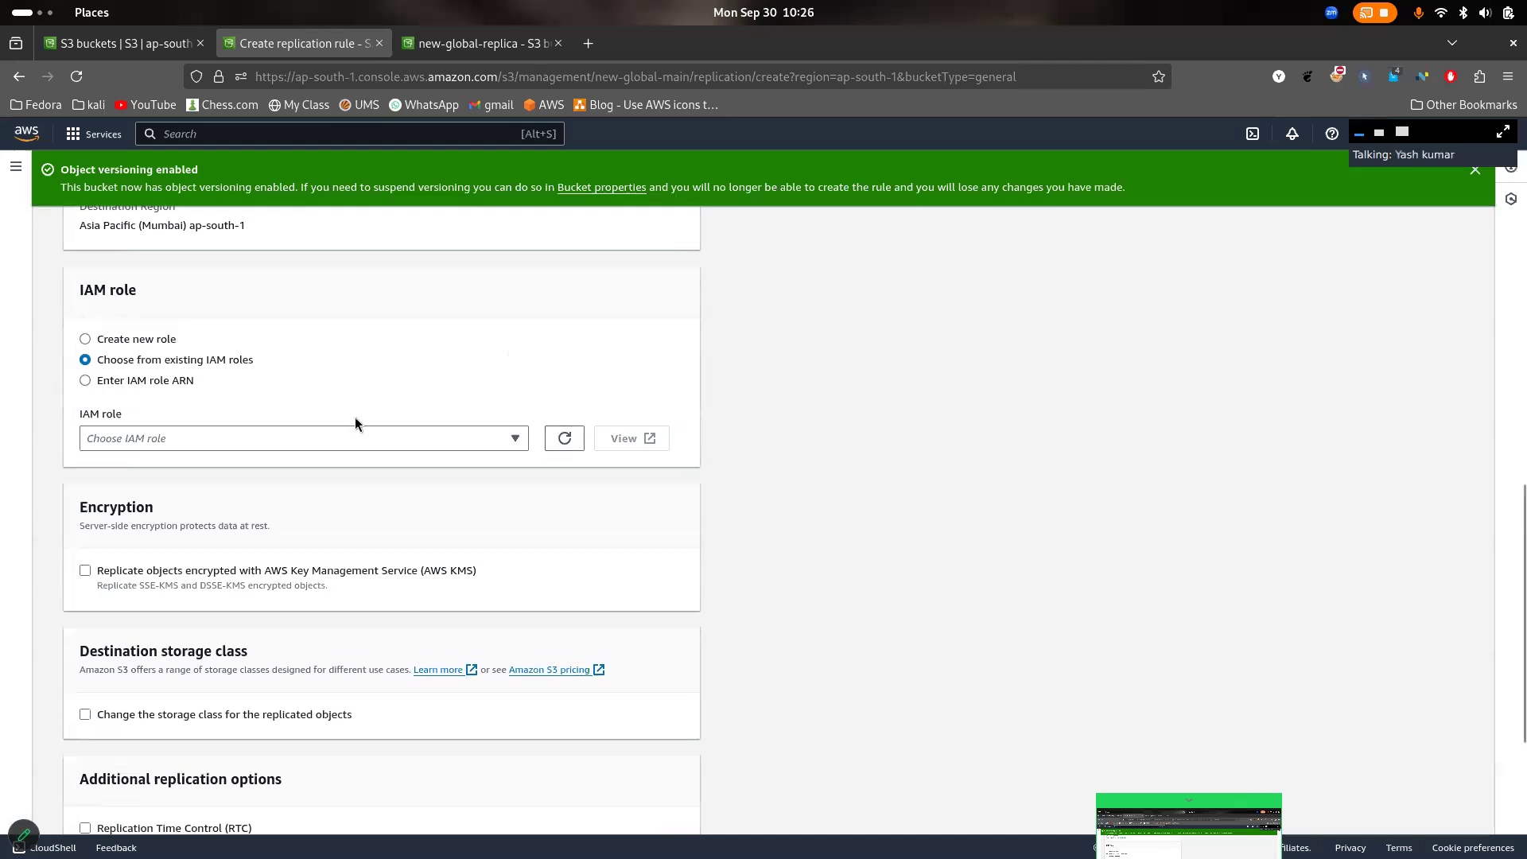
- Have a new IAM role created for the replication rule and save the rule
{"action": "left_click", "coordinate": [401, 434]}
{"action": "left_click", "coordinate": [401, 433]}
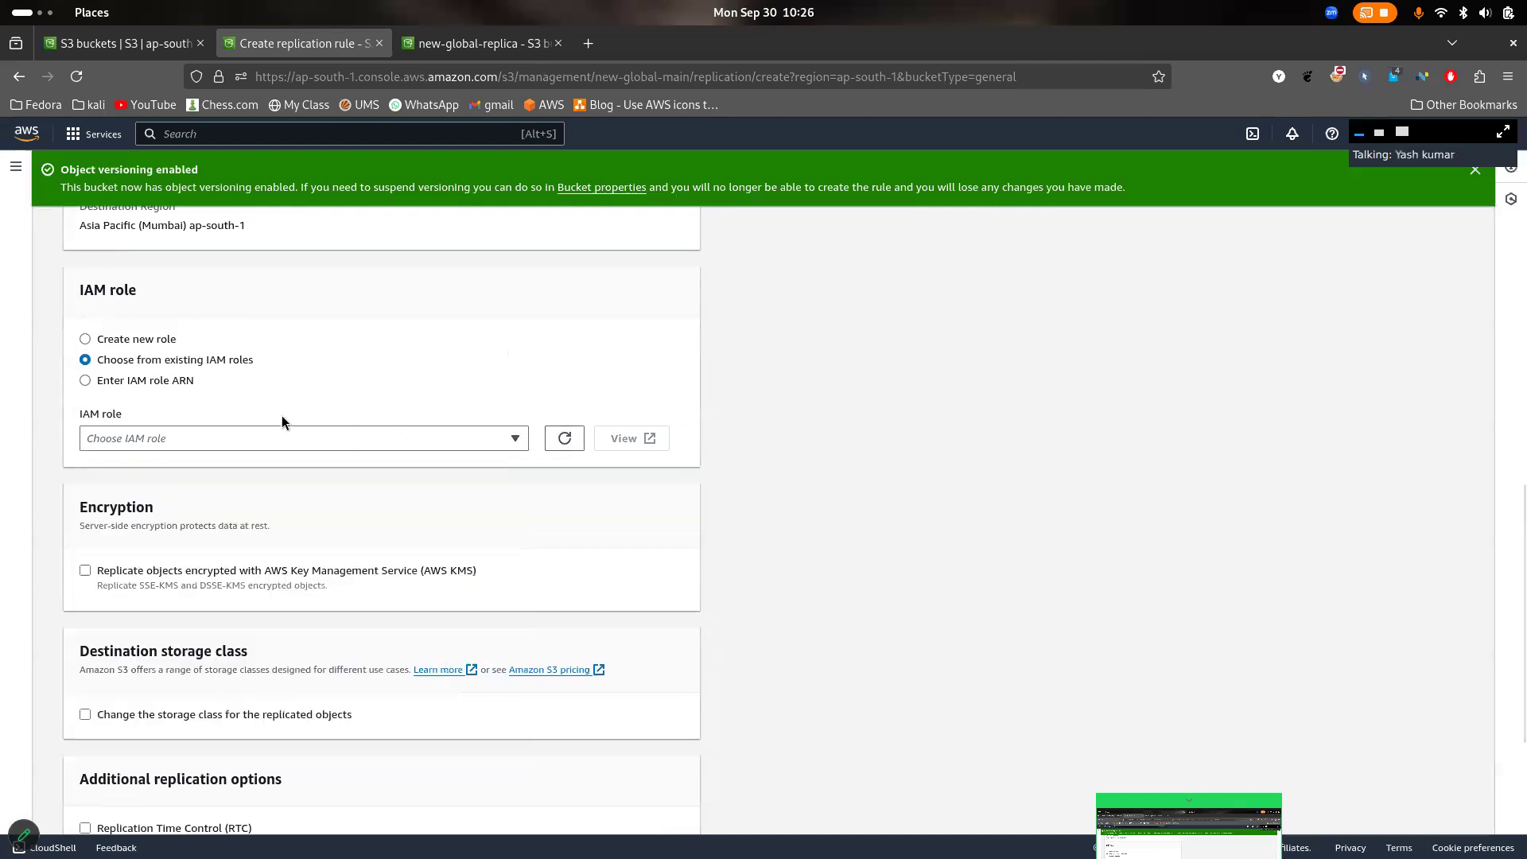
{"action": "left_click", "coordinate": [147, 339]}
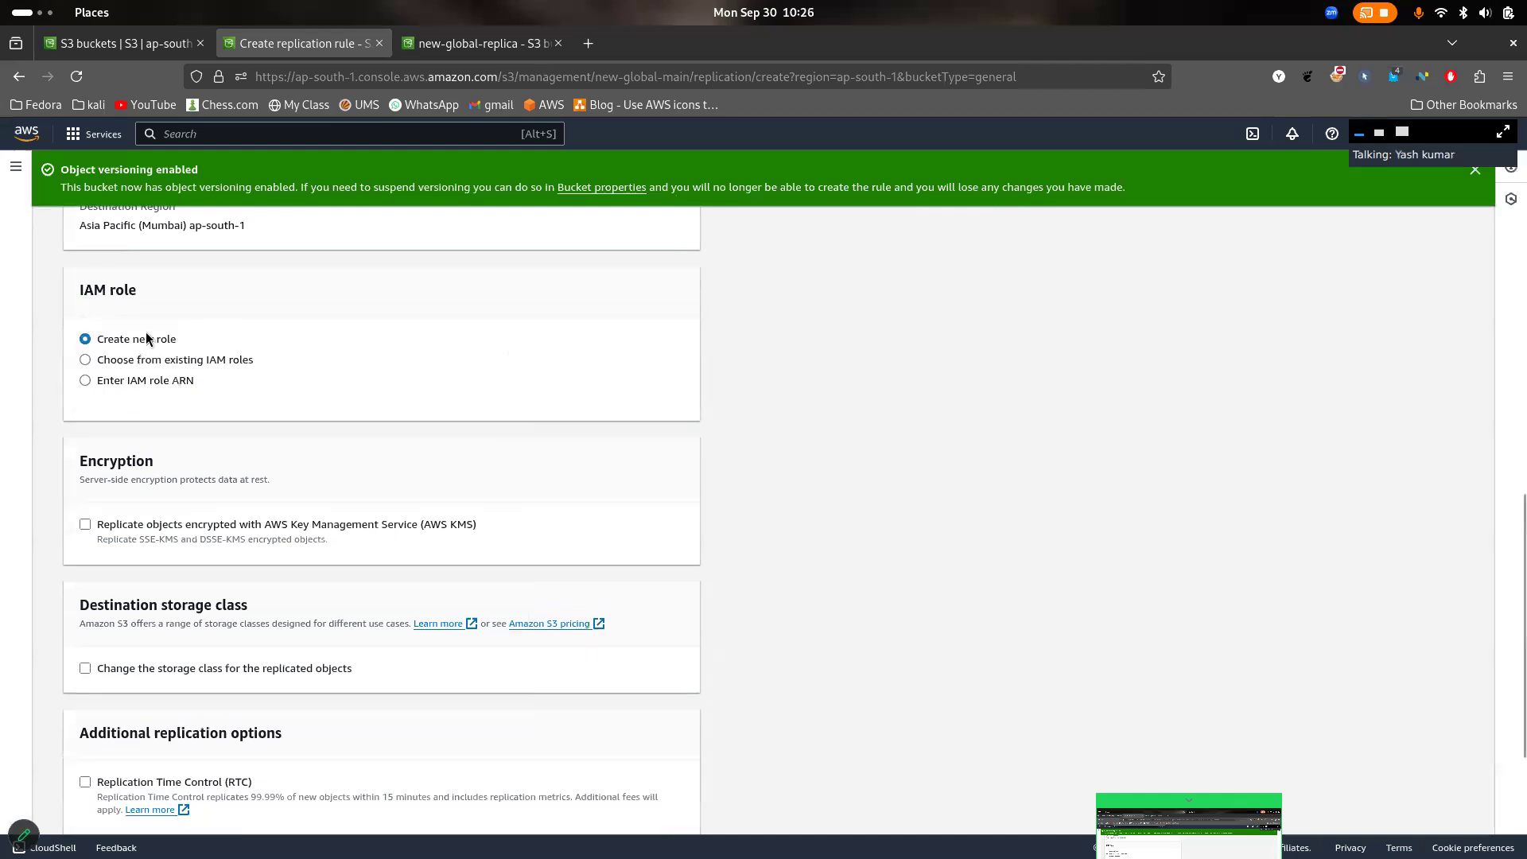
{"action": "scroll", "coordinate": [660, 368], "scroll_direction": "down", "scroll_amount": 3}
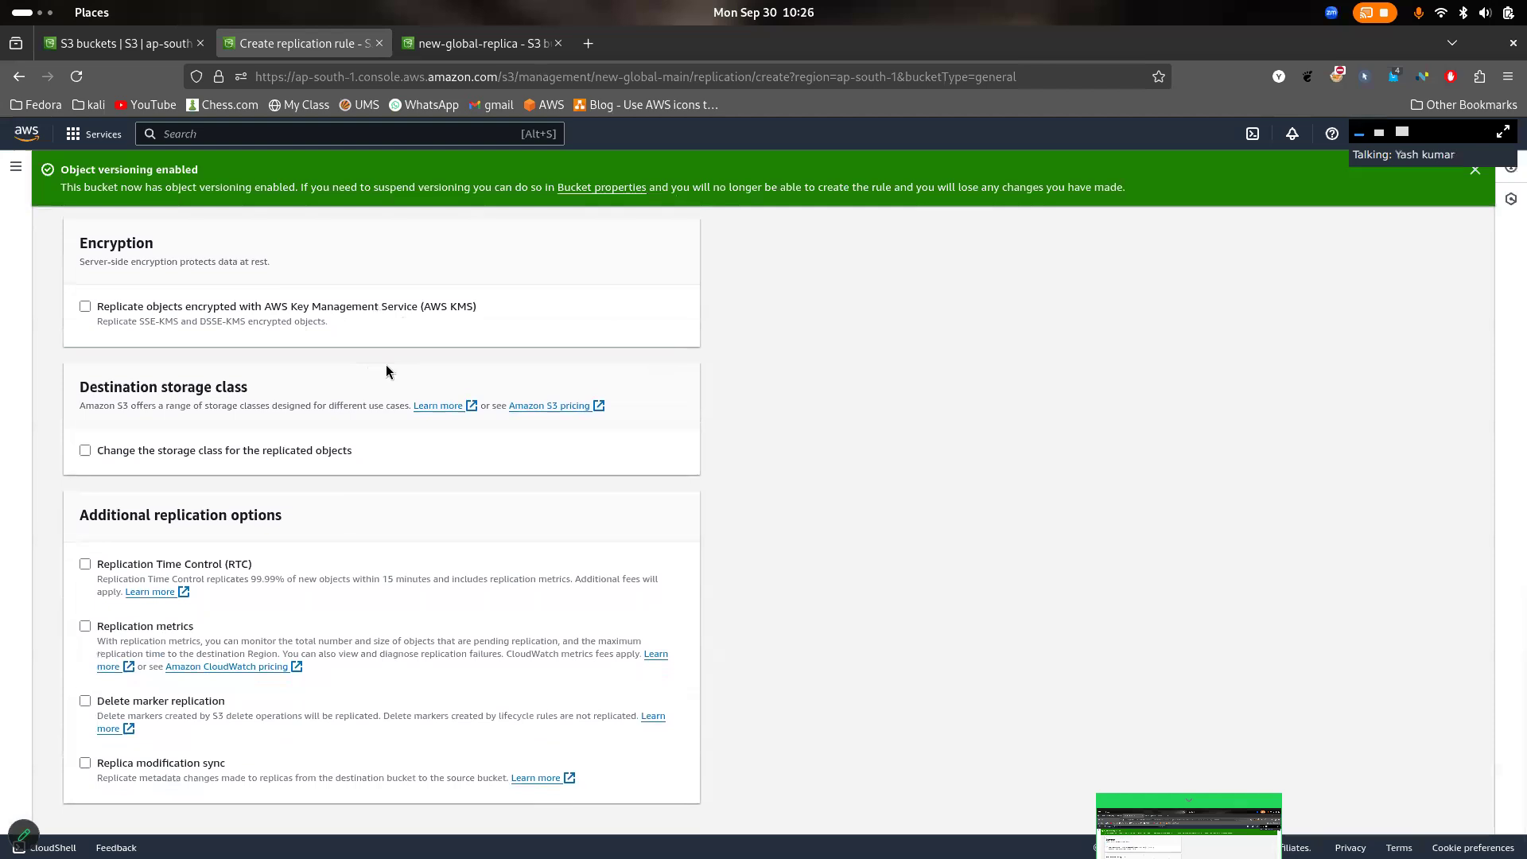
{"action": "scroll", "coordinate": [610, 386], "scroll_direction": "down", "scroll_amount": 1}
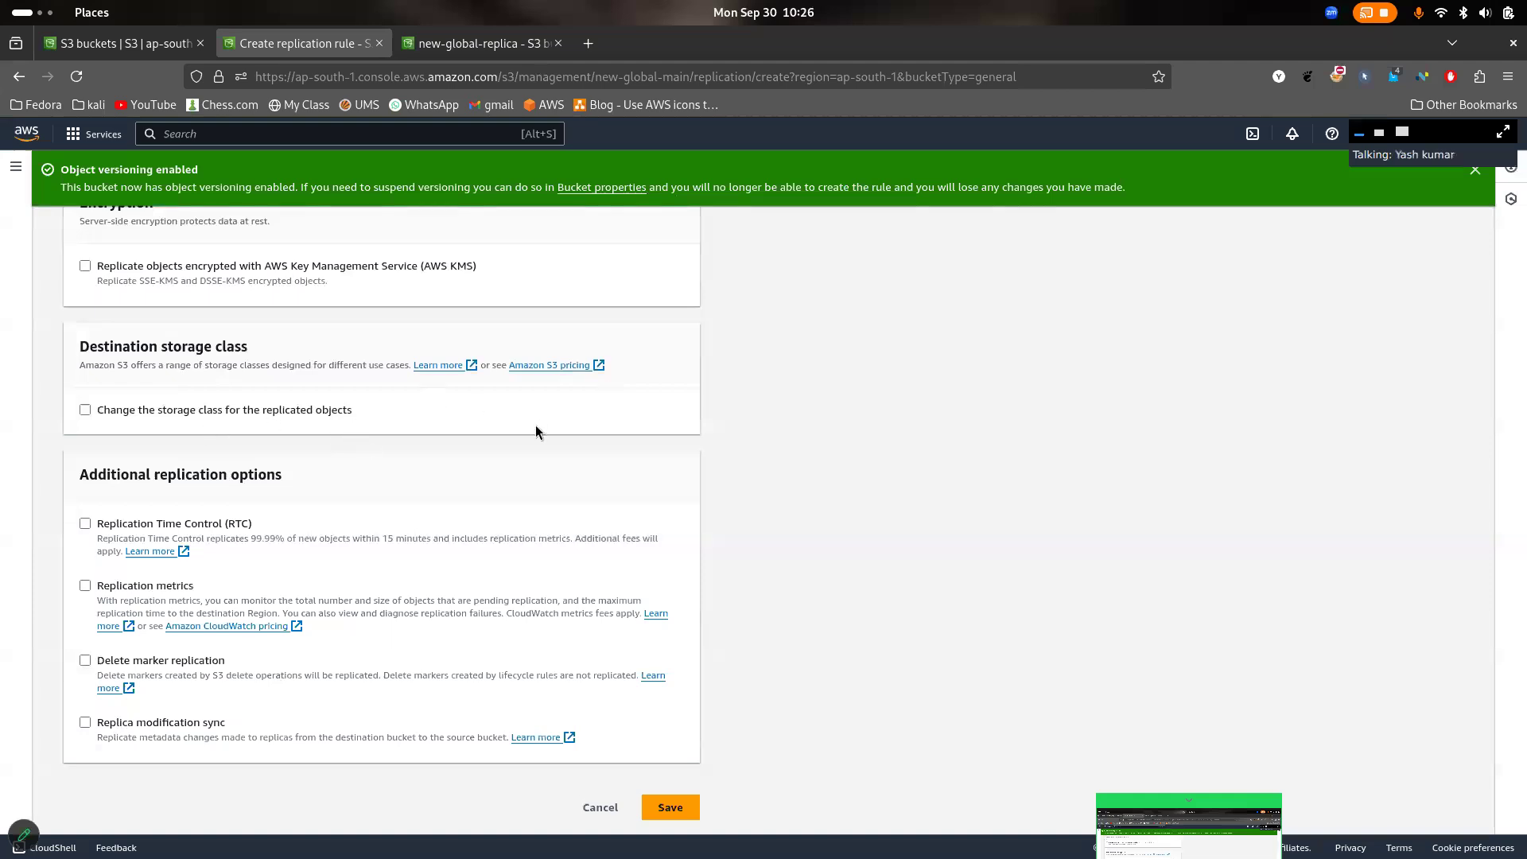
{"action": "scroll", "coordinate": [451, 410], "scroll_direction": "down", "scroll_amount": 1}
{"action": "left_click", "coordinate": [677, 809]}
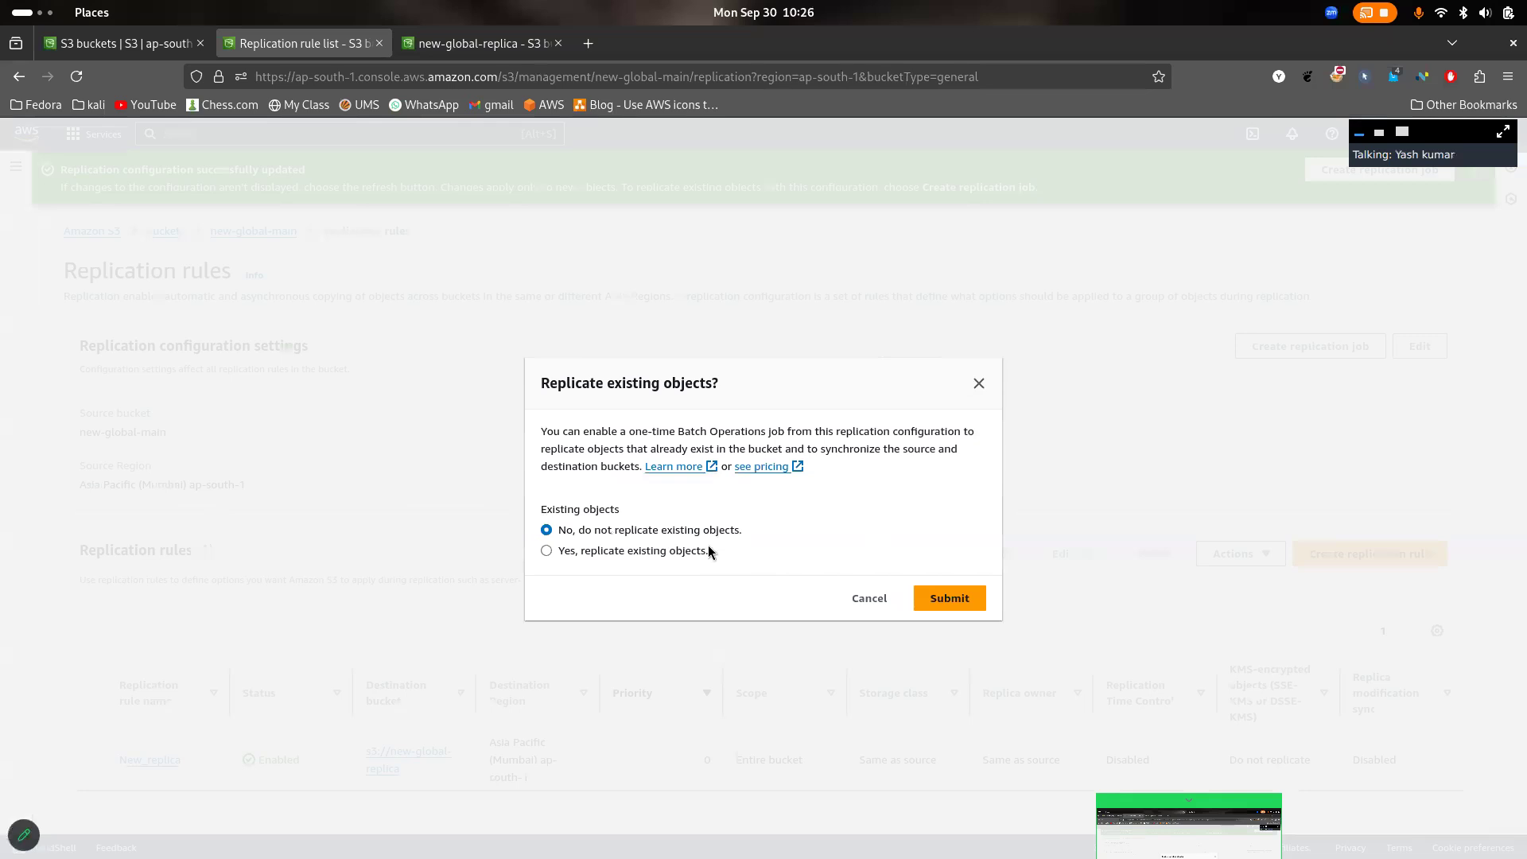
- Read the one-time Batch Operations job note, choose not to replicate existing objects, and submit the choice
{"action": "left_click", "coordinate": [636, 554]}
{"action": "left_click_drag", "start_coordinate": [632, 430], "coordinate": [790, 430]}
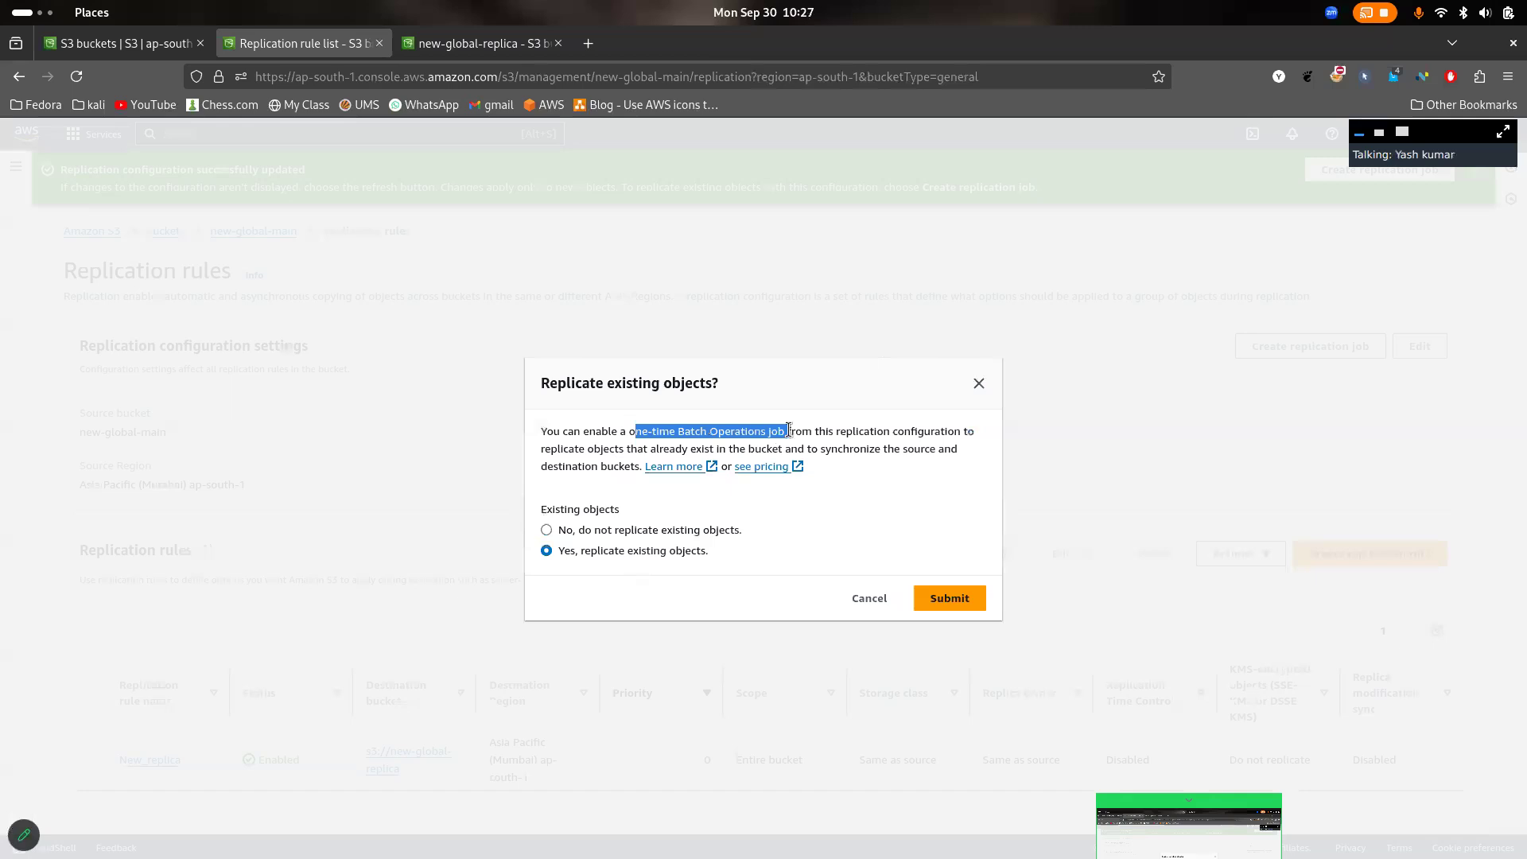
{"action": "left_click", "coordinate": [789, 430]}
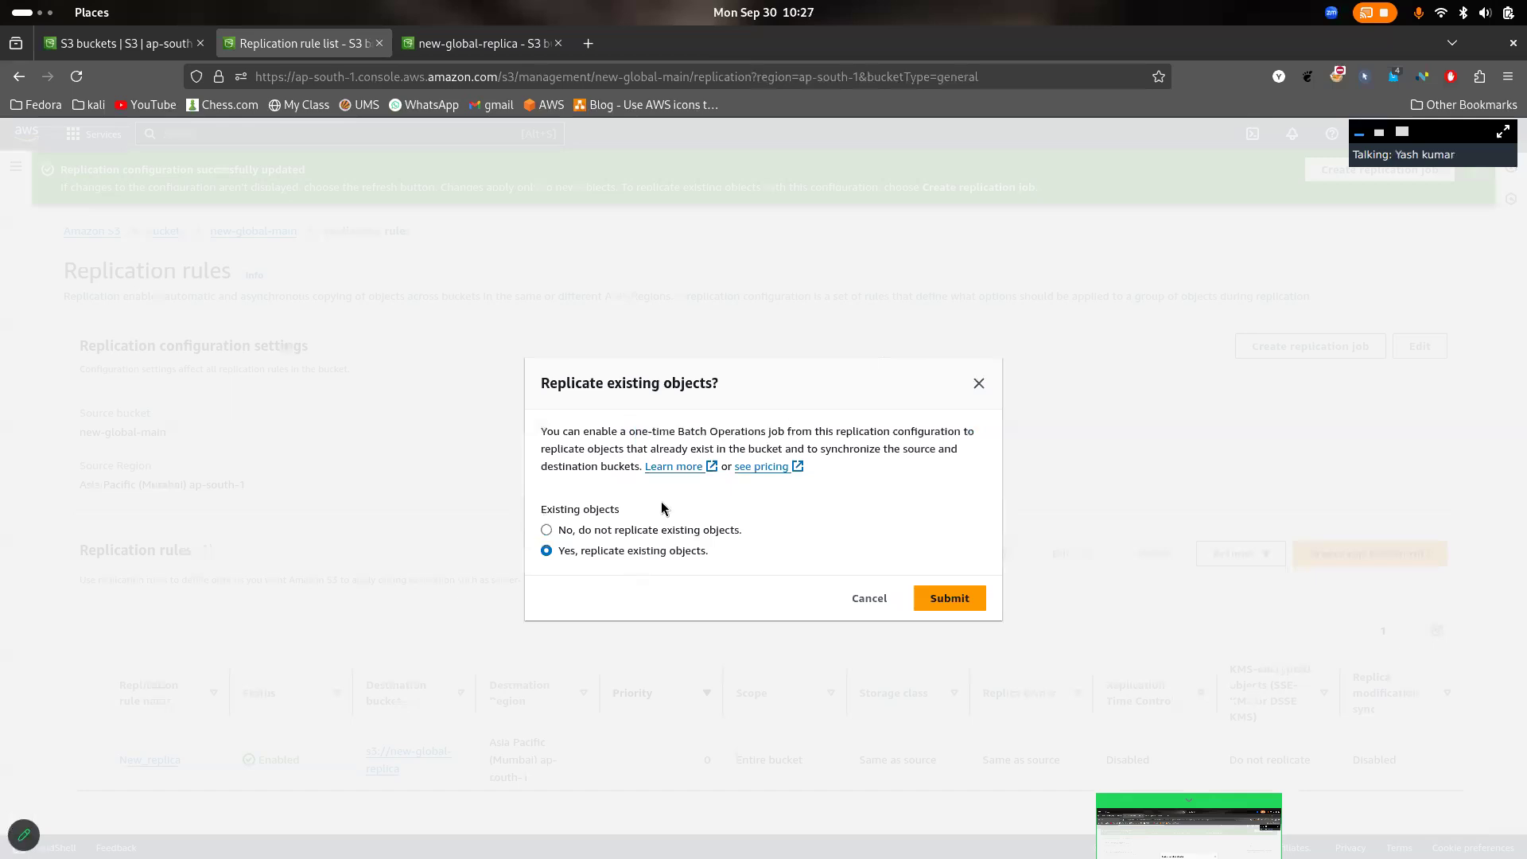
{"action": "left_click", "coordinate": [665, 530]}
{"action": "left_click", "coordinate": [957, 599]}
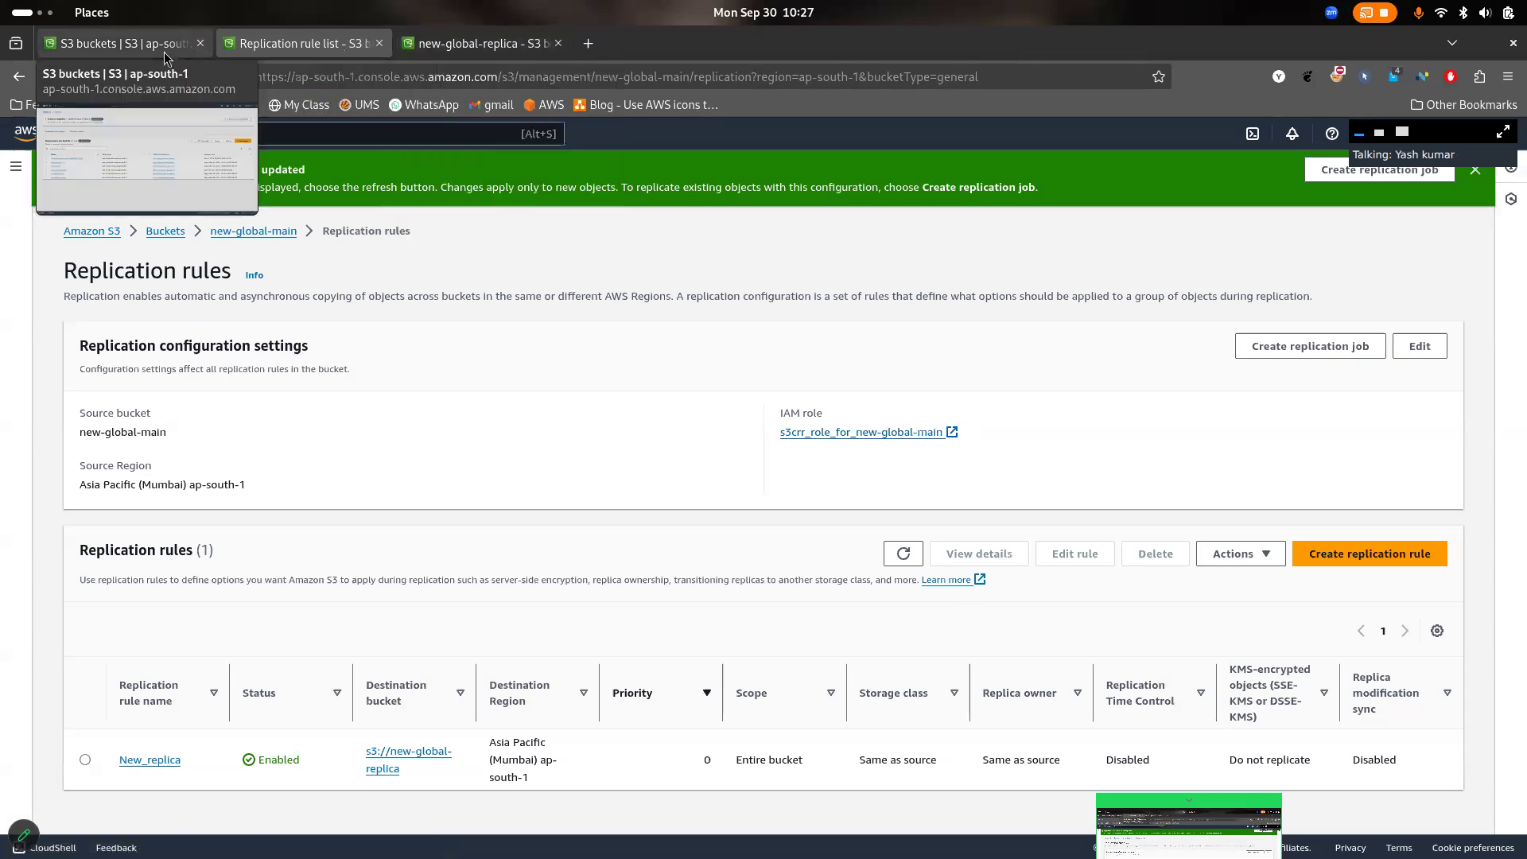
{"action": "key", "text": "super+Left"}
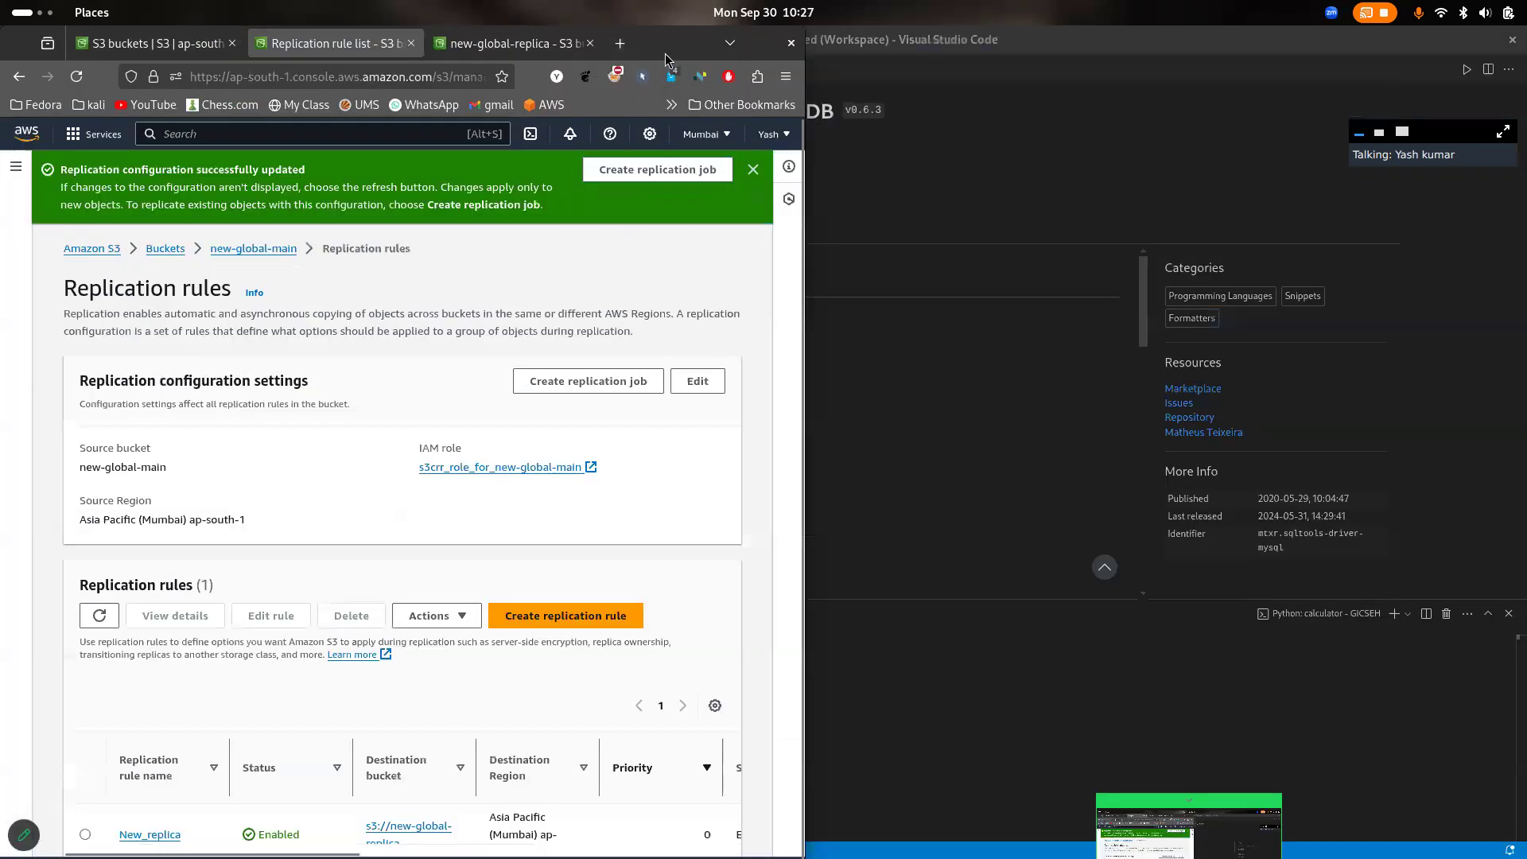
{"action": "key", "text": "super+Up"}
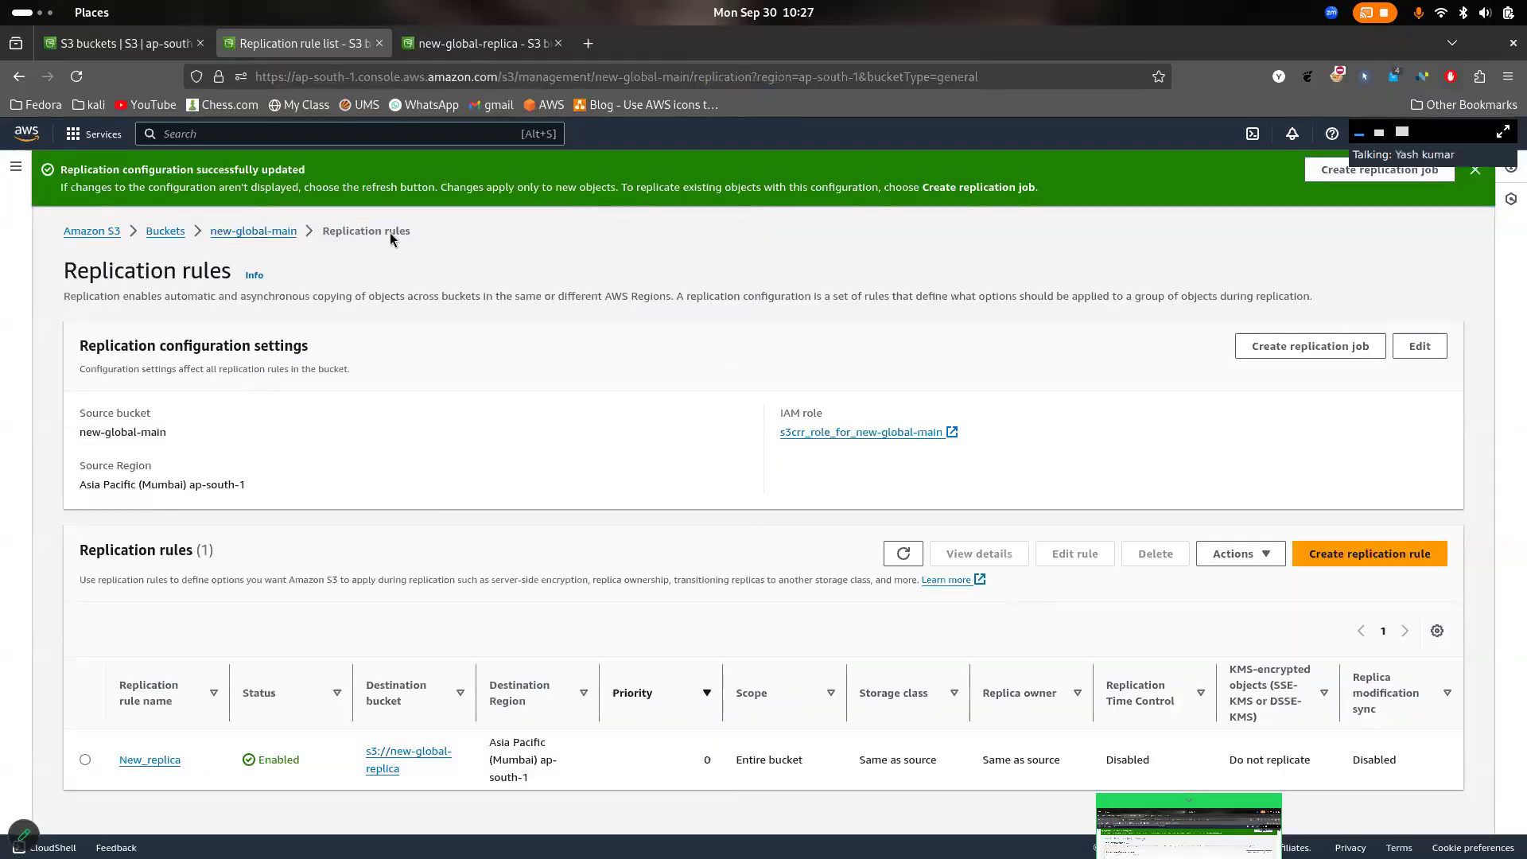
- Check the objects in new-global-main, and reload new-global-replica to check its object list
{"action": "left_click", "coordinate": [277, 232]}
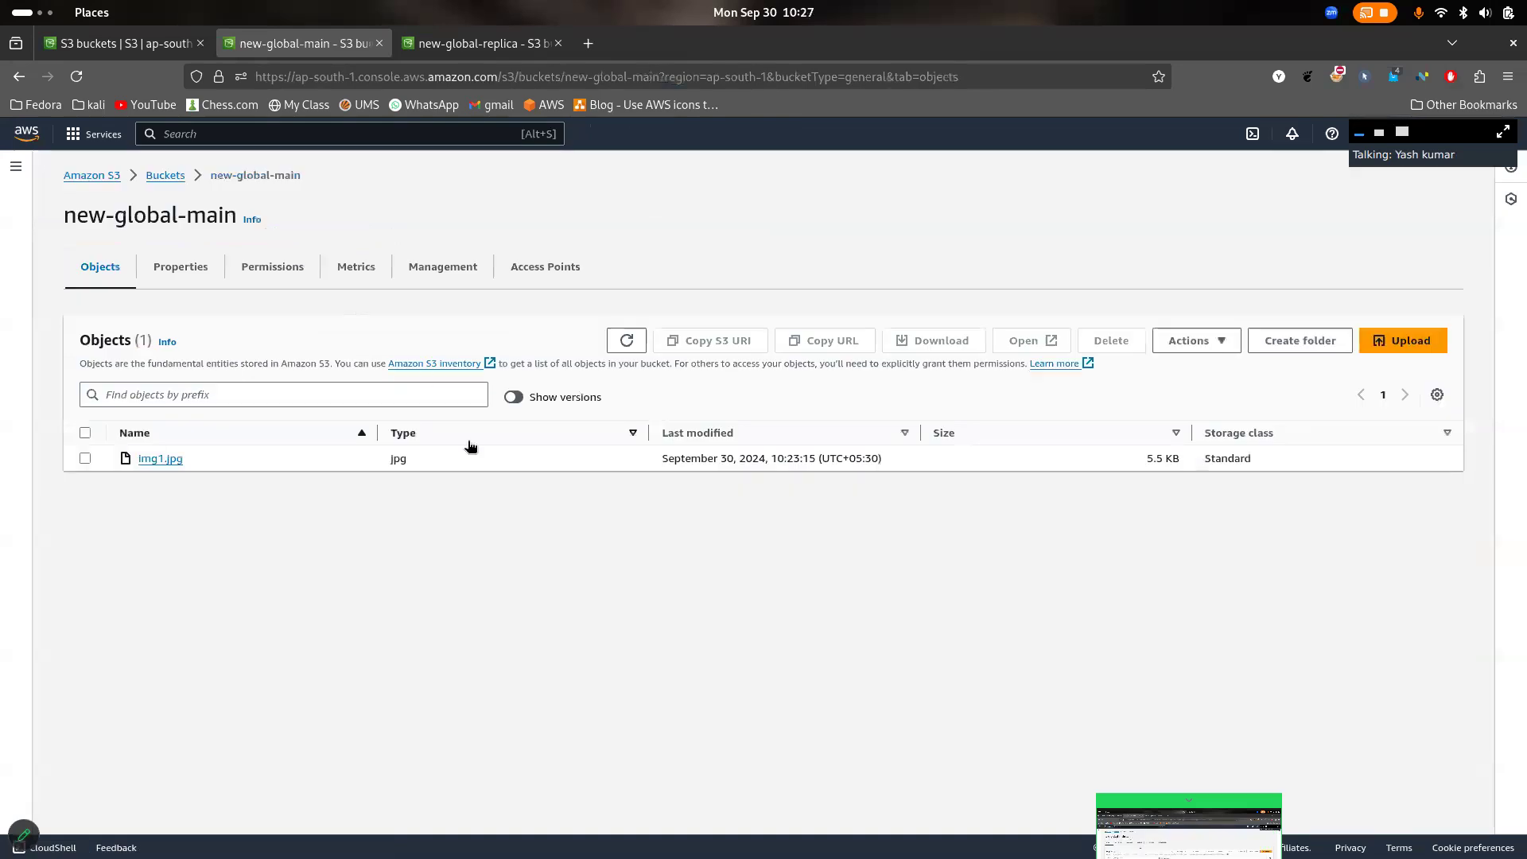
{"action": "left_click", "coordinate": [472, 44]}
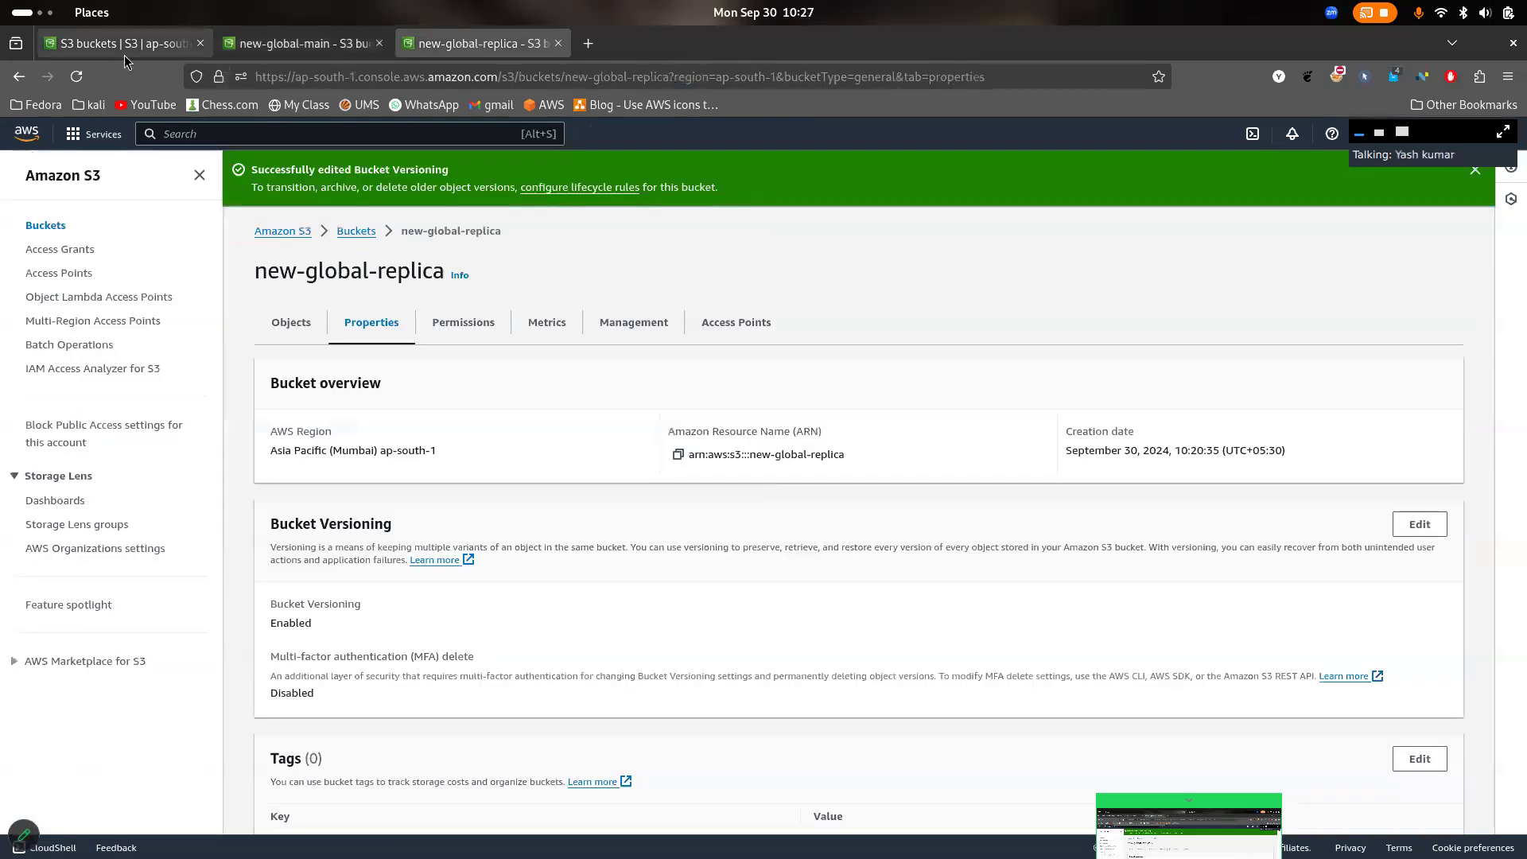
{"action": "left_click", "coordinate": [77, 76]}
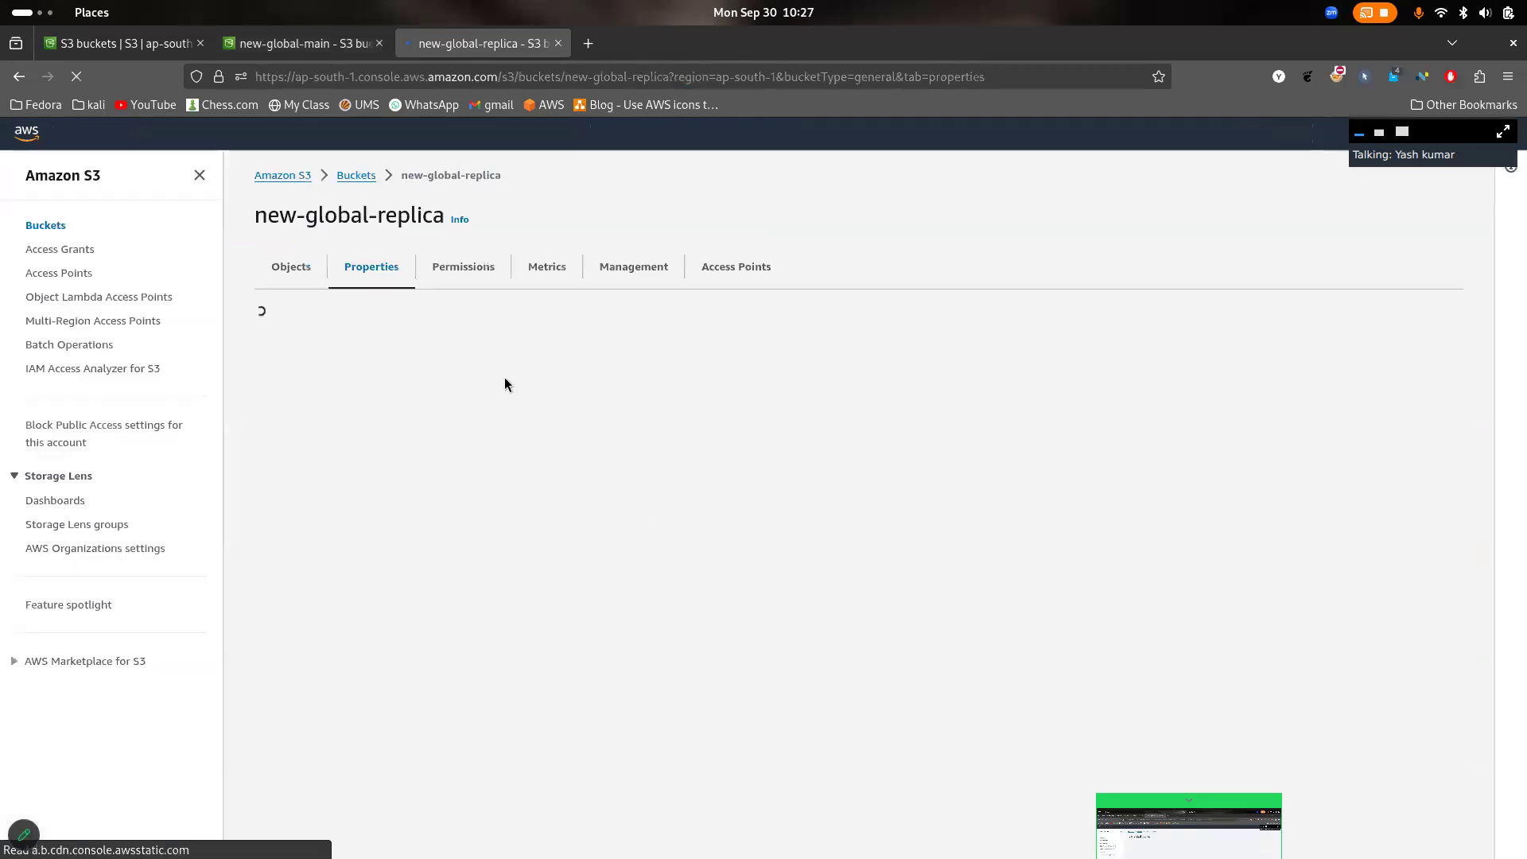
{"action": "left_click", "coordinate": [314, 270]}
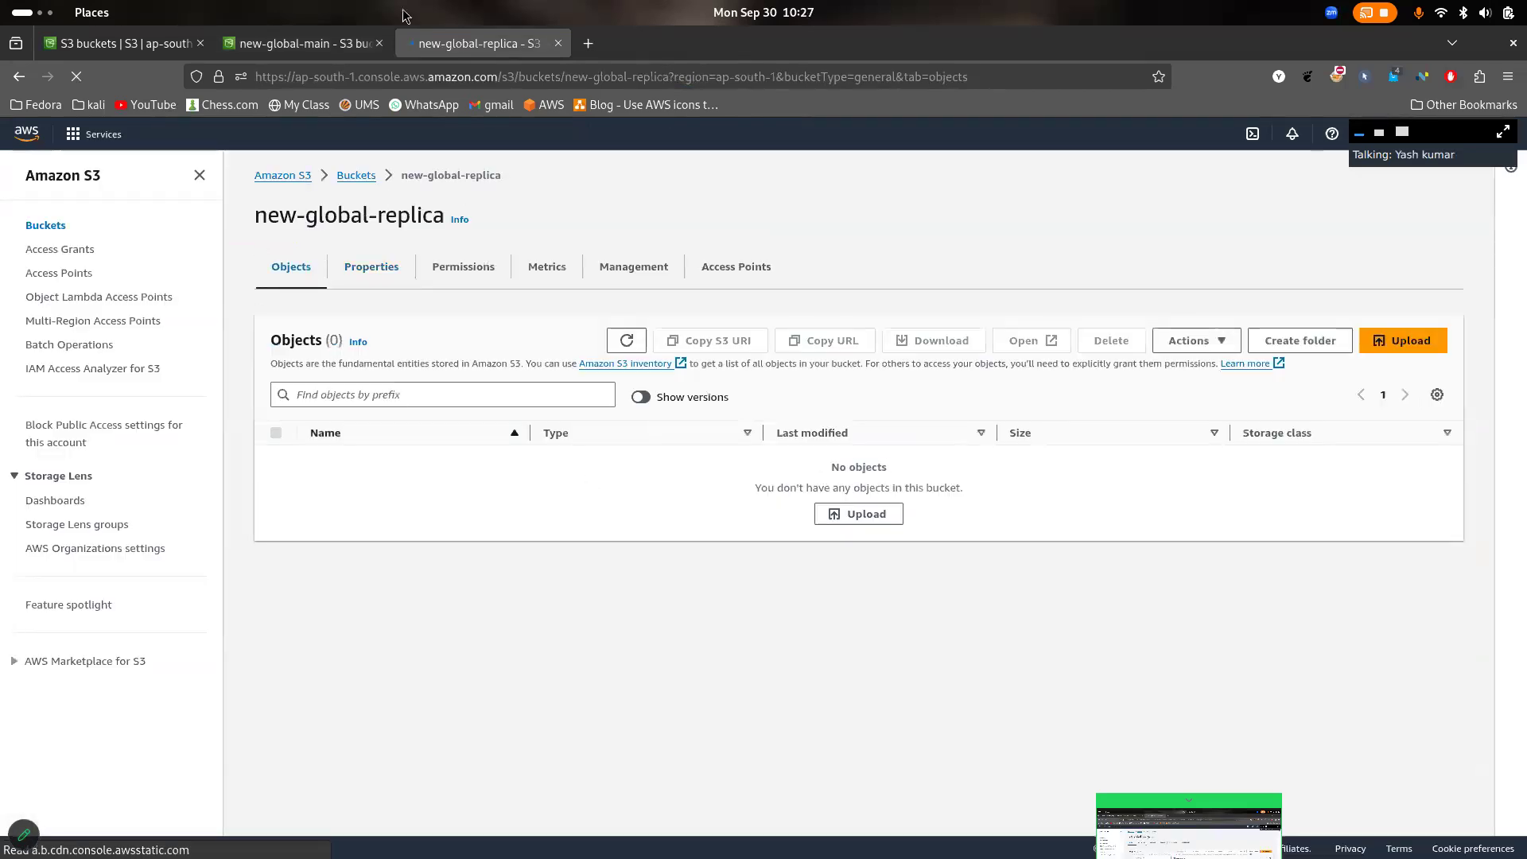
- Upload img2.jpg from the Pictures folder to the bucket new-global-main and close the upload status
{"action": "left_click", "coordinate": [318, 32]}
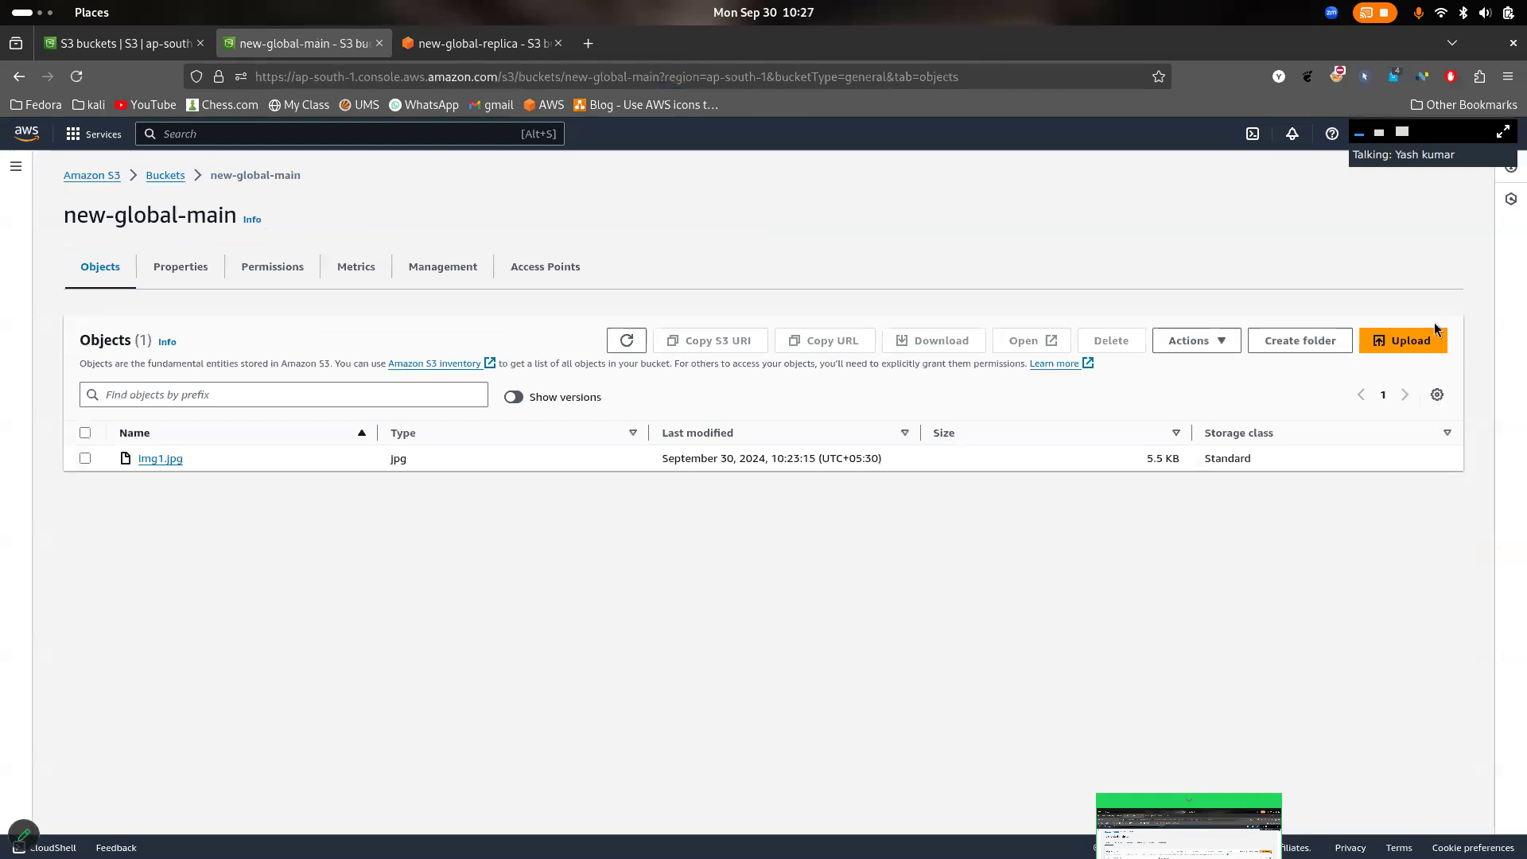
{"action": "left_click", "coordinate": [1428, 350]}
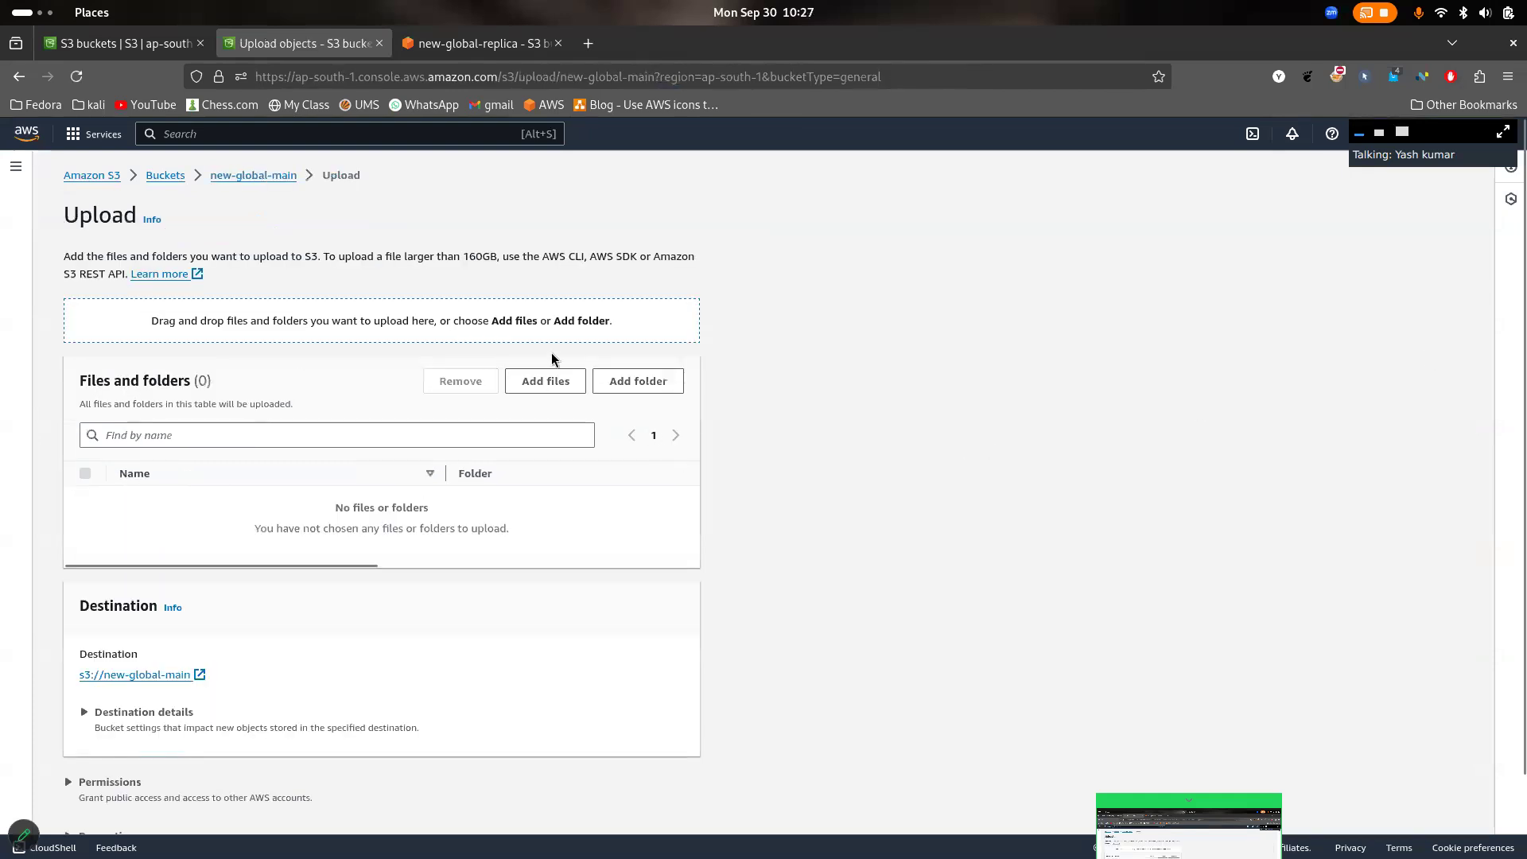
{"action": "left_click", "coordinate": [552, 383]}
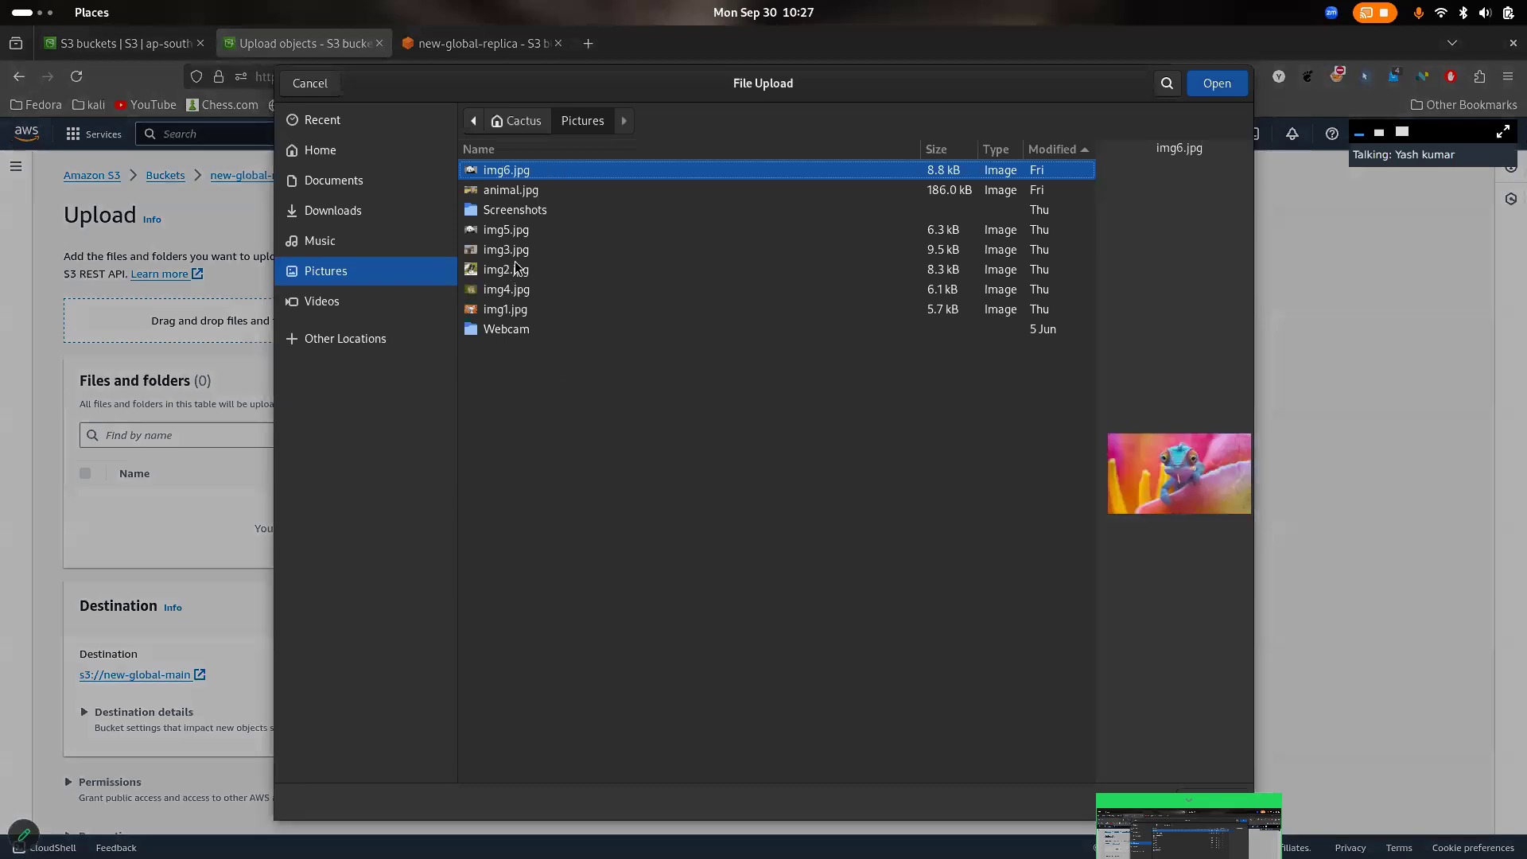
{"action": "left_click", "coordinate": [517, 269]}
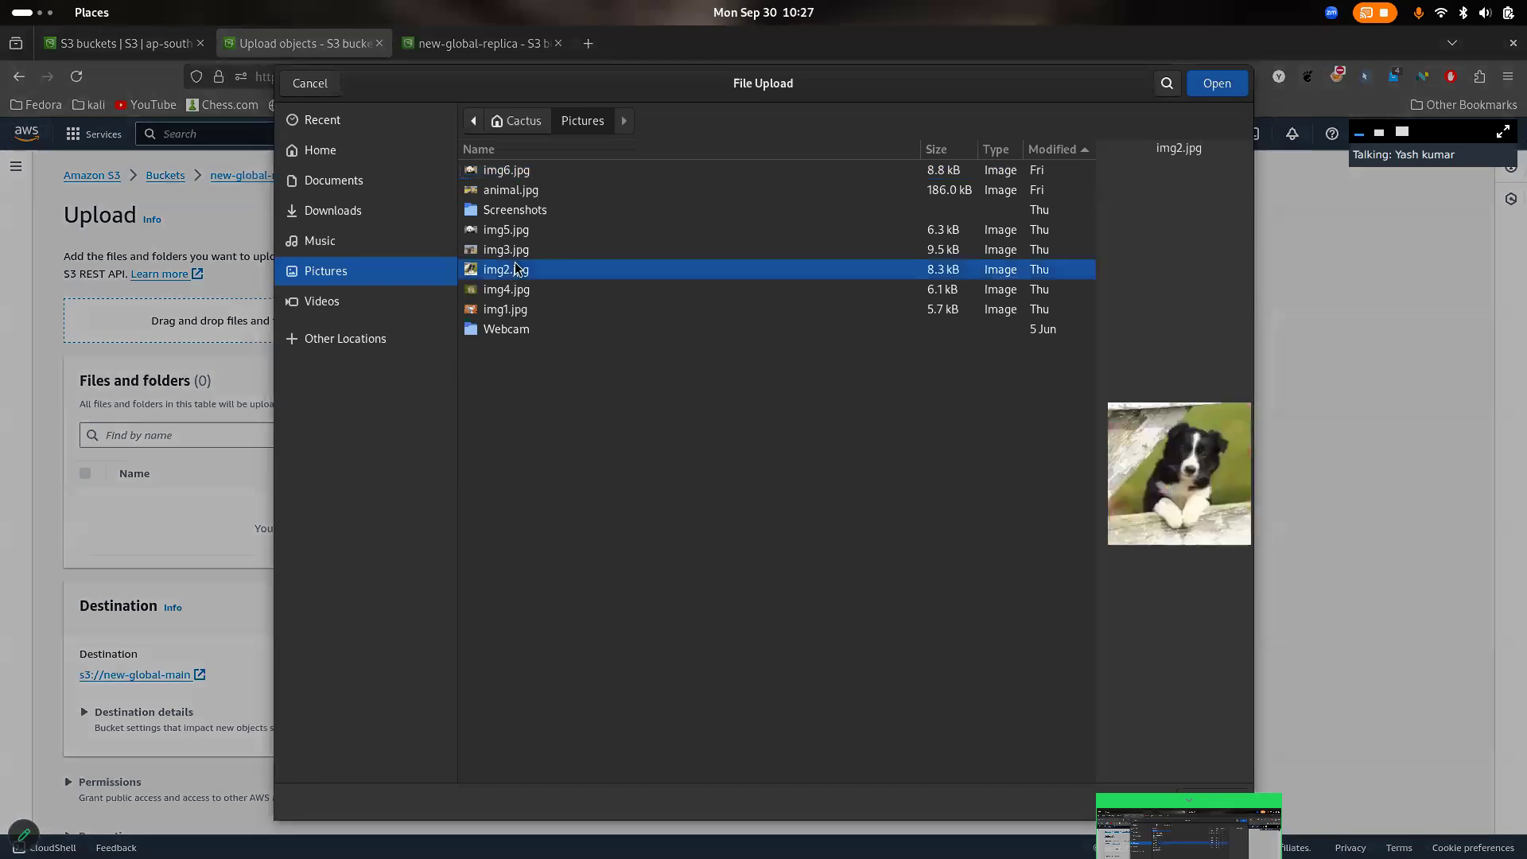
{"action": "left_click", "coordinate": [1217, 83]}
{"action": "scroll", "coordinate": [696, 280], "scroll_direction": "down", "scroll_amount": 1}
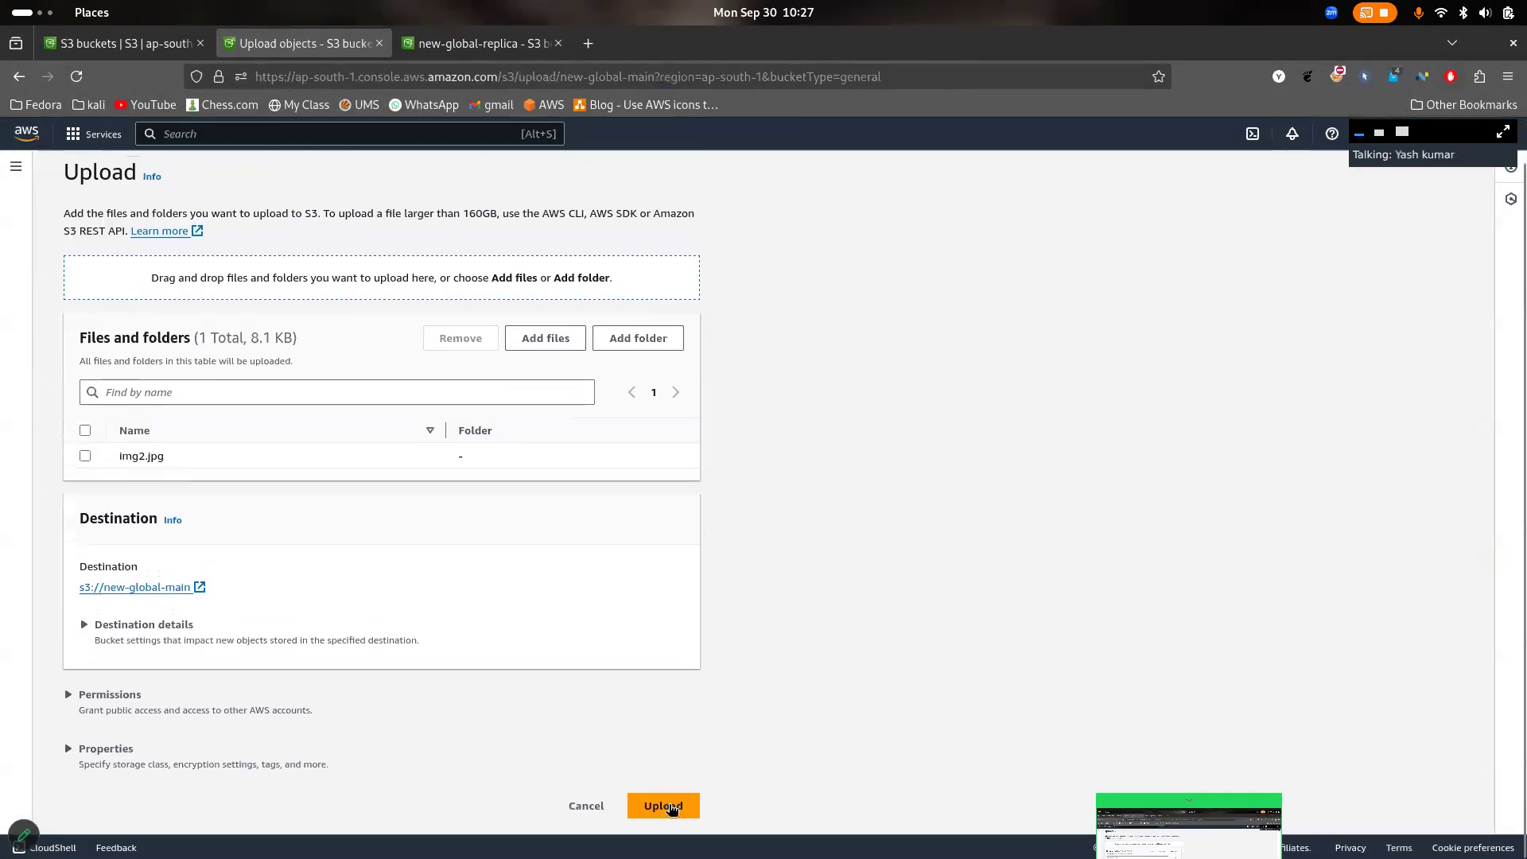
{"action": "left_click", "coordinate": [671, 807]}
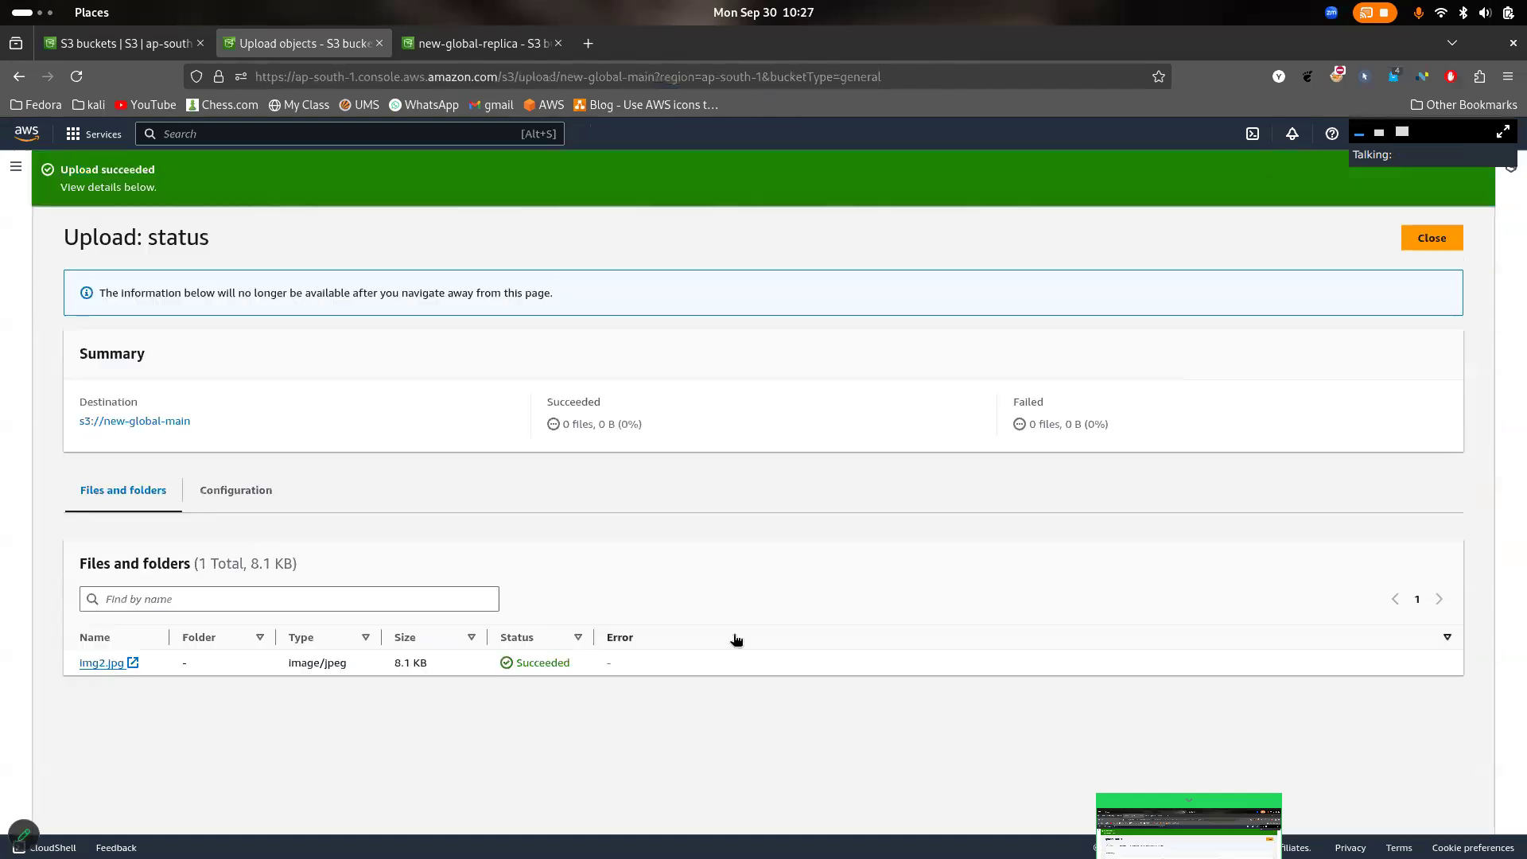
{"action": "left_click", "coordinate": [1431, 238]}
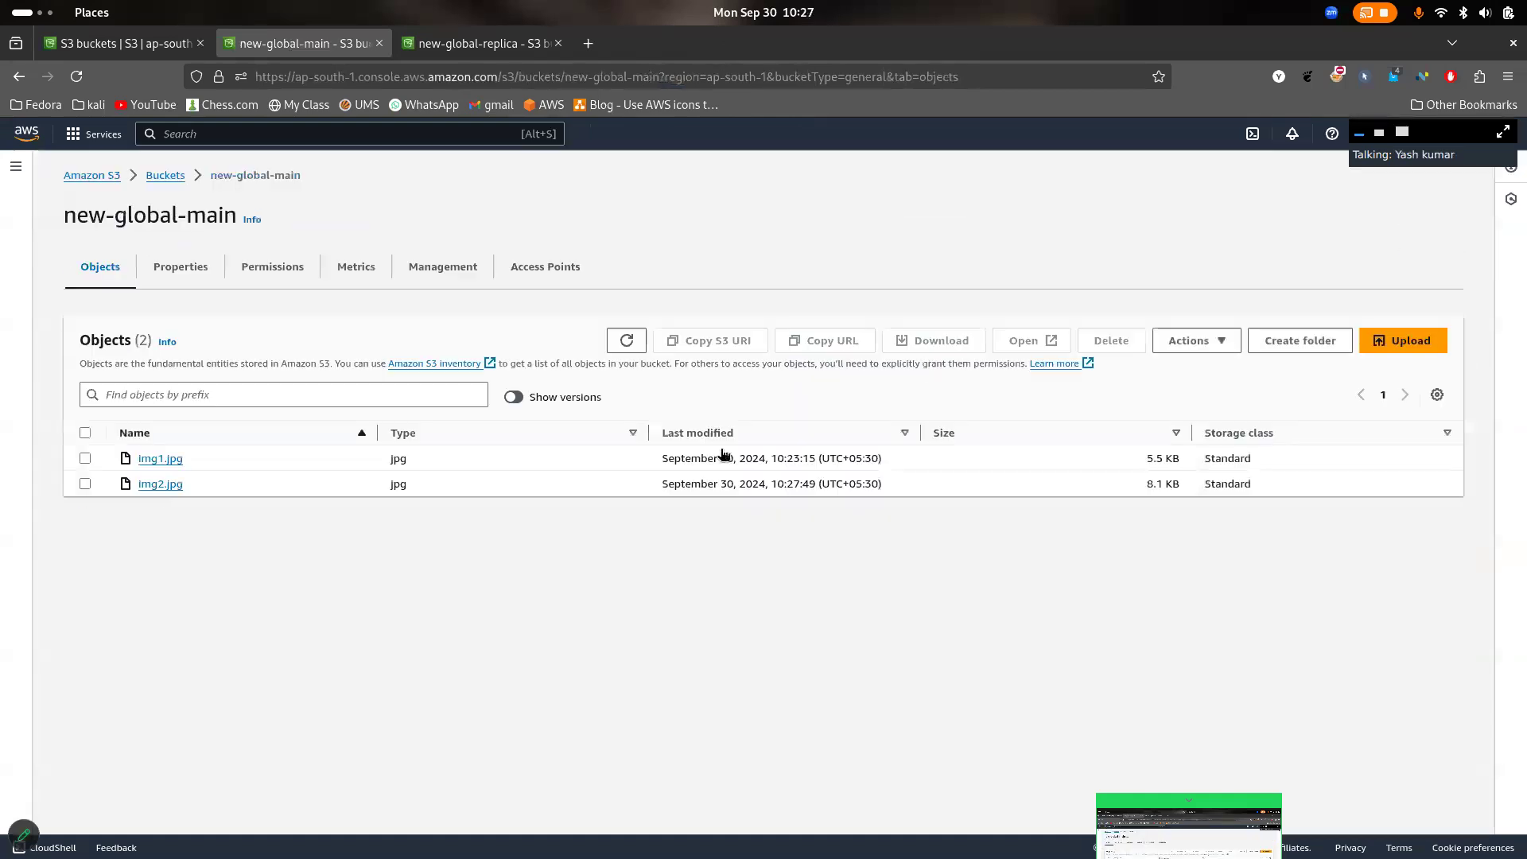
- Refresh the object list of new-global-replica to check for the replicated img2.jpg
{"action": "left_click", "coordinate": [504, 46]}
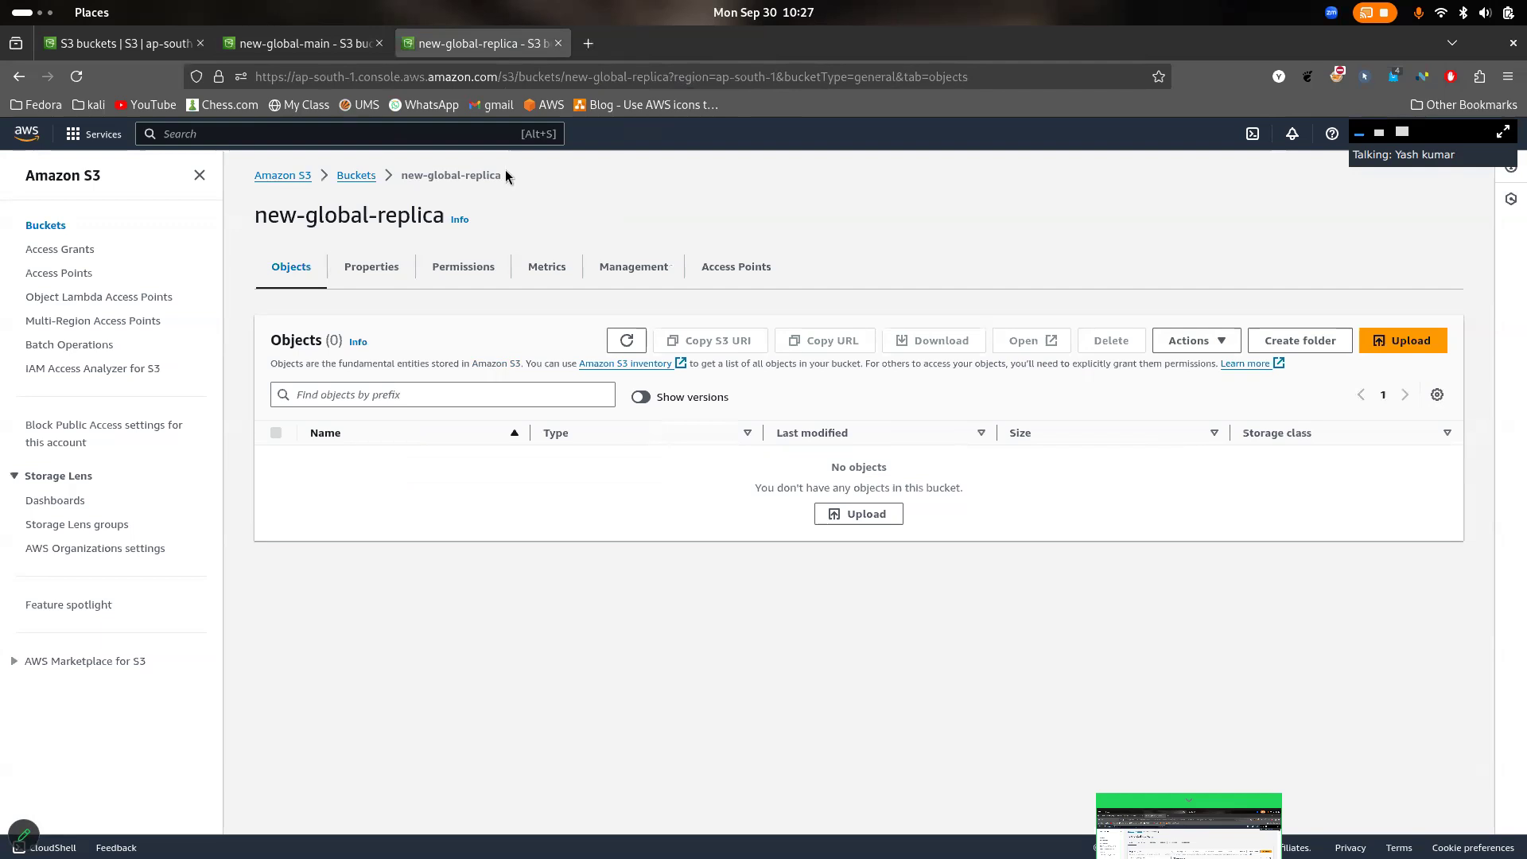
{"action": "left_click", "coordinate": [83, 78]}
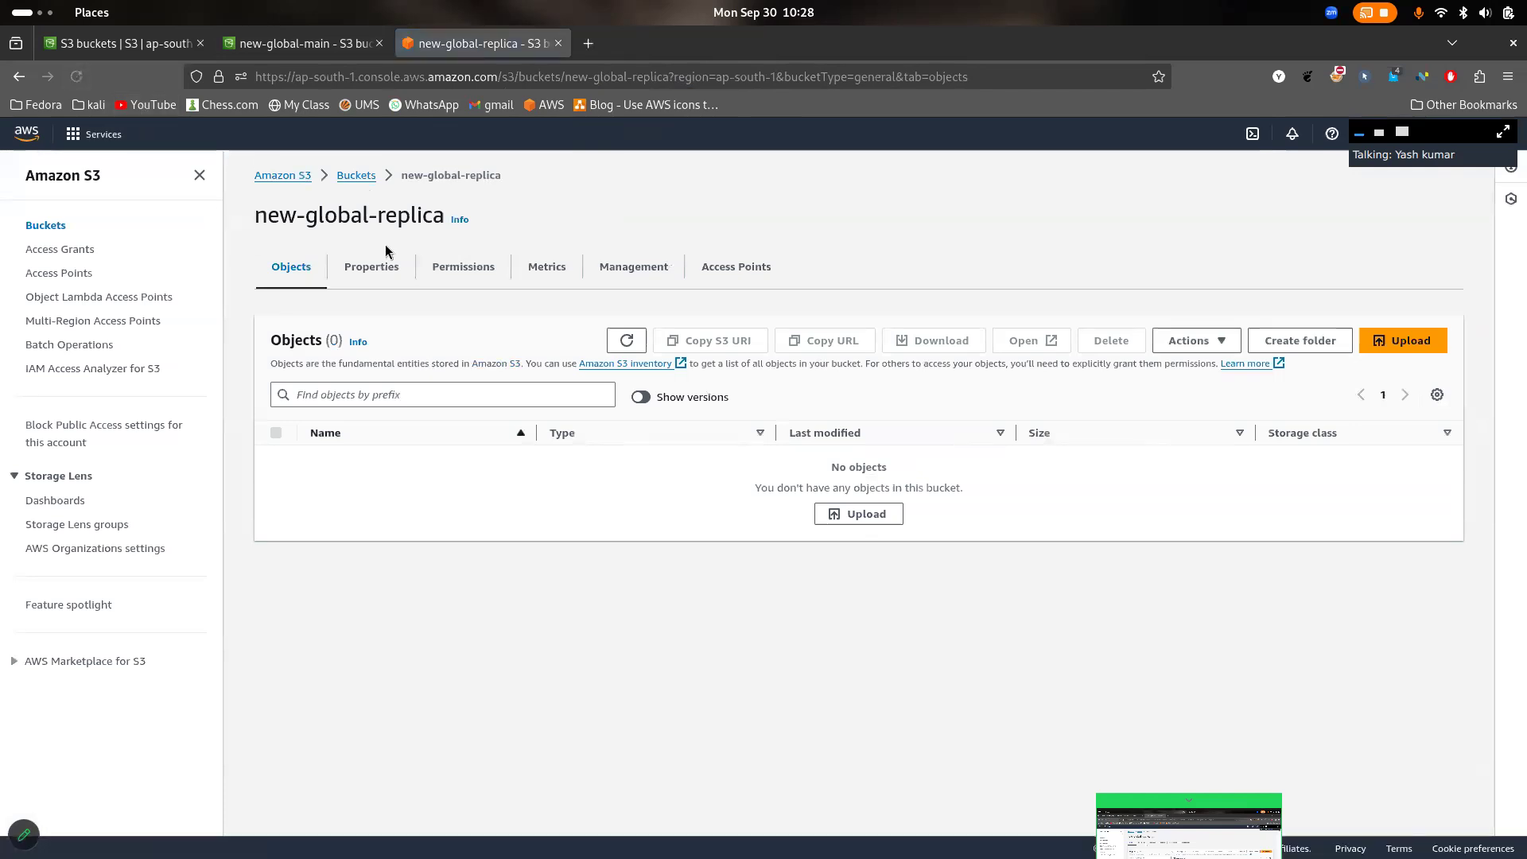
{"action": "left_click", "coordinate": [640, 344]}
{"action": "left_click", "coordinate": [642, 345]}
{"action": "left_click", "coordinate": [627, 340]}
{"action": "left_click", "coordinate": [626, 340]}
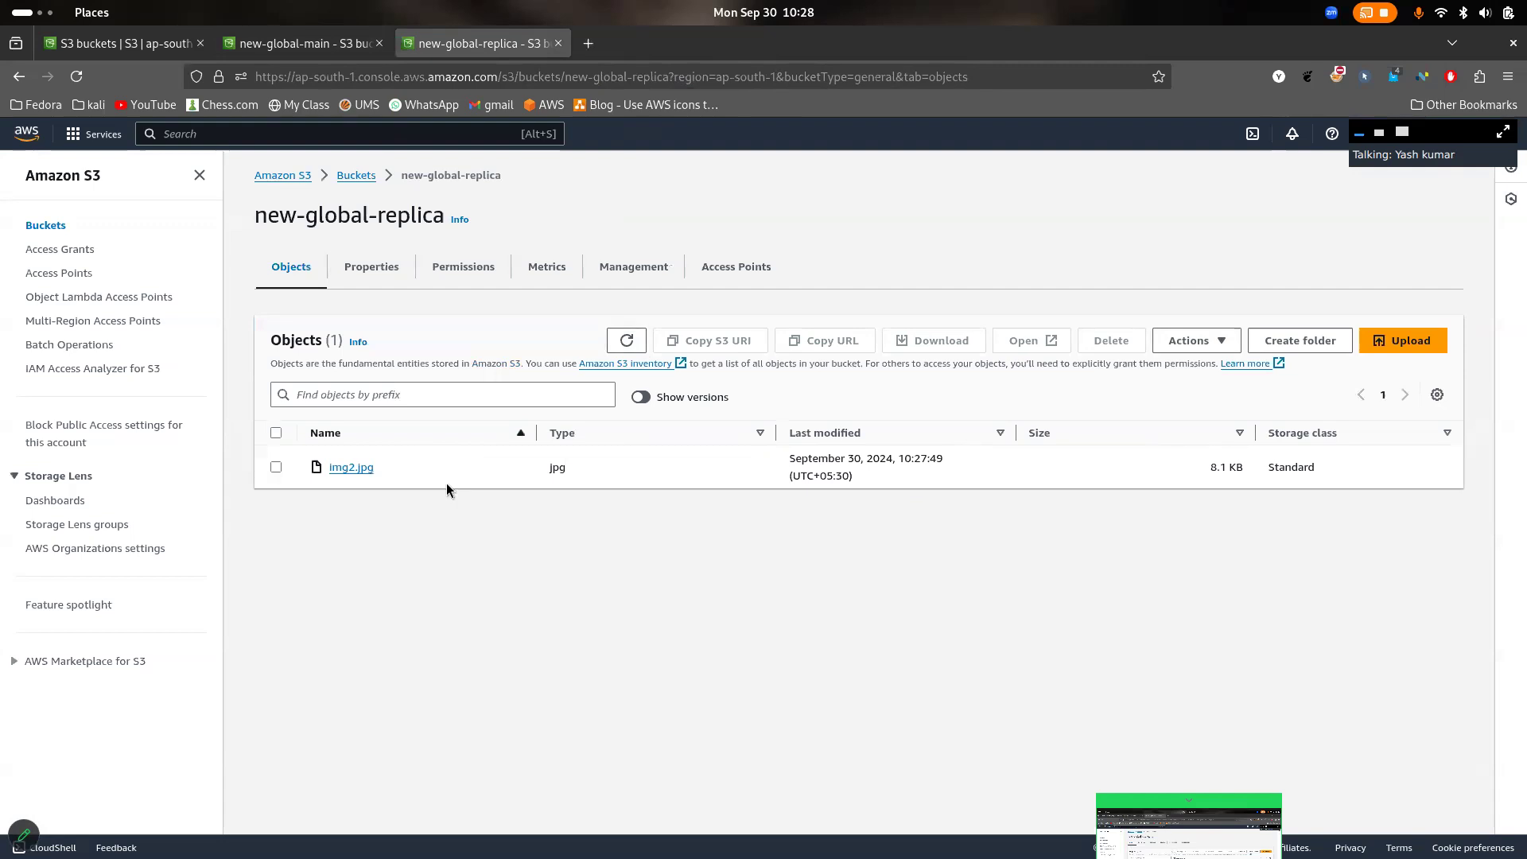
- Compare the object lists of new-global-main and new-global-replica
{"action": "left_click", "coordinate": [318, 46]}
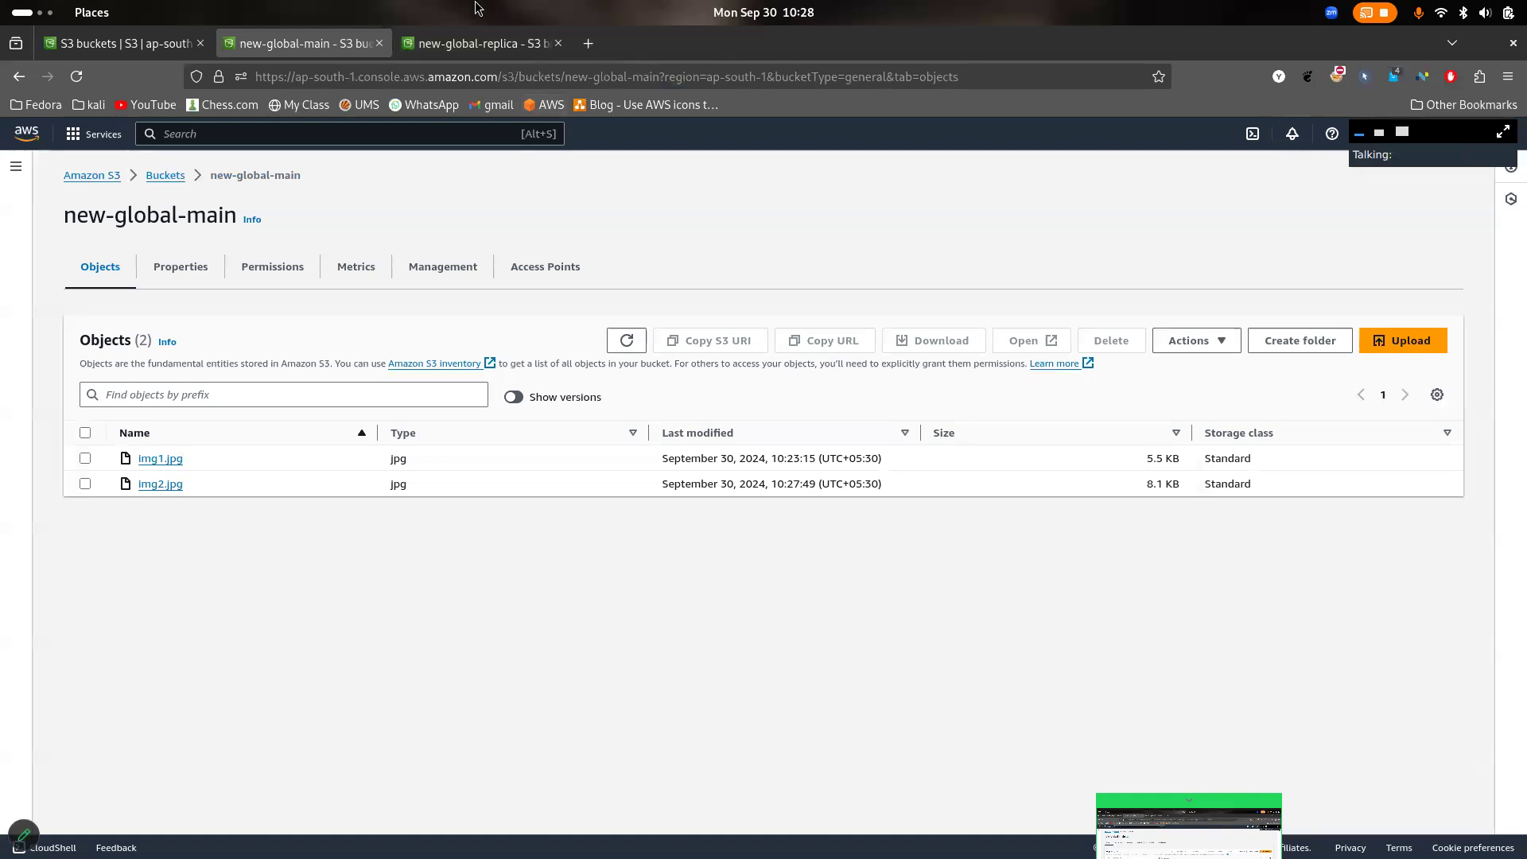
{"action": "left_click", "coordinate": [473, 52]}
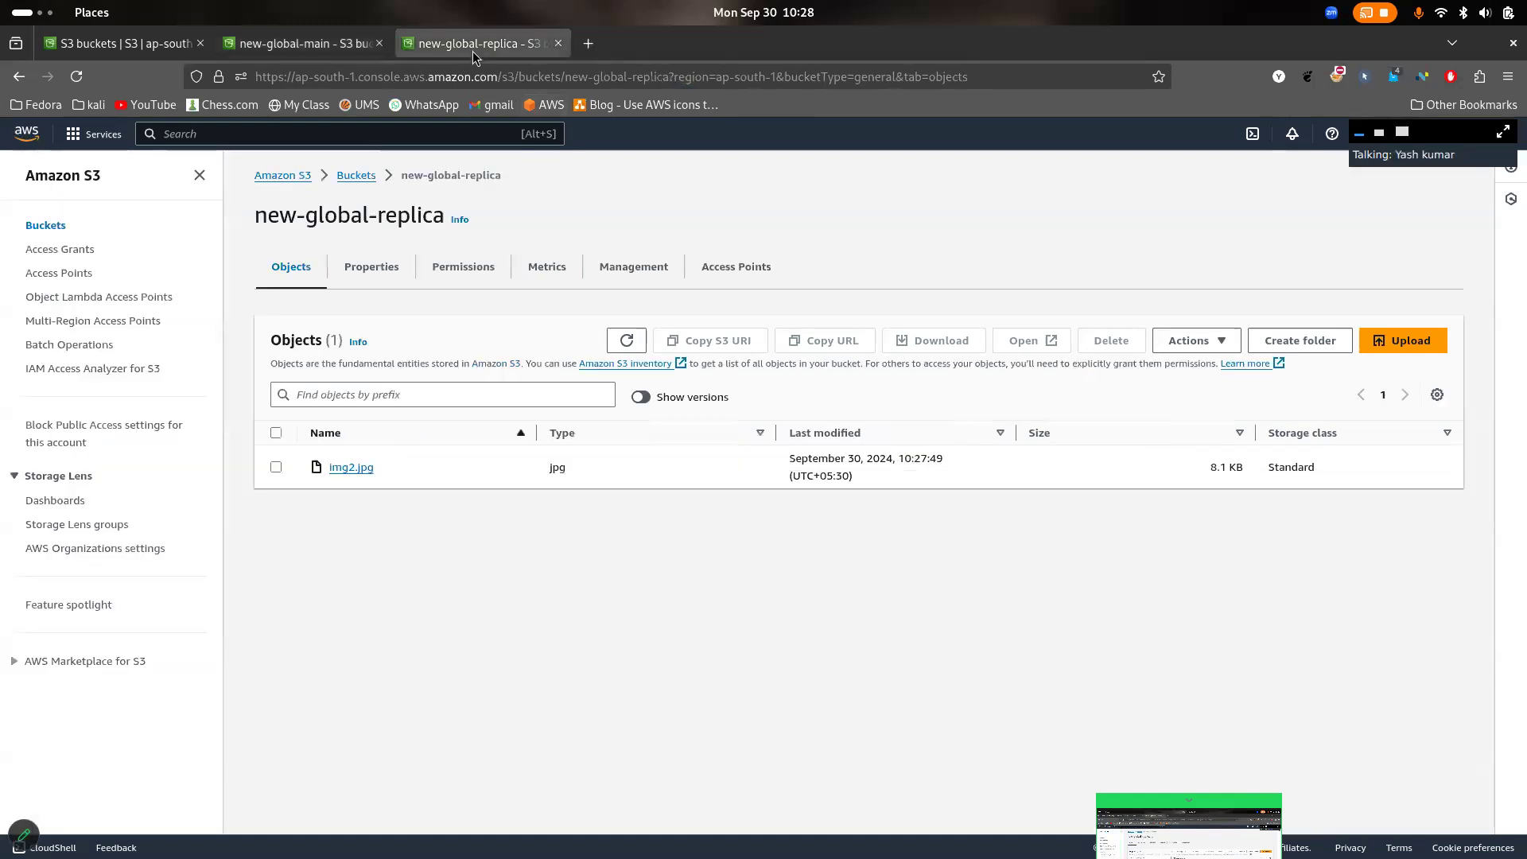
{"action": "left_click", "coordinate": [318, 43]}
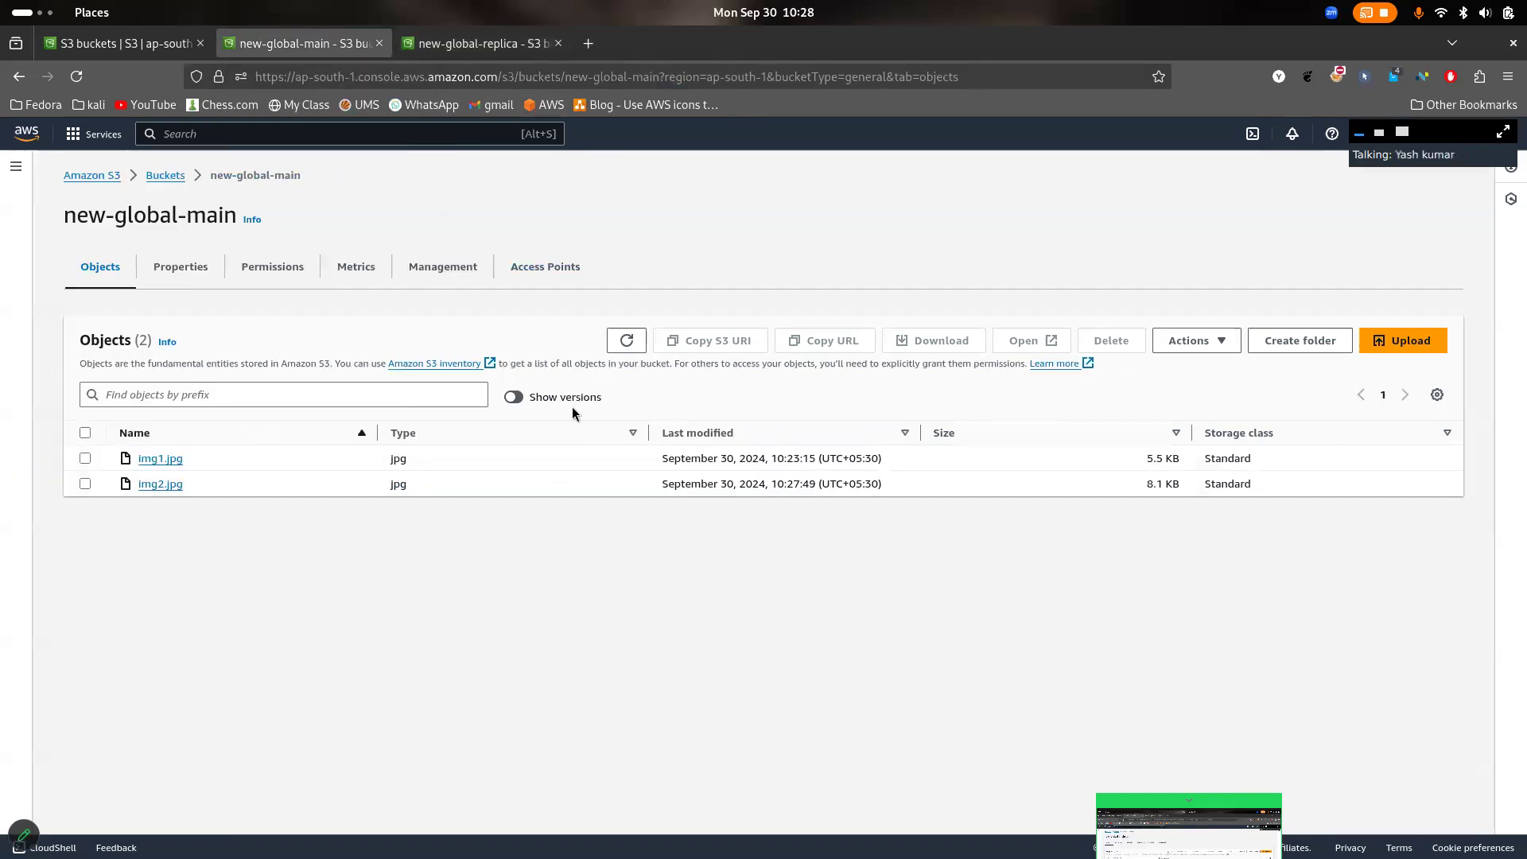
- Show object versions in new-global-main and new-global-replica, and compare the version IDs of img2.jpg
{"action": "left_click", "coordinate": [518, 395]}
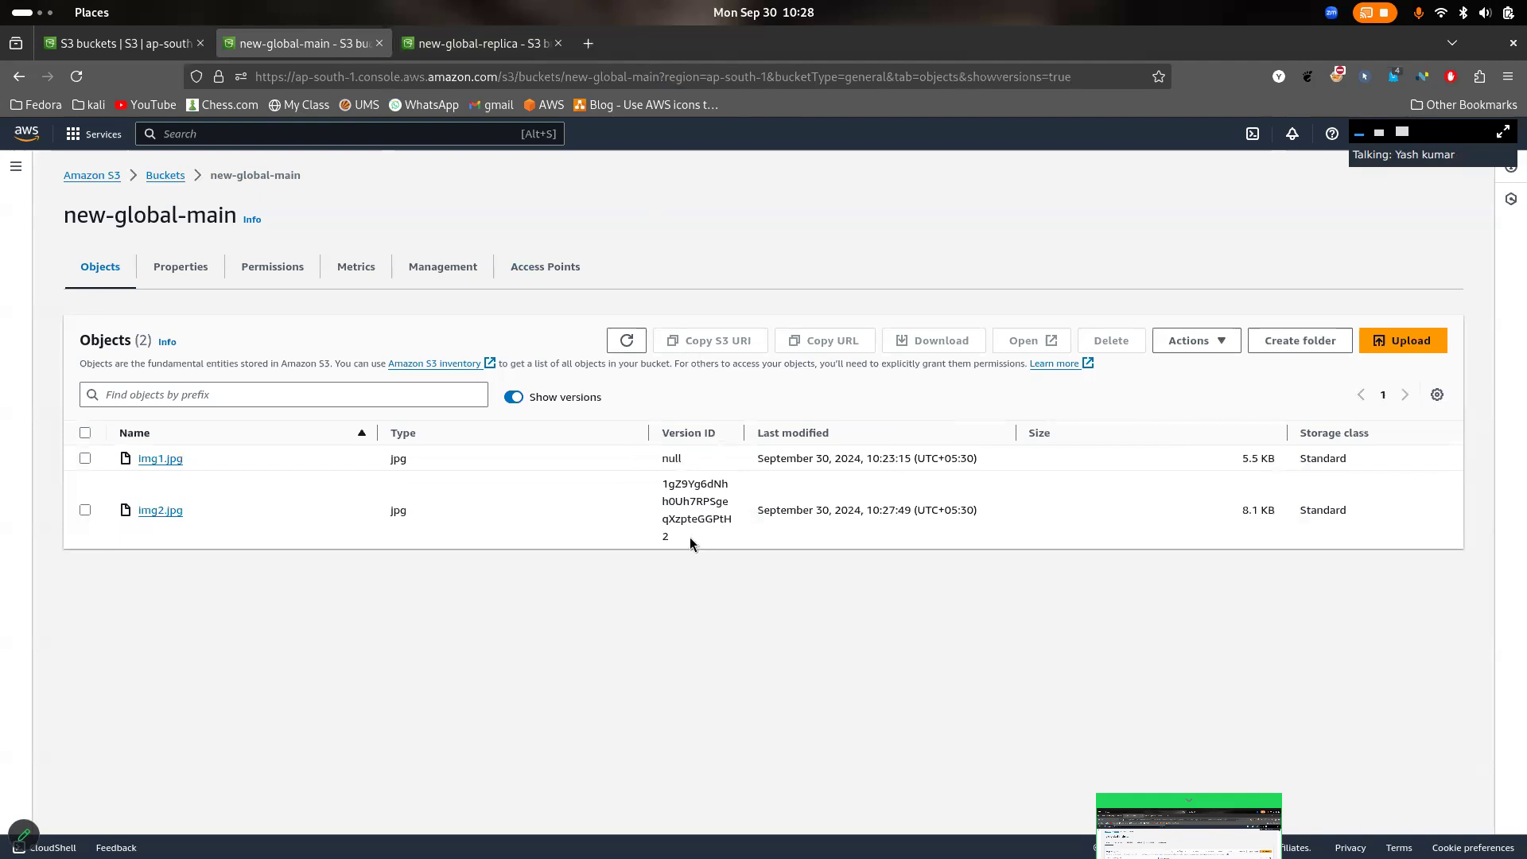
{"action": "left_click_drag", "start_coordinate": [690, 537], "coordinate": [656, 485]}
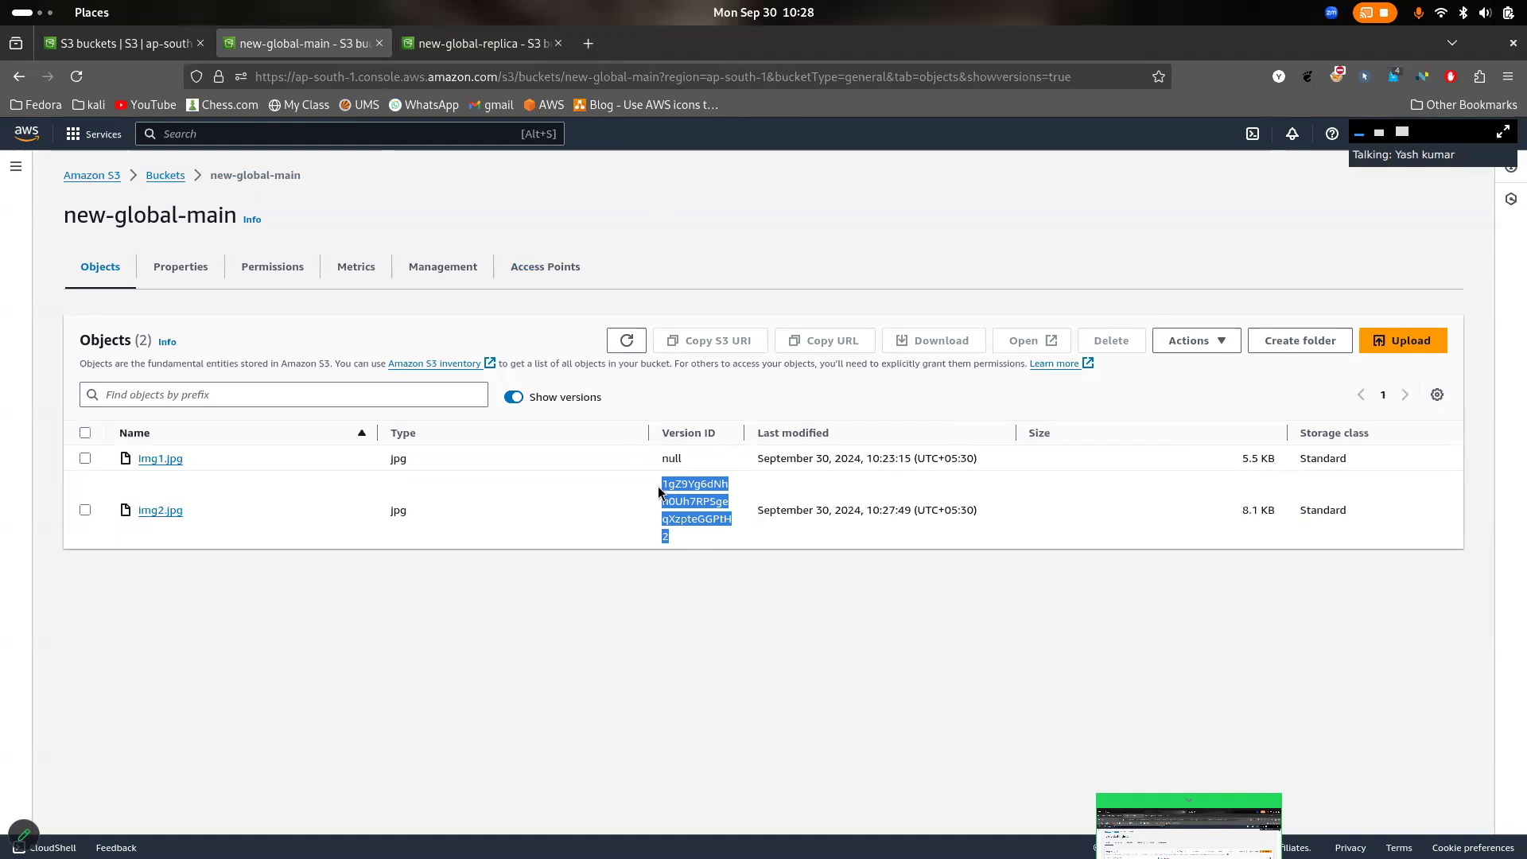
{"action": "left_click", "coordinate": [481, 44]}
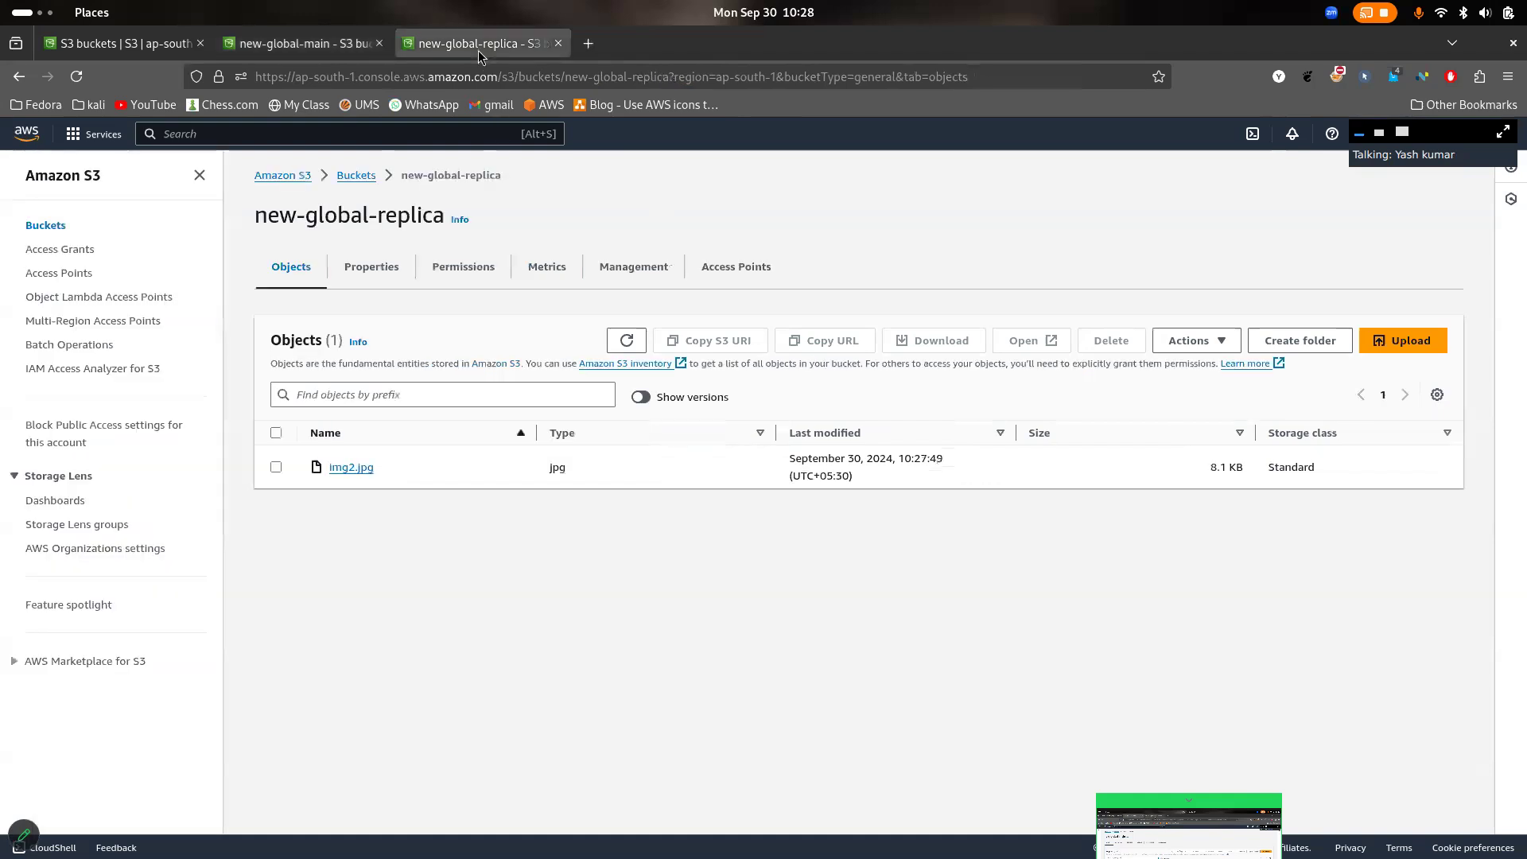
{"action": "left_click", "coordinate": [643, 397]}
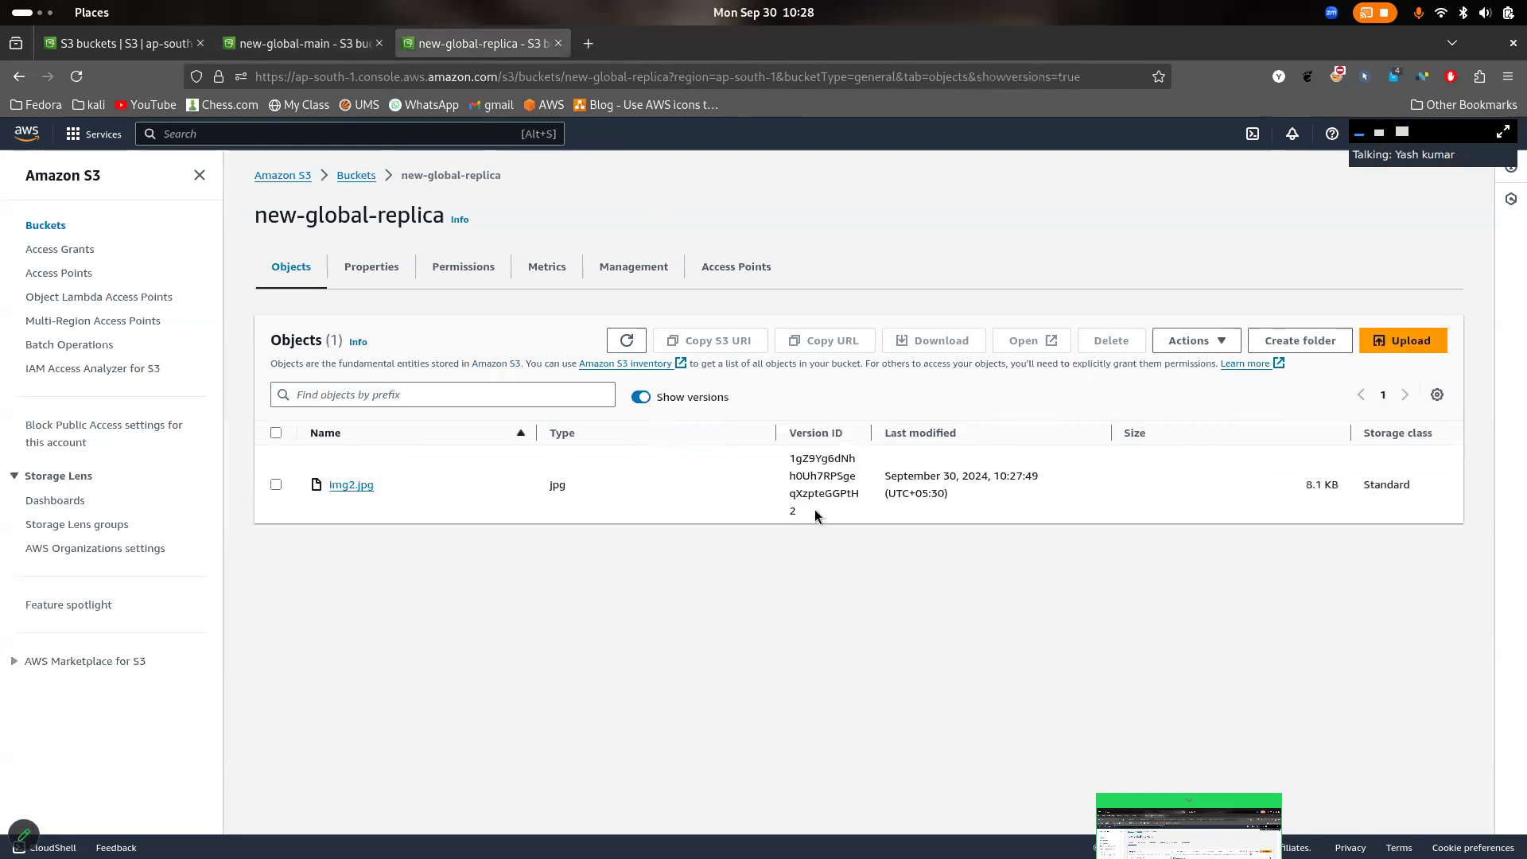
{"action": "left_click_drag", "start_coordinate": [815, 514], "coordinate": [786, 459]}
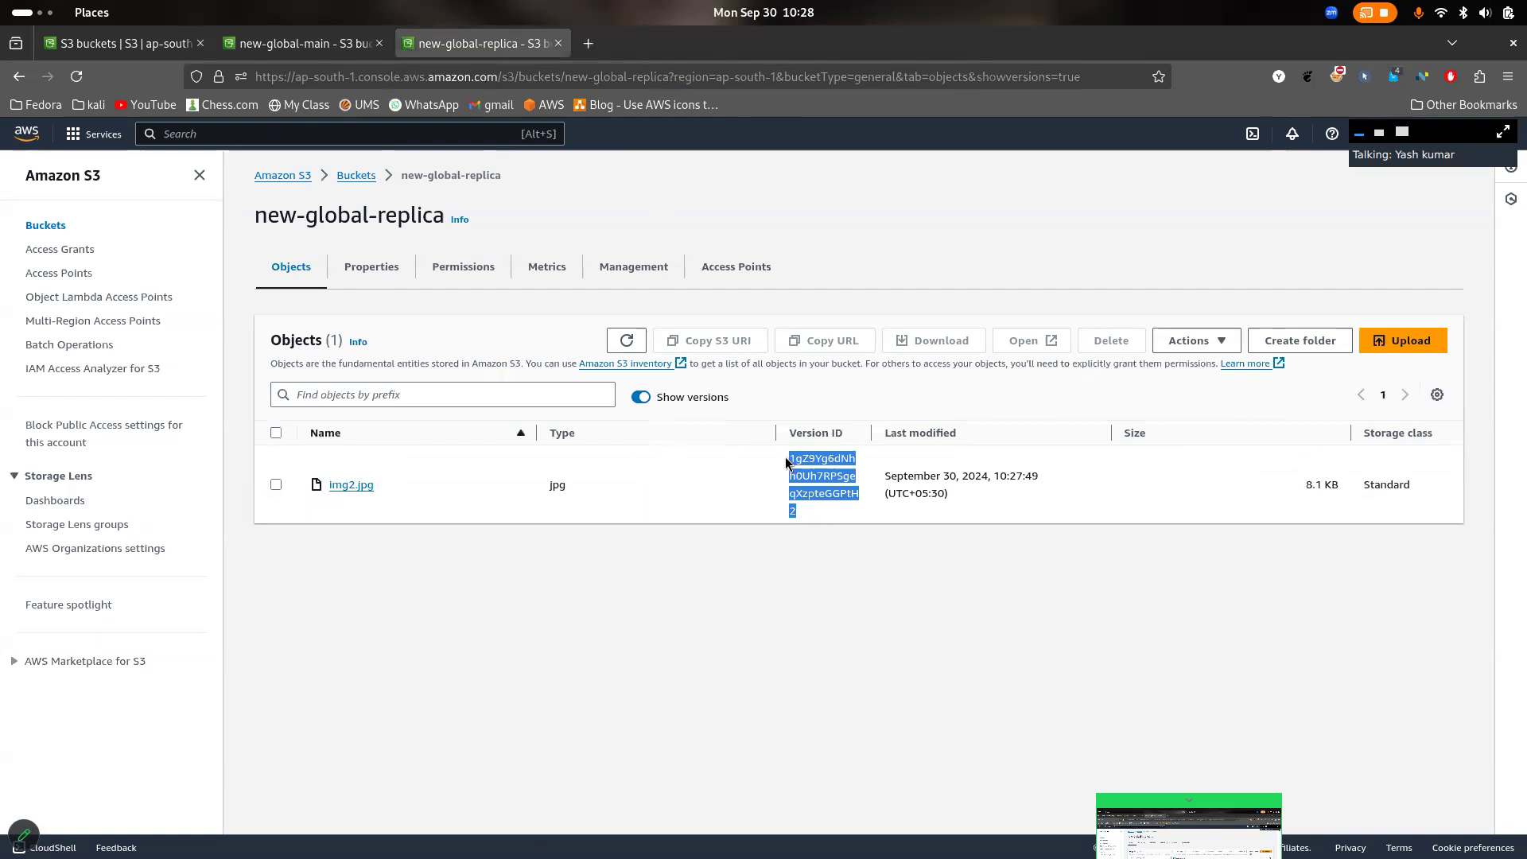
{"action": "left_click", "coordinate": [282, 41]}
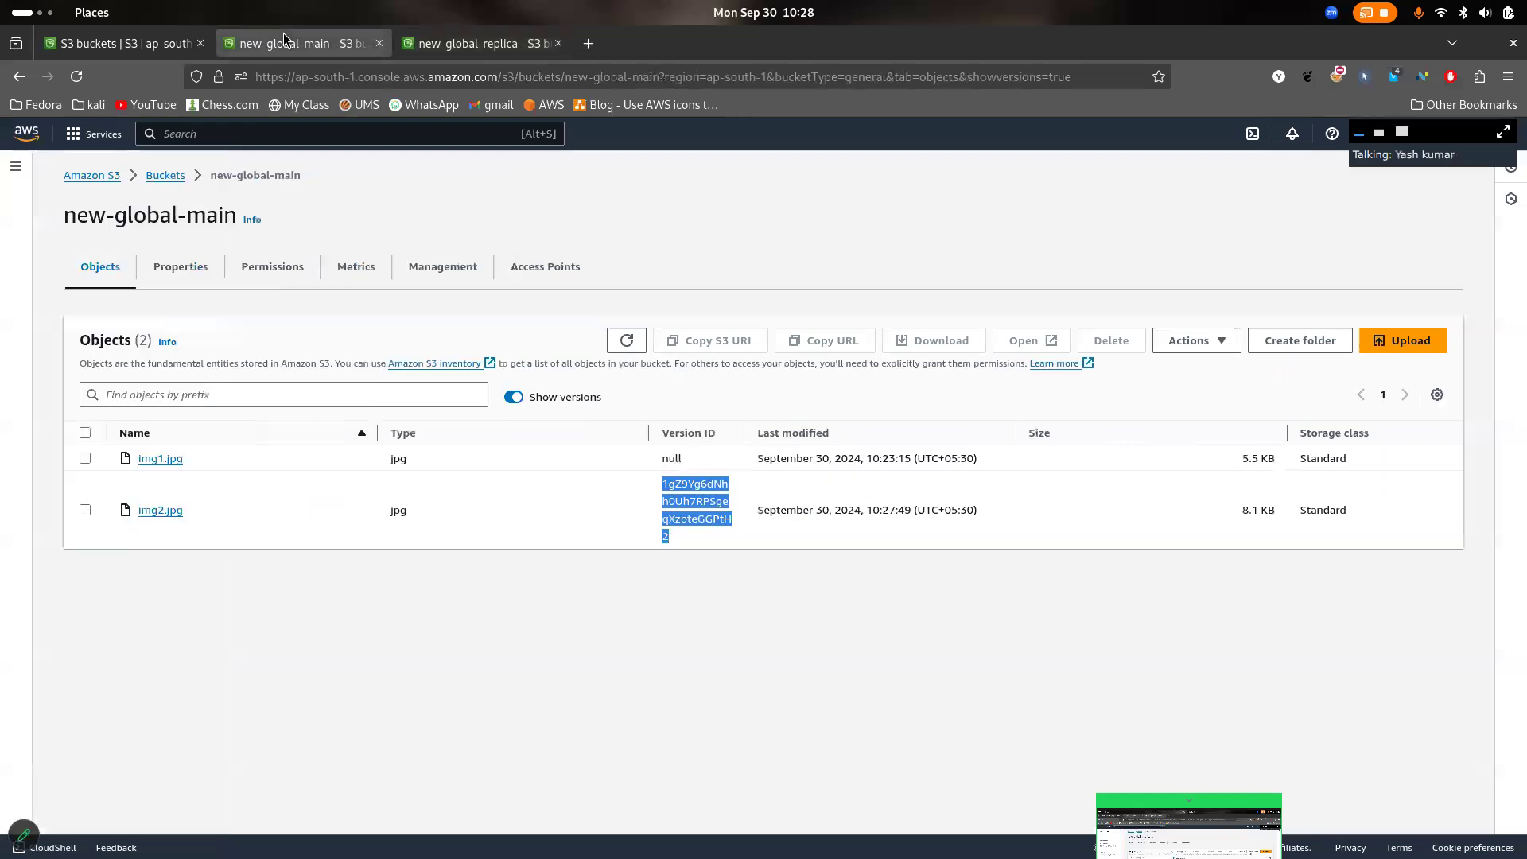
{"action": "left_click", "coordinate": [716, 577]}
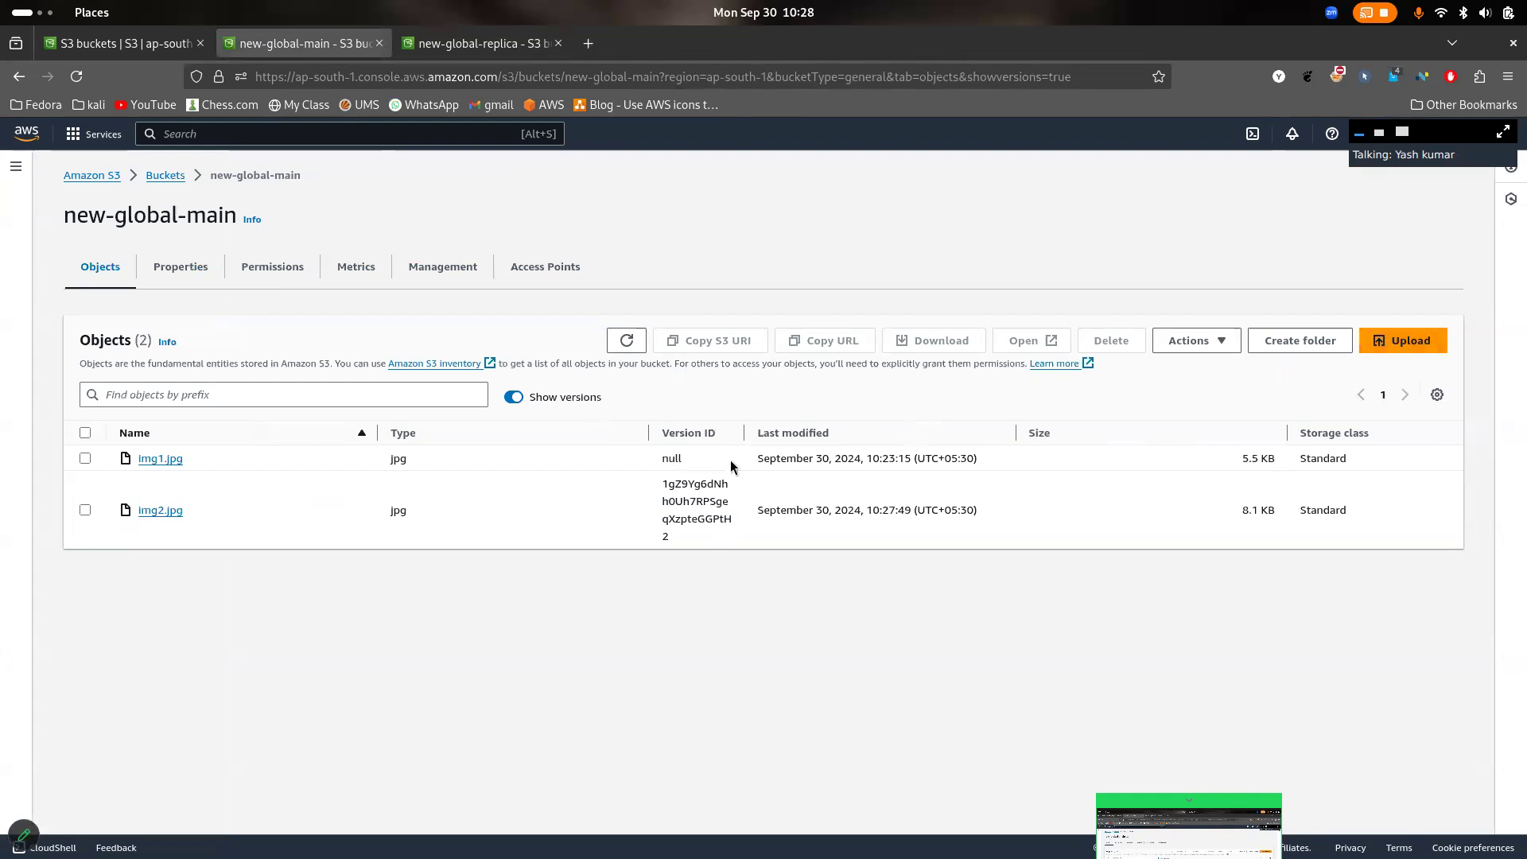
{"action": "left_click", "coordinate": [86, 510]}
{"action": "left_click", "coordinate": [85, 510]}
- Upload img3.jpg and img4.jpg from the Pictures folder to the bucket new-global-main and close the upload status
{"action": "left_click", "coordinate": [1403, 341]}
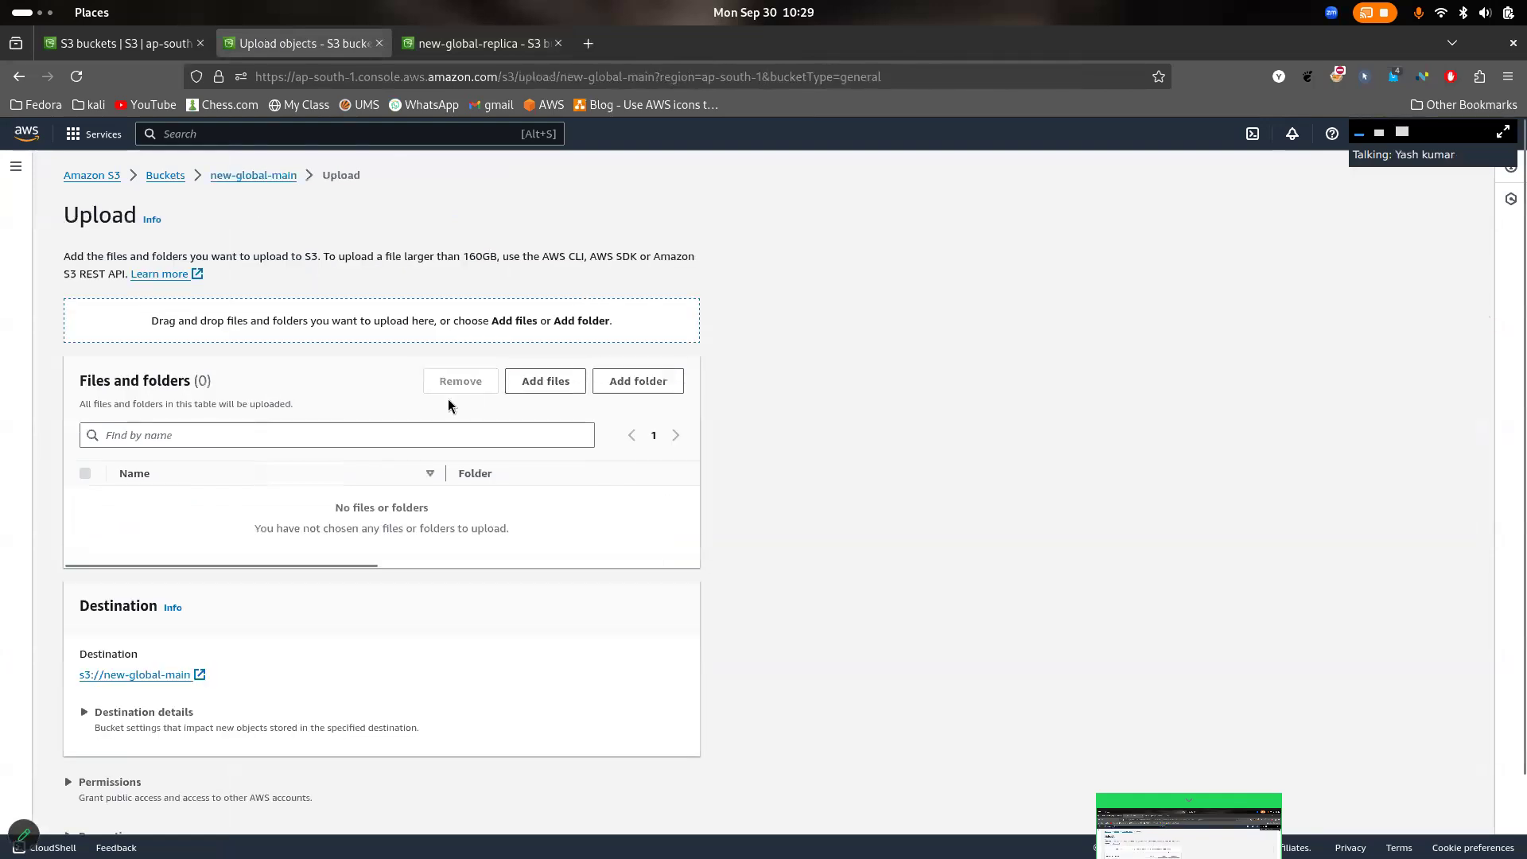
{"action": "left_click", "coordinate": [564, 382]}
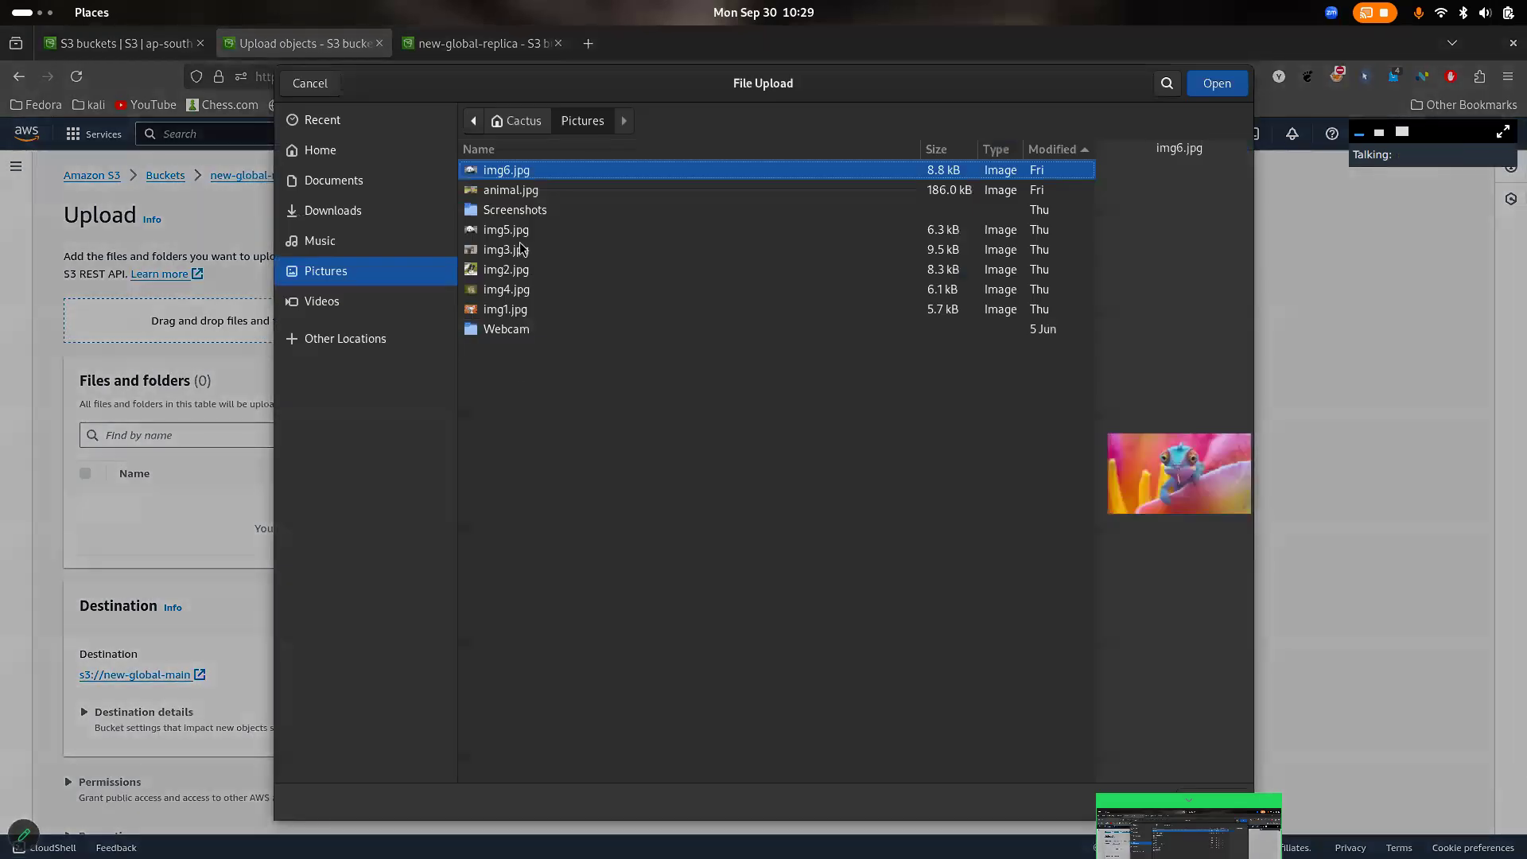
{"action": "left_click", "coordinate": [521, 248]}
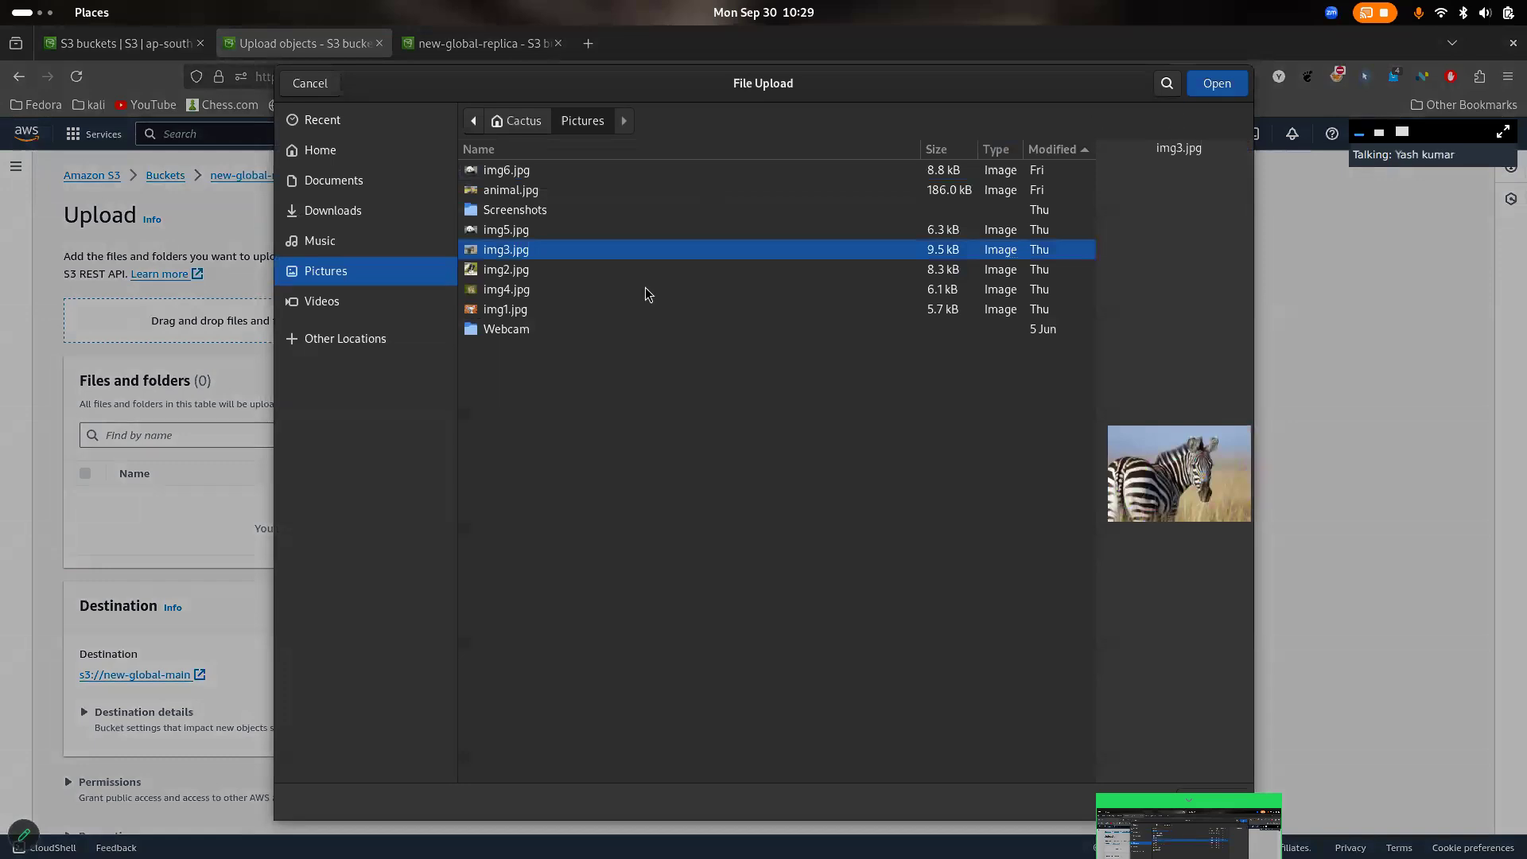
{"action": "left_click", "coordinate": [528, 291], "text": "ctrl"}
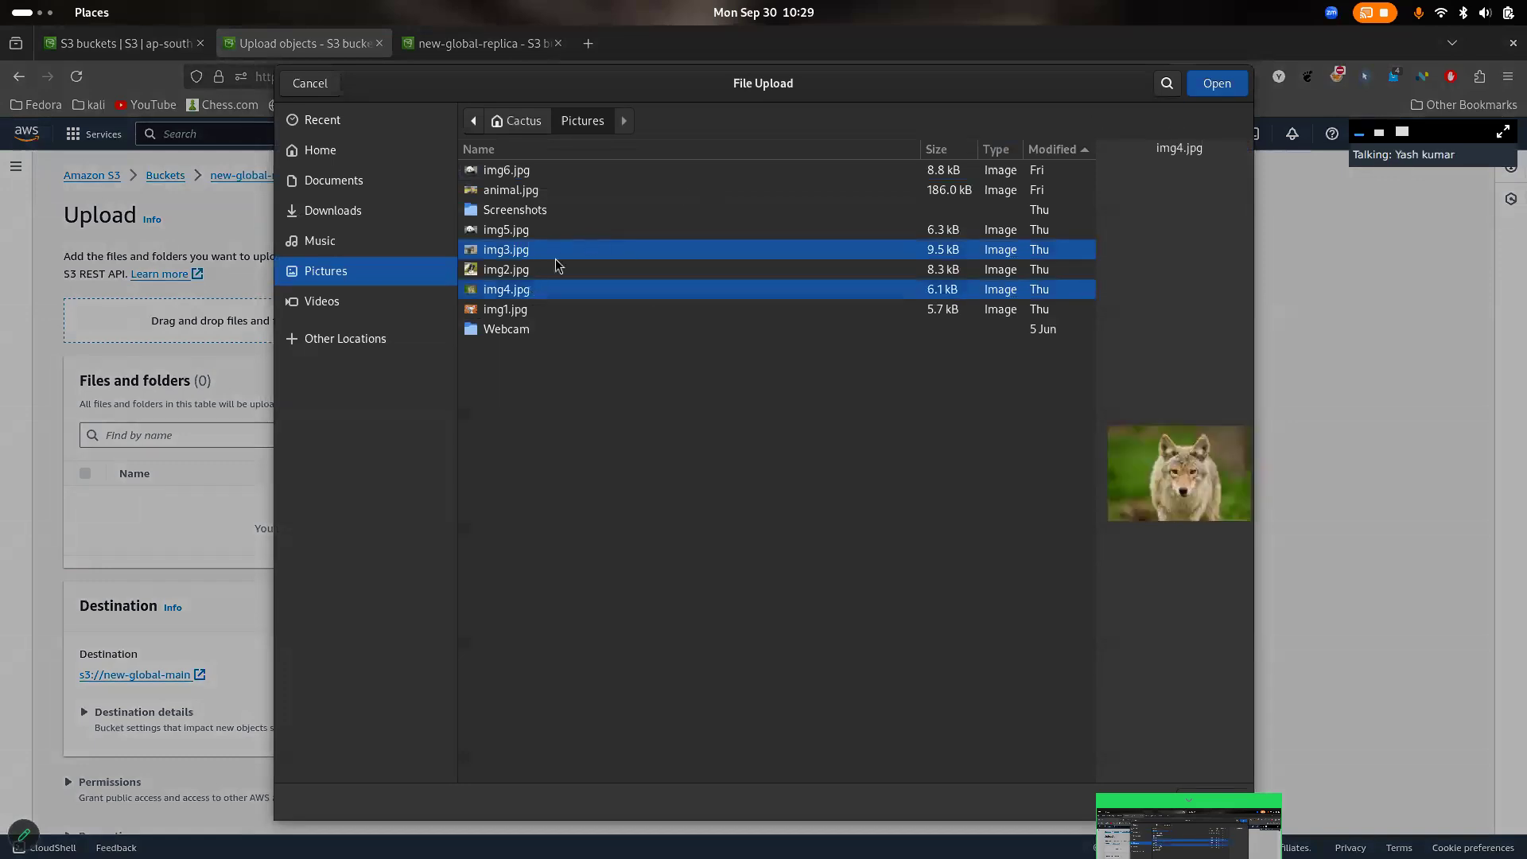
{"action": "left_click", "coordinate": [1226, 83]}
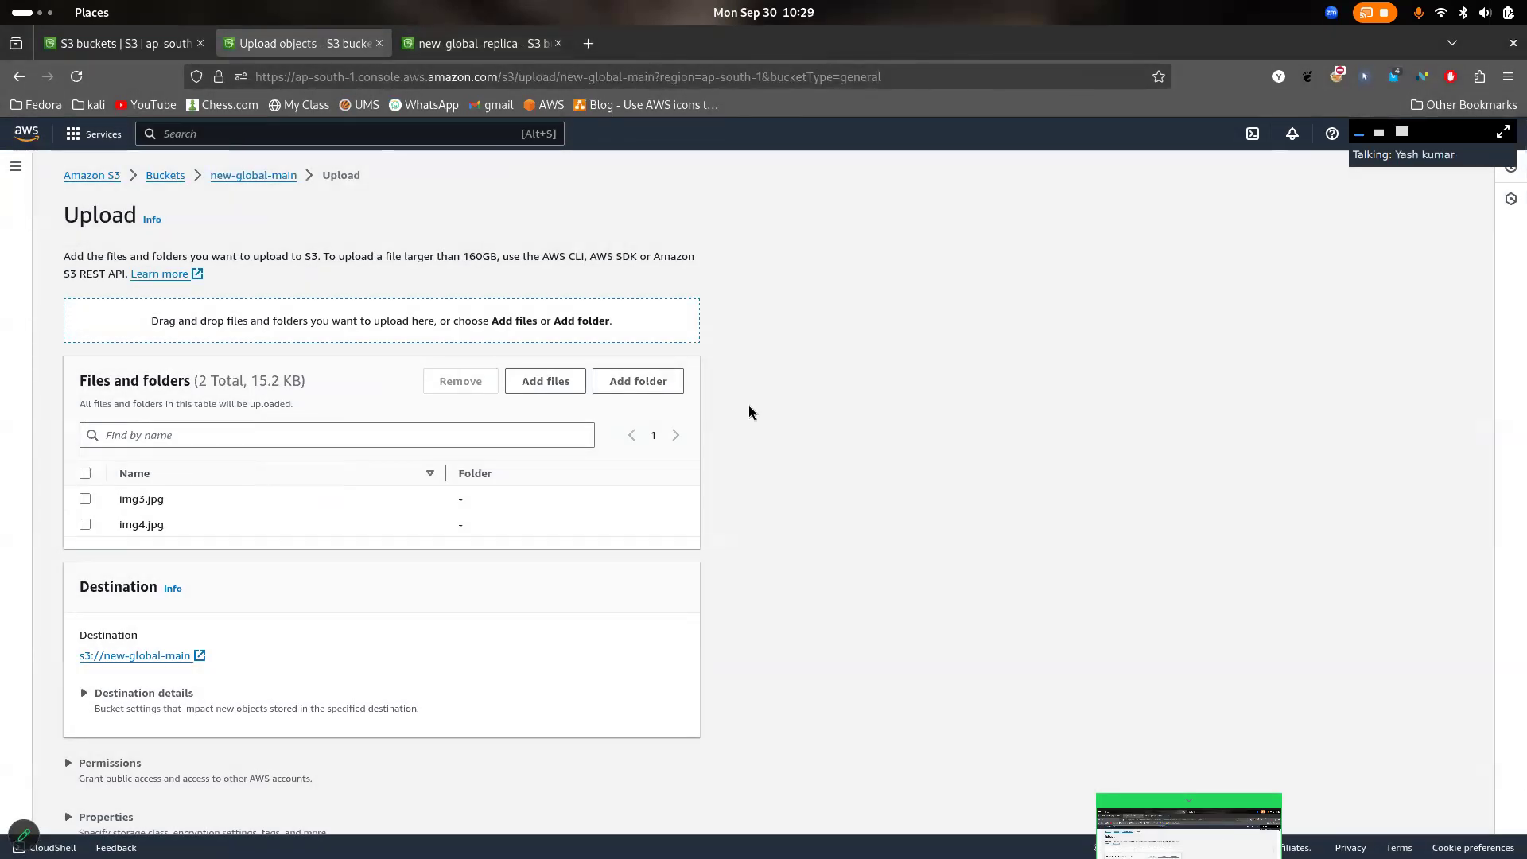
{"action": "scroll", "coordinate": [878, 448], "scroll_direction": "down", "scroll_amount": 2}
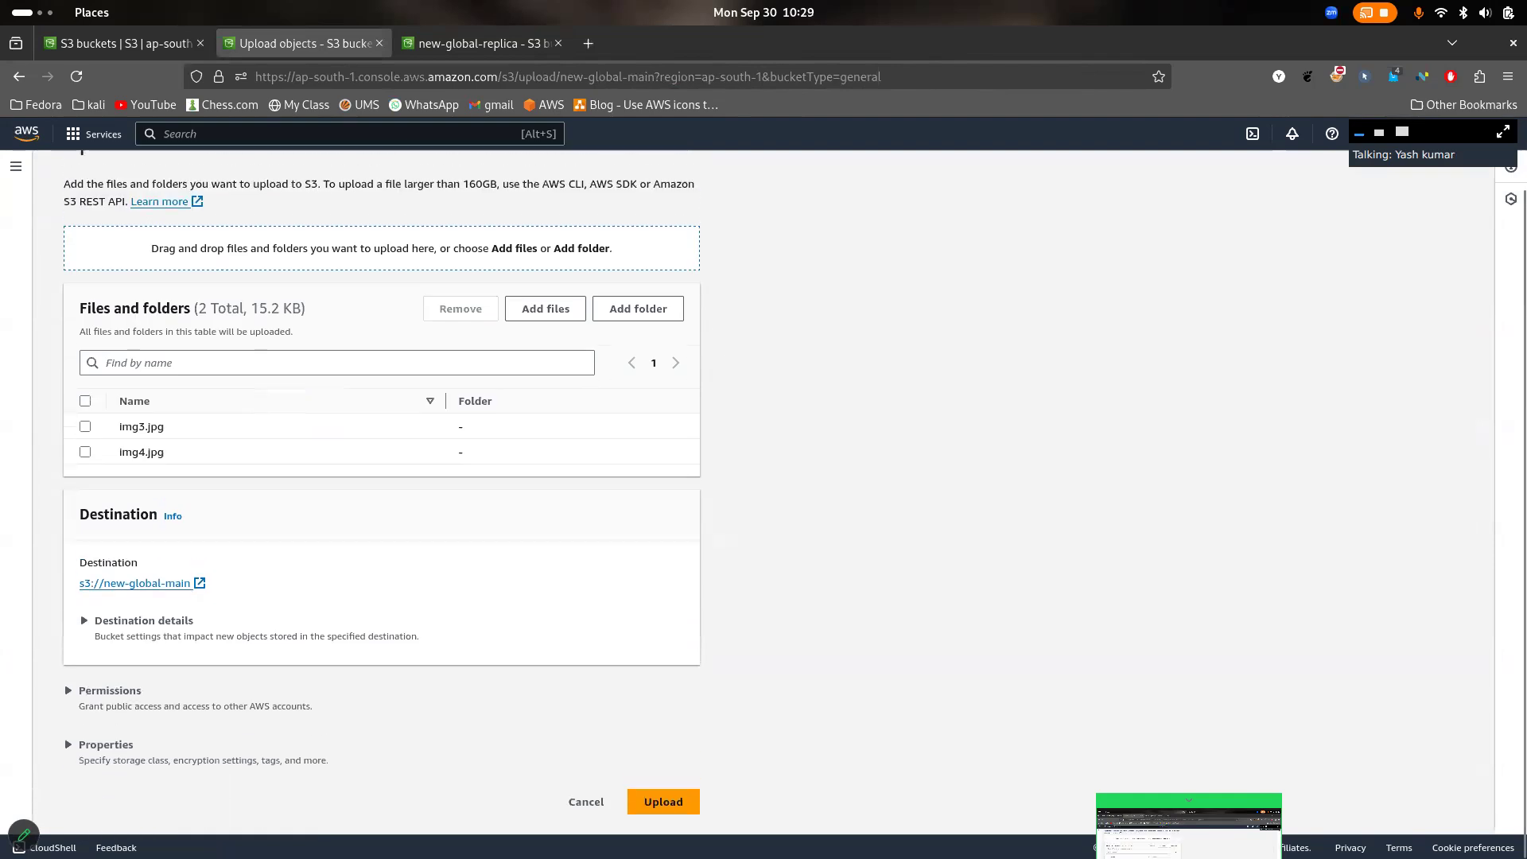
{"action": "left_click", "coordinate": [670, 808]}
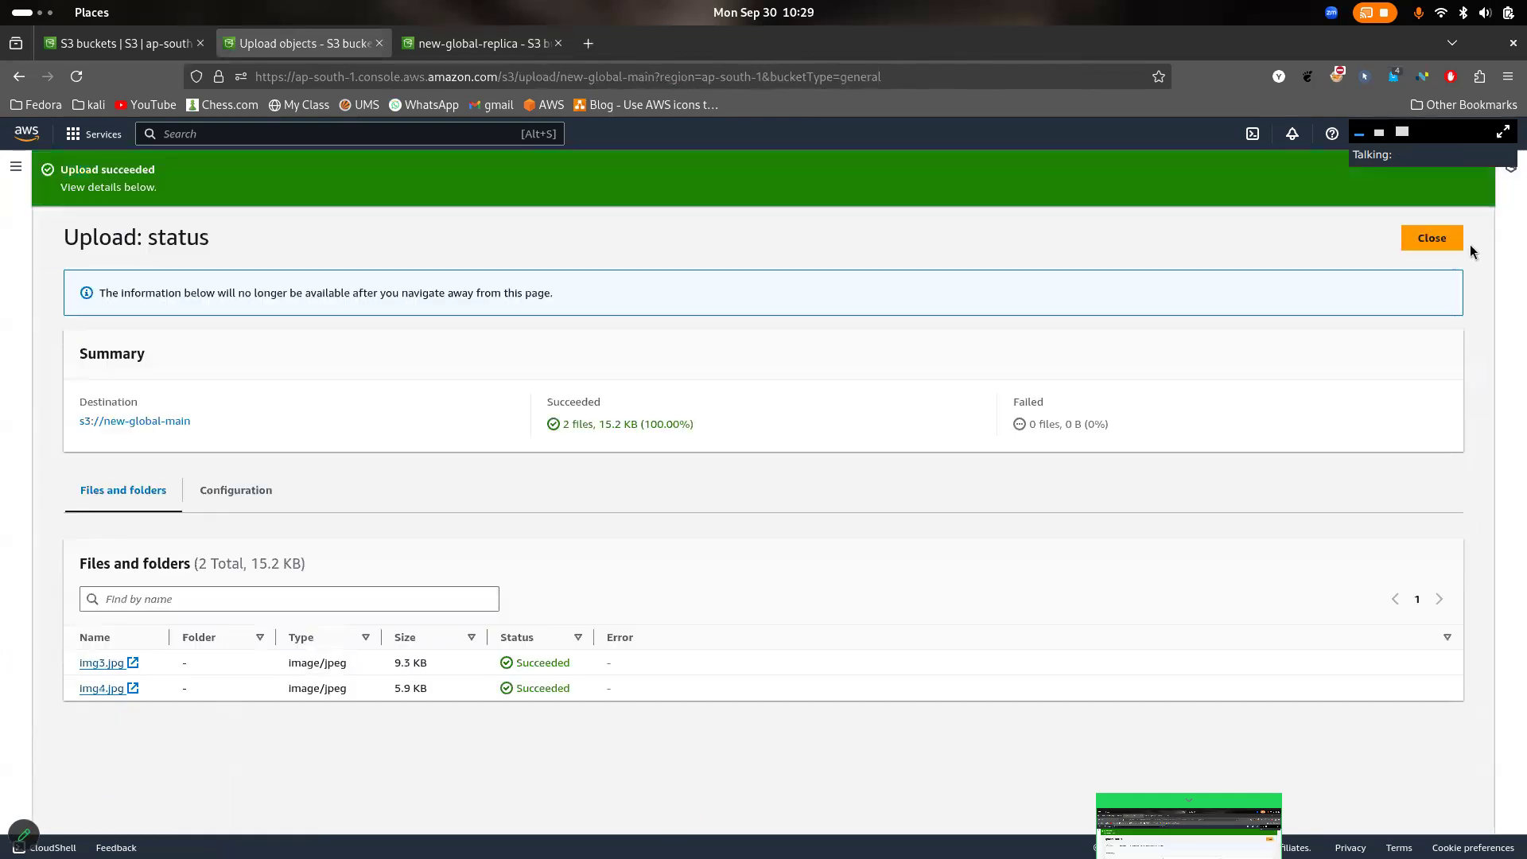
{"action": "left_click", "coordinate": [1444, 244]}
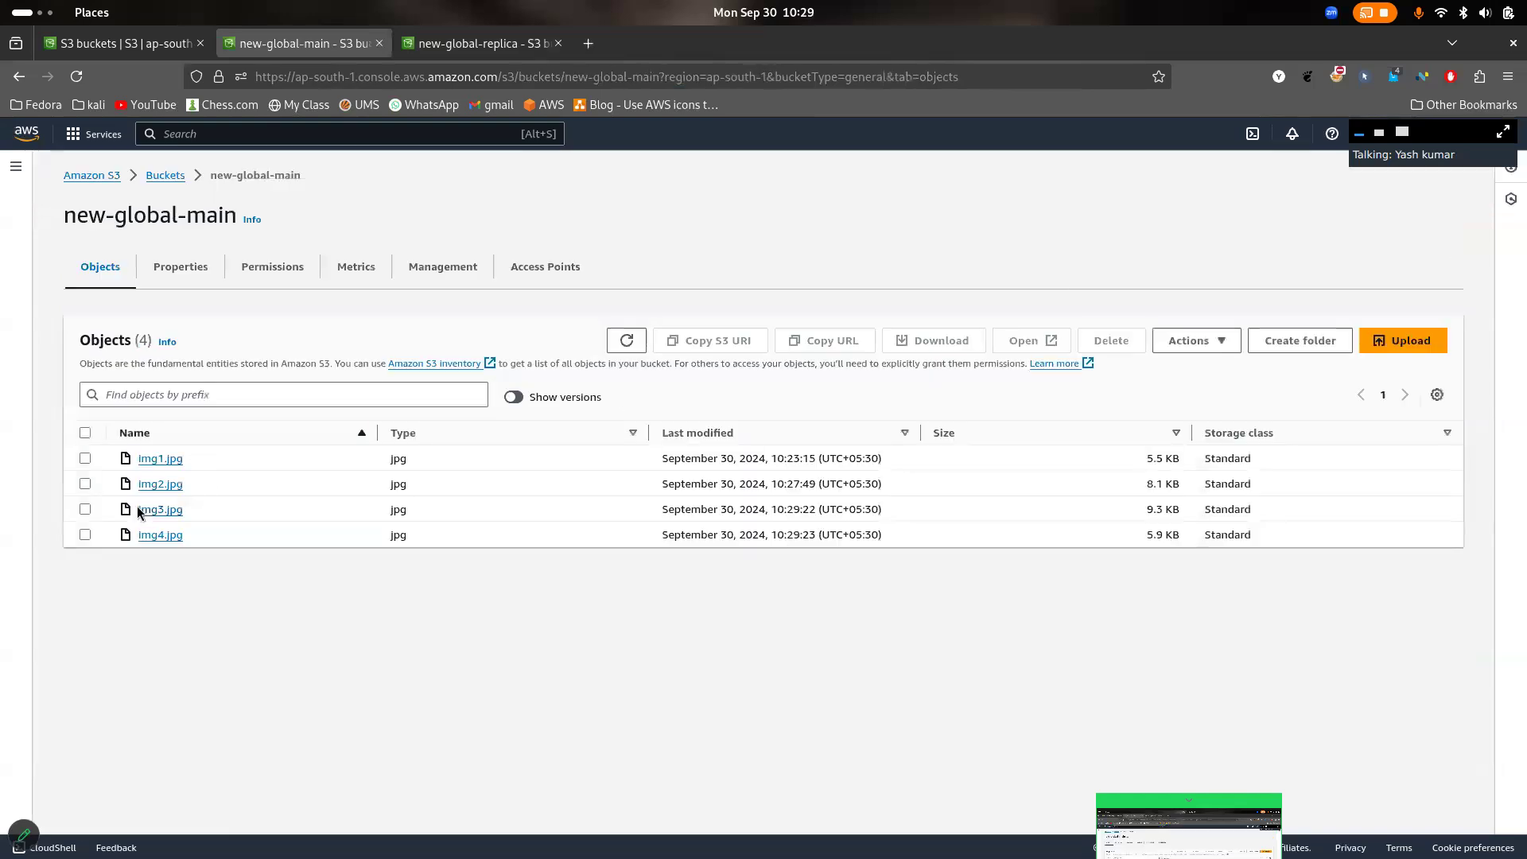
- Refresh the object list of new-global-replica repeatedly to check for replicated copies of img3.jpg and img4.jpg
{"action": "left_click", "coordinate": [473, 44]}
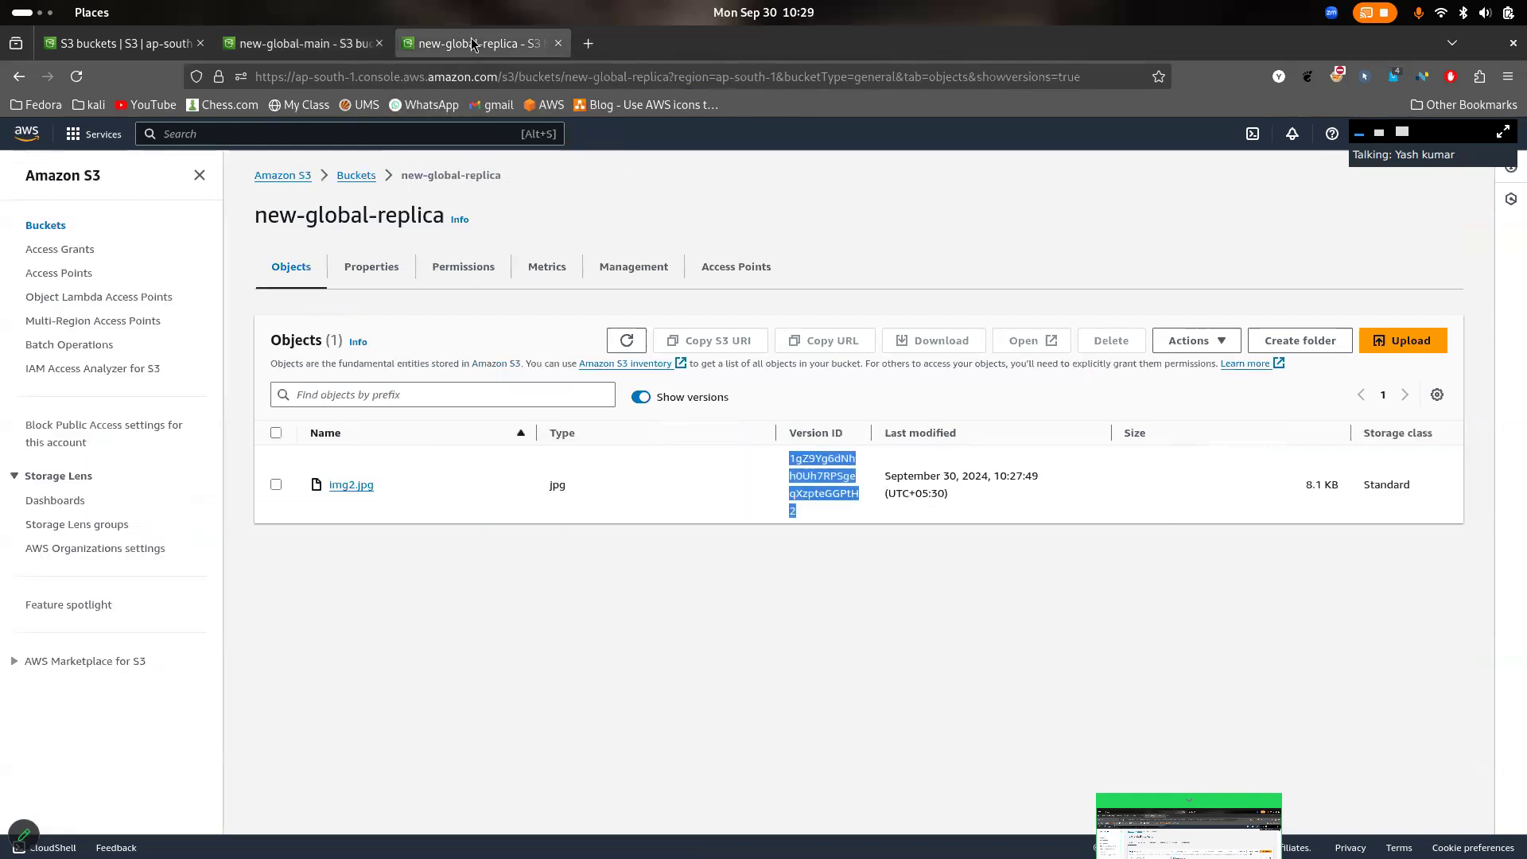
{"action": "left_click", "coordinate": [626, 340]}
{"action": "left_click", "coordinate": [626, 341]}
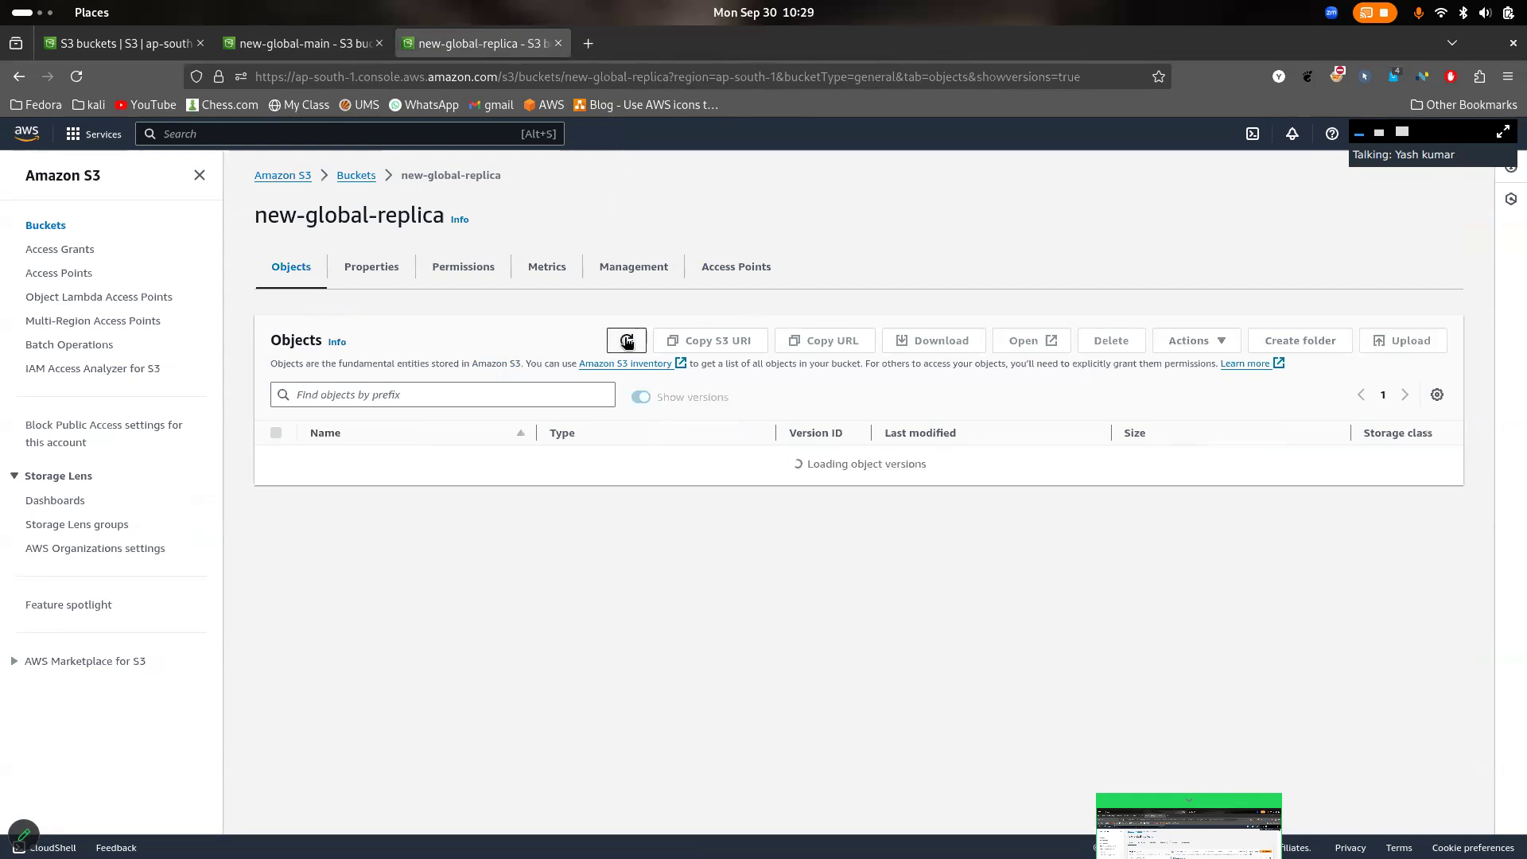
{"action": "left_click", "coordinate": [627, 340]}
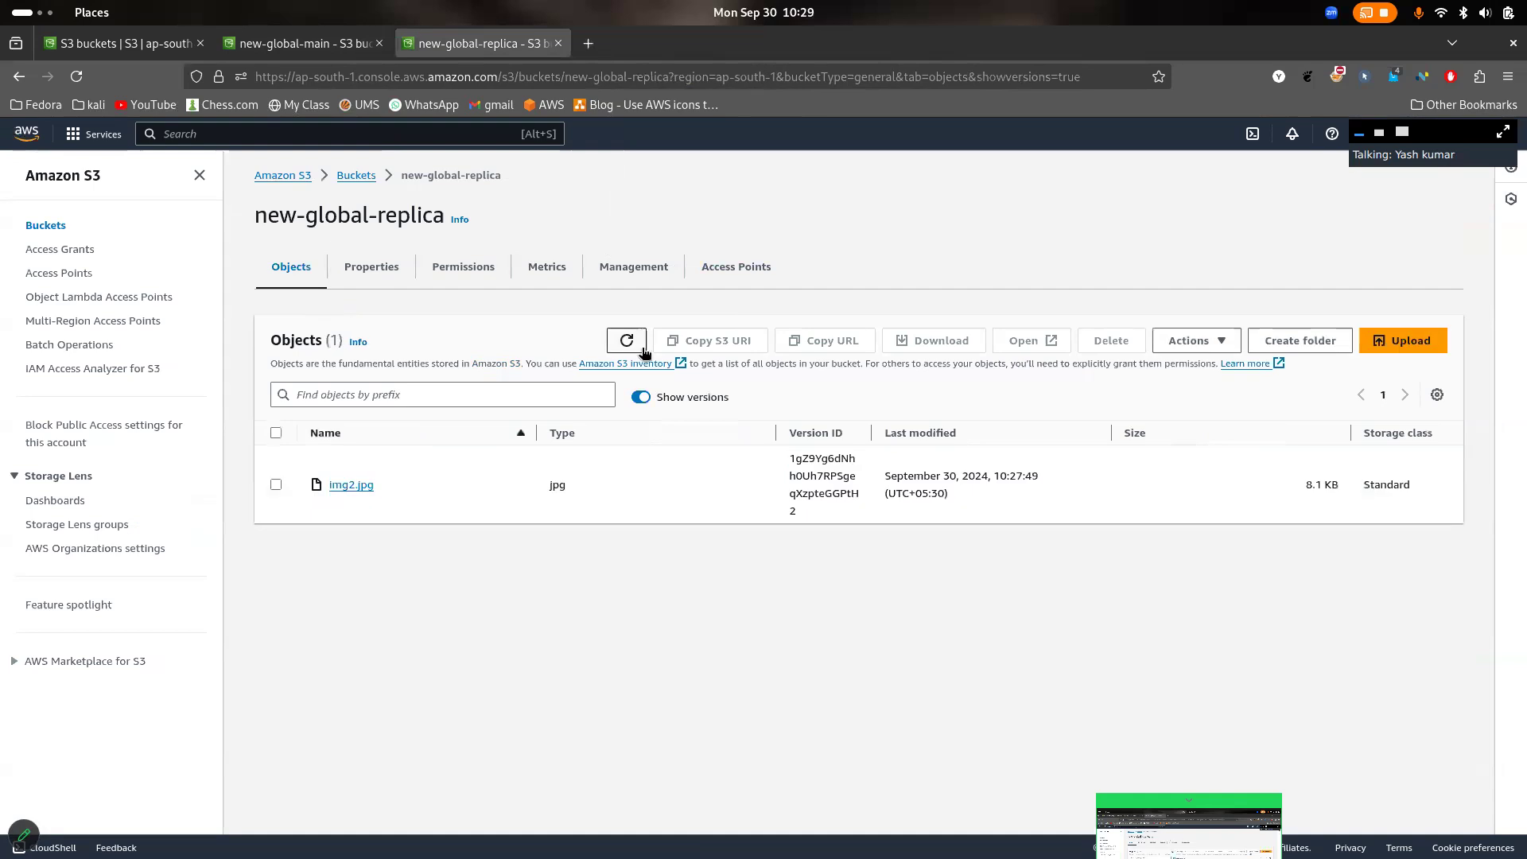
{"action": "left_click", "coordinate": [637, 342]}
{"action": "left_click", "coordinate": [637, 342]}
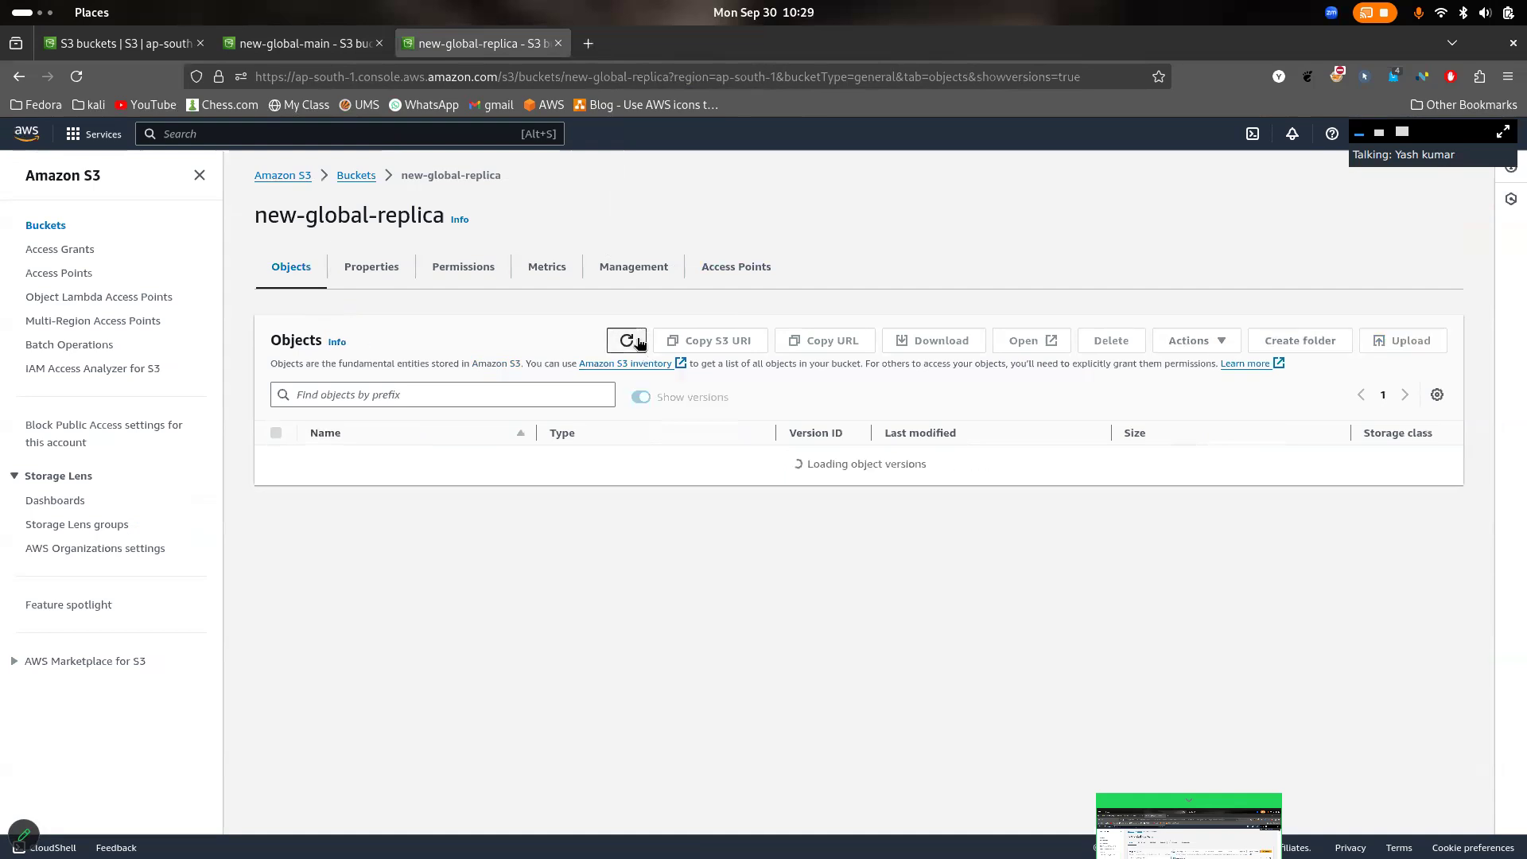
{"action": "left_click", "coordinate": [637, 342]}
{"action": "left_click", "coordinate": [637, 342]}
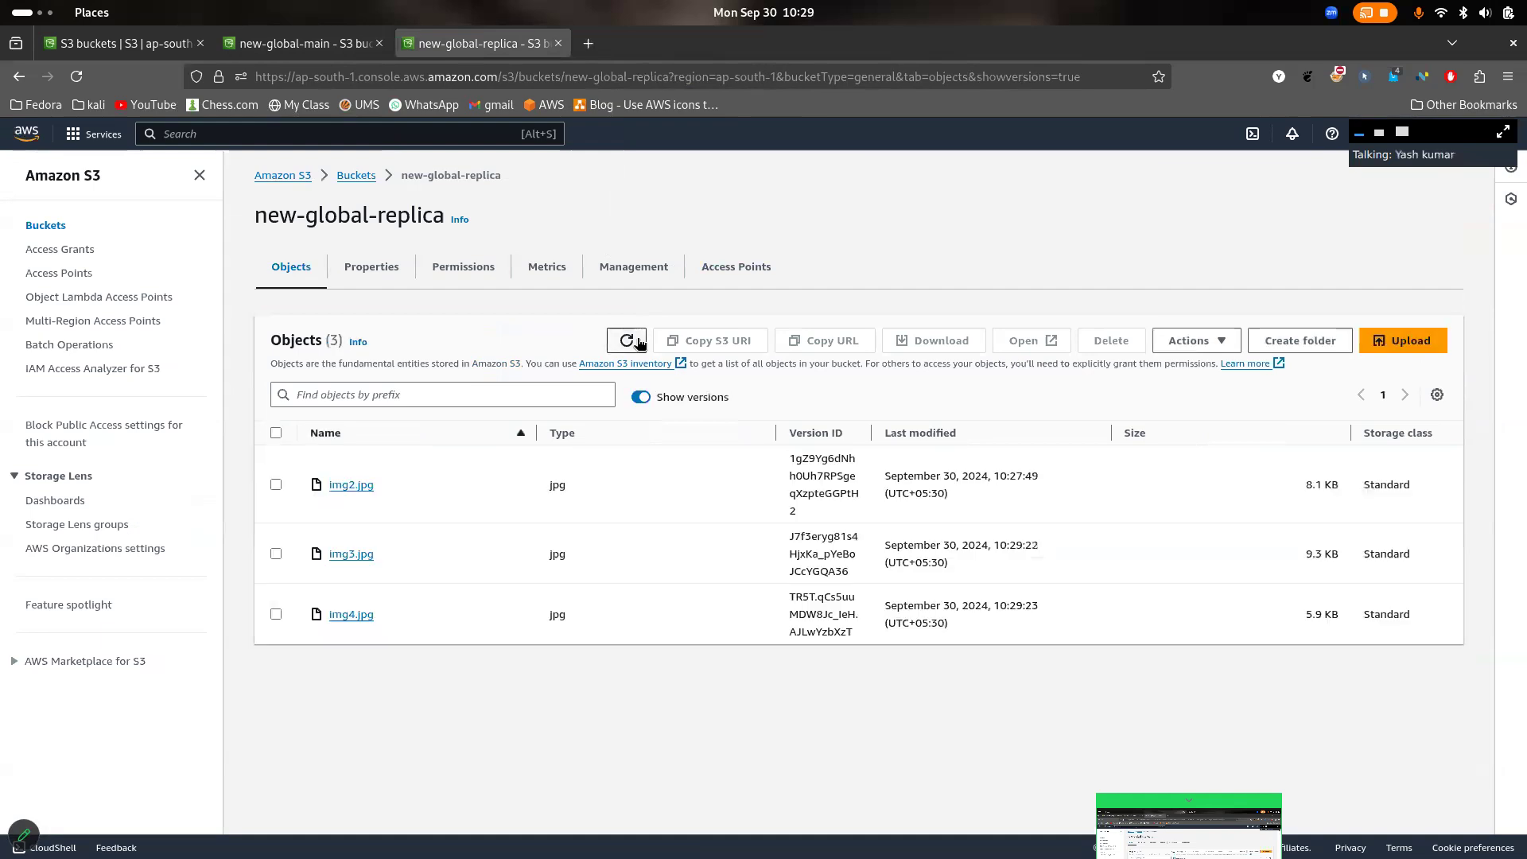
- Delete img2.jpg and img3.jpg from new-global-main, confirming with "delete", and close the deletion status
{"action": "left_click", "coordinate": [290, 42]}
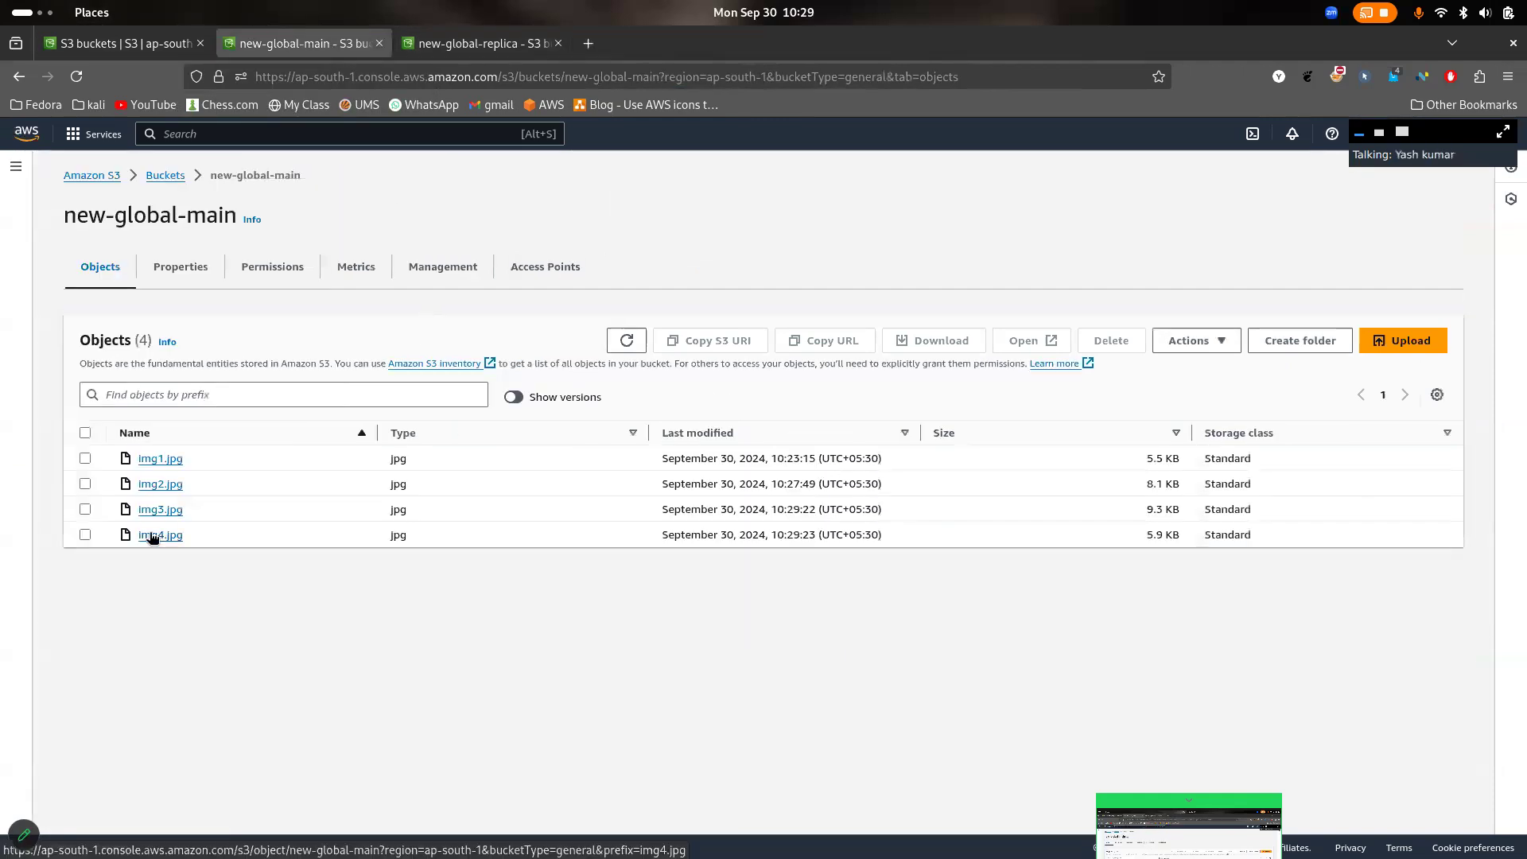
{"action": "left_click", "coordinate": [86, 509]}
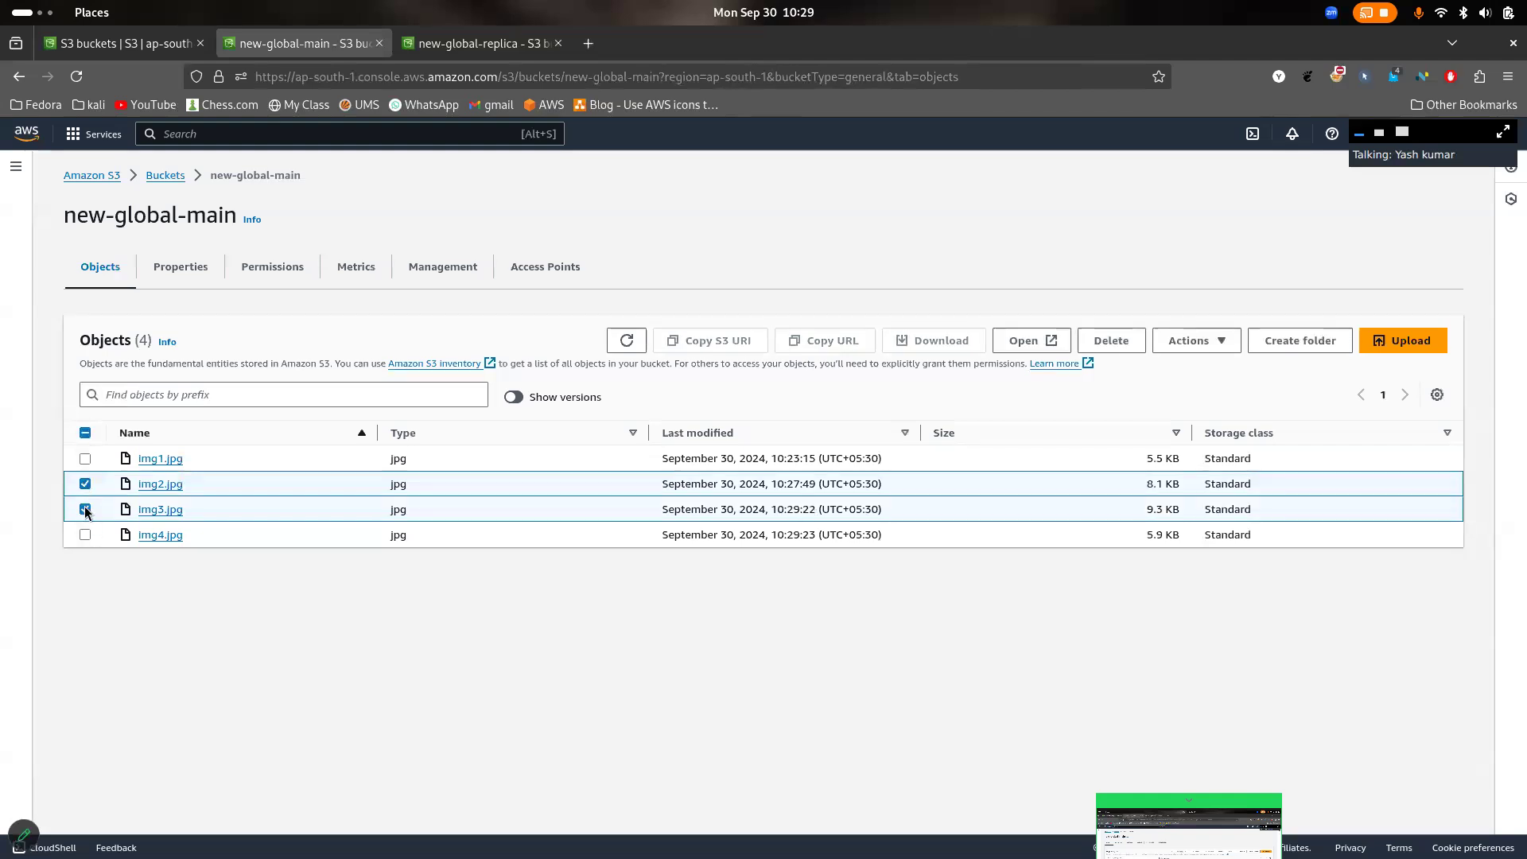
{"action": "left_click", "coordinate": [1122, 350]}
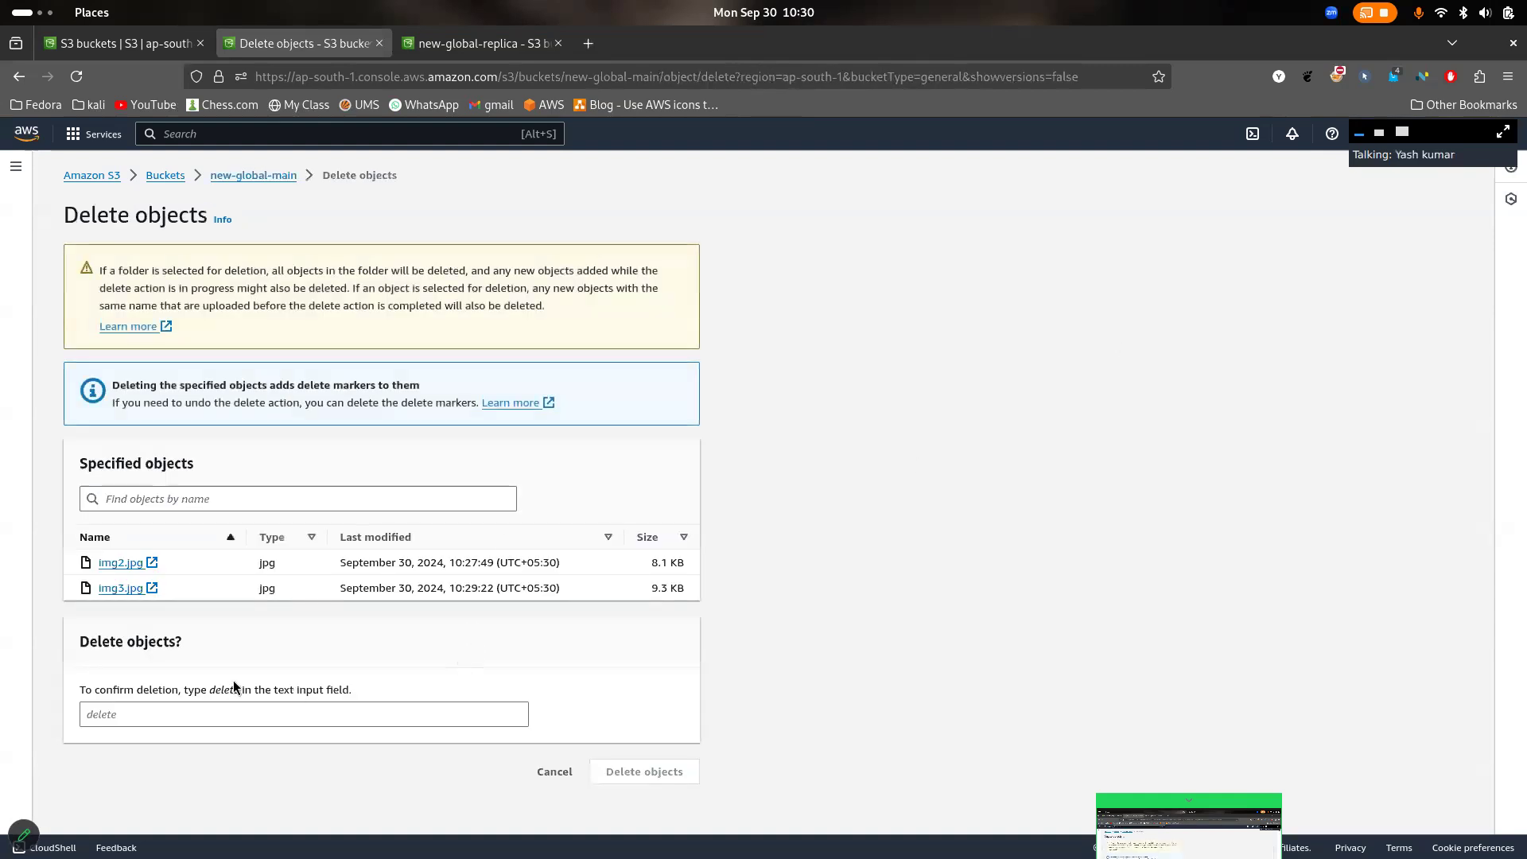
{"action": "left_click", "coordinate": [242, 715]}
{"action": "type", "text": "delete"}
{"action": "key", "text": "BackSpace"}
{"action": "key", "text": "BackSpace"}
{"action": "type", "text": "y"}
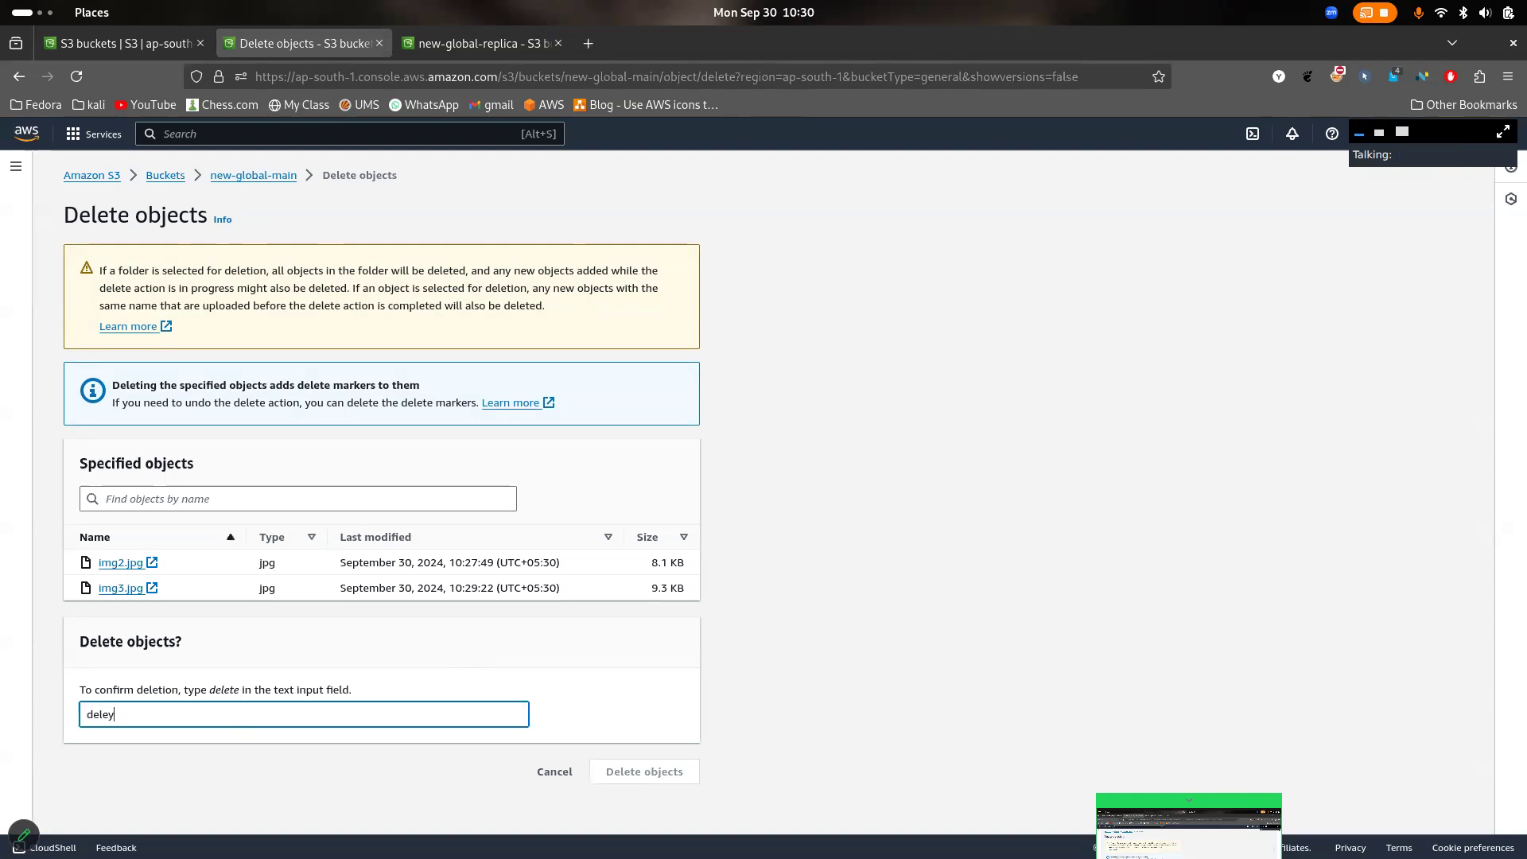
{"action": "key", "text": "BackSpace"}
{"action": "type", "text": "t"}
{"action": "type", "text": "te"}
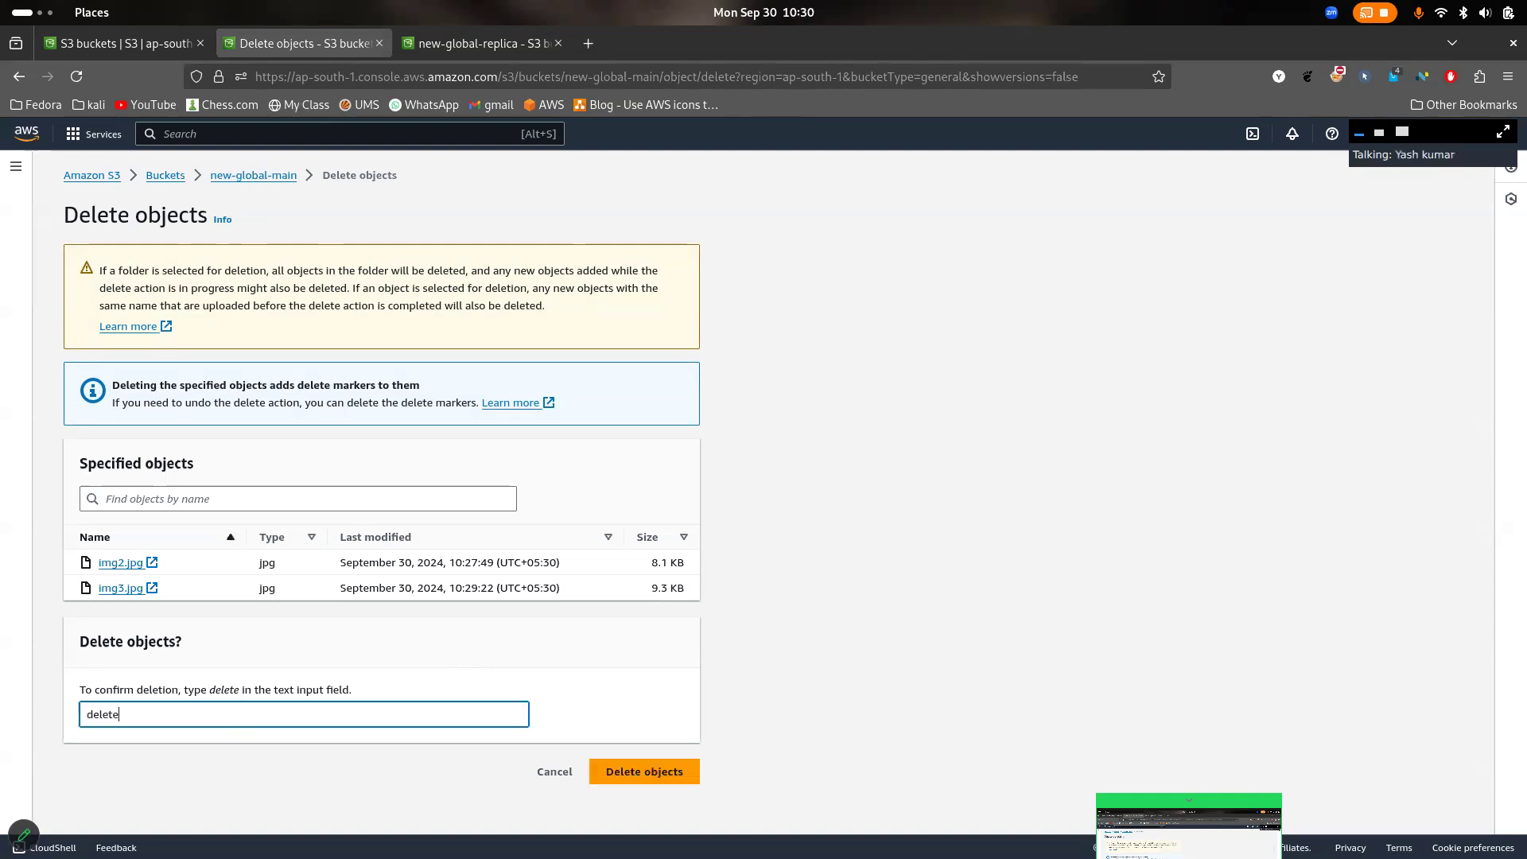
{"action": "left_click", "coordinate": [663, 783]}
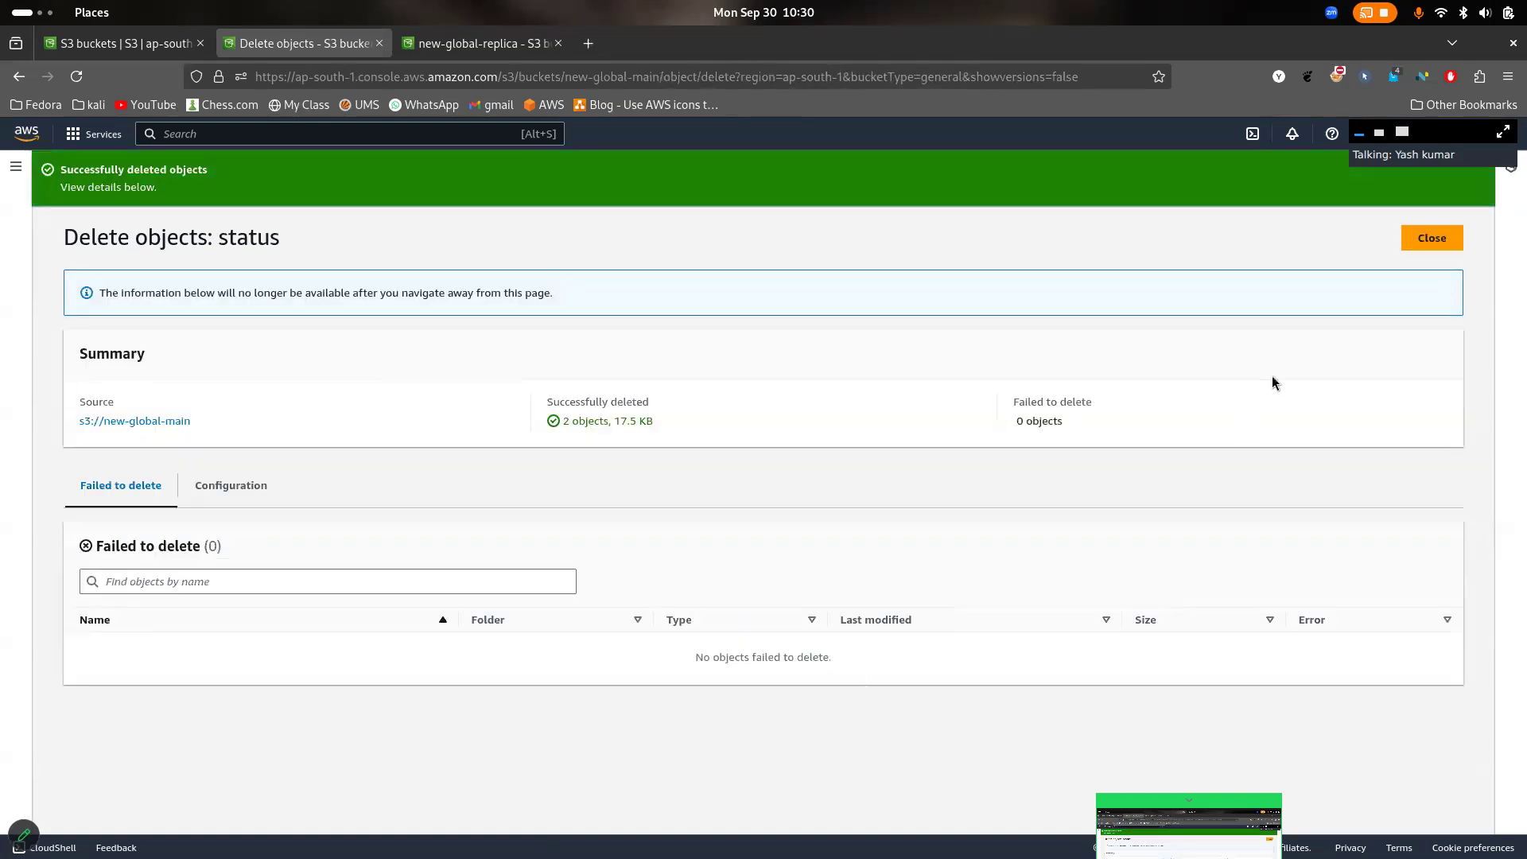
{"action": "left_click", "coordinate": [1442, 232]}
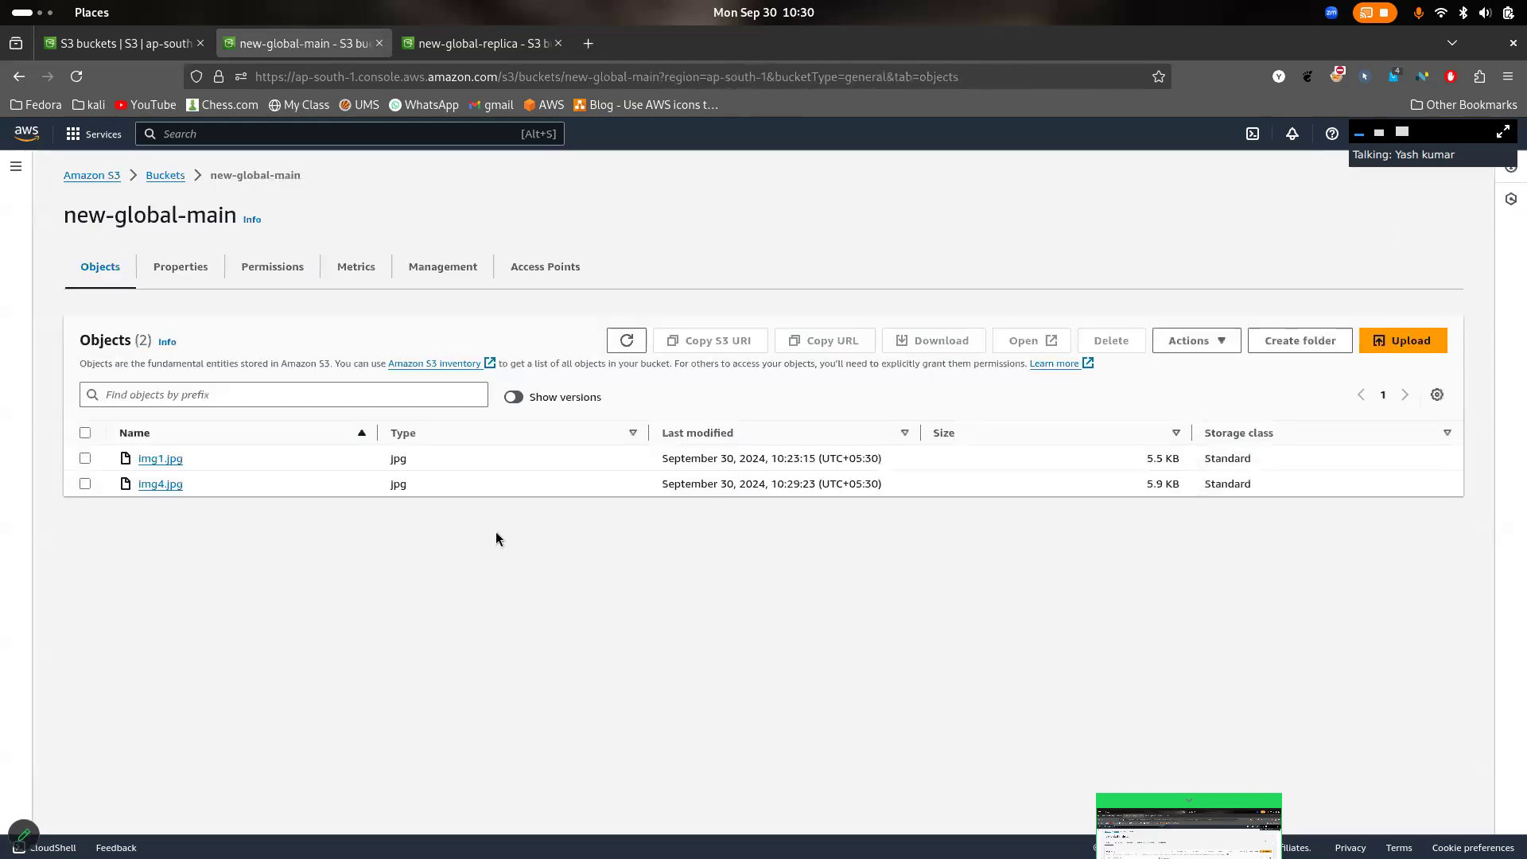
- Reload both bucket pages and refresh new-global-replica's object list to check whether the deletion of img2.jpg and img3.jpg is replicated
{"action": "left_click", "coordinate": [76, 75]}
{"action": "left_click", "coordinate": [455, 46]}
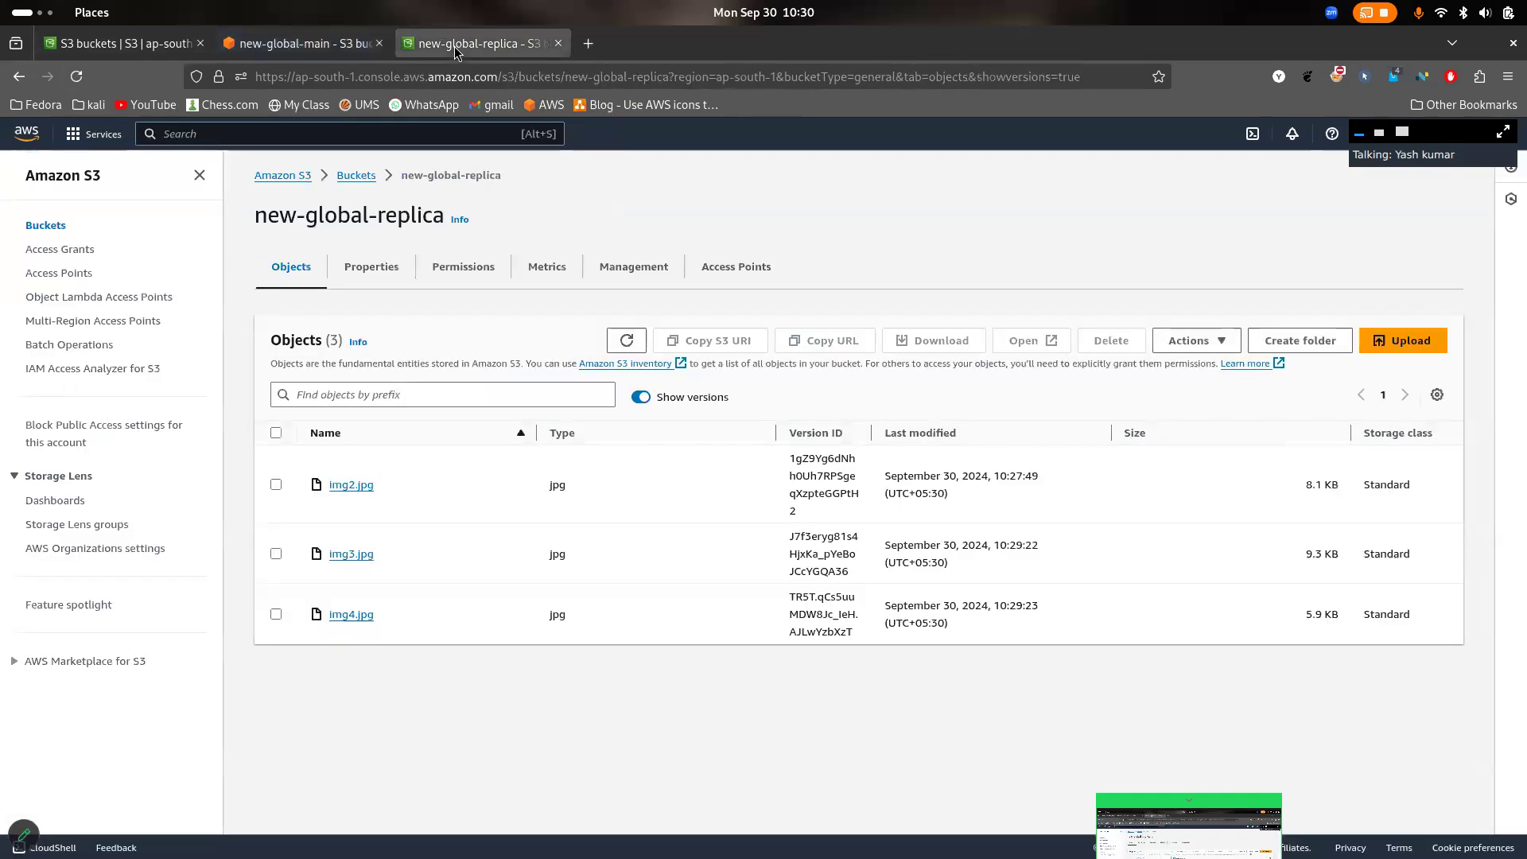
{"action": "left_click", "coordinate": [76, 77]}
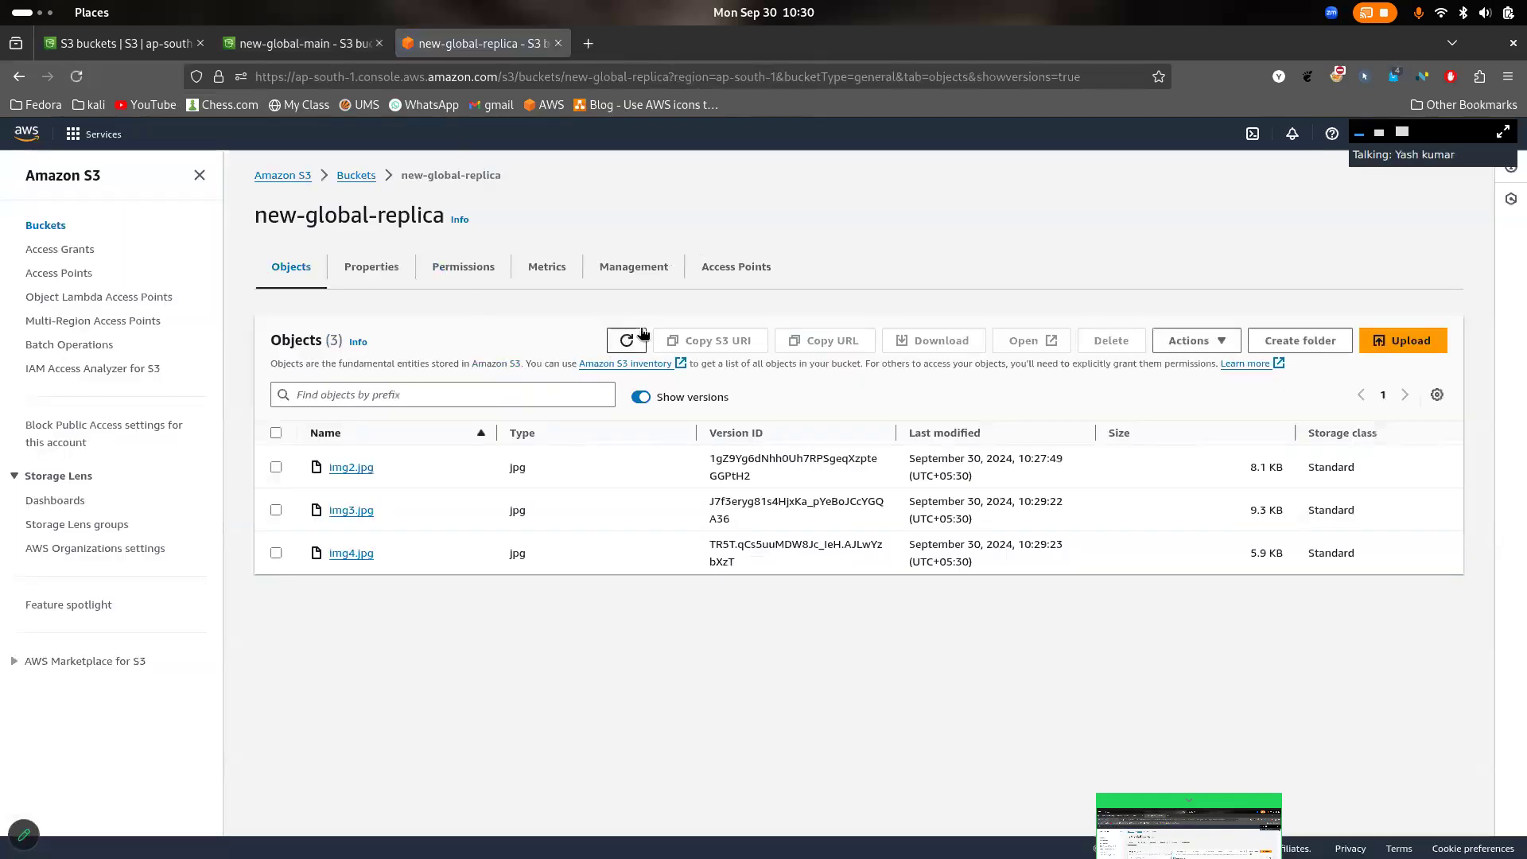
{"action": "left_click", "coordinate": [628, 342]}
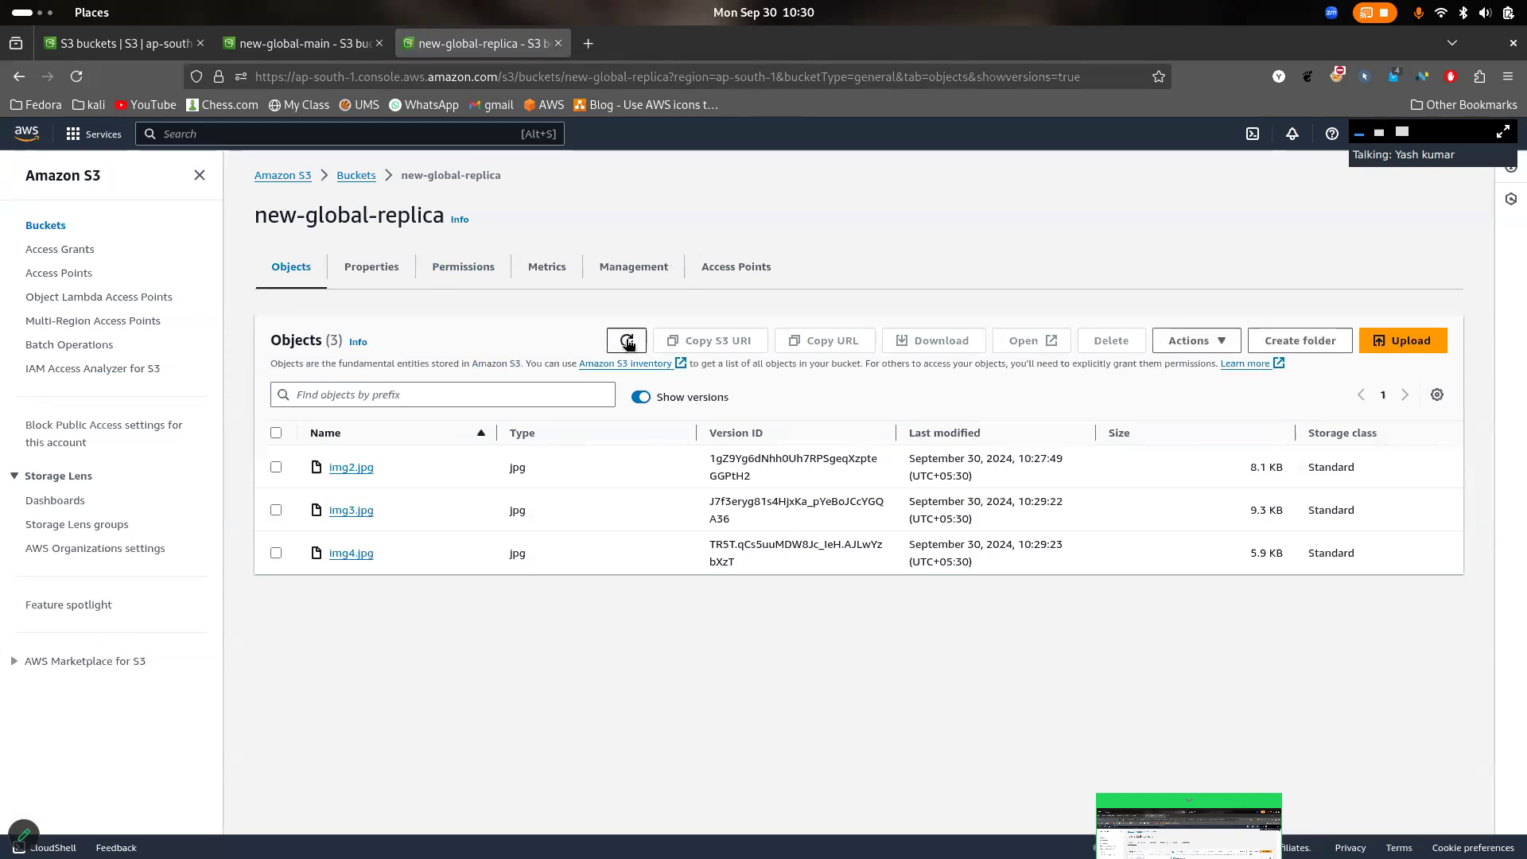
{"action": "left_click", "coordinate": [627, 342]}
- Show object versions in new-global-main and examine the entries for the deleted img2.jpg and img3.jpg
{"action": "left_click", "coordinate": [314, 41]}
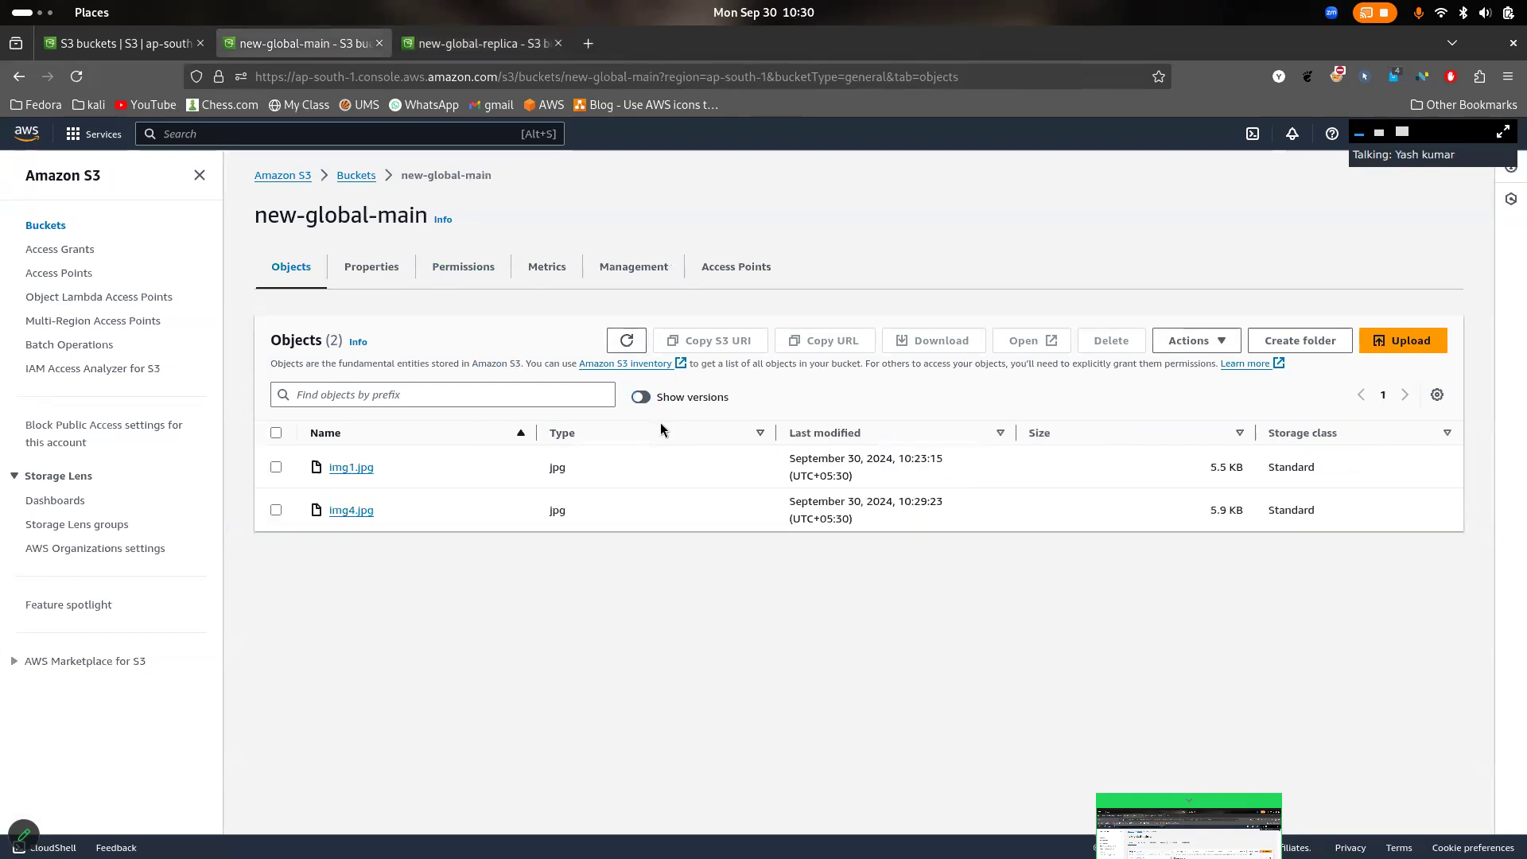
{"action": "left_click", "coordinate": [644, 397]}
{"action": "scroll", "coordinate": [404, 516], "scroll_direction": "down", "scroll_amount": 1}
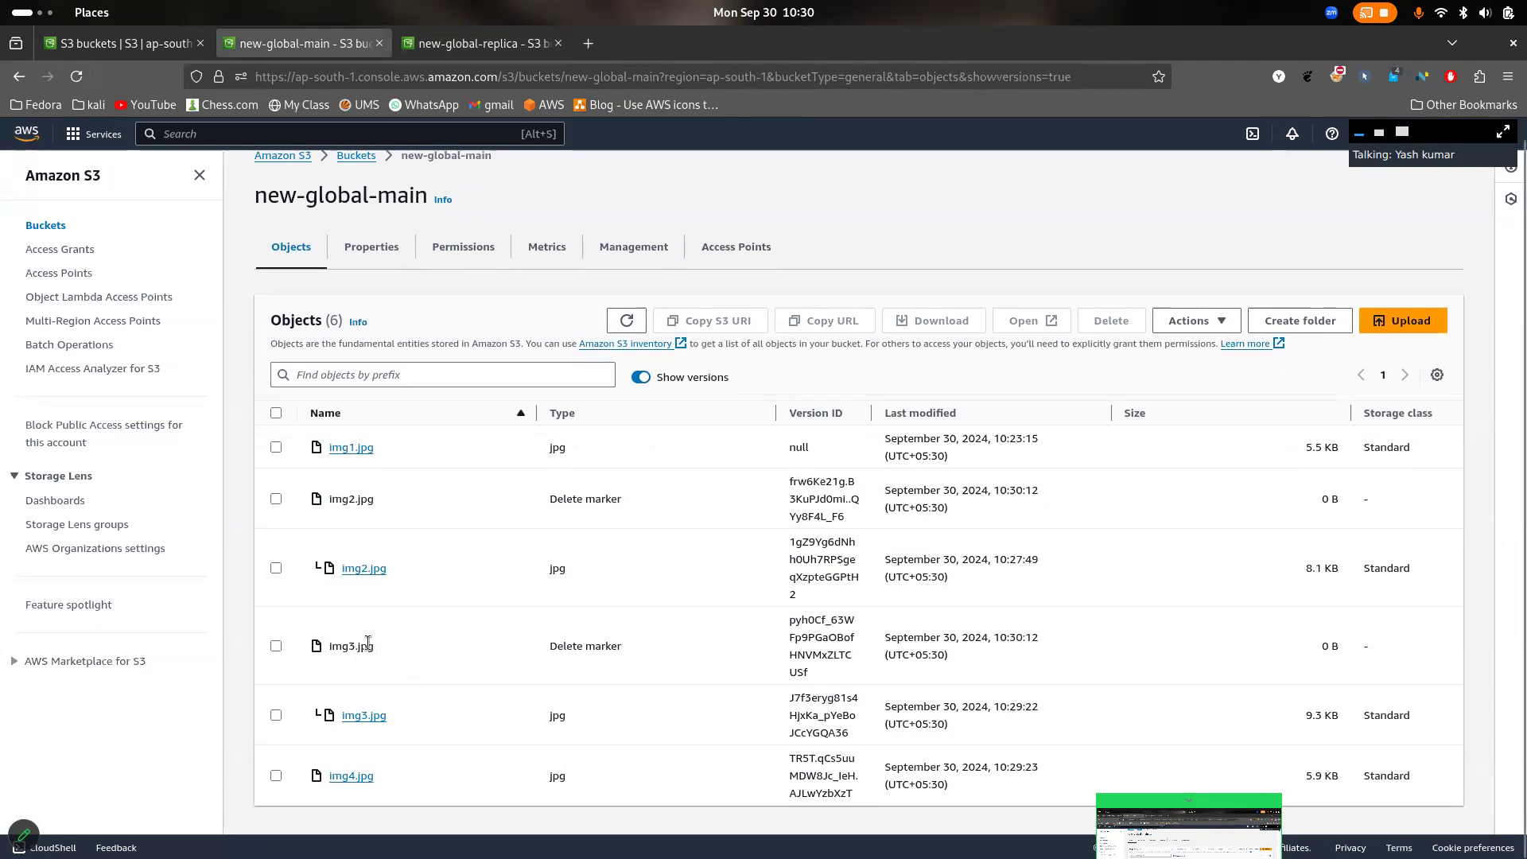
- Refresh the version list of new-global-replica to check for delete markers, and return to new-global-main
{"action": "key", "text": "ctrl+Tab"}
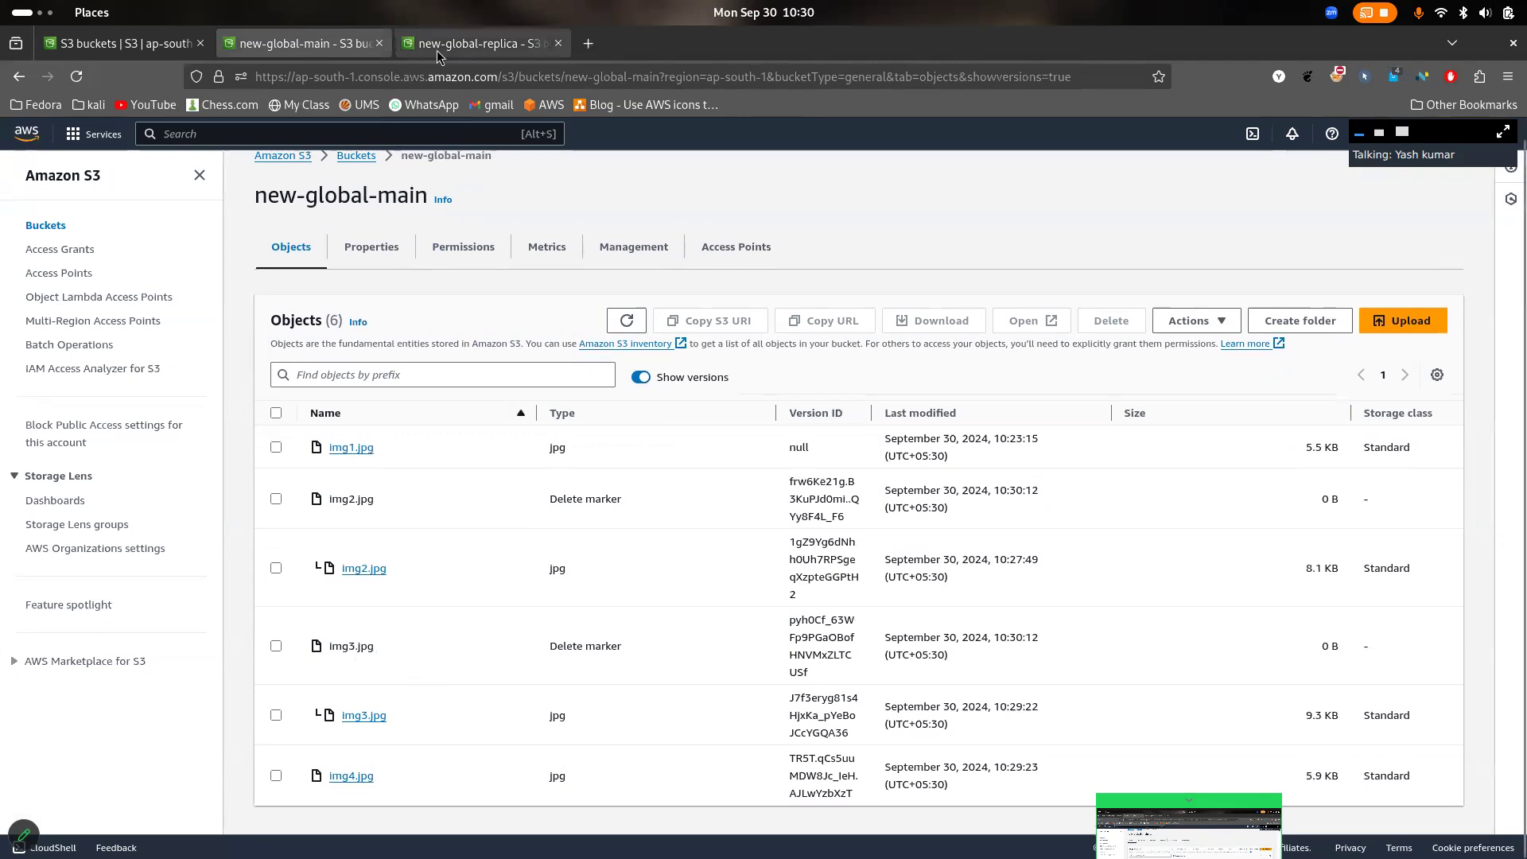
{"action": "left_click", "coordinate": [629, 341]}
{"action": "left_click", "coordinate": [628, 341]}
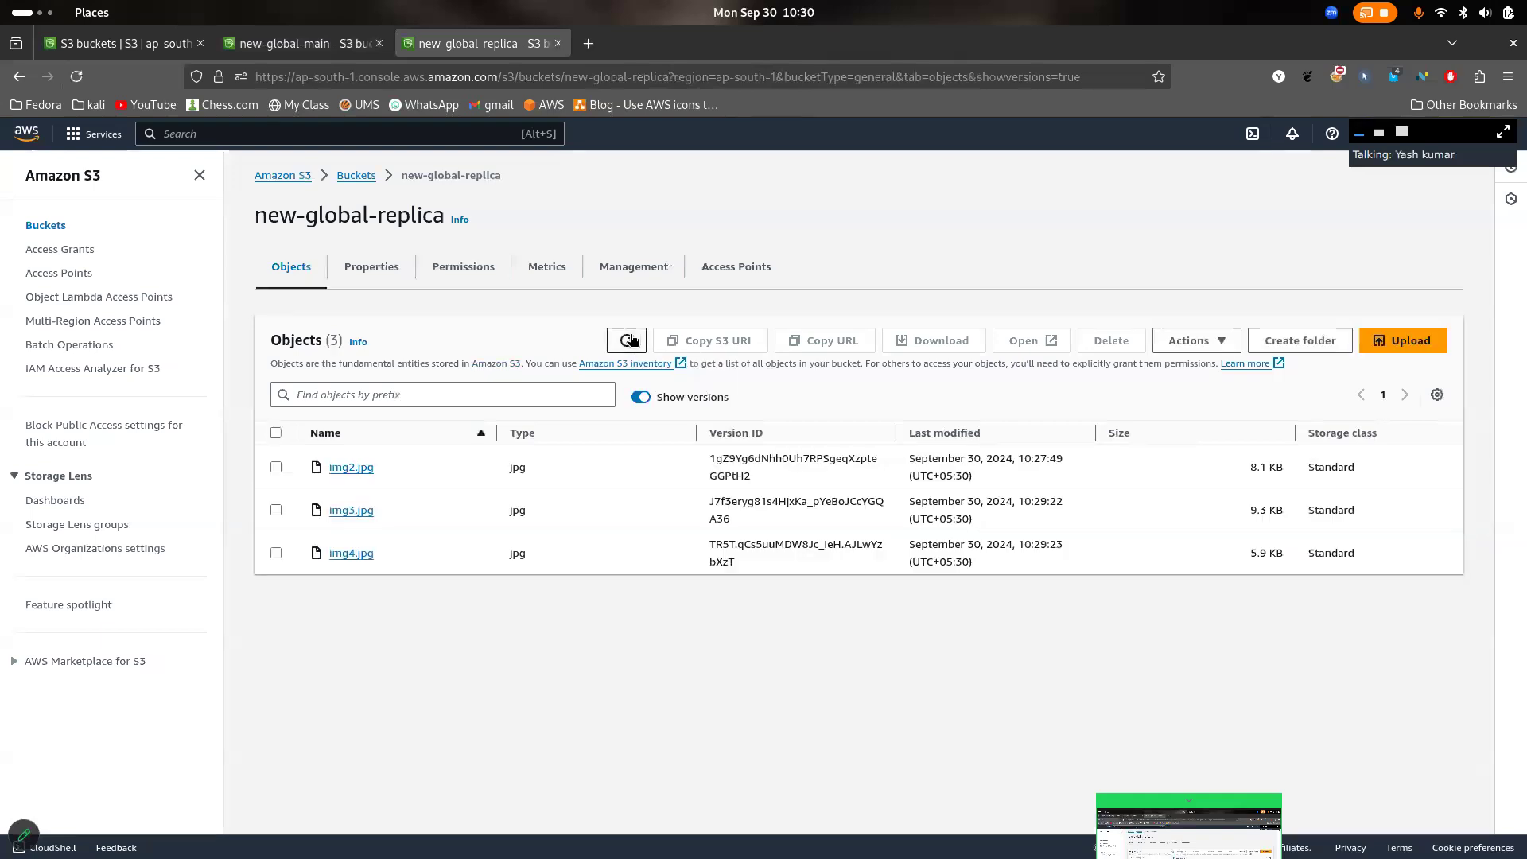
{"action": "left_click", "coordinate": [249, 47]}
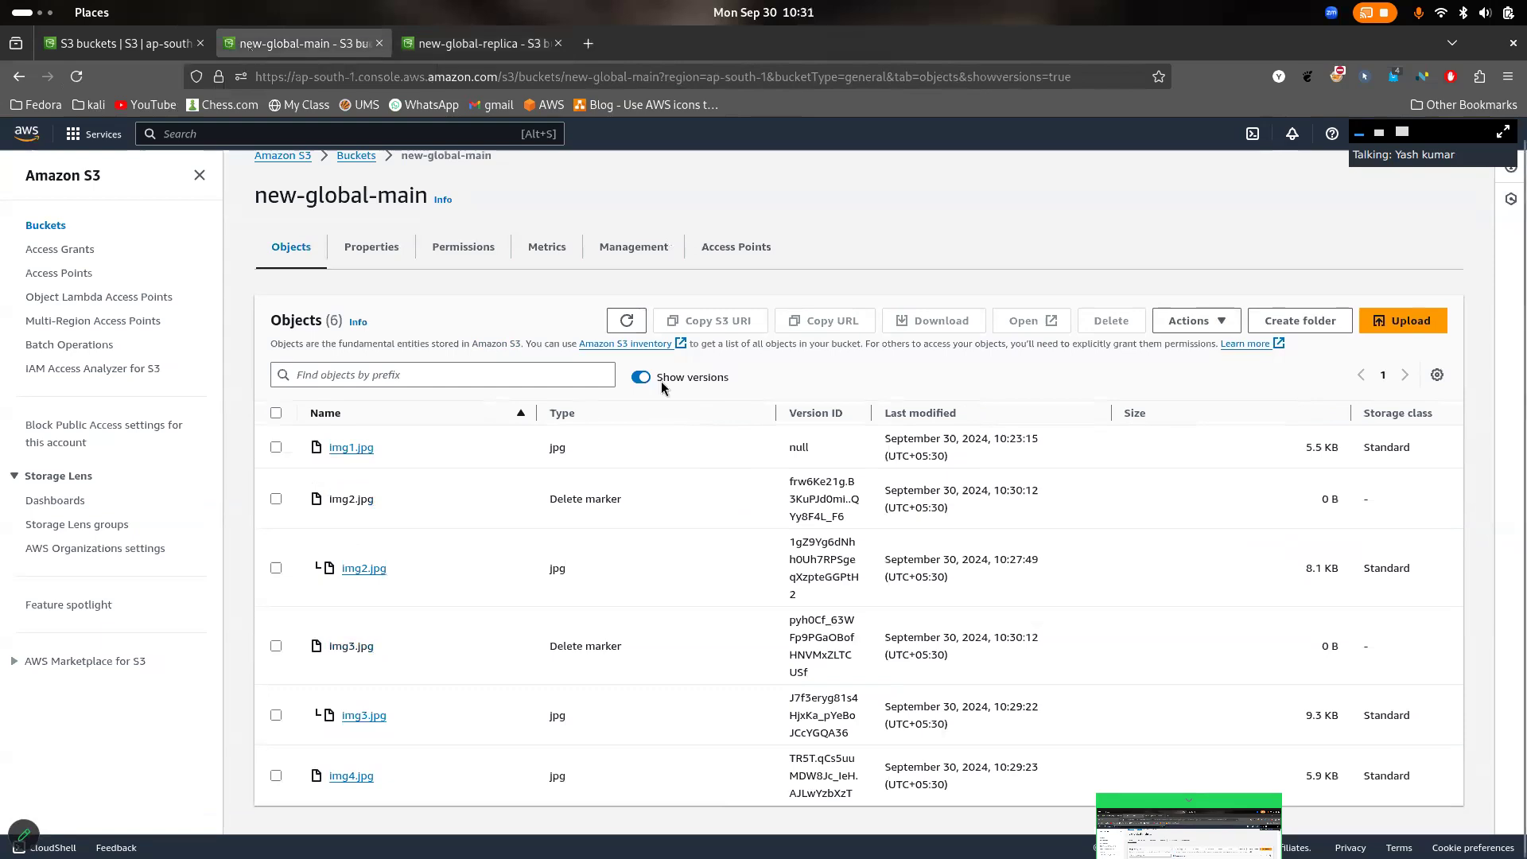
- Hide object versions in new-global-main, and check new-global-replica's object list and permissions for comparison
{"action": "left_click", "coordinate": [630, 379]}
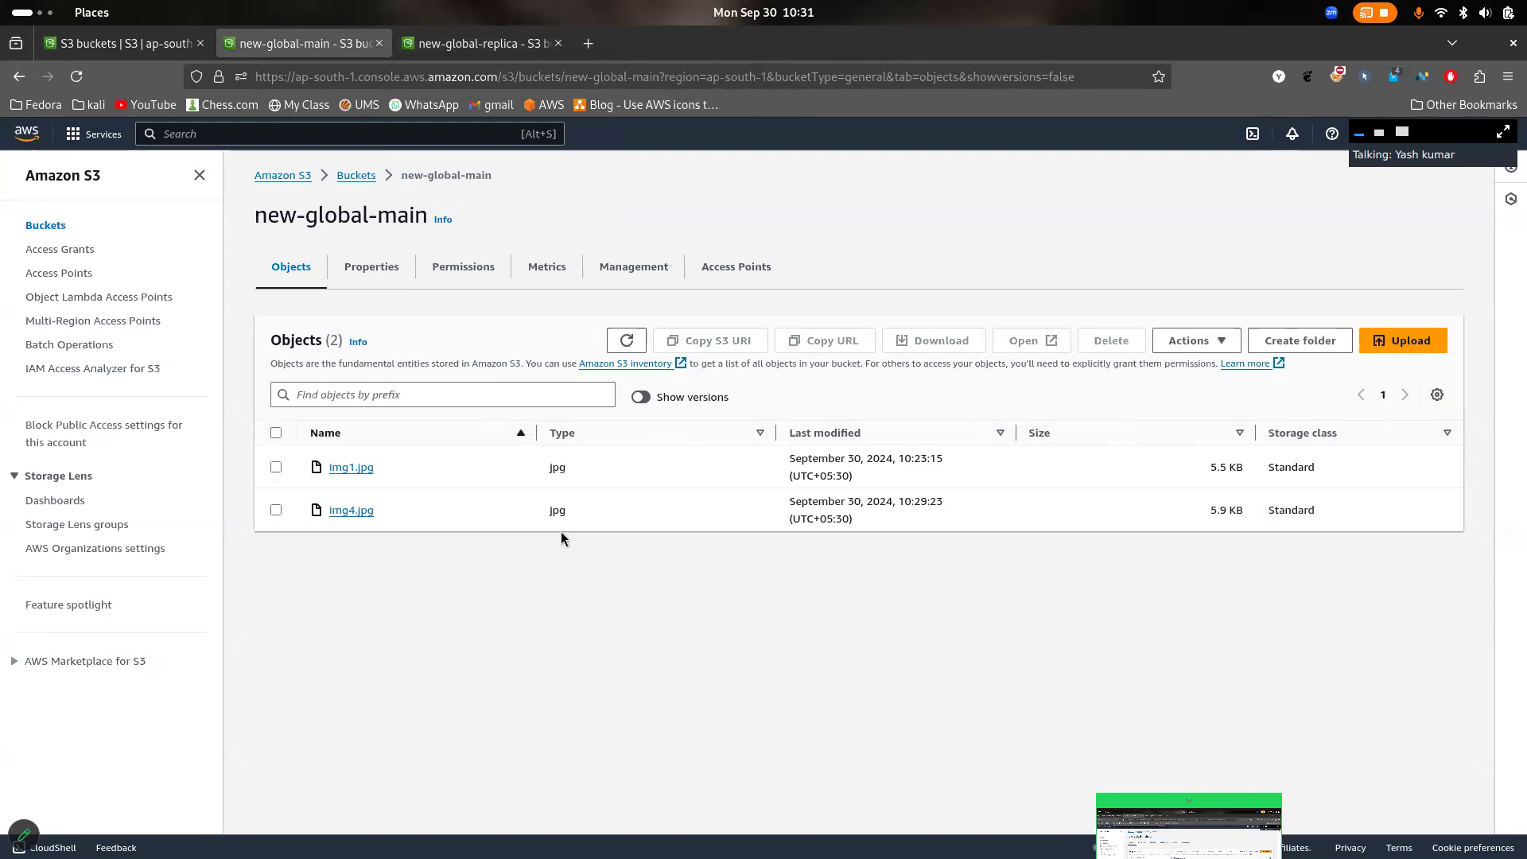
{"action": "left_click", "coordinate": [473, 43]}
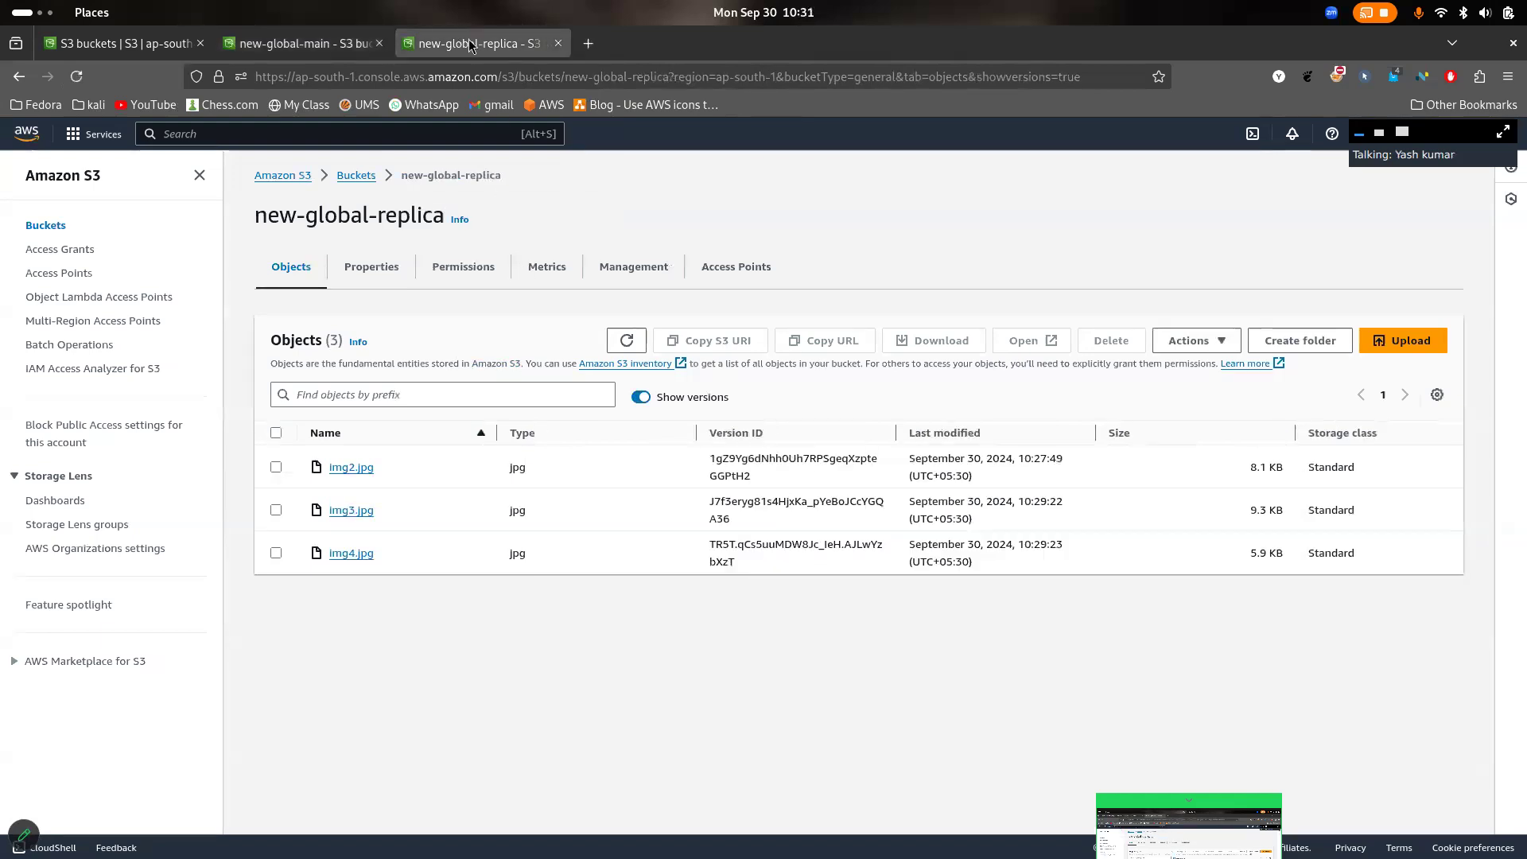
{"action": "left_click", "coordinate": [467, 284]}
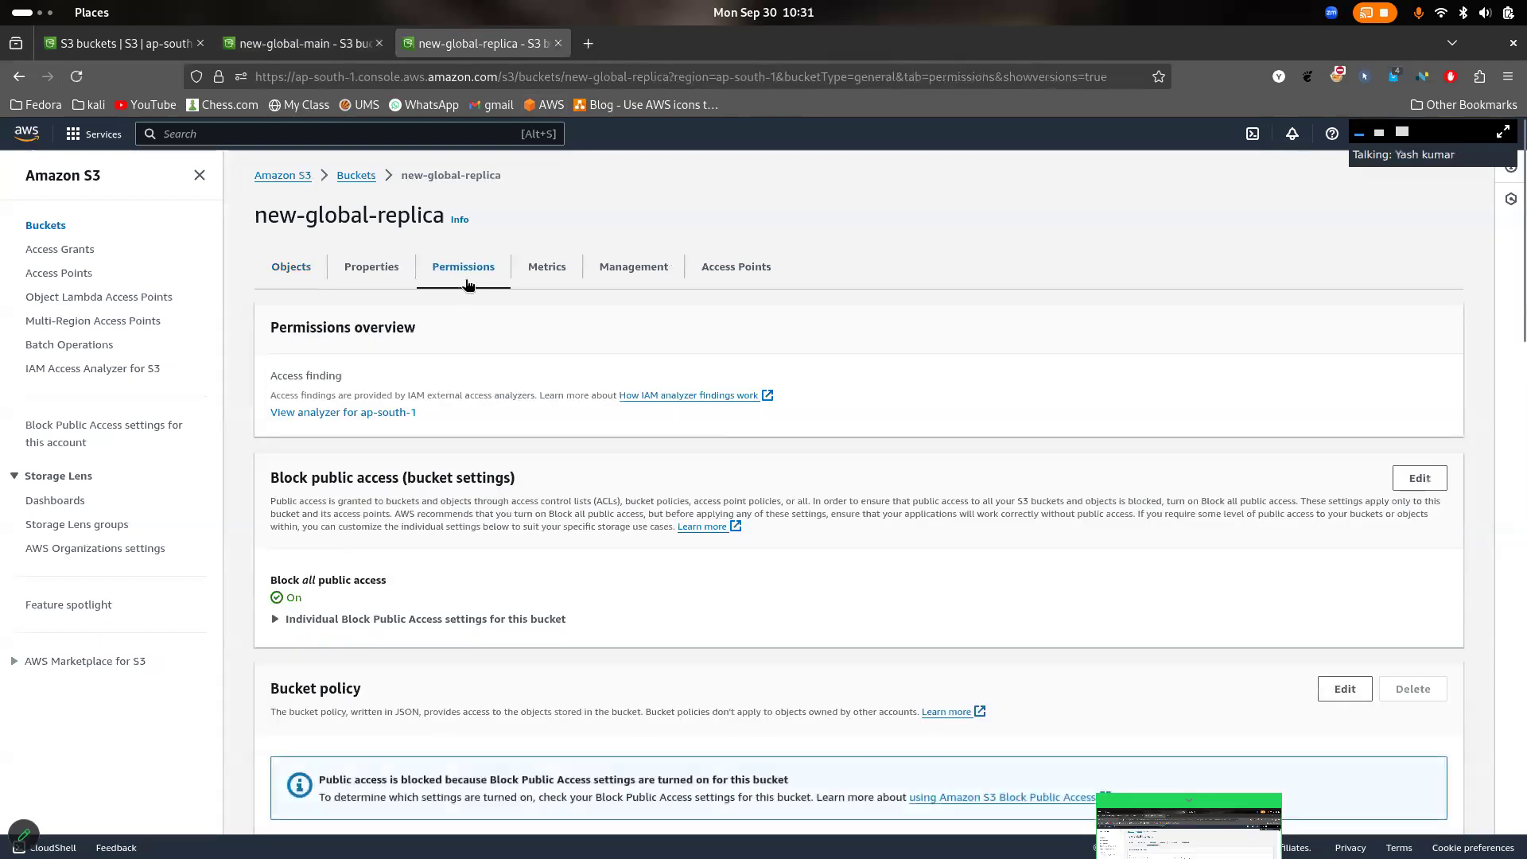
{"action": "scroll", "coordinate": [555, 464], "scroll_direction": "down", "scroll_amount": 5}
{"action": "scroll", "coordinate": [555, 463], "scroll_direction": "up", "scroll_amount": 5}
{"action": "left_click", "coordinate": [298, 265]}
- Edit the New_replica replication rule of new-global-main to enable delete marker replication, and save the rule
{"action": "left_click", "coordinate": [302, 43]}
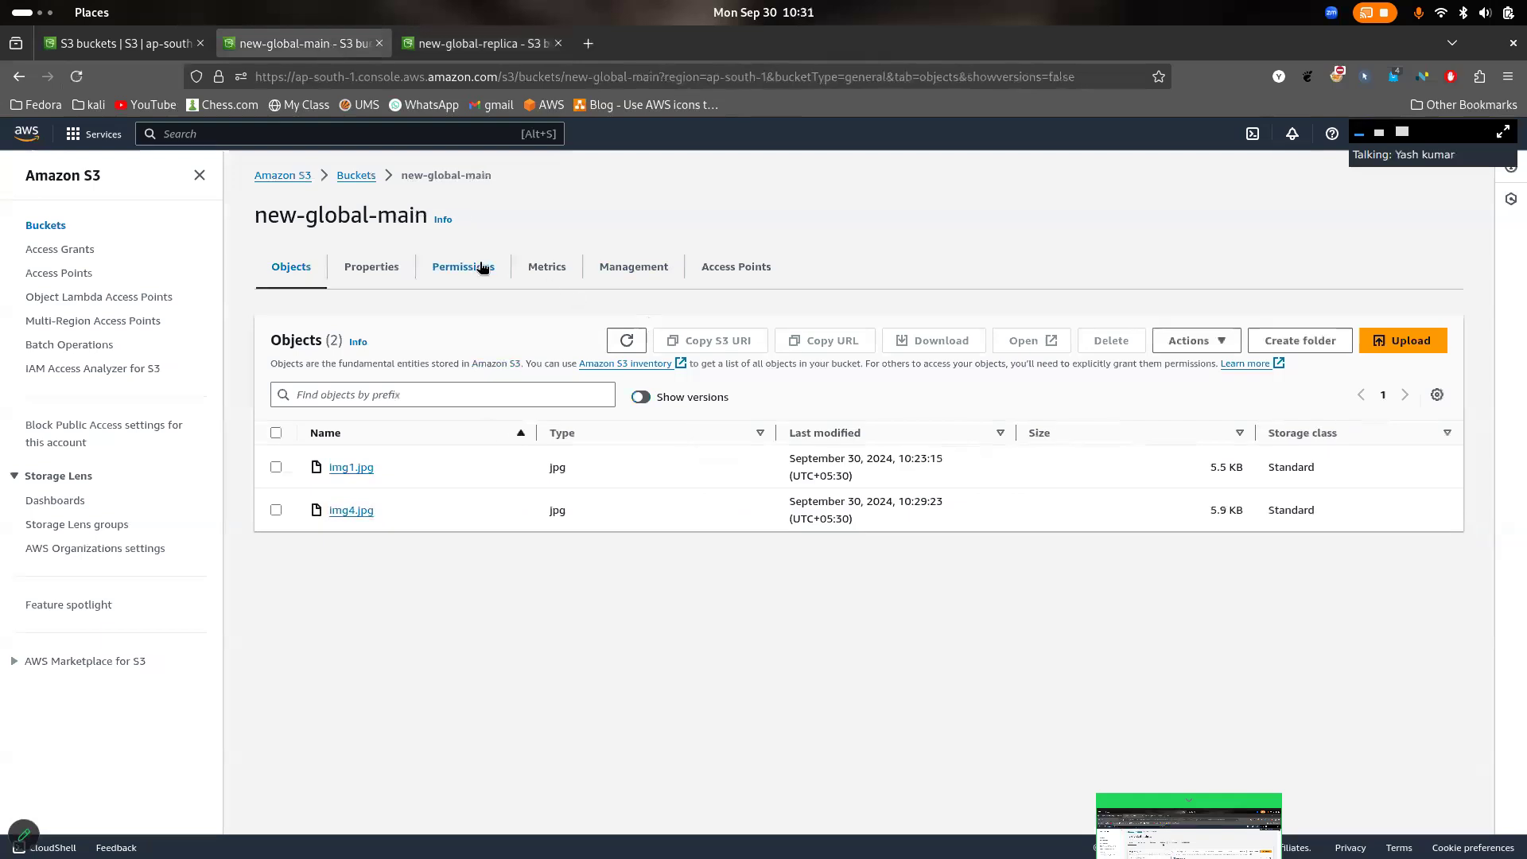
{"action": "left_click", "coordinate": [636, 276]}
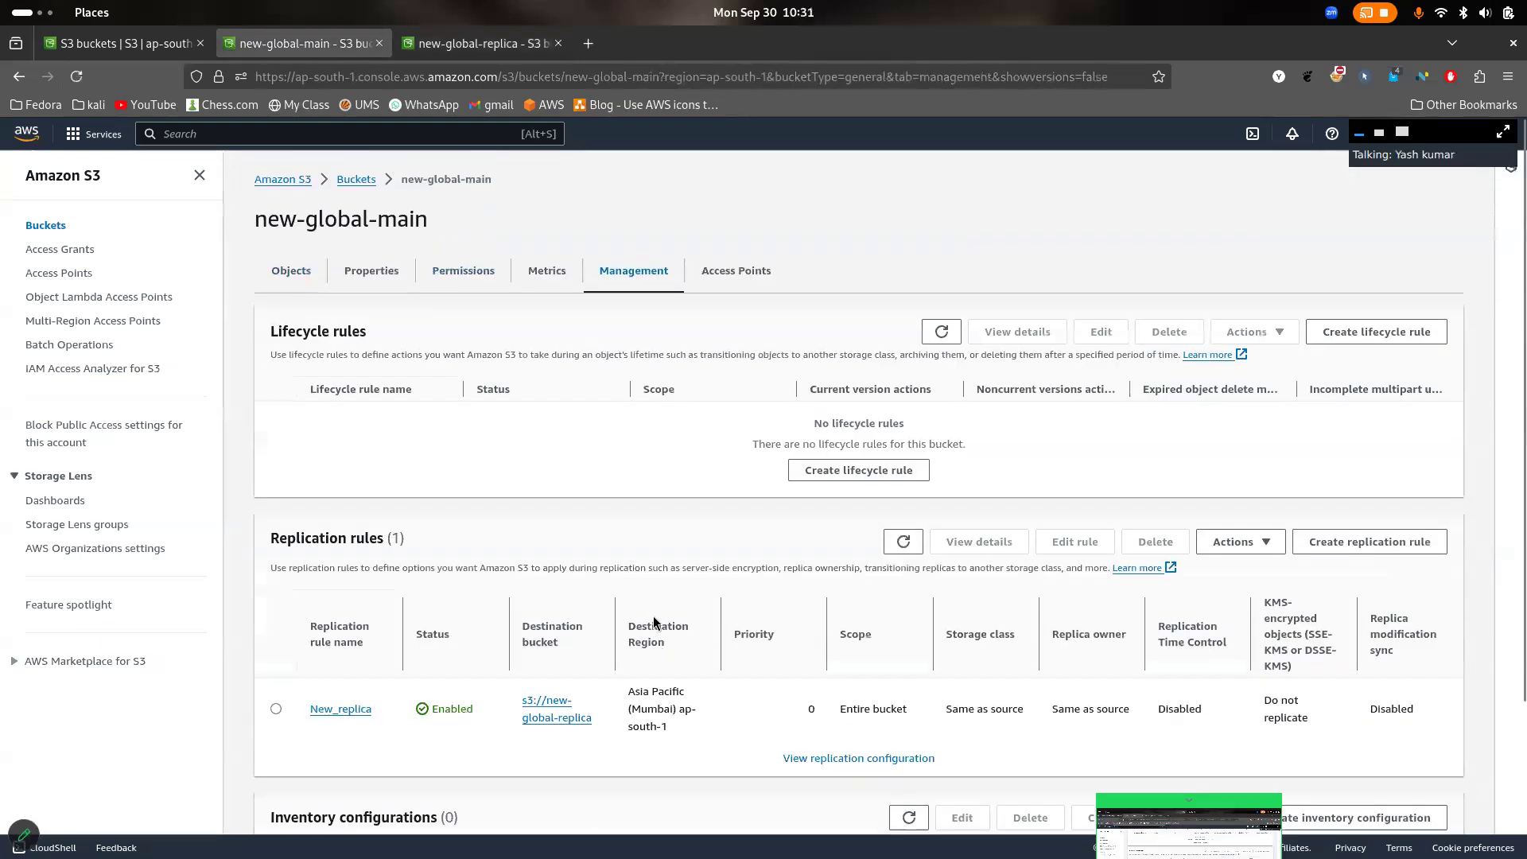
{"action": "left_click", "coordinate": [348, 706]}
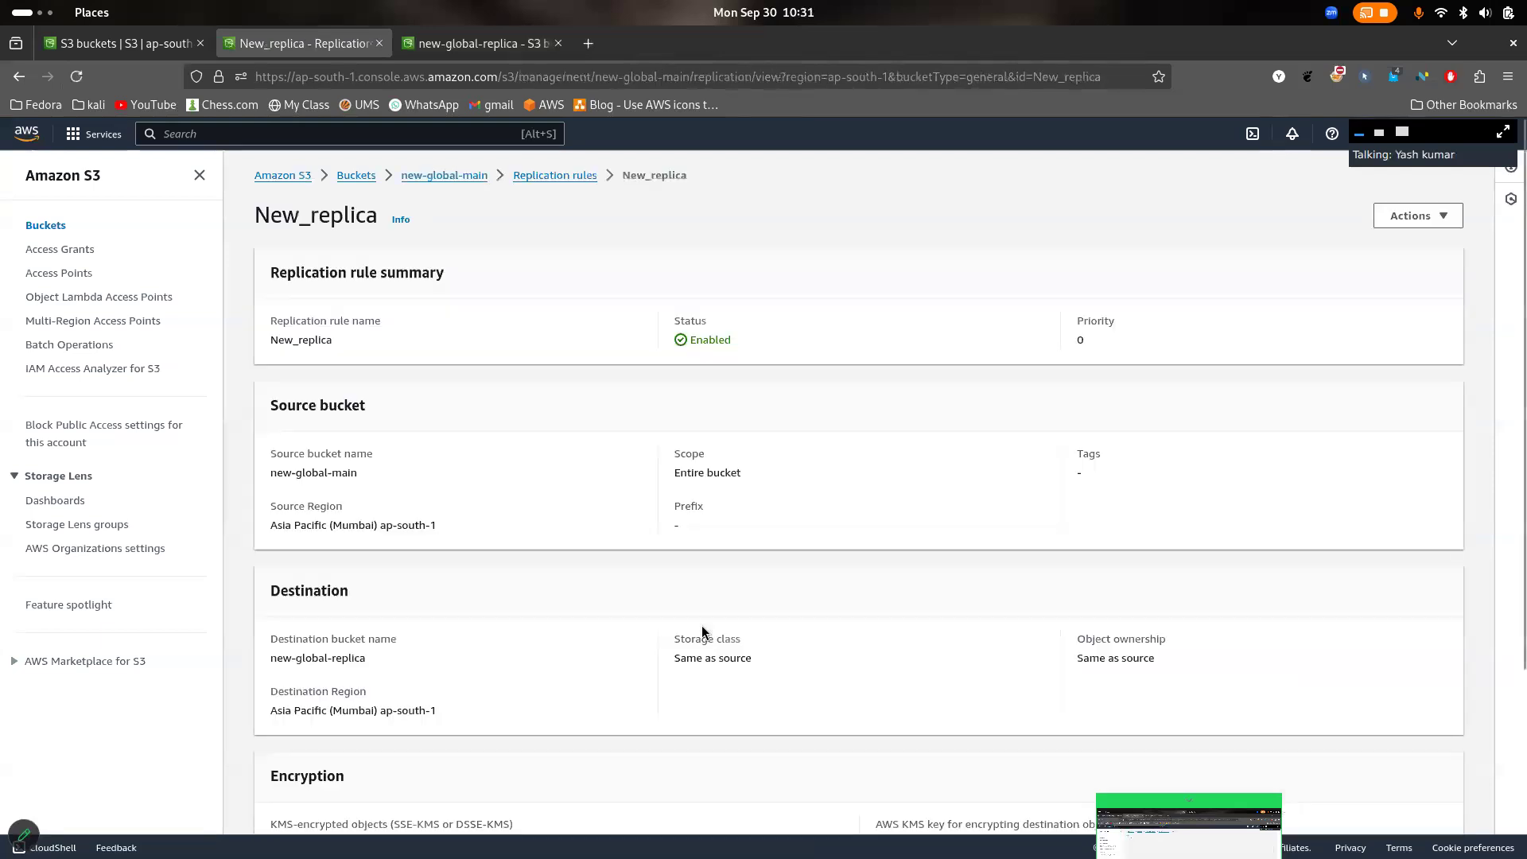
{"action": "scroll", "coordinate": [701, 625], "scroll_direction": "down", "scroll_amount": 3}
{"action": "scroll", "coordinate": [701, 625], "scroll_direction": "up", "scroll_amount": 4}
{"action": "left_click", "coordinate": [1437, 216]}
{"action": "left_click", "coordinate": [1420, 289]}
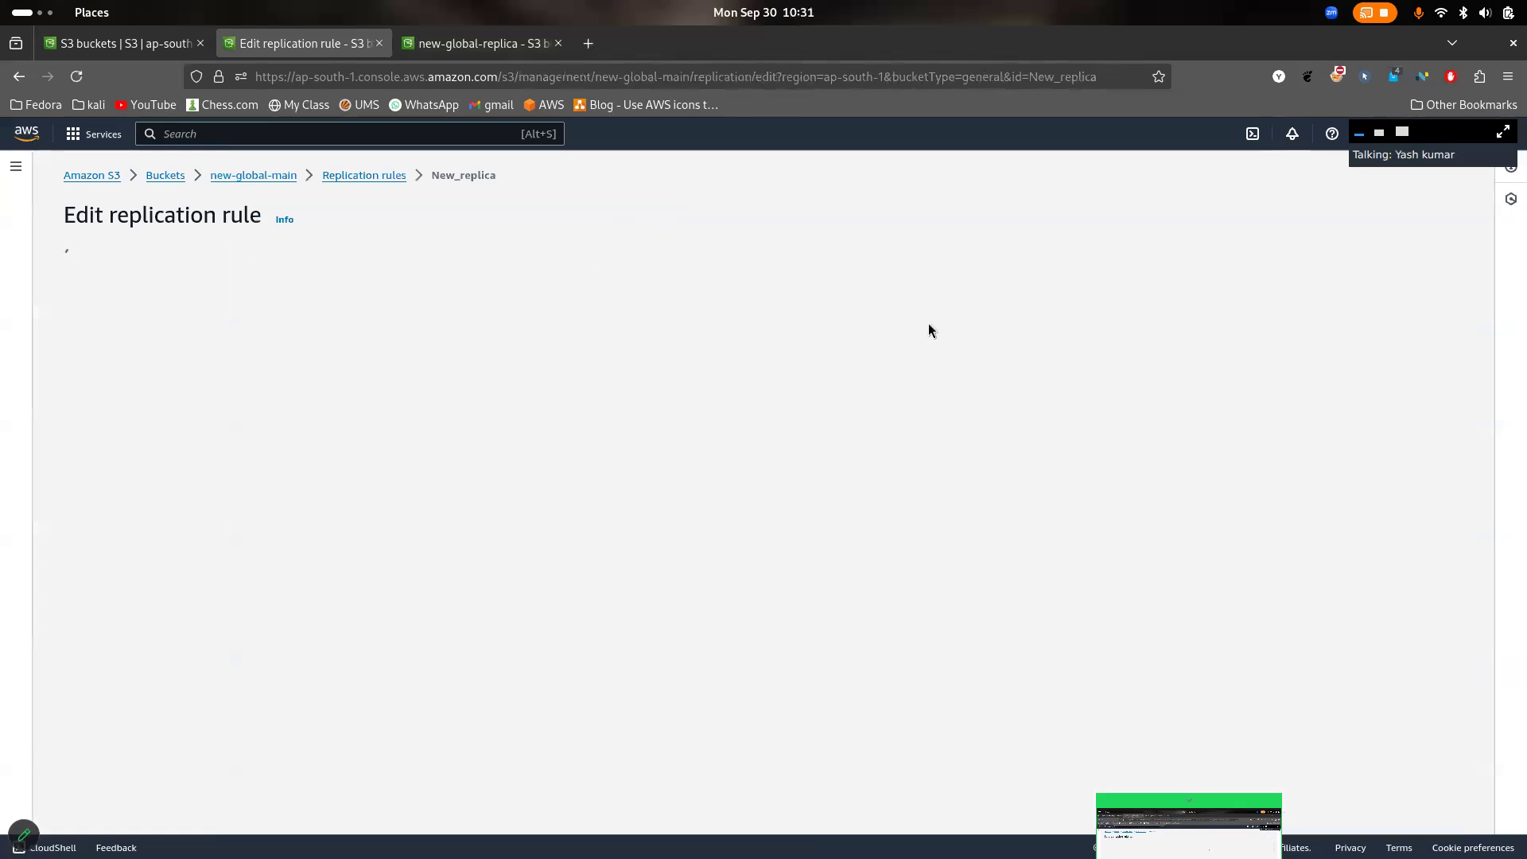
{"action": "scroll", "coordinate": [598, 474], "scroll_direction": "down", "scroll_amount": 10}
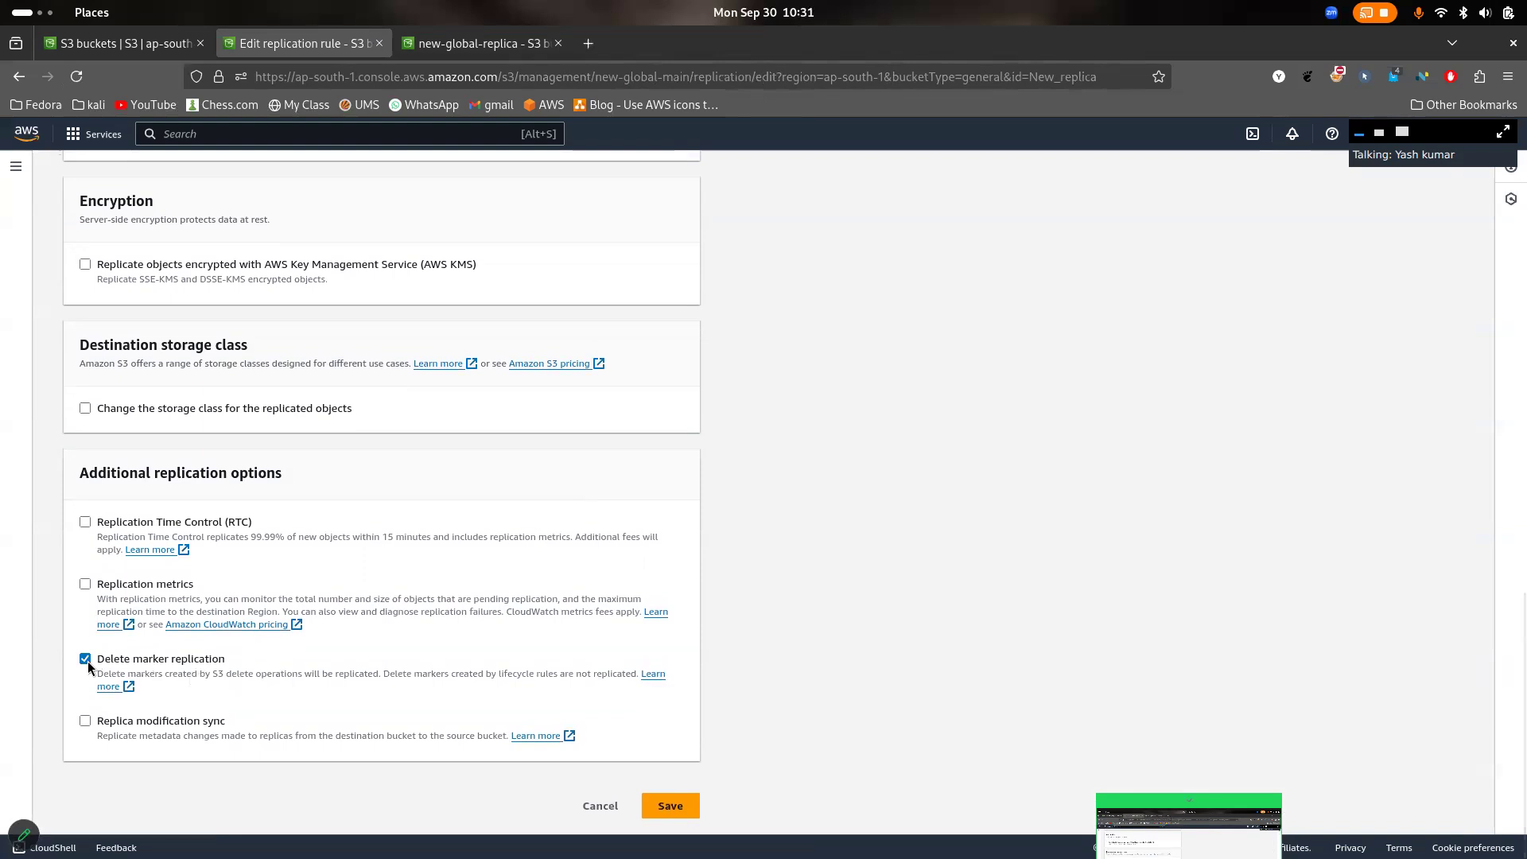
{"action": "left_click", "coordinate": [670, 805]}
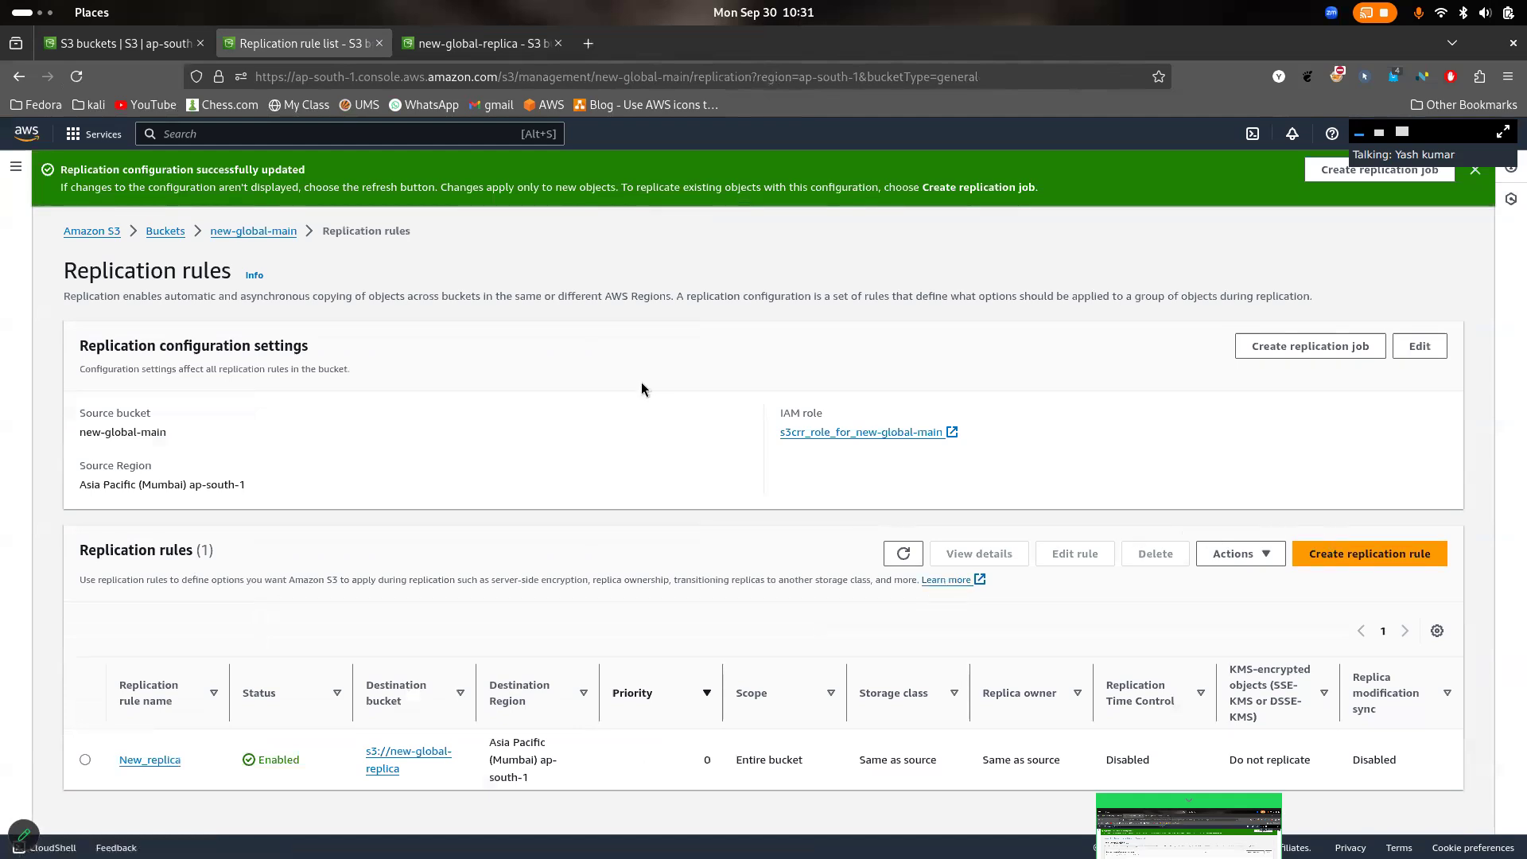
- Delete img4.jpg from new-global-main, confirming with "delete"
{"action": "left_click", "coordinate": [240, 233]}
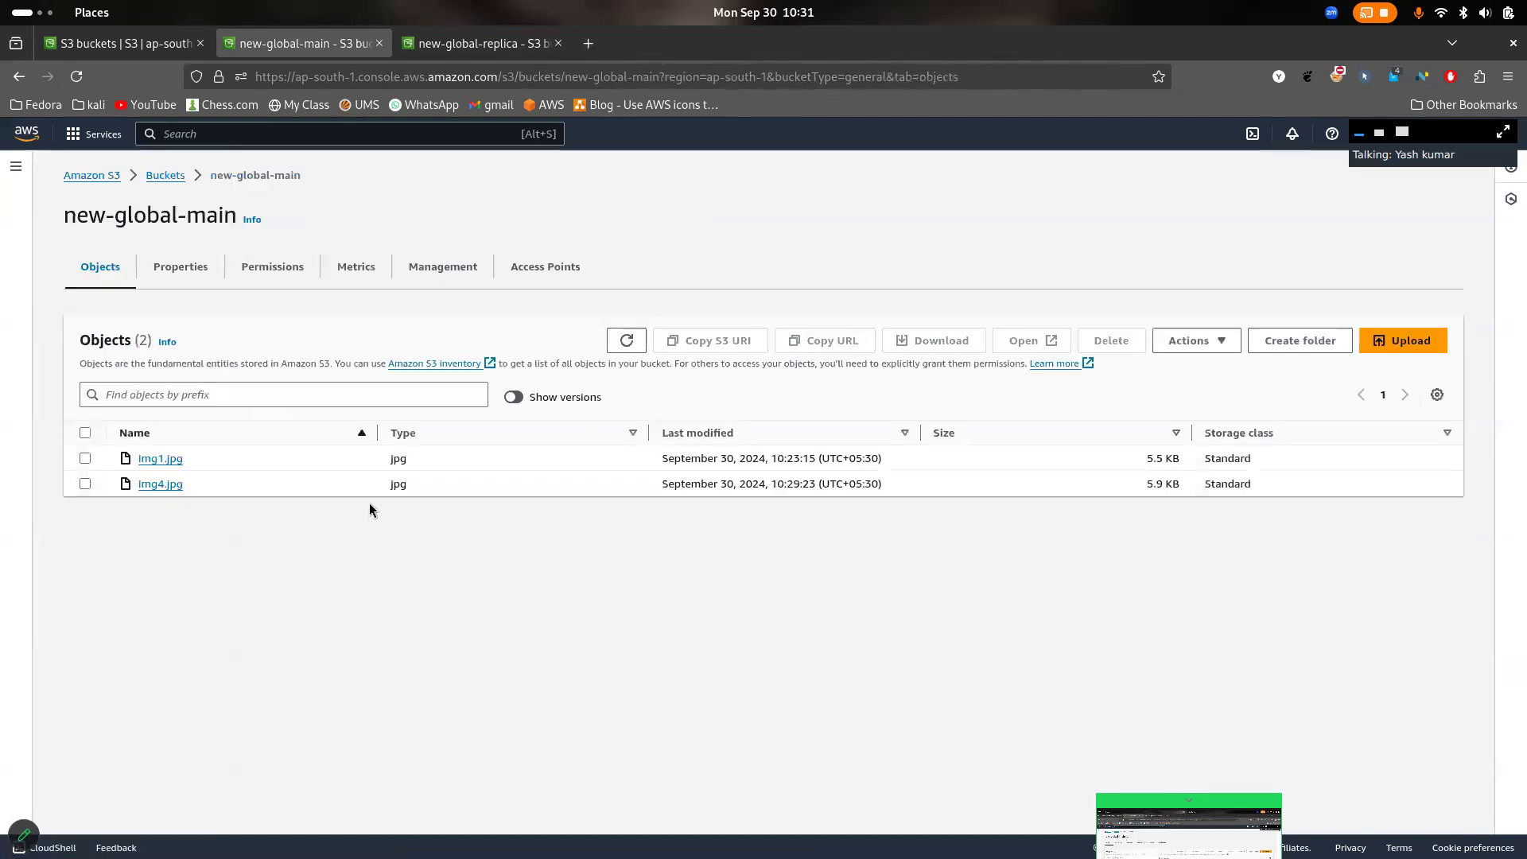
{"action": "left_click", "coordinate": [84, 484]}
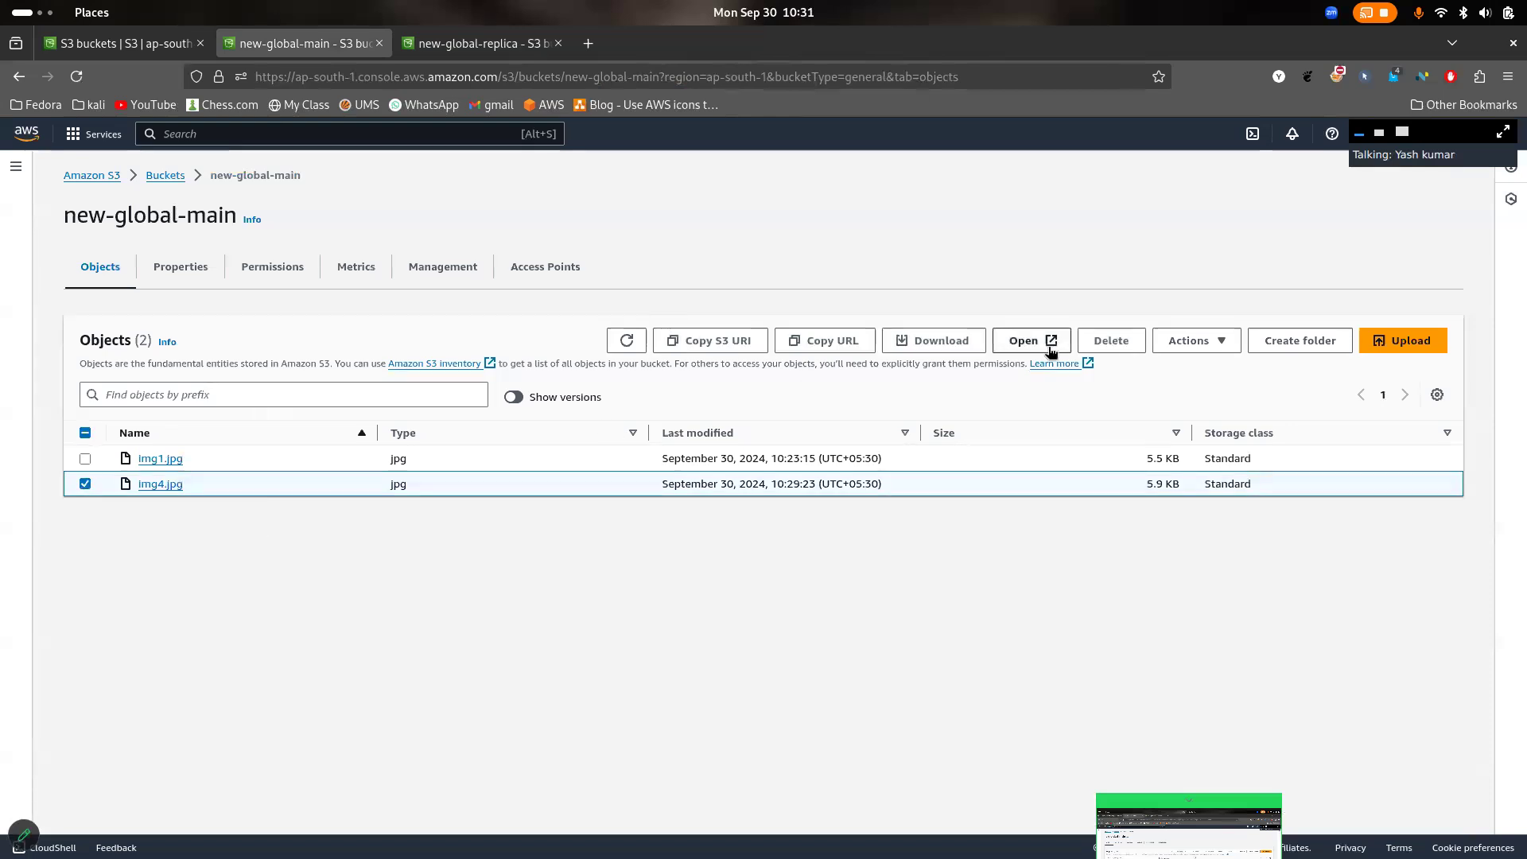
{"action": "left_click", "coordinate": [1111, 343]}
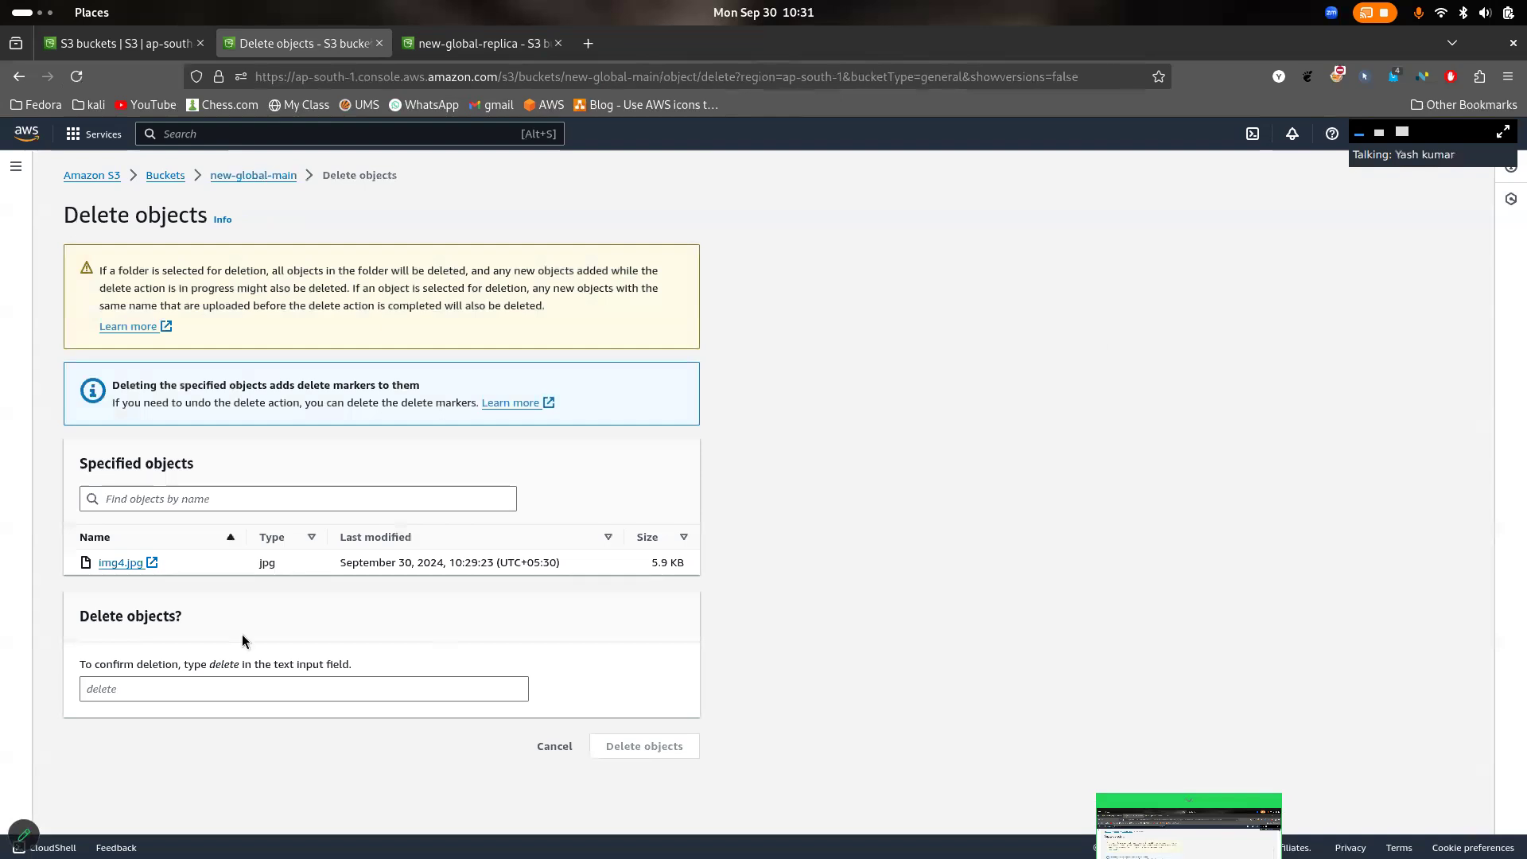
{"action": "left_click", "coordinate": [226, 689]}
{"action": "type", "text": "delete"}
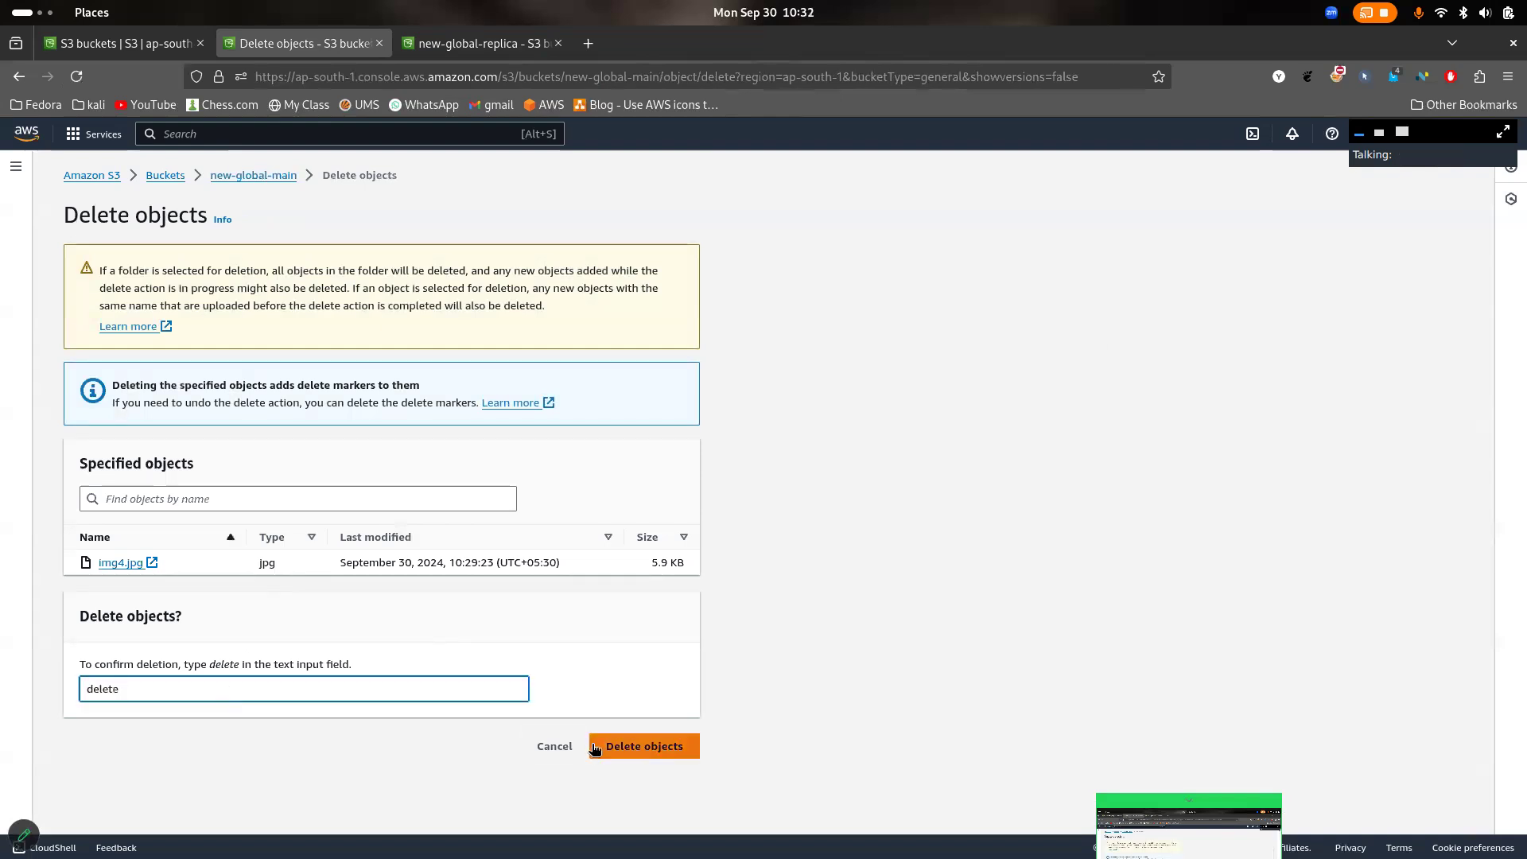
{"action": "left_click", "coordinate": [594, 745]}
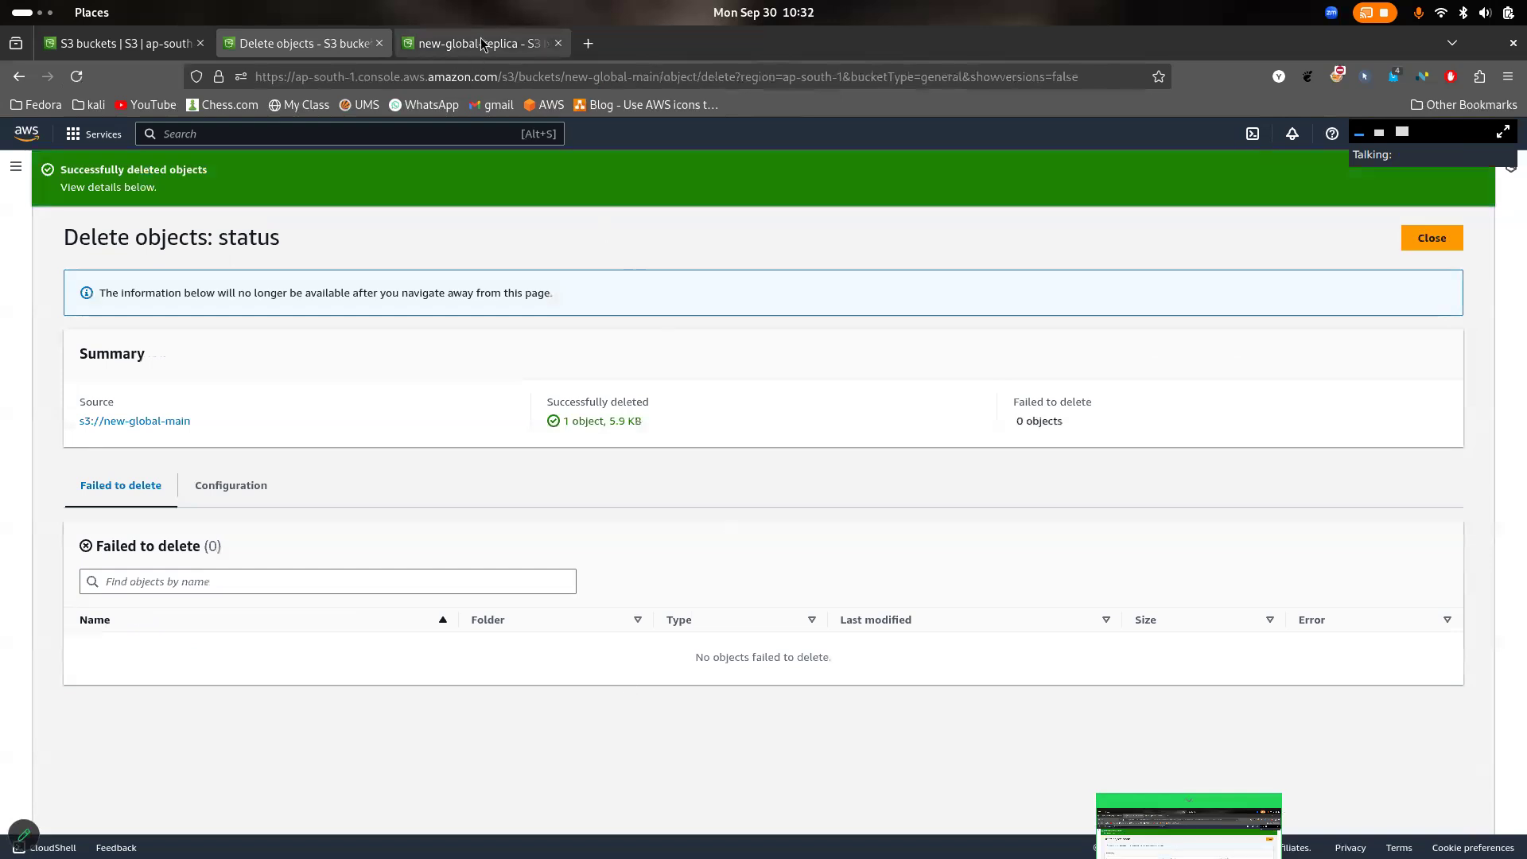
- Reload new-global-replica and refresh its version list repeatedly to check whether the deletion of img4.jpg is replicated
{"action": "left_click", "coordinate": [482, 43]}
{"action": "left_click", "coordinate": [77, 77]}
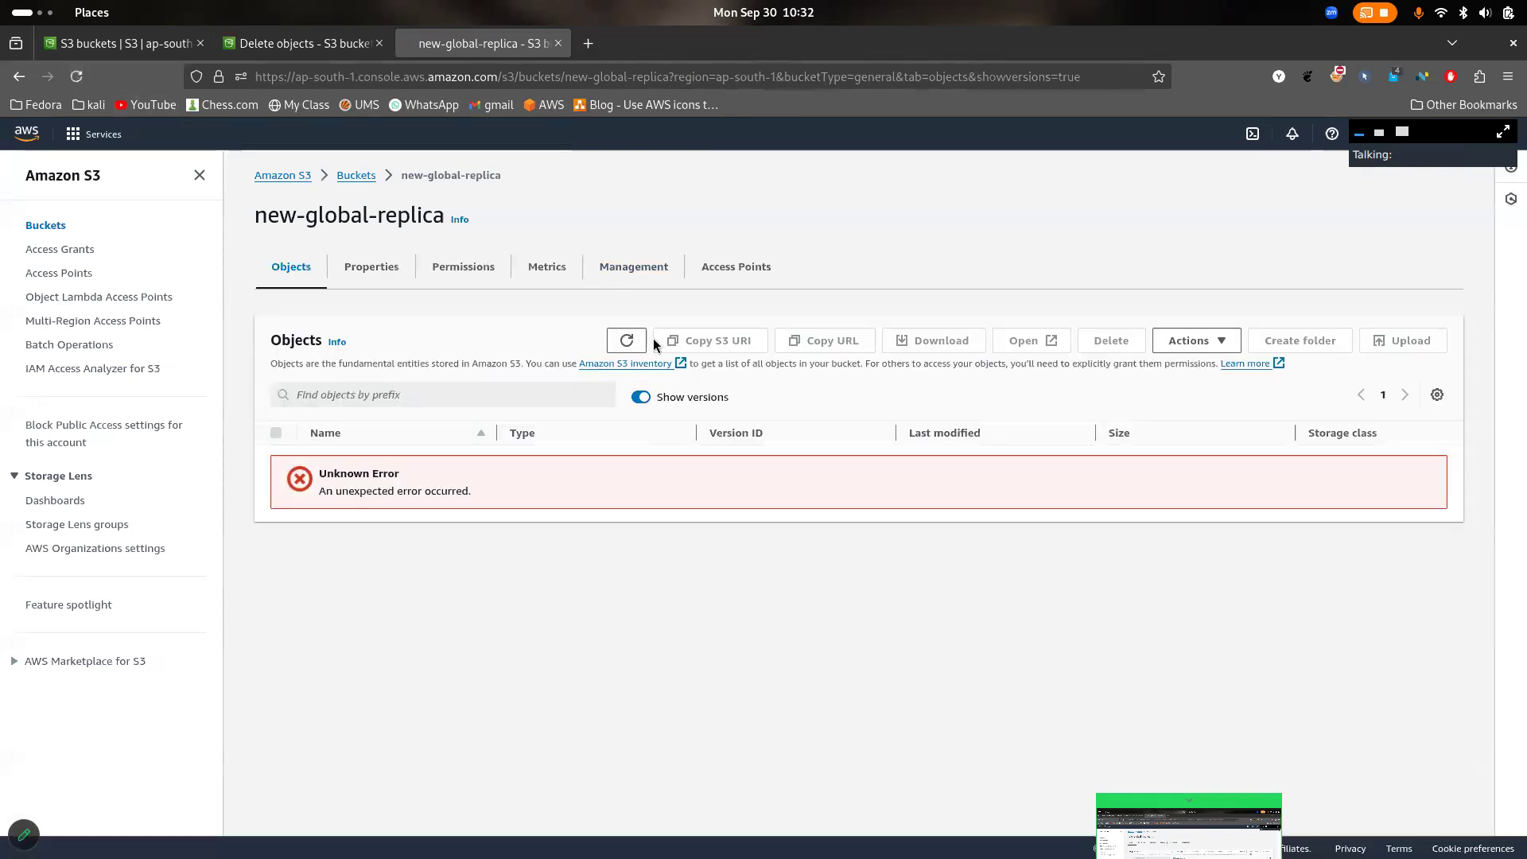
{"action": "left_click", "coordinate": [629, 341]}
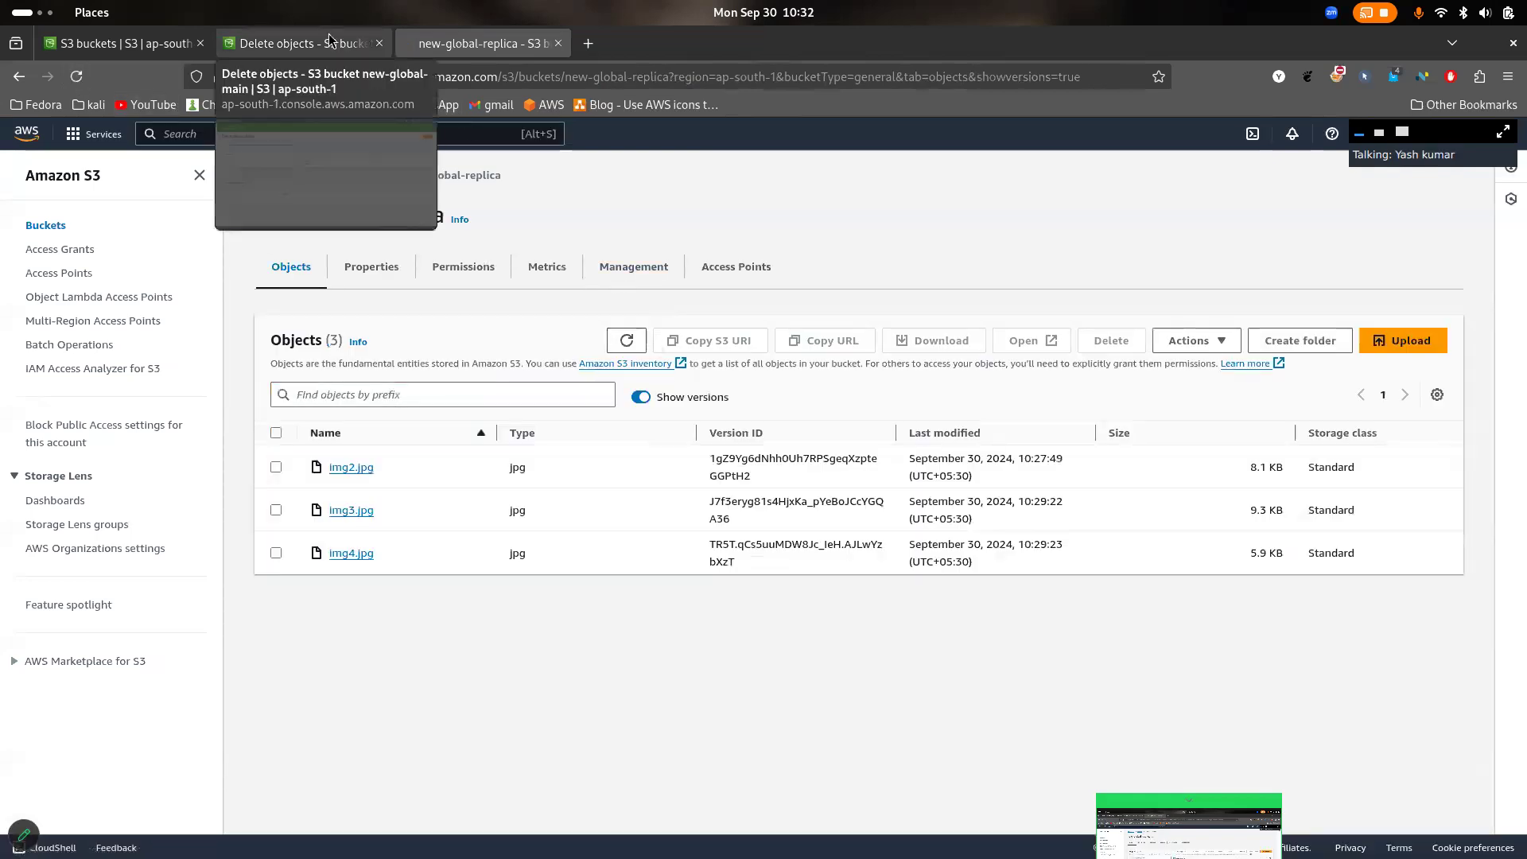
{"action": "left_click", "coordinate": [628, 341]}
{"action": "left_click", "coordinate": [628, 340]}
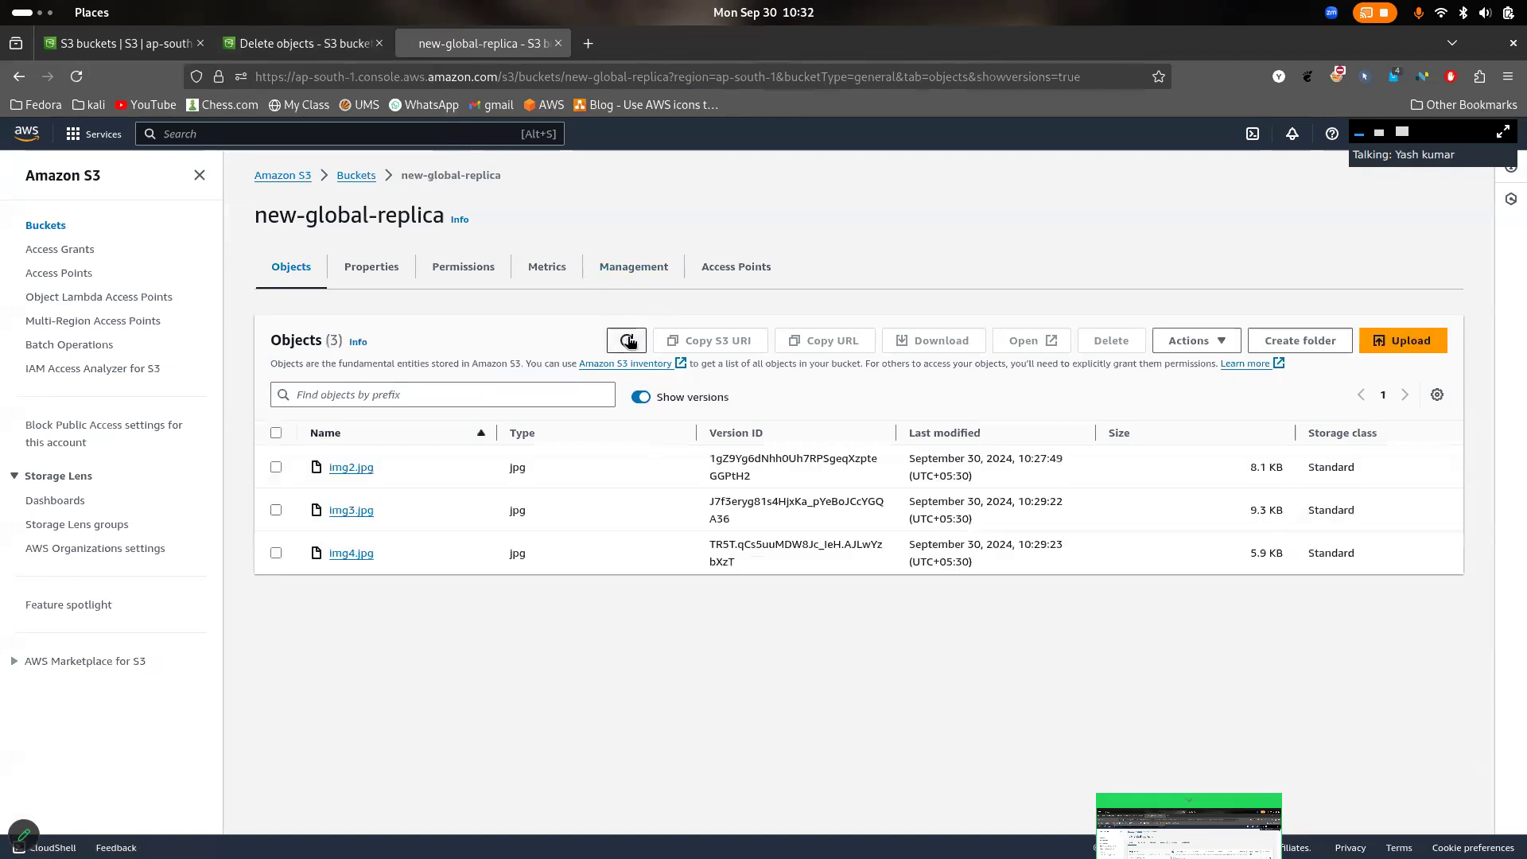
{"action": "left_click", "coordinate": [628, 340]}
{"action": "left_click", "coordinate": [628, 340]}
{"action": "left_click", "coordinate": [628, 340]}
{"action": "left_click", "coordinate": [628, 340]}
{"action": "left_click", "coordinate": [628, 341]}
- Close the deletion status and compare the object lists of new-global-main and new-global-replica with versions hidden
{"action": "left_click", "coordinate": [331, 54]}
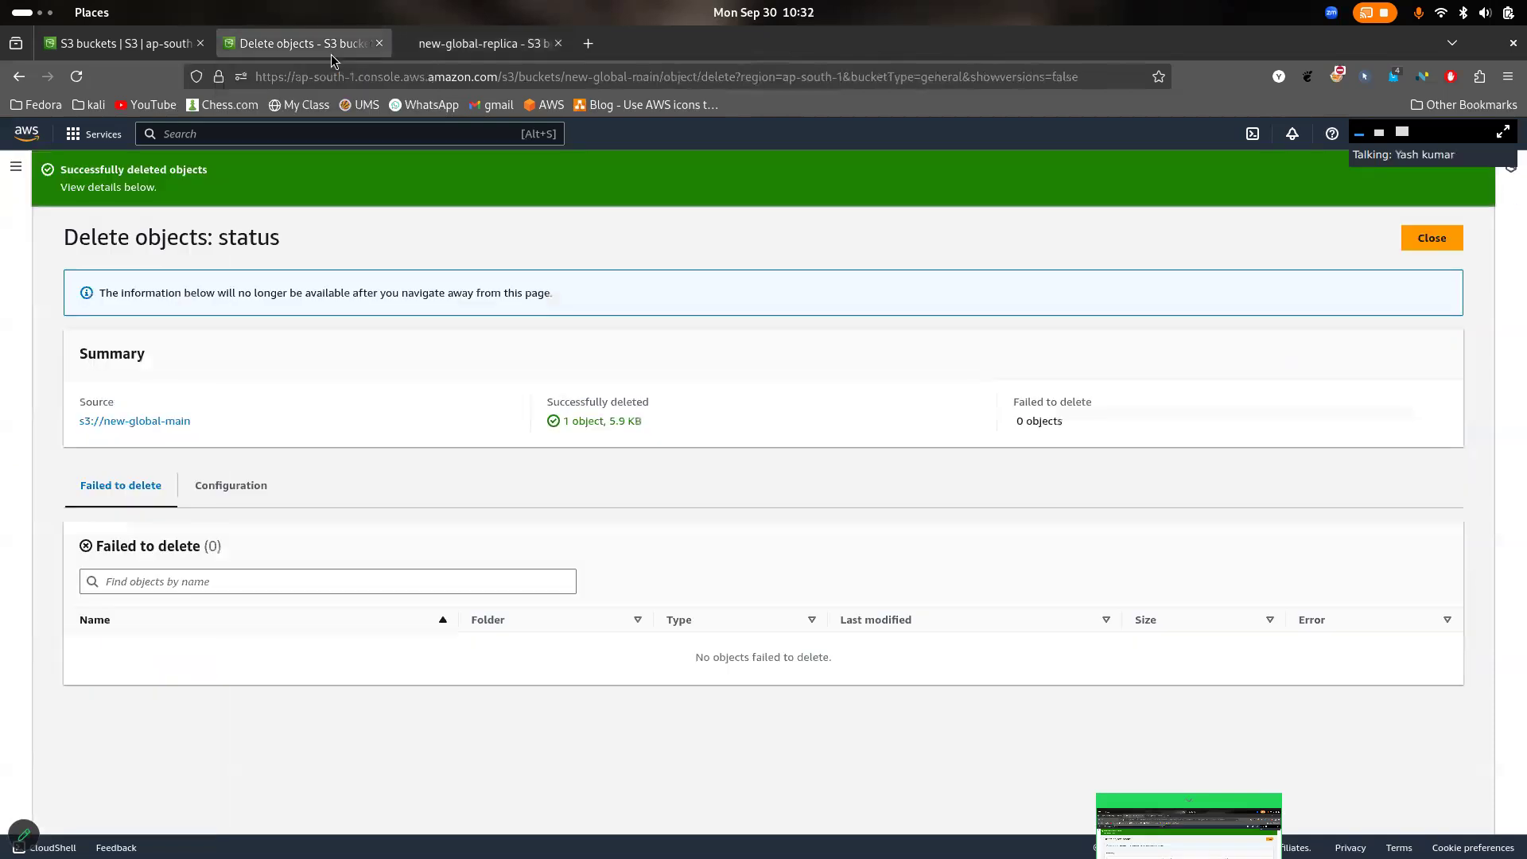
{"action": "left_click", "coordinate": [1431, 238]}
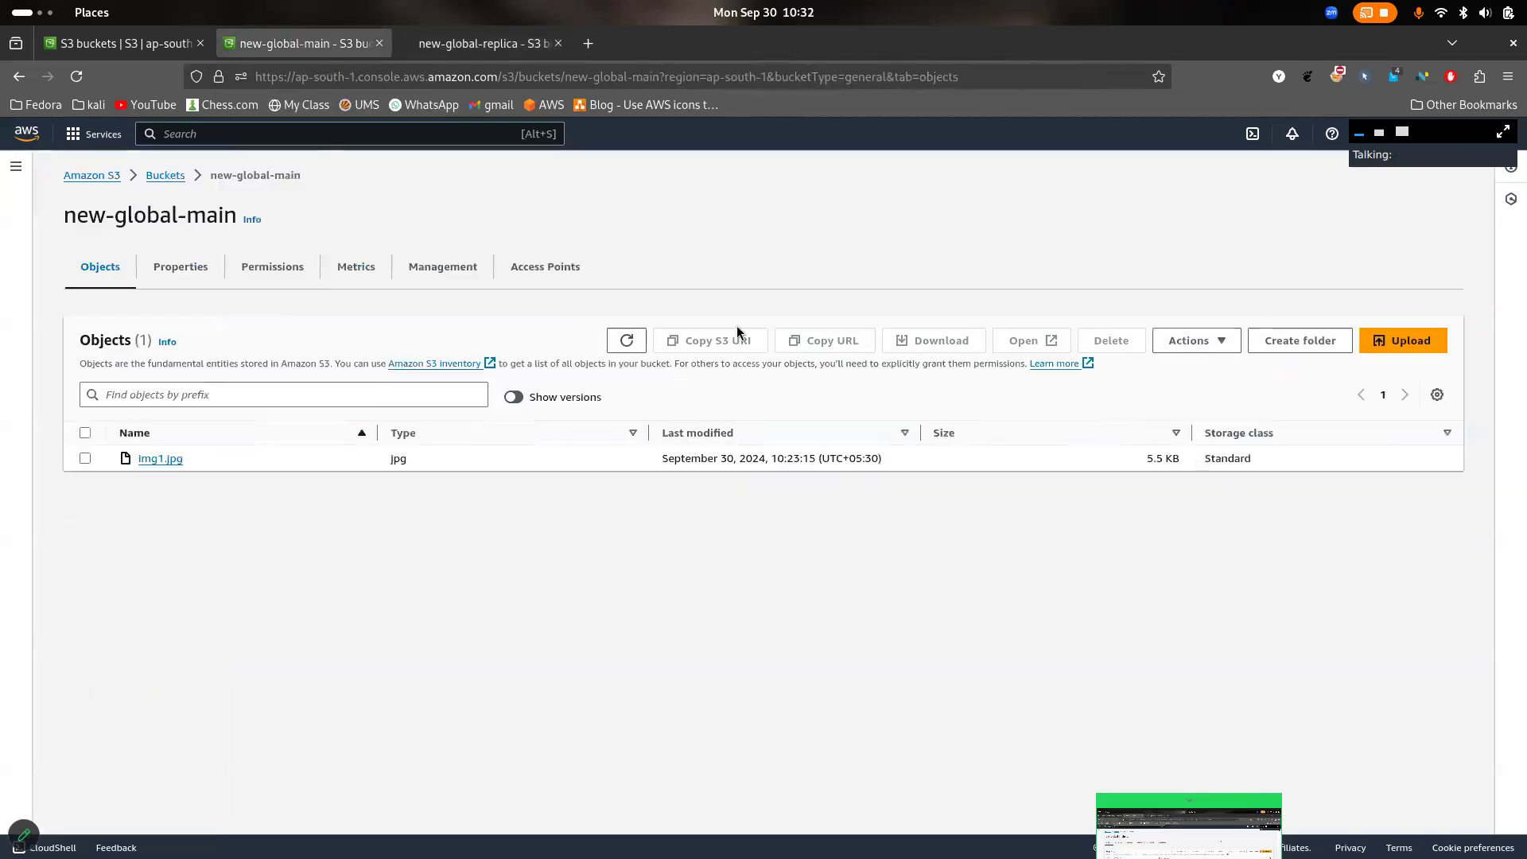
{"action": "left_click", "coordinate": [517, 54]}
{"action": "left_click", "coordinate": [641, 397]}
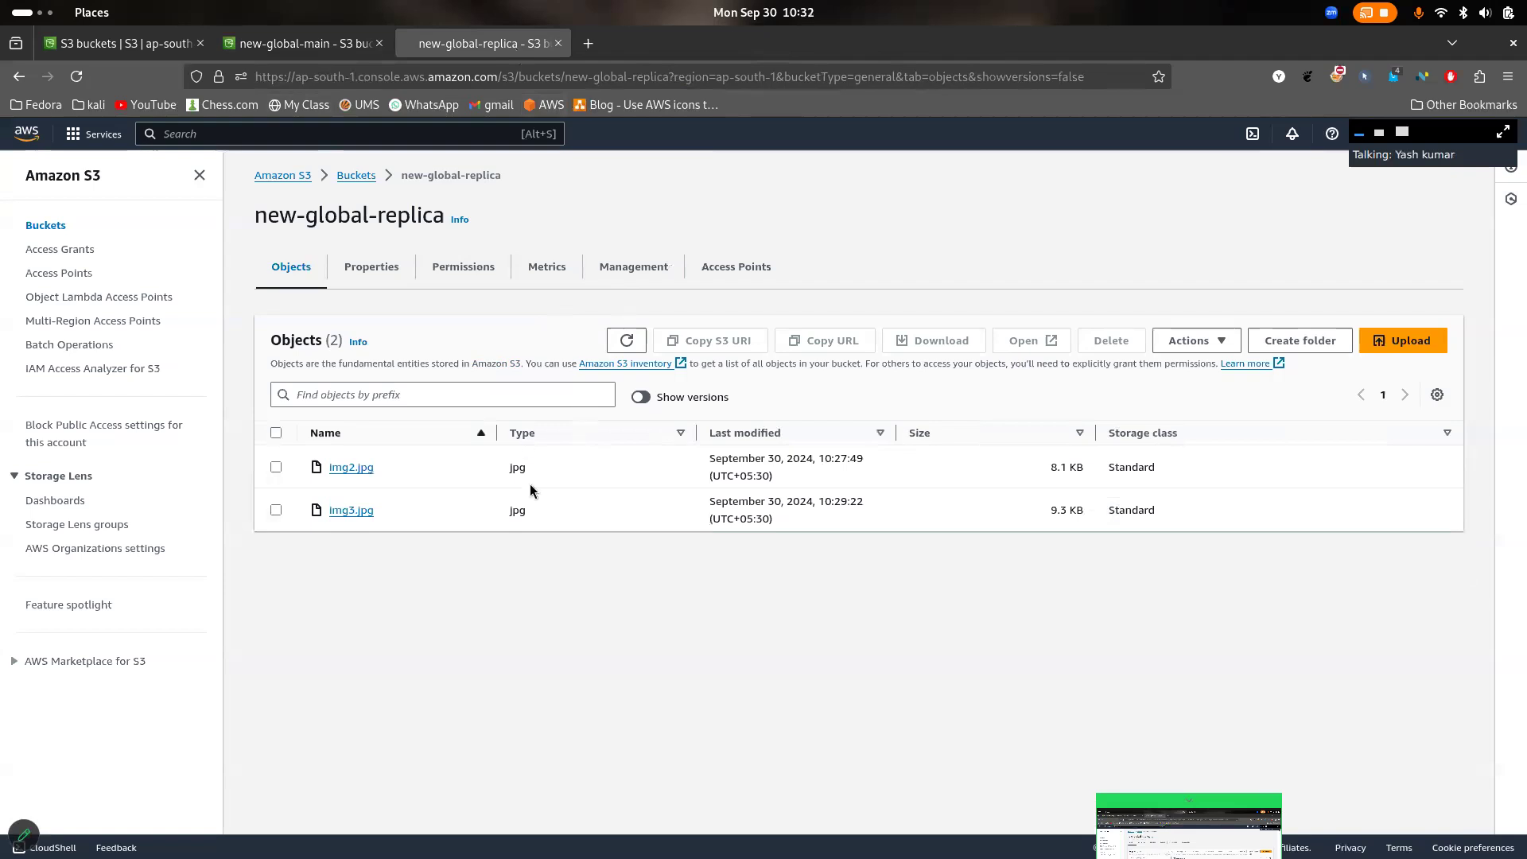
{"action": "left_click", "coordinate": [338, 44]}
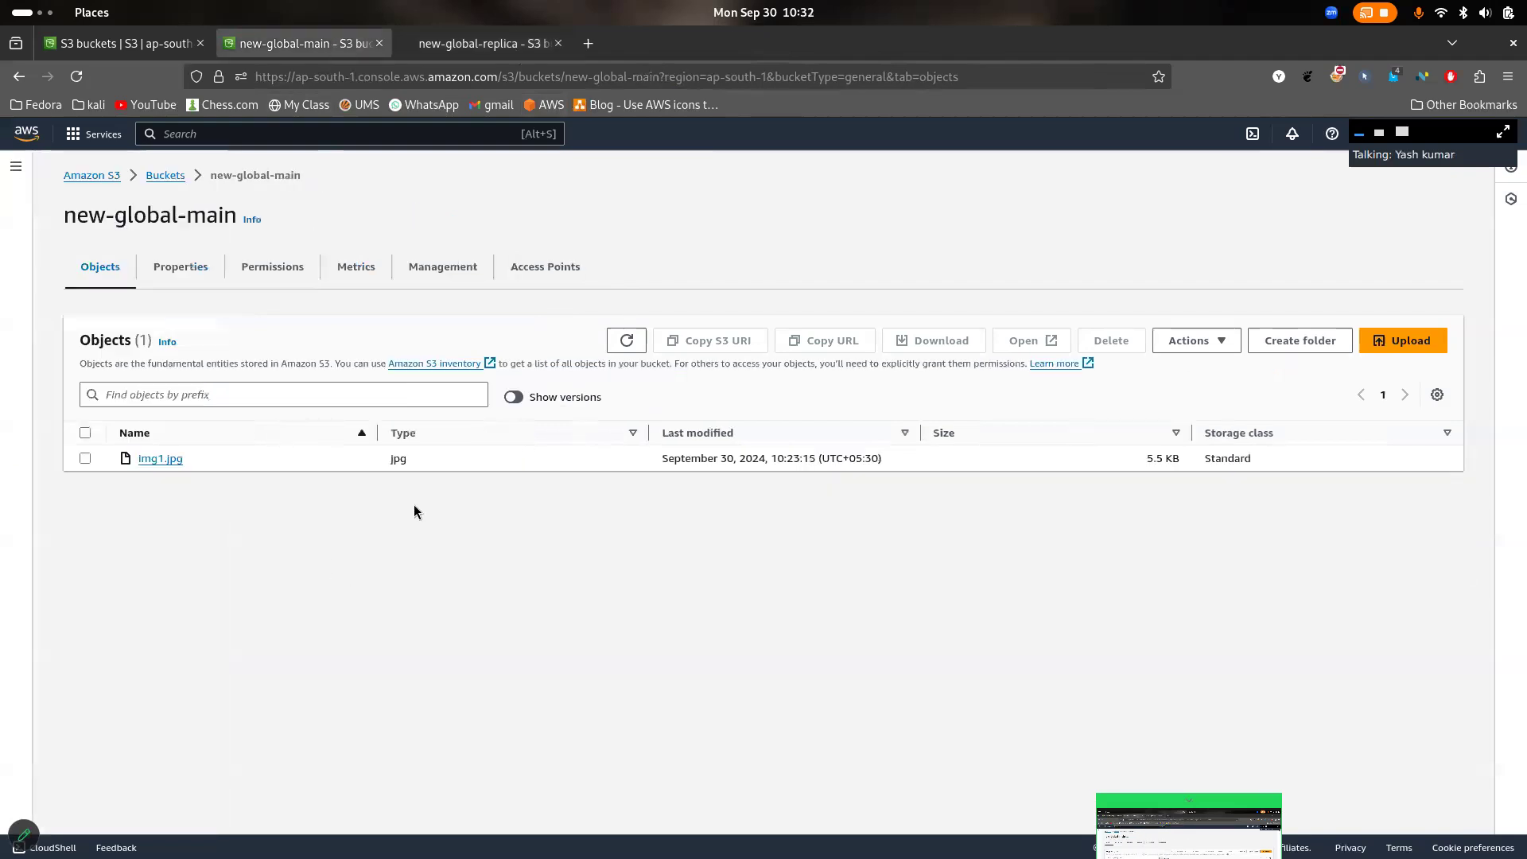
- Refresh new-global-replica and switch its object versions on and off to examine the entries for img4.jpg, leaving versions shown
{"action": "left_click", "coordinate": [485, 52]}
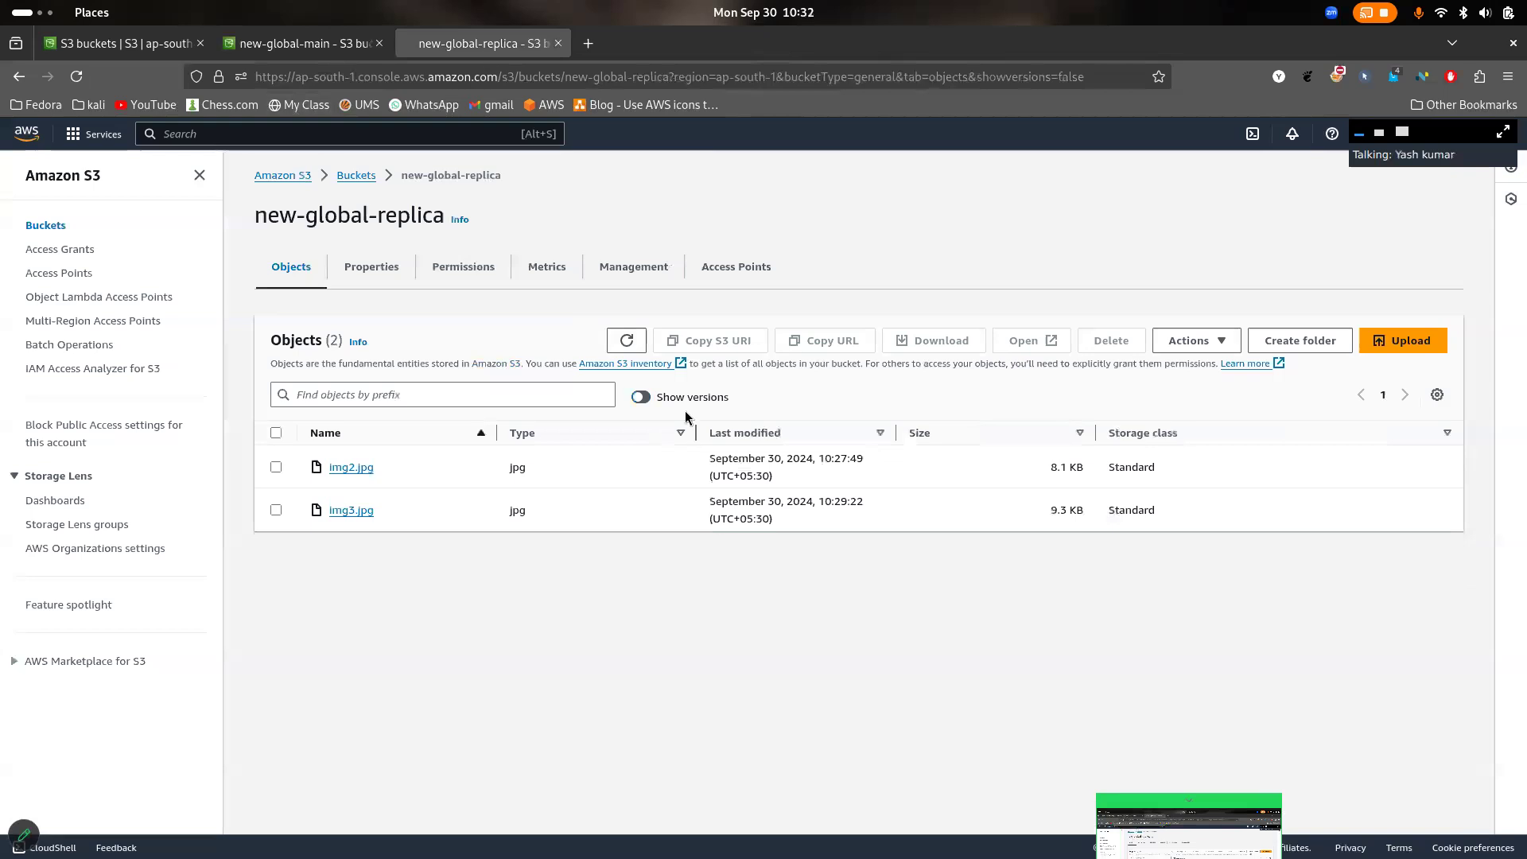
{"action": "left_click", "coordinate": [627, 341]}
{"action": "left_click", "coordinate": [641, 397]}
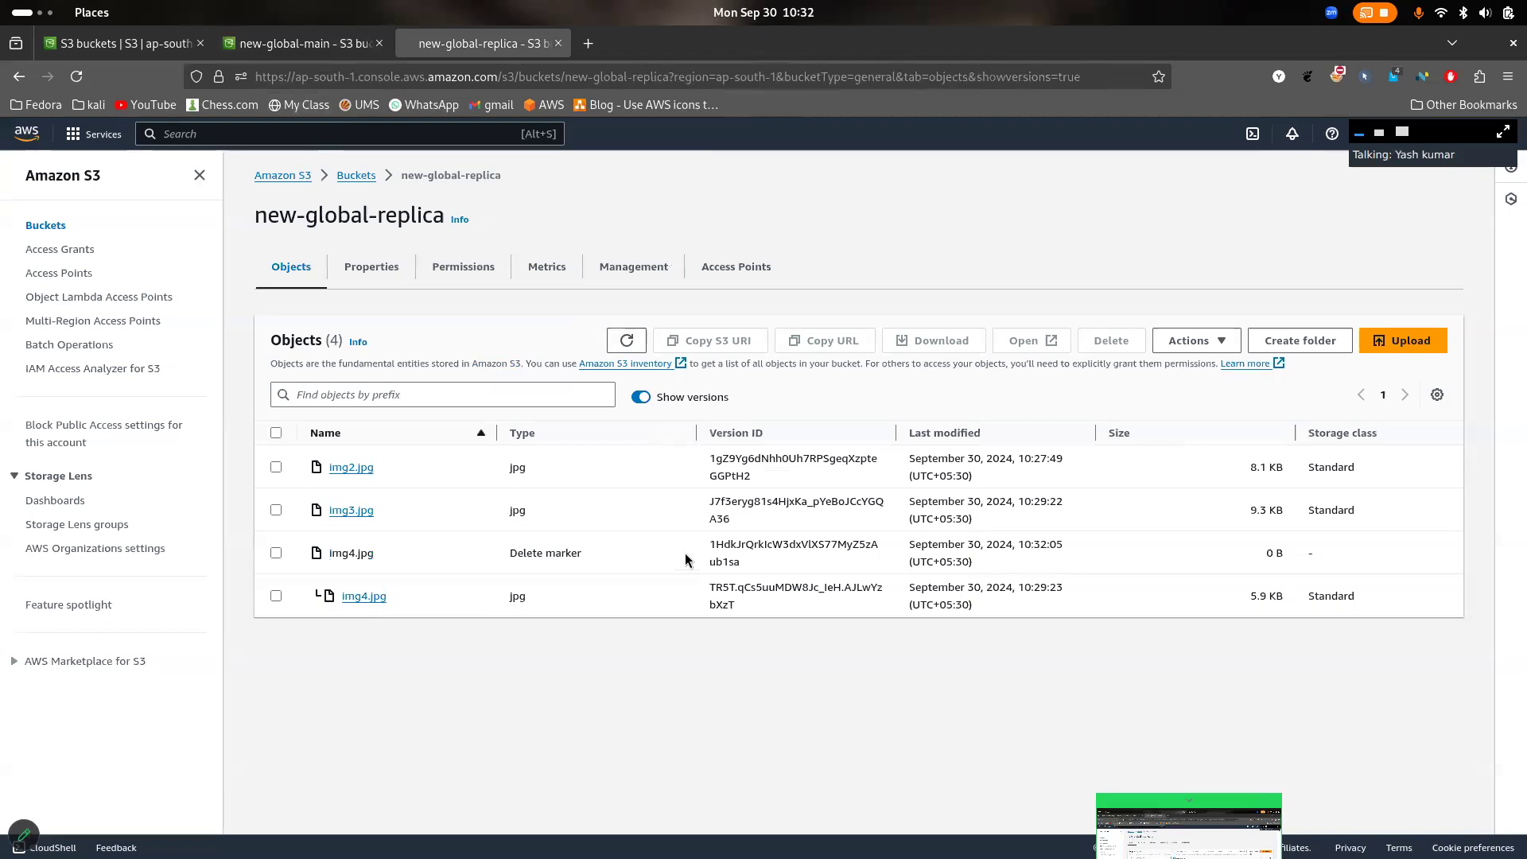
{"action": "left_click", "coordinate": [641, 397]}
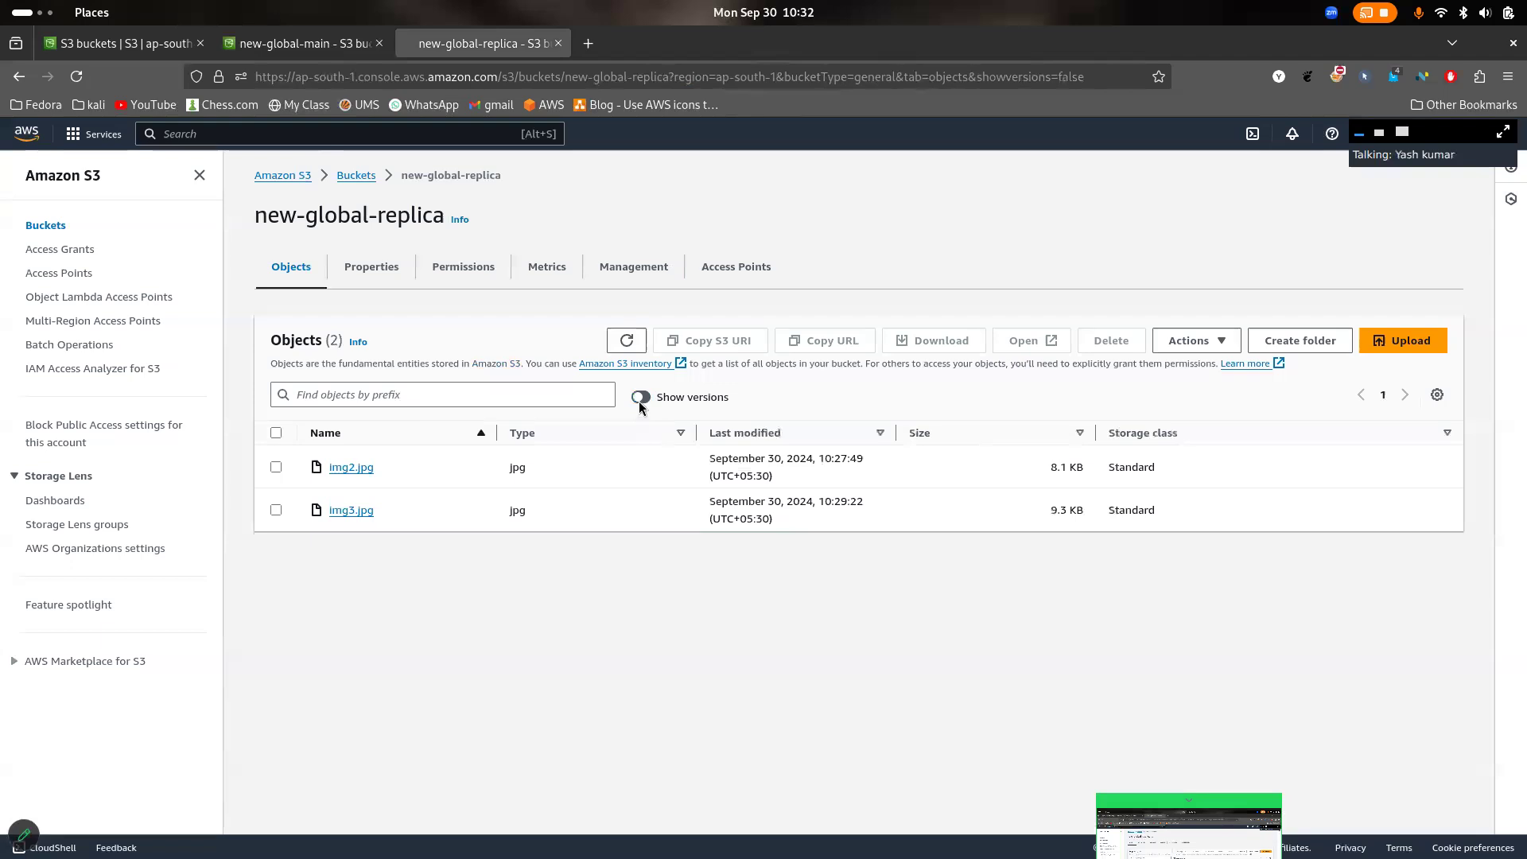
{"action": "left_click", "coordinate": [641, 400]}
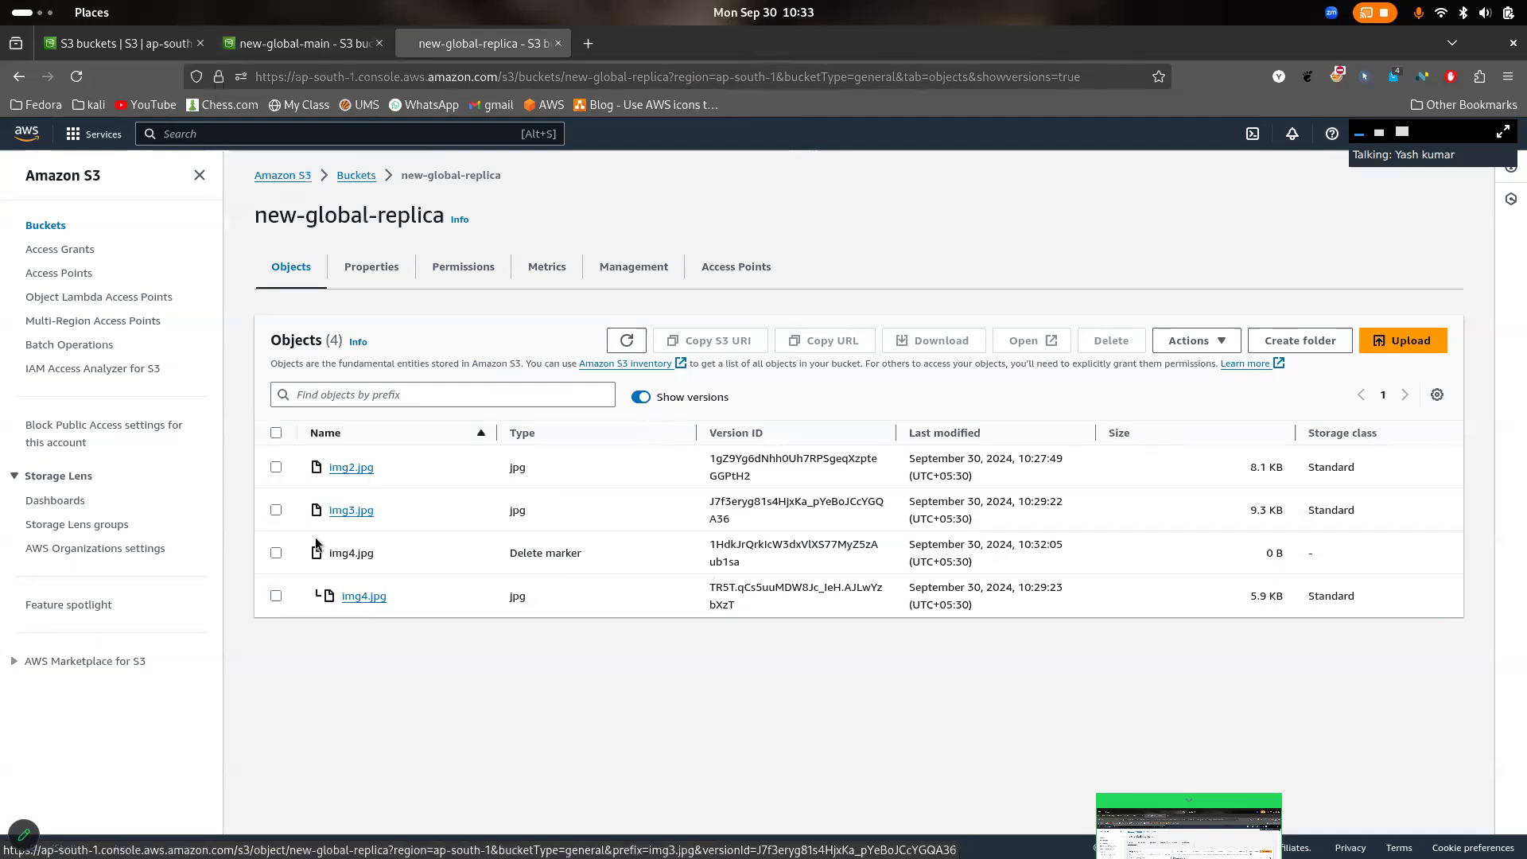
- Permanently delete img4.jpg's delete marker from new-global-replica, confirming with "permanently delete", and refresh the object list after closing the deletion status
{"action": "left_click", "coordinate": [276, 553]}
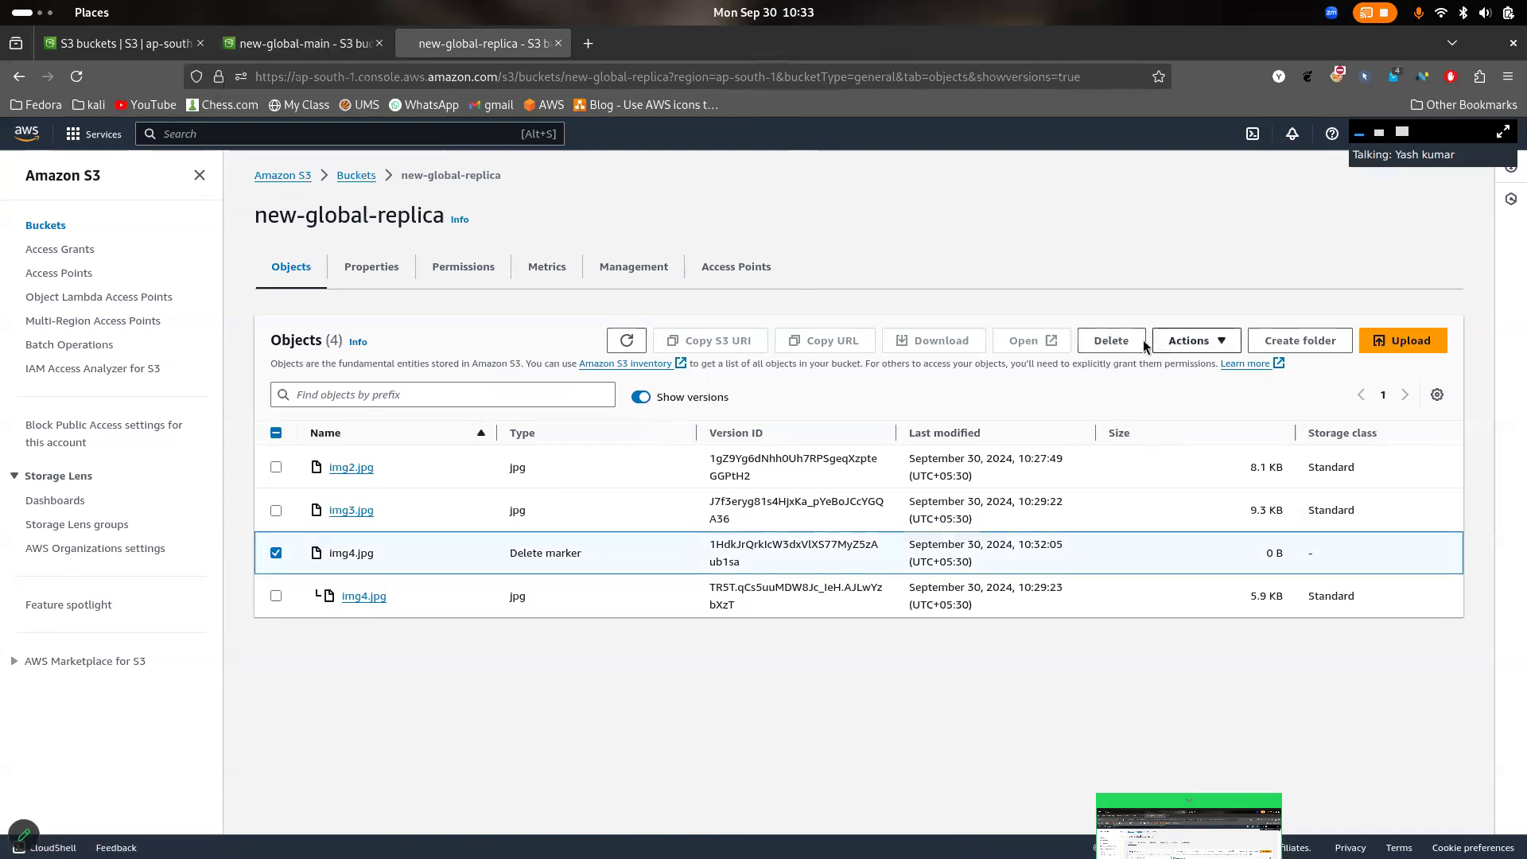
{"action": "left_click", "coordinate": [1111, 342]}
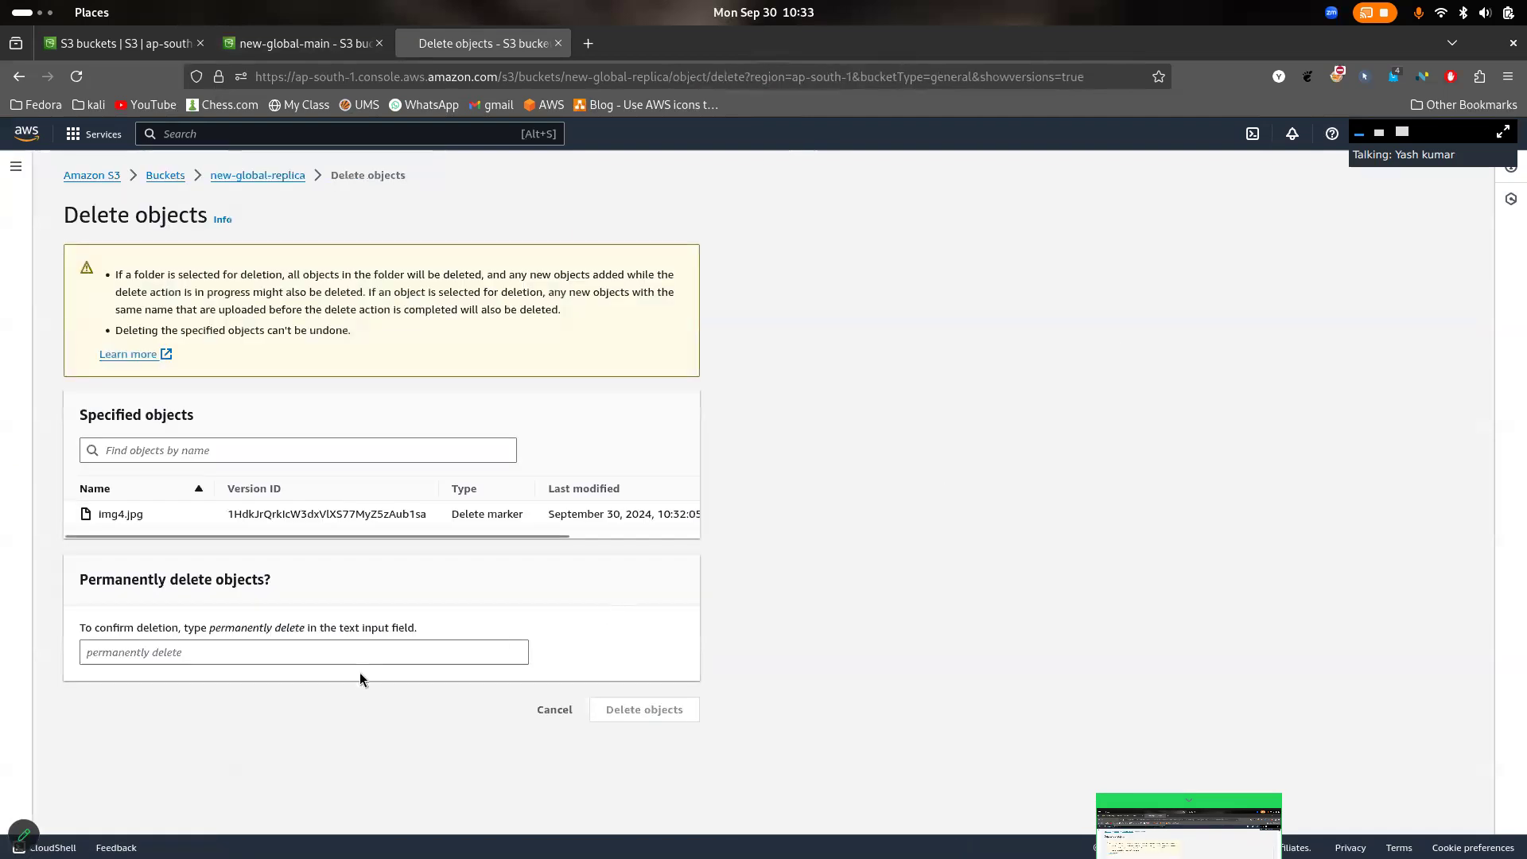
{"action": "left_click", "coordinate": [351, 649]}
{"action": "left_click", "coordinate": [304, 623]}
{"action": "left_click", "coordinate": [207, 627]}
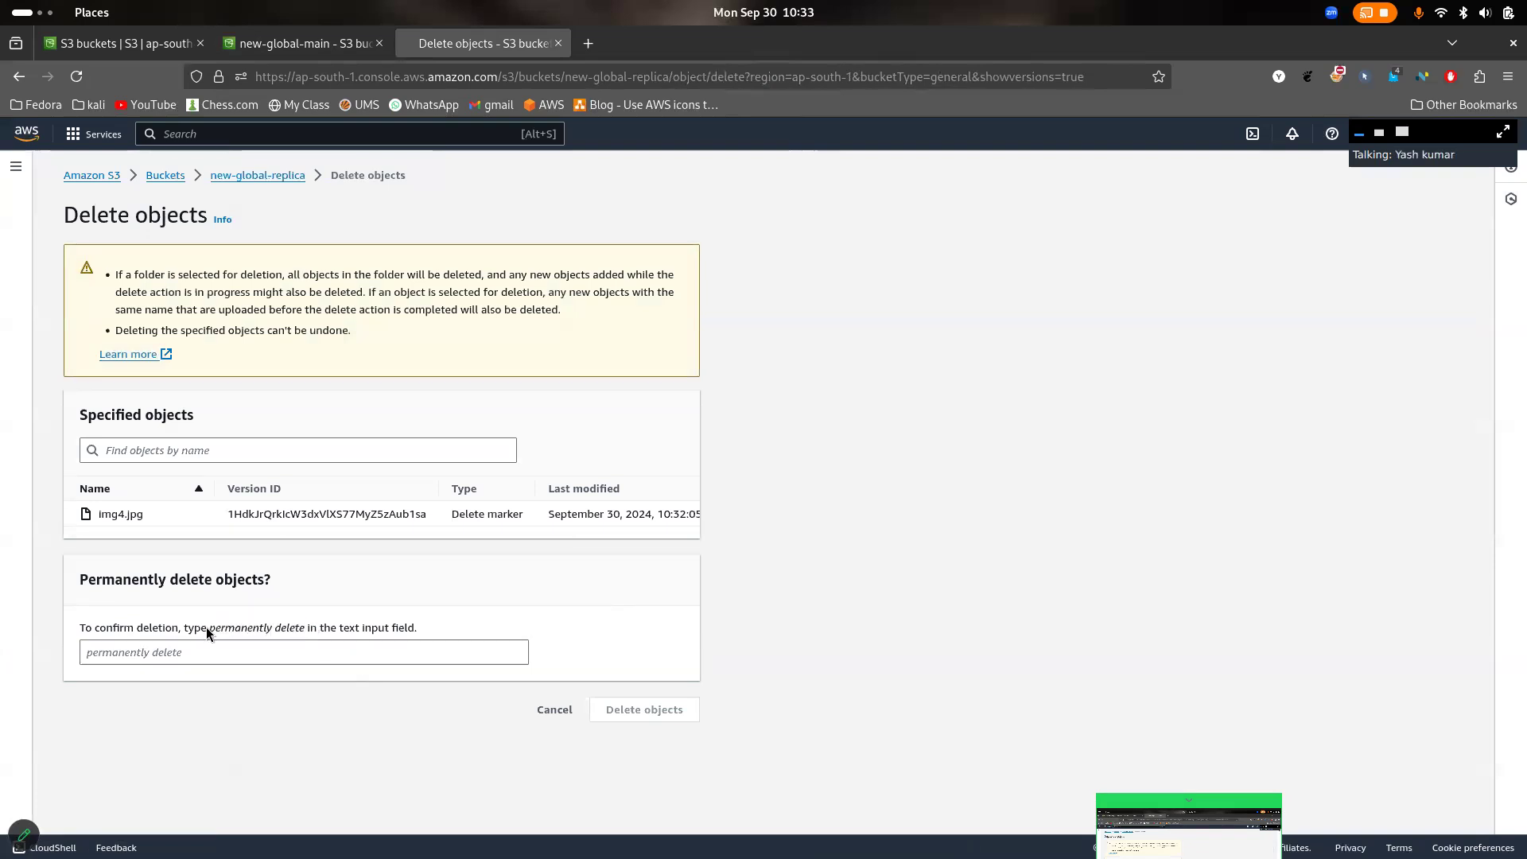
{"action": "left_click_drag", "start_coordinate": [211, 628], "coordinate": [303, 627]}
{"action": "key", "text": "ctrl+c"}
{"action": "left_click", "coordinate": [284, 651]}
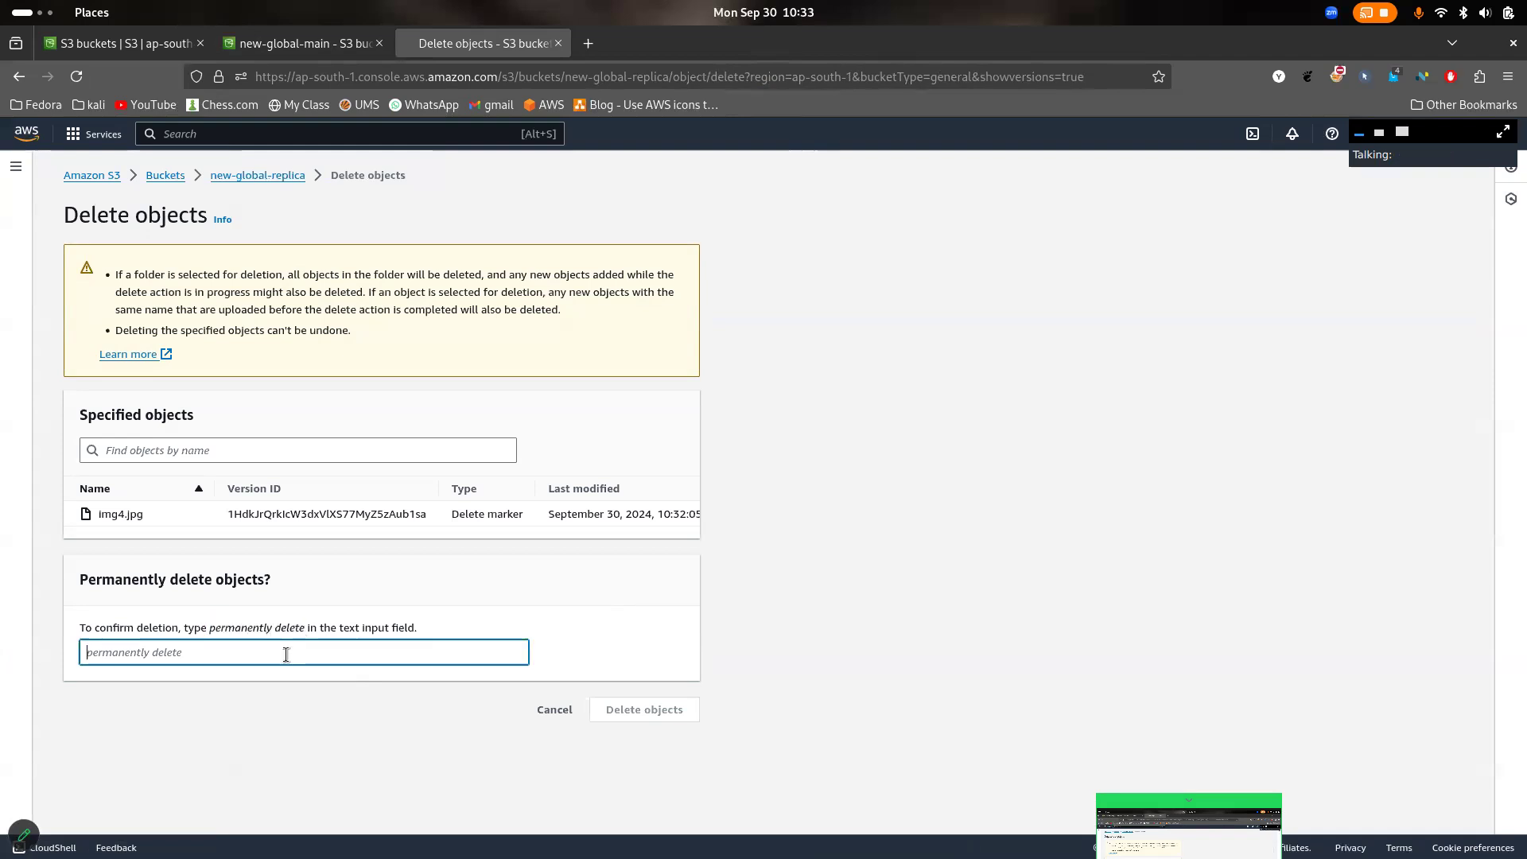
{"action": "key", "text": "ctrl+v"}
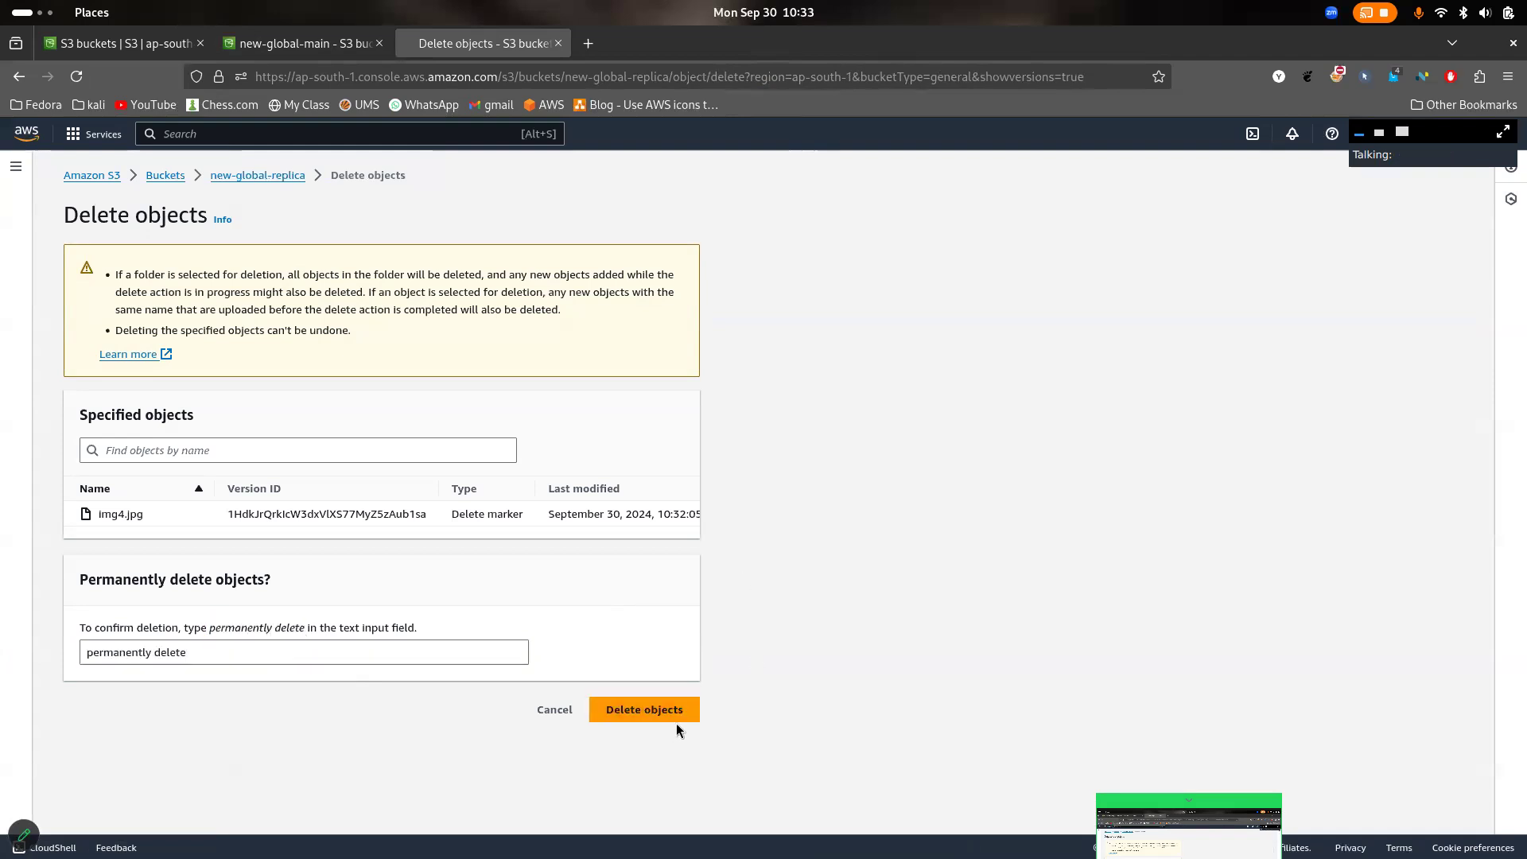
{"action": "left_click", "coordinate": [676, 716]}
{"action": "left_click", "coordinate": [1432, 238]}
{"action": "left_click", "coordinate": [627, 342]}
- Permanently delete the delete markers of img2.jpg, img3.jpg and img4.jpg from new-global-main, confirming with "permanently delete", and close the deletion status
{"action": "left_click", "coordinate": [310, 45]}
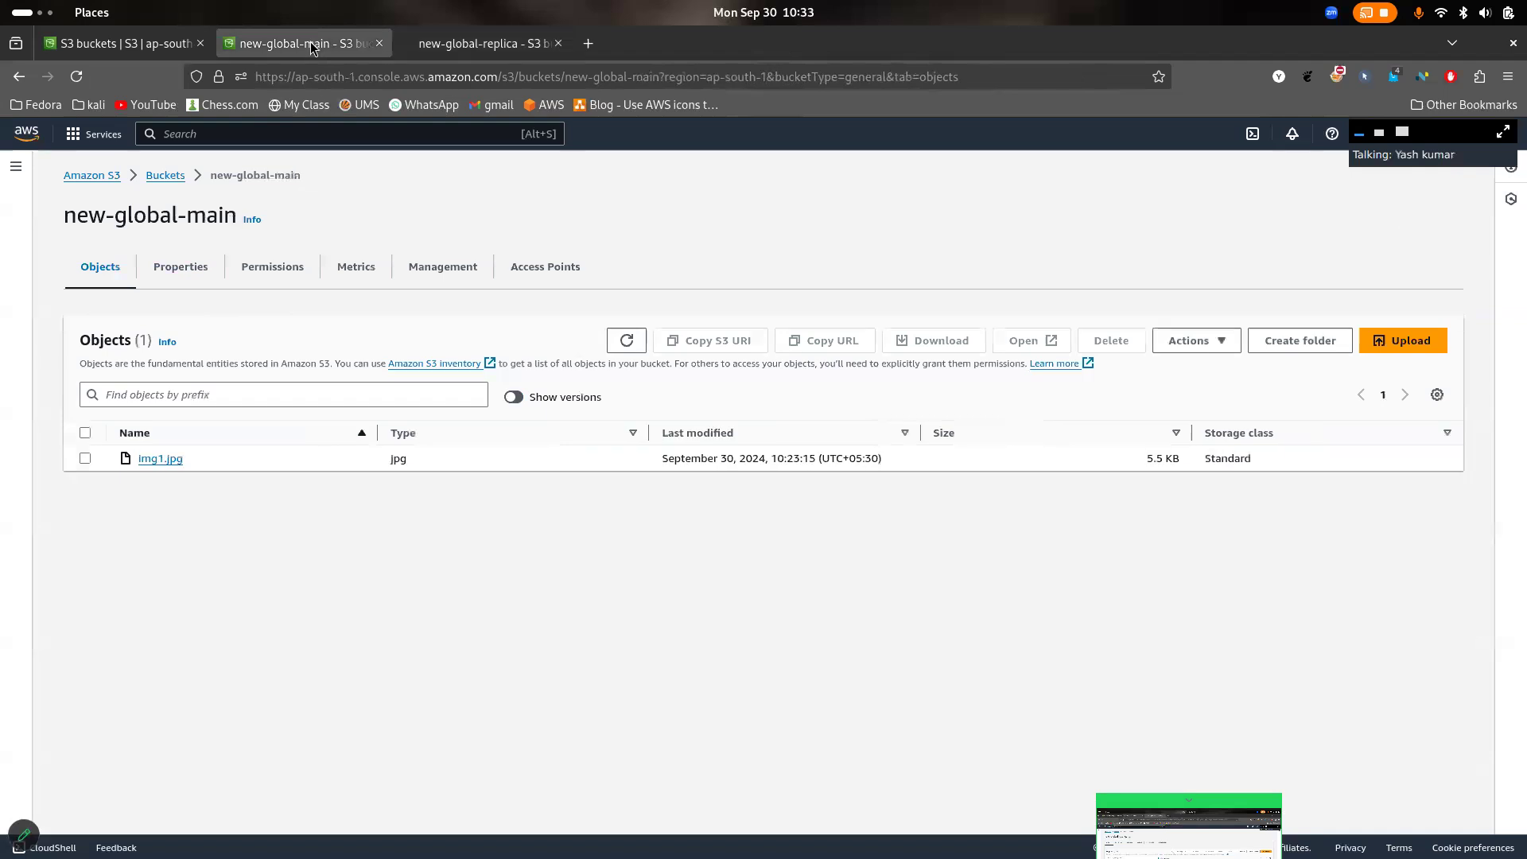
{"action": "left_click", "coordinate": [513, 397]}
{"action": "left_click", "coordinate": [86, 501]}
{"action": "scroll", "coordinate": [194, 579], "scroll_direction": "down", "scroll_amount": 1}
{"action": "left_click", "coordinate": [85, 568]}
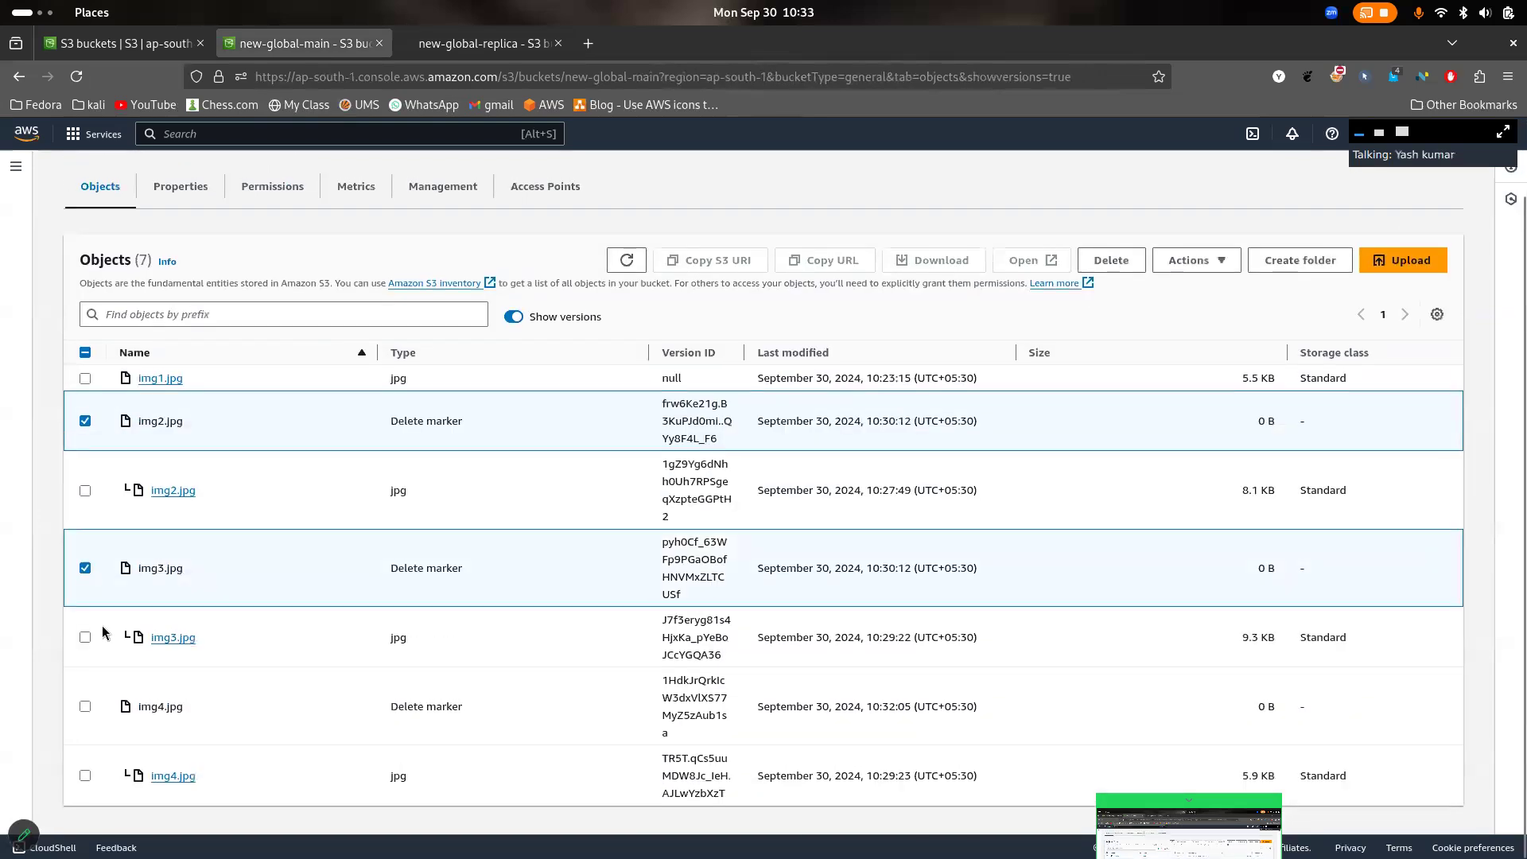
{"action": "left_click", "coordinate": [85, 706]}
{"action": "left_click", "coordinate": [1110, 261]}
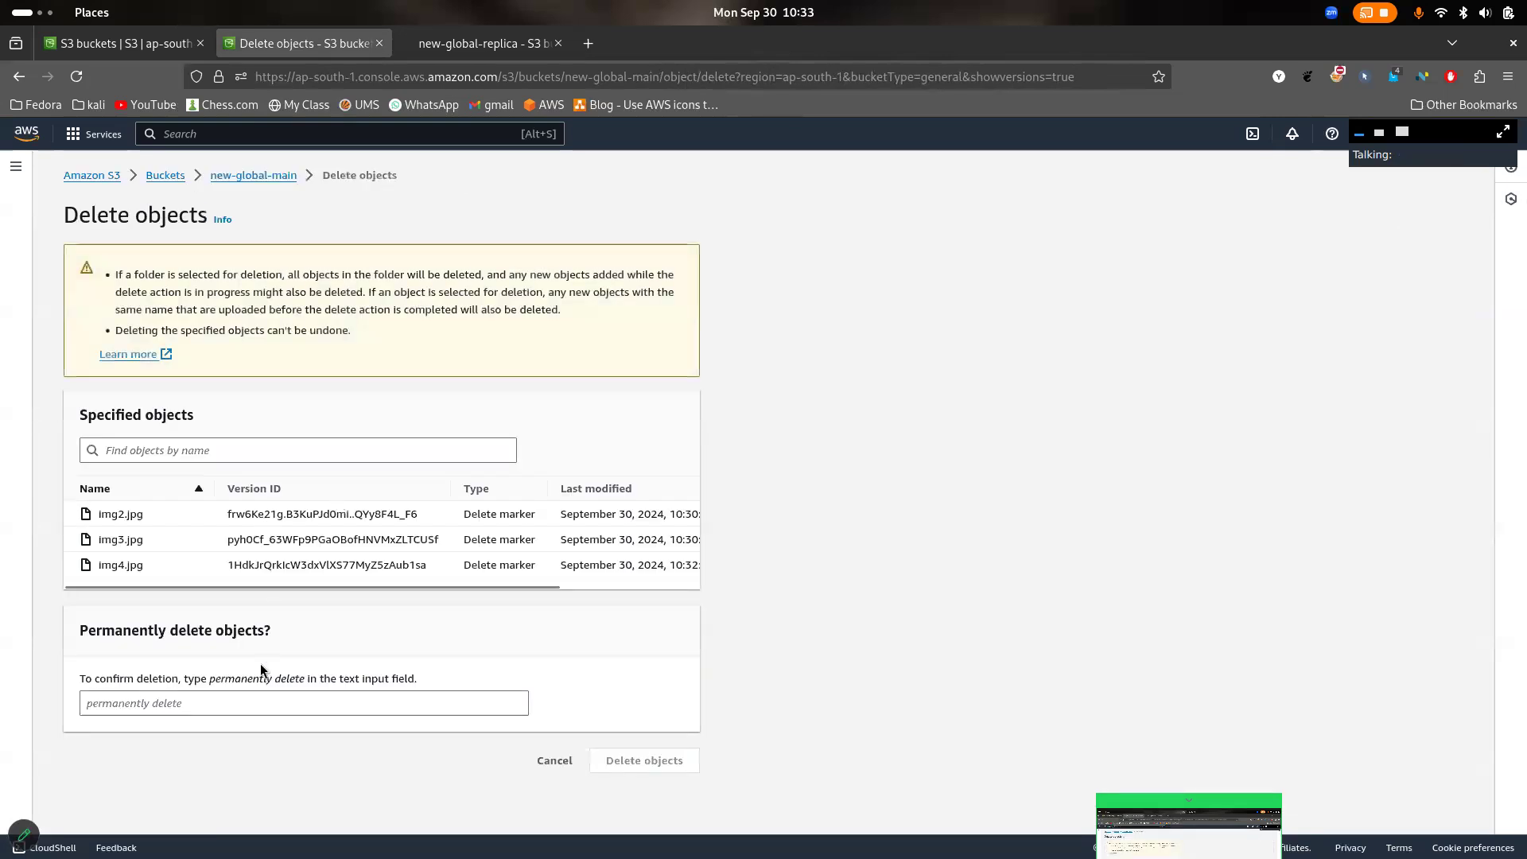
{"action": "left_click_drag", "start_coordinate": [301, 676], "coordinate": [221, 684]}
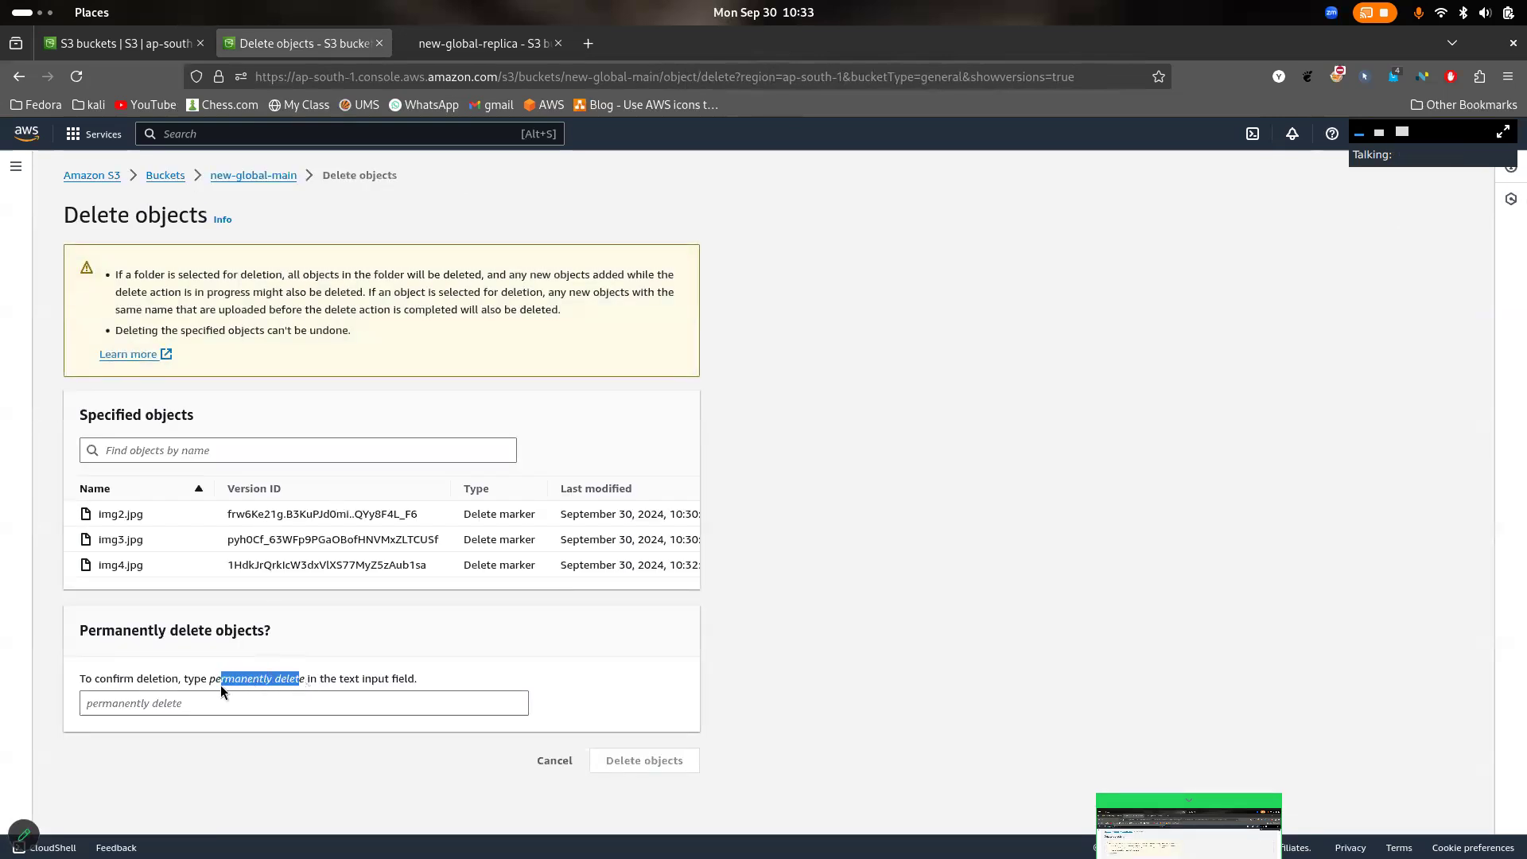
{"action": "key", "text": "ctrl+c"}
{"action": "left_click", "coordinate": [206, 703]}
{"action": "key", "text": "ctrl+v"}
{"action": "type", "text": "E"}
{"action": "key", "text": "BackSpace"}
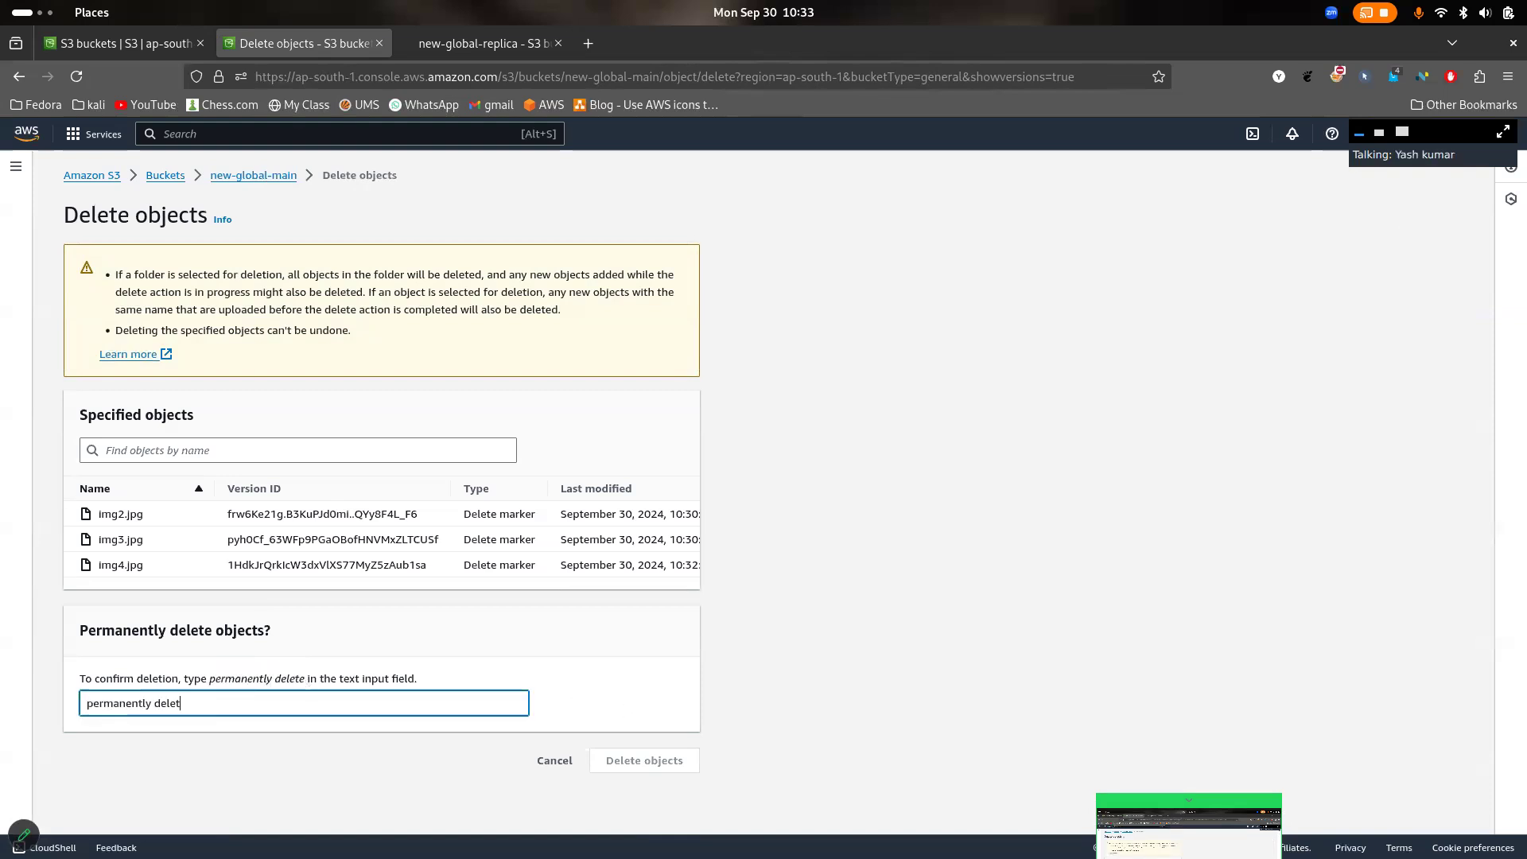
{"action": "type", "text": "e"}
{"action": "left_click", "coordinate": [659, 759]}
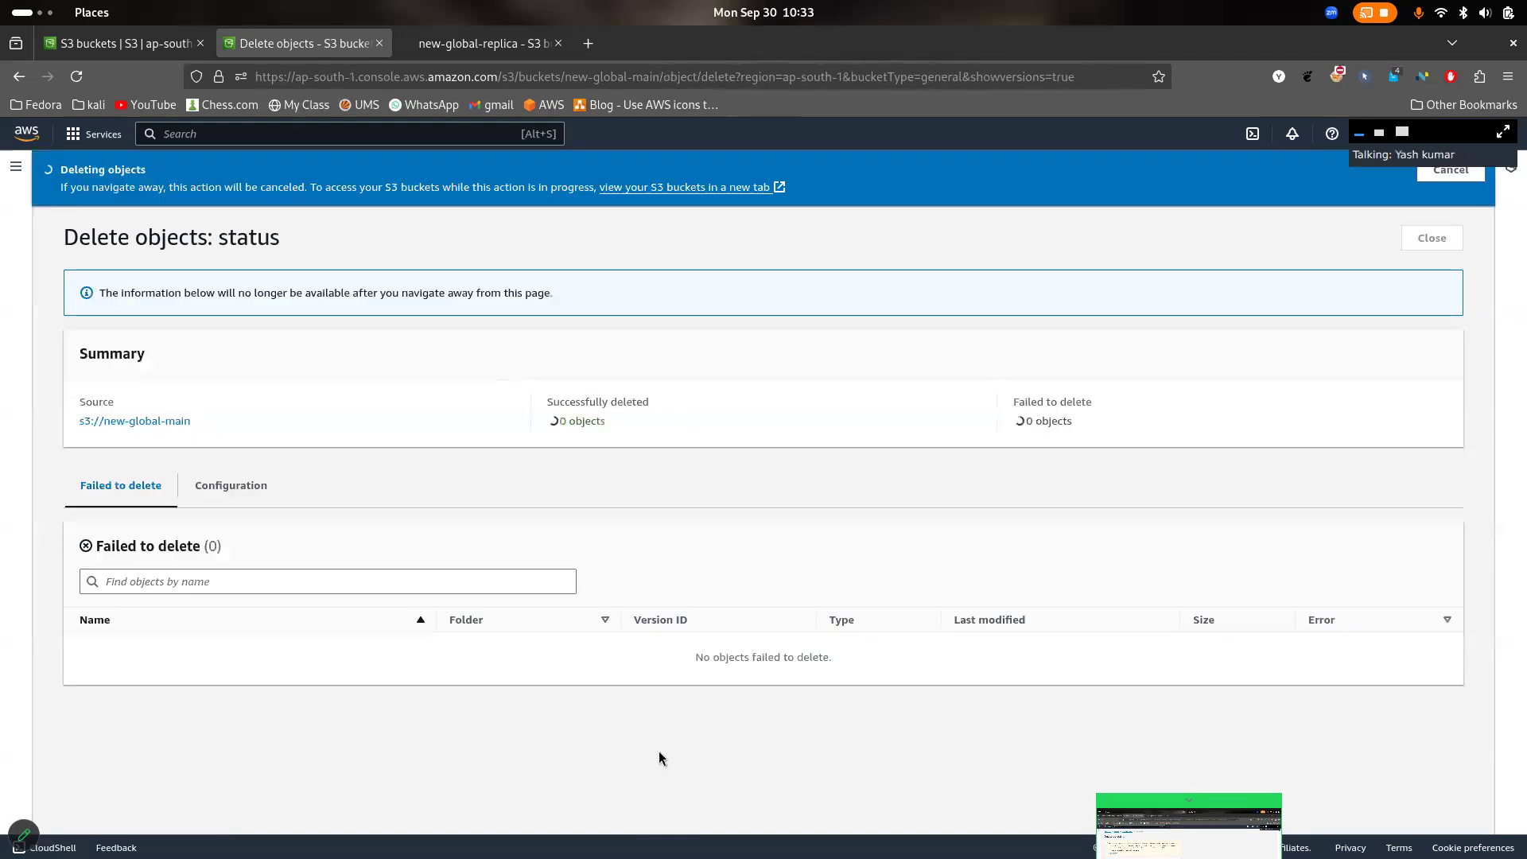
{"action": "left_click", "coordinate": [1435, 238]}
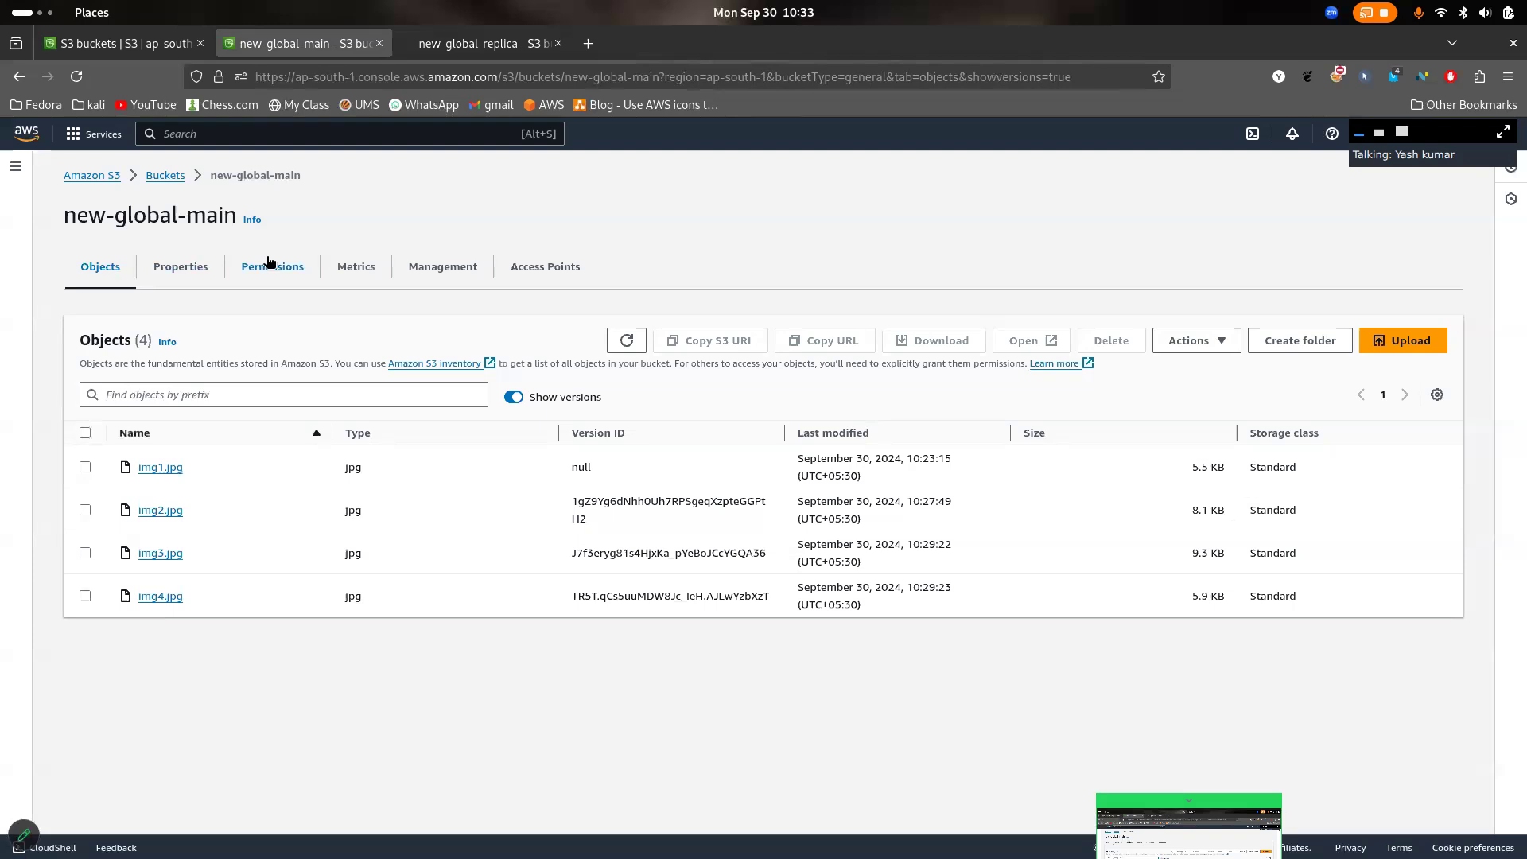
- Reopen new-global-main from the bucket list and look through its objects, properties, permissions, management rules, metrics and access points
{"action": "left_click", "coordinate": [151, 178]}
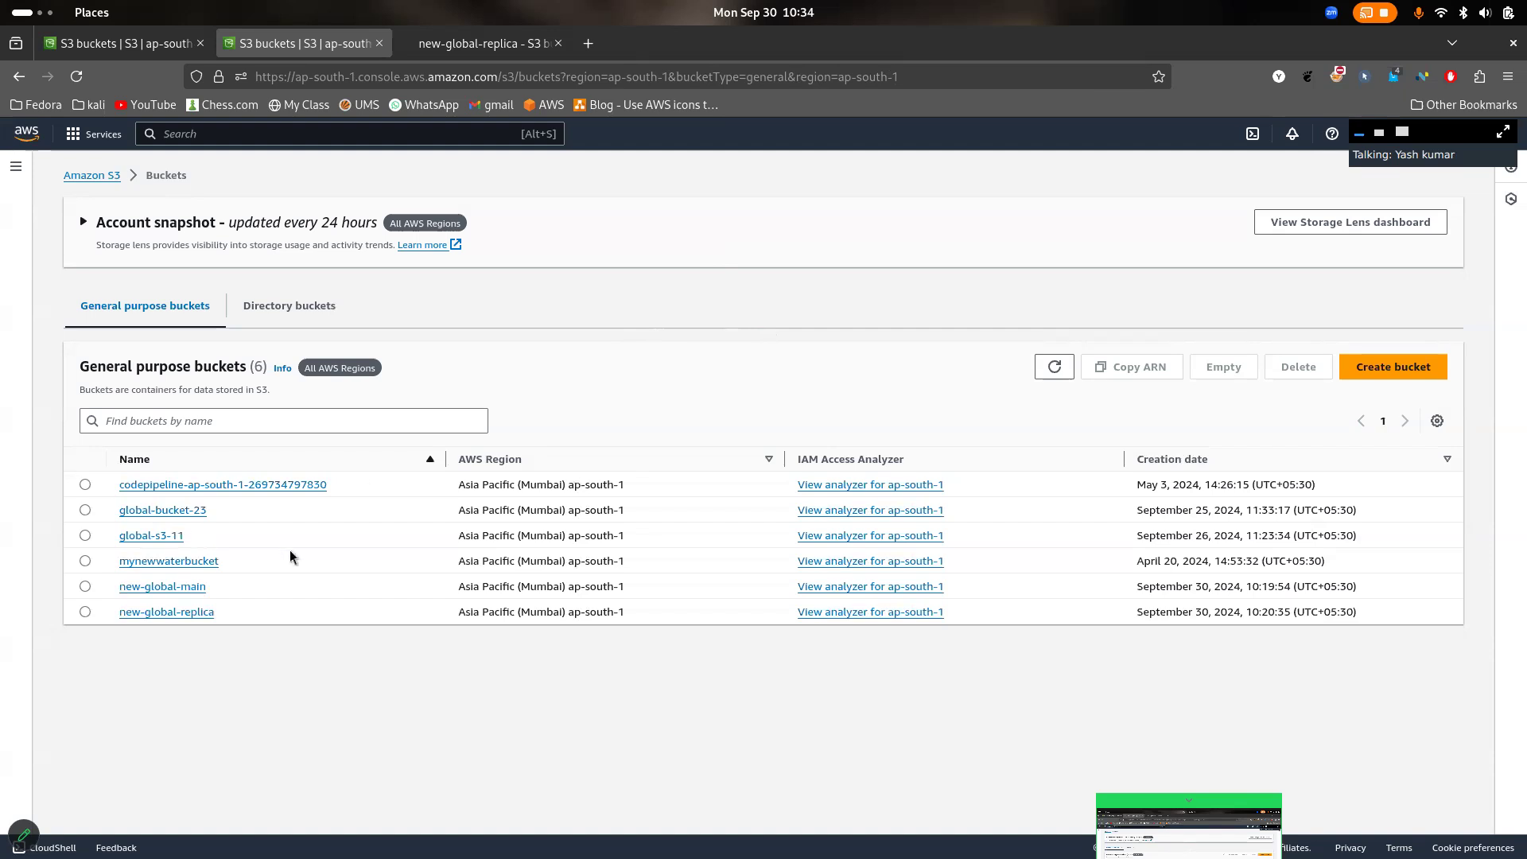
{"action": "left_click", "coordinate": [176, 590]}
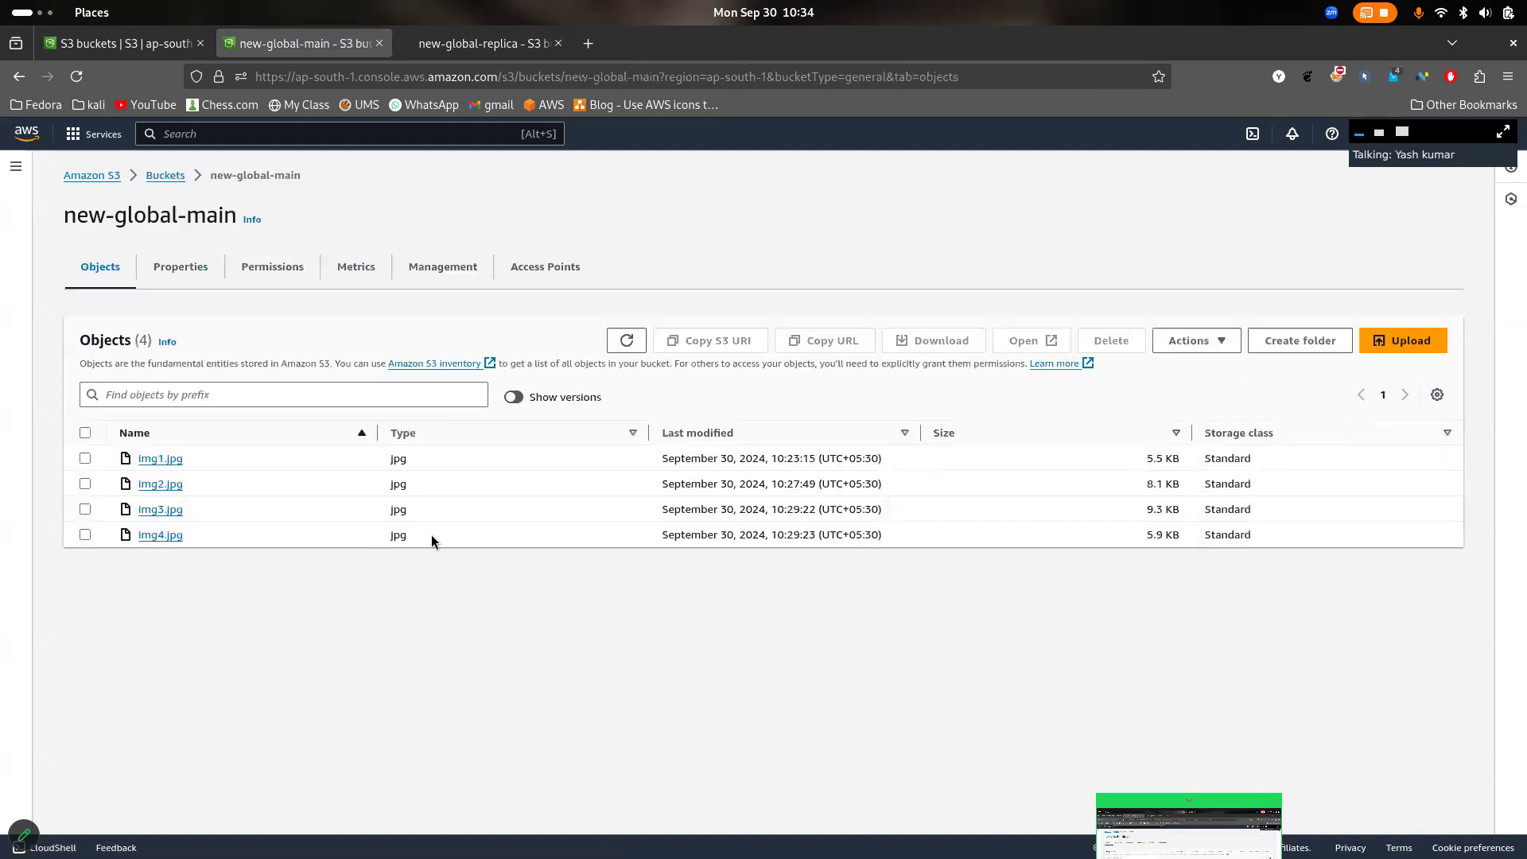
{"action": "left_click", "coordinate": [182, 267]}
{"action": "scroll", "coordinate": [673, 479], "scroll_direction": "down", "scroll_amount": 15}
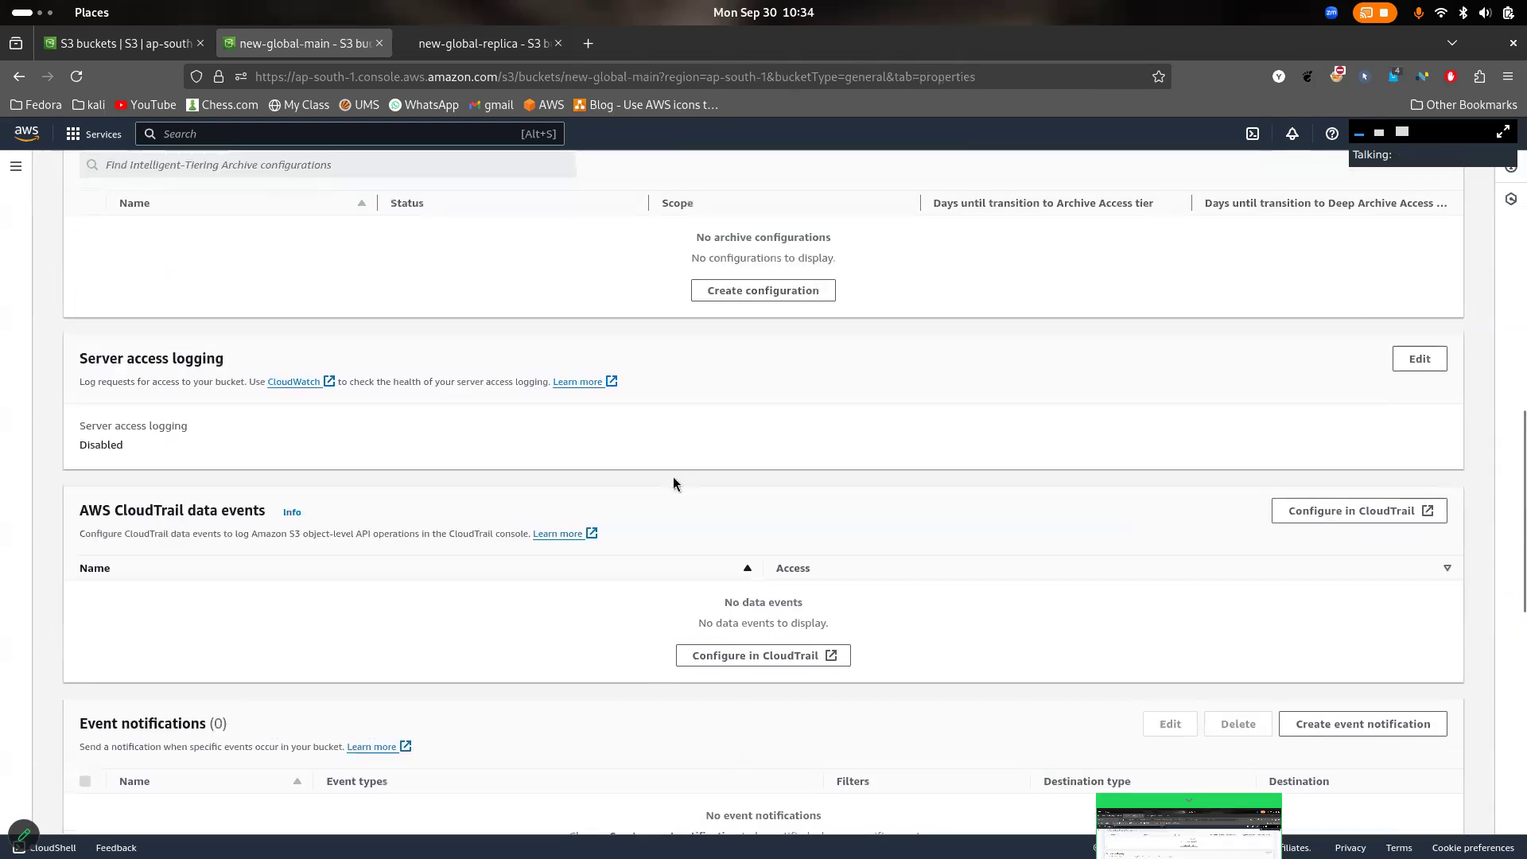
{"action": "scroll", "coordinate": [673, 479], "scroll_direction": "down", "scroll_amount": 10}
{"action": "scroll", "coordinate": [673, 484], "scroll_direction": "up", "scroll_amount": 20}
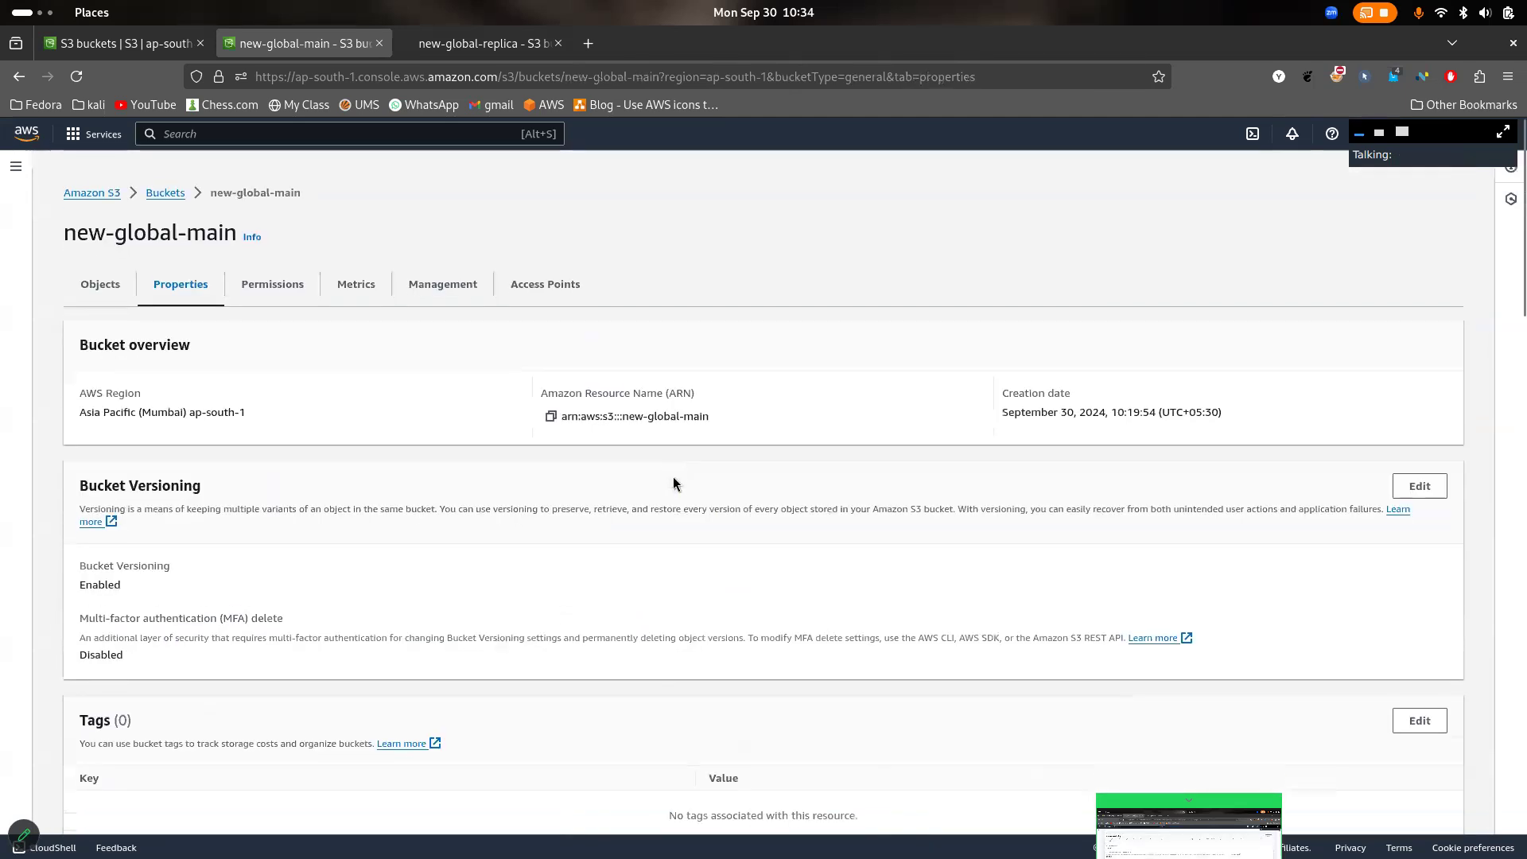
{"action": "left_click", "coordinate": [245, 253]}
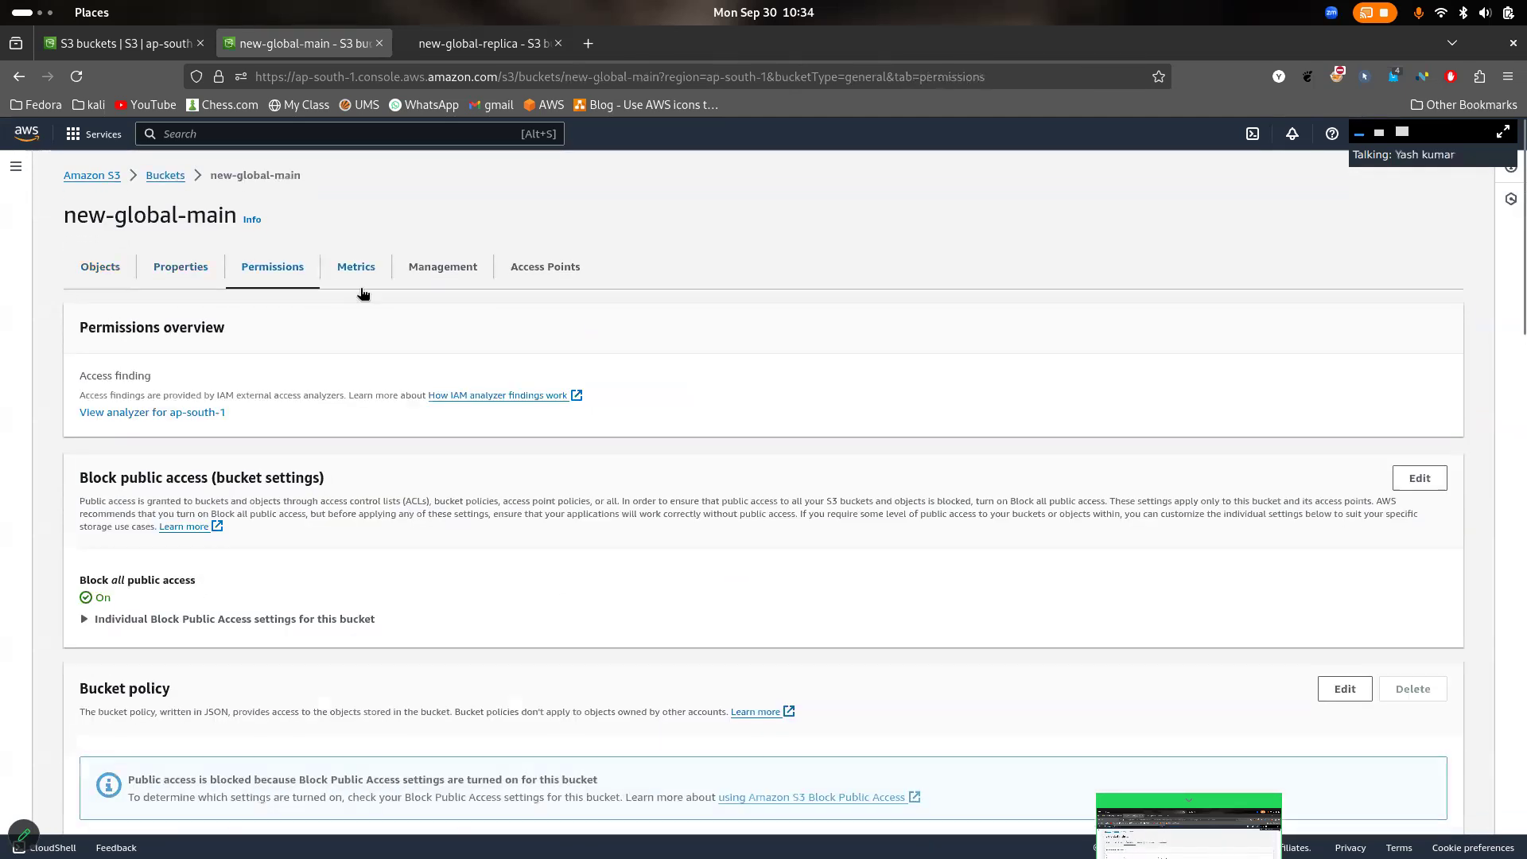
{"action": "scroll", "coordinate": [368, 363], "scroll_direction": "down", "scroll_amount": 10}
{"action": "scroll", "coordinate": [368, 361], "scroll_direction": "down", "scroll_amount": 8}
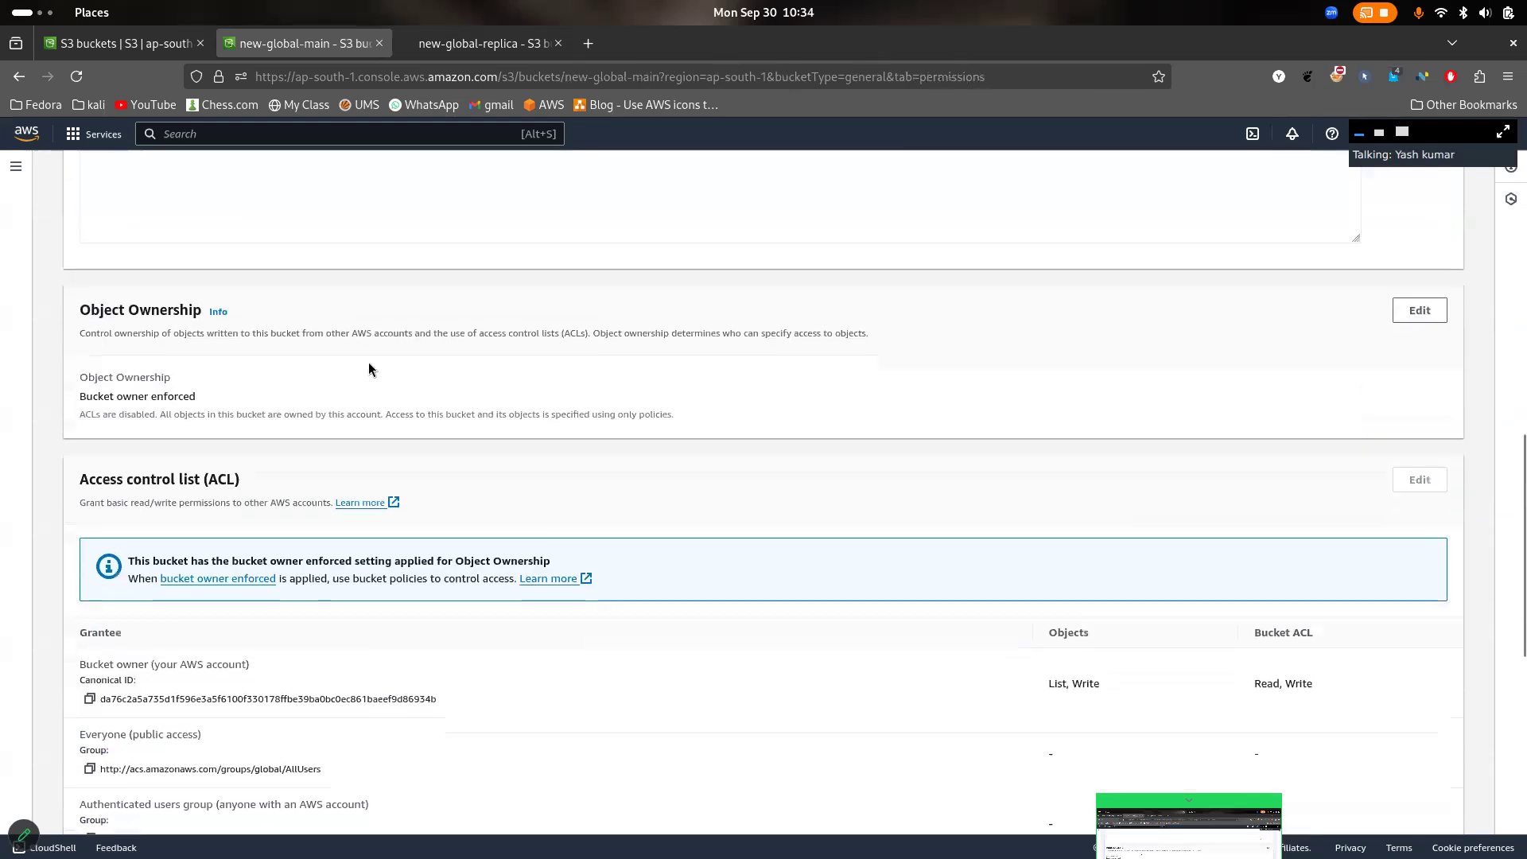
{"action": "scroll", "coordinate": [369, 361], "scroll_direction": "up", "scroll_amount": 20}
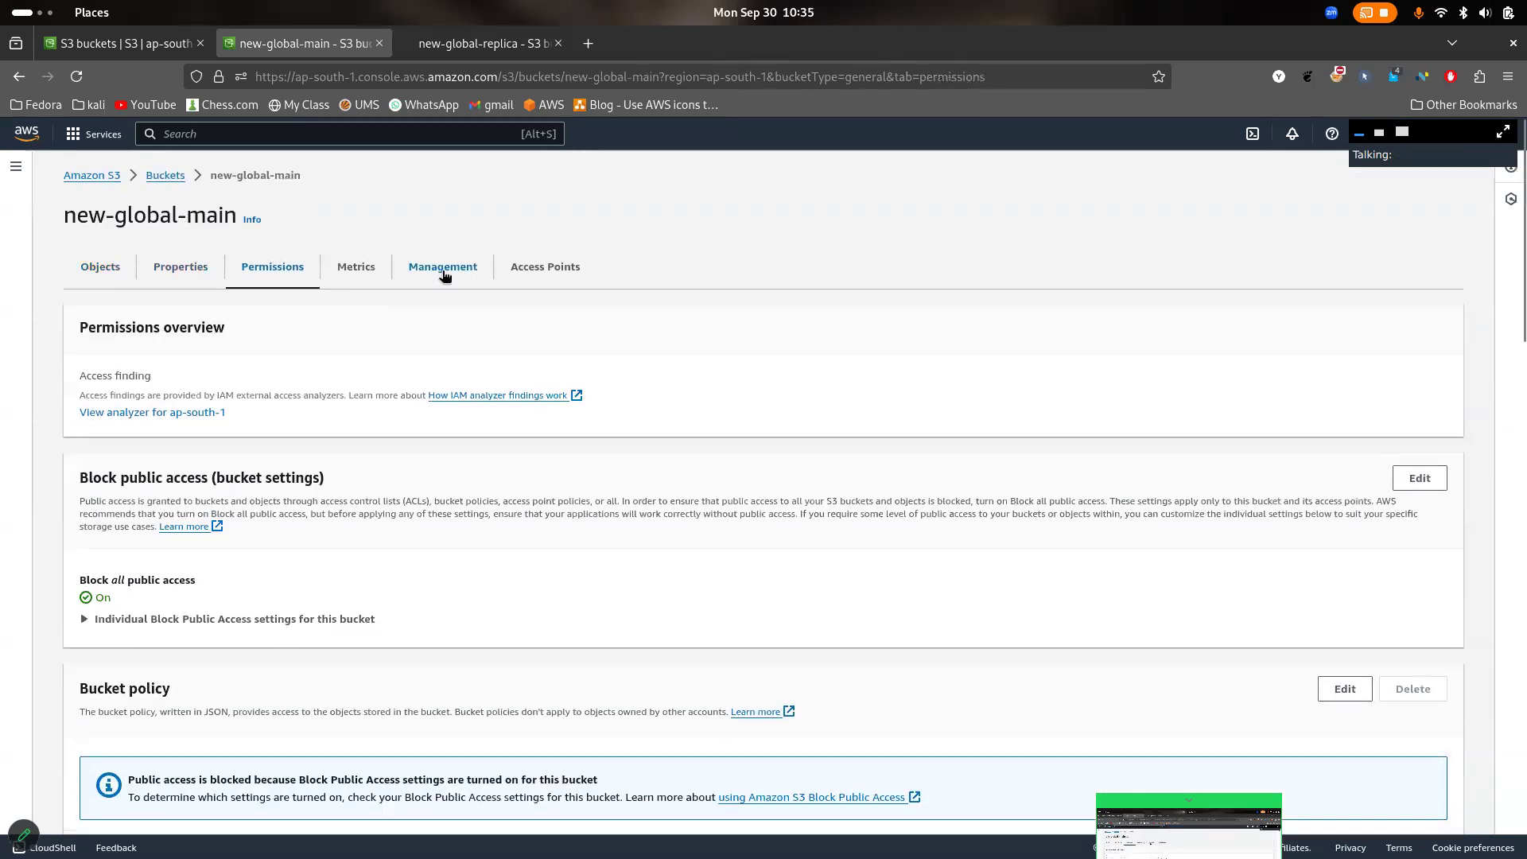
{"action": "left_click", "coordinate": [440, 268]}
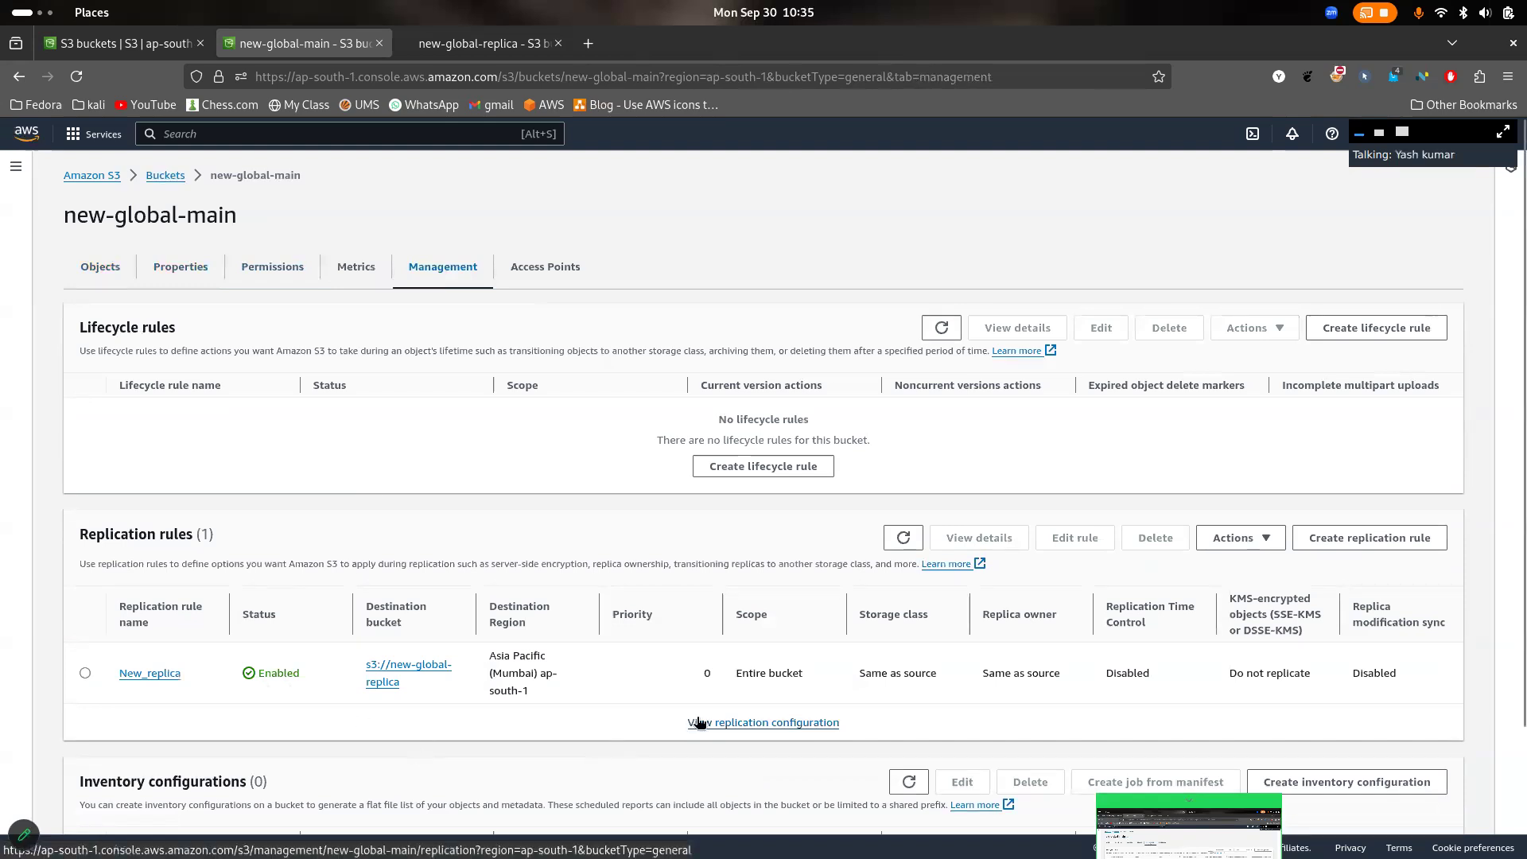
{"action": "left_click", "coordinate": [354, 271]}
{"action": "left_click", "coordinate": [525, 276]}
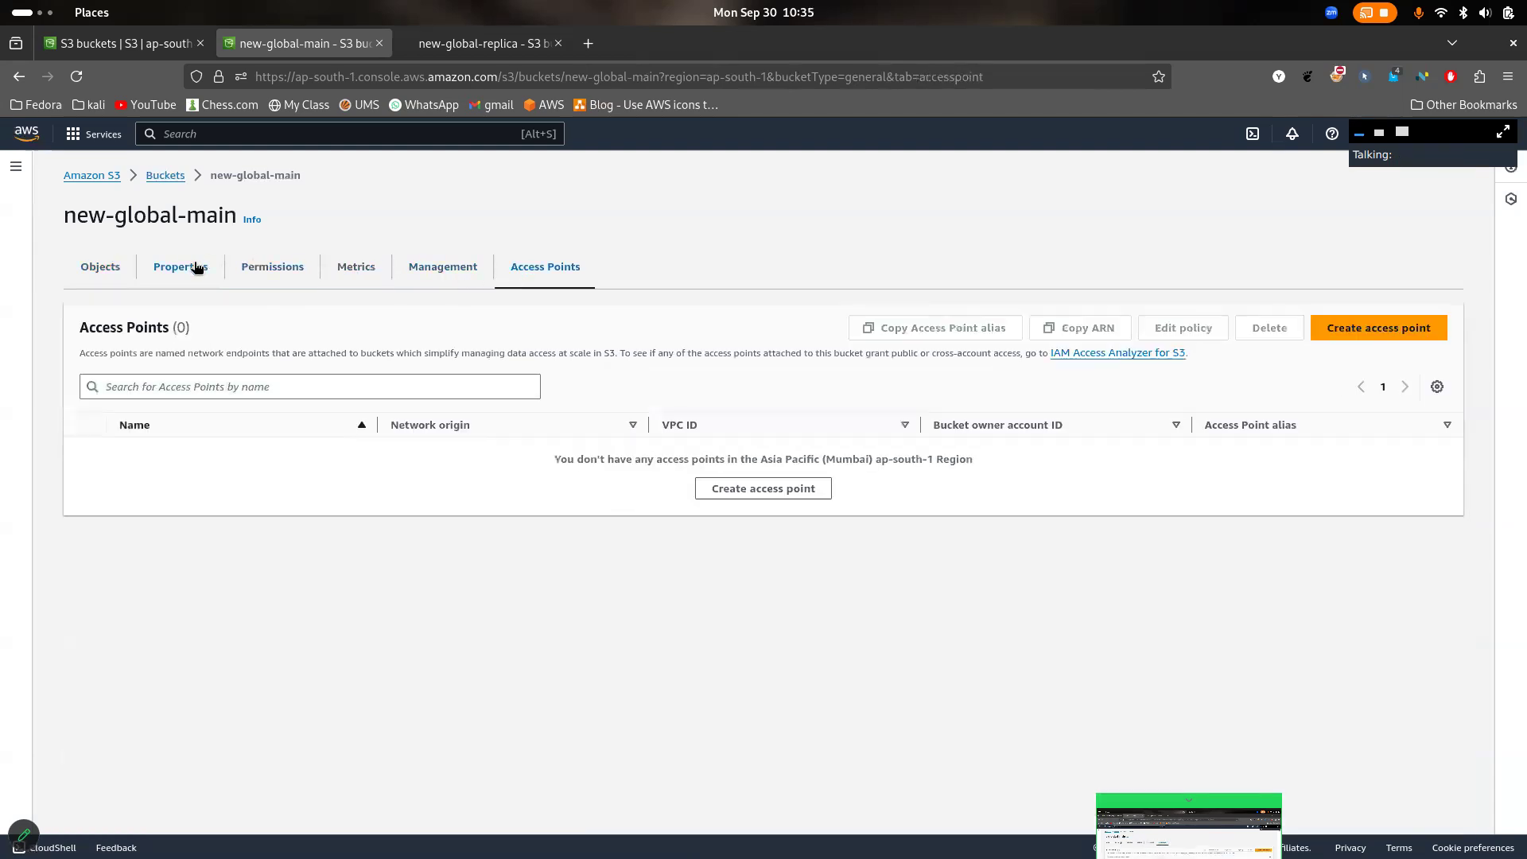
- Open new-global-main's server access logging settings for editing, preview the options for Enable, and set it back to Disable
{"action": "left_click", "coordinate": [192, 267]}
{"action": "scroll", "coordinate": [428, 432], "scroll_direction": "down", "scroll_amount": 15}
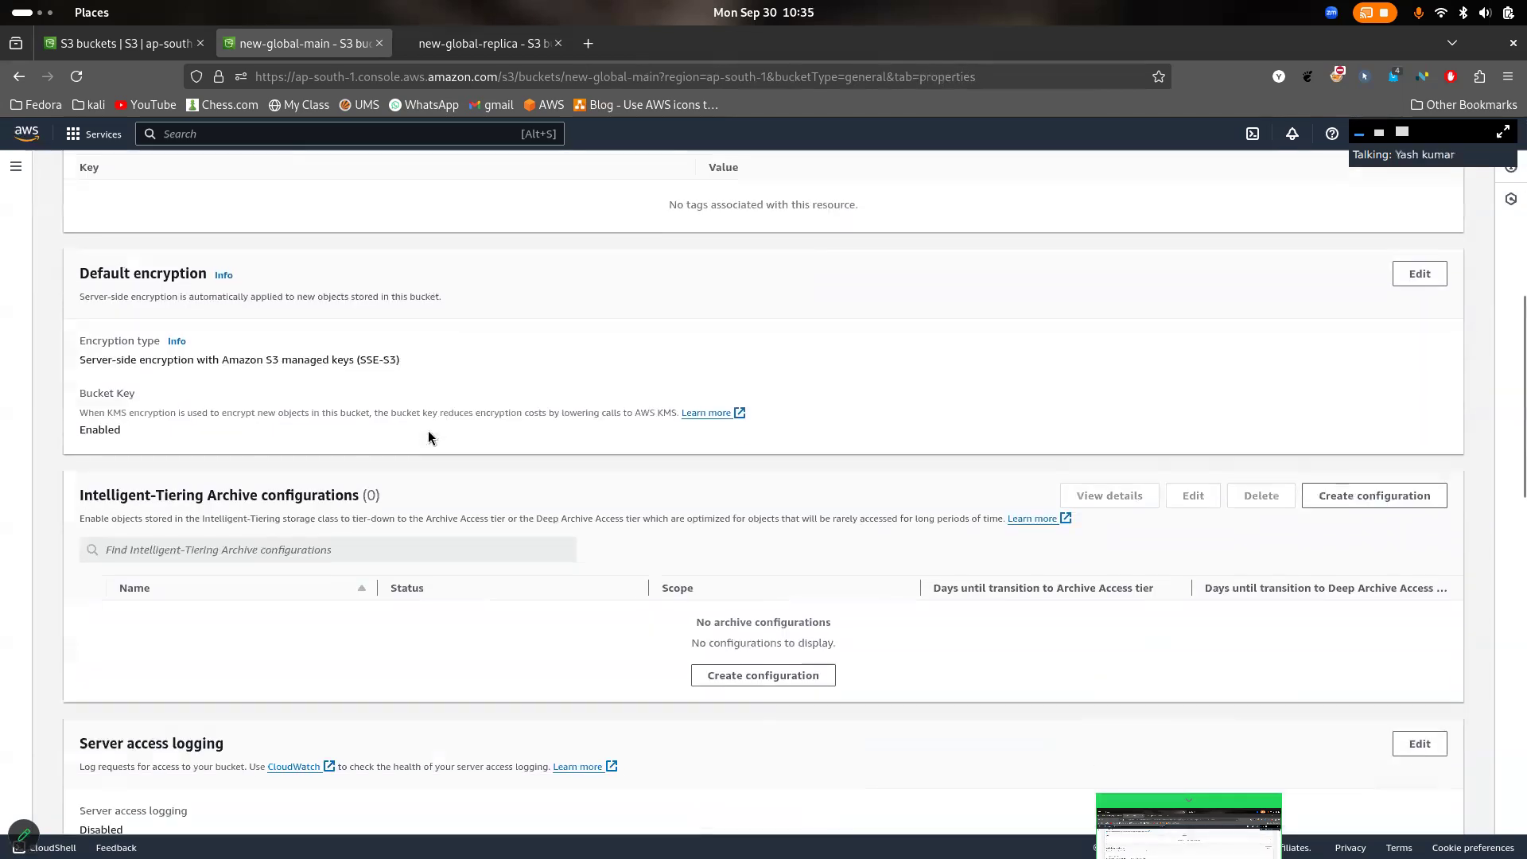
{"action": "scroll", "coordinate": [428, 437], "scroll_direction": "up", "scroll_amount": 3}
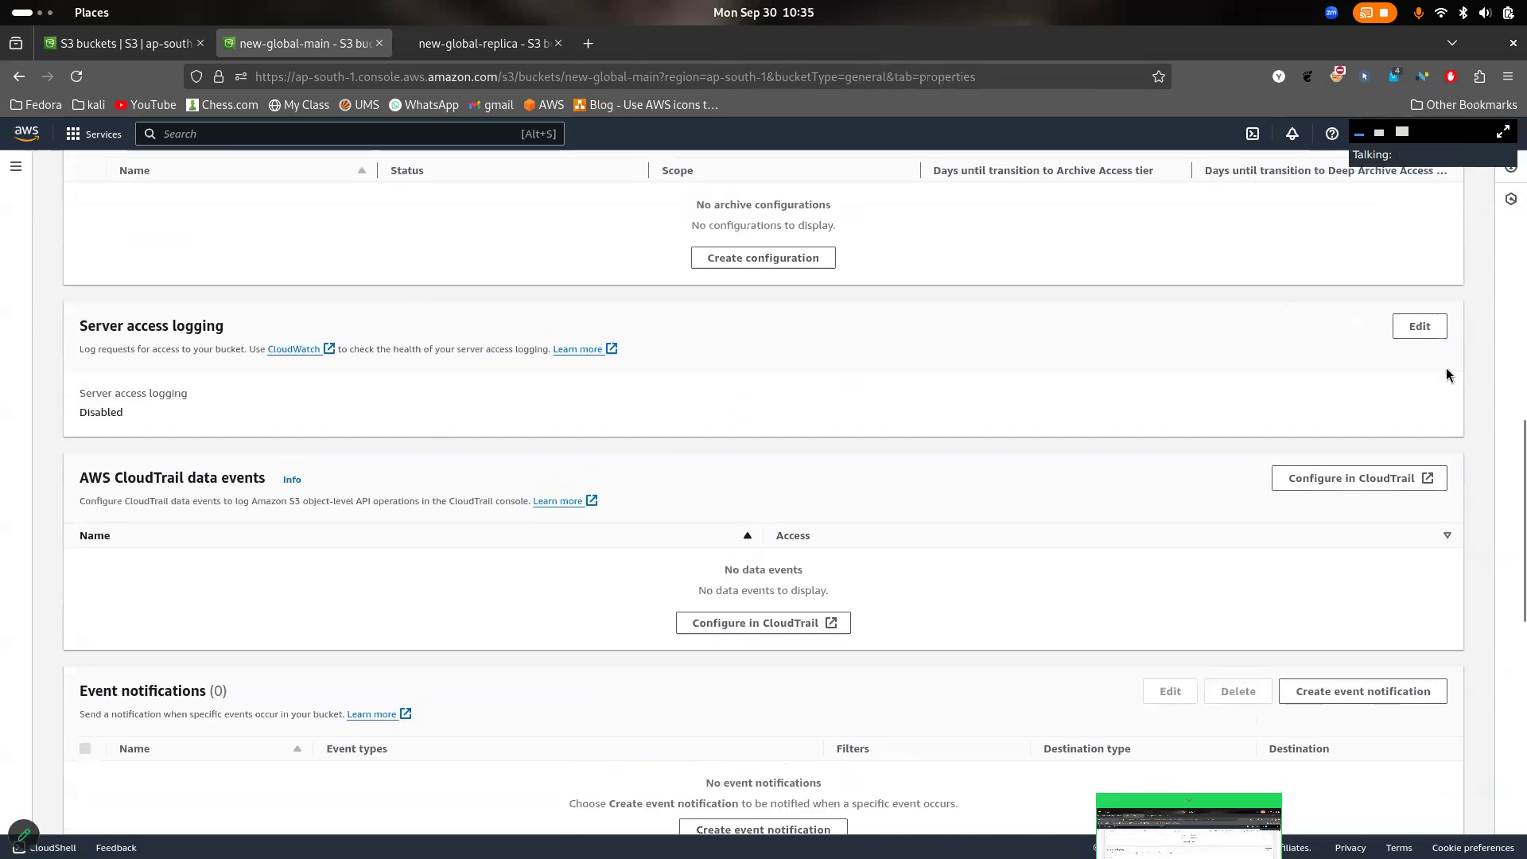
{"action": "left_click", "coordinate": [1420, 327]}
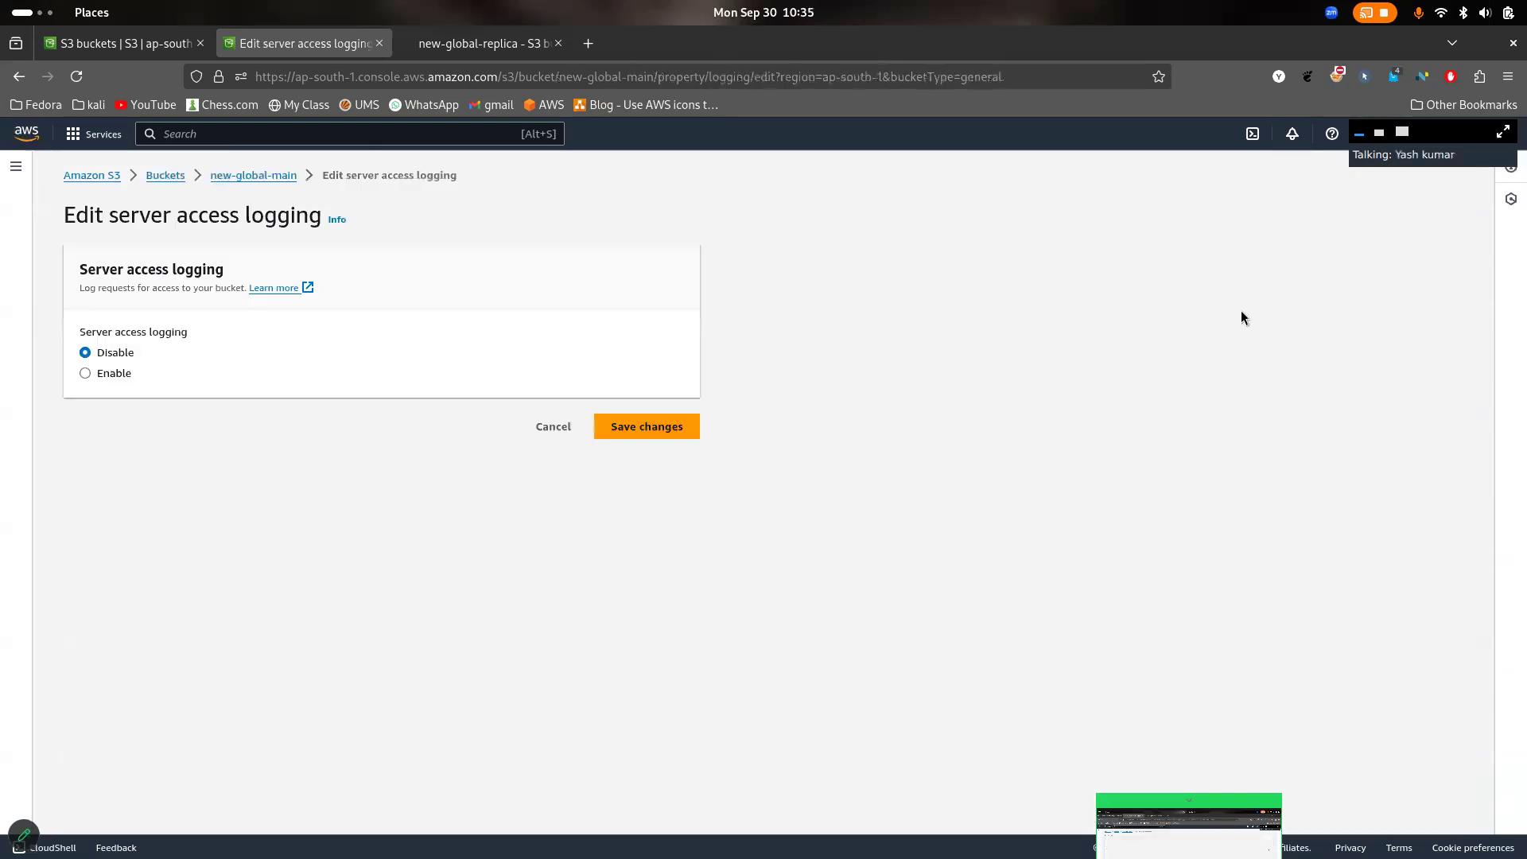
{"action": "left_click", "coordinate": [116, 374]}
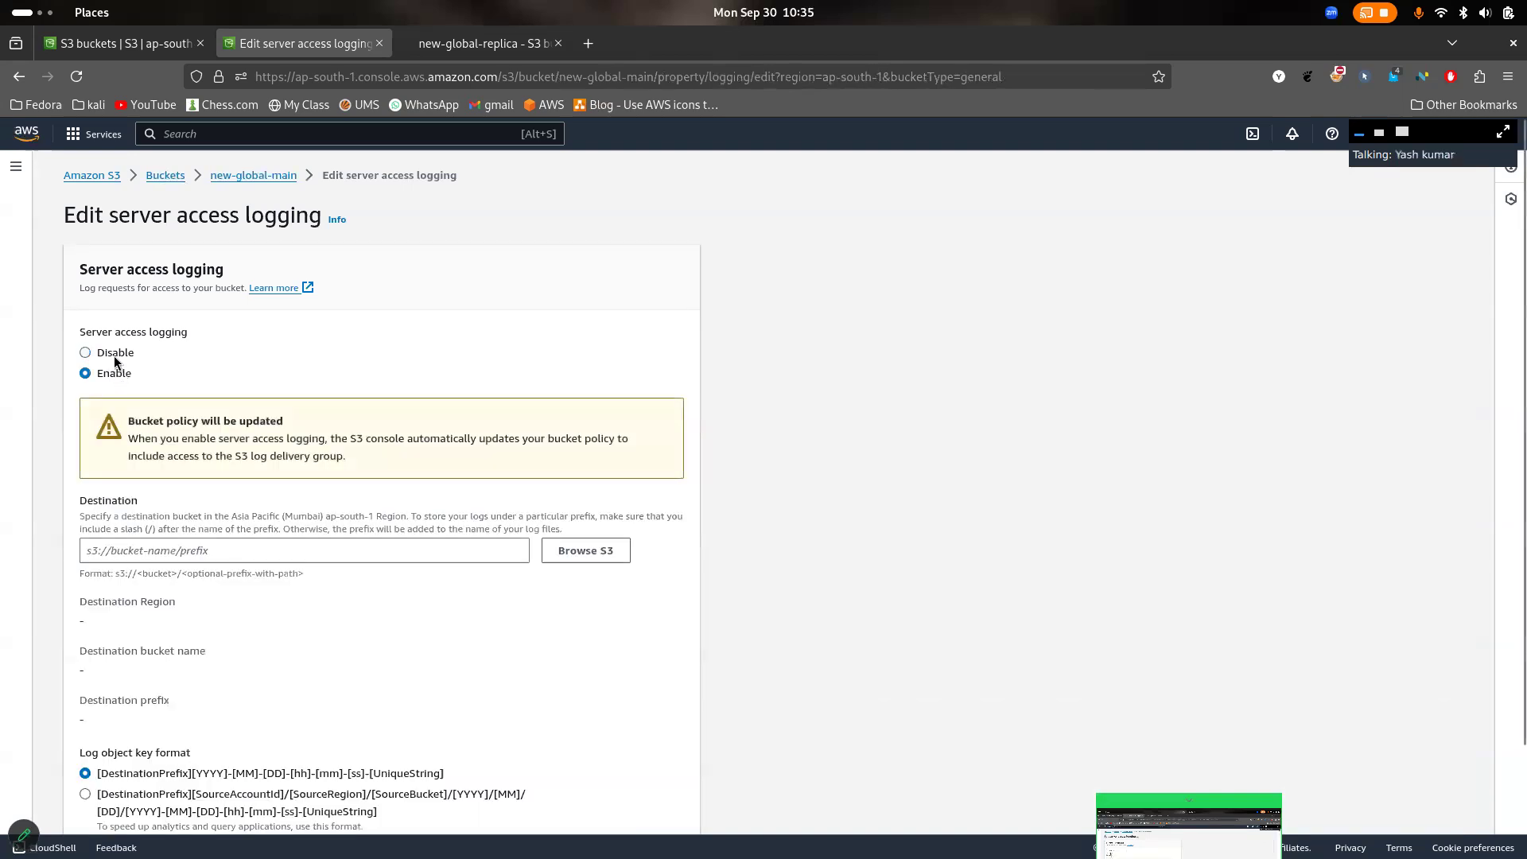
{"action": "left_click", "coordinate": [115, 360]}
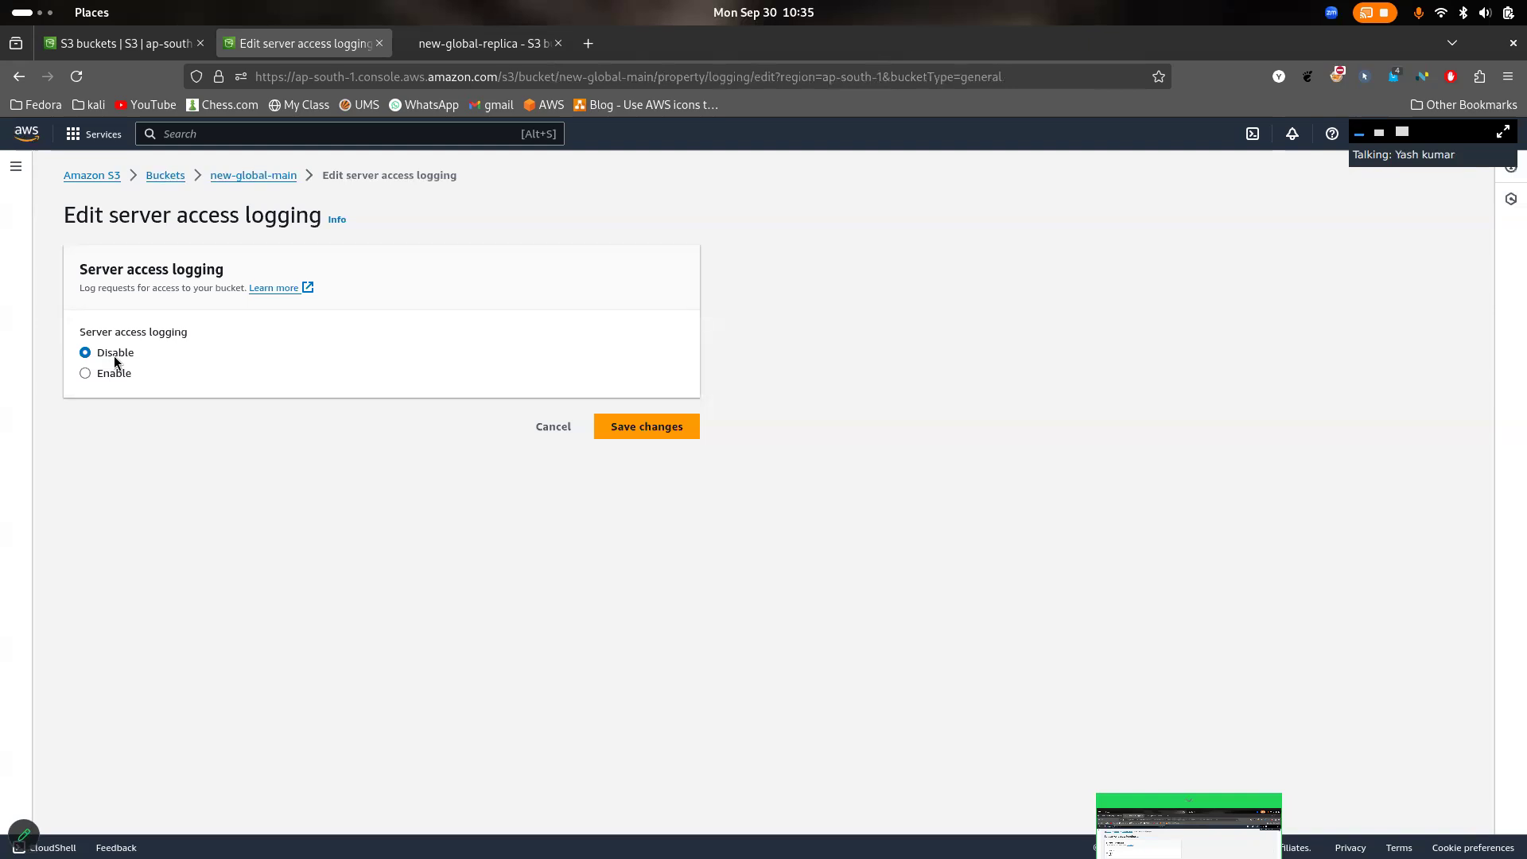
- Start annotating the screen and sketch a red bucket with arrows to and from a "log" box, plus an arrow to a second "log" box
{"action": "left_click", "coordinate": [24, 833]}
{"action": "mouse_move", "coordinate": [315, 299]}
{"action": "left_mouse_down"}
{"action": "mouse_move", "coordinate": [329, 319]}
{"action": "mouse_move", "coordinate": [387, 249]}
{"action": "mouse_move", "coordinate": [312, 310]}
{"action": "left_mouse_up"}
{"action": "mouse_move", "coordinate": [309, 249]}
{"action": "left_mouse_down"}
{"action": "mouse_move", "coordinate": [370, 291]}
{"action": "mouse_move", "coordinate": [370, 269]}
{"action": "mouse_move", "coordinate": [500, 277]}
{"action": "mouse_move", "coordinate": [513, 284]}
{"action": "mouse_move", "coordinate": [492, 312]}
{"action": "left_mouse_up"}
{"action": "mouse_move", "coordinate": [559, 248]}
{"action": "left_mouse_down"}
{"action": "mouse_move", "coordinate": [573, 310]}
{"action": "mouse_move", "coordinate": [596, 212]}
{"action": "mouse_move", "coordinate": [567, 272]}
{"action": "mouse_move", "coordinate": [676, 239]}
{"action": "mouse_move", "coordinate": [672, 268]}
{"action": "mouse_move", "coordinate": [720, 260]}
{"action": "left_mouse_up"}
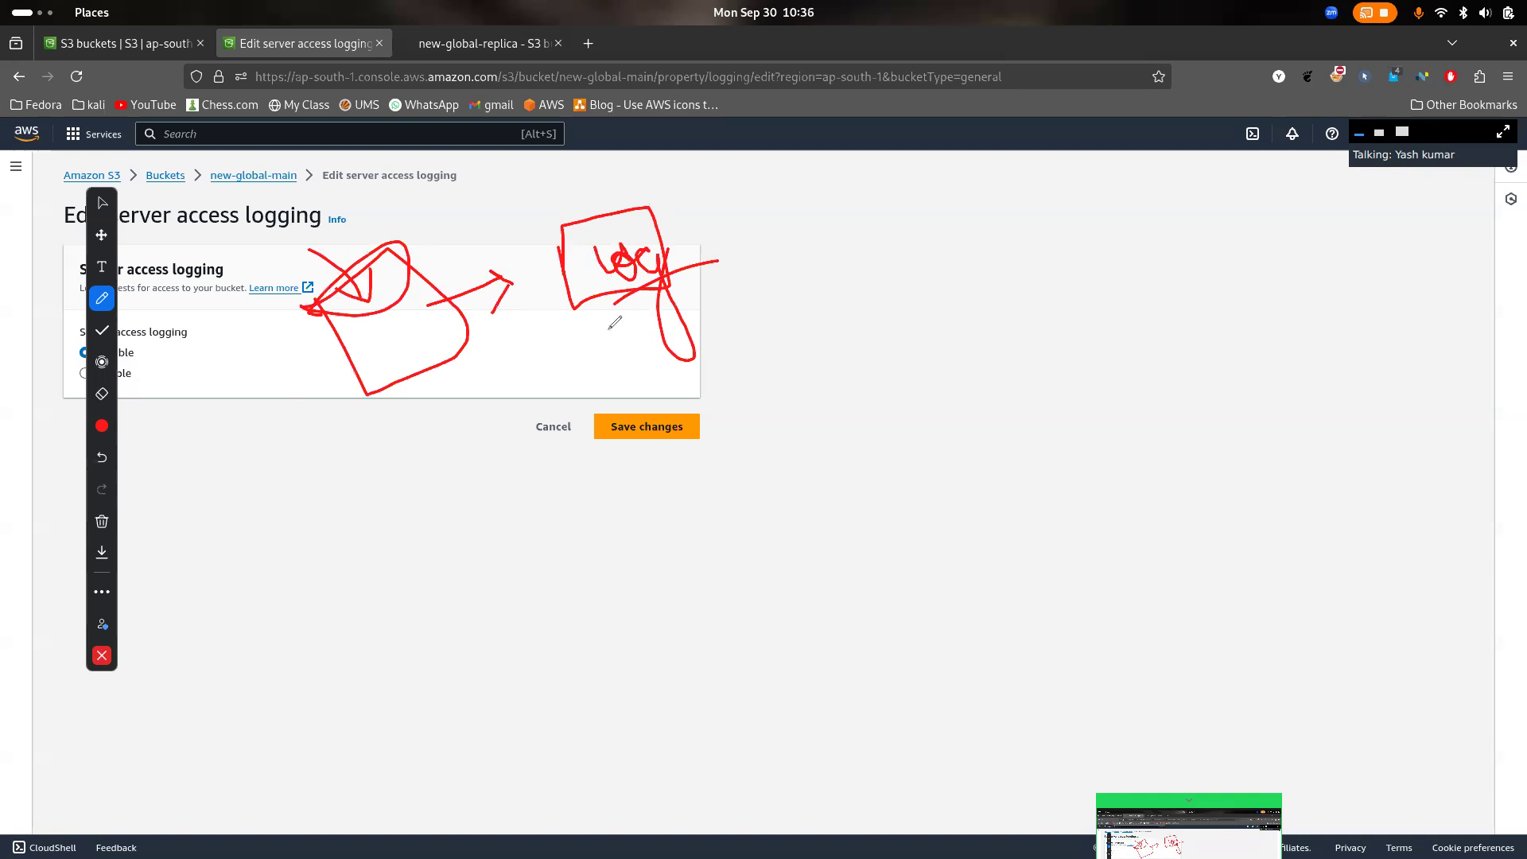
{"action": "mouse_move", "coordinate": [604, 316]}
{"action": "left_mouse_down"}
{"action": "mouse_move", "coordinate": [469, 407]}
{"action": "mouse_move", "coordinate": [497, 396]}
{"action": "left_mouse_up"}
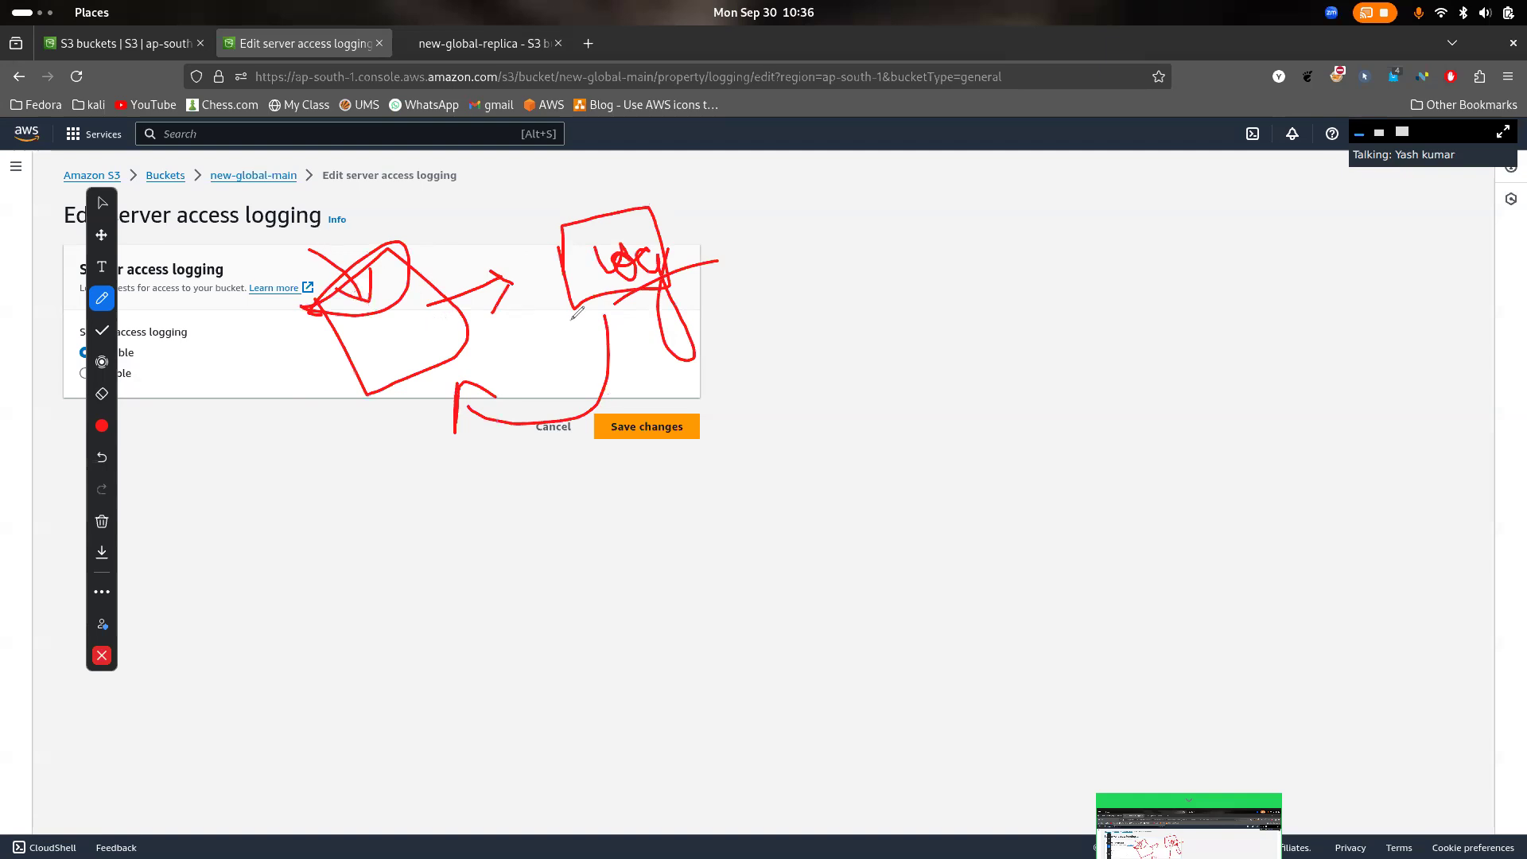
{"action": "mouse_move", "coordinate": [722, 283]}
{"action": "left_mouse_down"}
{"action": "mouse_move", "coordinate": [901, 251]}
{"action": "mouse_move", "coordinate": [875, 307]}
{"action": "left_mouse_up"}
{"action": "mouse_move", "coordinate": [993, 224]}
{"action": "left_mouse_down"}
{"action": "mouse_move", "coordinate": [1028, 311]}
{"action": "mouse_move", "coordinate": [993, 205]}
{"action": "mouse_move", "coordinate": [977, 211]}
{"action": "left_mouse_up"}
{"action": "mouse_move", "coordinate": [1064, 239]}
{"action": "left_mouse_down"}
{"action": "mouse_move", "coordinate": [1126, 253]}
{"action": "mouse_move", "coordinate": [1109, 274]}
{"action": "mouse_move", "coordinate": [1202, 242]}
{"action": "left_mouse_up"}
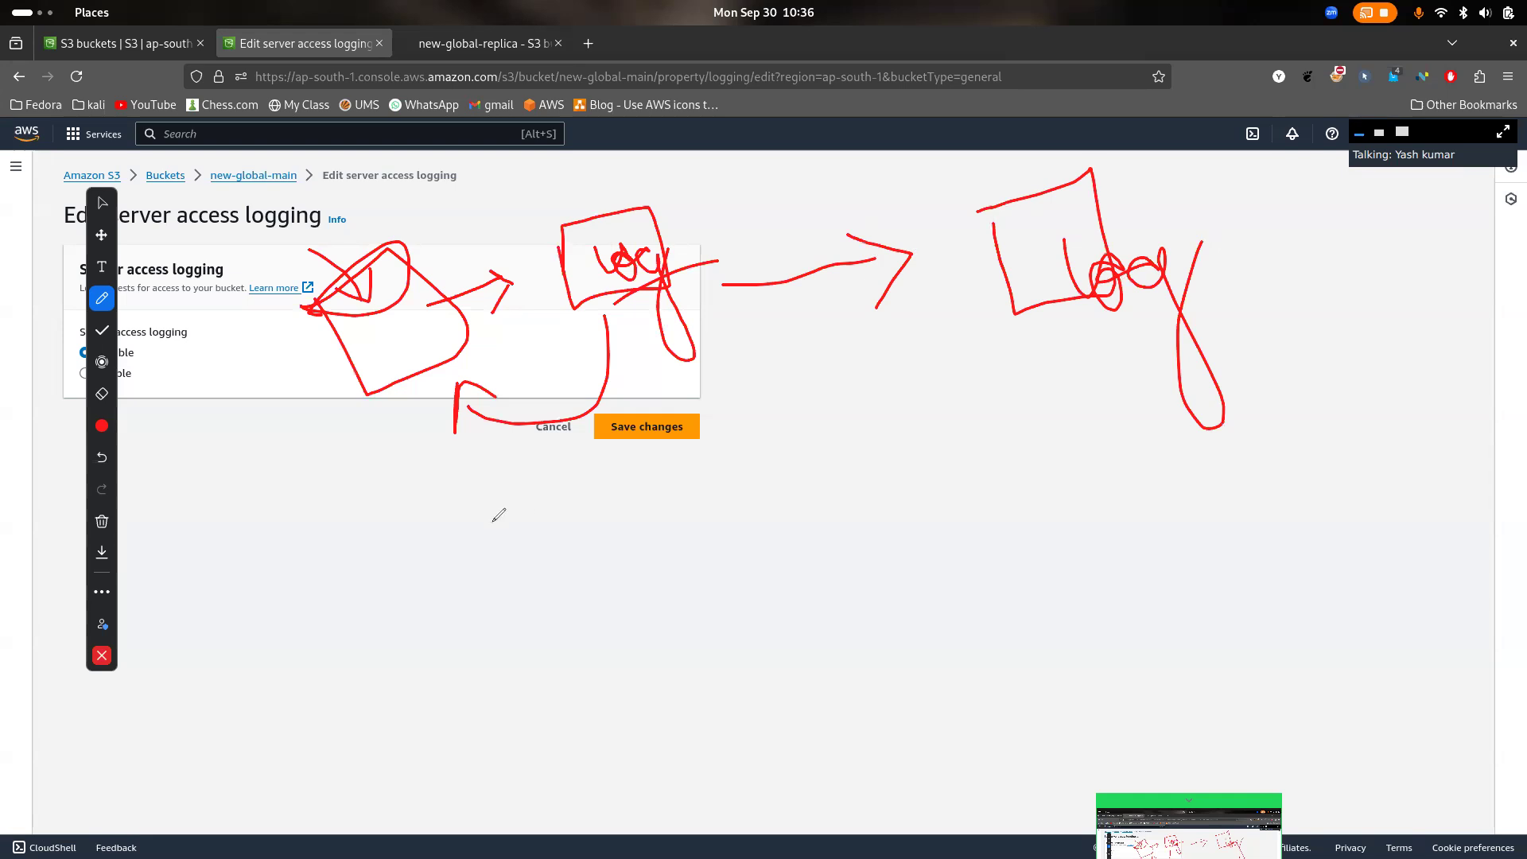
- Draw two red buckets beneath the log flow sketch, labelling one "1" and the other "logs"
{"action": "mouse_move", "coordinate": [440, 570]}
{"action": "left_mouse_down"}
{"action": "mouse_move", "coordinate": [634, 678]}
{"action": "mouse_move", "coordinate": [604, 528]}
{"action": "left_mouse_up"}
{"action": "mouse_move", "coordinate": [427, 571]}
{"action": "left_mouse_down"}
{"action": "mouse_move", "coordinate": [604, 539]}
{"action": "mouse_move", "coordinate": [421, 579]}
{"action": "left_mouse_up"}
{"action": "mouse_move", "coordinate": [1016, 515]}
{"action": "left_mouse_down"}
{"action": "mouse_move", "coordinate": [1176, 617]}
{"action": "mouse_move", "coordinate": [1163, 465]}
{"action": "left_mouse_up"}
{"action": "mouse_move", "coordinate": [1044, 483]}
{"action": "left_mouse_down"}
{"action": "mouse_move", "coordinate": [1149, 508]}
{"action": "mouse_move", "coordinate": [1079, 472]}
{"action": "left_mouse_up"}
{"action": "mouse_move", "coordinate": [1057, 565]}
{"action": "left_mouse_down"}
{"action": "mouse_move", "coordinate": [1082, 614]}
{"action": "mouse_move", "coordinate": [1112, 587]}
{"action": "mouse_move", "coordinate": [1129, 606]}
{"action": "left_mouse_up"}
{"action": "left_click_drag", "start_coordinate": [1166, 557], "coordinate": [1163, 595]}
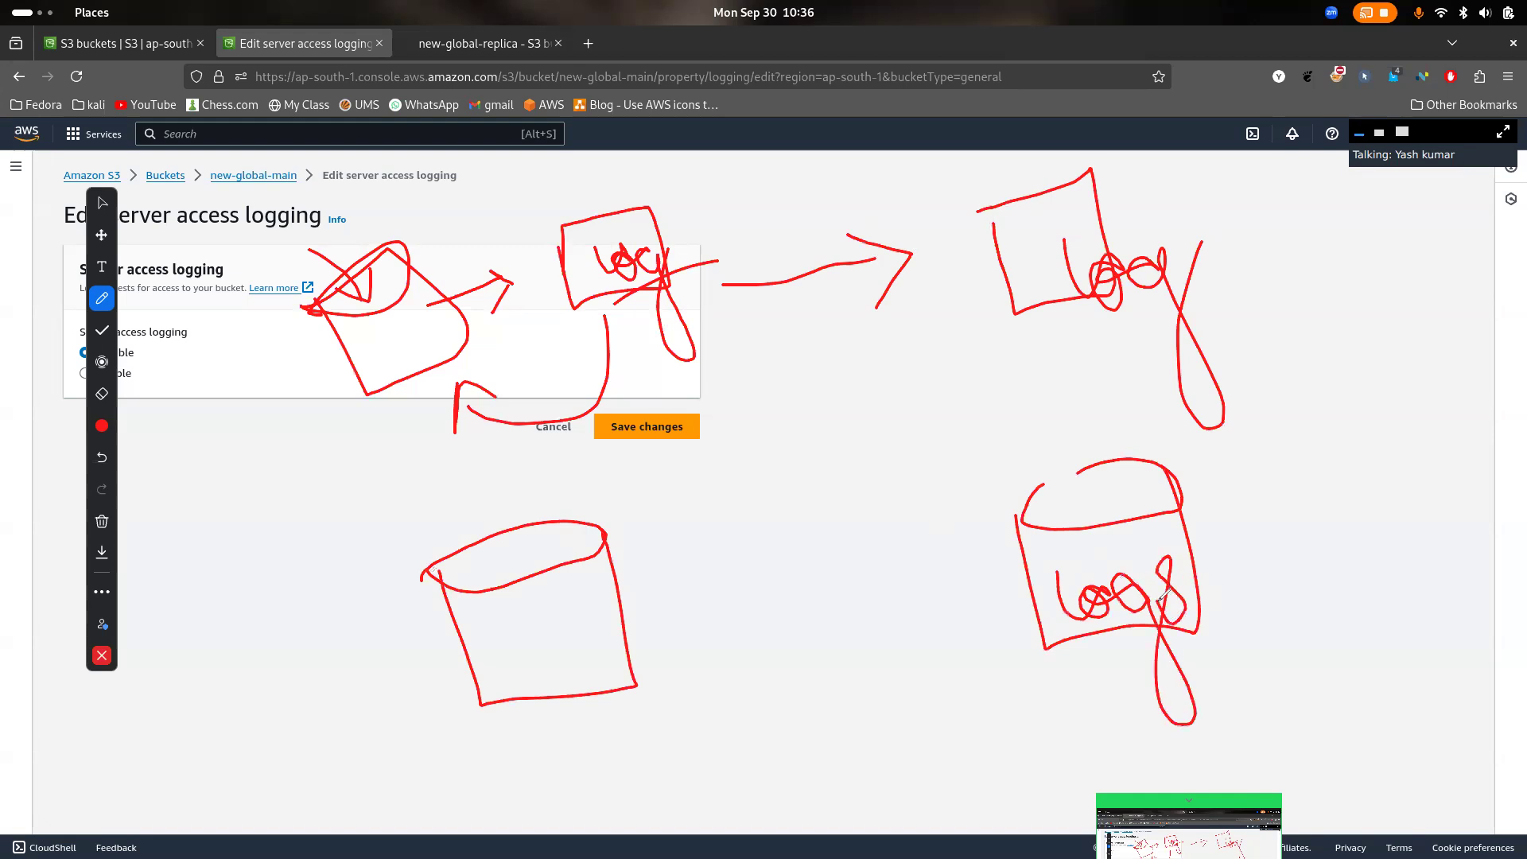
{"action": "left_click_drag", "start_coordinate": [1075, 472], "coordinate": [1109, 450]}
{"action": "mouse_move", "coordinate": [526, 634]}
{"action": "left_mouse_down"}
{"action": "mouse_move", "coordinate": [538, 667]}
{"action": "mouse_move", "coordinate": [576, 652]}
{"action": "left_mouse_up"}
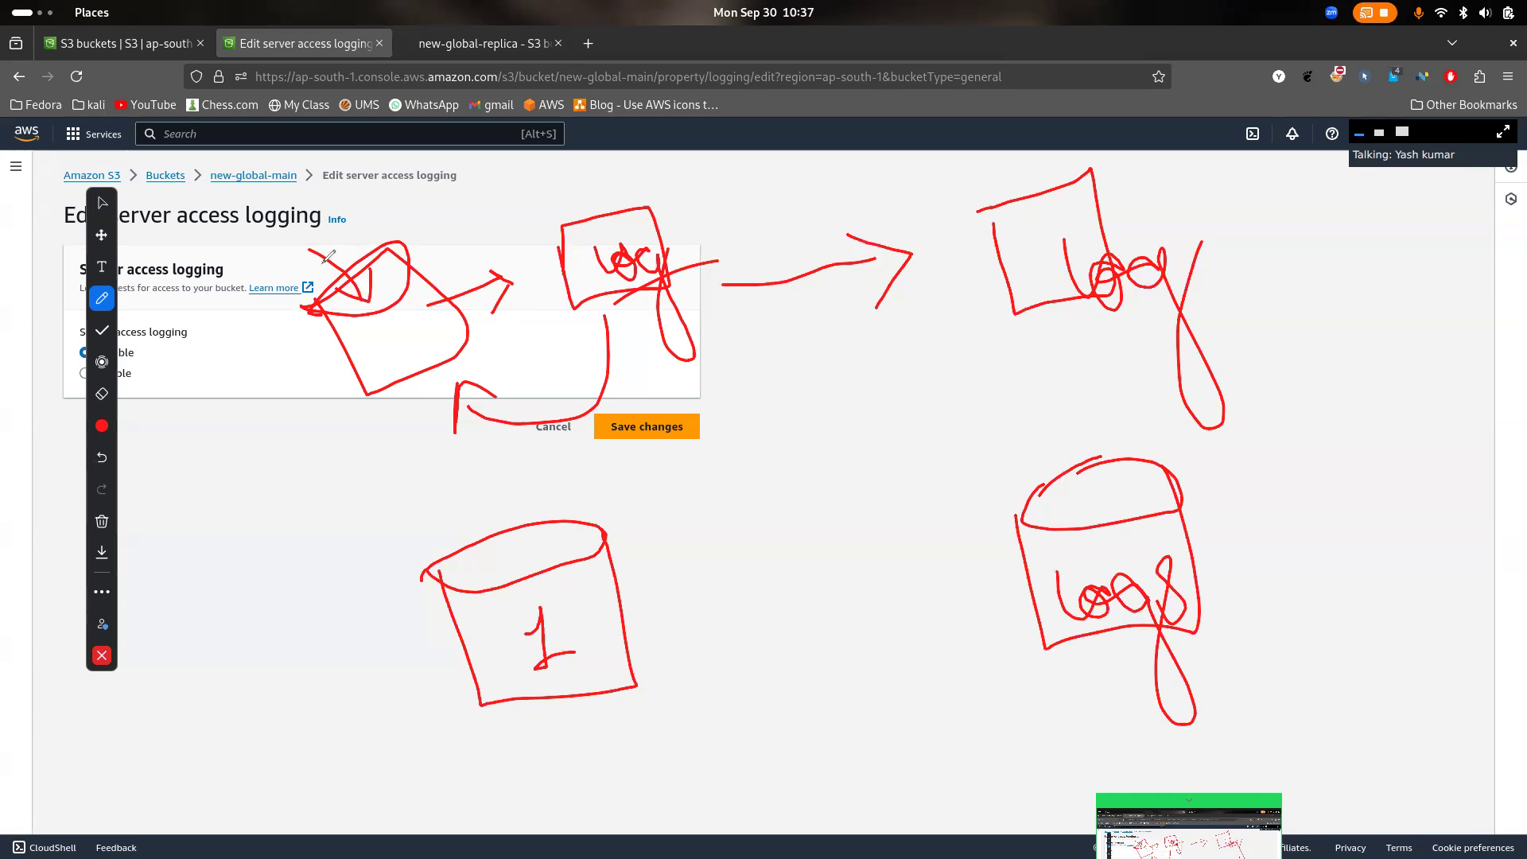
- Add a circle and outgoing arrow to the upper bucket, write "log" under bucket 1, and draw arrows into bucket 1 and across to the "logs" bucket
{"action": "mouse_move", "coordinate": [276, 209]}
{"action": "left_mouse_down"}
{"action": "mouse_move", "coordinate": [292, 268]}
{"action": "mouse_move", "coordinate": [405, 179]}
{"action": "mouse_move", "coordinate": [398, 208]}
{"action": "left_mouse_up"}
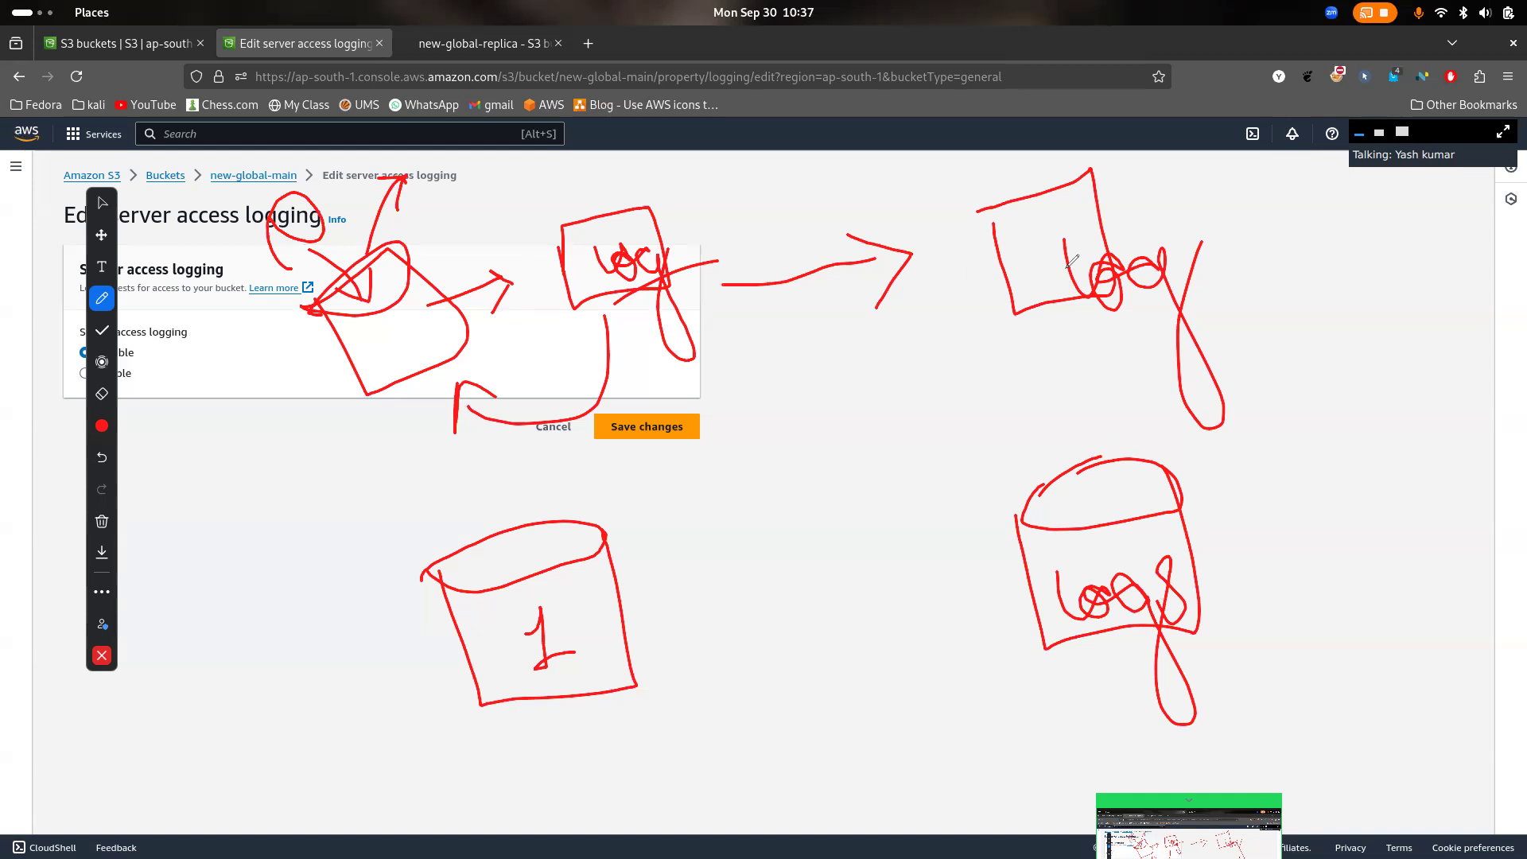
{"action": "mouse_move", "coordinate": [542, 739]}
{"action": "left_mouse_down"}
{"action": "mouse_move", "coordinate": [612, 775]}
{"action": "mouse_move", "coordinate": [668, 773]}
{"action": "mouse_move", "coordinate": [656, 783]}
{"action": "left_mouse_up"}
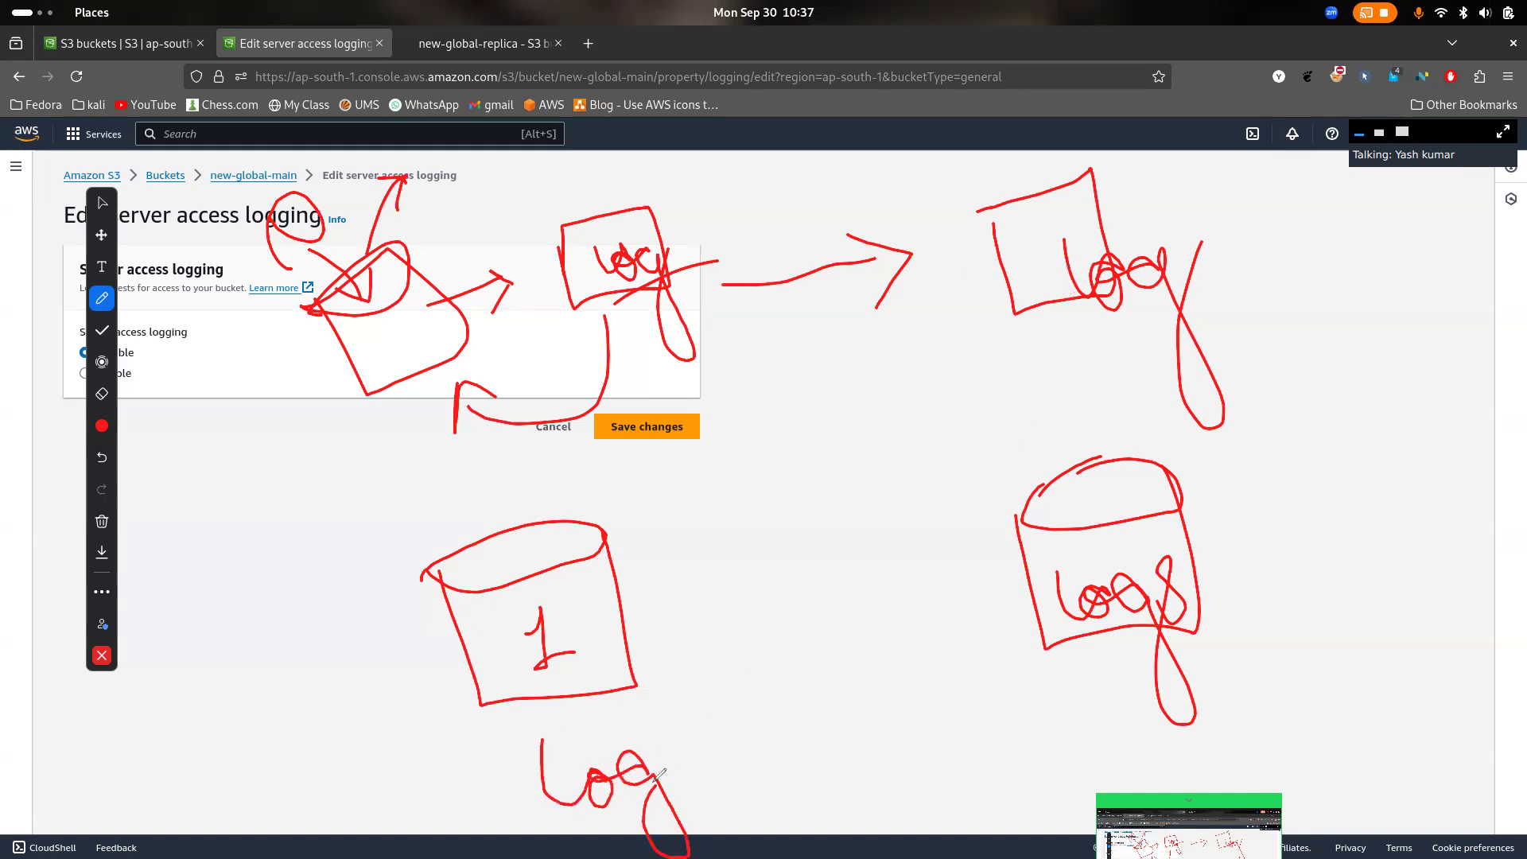
{"action": "mouse_move", "coordinate": [620, 602]}
{"action": "left_mouse_down"}
{"action": "mouse_move", "coordinate": [688, 577]}
{"action": "mouse_move", "coordinate": [656, 614]}
{"action": "left_mouse_up"}
{"action": "mouse_move", "coordinate": [564, 530]}
{"action": "left_mouse_down"}
{"action": "mouse_move", "coordinate": [950, 462]}
{"action": "mouse_move", "coordinate": [981, 482]}
{"action": "mouse_move", "coordinate": [903, 501]}
{"action": "left_mouse_up"}
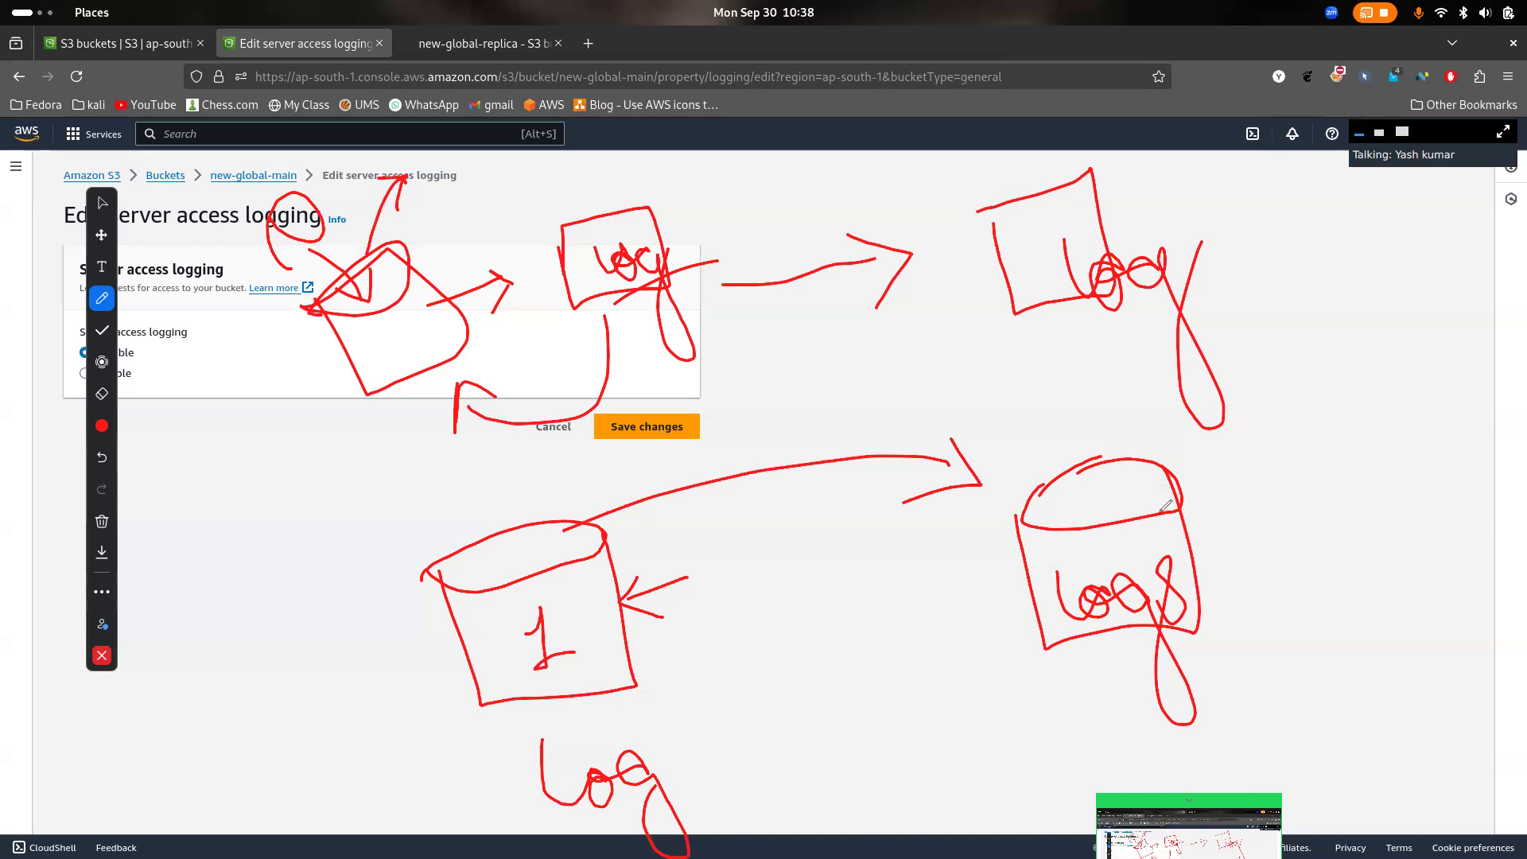
{"action": "mouse_move", "coordinate": [411, 489]}
{"action": "left_mouse_down"}
{"action": "mouse_move", "coordinate": [487, 550]}
{"action": "mouse_move", "coordinate": [498, 492]}
{"action": "left_mouse_up"}
- Clear all the red annotations from the screen and close the annotation tools
{"action": "left_click", "coordinate": [103, 655]}
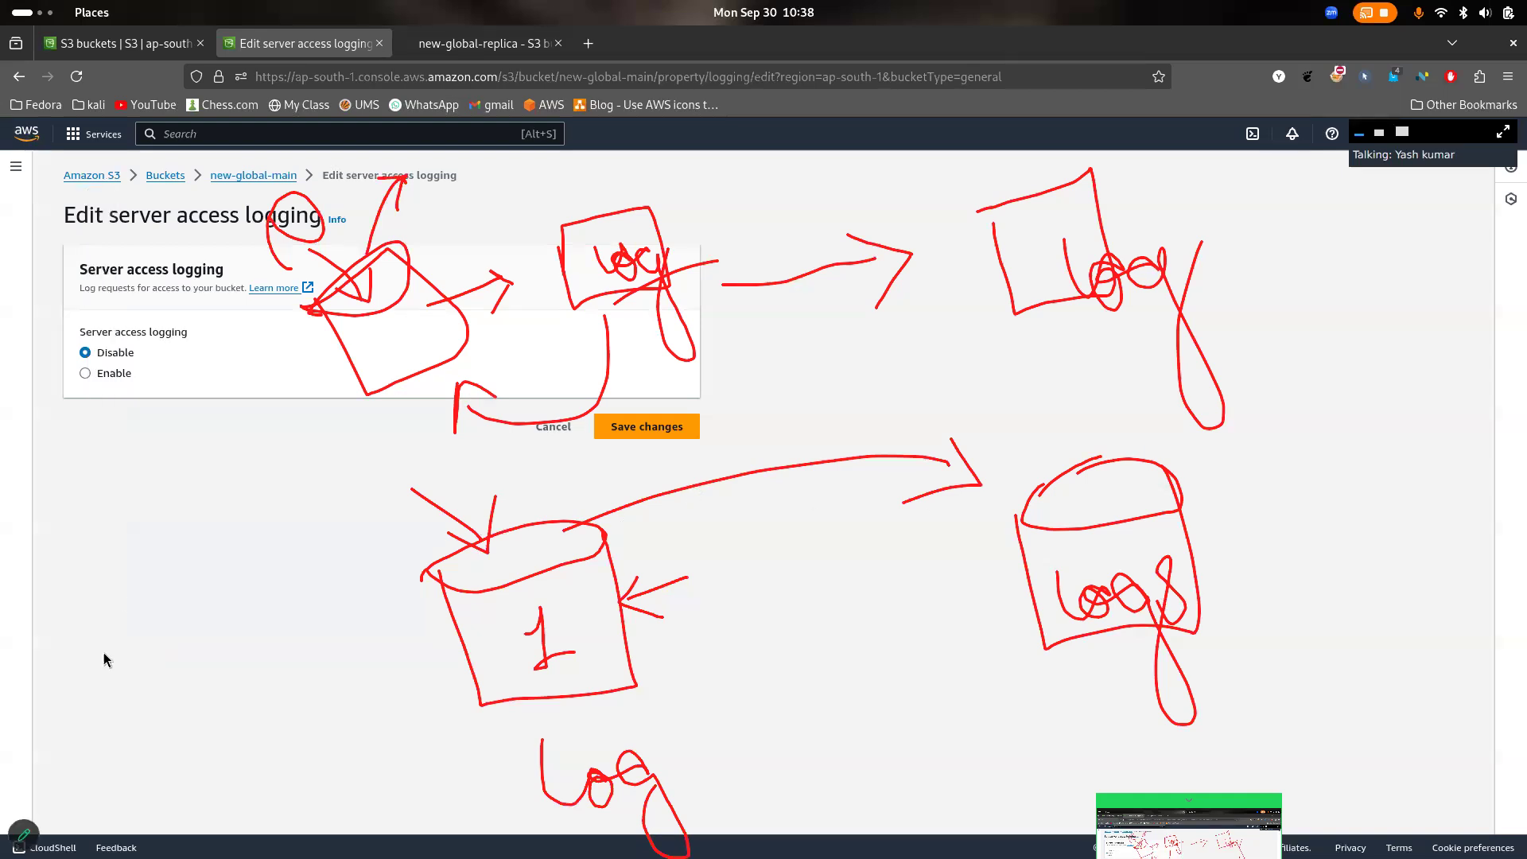
{"action": "left_click", "coordinate": [24, 833]}
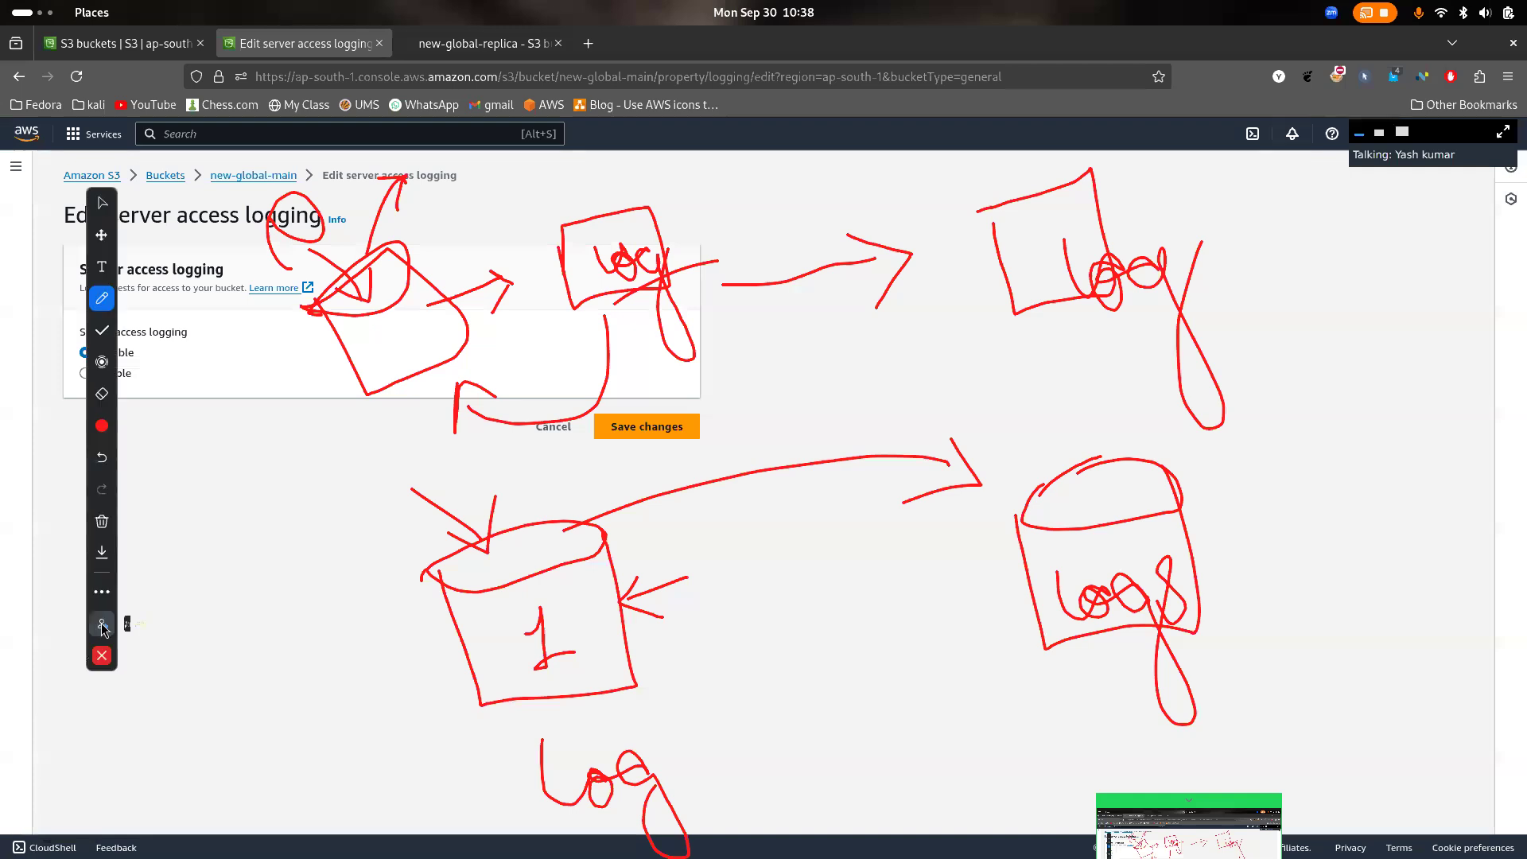
{"action": "left_click", "coordinate": [102, 521]}
{"action": "left_click", "coordinate": [191, 488]}
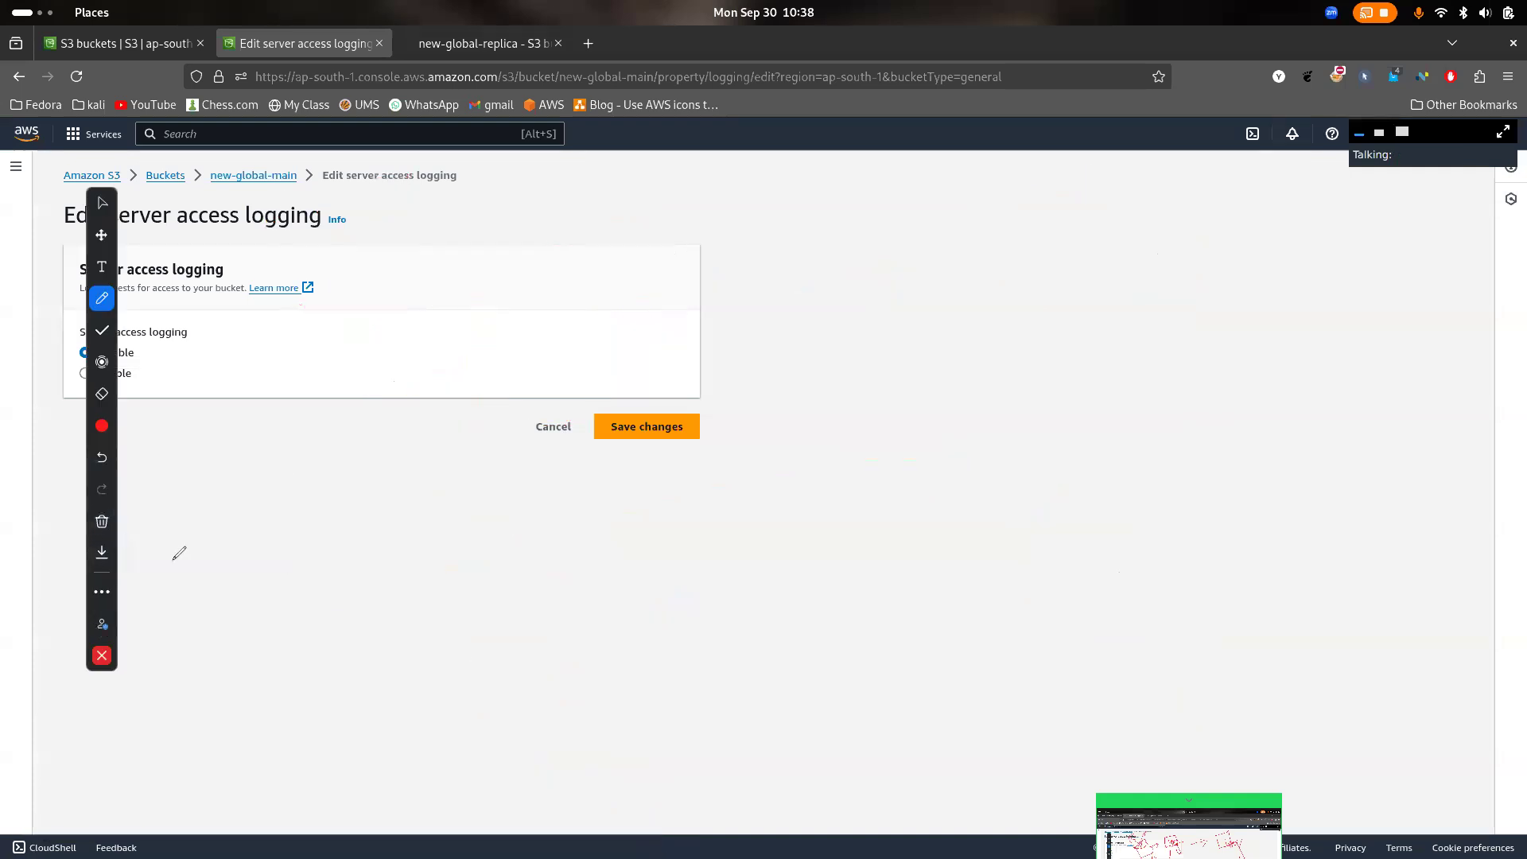
{"action": "left_click", "coordinate": [103, 657]}
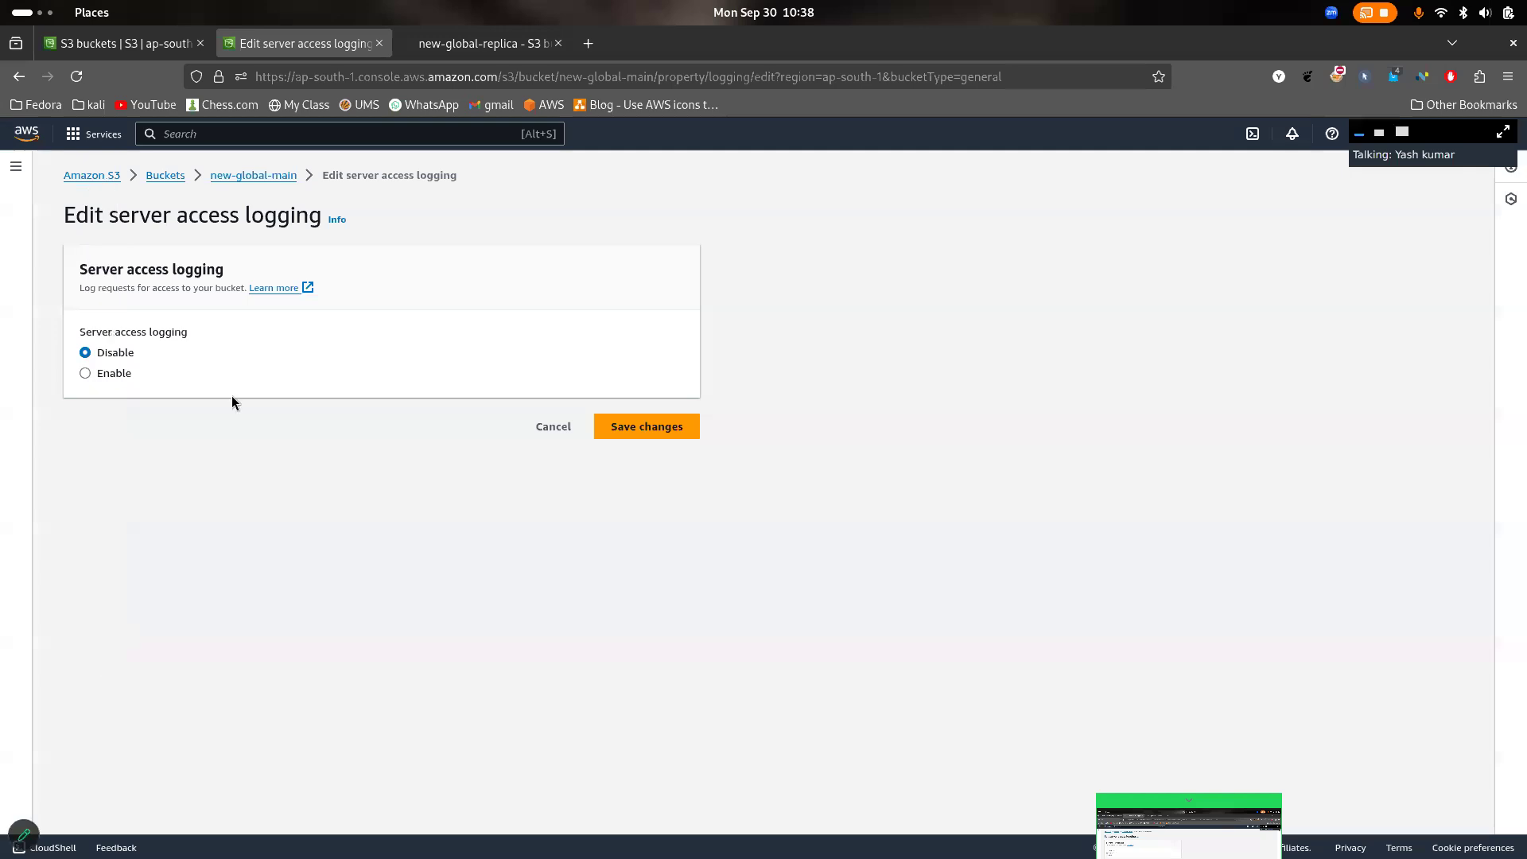
- Open the server access logging settings from new-global-main's properties and set server access logging to Enable
{"action": "left_click", "coordinate": [255, 176]}
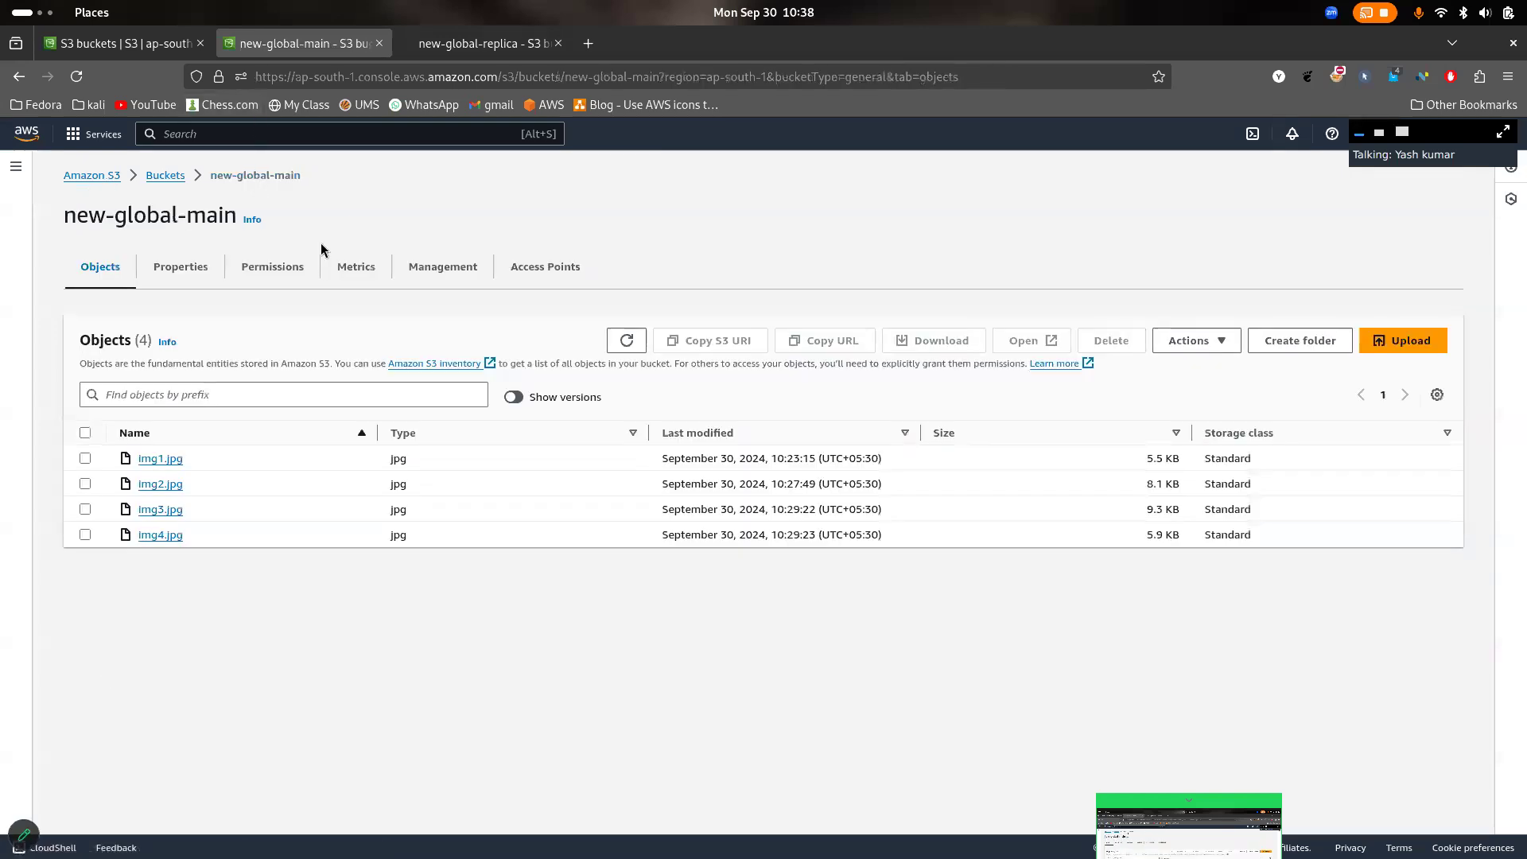
{"action": "left_click", "coordinate": [209, 274]}
{"action": "scroll", "coordinate": [335, 445], "scroll_direction": "down", "scroll_amount": 10}
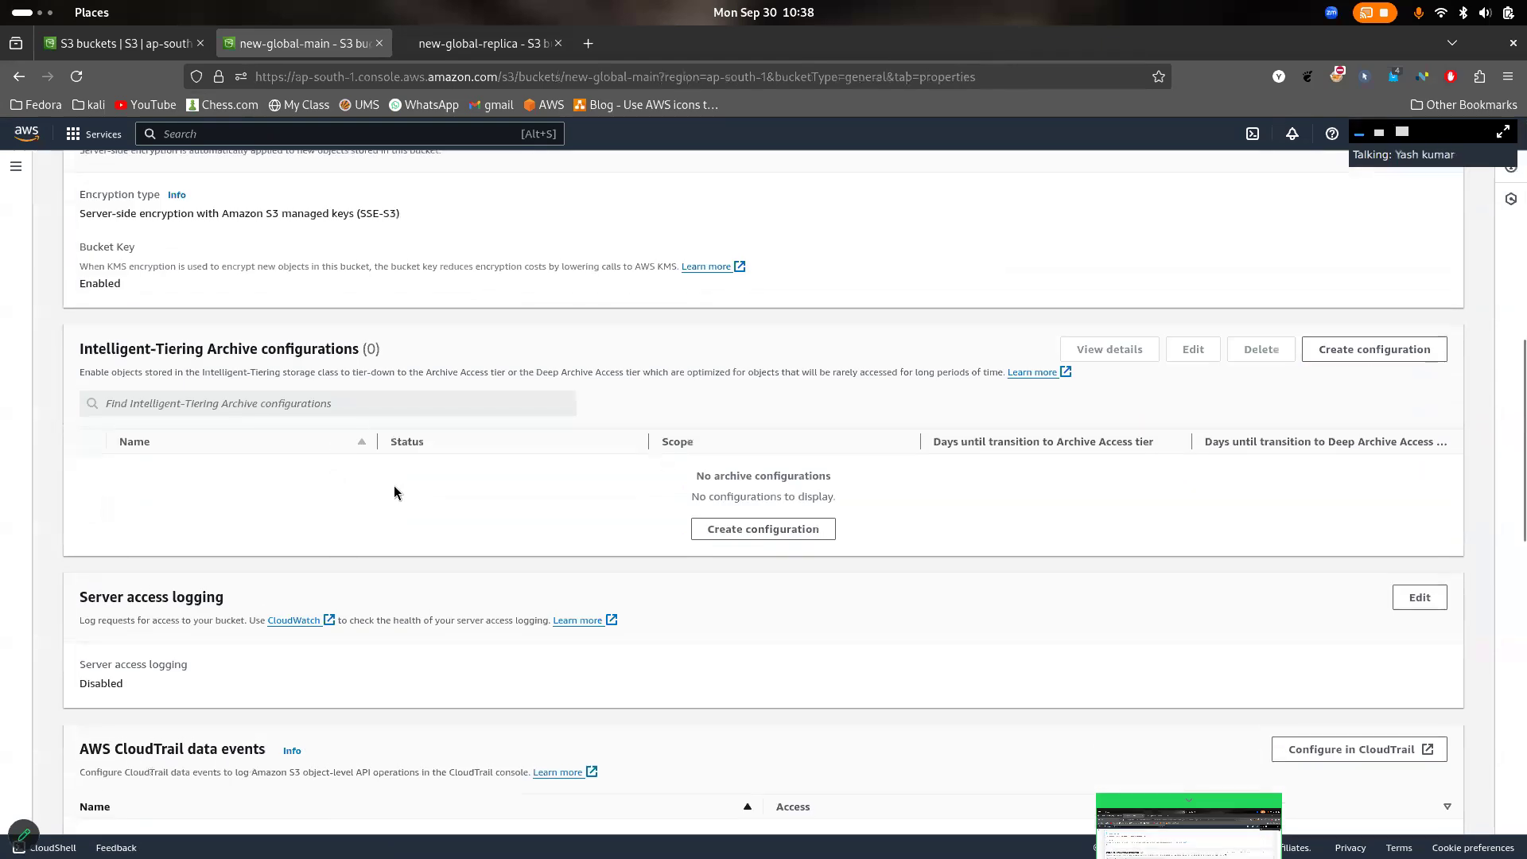
{"action": "left_click", "coordinate": [1419, 598]}
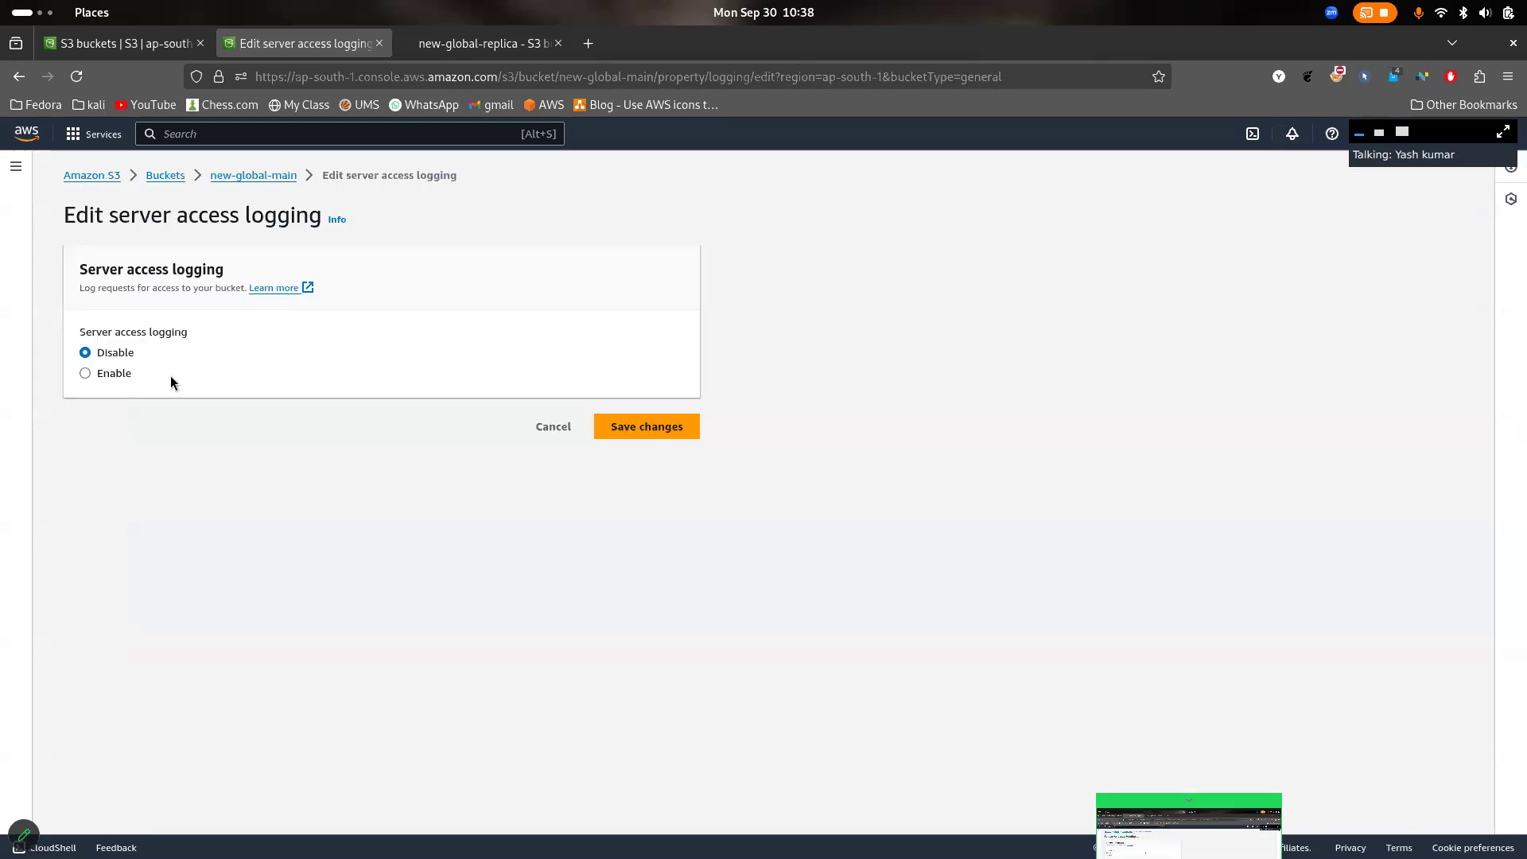
{"action": "left_click", "coordinate": [103, 380]}
{"action": "scroll", "coordinate": [303, 484], "scroll_direction": "down", "scroll_amount": 3}
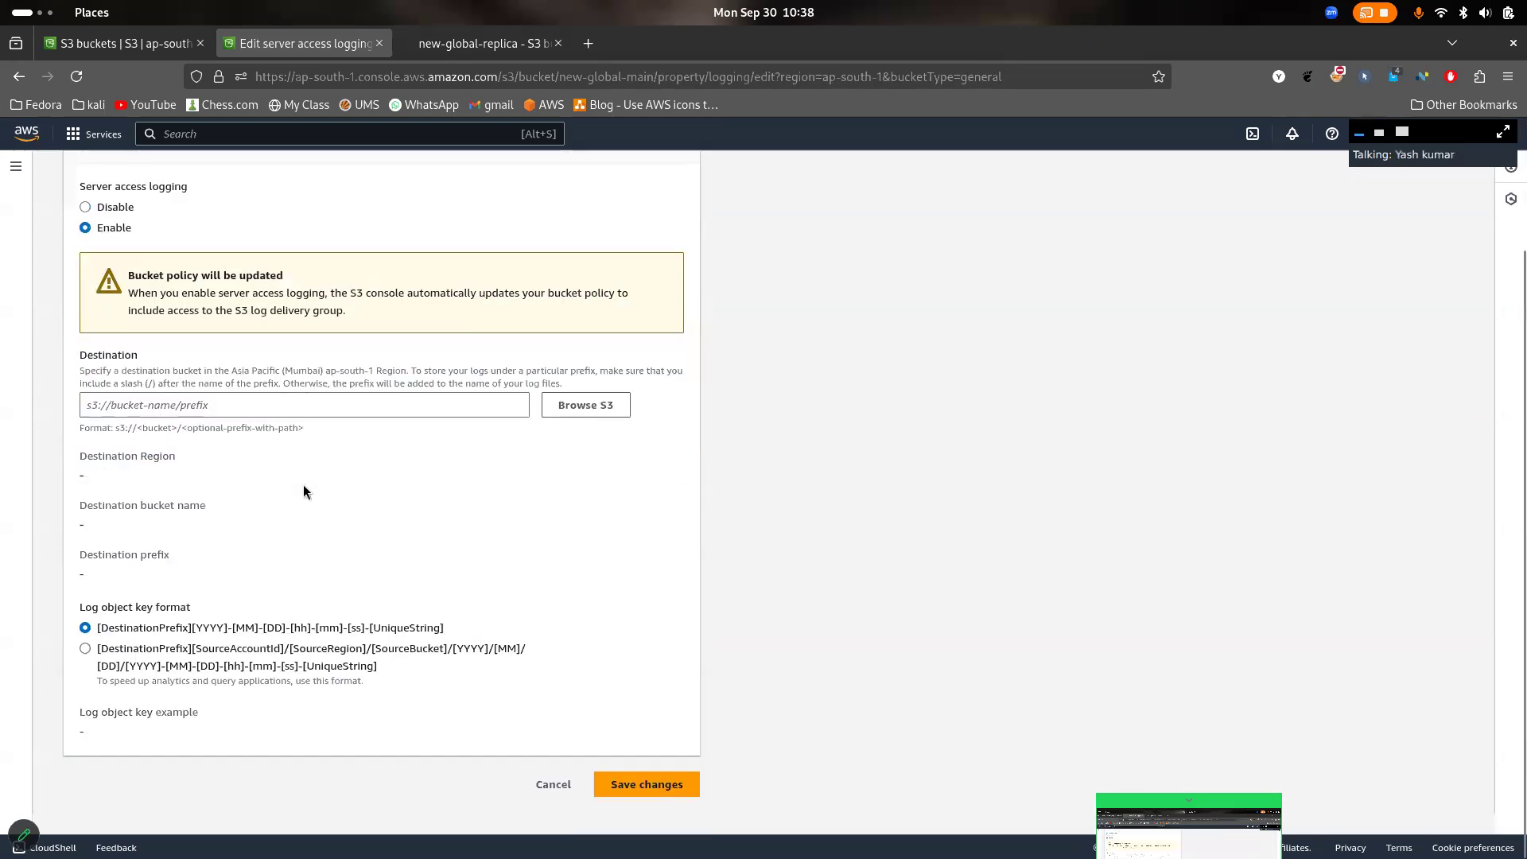
- Choose the new-global-replica bucket as the log destination and save the server access logging changes
{"action": "left_click", "coordinate": [320, 426]}
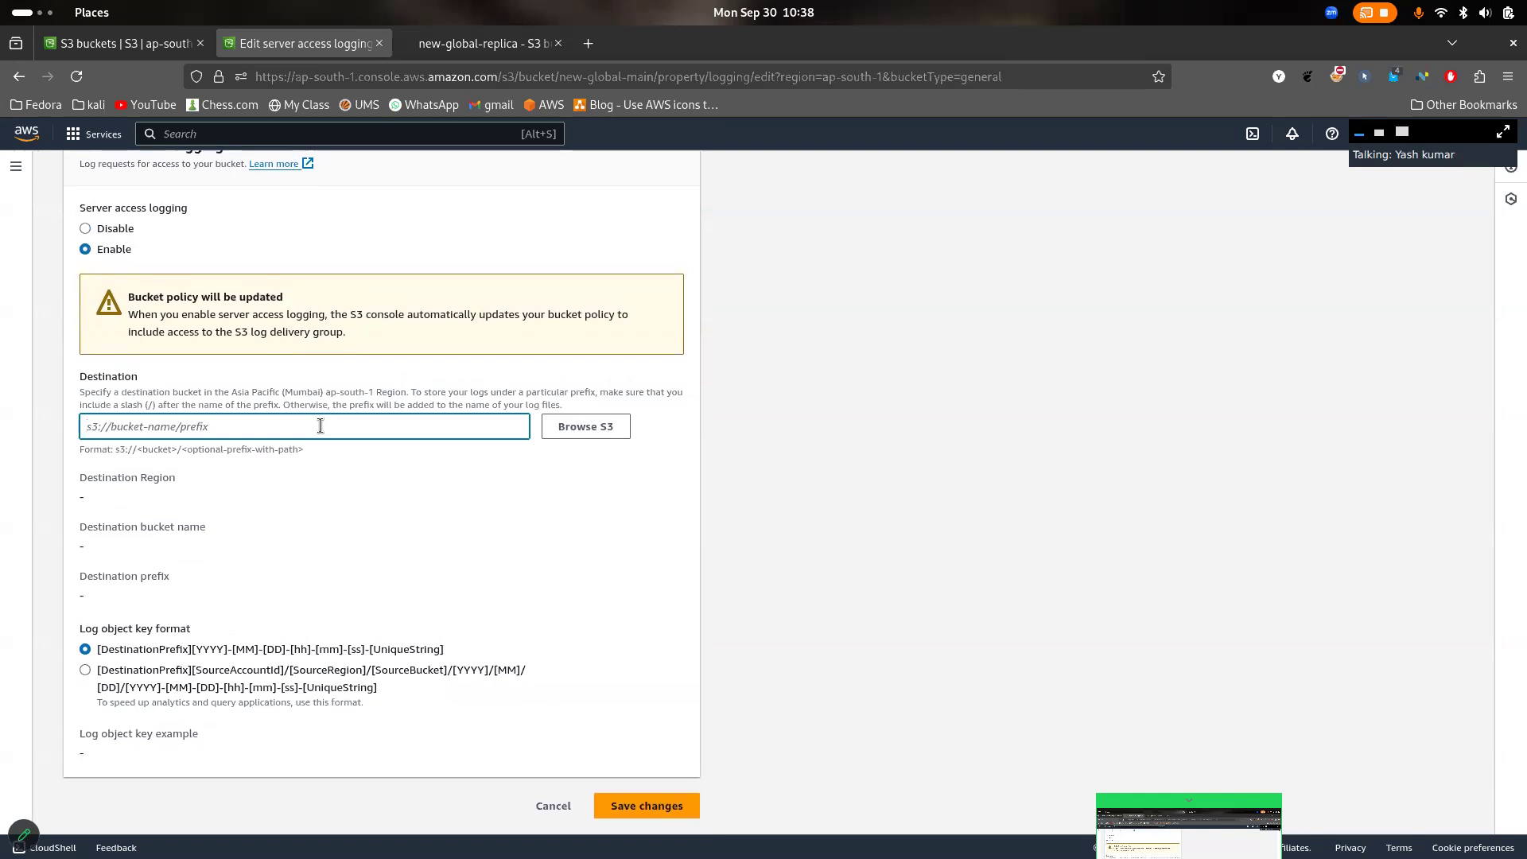
{"action": "left_click", "coordinate": [584, 437]}
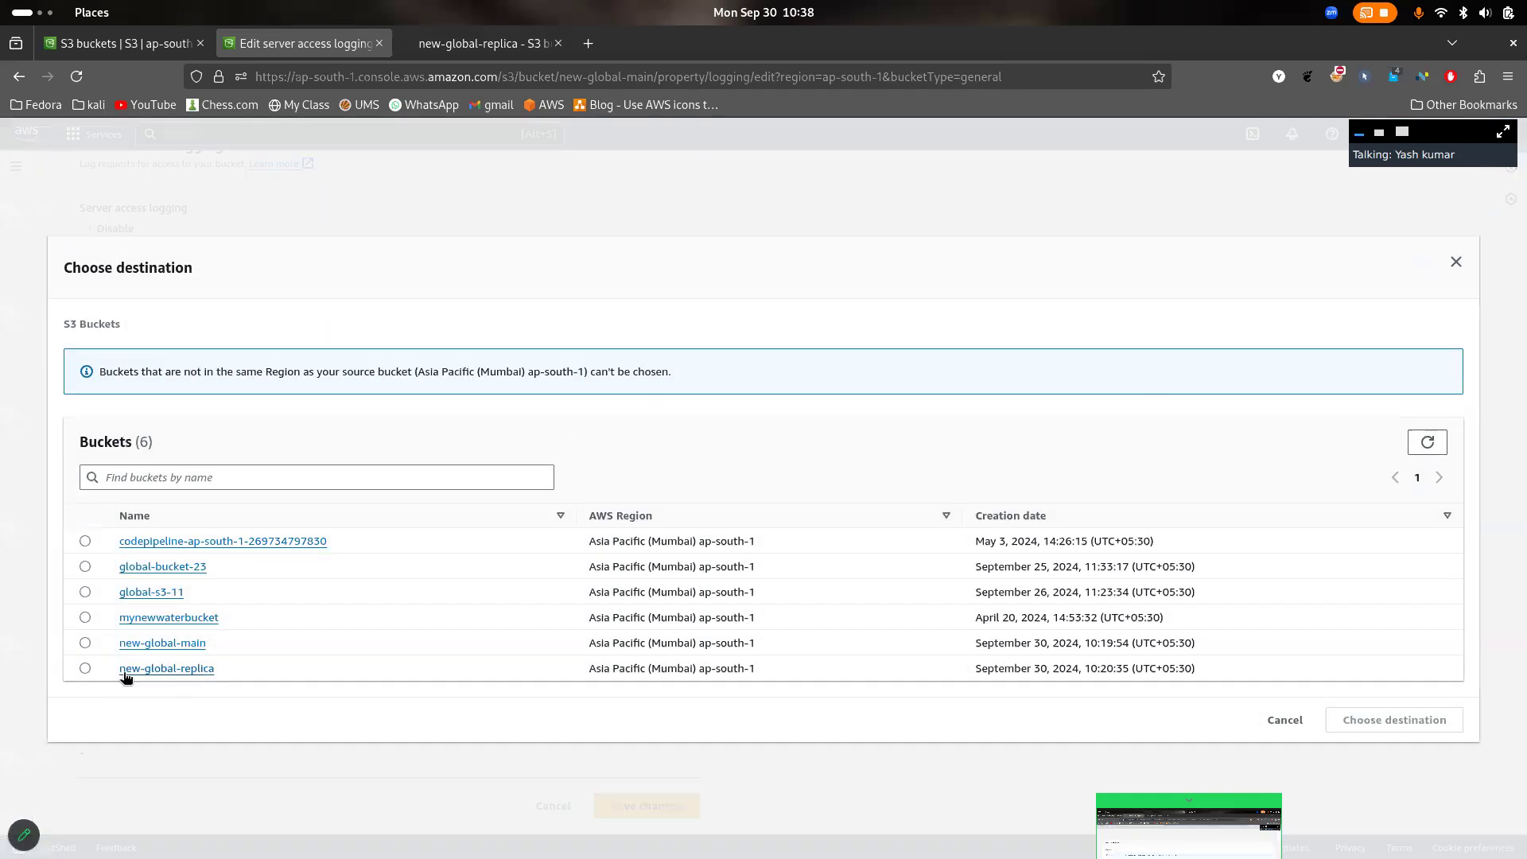
{"action": "left_click", "coordinate": [84, 668]}
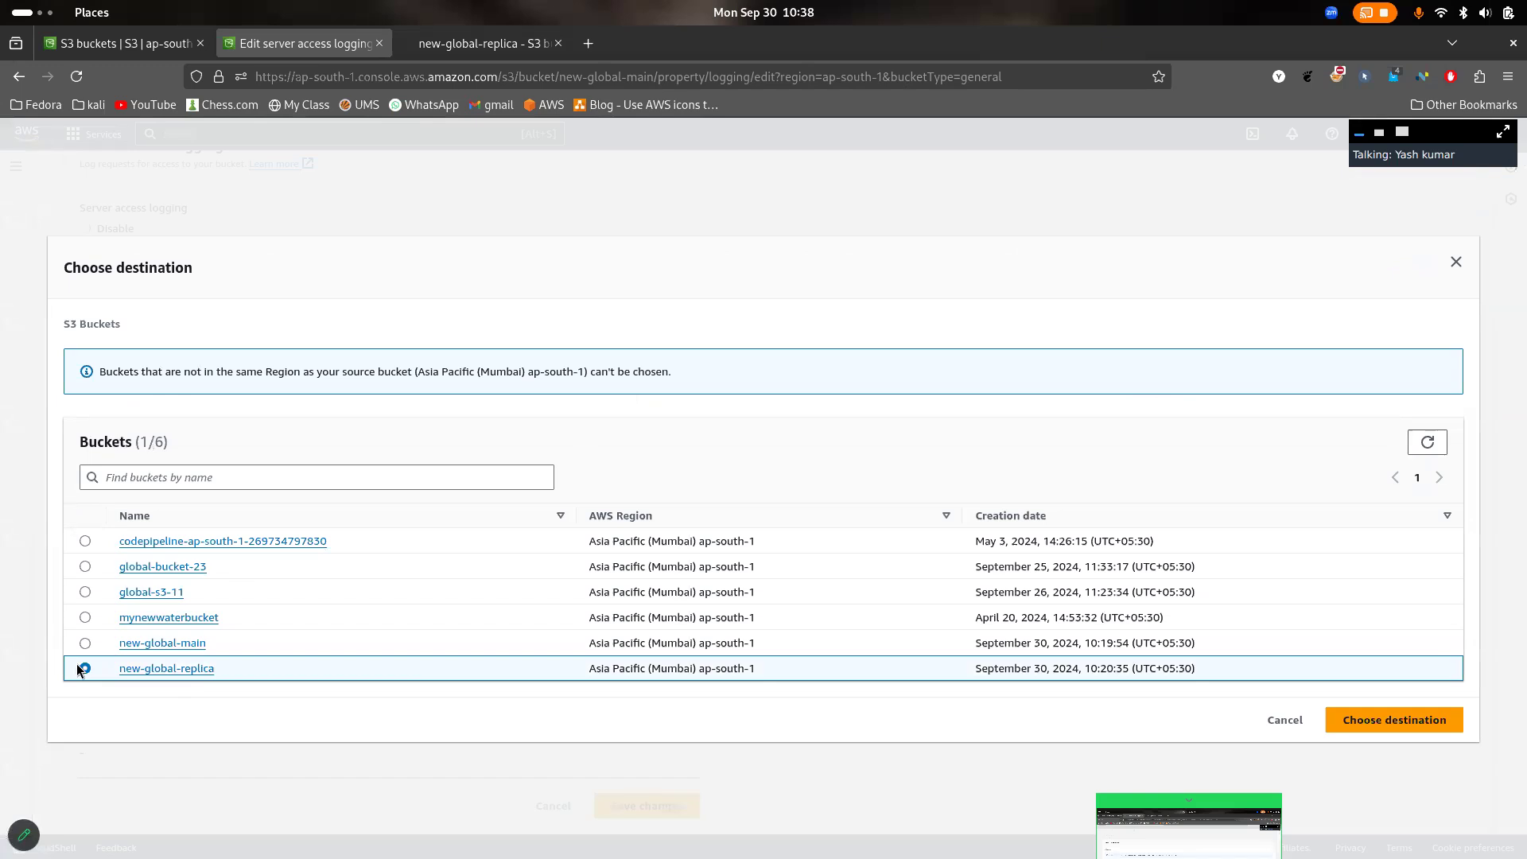
{"action": "left_click", "coordinate": [1378, 721]}
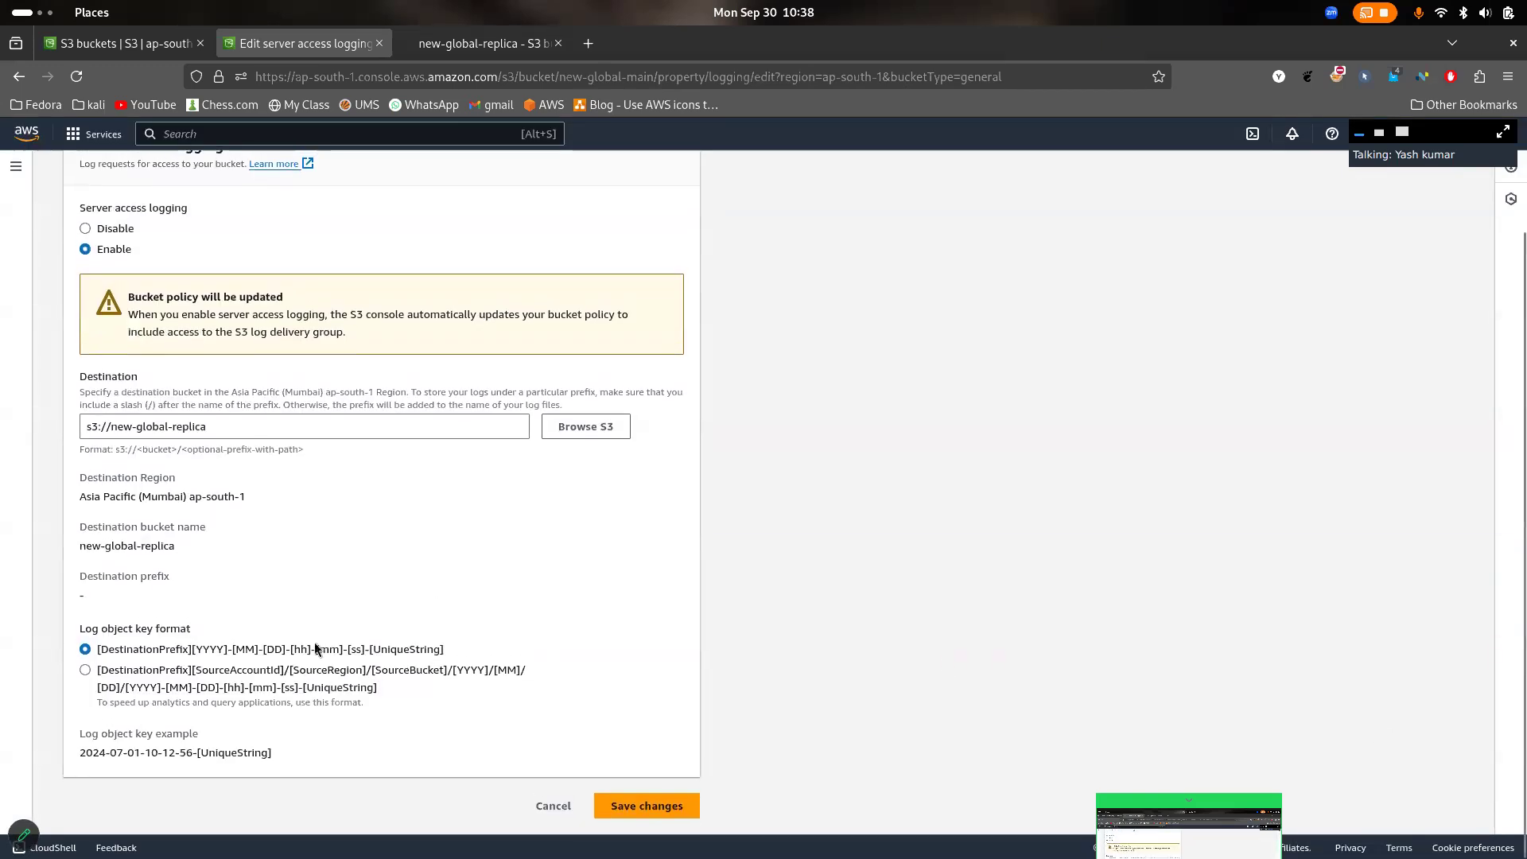
{"action": "left_click_drag", "start_coordinate": [128, 651], "coordinate": [374, 673]}
{"action": "left_click", "coordinate": [442, 650]}
{"action": "left_click", "coordinate": [657, 802]}
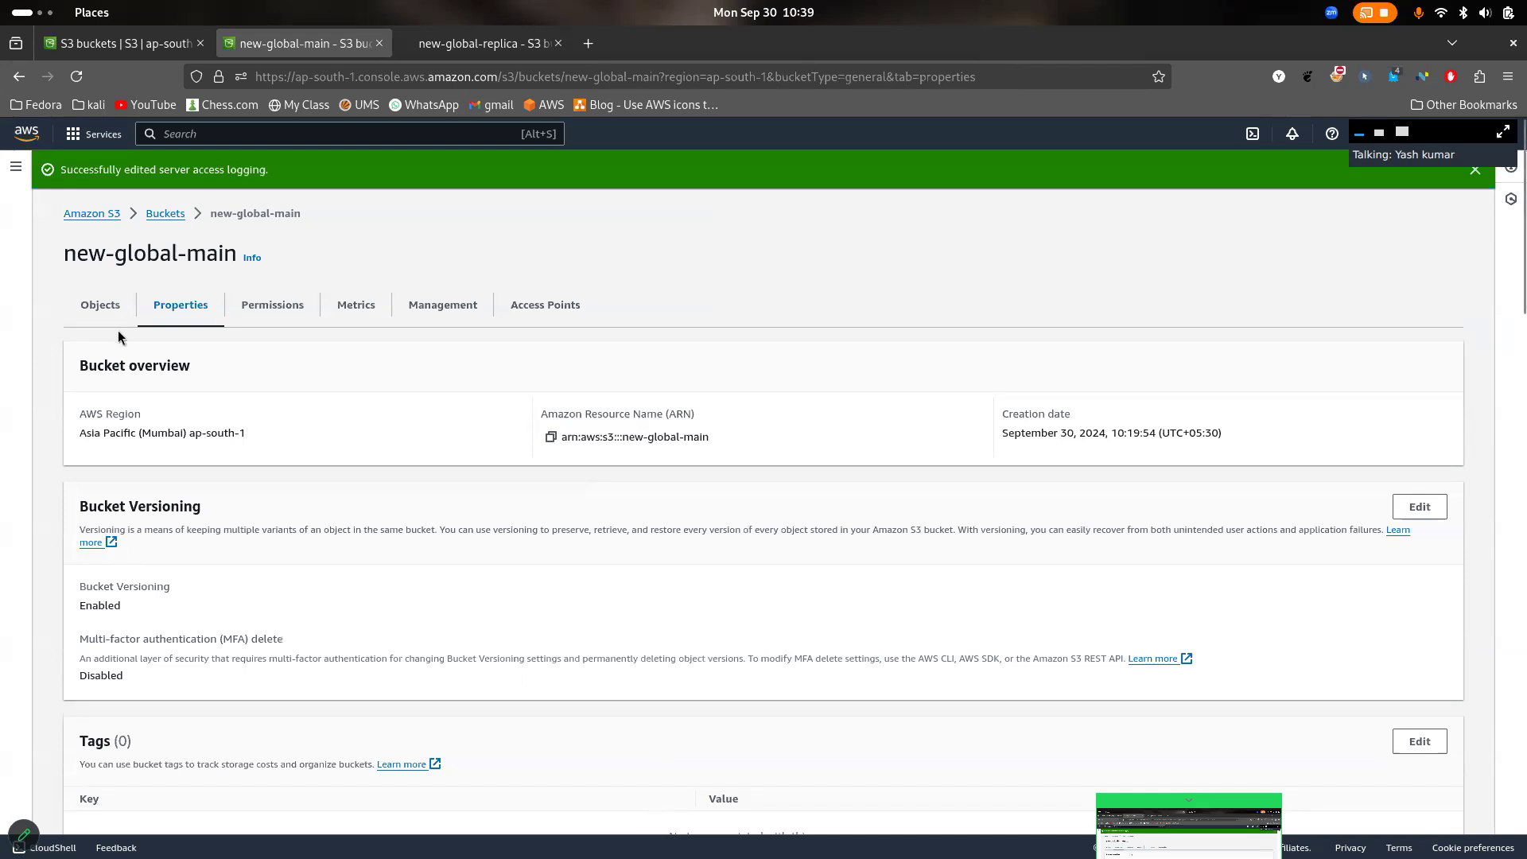
- Delete img1.jpg and img2.jpg from new-global-main's objects, confirming with "delete", and close the deletion status page
{"action": "left_click", "coordinate": [100, 305]}
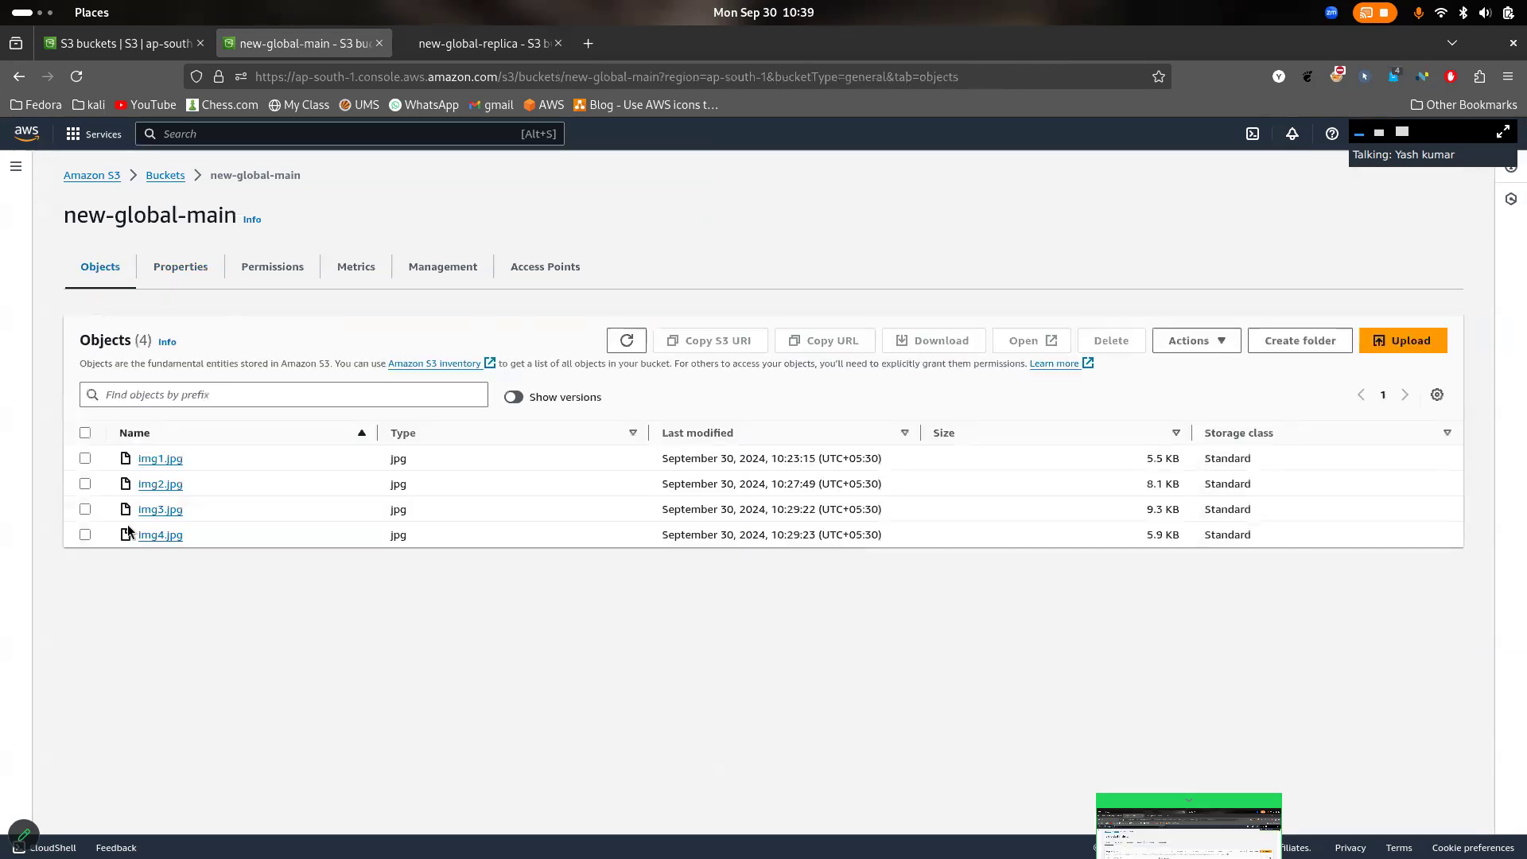
{"action": "left_click", "coordinate": [85, 458]}
{"action": "left_click", "coordinate": [85, 484]}
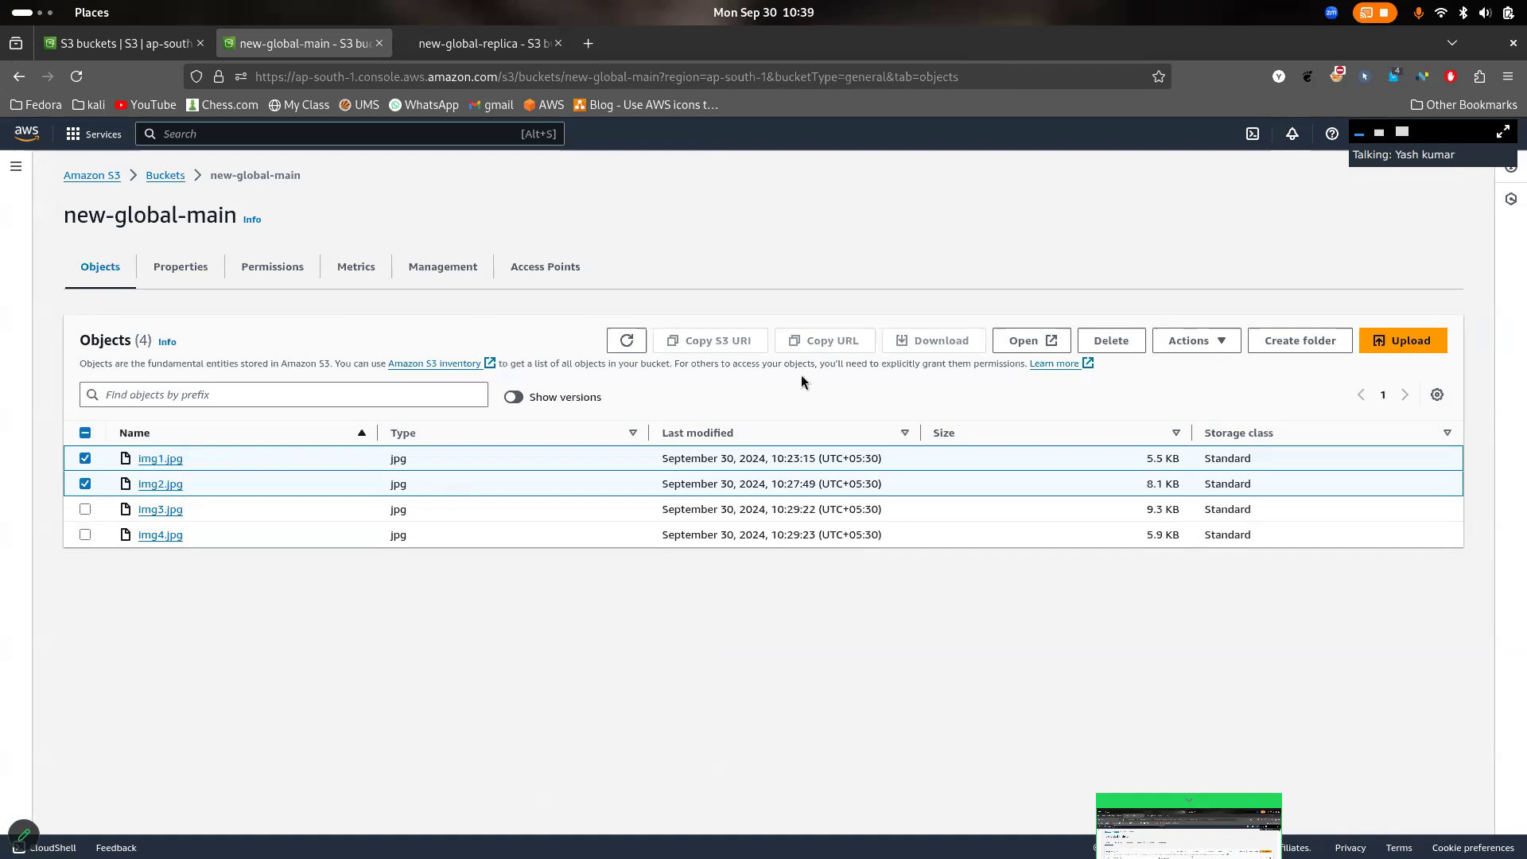
{"action": "left_click", "coordinate": [1132, 348]}
{"action": "left_click", "coordinate": [252, 711]}
{"action": "type", "text": "delete"}
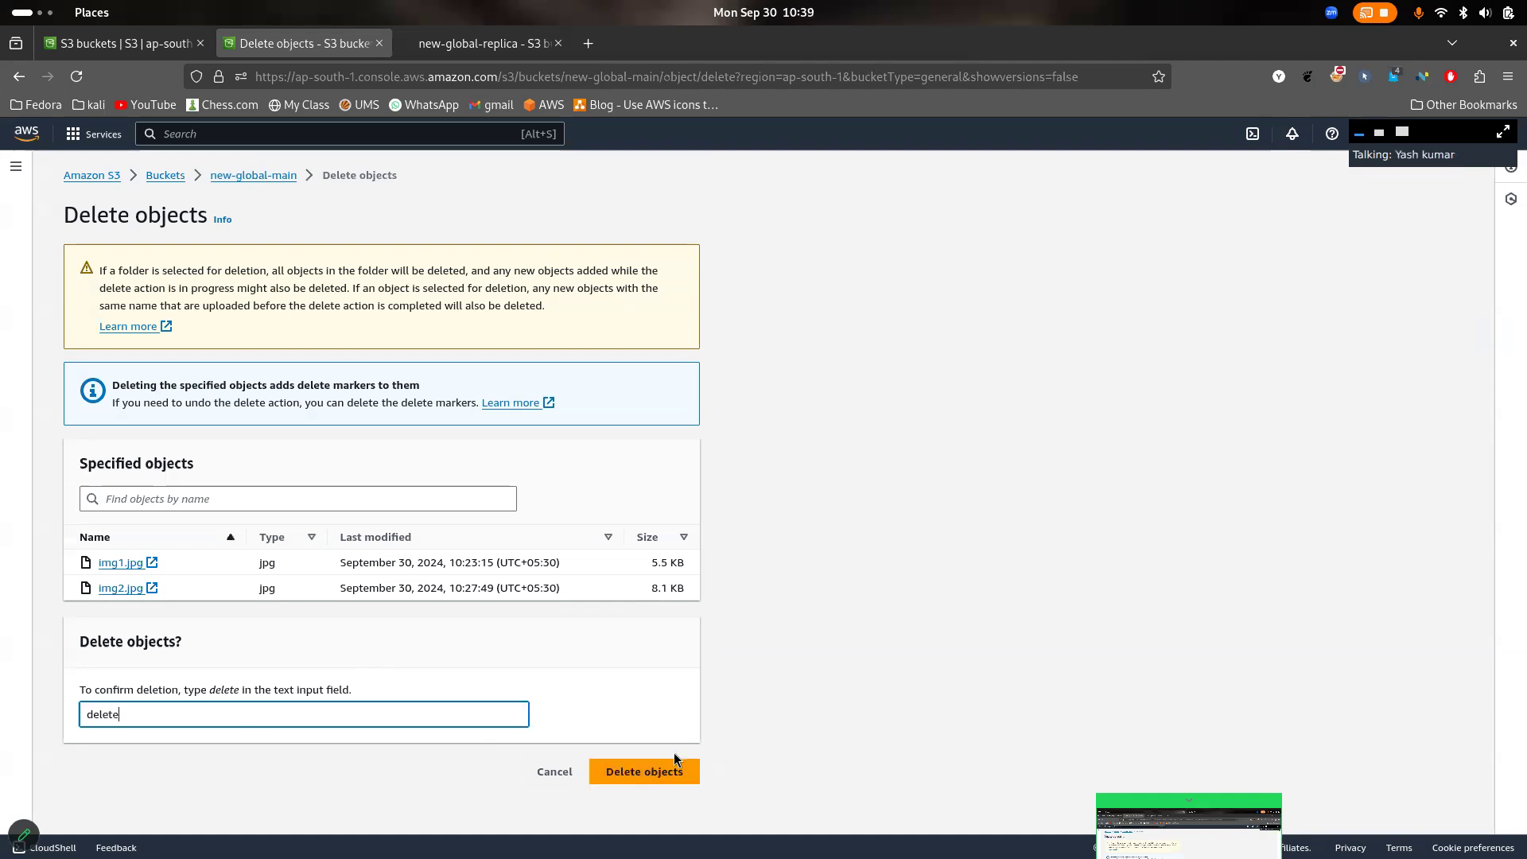
{"action": "left_click", "coordinate": [668, 772]}
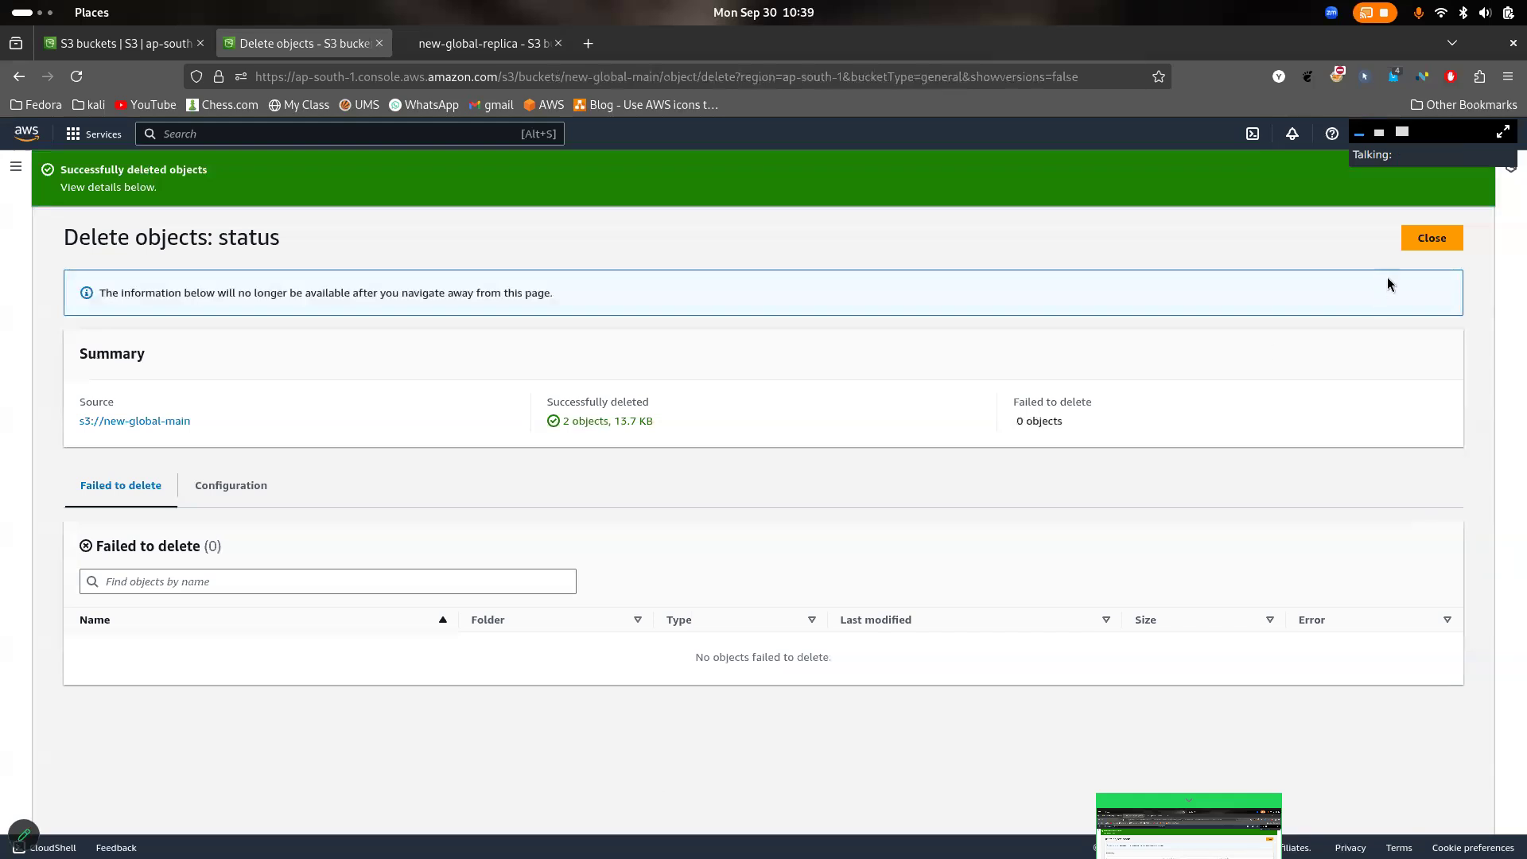
{"action": "left_click", "coordinate": [1440, 247]}
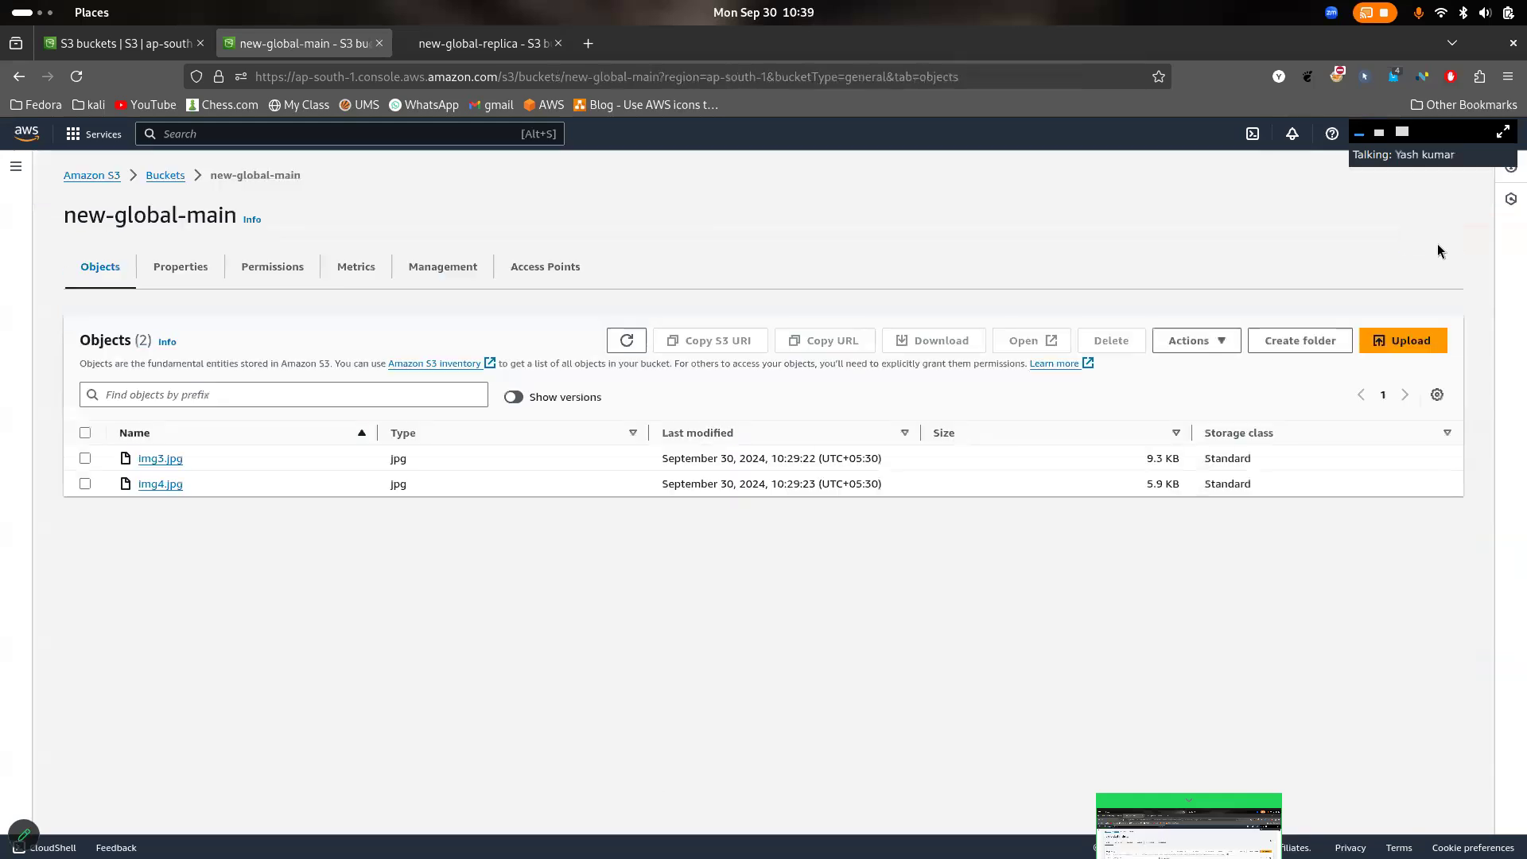
- Refresh new-global-replica's object list to check for replicated delete markers, hide the object versions, and check for new log files
{"action": "left_click", "coordinate": [481, 43]}
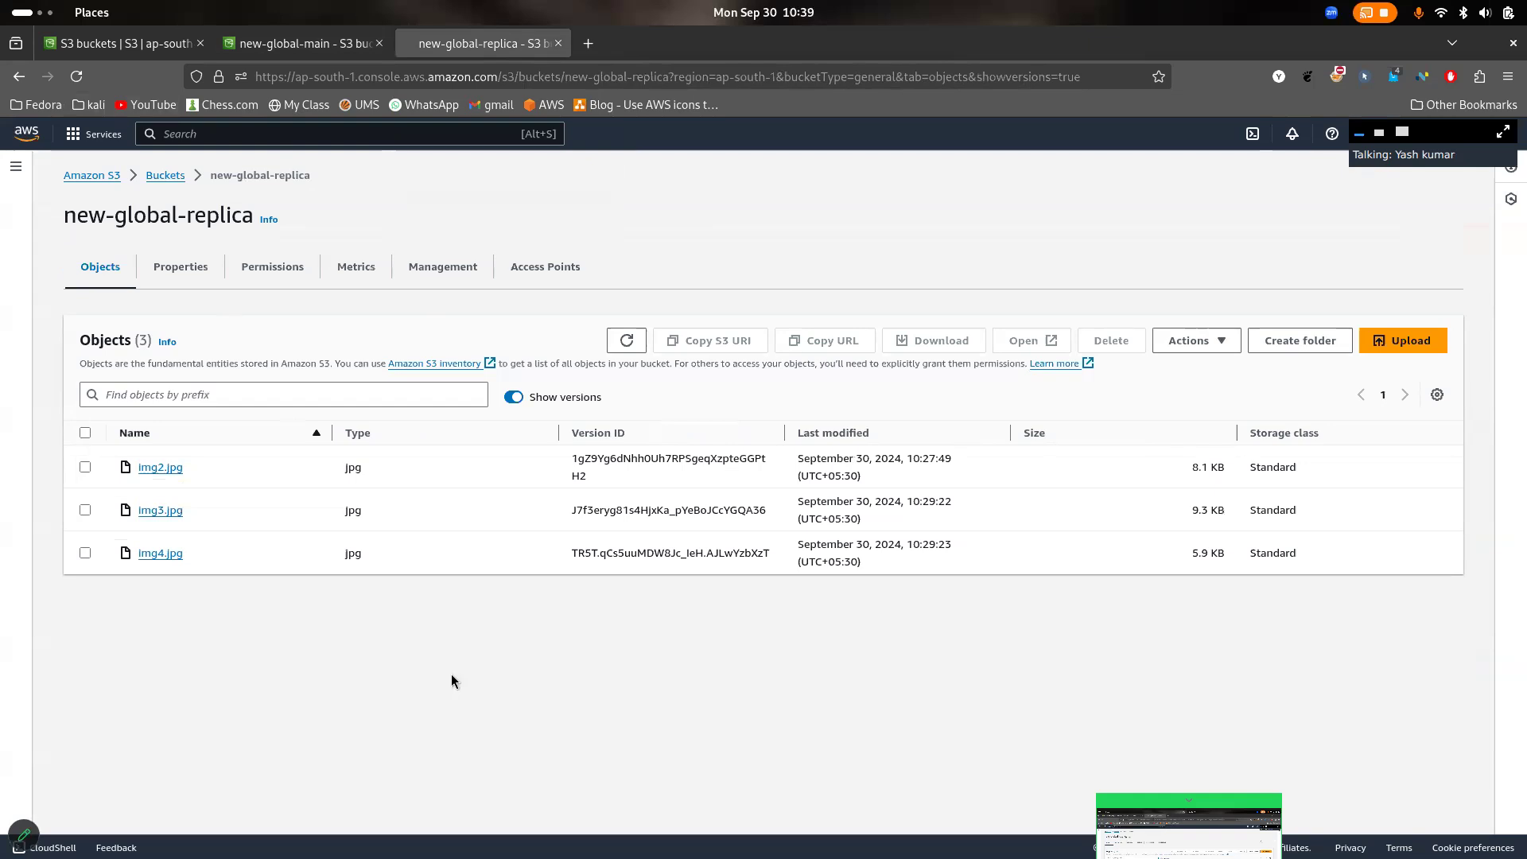
{"action": "left_click", "coordinate": [78, 79]}
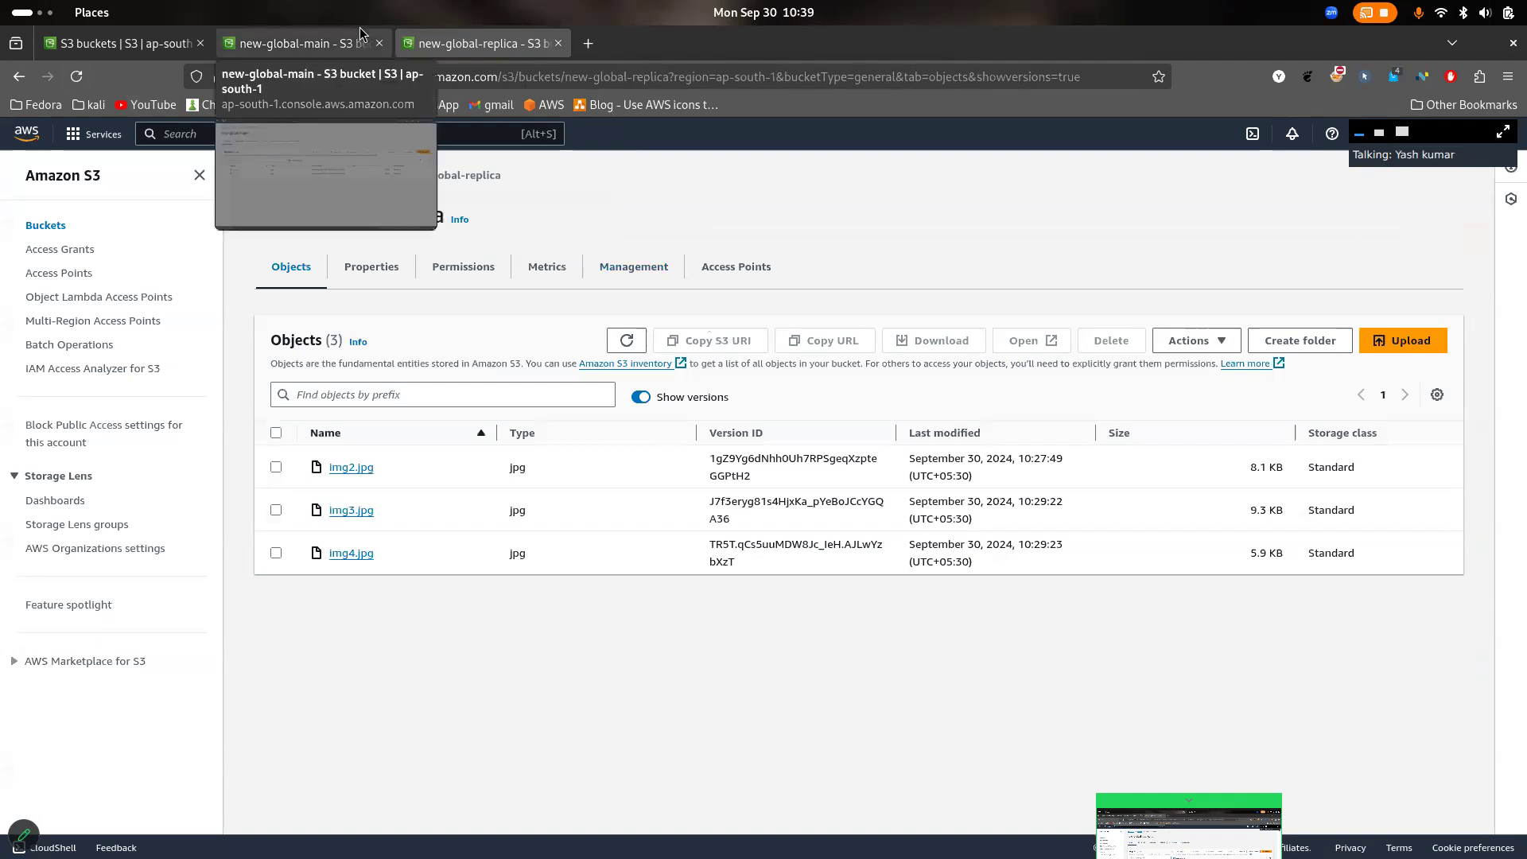
{"action": "left_click", "coordinate": [627, 341]}
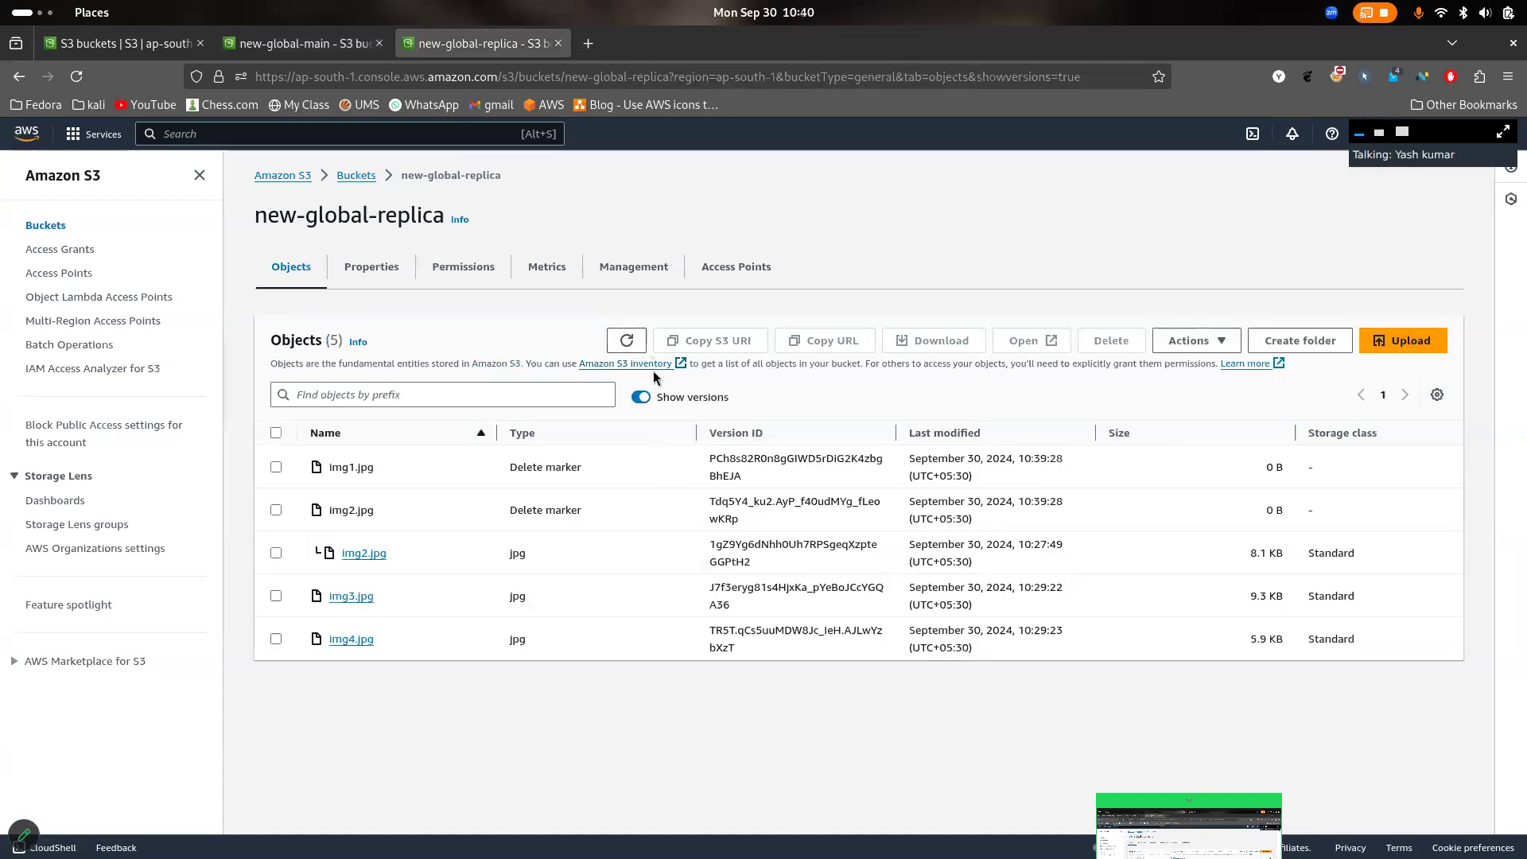
{"action": "left_click", "coordinate": [641, 397]}
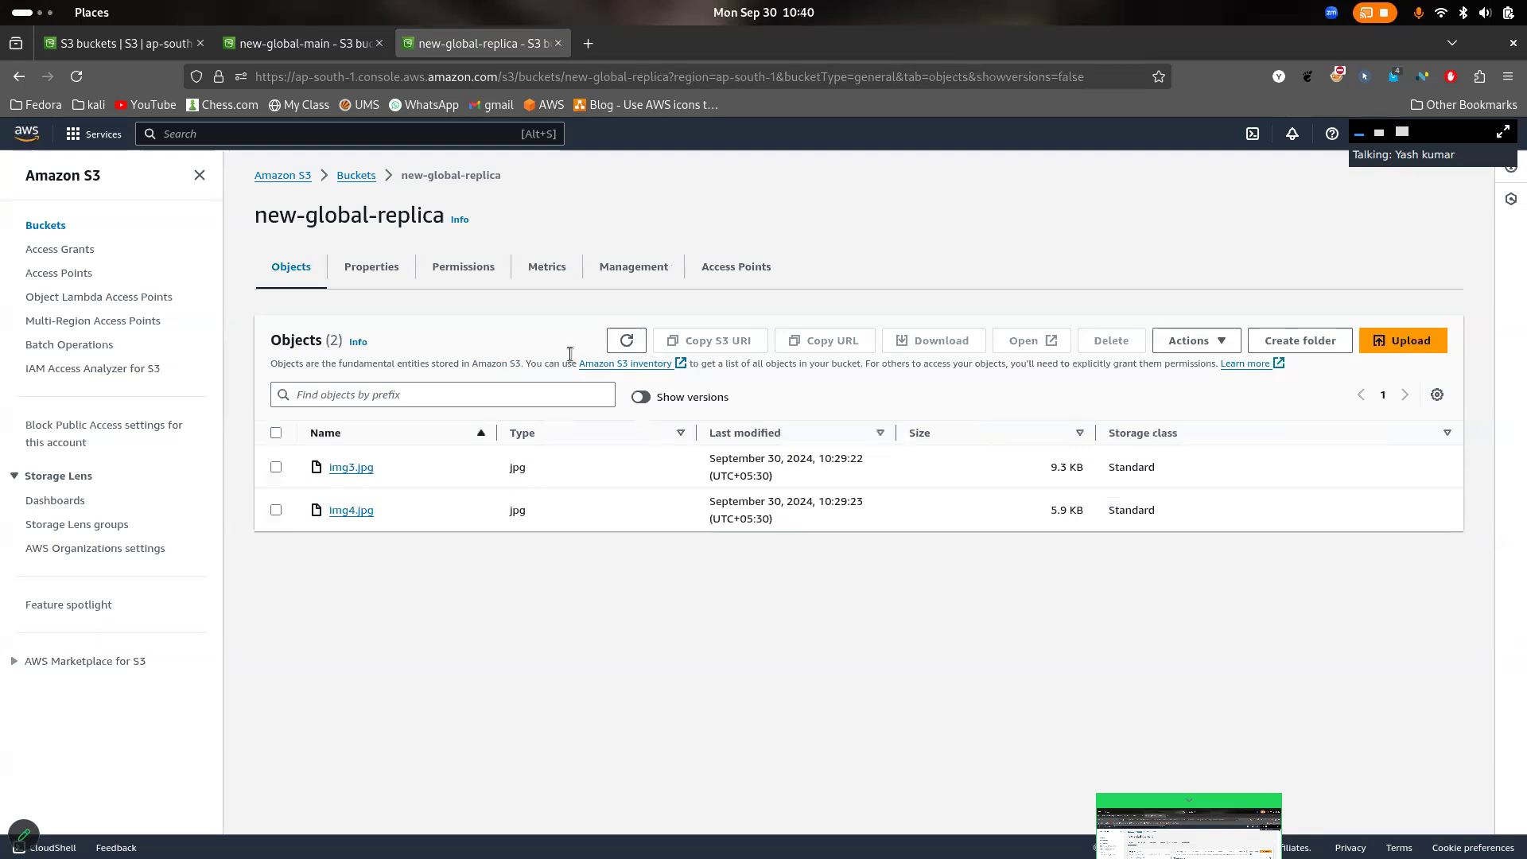
{"action": "left_click", "coordinate": [628, 344]}
{"action": "left_click", "coordinate": [626, 342]}
{"action": "left_click", "coordinate": [626, 342]}
- Return to new-global-main's properties and open its server access logging settings for editing
{"action": "left_click", "coordinate": [318, 44]}
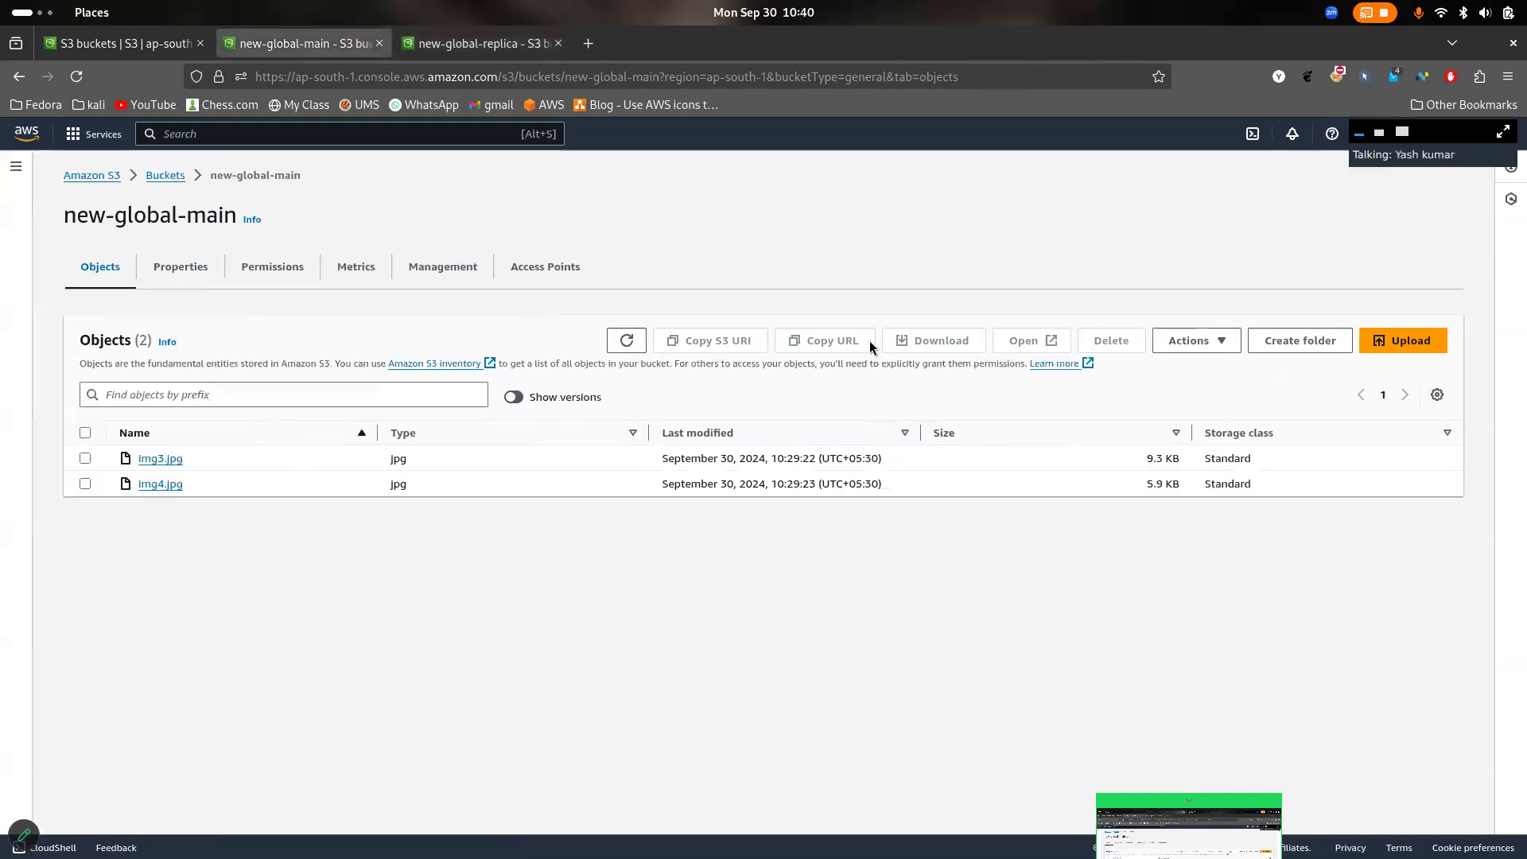
{"action": "left_click", "coordinate": [190, 266]}
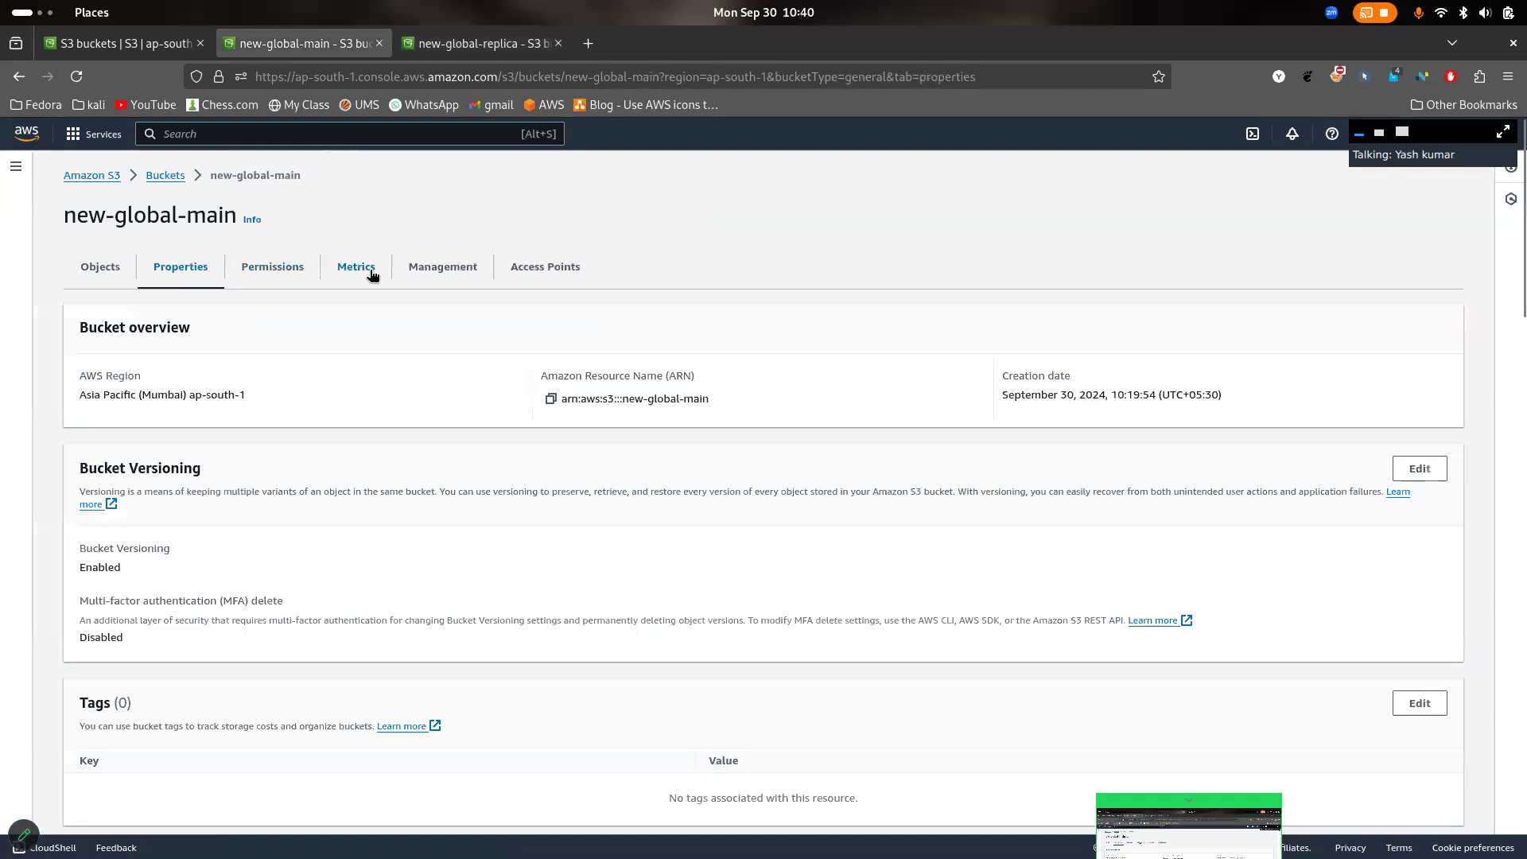
{"action": "scroll", "coordinate": [698, 543], "scroll_direction": "down", "scroll_amount": 10}
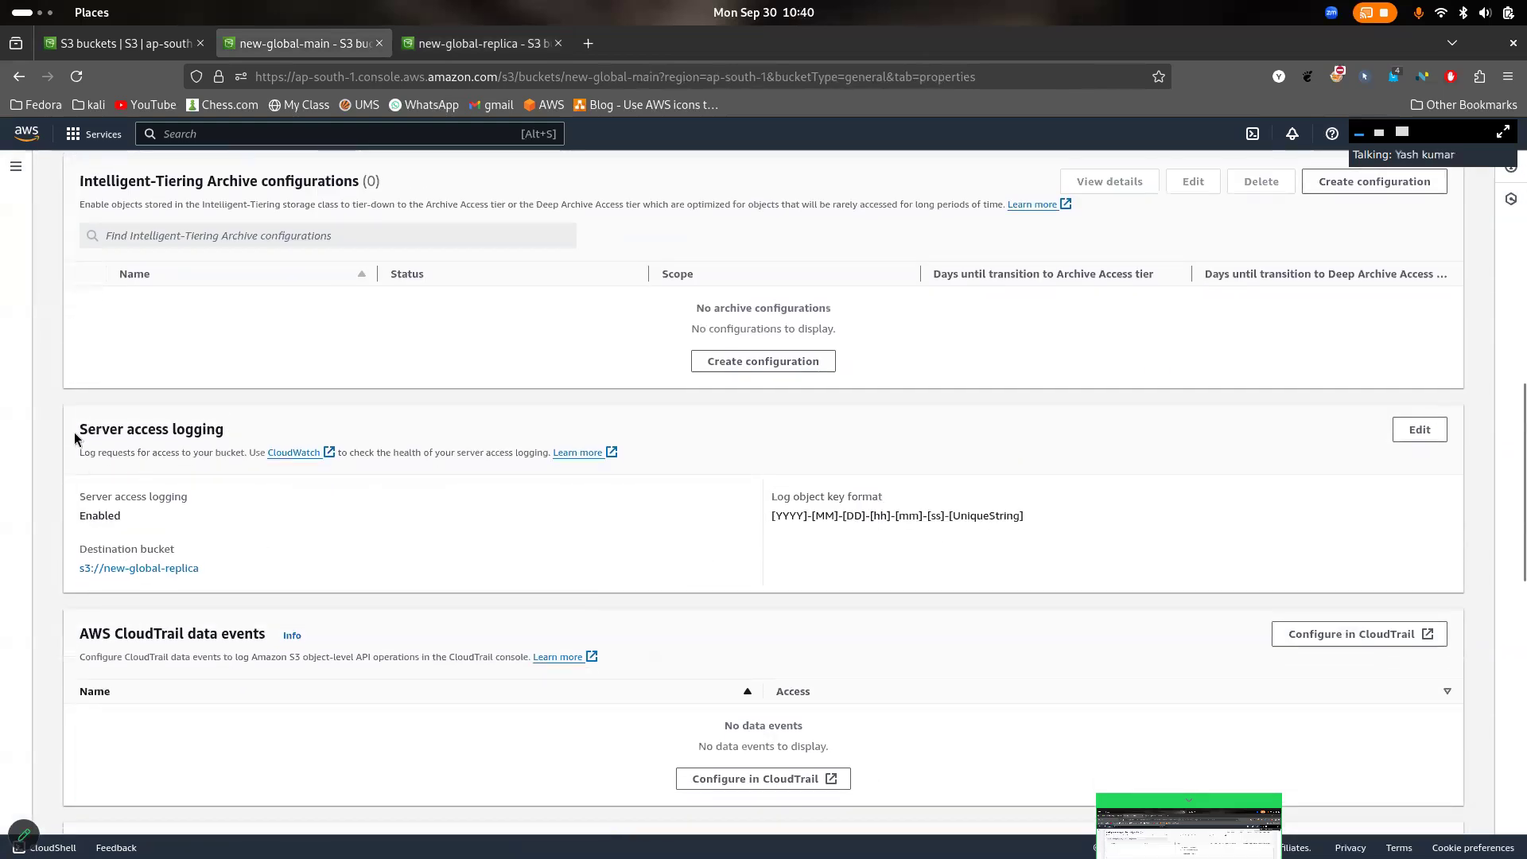
{"action": "left_click_drag", "start_coordinate": [75, 433], "coordinate": [298, 443]}
{"action": "left_click", "coordinate": [1419, 432]}
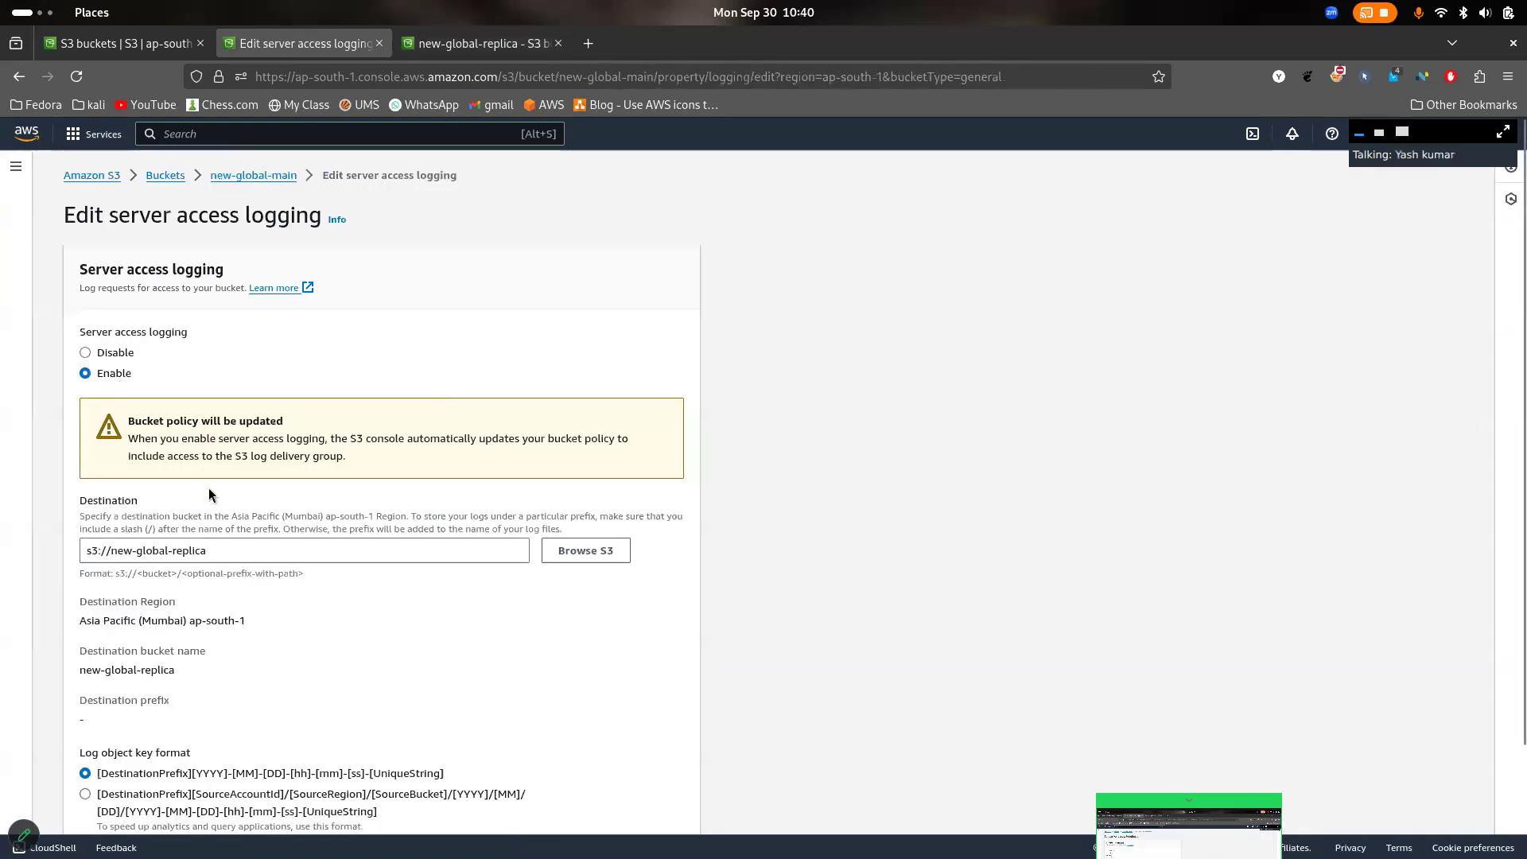
- Change the log destination to the global-s3-11 bucket and try to save the server access logging changes
{"action": "left_click", "coordinate": [568, 556]}
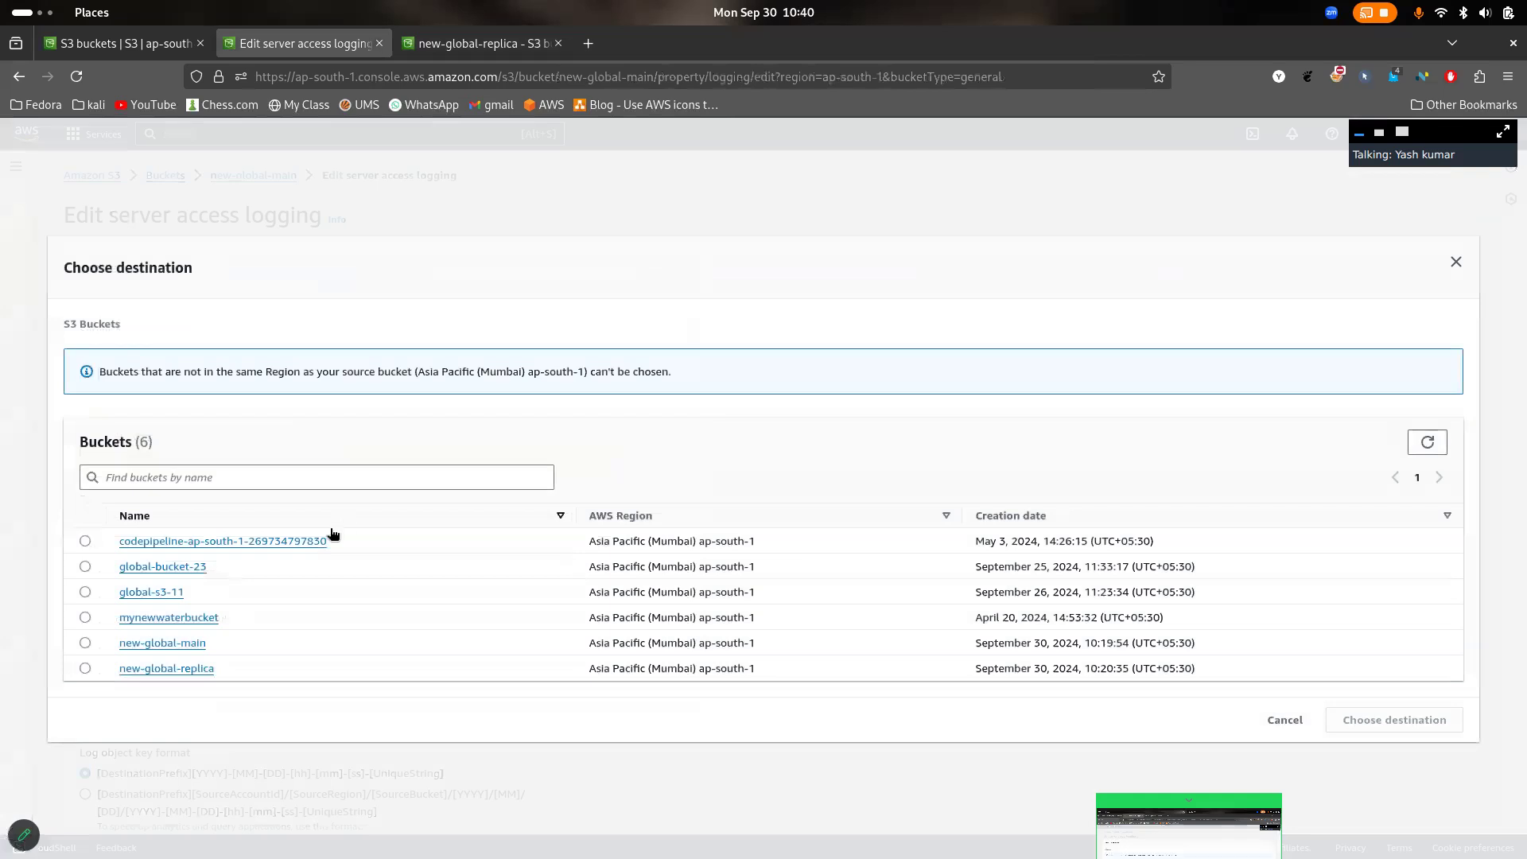
{"action": "left_click", "coordinate": [85, 593]}
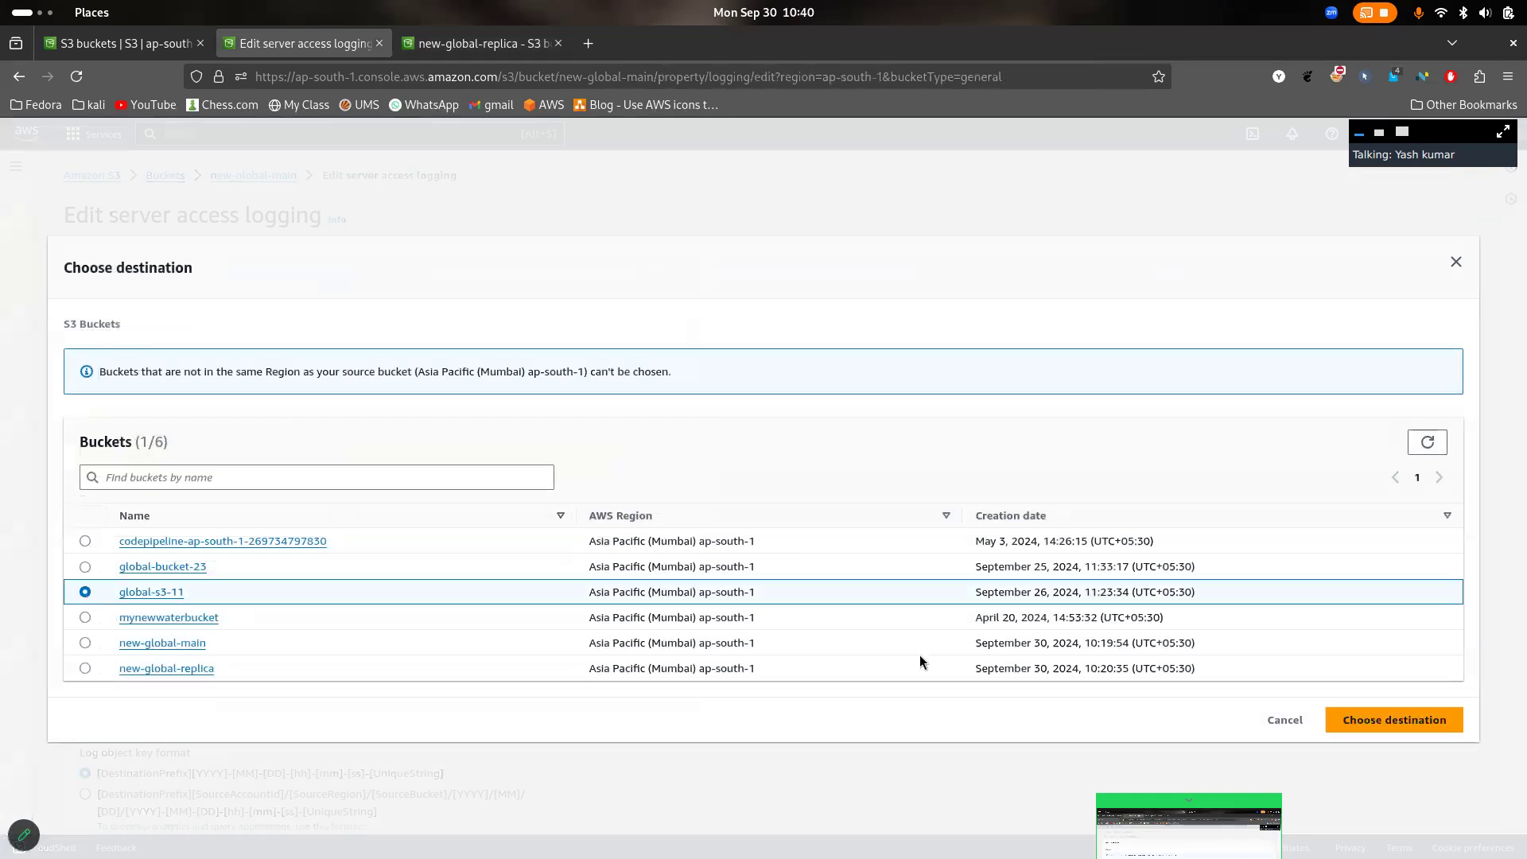
{"action": "left_click", "coordinate": [1409, 729]}
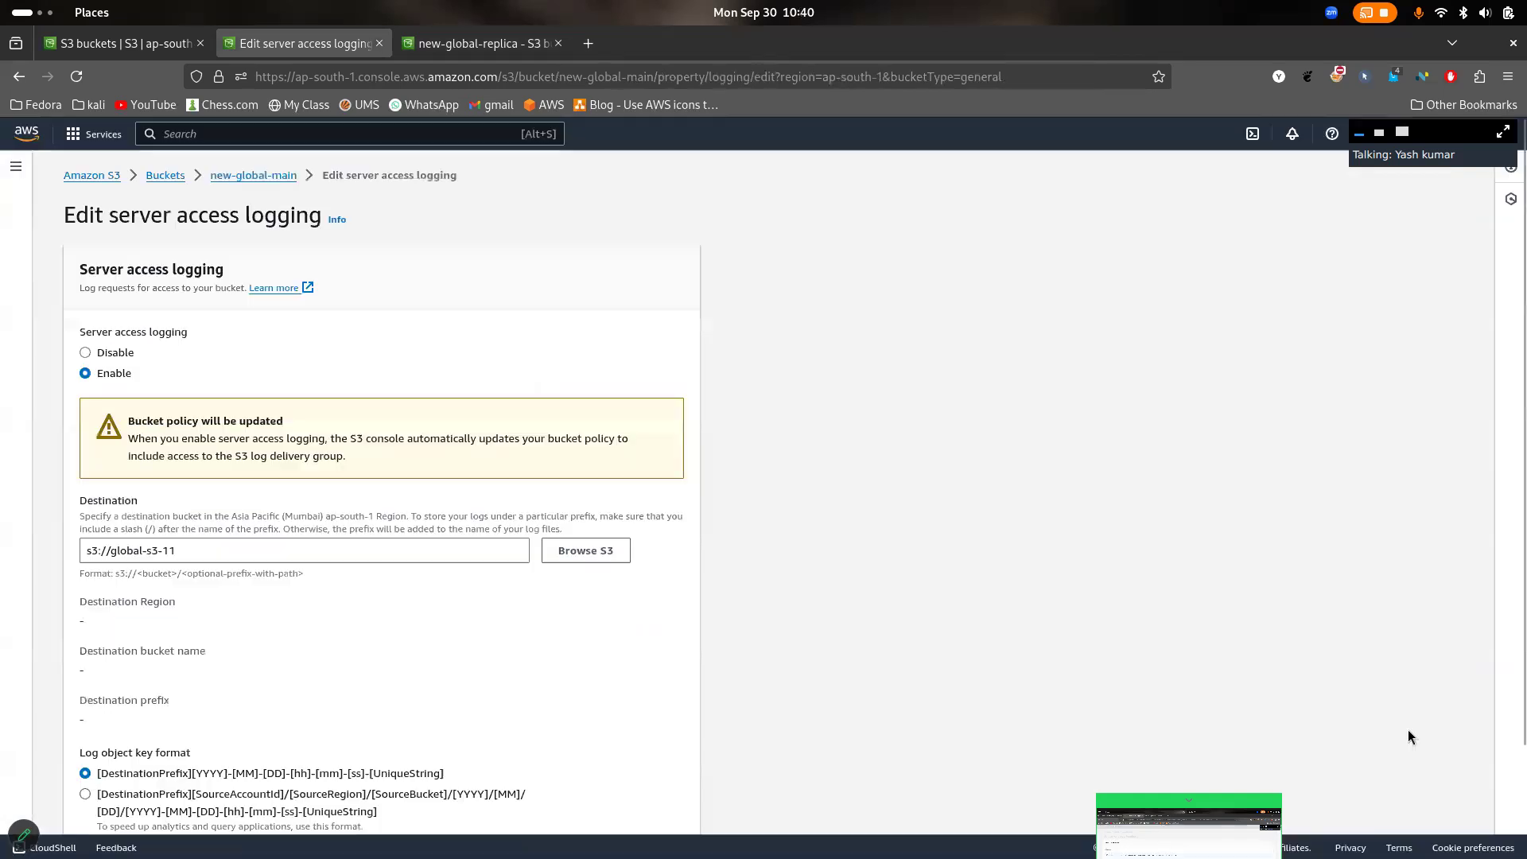
{"action": "scroll", "coordinate": [509, 818], "scroll_direction": "down", "scroll_amount": 3}
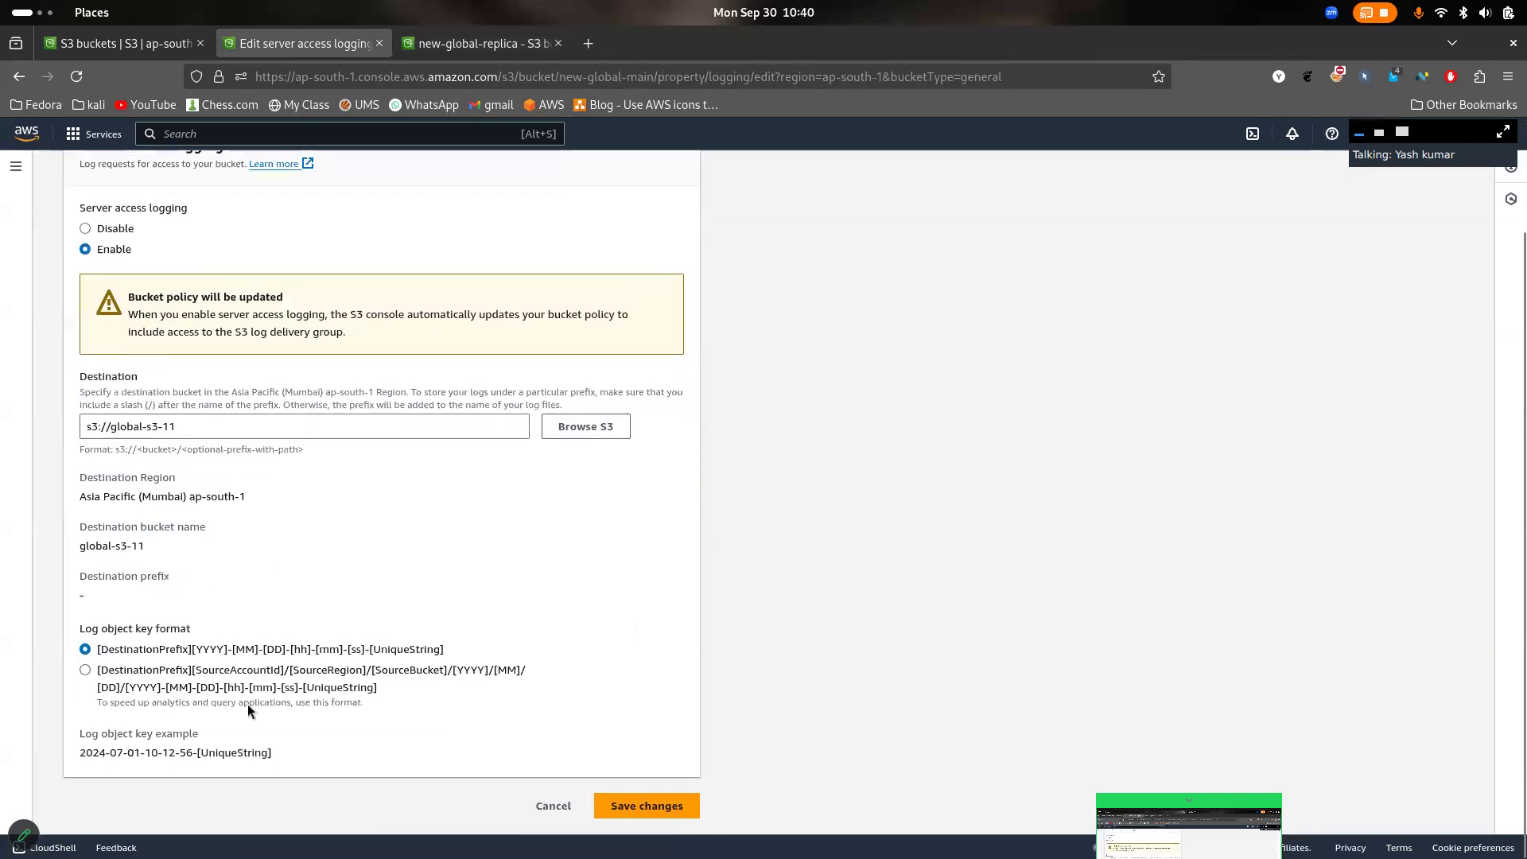
{"action": "left_click_drag", "start_coordinate": [200, 630], "coordinate": [51, 633]}
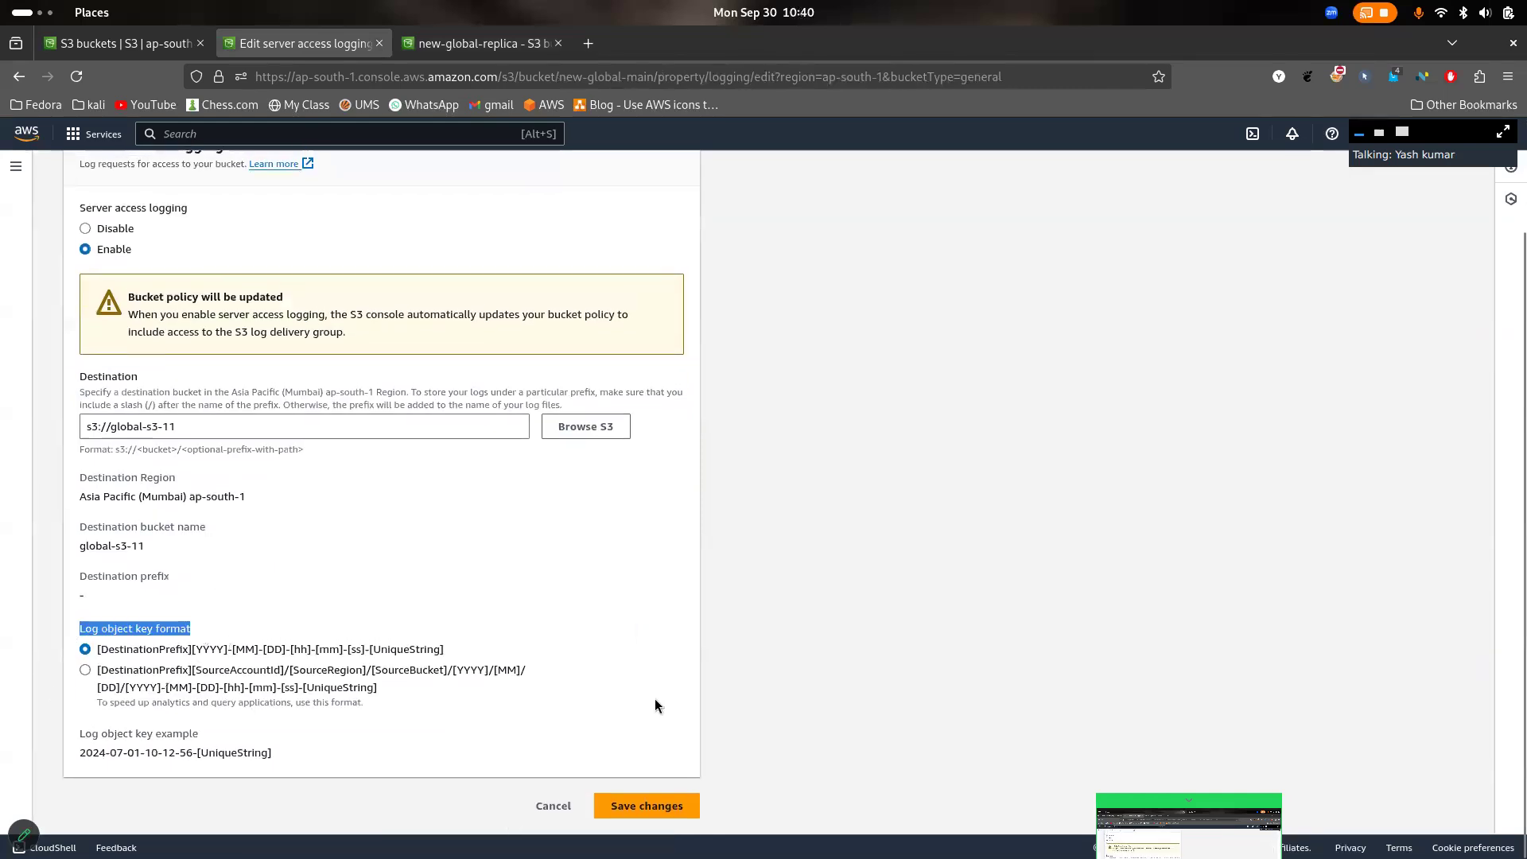
{"action": "left_click", "coordinate": [660, 806]}
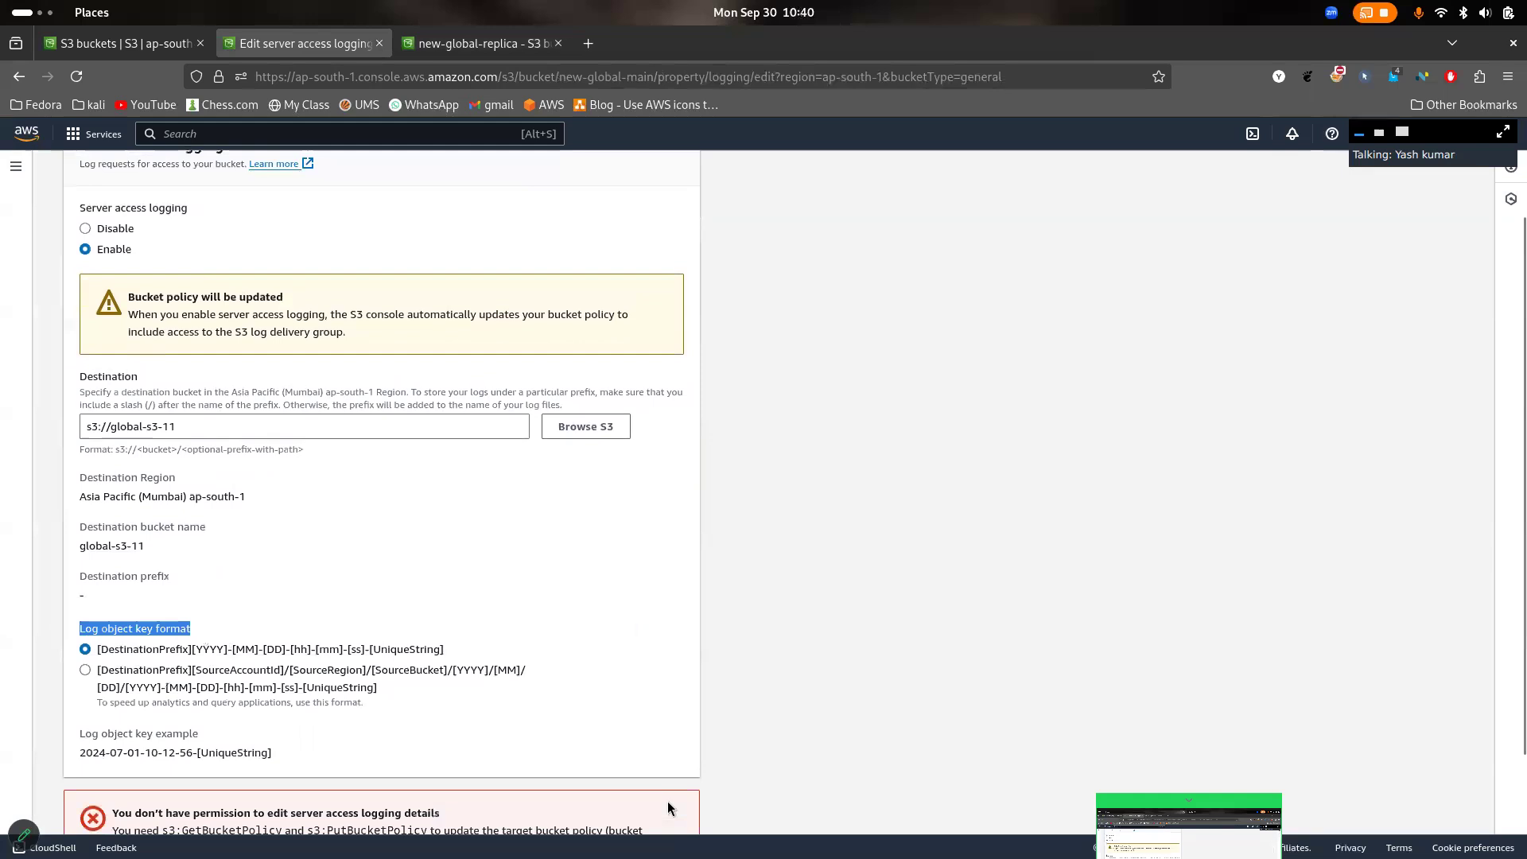
- Retry saving the server access logging changes for global-s3-11, open the bucket policy ownership documentation, and return to the settings
{"action": "scroll", "coordinate": [653, 693], "scroll_direction": "down", "scroll_amount": 3}
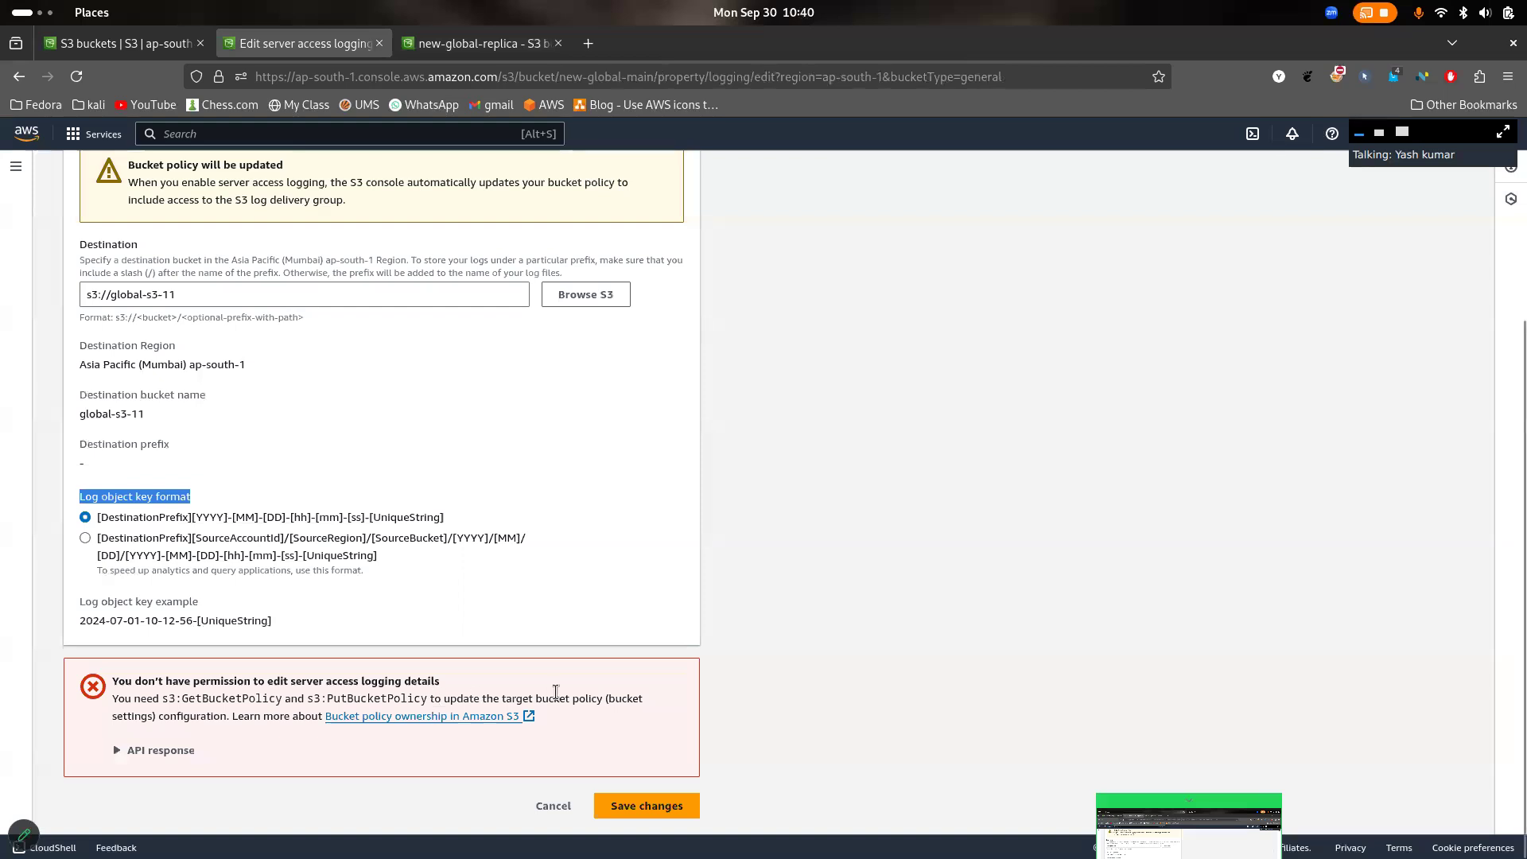
{"action": "left_click", "coordinate": [643, 811]}
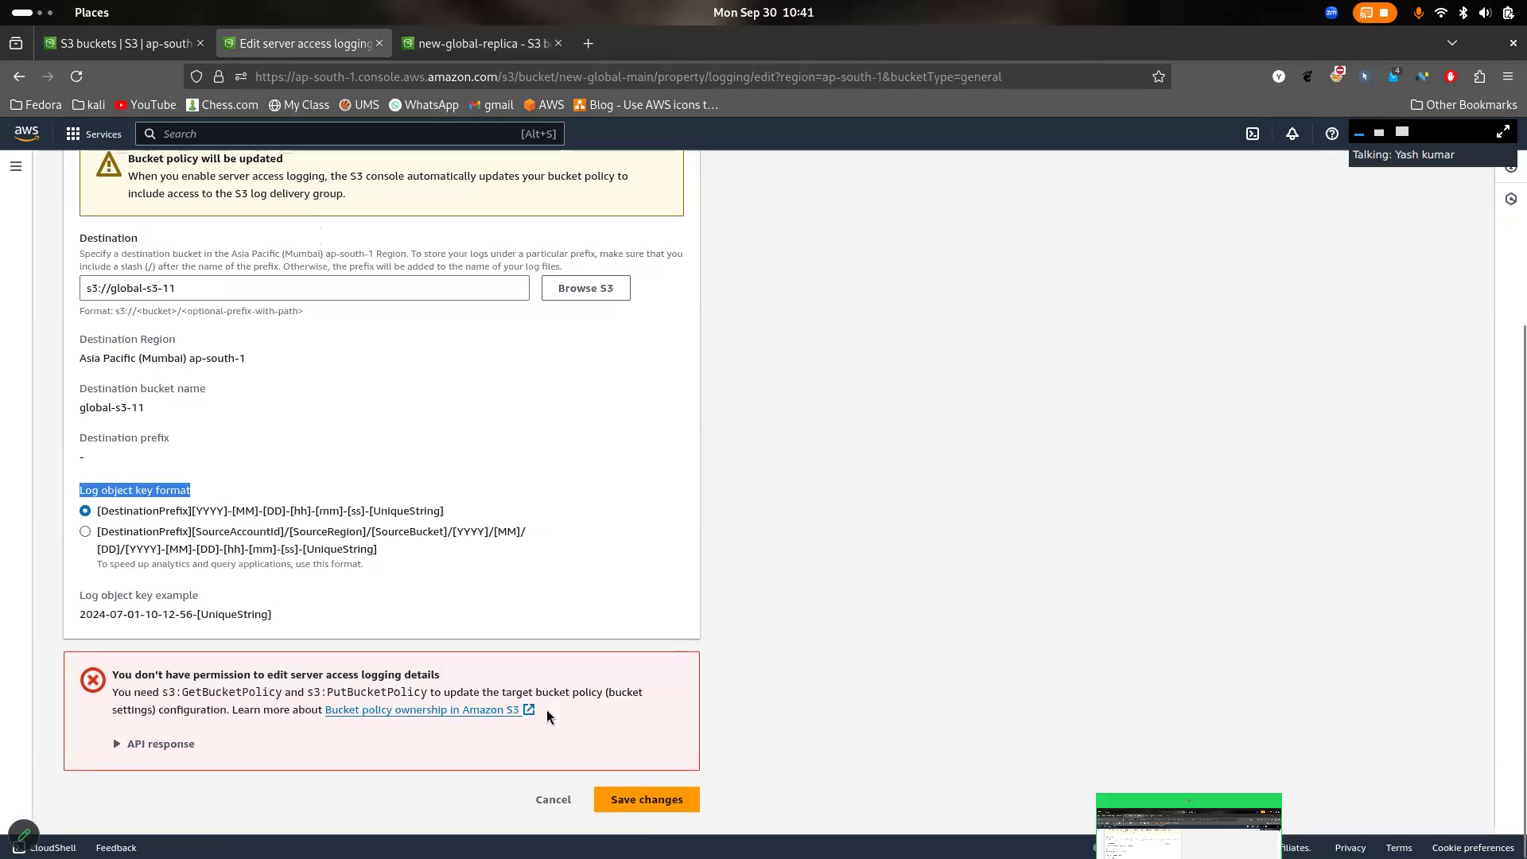
{"action": "left_click", "coordinate": [503, 715]}
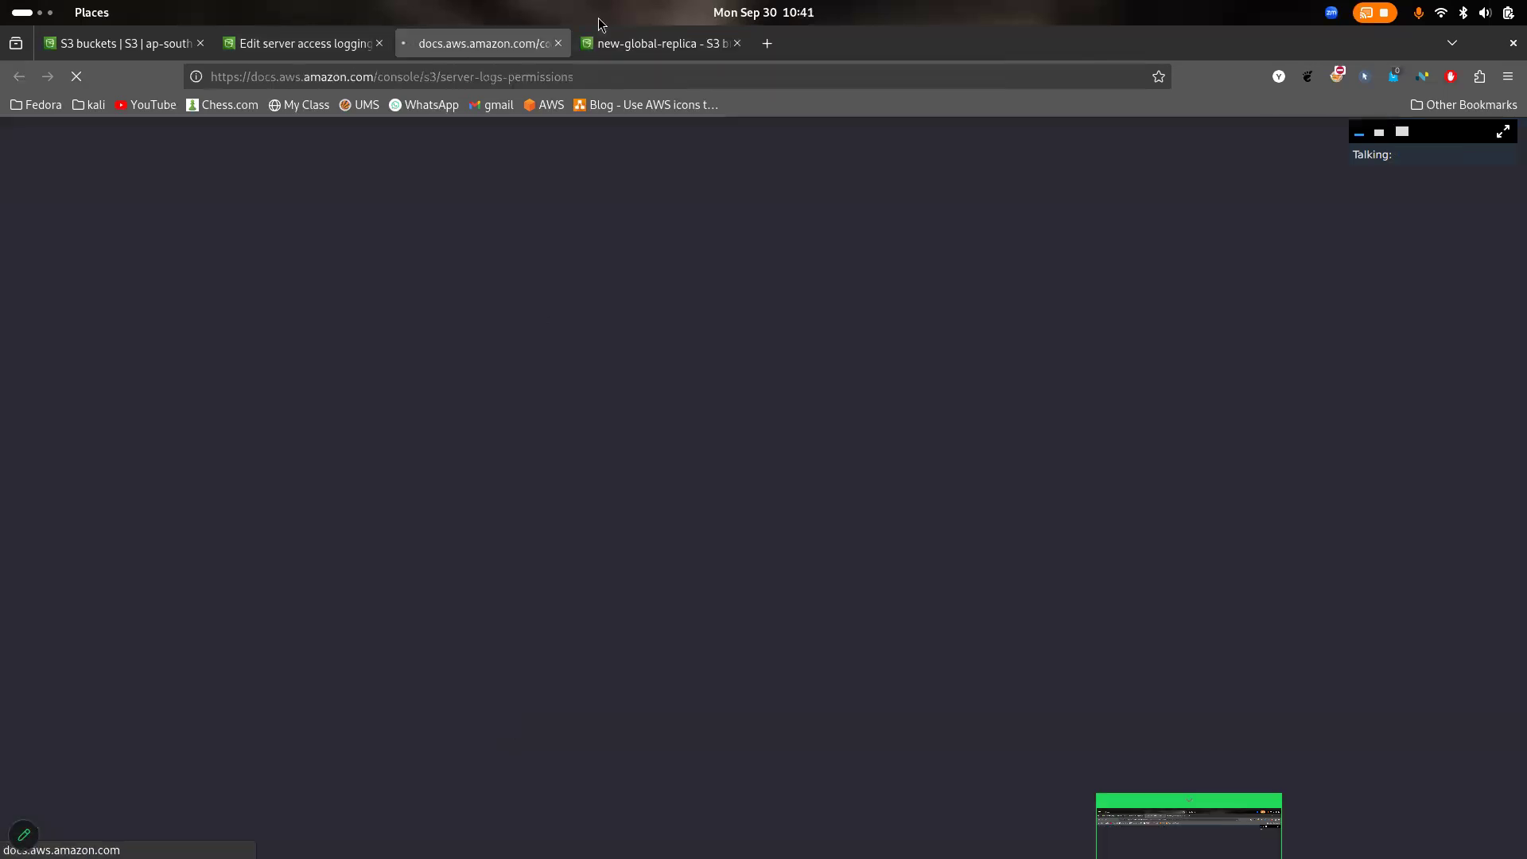
{"action": "left_click", "coordinate": [558, 43]}
{"action": "scroll", "coordinate": [584, 480], "scroll_direction": "up", "scroll_amount": 3}
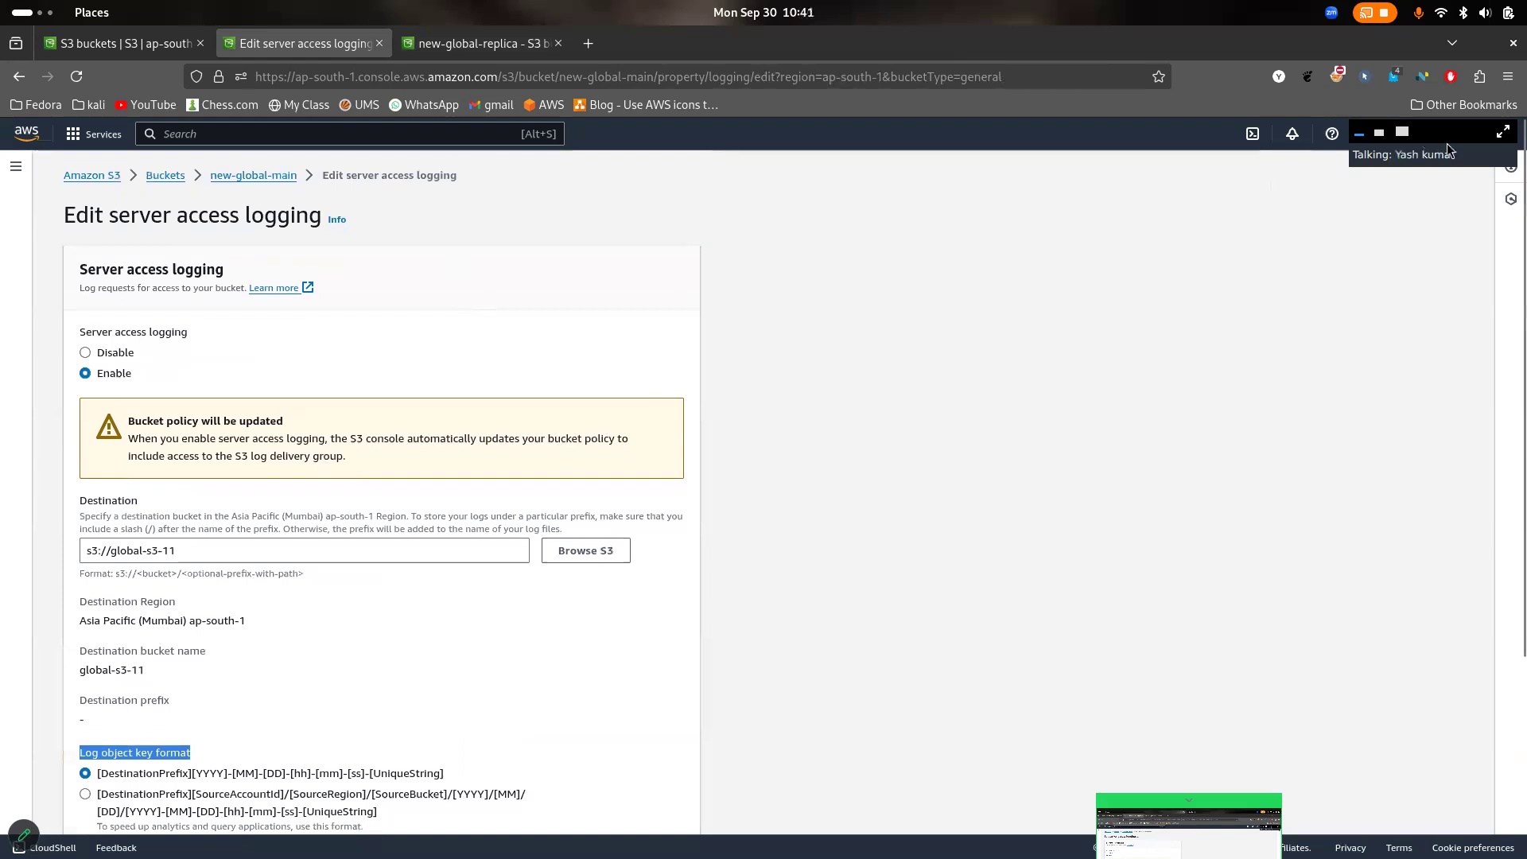
{"action": "left_click_drag", "start_coordinate": [1447, 143], "coordinate": [1458, 302]}
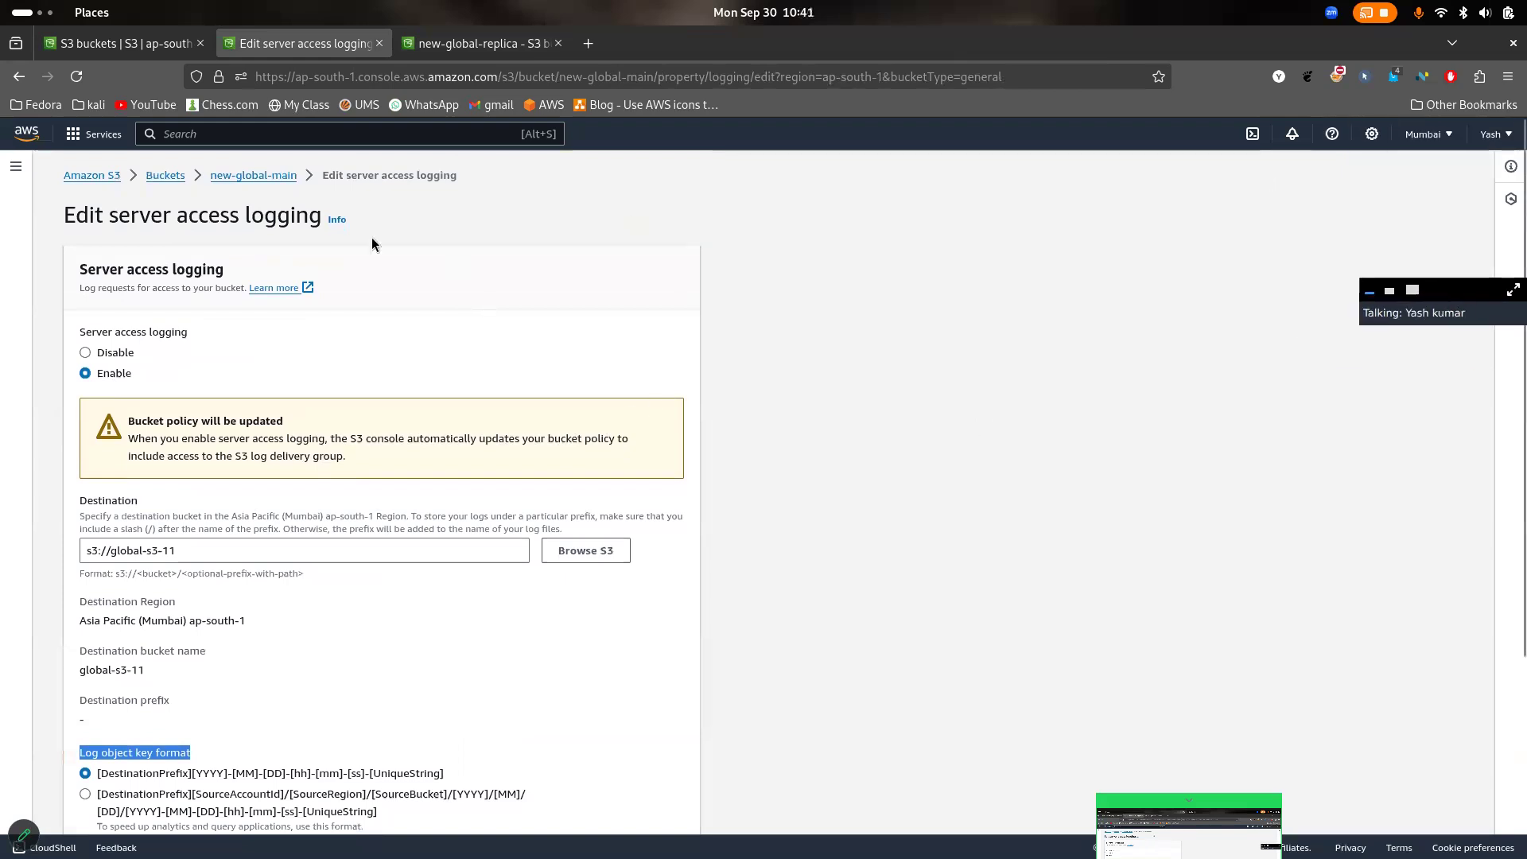
- Reopen new-global-main's server access logging settings from its properties and save them with s3://new-global-replica as the destination
{"action": "left_click", "coordinate": [271, 176]}
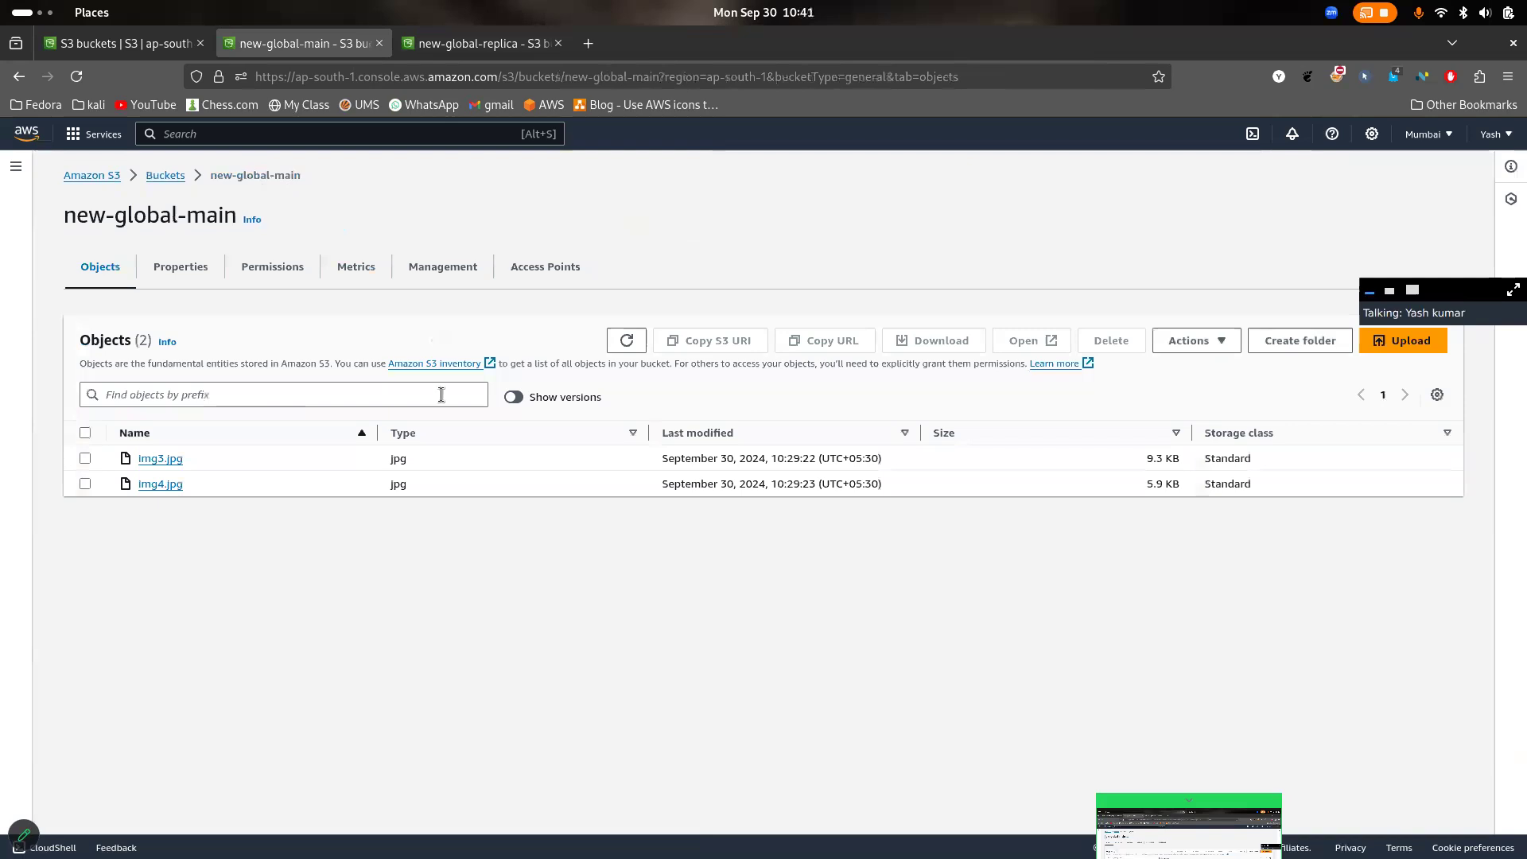
{"action": "left_click", "coordinate": [177, 271]}
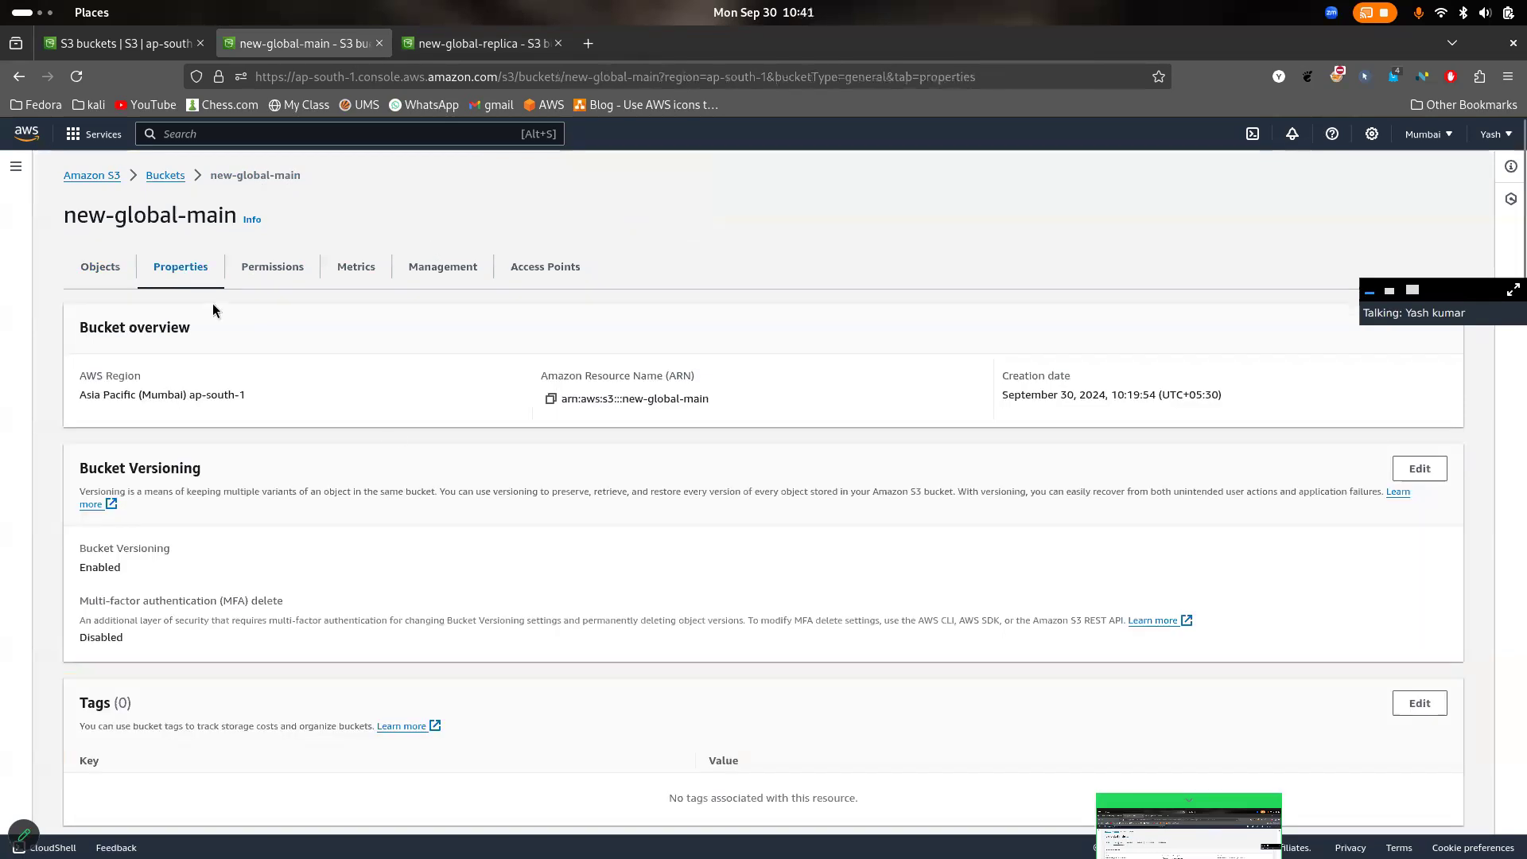
{"action": "scroll", "coordinate": [394, 428], "scroll_direction": "down", "scroll_amount": 10}
{"action": "scroll", "coordinate": [395, 428], "scroll_direction": "down", "scroll_amount": 2}
{"action": "left_click", "coordinate": [1420, 375]}
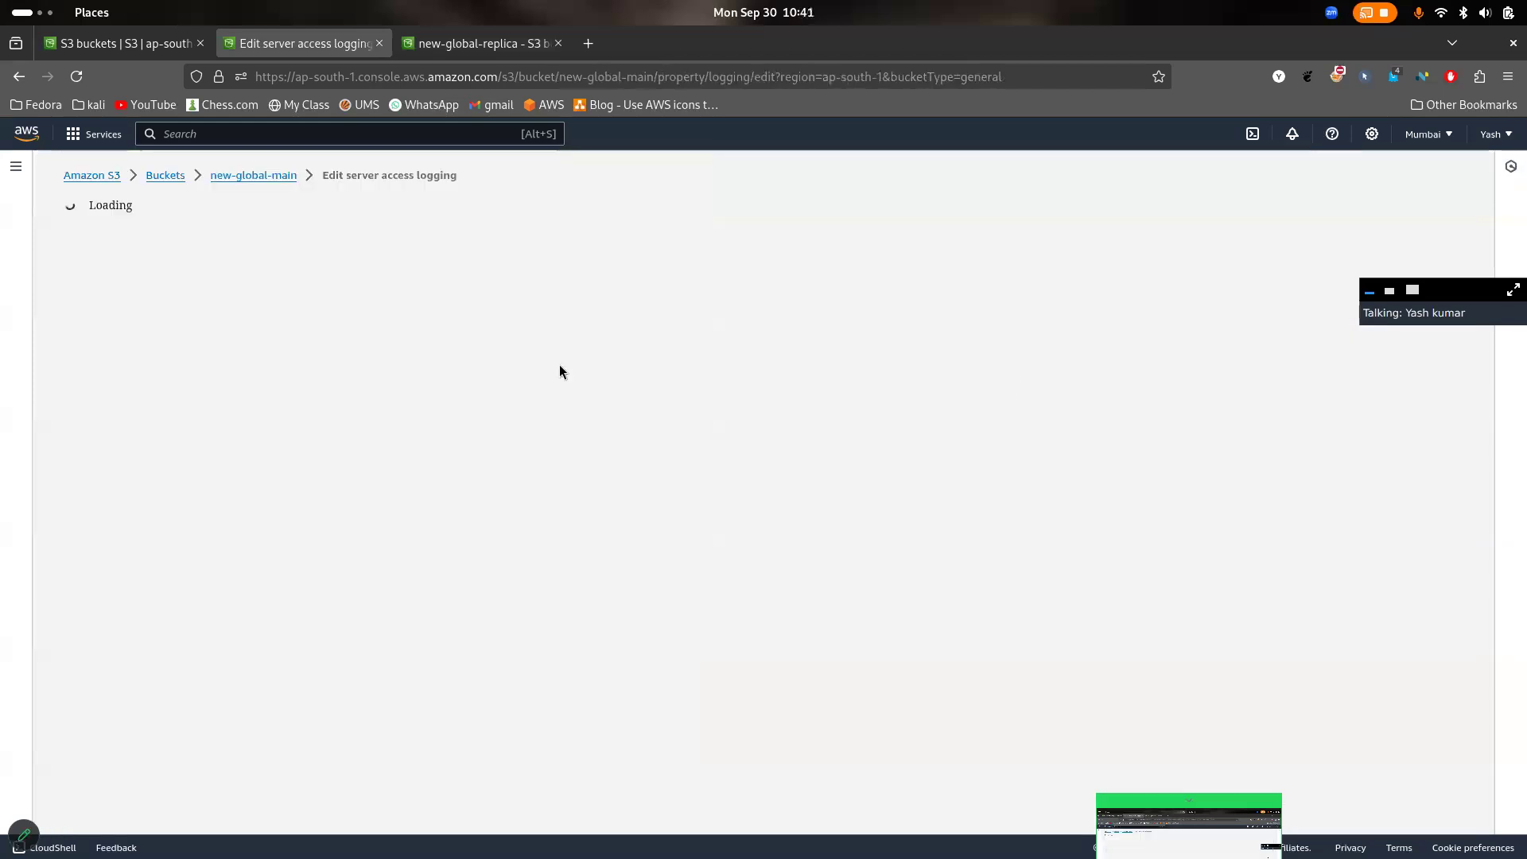
{"action": "scroll", "coordinate": [374, 584], "scroll_direction": "down", "scroll_amount": 3}
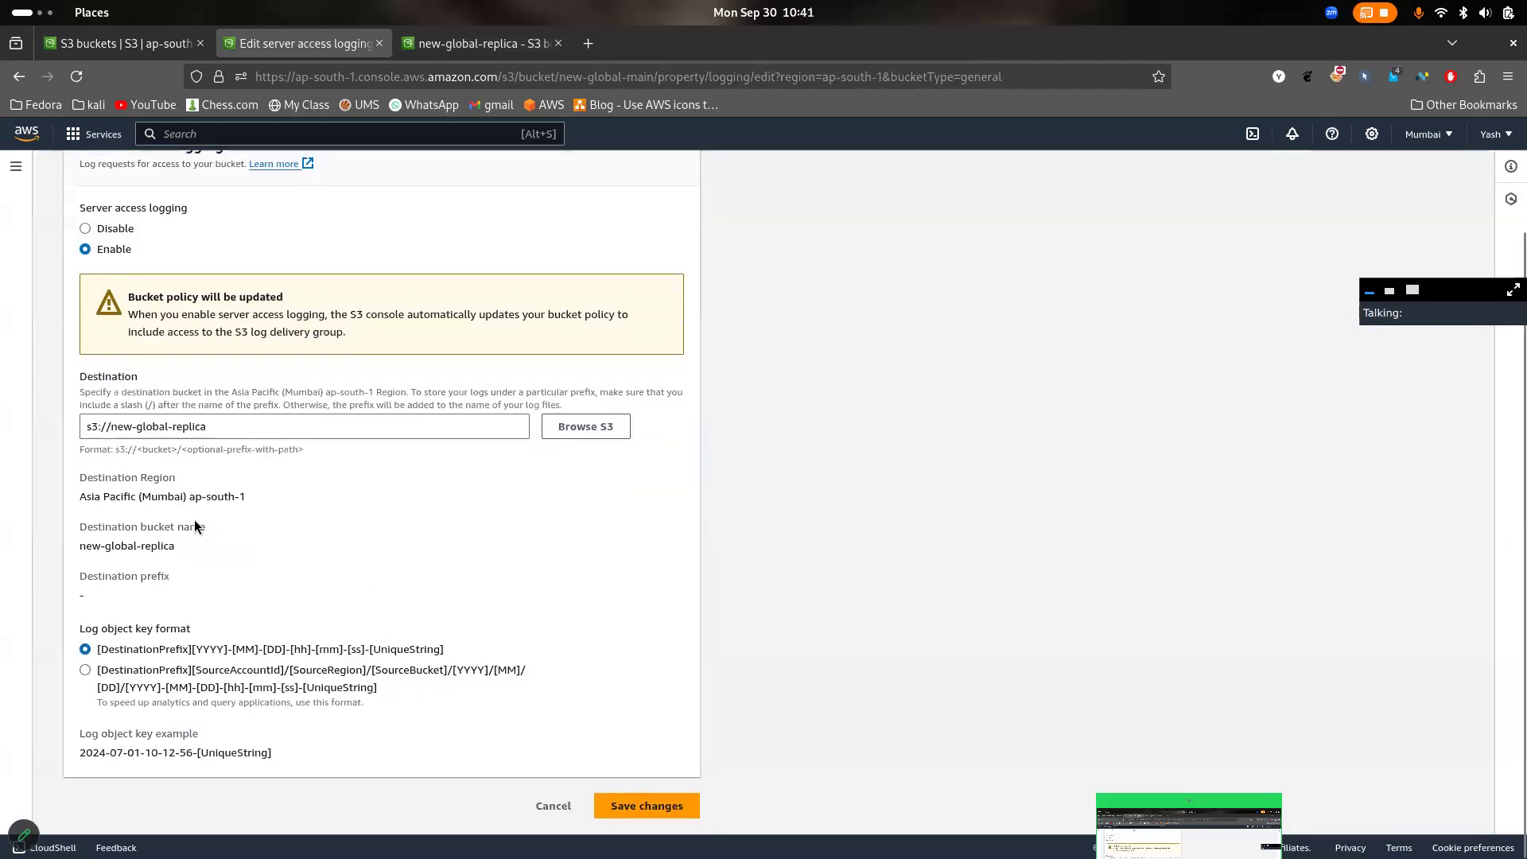
{"action": "left_click", "coordinate": [240, 429]}
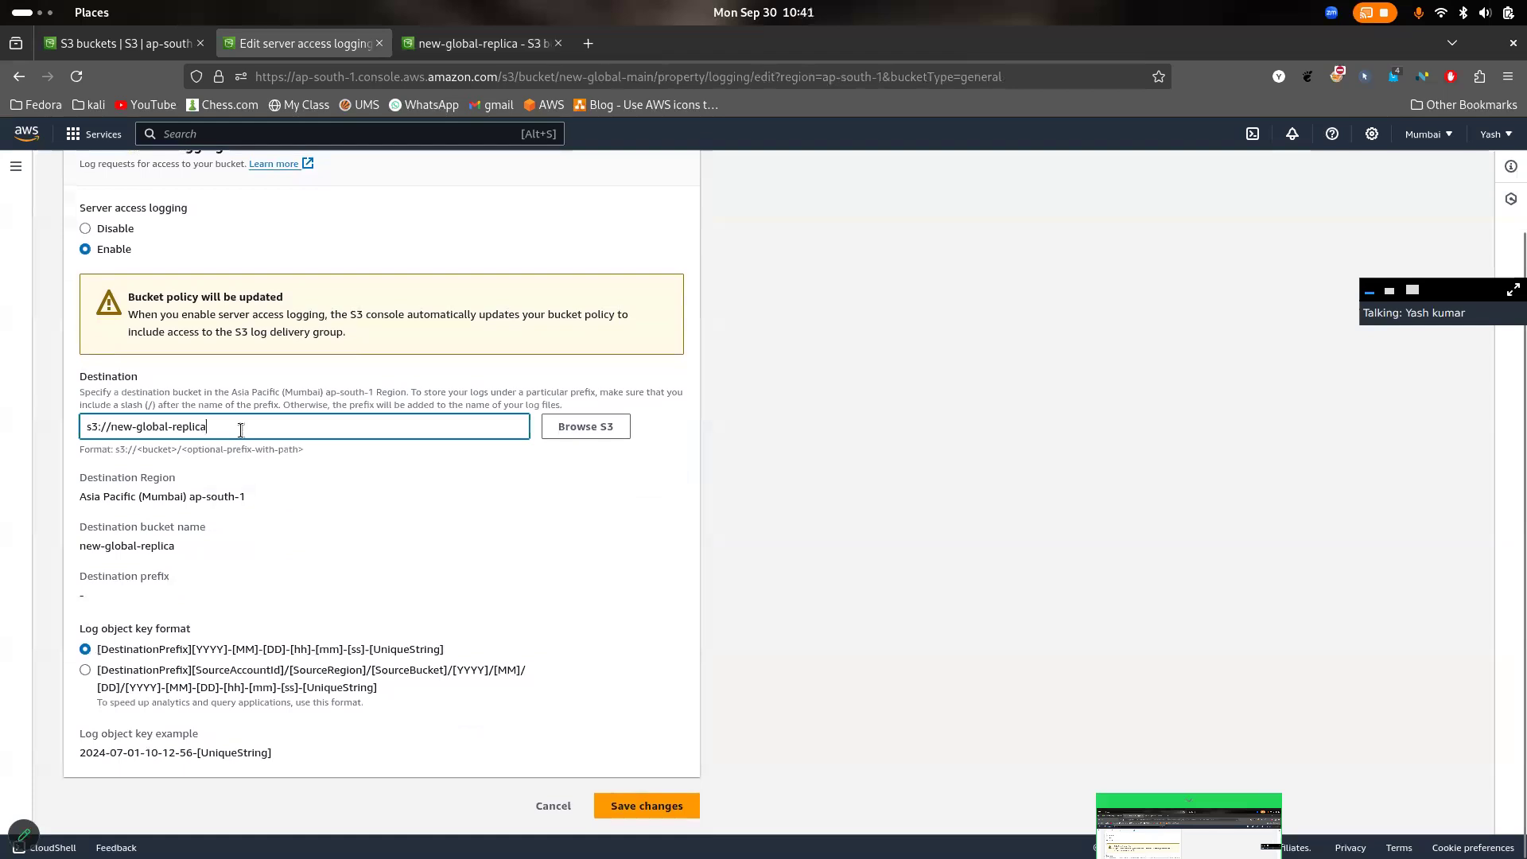
{"action": "left_click", "coordinate": [670, 806]}
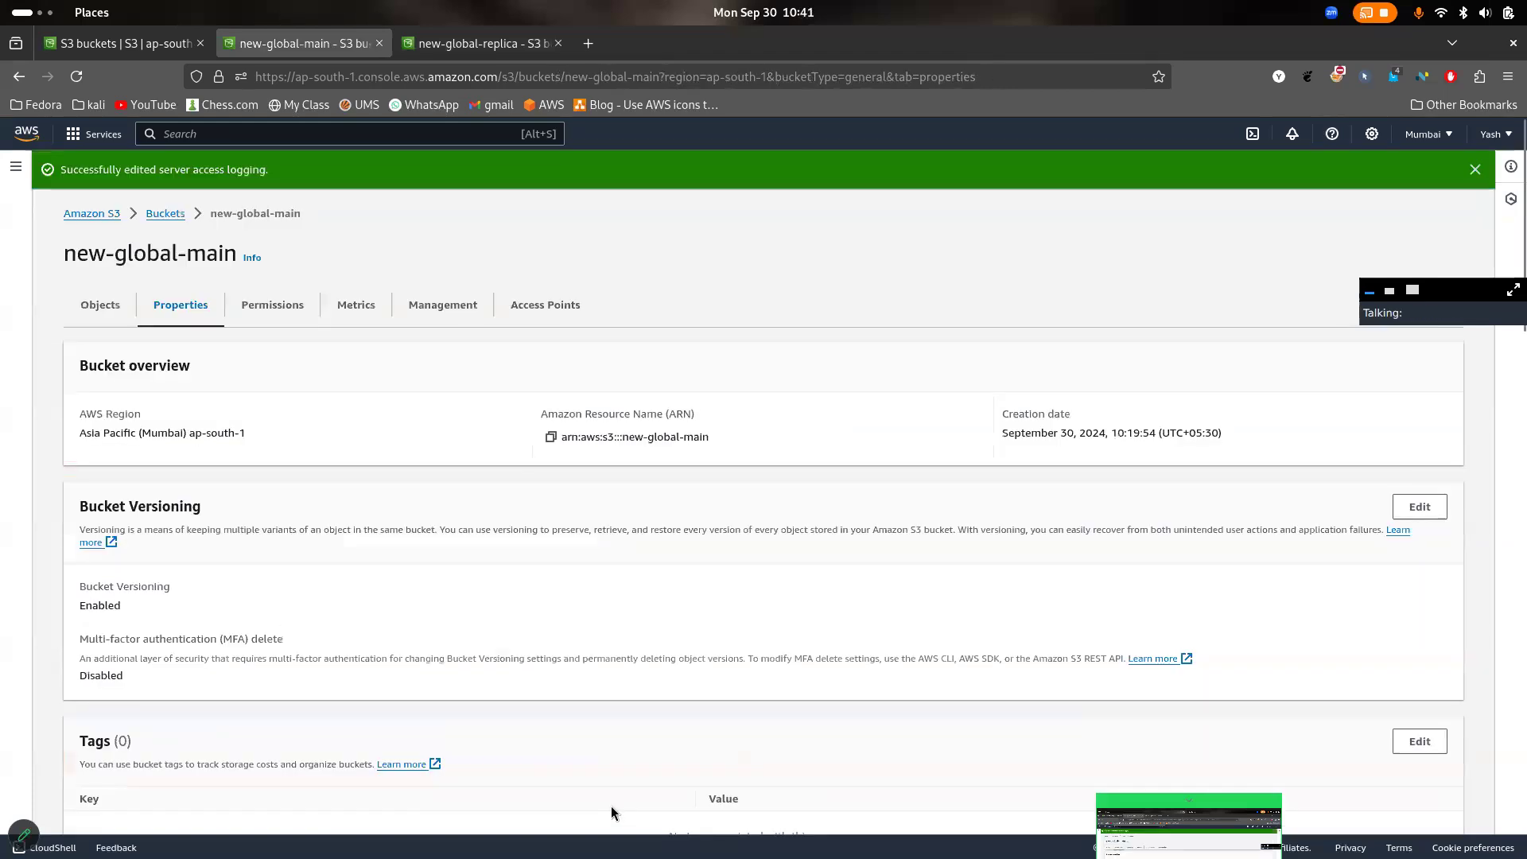
{"action": "scroll", "coordinate": [611, 805], "scroll_direction": "down", "scroll_amount": 12}
- Refresh new-global-replica's object list to check for delivered log files
{"action": "left_click", "coordinate": [469, 43]}
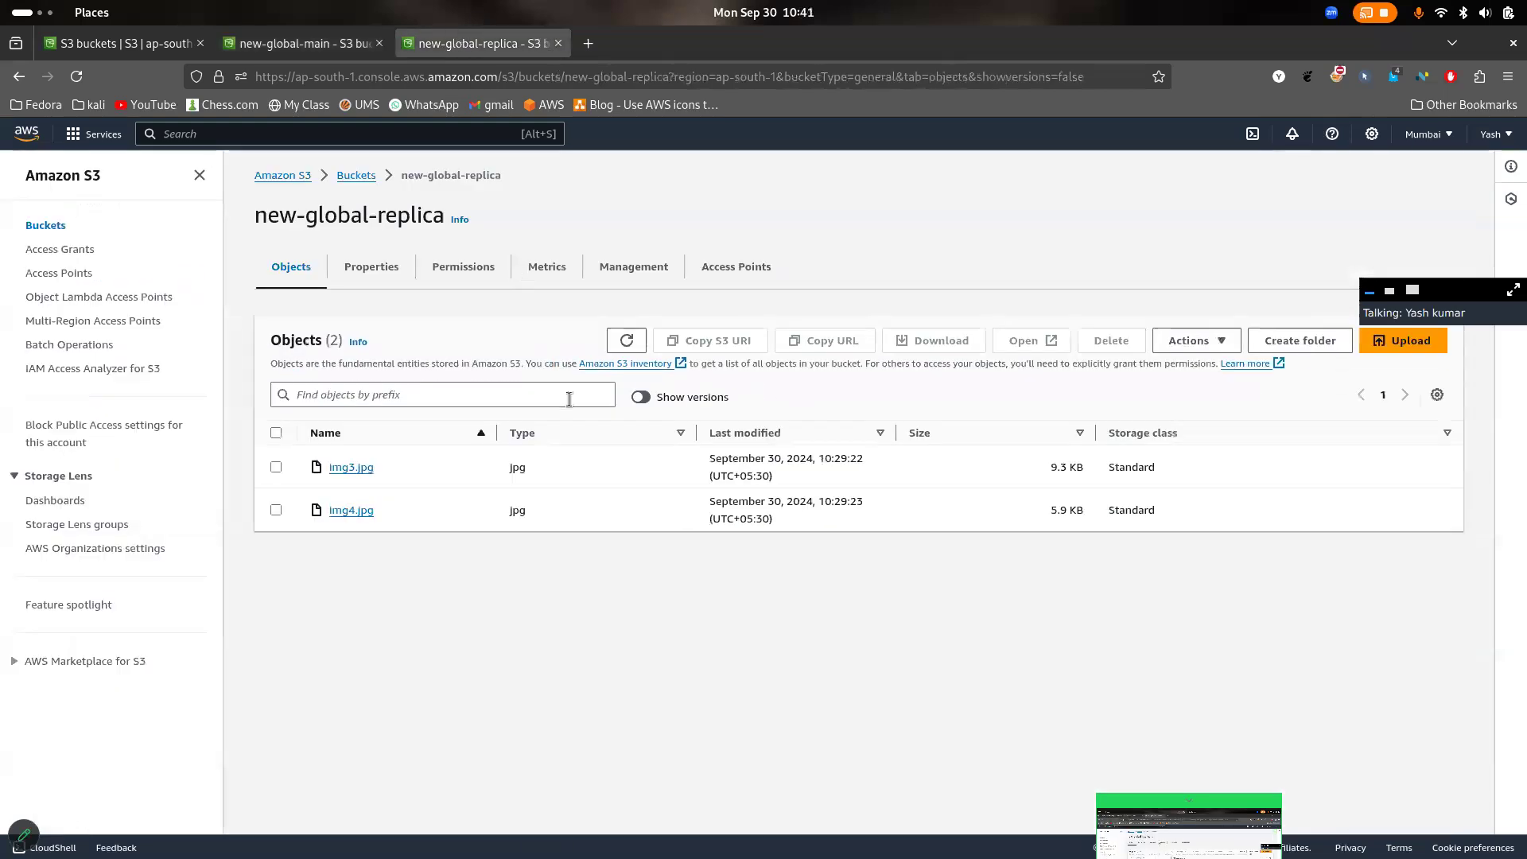
{"action": "left_click", "coordinate": [644, 342]}
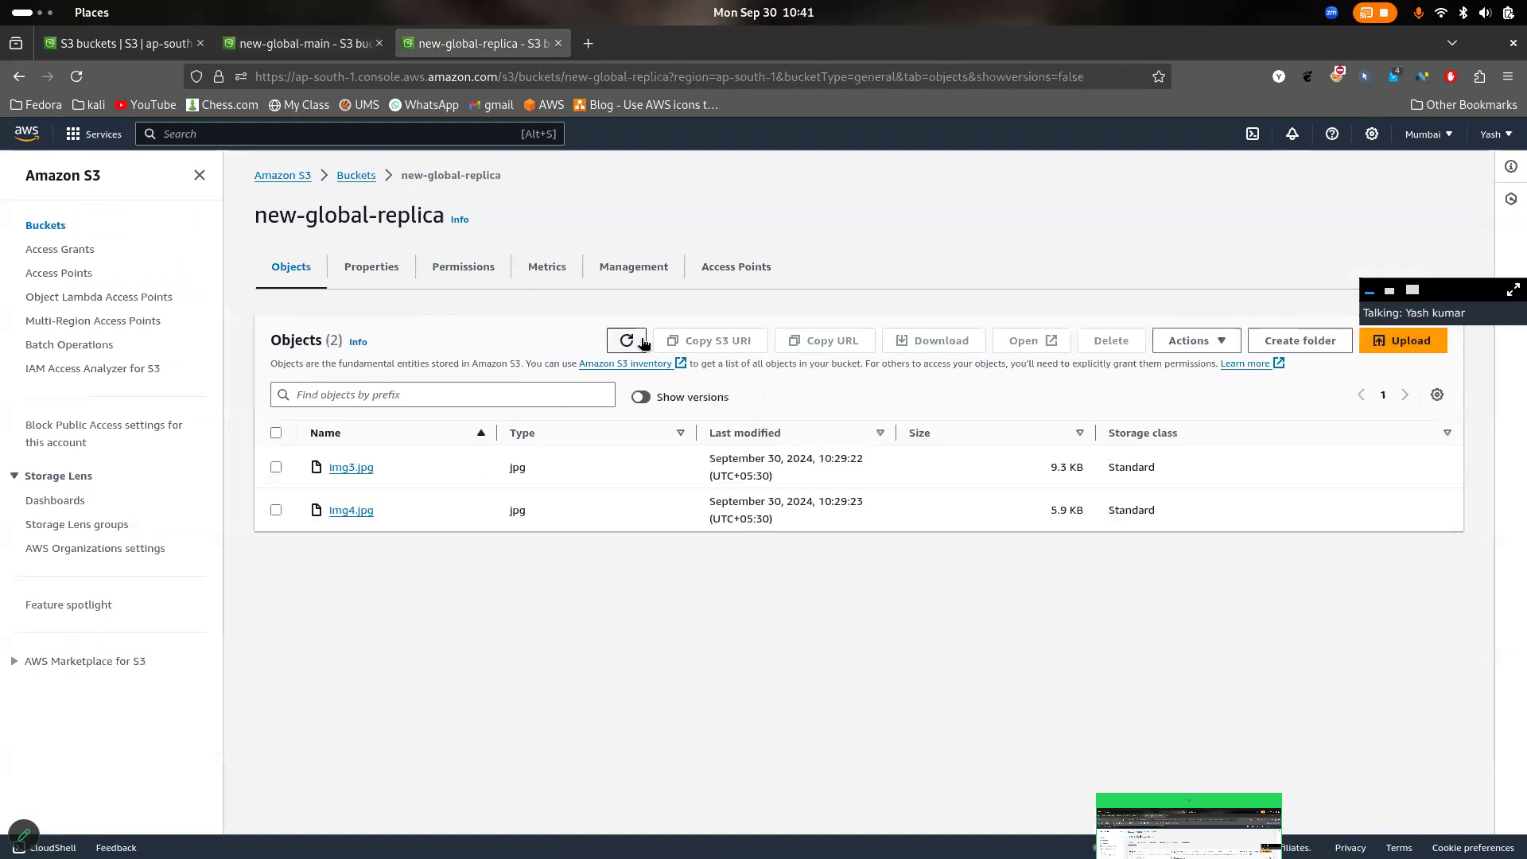
{"action": "left_click", "coordinate": [644, 342]}
- Return to new-global-main's properties and dismiss the server access logging notification
{"action": "left_click", "coordinate": [304, 46]}
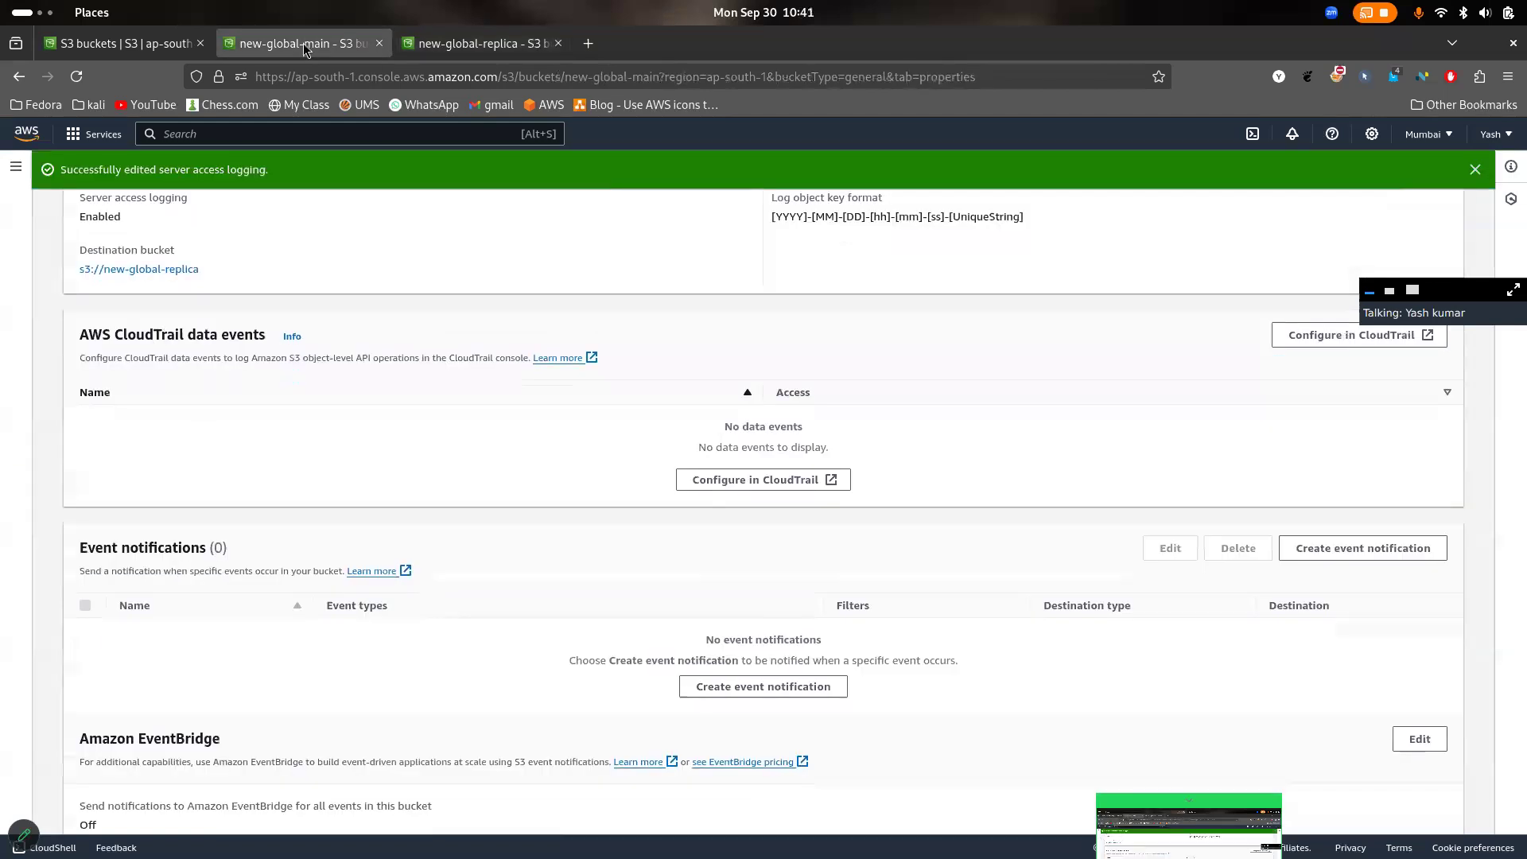
{"action": "scroll", "coordinate": [562, 255], "scroll_direction": "up", "scroll_amount": 15}
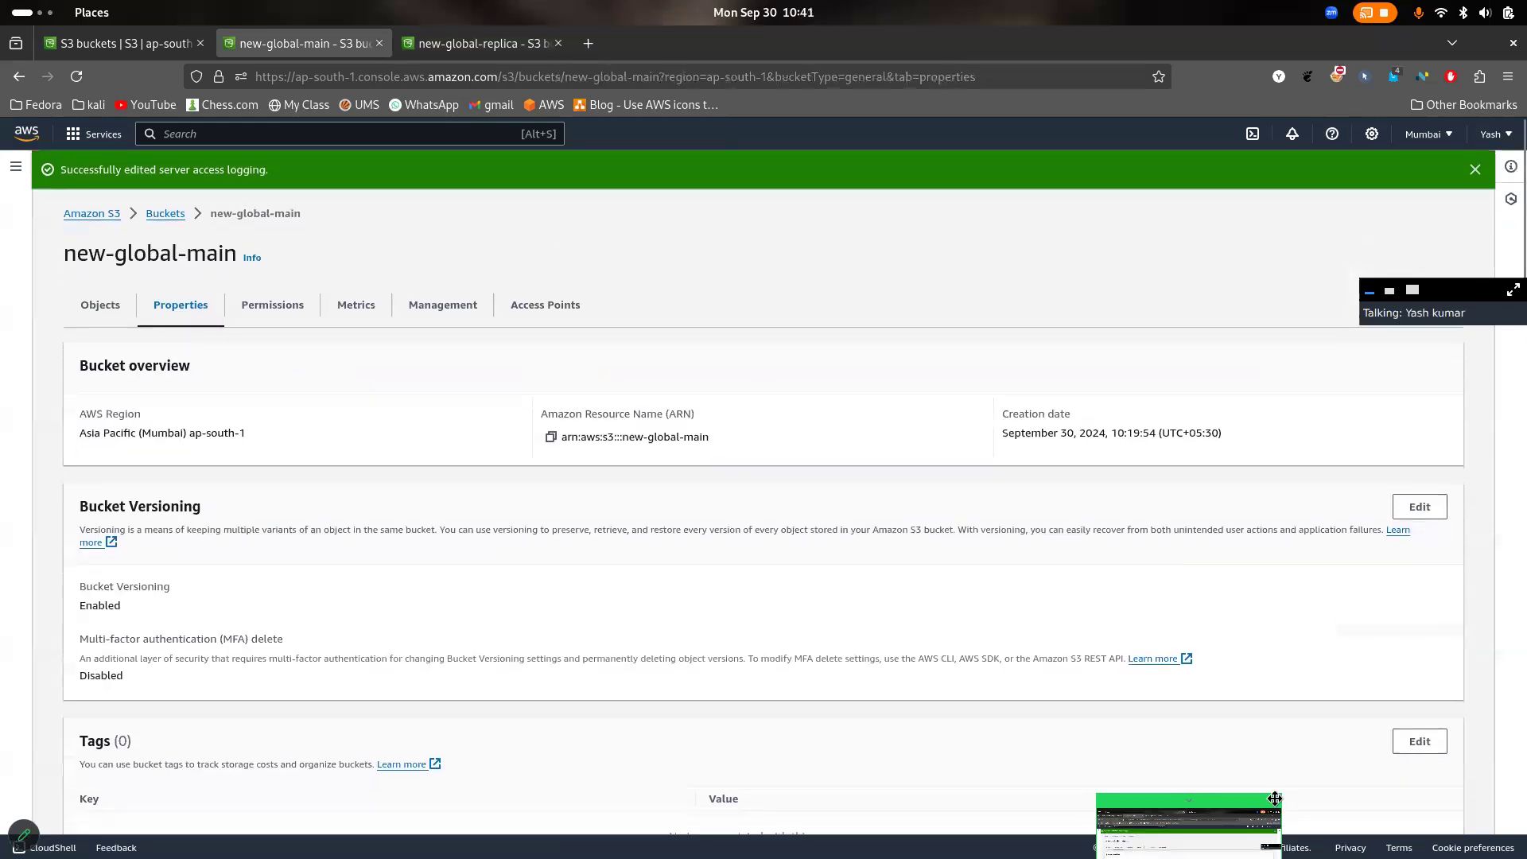
{"action": "left_click", "coordinate": [1476, 171]}
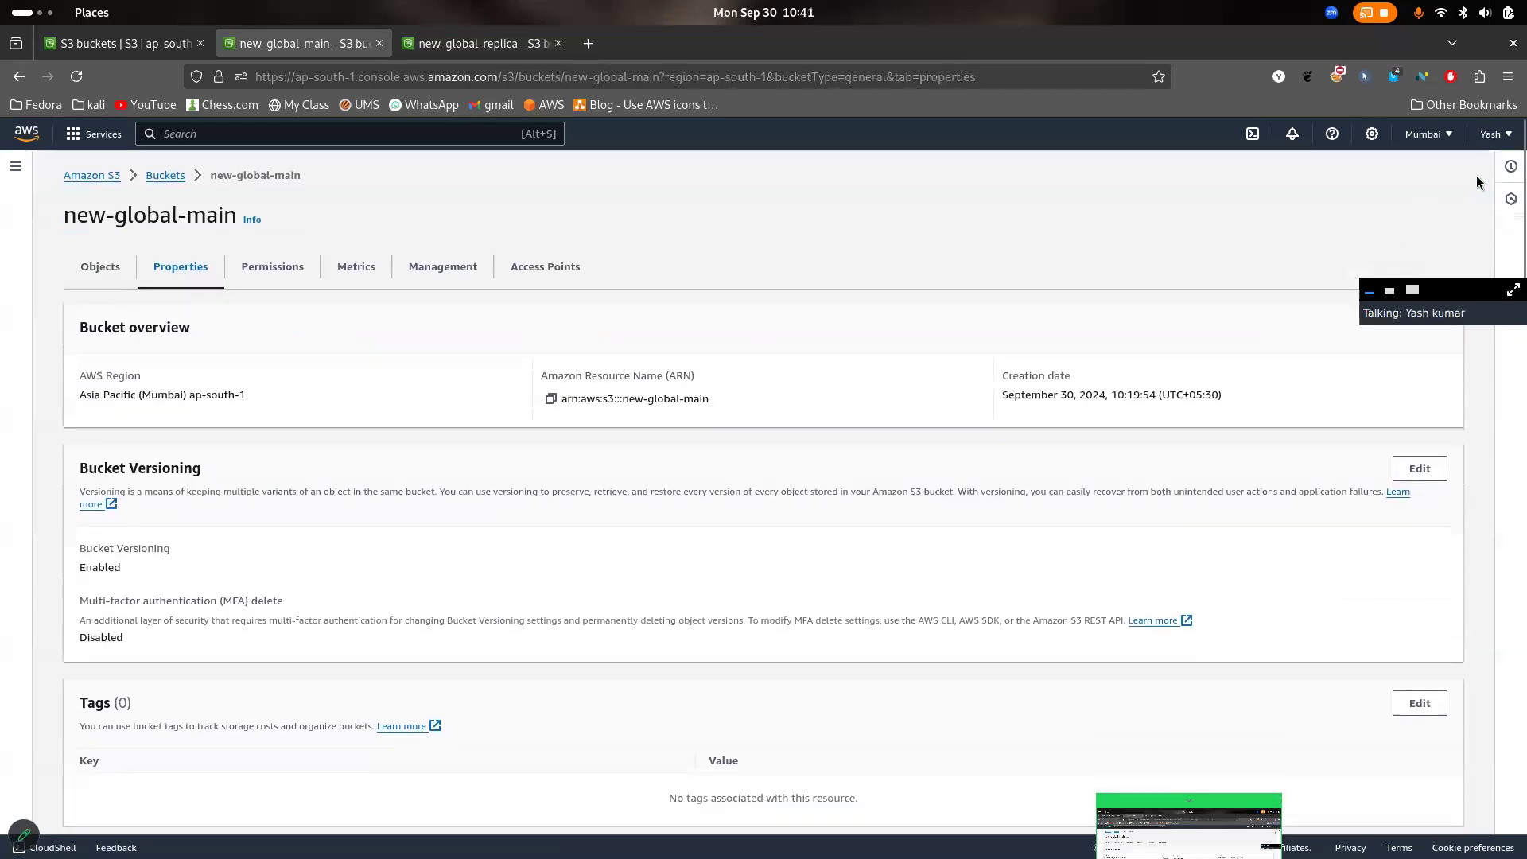
- Open global-bucket-23 from the bucket list, review its properties, and return to its objects
{"action": "left_click", "coordinate": [168, 175]}
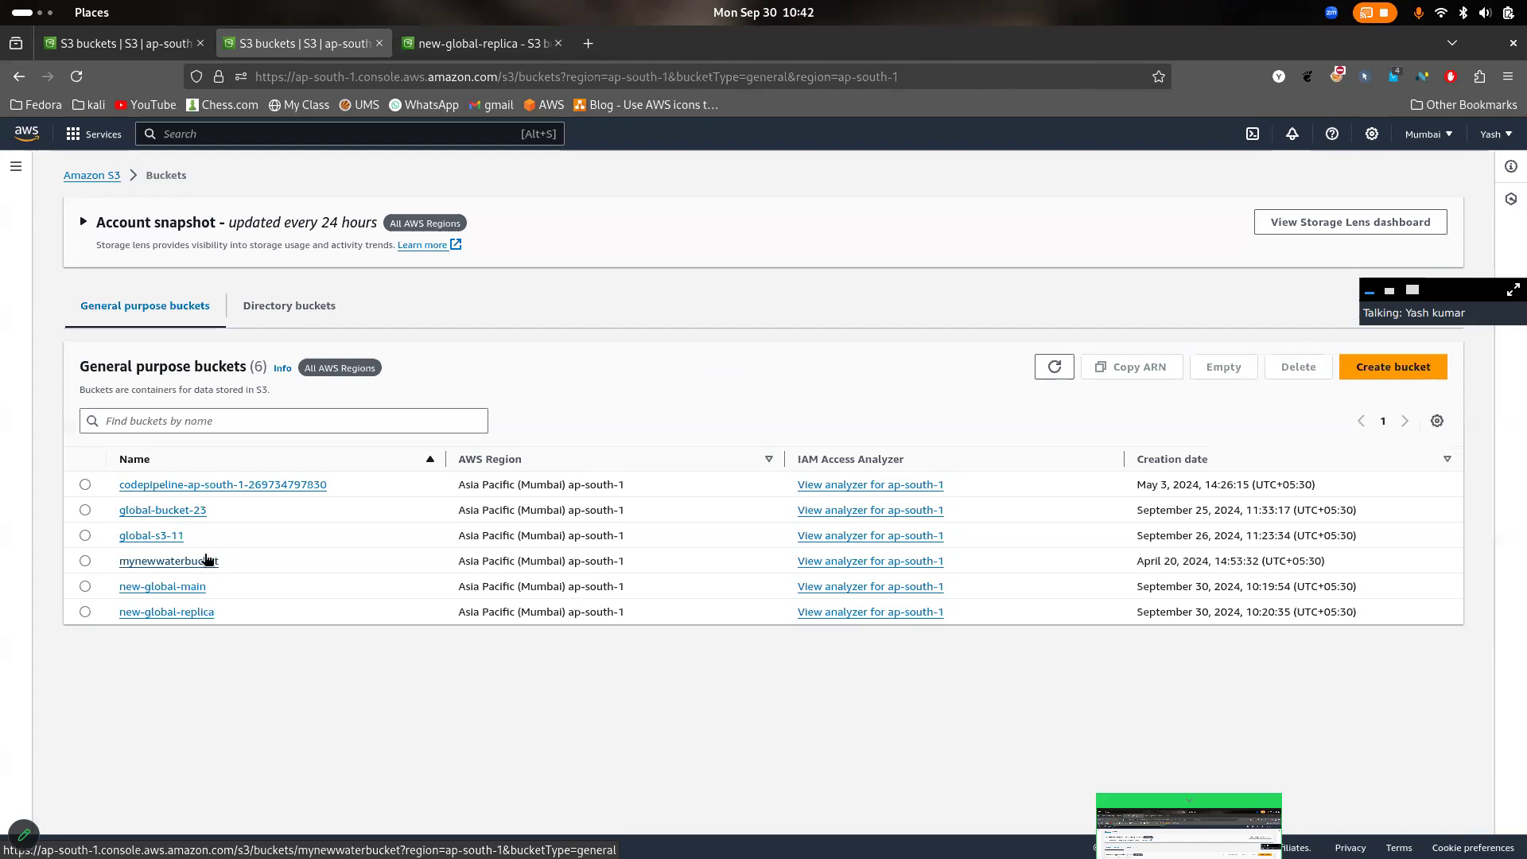
{"action": "left_click", "coordinate": [155, 510]}
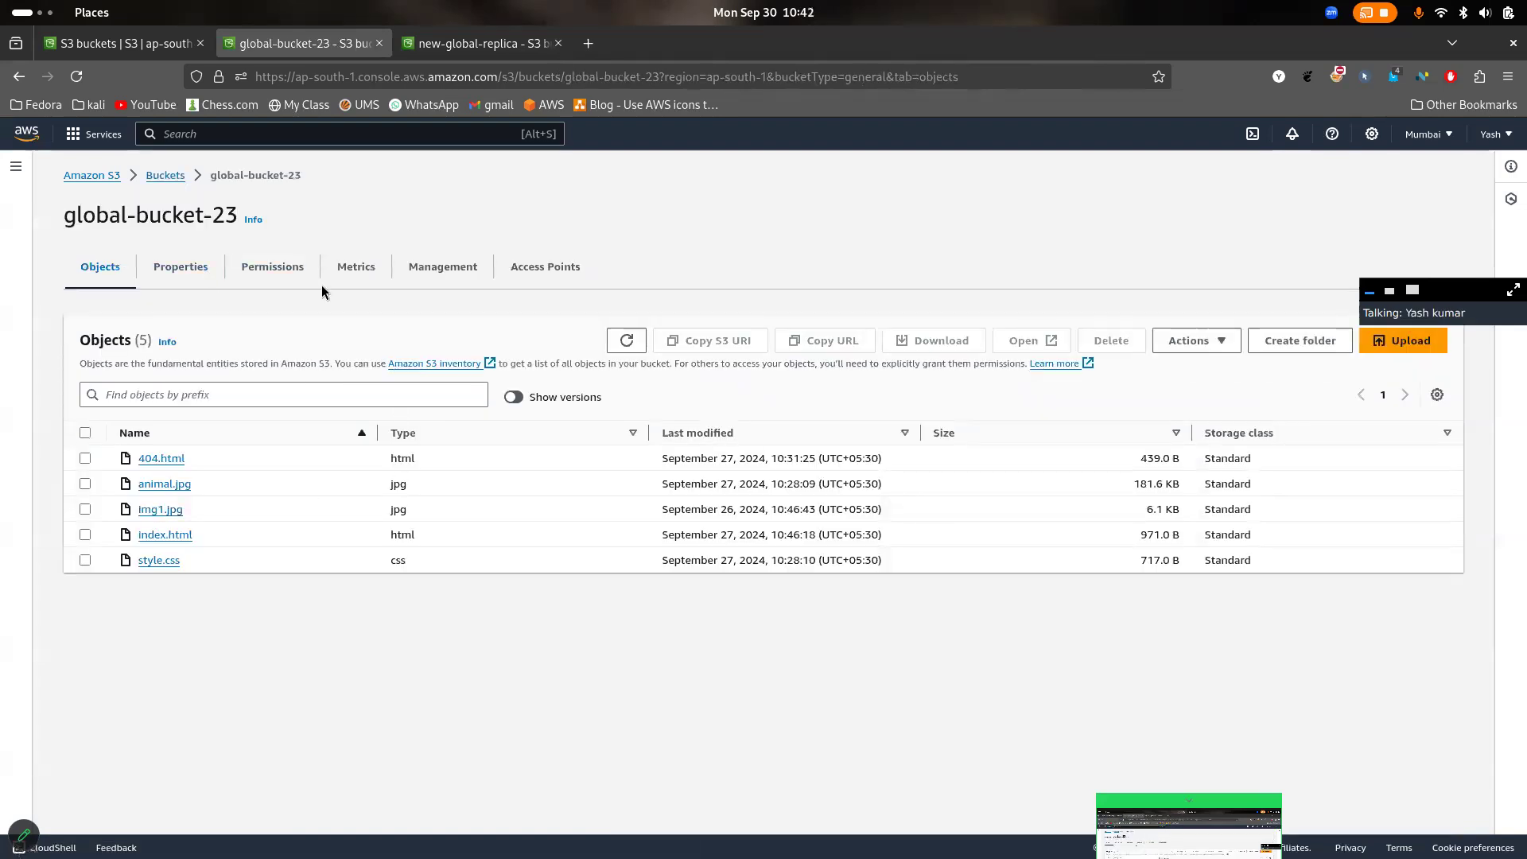
{"action": "left_click", "coordinate": [191, 274]}
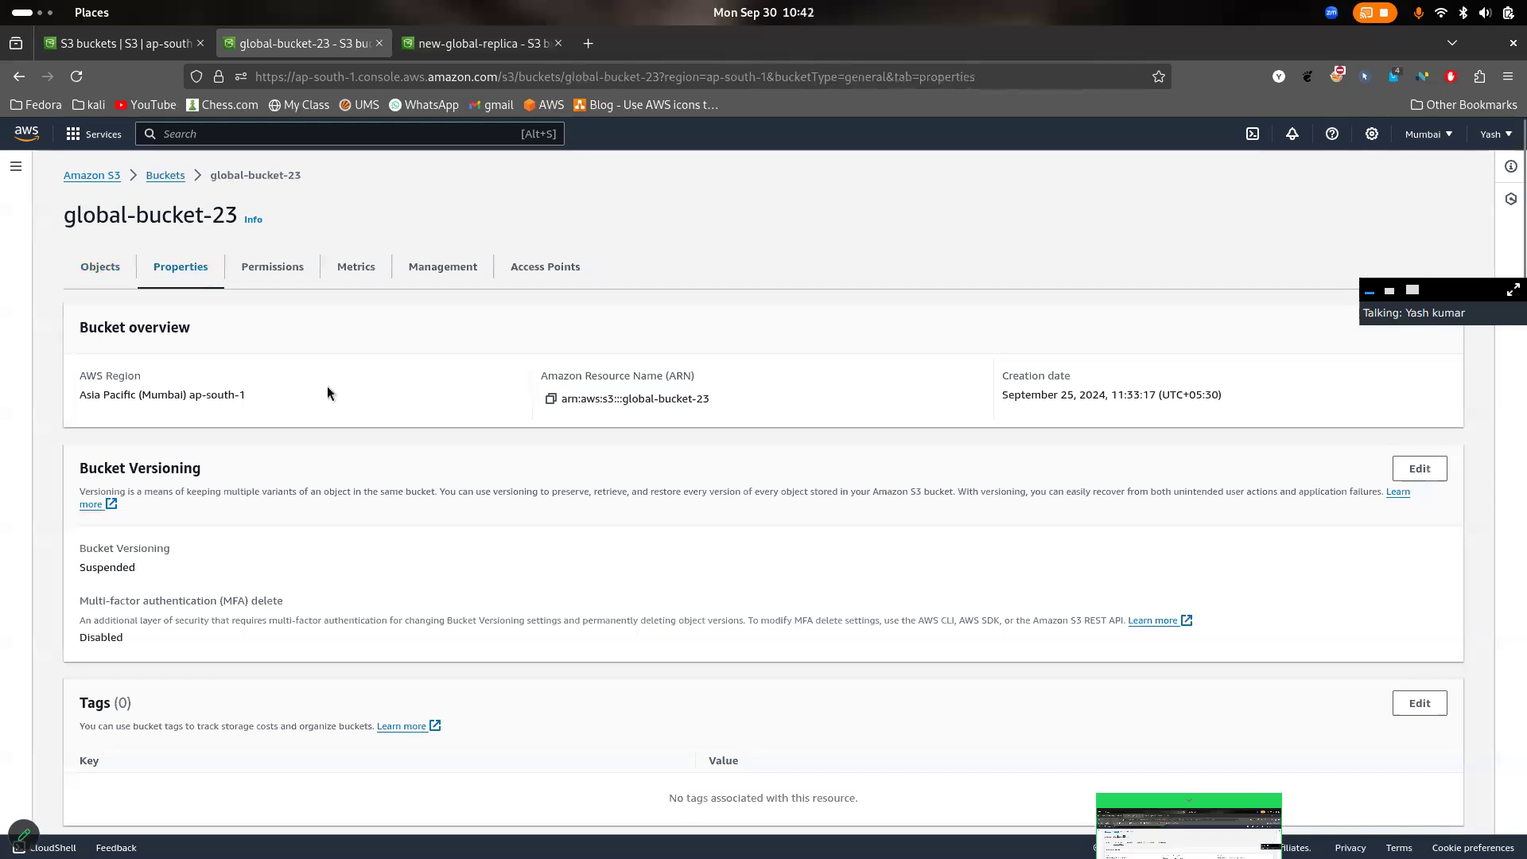
{"action": "scroll", "coordinate": [326, 385], "scroll_direction": "down", "scroll_amount": 10}
{"action": "scroll", "coordinate": [326, 385], "scroll_direction": "up", "scroll_amount": 3}
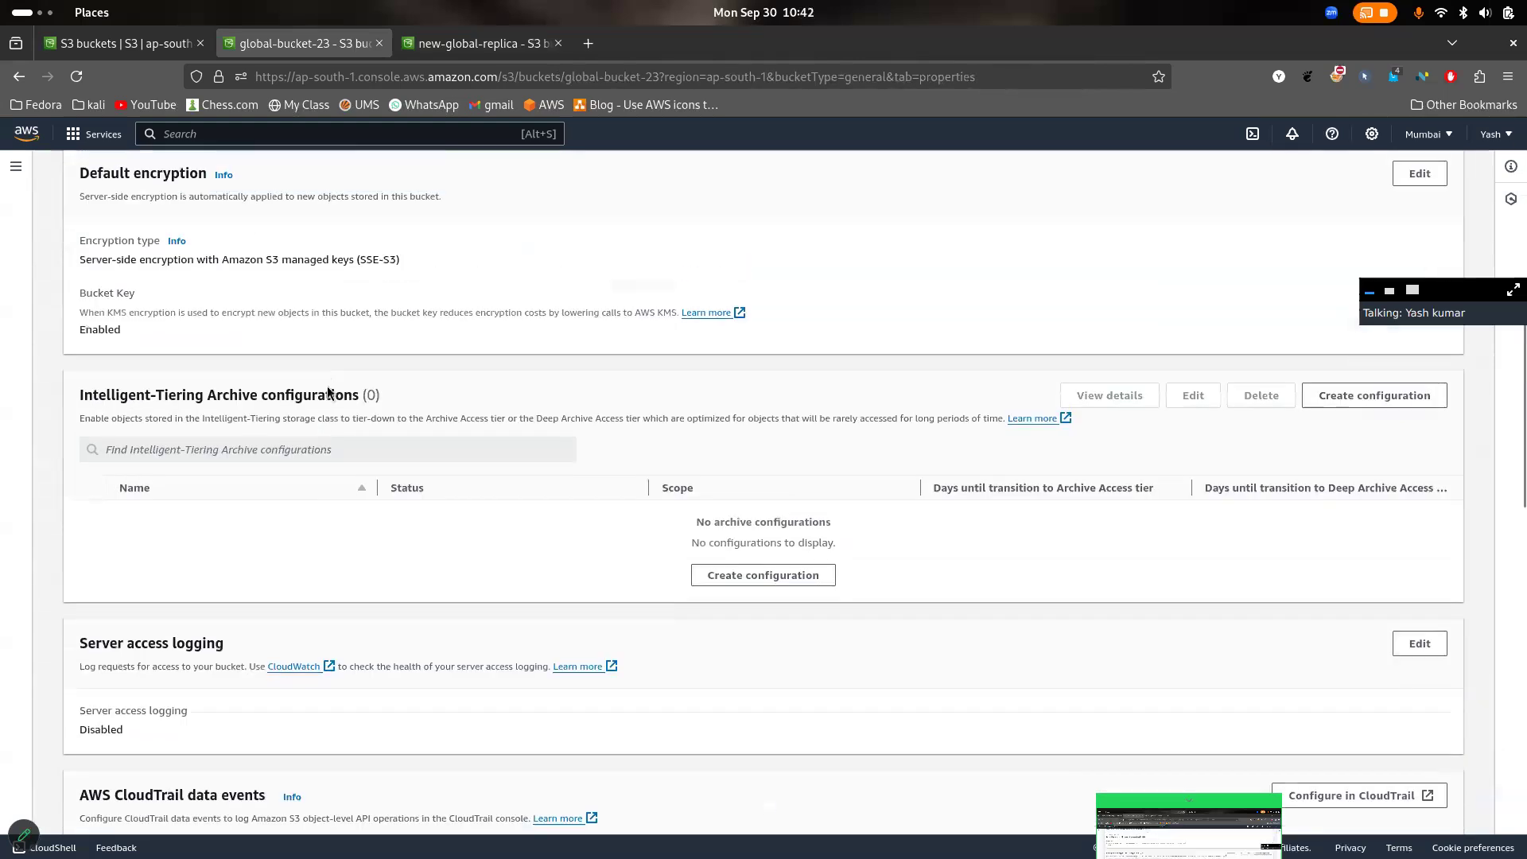
{"action": "scroll", "coordinate": [300, 379], "scroll_direction": "up", "scroll_amount": 8}
{"action": "left_click", "coordinate": [104, 265]}
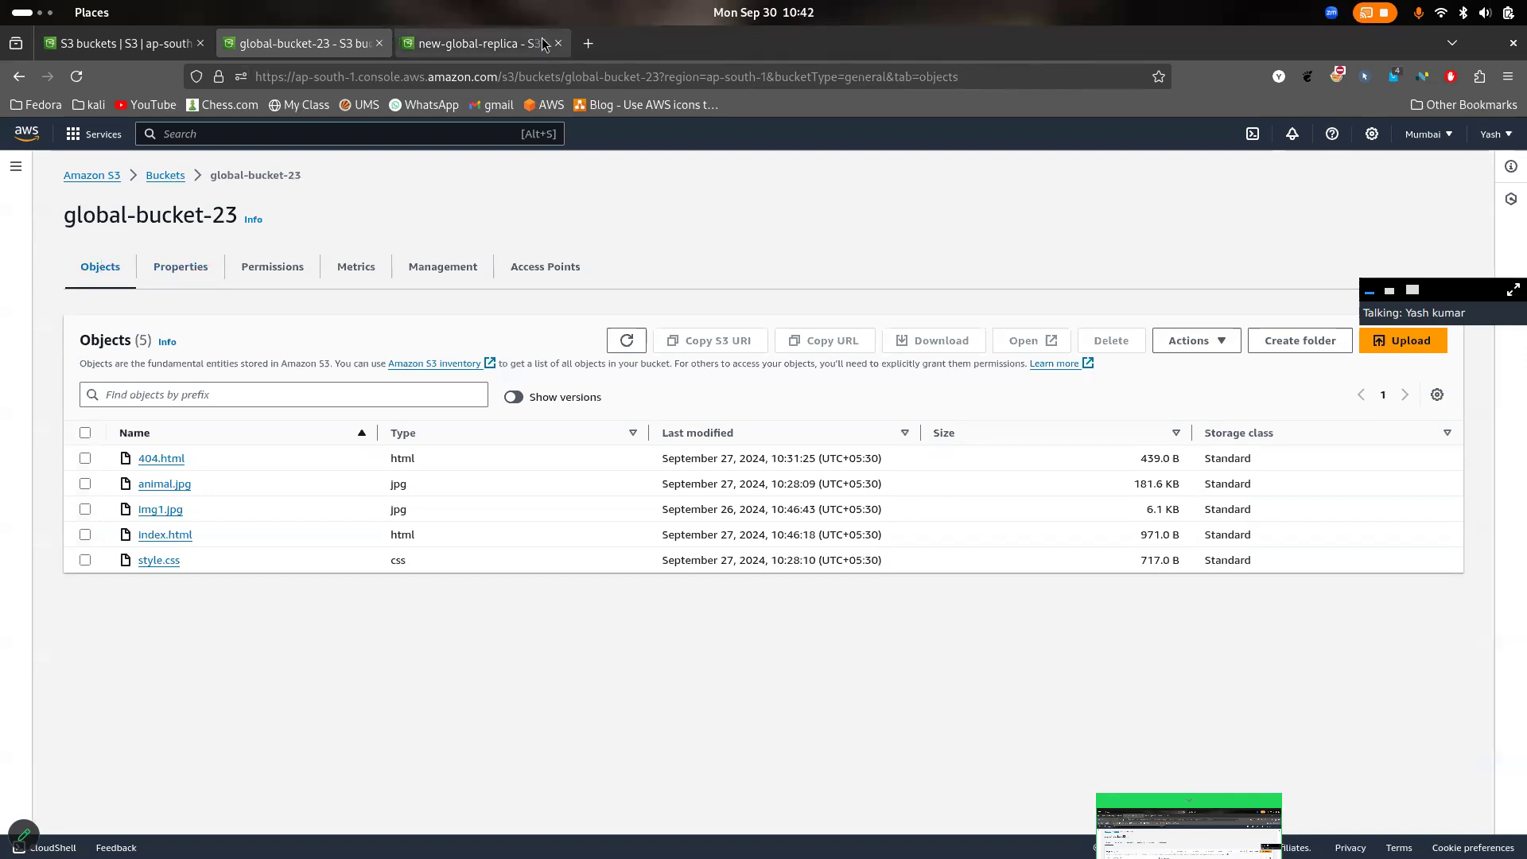
- Search the web for "aws s3 storage classes" in a new browser tab and open the Amazon S3 Storage Classes page
{"action": "left_click", "coordinate": [588, 45]}
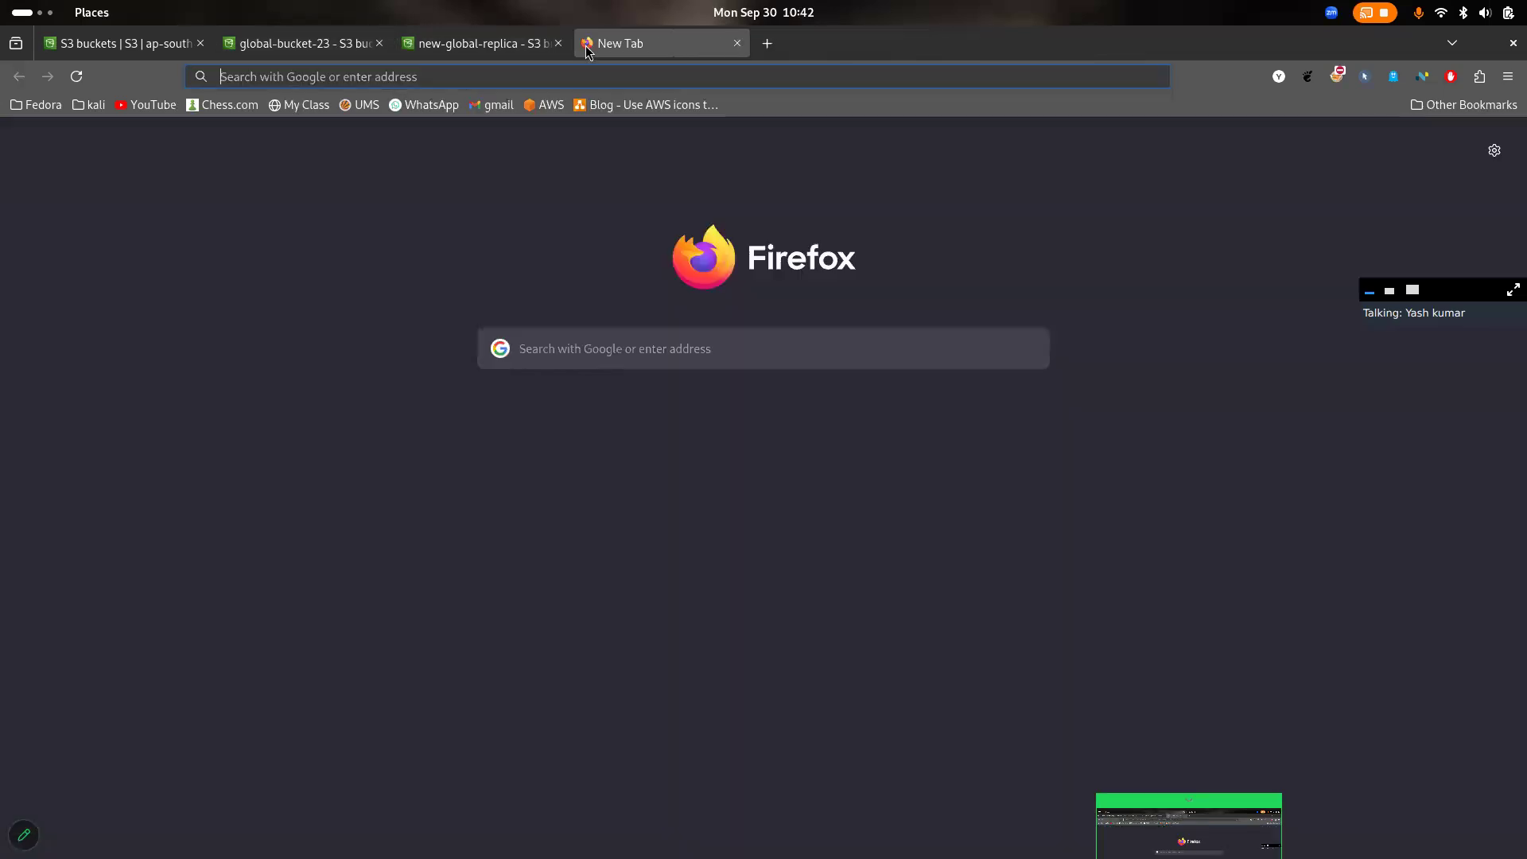
{"action": "type", "text": "aws s3 storage"}
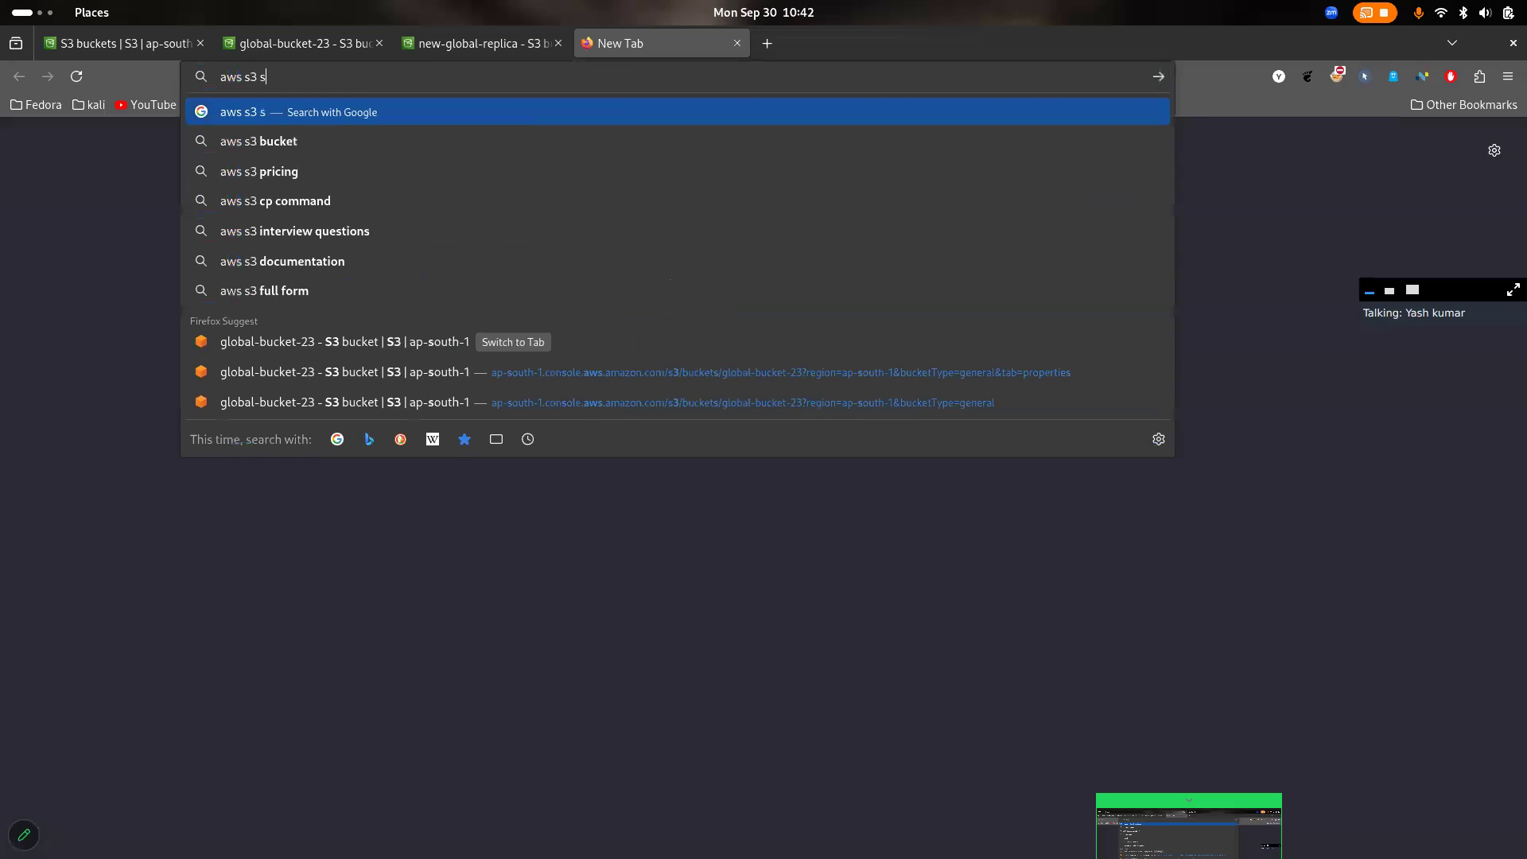
{"action": "key", "text": "Down"}
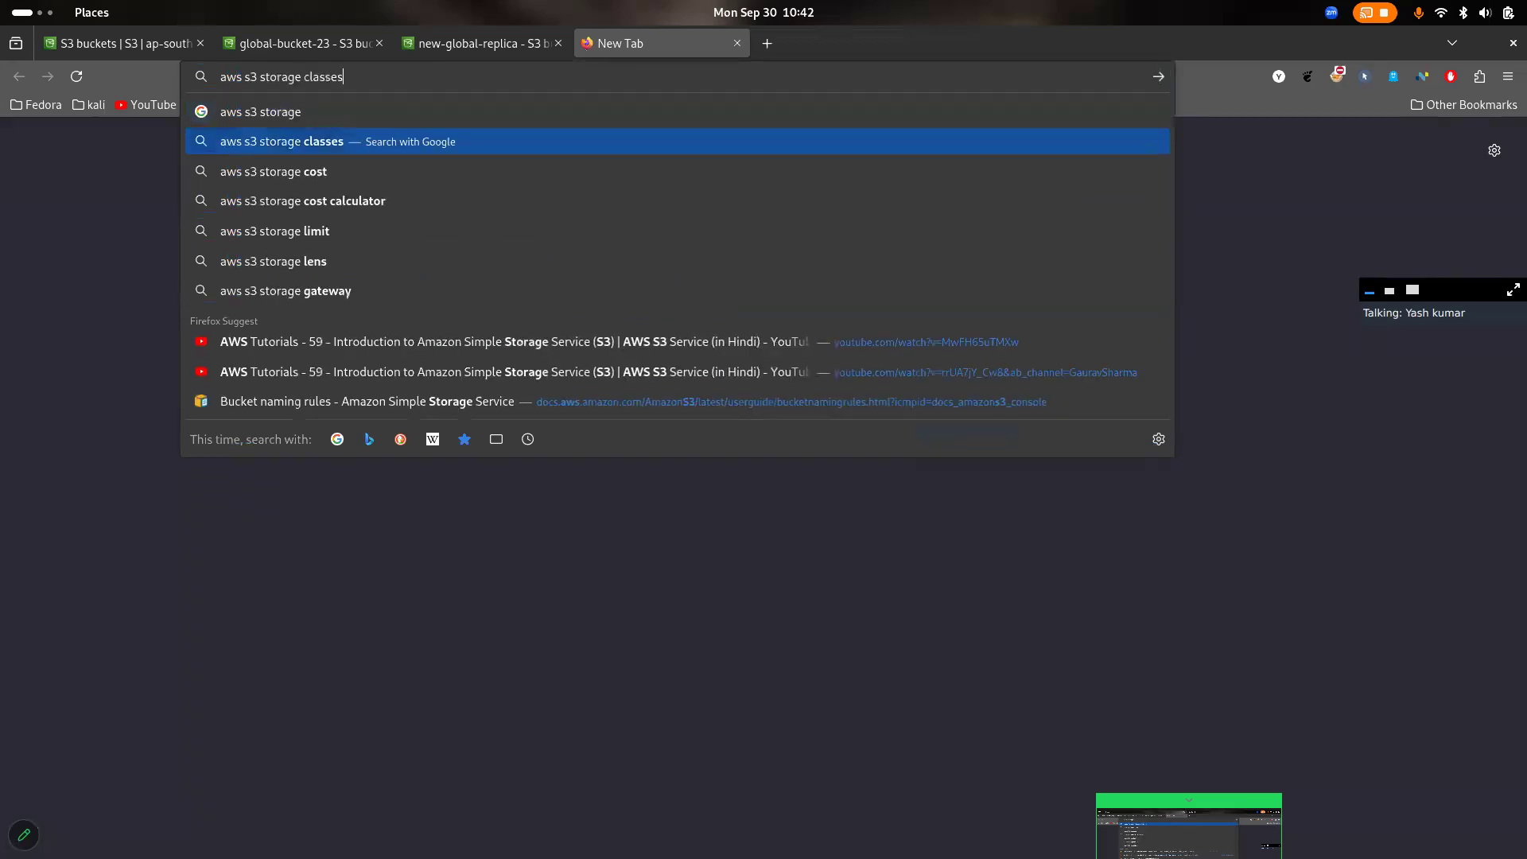
{"action": "key", "text": "Return"}
{"action": "left_click", "coordinate": [455, 329]}
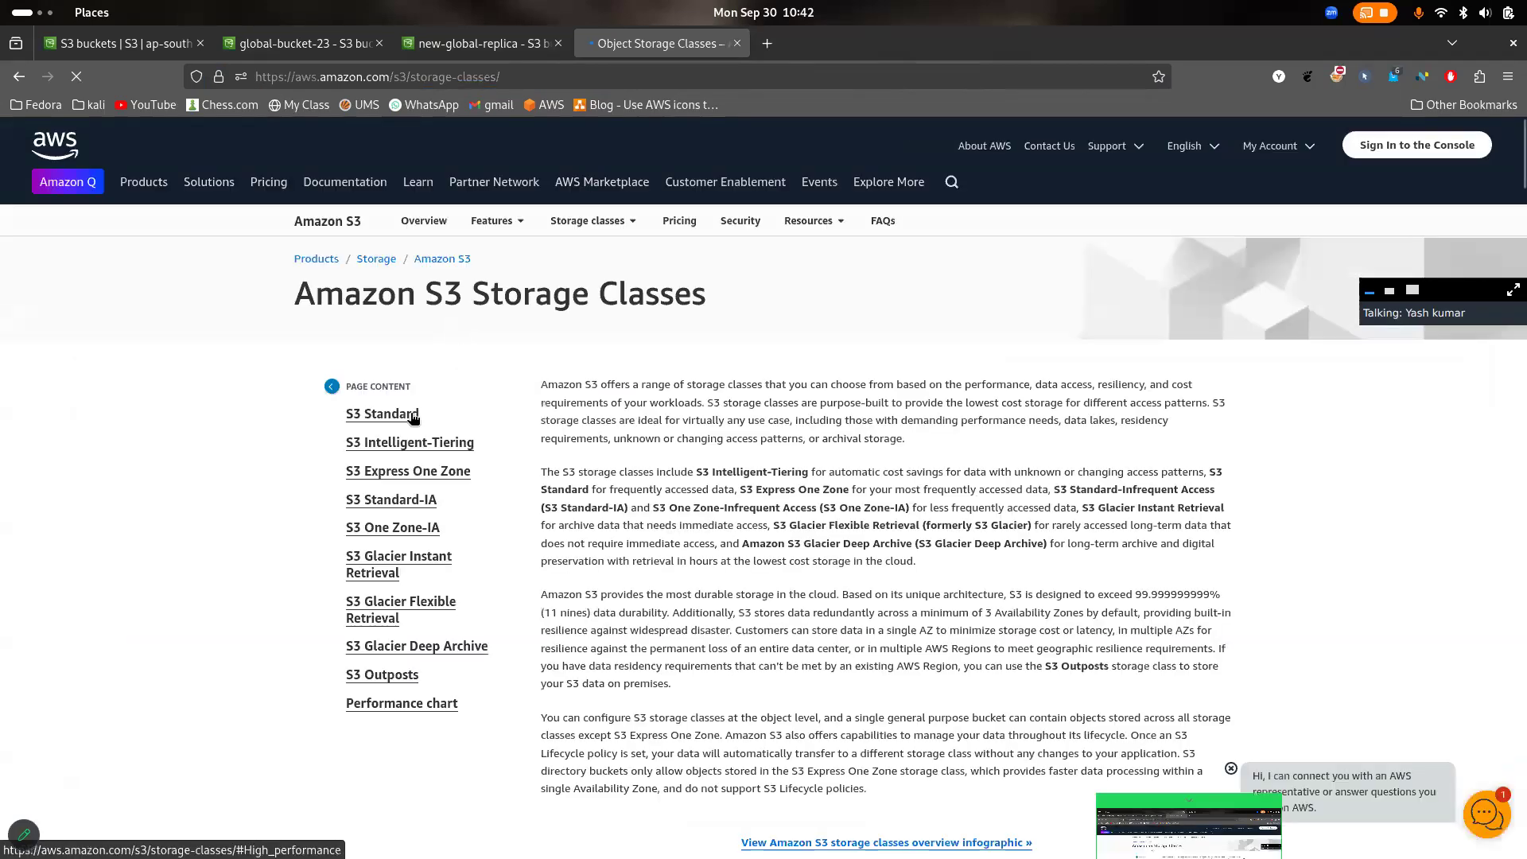
- Go to the performance chart and examine the use cases, latency and durability of the S3 storage classes
{"action": "mouse_move", "coordinate": [406, 415]}
{"action": "left_mouse_down"}
{"action": "mouse_move", "coordinate": [359, 412]}
{"action": "mouse_move", "coordinate": [415, 422]}
{"action": "left_mouse_up"}
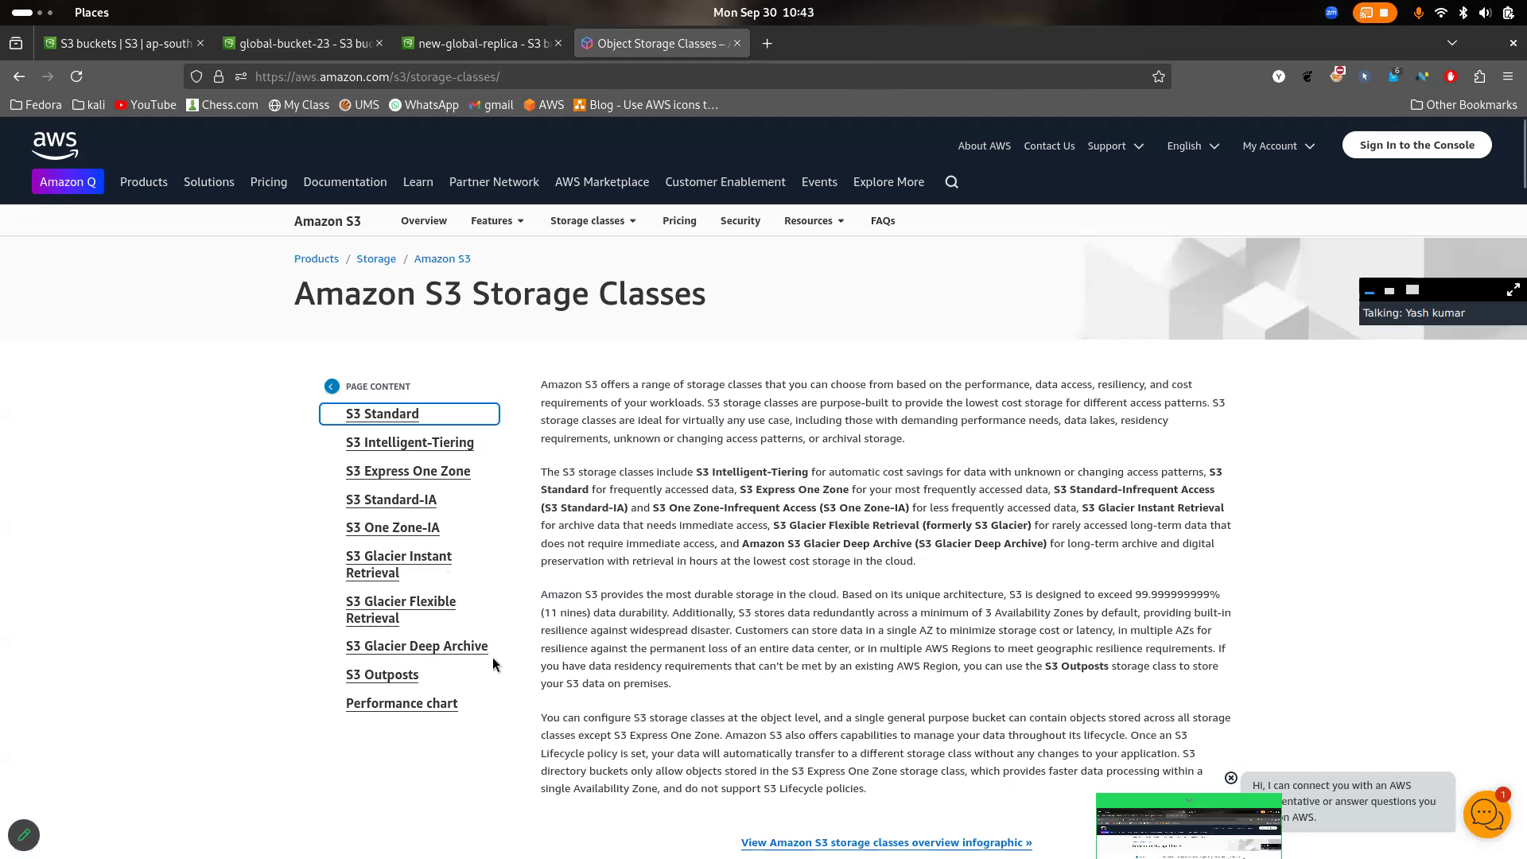
{"action": "left_click", "coordinate": [429, 710]}
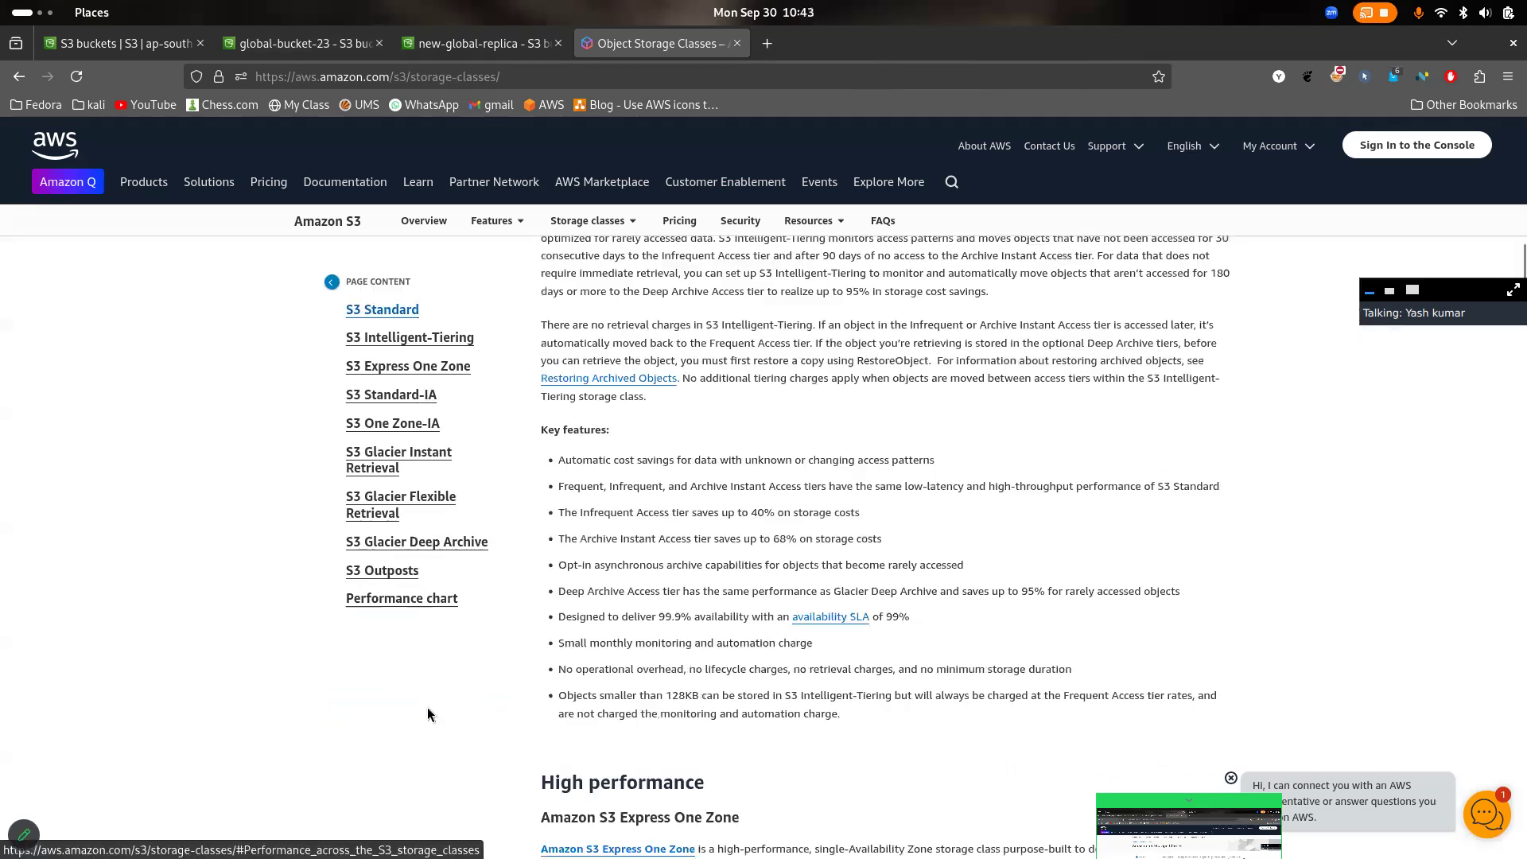
{"action": "left_click_drag", "start_coordinate": [1217, 797], "coordinate": [962, 798]}
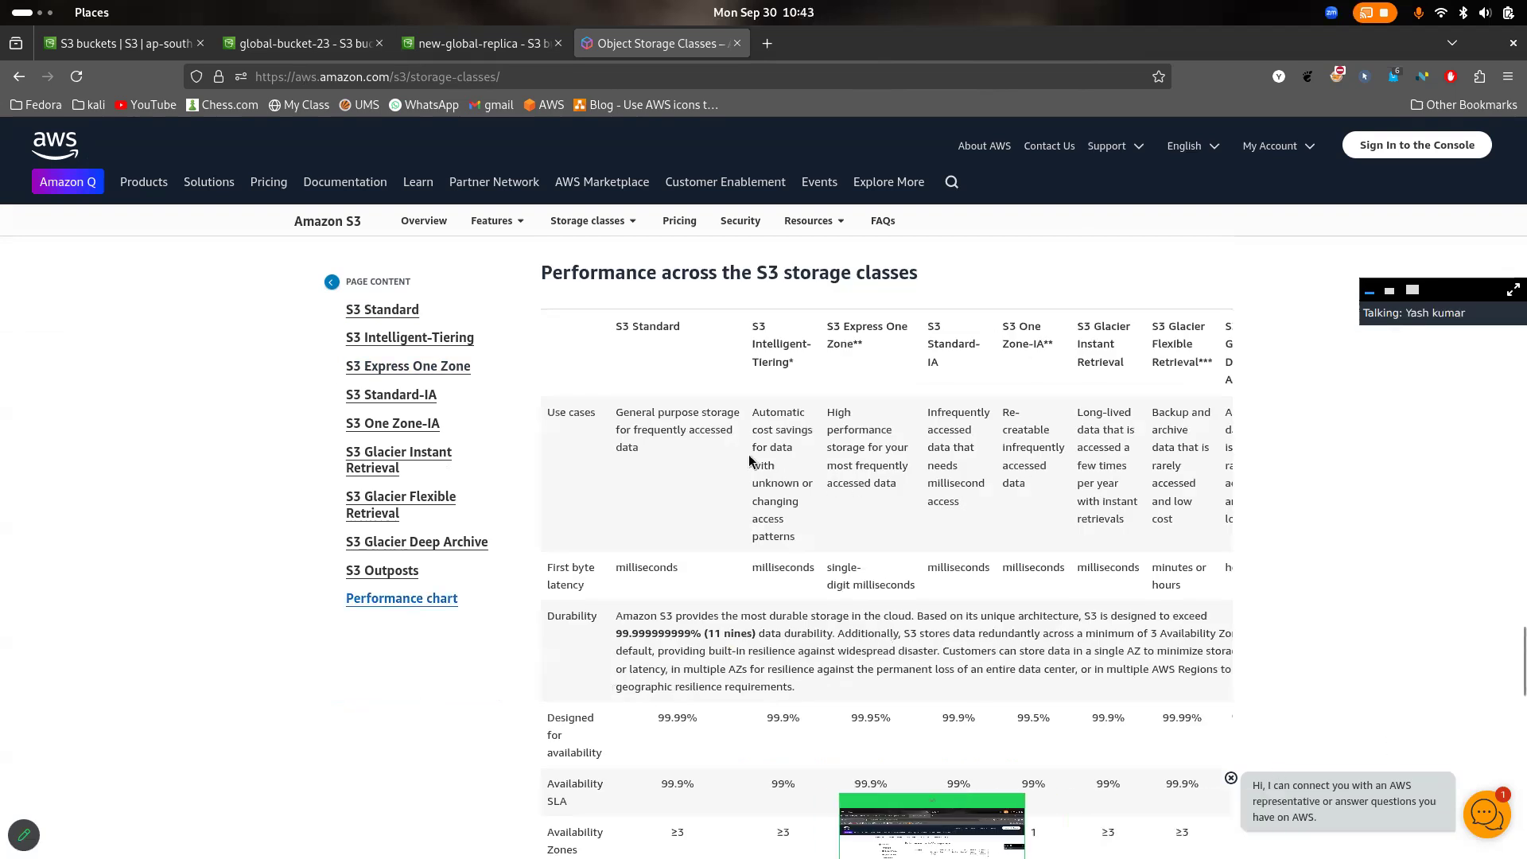
{"action": "scroll", "coordinate": [750, 459], "scroll_direction": "right", "scroll_amount": 2}
{"action": "scroll", "coordinate": [748, 455], "scroll_direction": "left", "scroll_amount": 3}
{"action": "scroll", "coordinate": [842, 460], "scroll_direction": "down", "scroll_amount": 1}
{"action": "scroll", "coordinate": [841, 459], "scroll_direction": "down", "scroll_amount": 5}
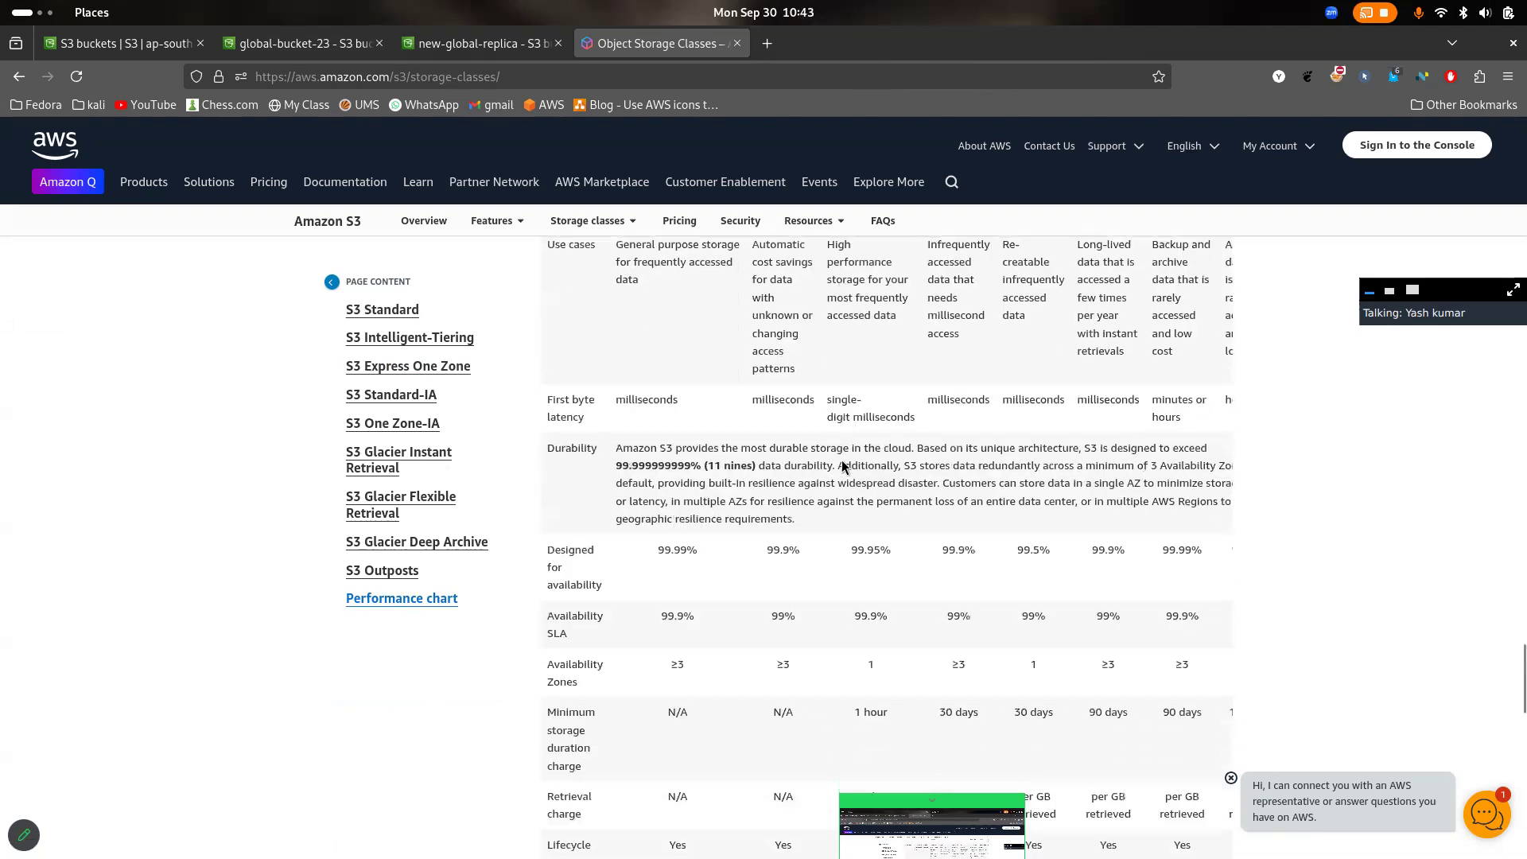
{"action": "scroll", "coordinate": [841, 459], "scroll_direction": "up", "scroll_amount": 8}
{"action": "scroll", "coordinate": [841, 467], "scroll_direction": "down", "scroll_amount": 5}
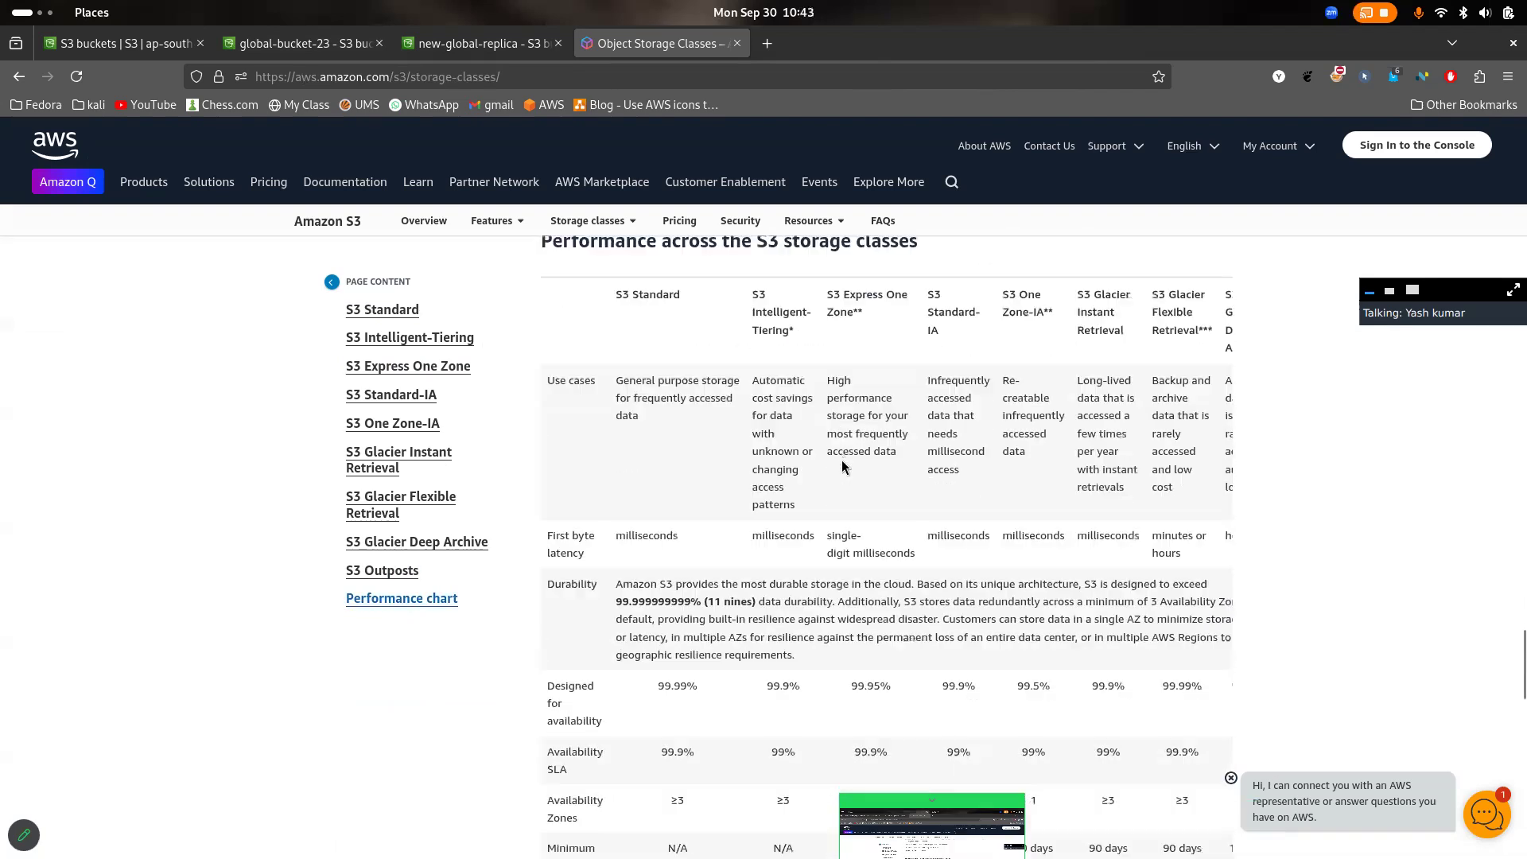
- Compare the designed availability of all storage classes across the performance chart, highlighting that row's values
{"action": "left_click_drag", "start_coordinate": [614, 651], "coordinate": [553, 621]}
{"action": "left_click", "coordinate": [750, 662]}
{"action": "scroll", "coordinate": [795, 660], "scroll_direction": "right", "scroll_amount": 2}
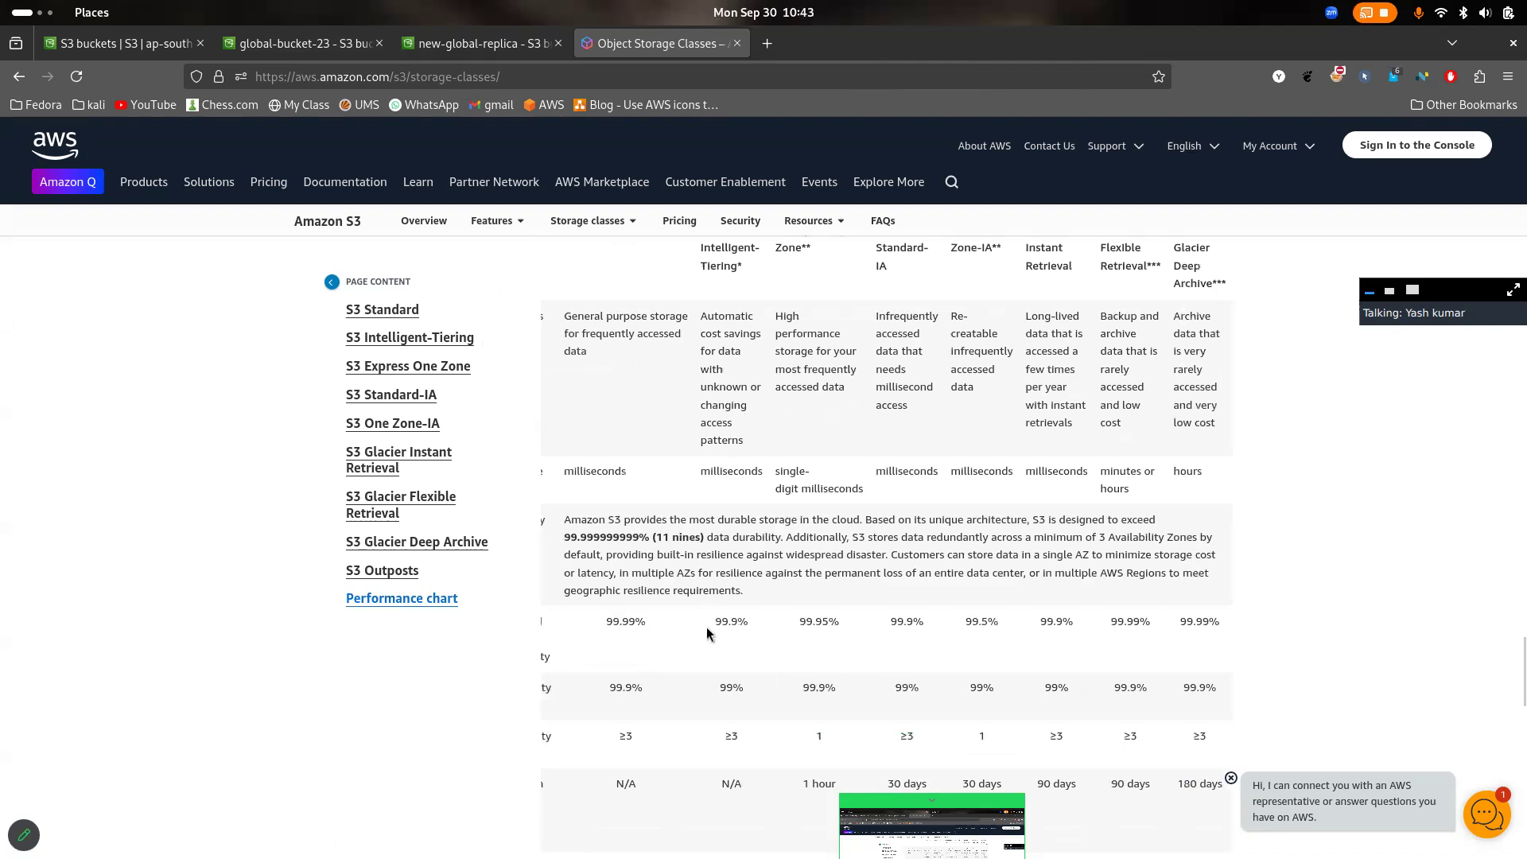
{"action": "left_click_drag", "start_coordinate": [597, 624], "coordinate": [1193, 648]}
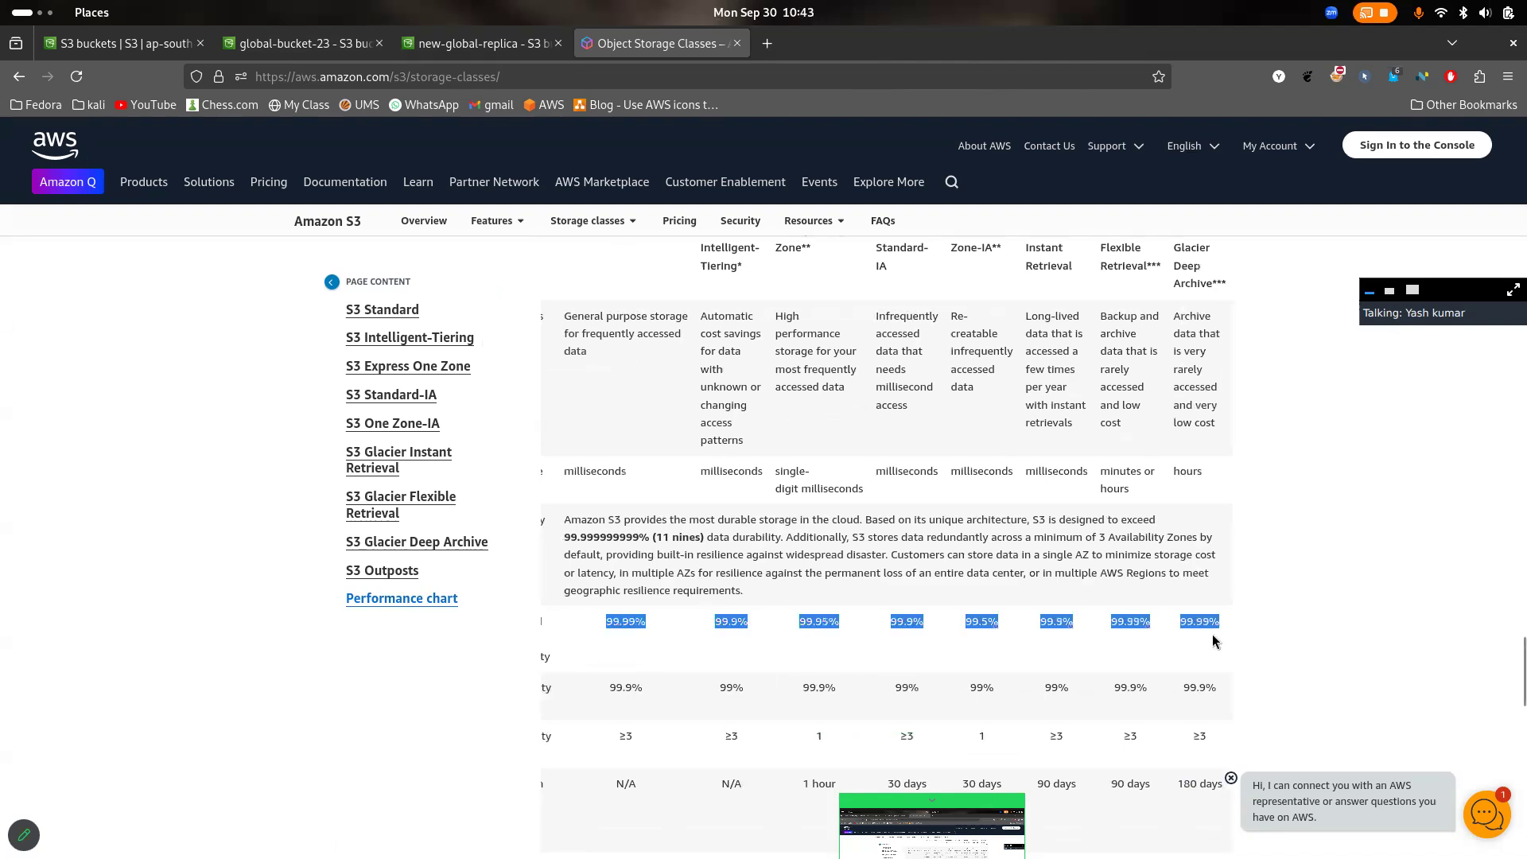
{"action": "left_click", "coordinate": [1214, 641]}
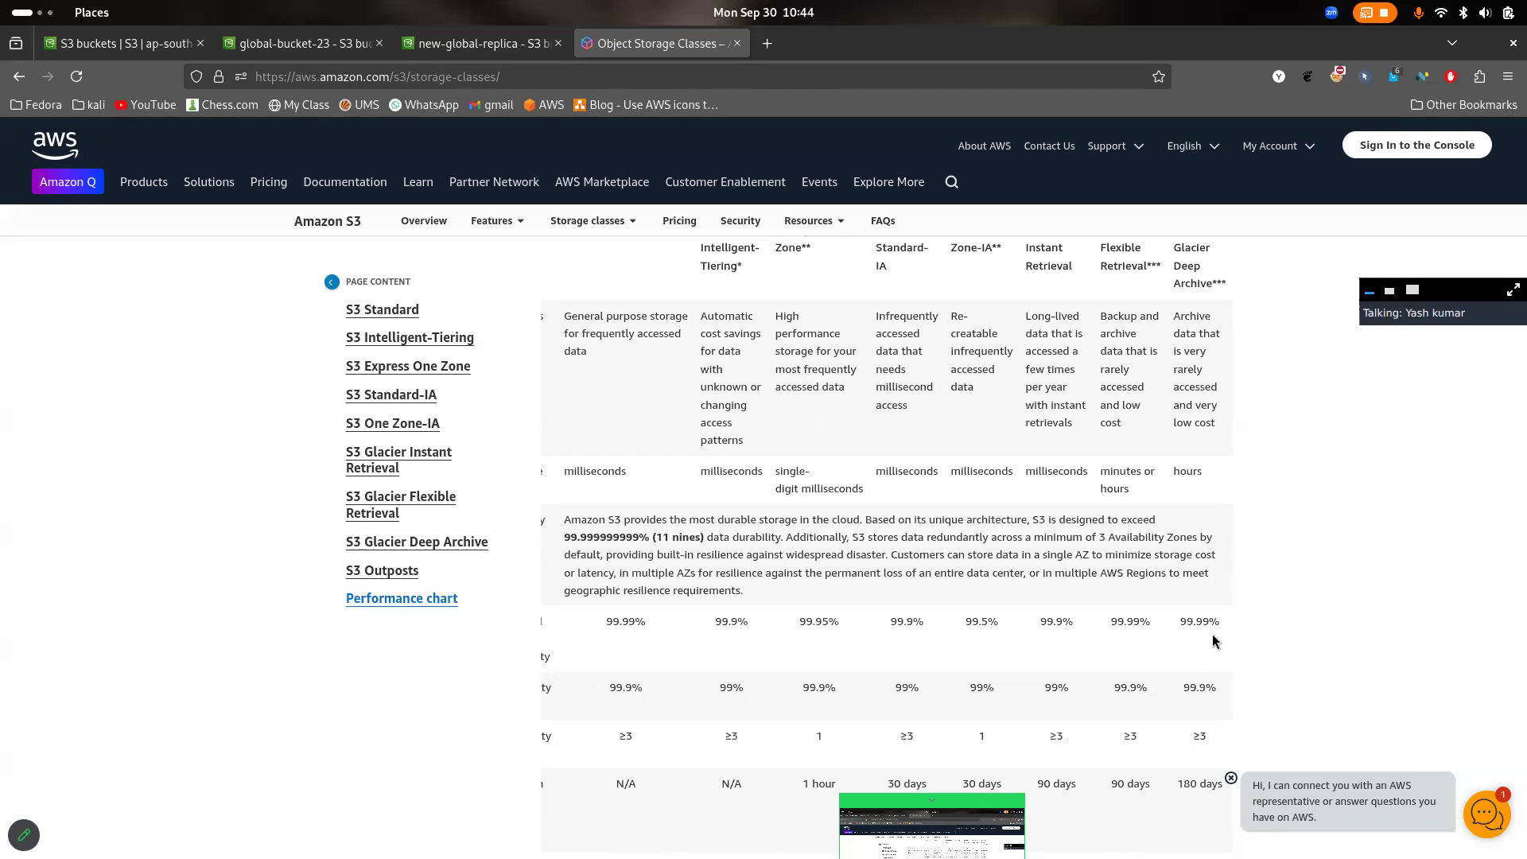
- Examine the chart's rows for Availability Zones, minimum storage duration, retrieval charge and lifecycle transitions
{"action": "scroll", "coordinate": [1213, 640], "scroll_direction": "down", "scroll_amount": 5}
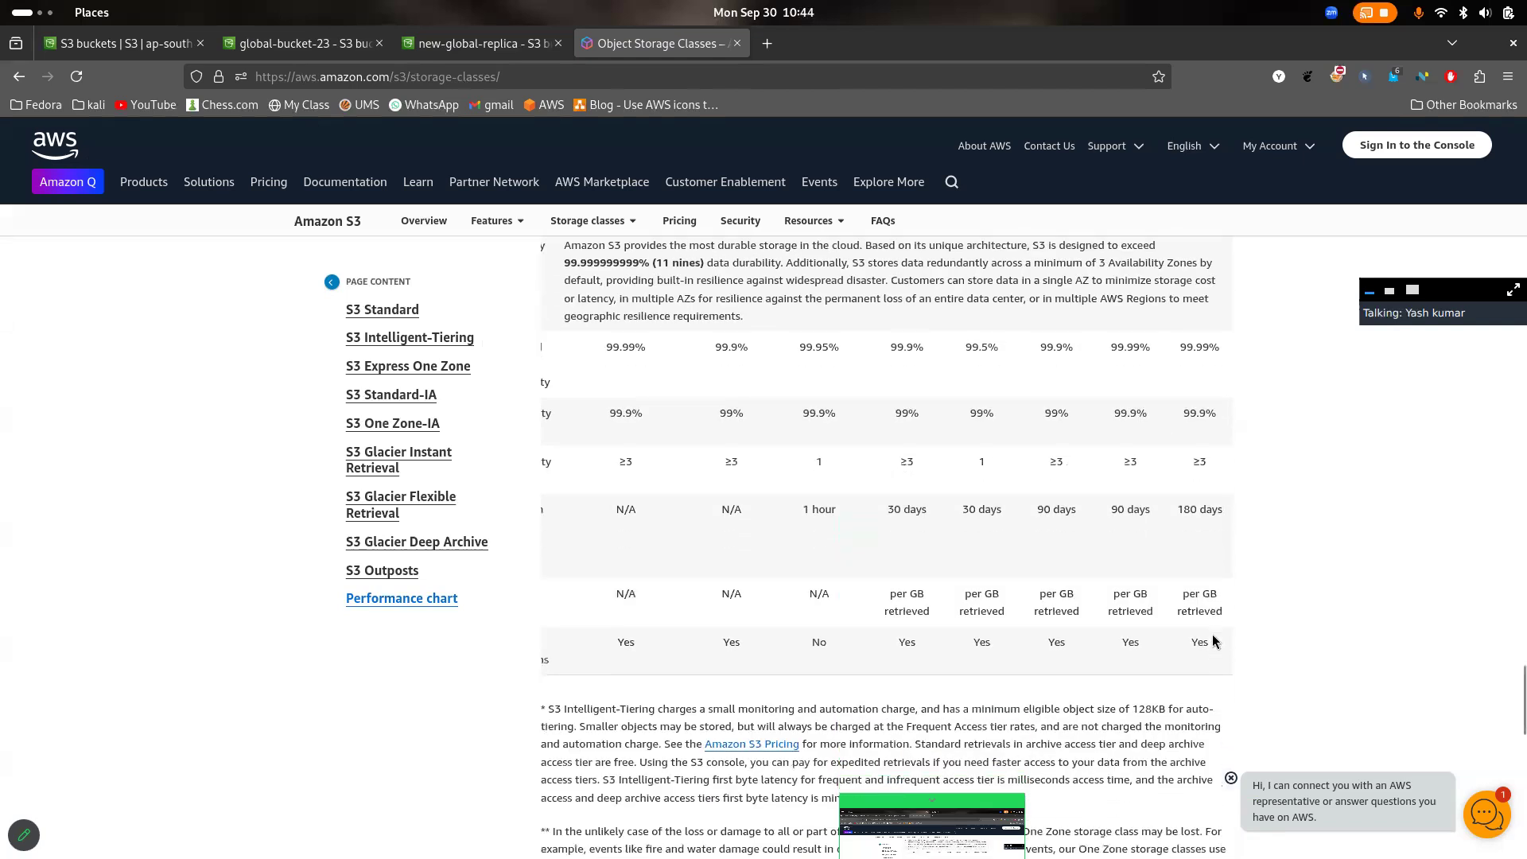
{"action": "scroll", "coordinate": [650, 459], "scroll_direction": "left", "scroll_amount": 2}
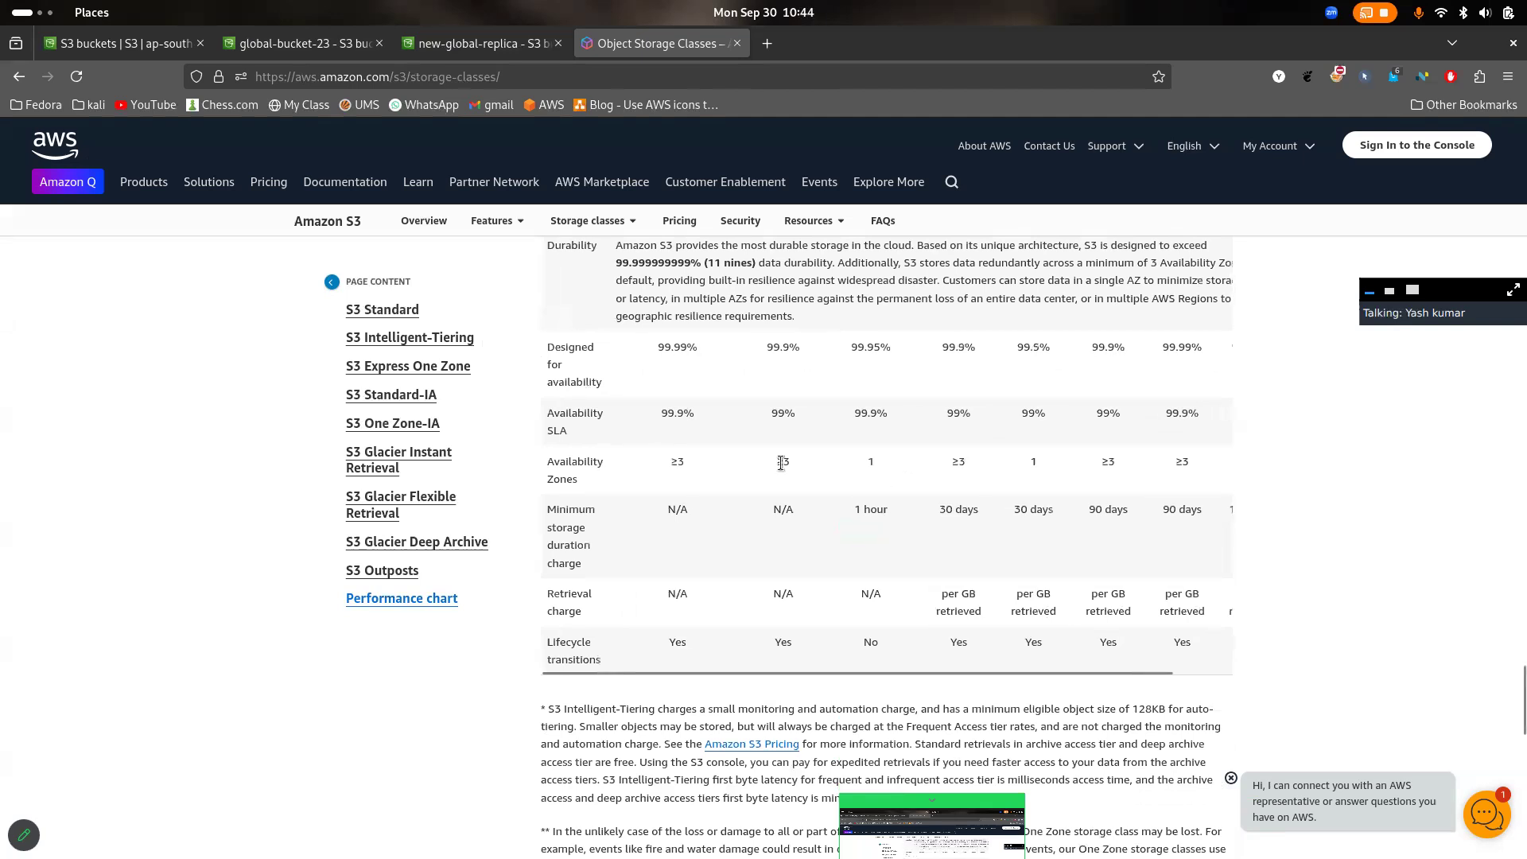
{"action": "scroll", "coordinate": [785, 506], "scroll_direction": "down", "scroll_amount": 2}
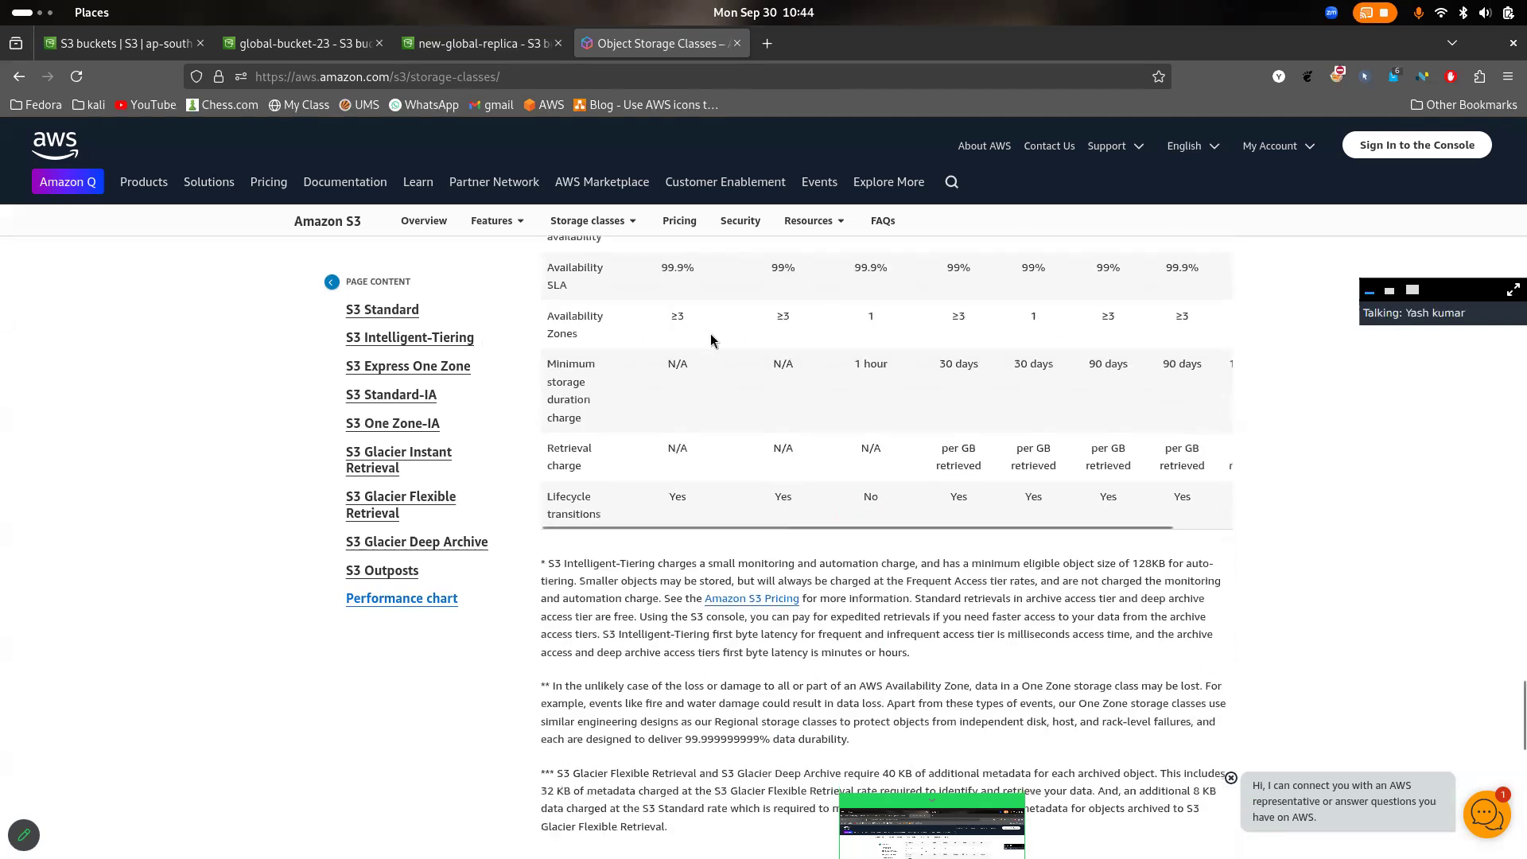
- Check the Availability Zones row of the performance chart for S3 Standard and S3 Intelligent-Tiering against their column headings, highlighting the entries being compared
{"action": "scroll", "coordinate": [711, 334], "scroll_direction": "up", "scroll_amount": 2}
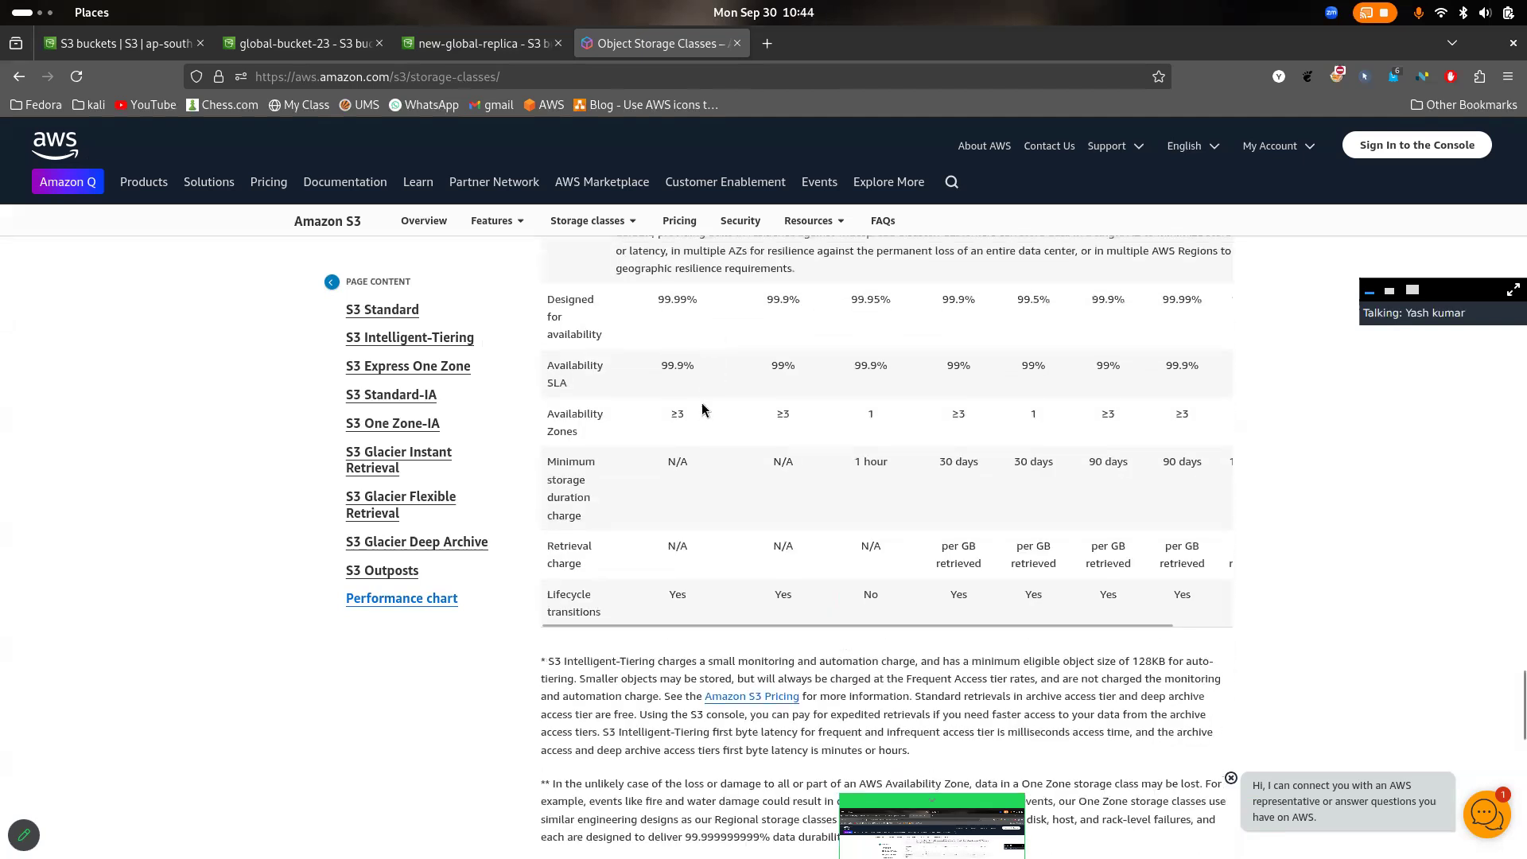
{"action": "left_click_drag", "start_coordinate": [687, 420], "coordinate": [652, 412]}
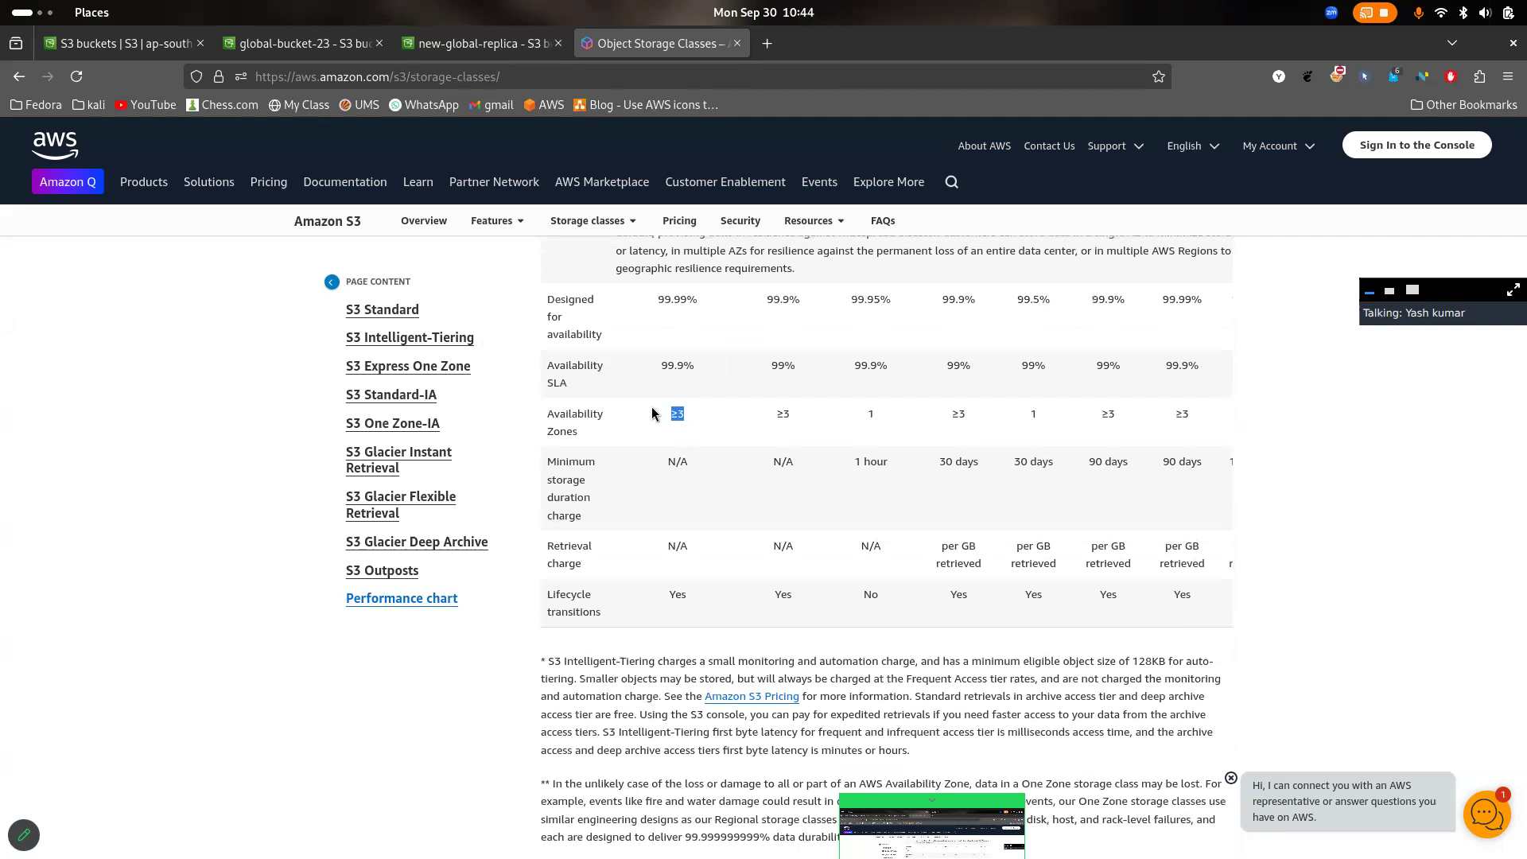
{"action": "scroll", "coordinate": [652, 413], "scroll_direction": "up", "scroll_amount": 8}
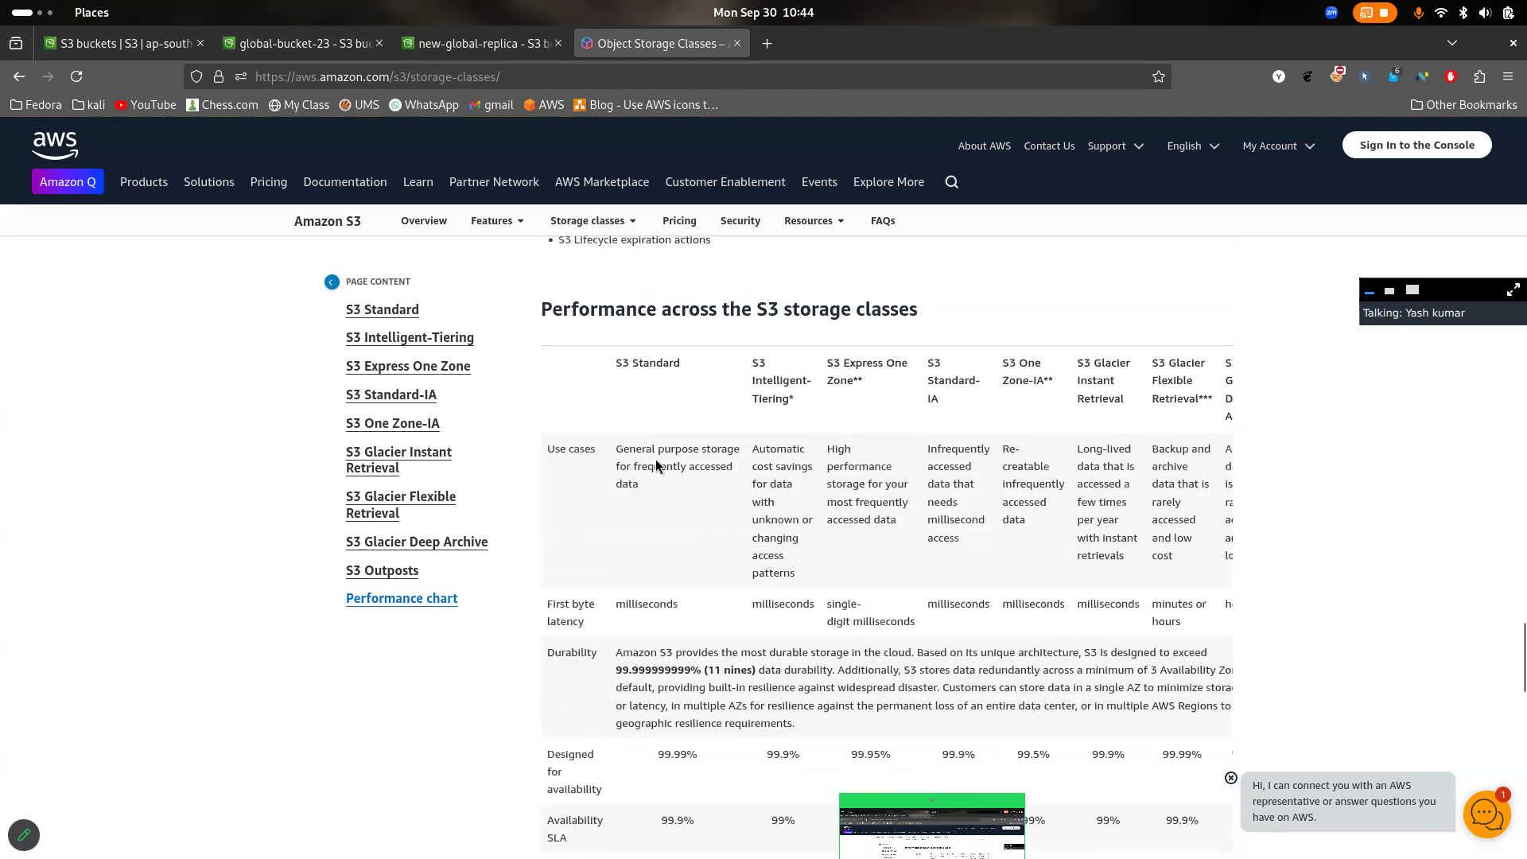
{"action": "left_click_drag", "start_coordinate": [615, 363], "coordinate": [683, 364]}
{"action": "scroll", "coordinate": [681, 398], "scroll_direction": "down", "scroll_amount": 5}
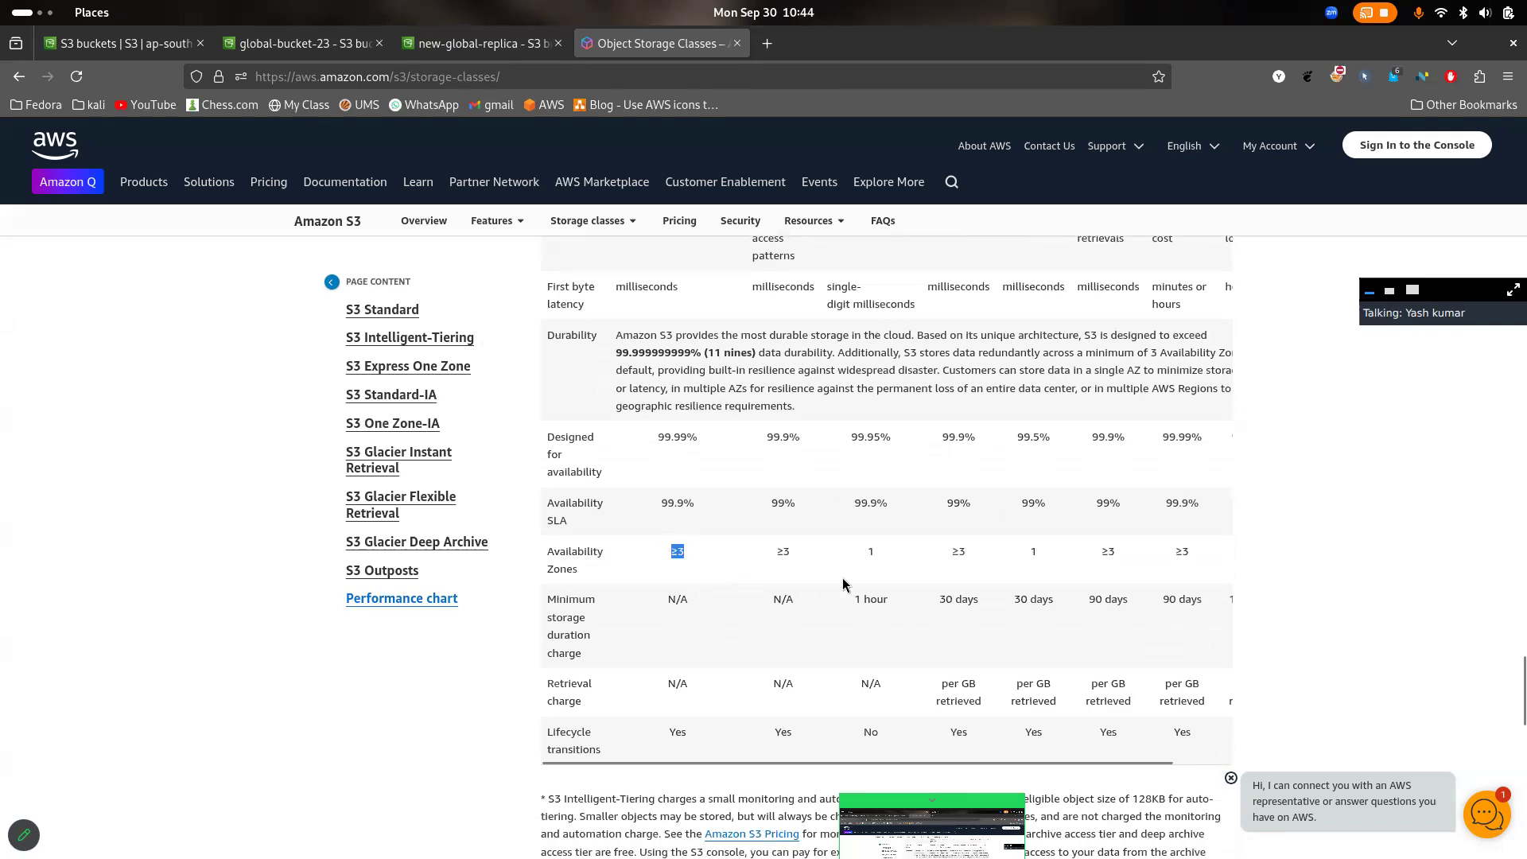
{"action": "left_click", "coordinate": [808, 567]}
{"action": "scroll", "coordinate": [789, 557], "scroll_direction": "up", "scroll_amount": 5}
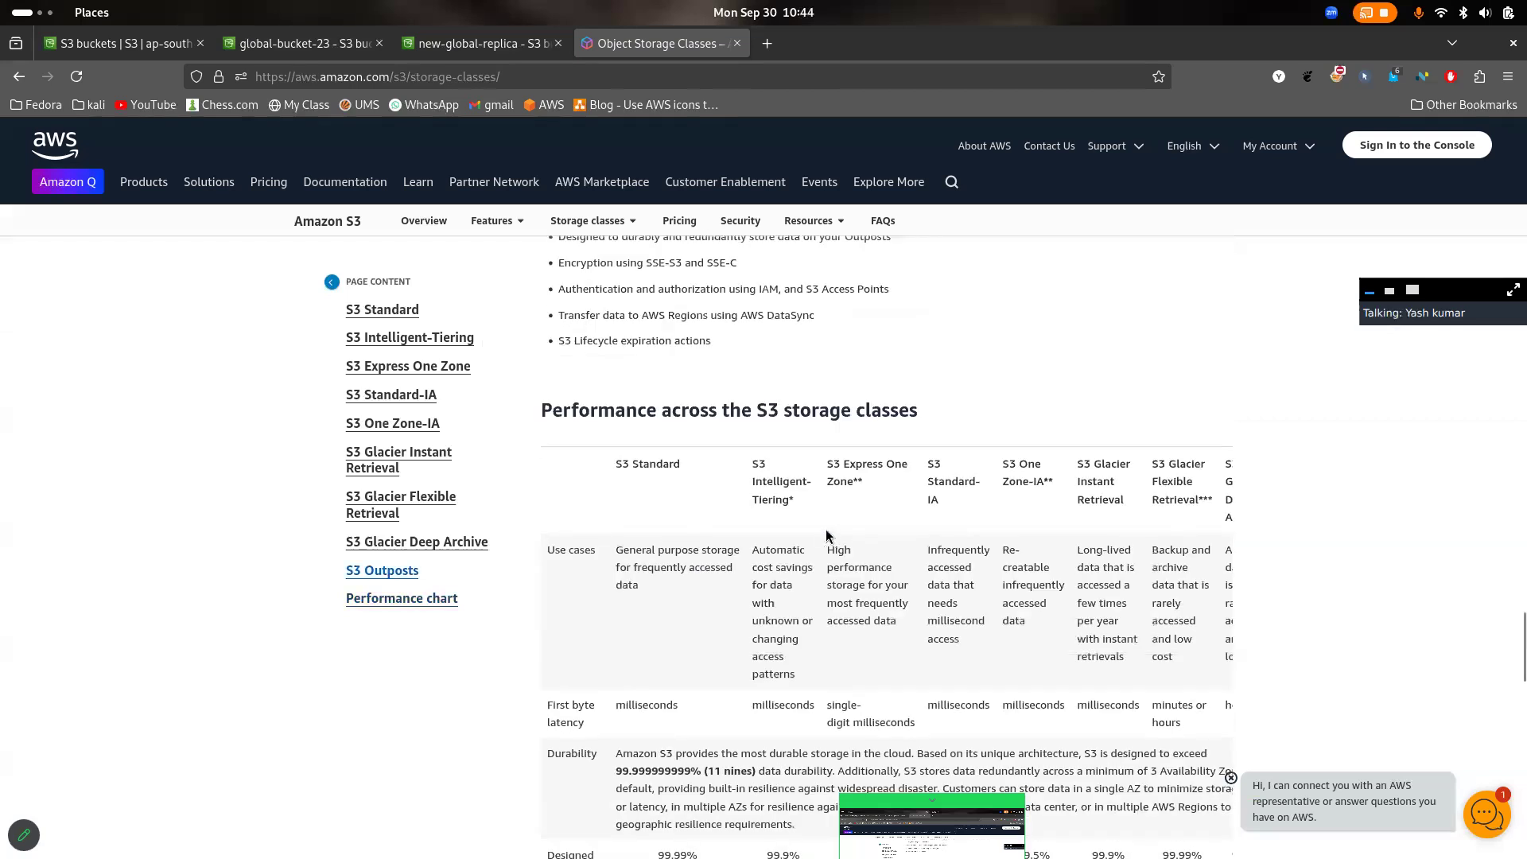
{"action": "left_click_drag", "start_coordinate": [798, 503], "coordinate": [755, 492]}
{"action": "scroll", "coordinate": [796, 517], "scroll_direction": "down", "scroll_amount": 4}
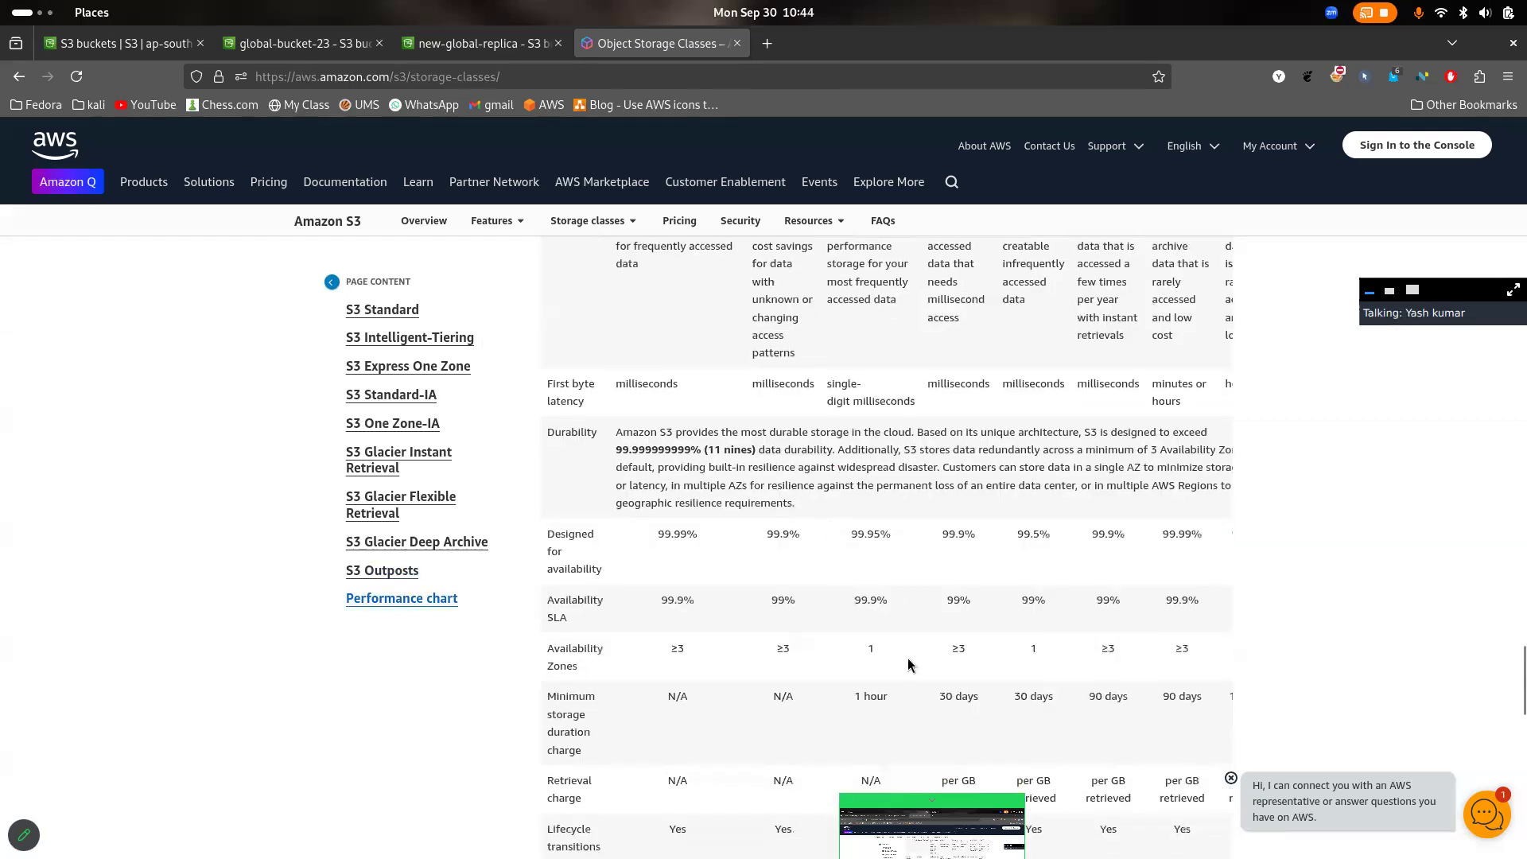
- Compare the Availability Zones values of S3 Express One Zone, S3 Standard-IA and the neighbouring classes, highlighting the S3 Standard-IA value
{"action": "scroll", "coordinate": [886, 666], "scroll_direction": "up", "scroll_amount": 3}
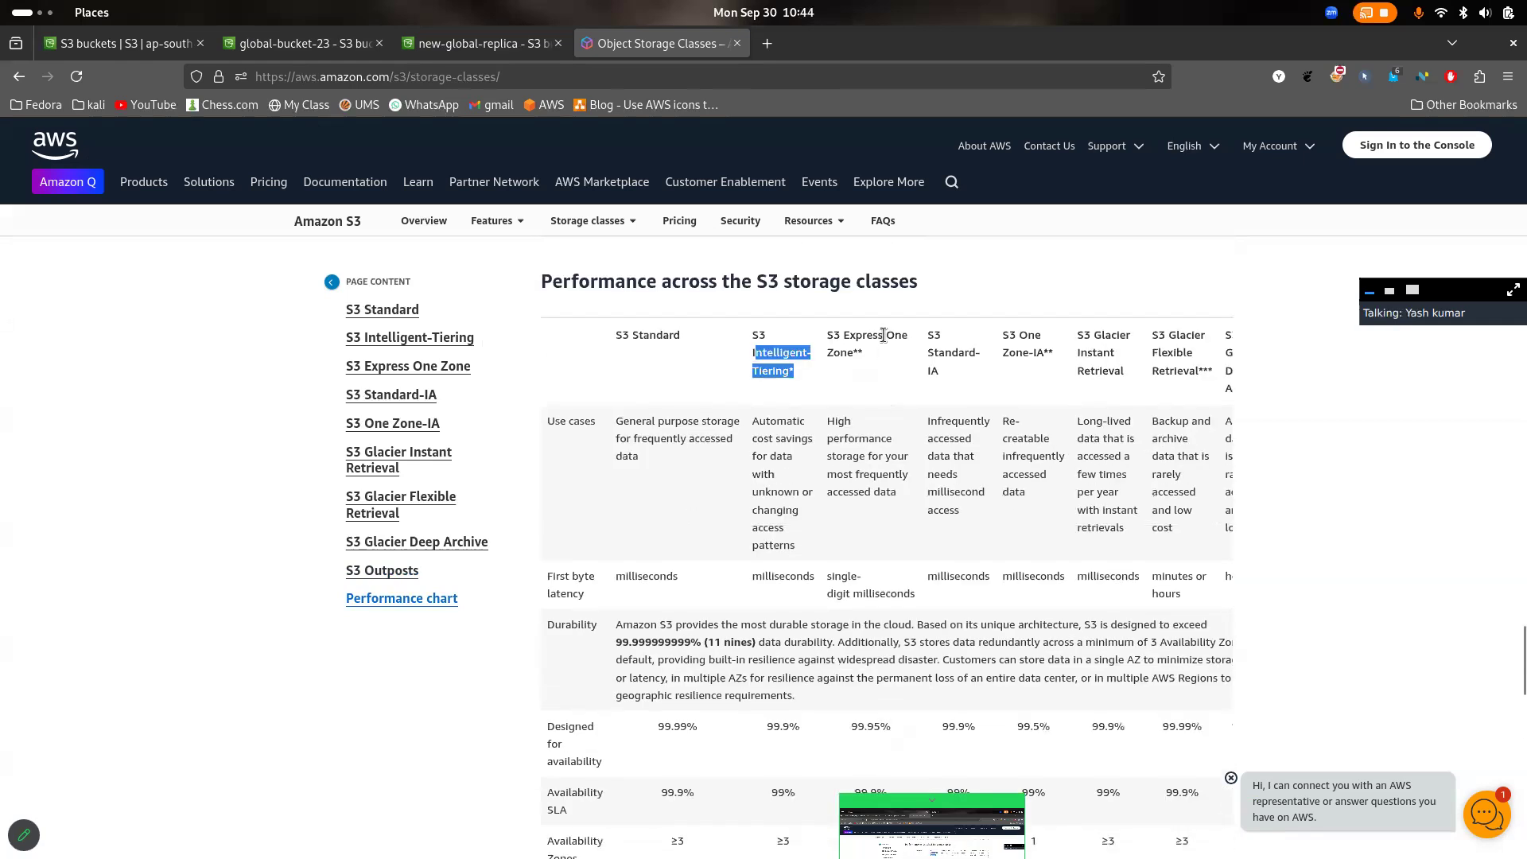
{"action": "left_click_drag", "start_coordinate": [883, 335], "coordinate": [888, 370]}
{"action": "scroll", "coordinate": [958, 389], "scroll_direction": "down", "scroll_amount": 4}
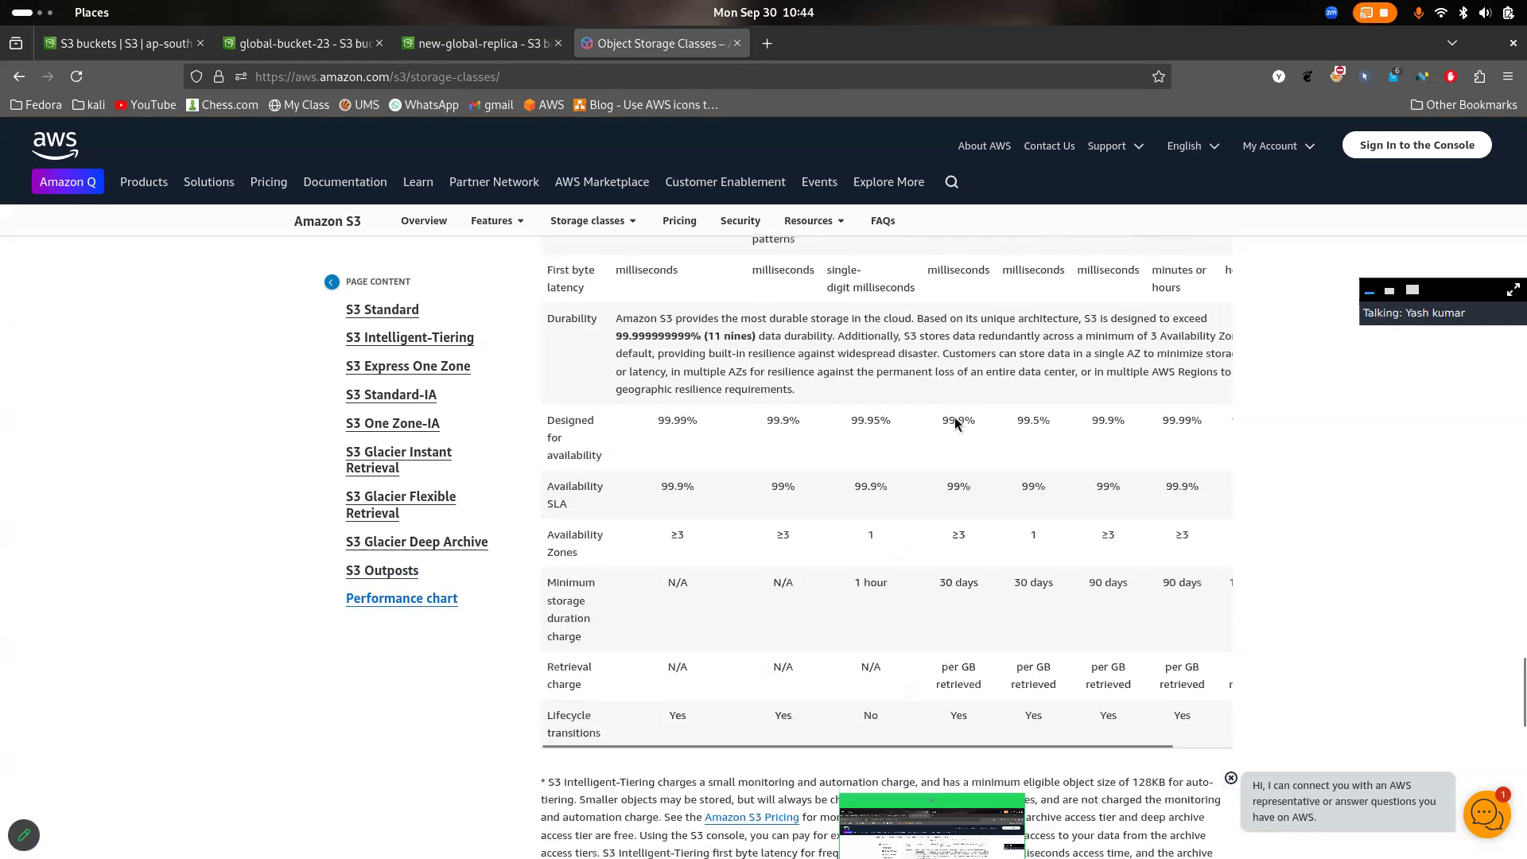
{"action": "left_click_drag", "start_coordinate": [981, 557], "coordinate": [946, 544]}
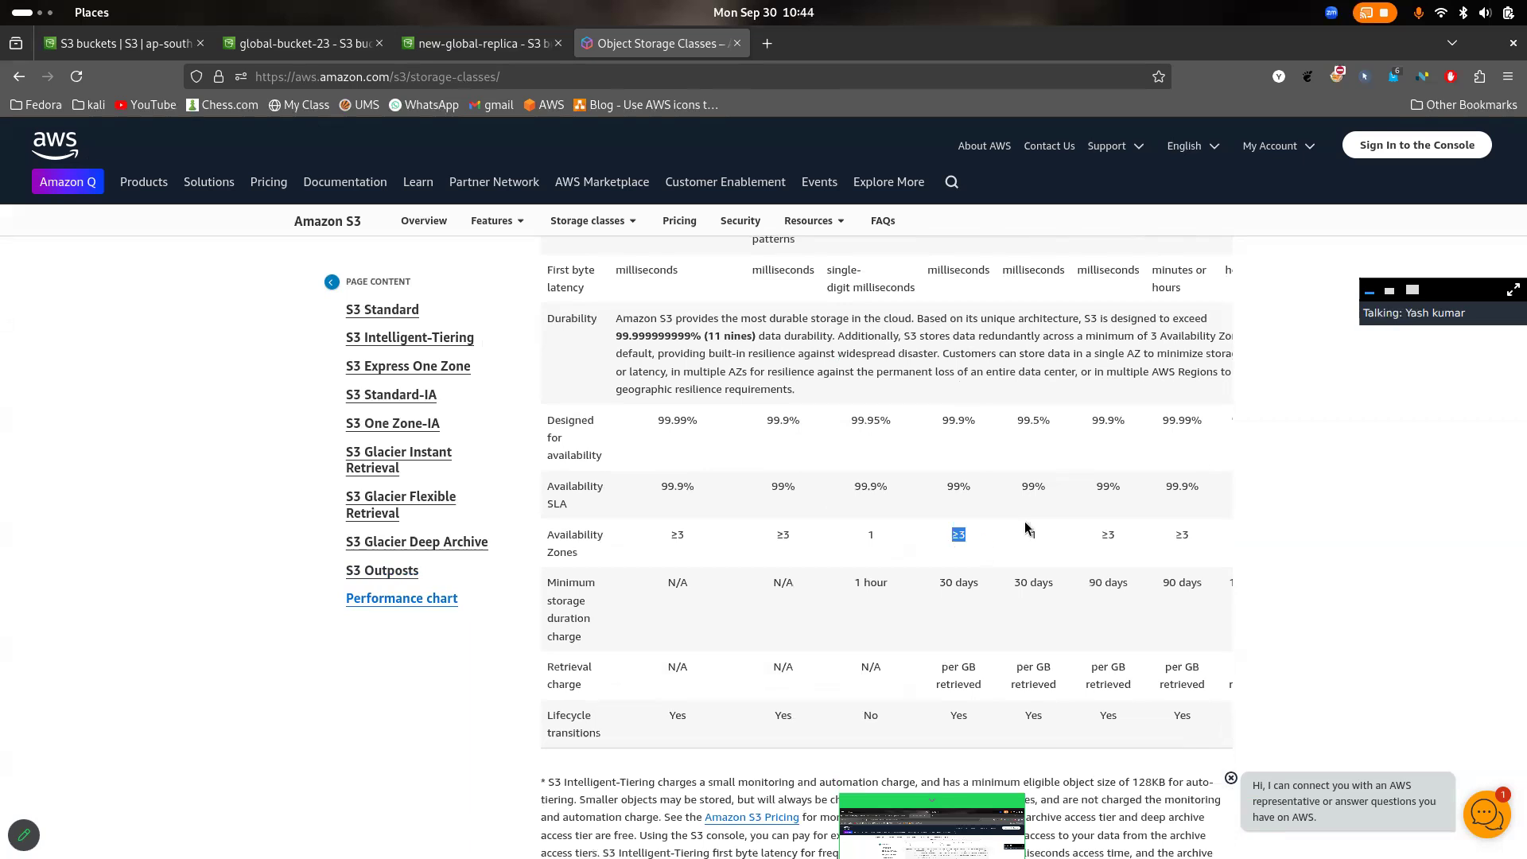
{"action": "scroll", "coordinate": [1071, 464], "scroll_direction": "up", "scroll_amount": 7}
{"action": "scroll", "coordinate": [1084, 447], "scroll_direction": "down", "scroll_amount": 3}
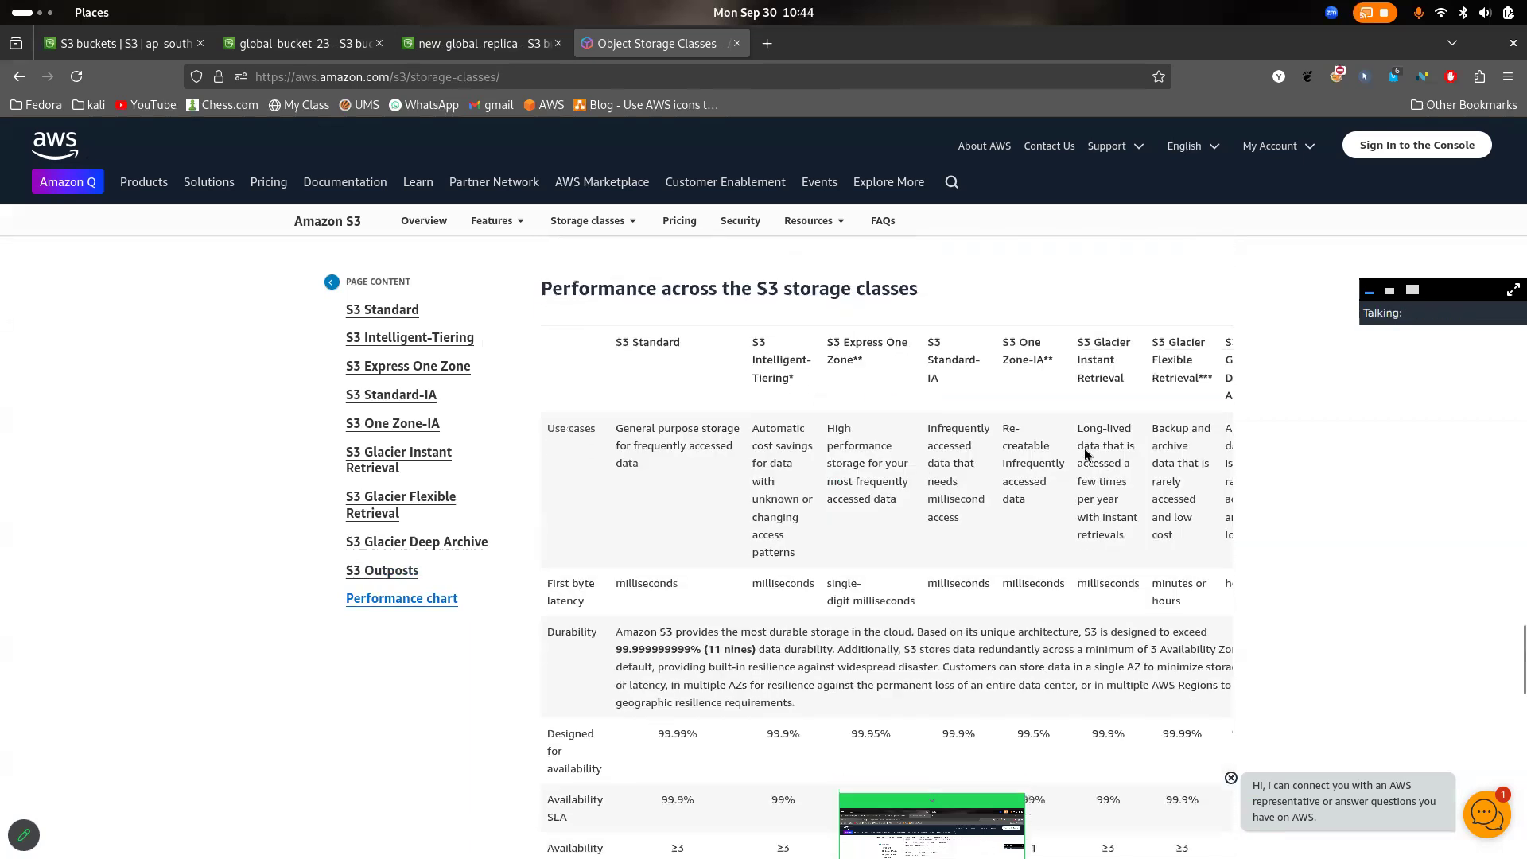
{"action": "scroll", "coordinate": [1085, 455], "scroll_direction": "down", "scroll_amount": 2}
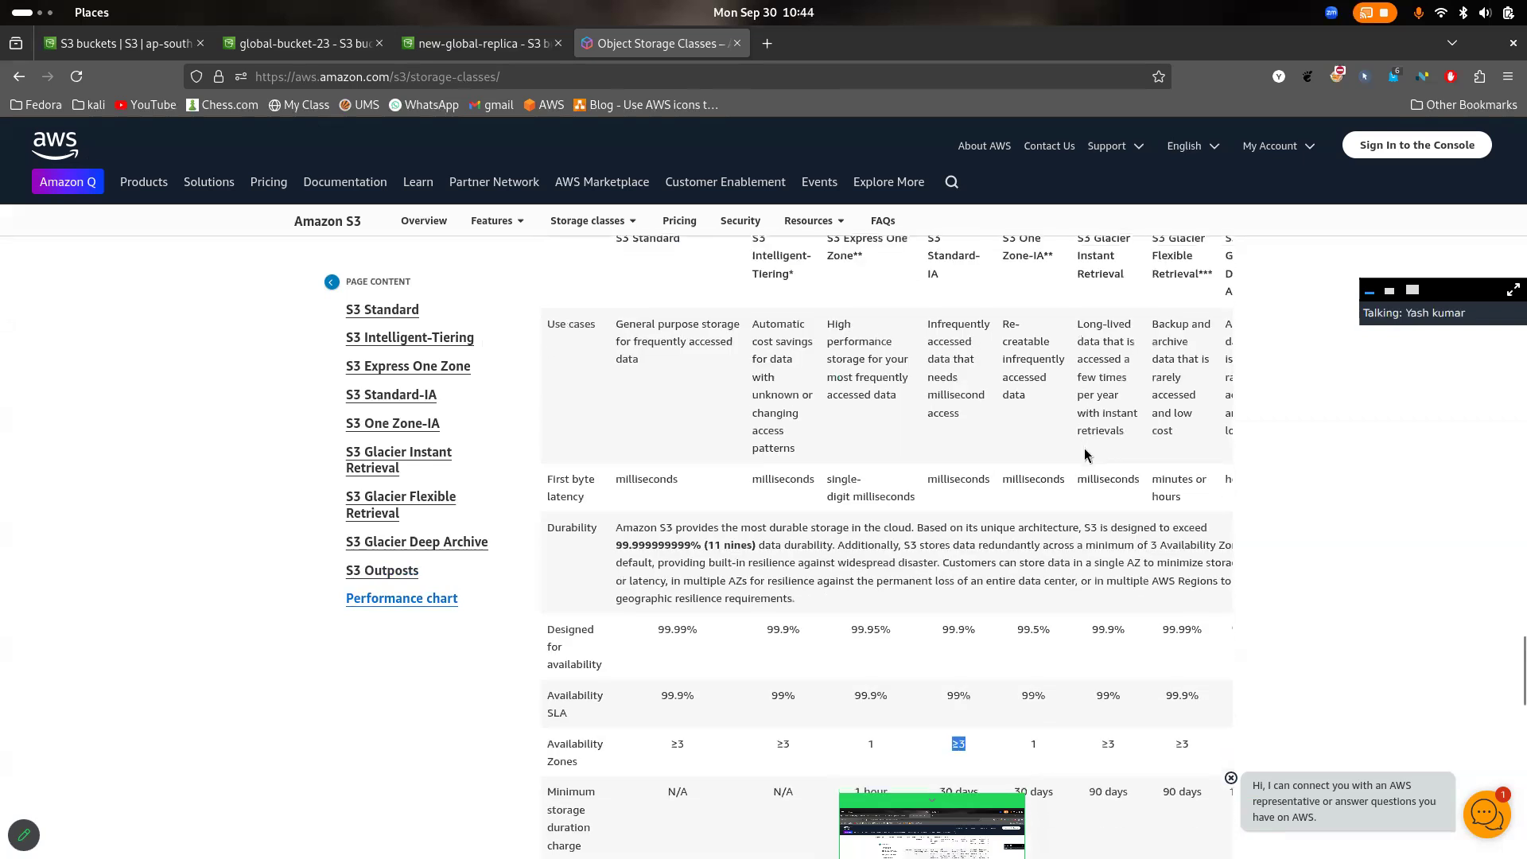
{"action": "scroll", "coordinate": [1139, 493], "scroll_direction": "down", "scroll_amount": 3}
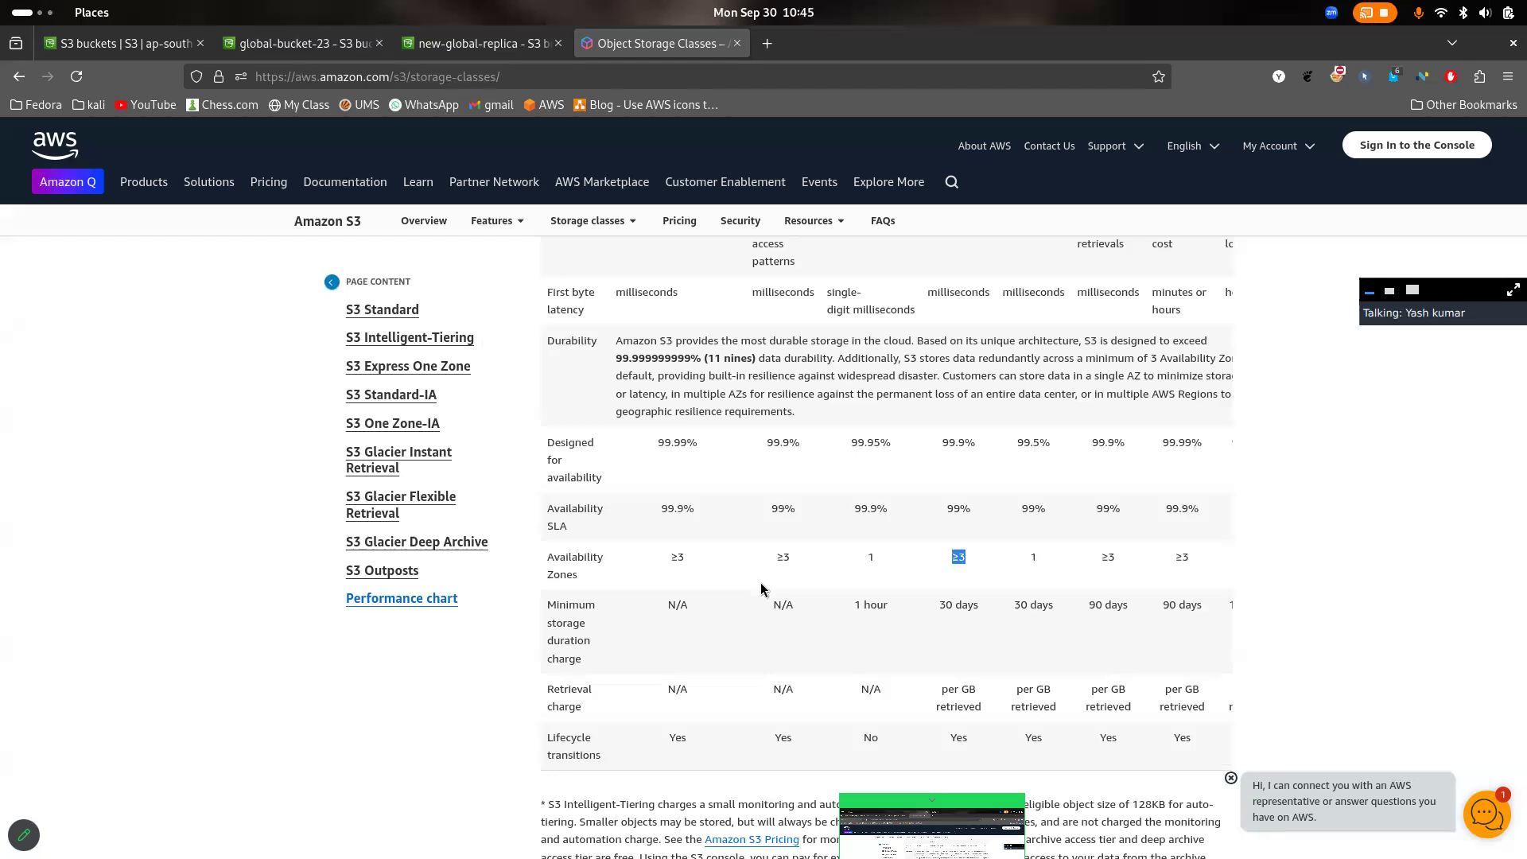
- Examine the minimum storage duration charge across the storage classes, highlighting the S3 Express One Zone heading and its duration value
{"action": "scroll", "coordinate": [813, 575], "scroll_direction": "up", "scroll_amount": 5}
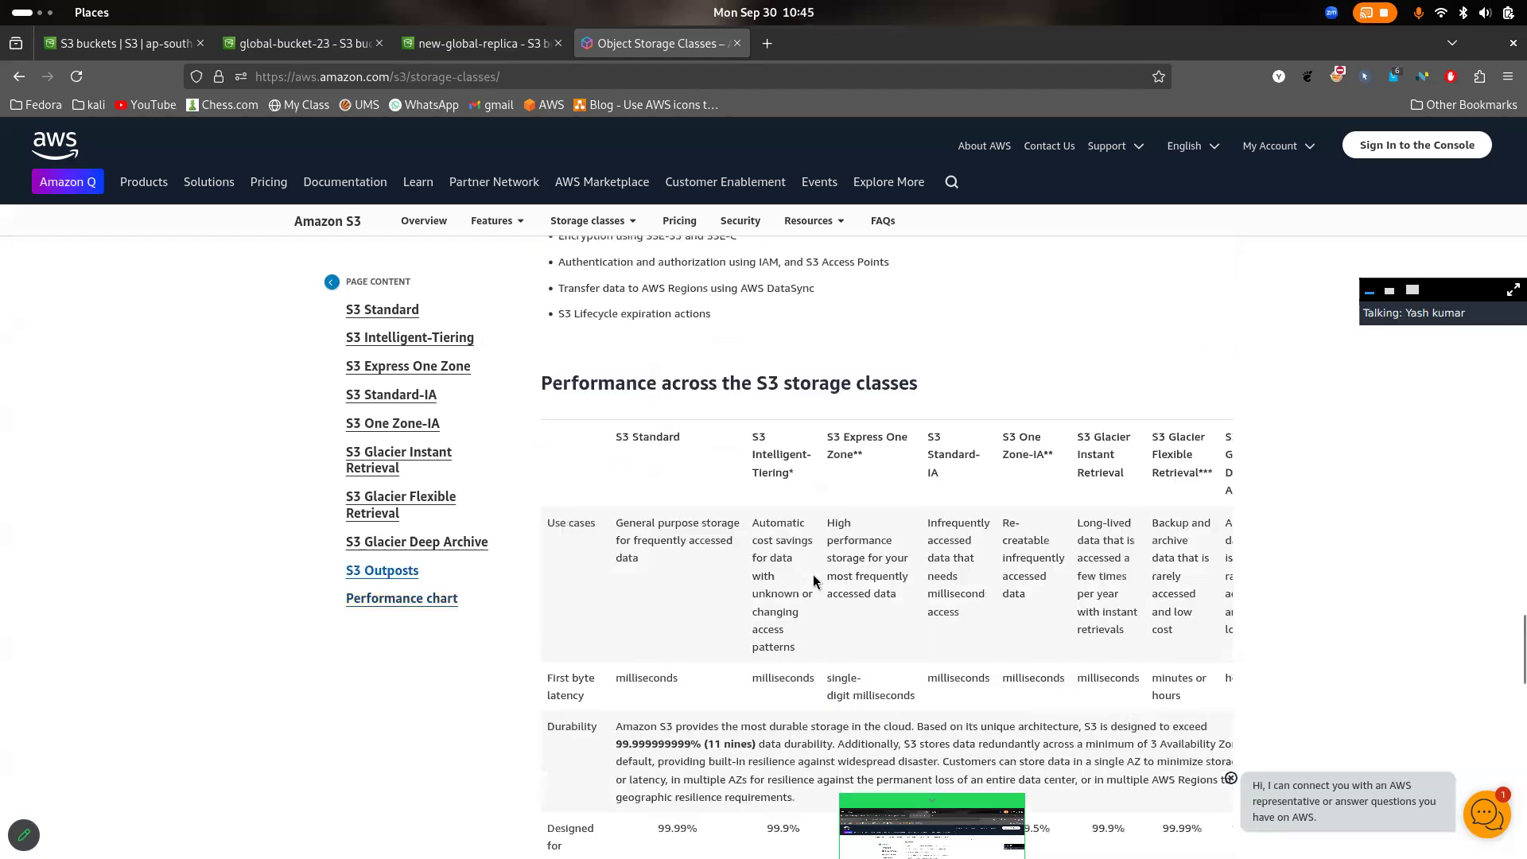
{"action": "scroll", "coordinate": [813, 579], "scroll_direction": "down", "scroll_amount": 1}
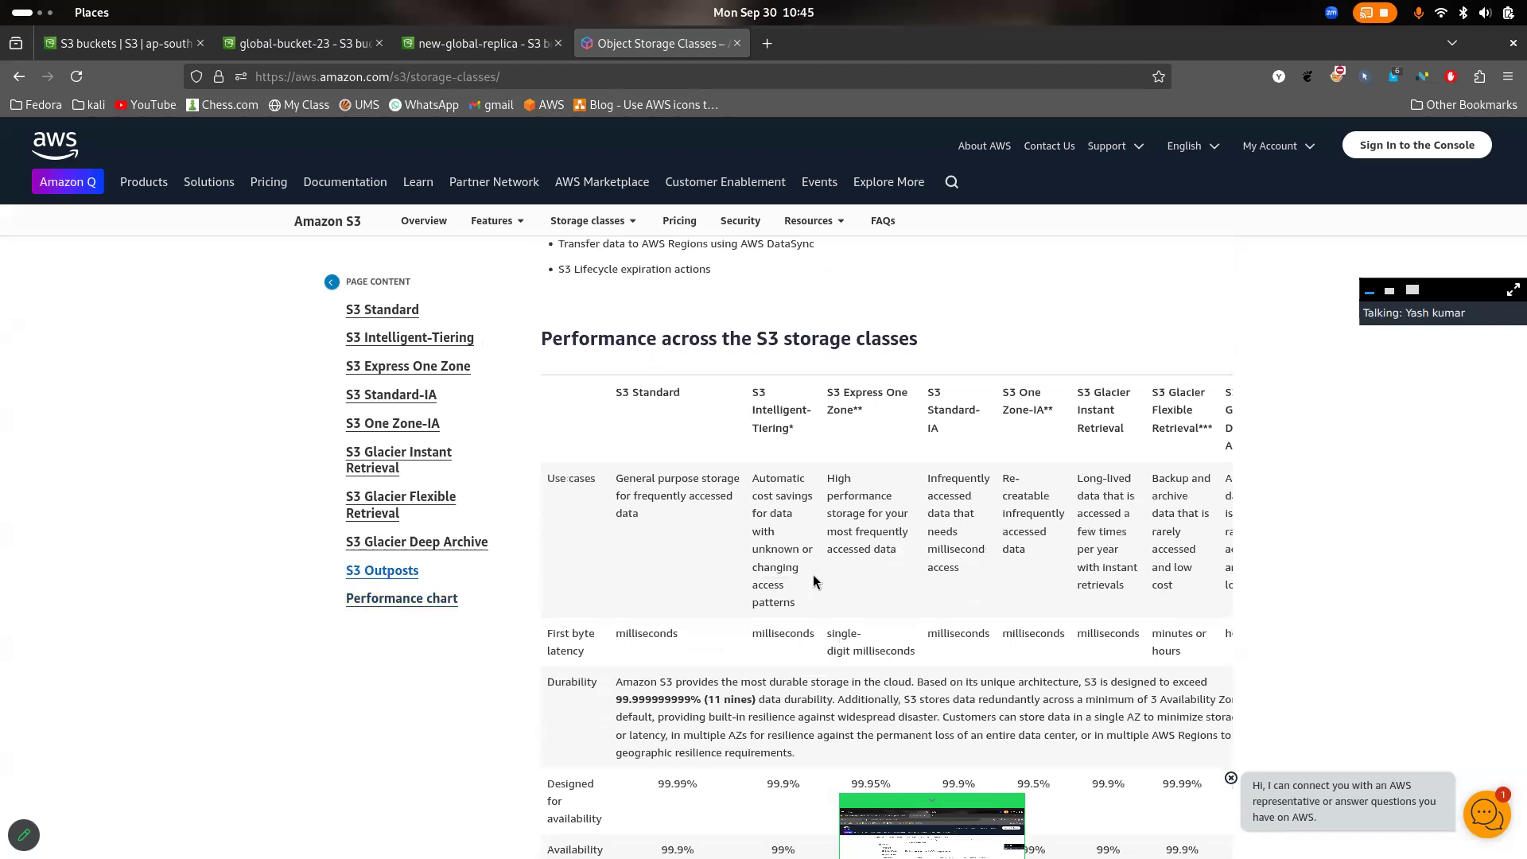
{"action": "scroll", "coordinate": [813, 574], "scroll_direction": "down", "scroll_amount": 4}
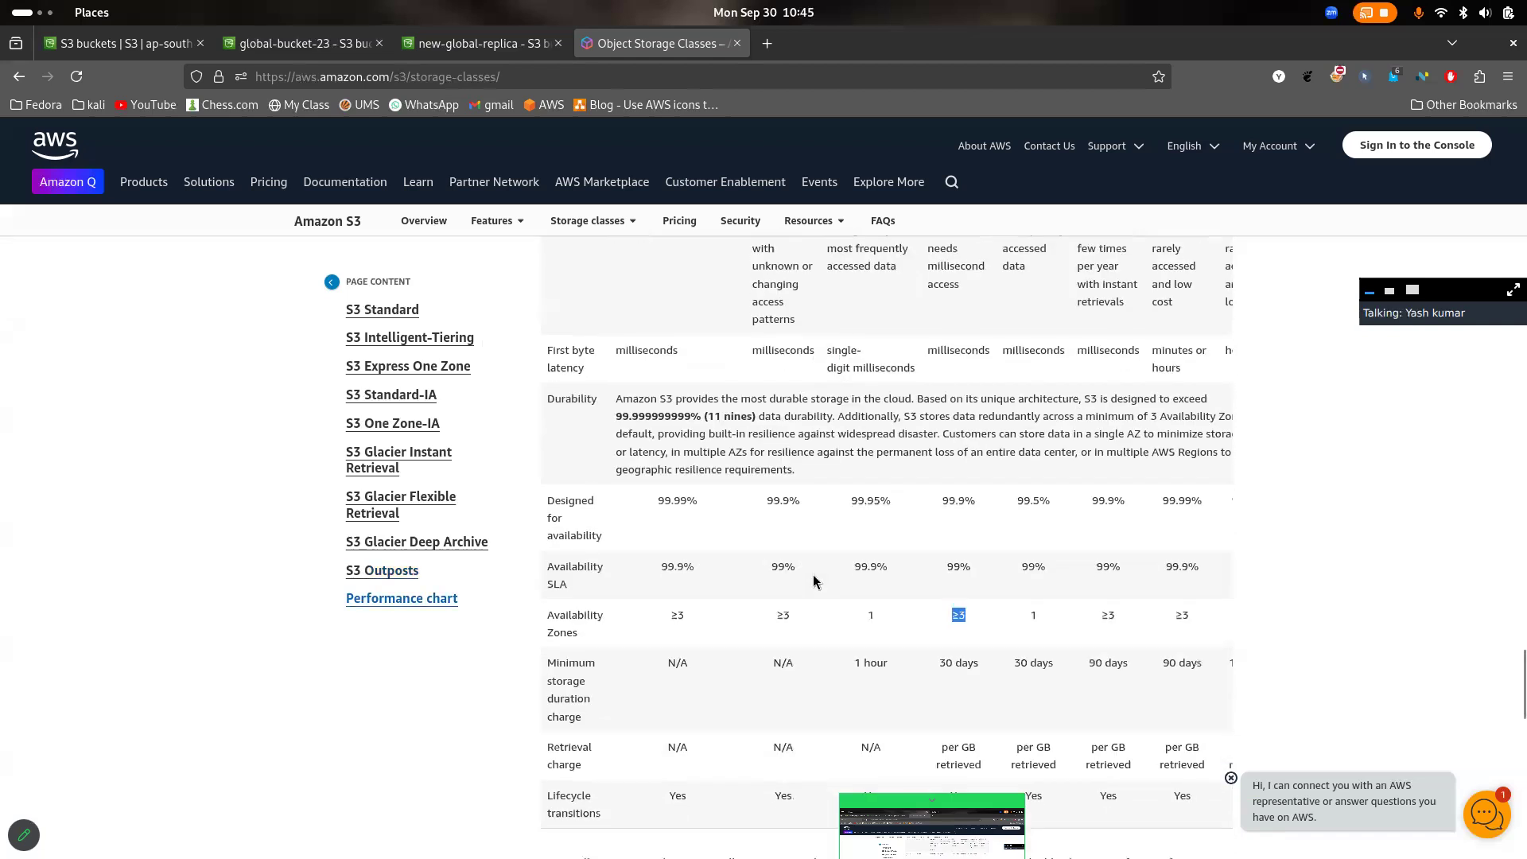
{"action": "scroll", "coordinate": [798, 489], "scroll_direction": "up", "scroll_amount": 12}
{"action": "scroll", "coordinate": [799, 489], "scroll_direction": "down", "scroll_amount": 9}
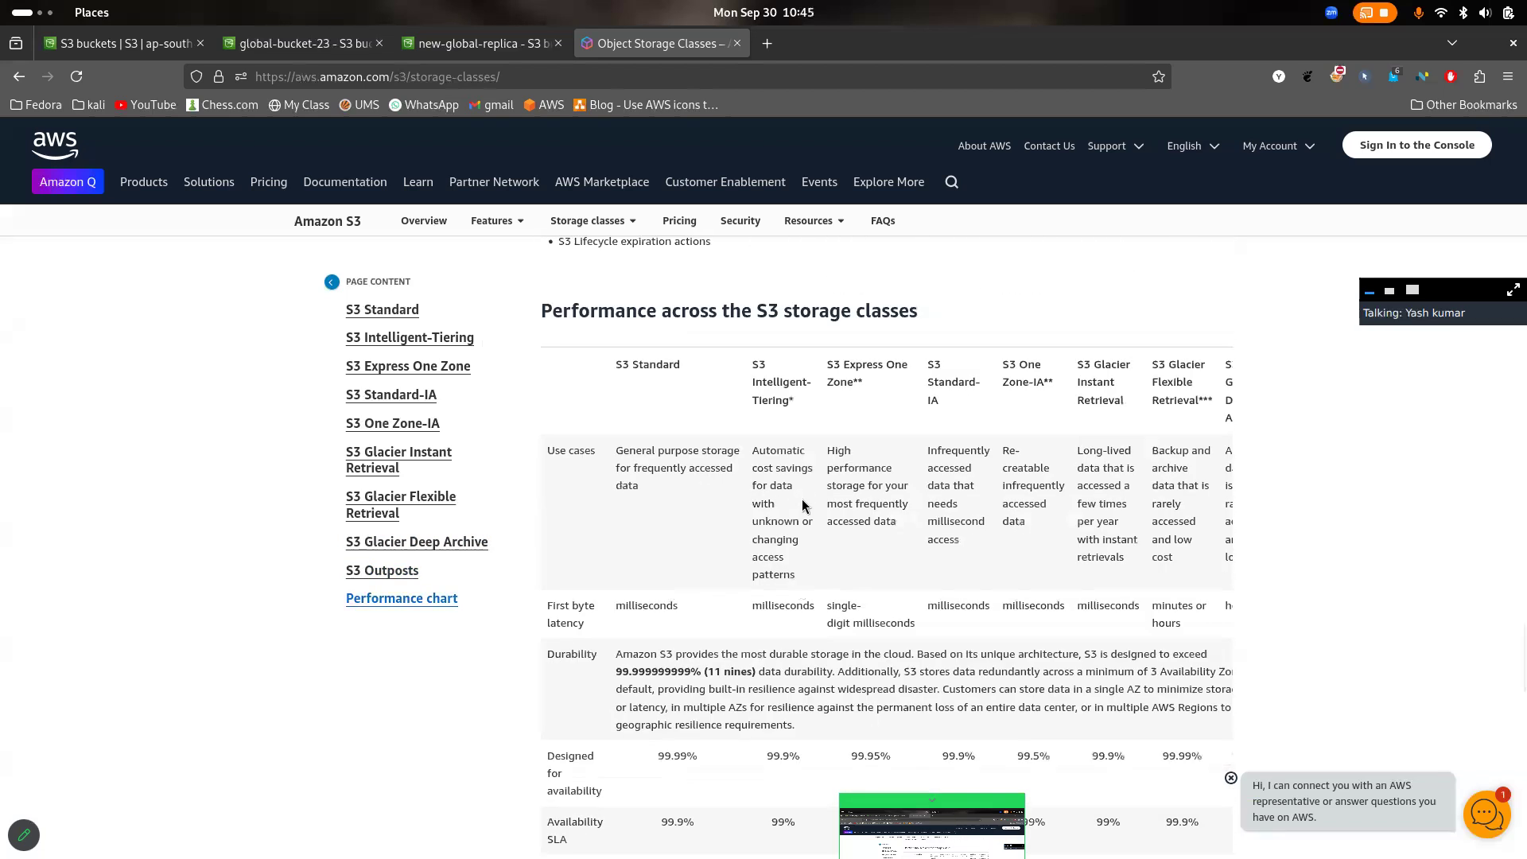
{"action": "scroll", "coordinate": [803, 497], "scroll_direction": "down", "scroll_amount": 8}
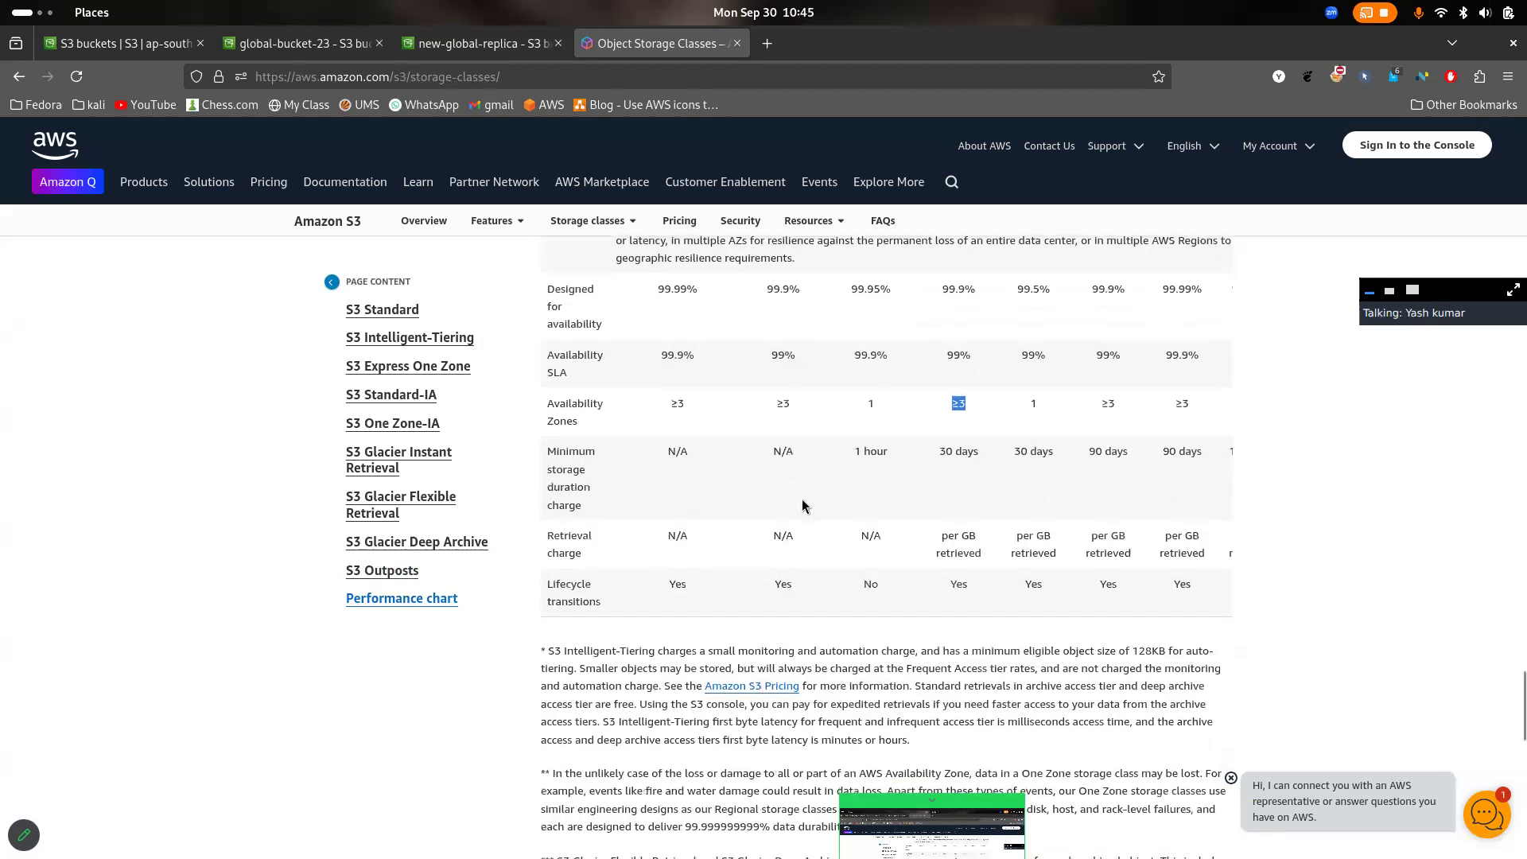
{"action": "scroll", "coordinate": [906, 487], "scroll_direction": "up", "scroll_amount": 7}
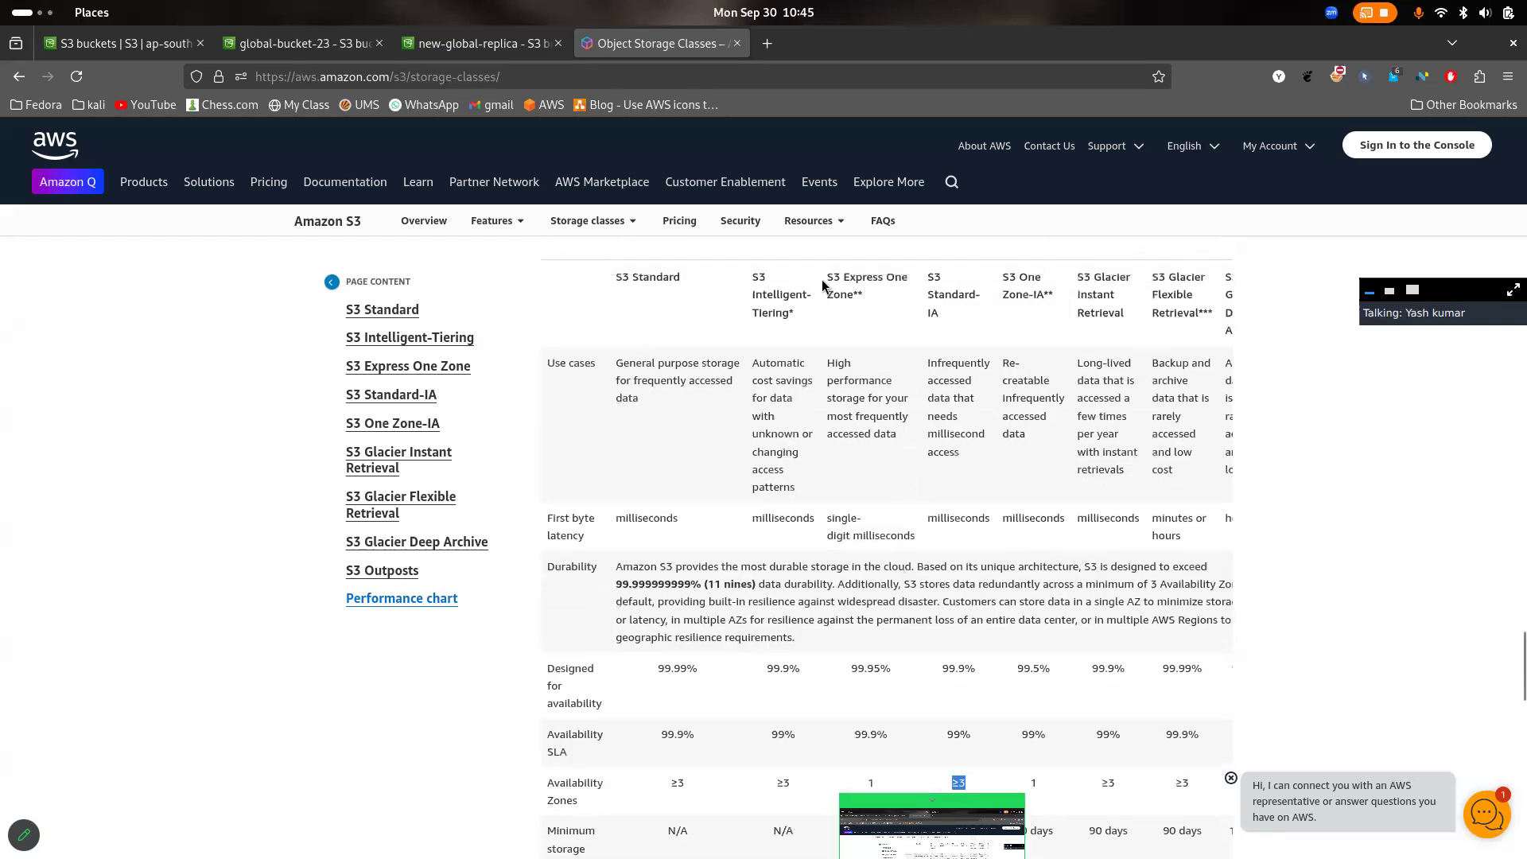
{"action": "left_click_drag", "start_coordinate": [823, 284], "coordinate": [844, 291]}
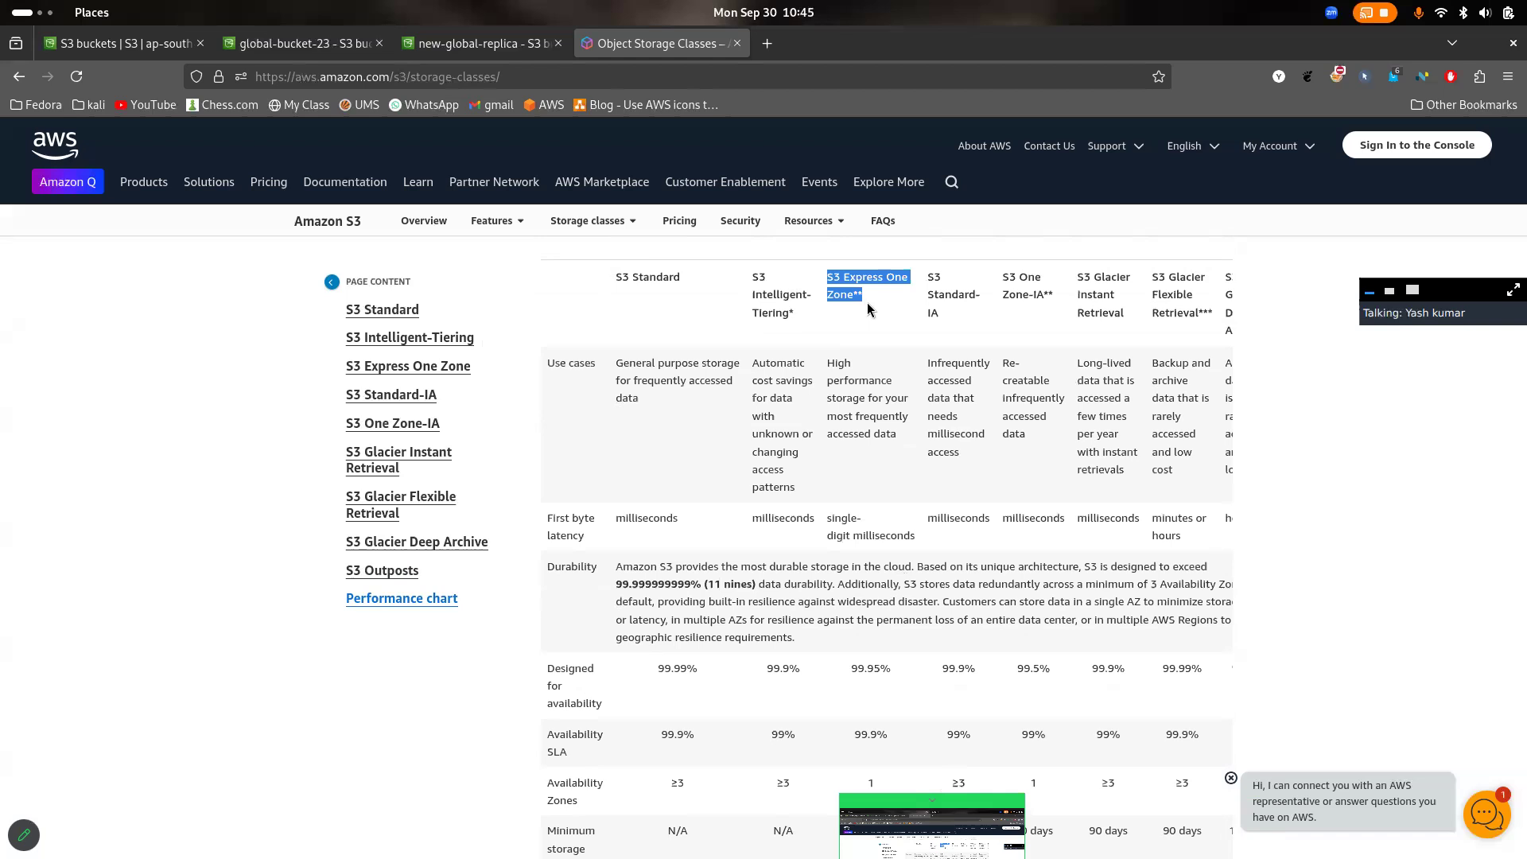
{"action": "scroll", "coordinate": [868, 309], "scroll_direction": "down", "scroll_amount": 4}
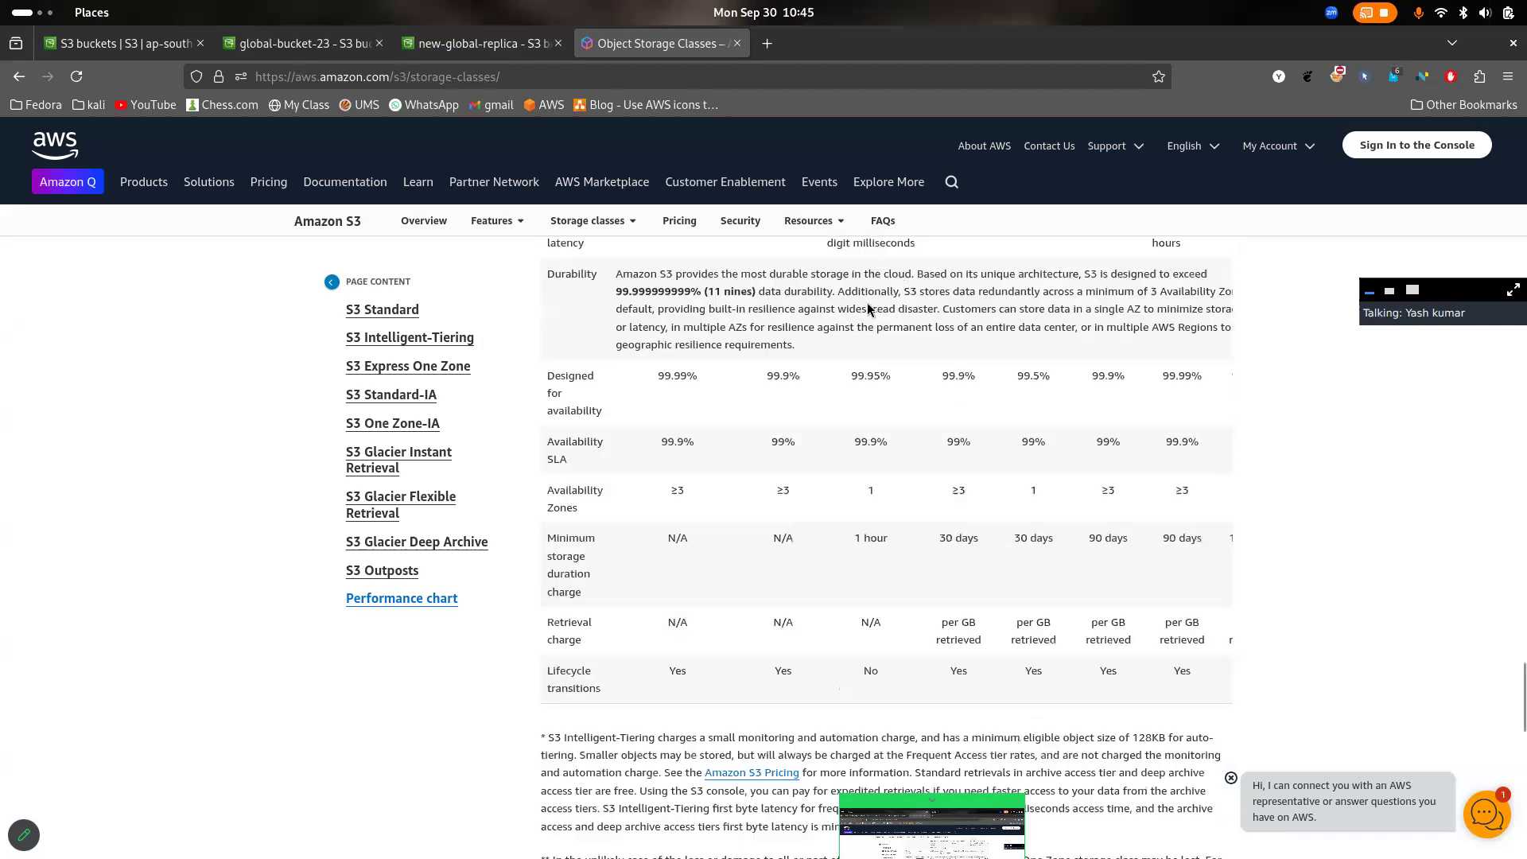
{"action": "left_click_drag", "start_coordinate": [894, 540], "coordinate": [852, 541]}
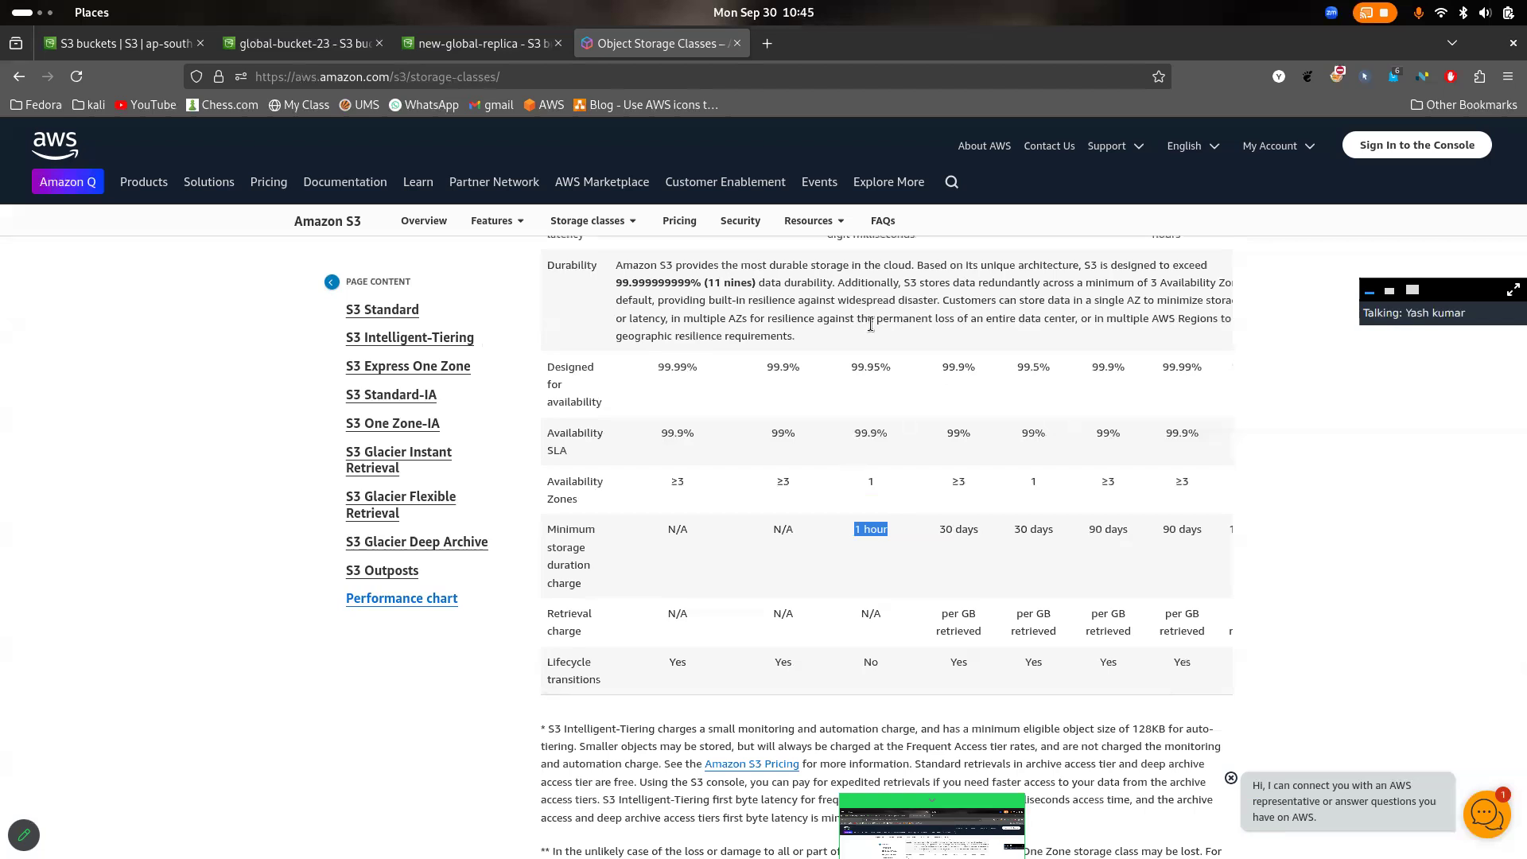
- Switch to the S3 console, go to the Amazon S3 home page and view the Storage Lens dashboards page
{"action": "left_click", "coordinate": [477, 43]}
{"action": "left_click", "coordinate": [119, 44]}
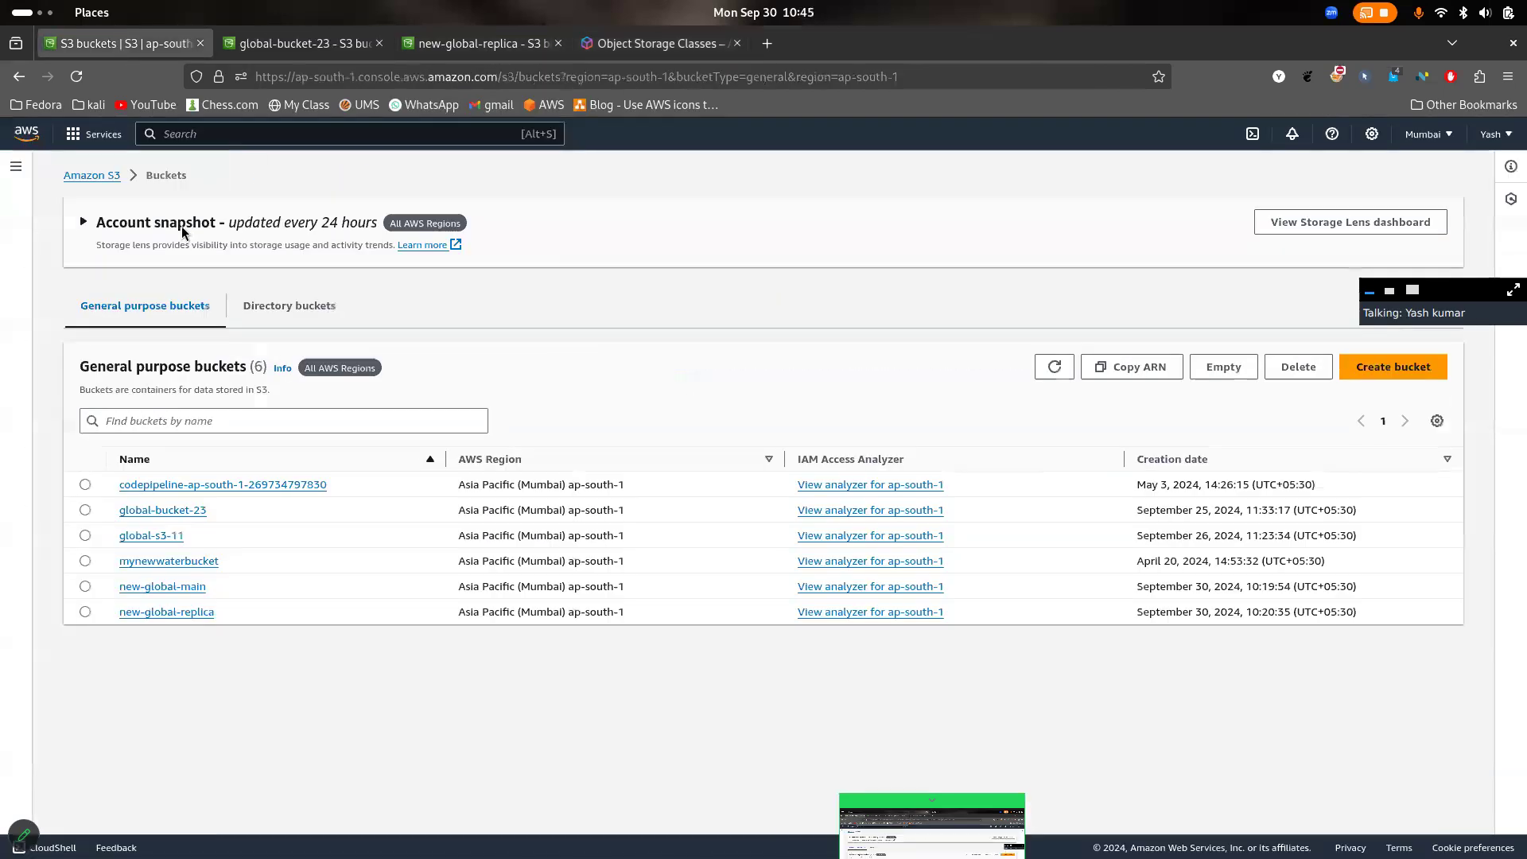
{"action": "left_click", "coordinate": [89, 175]}
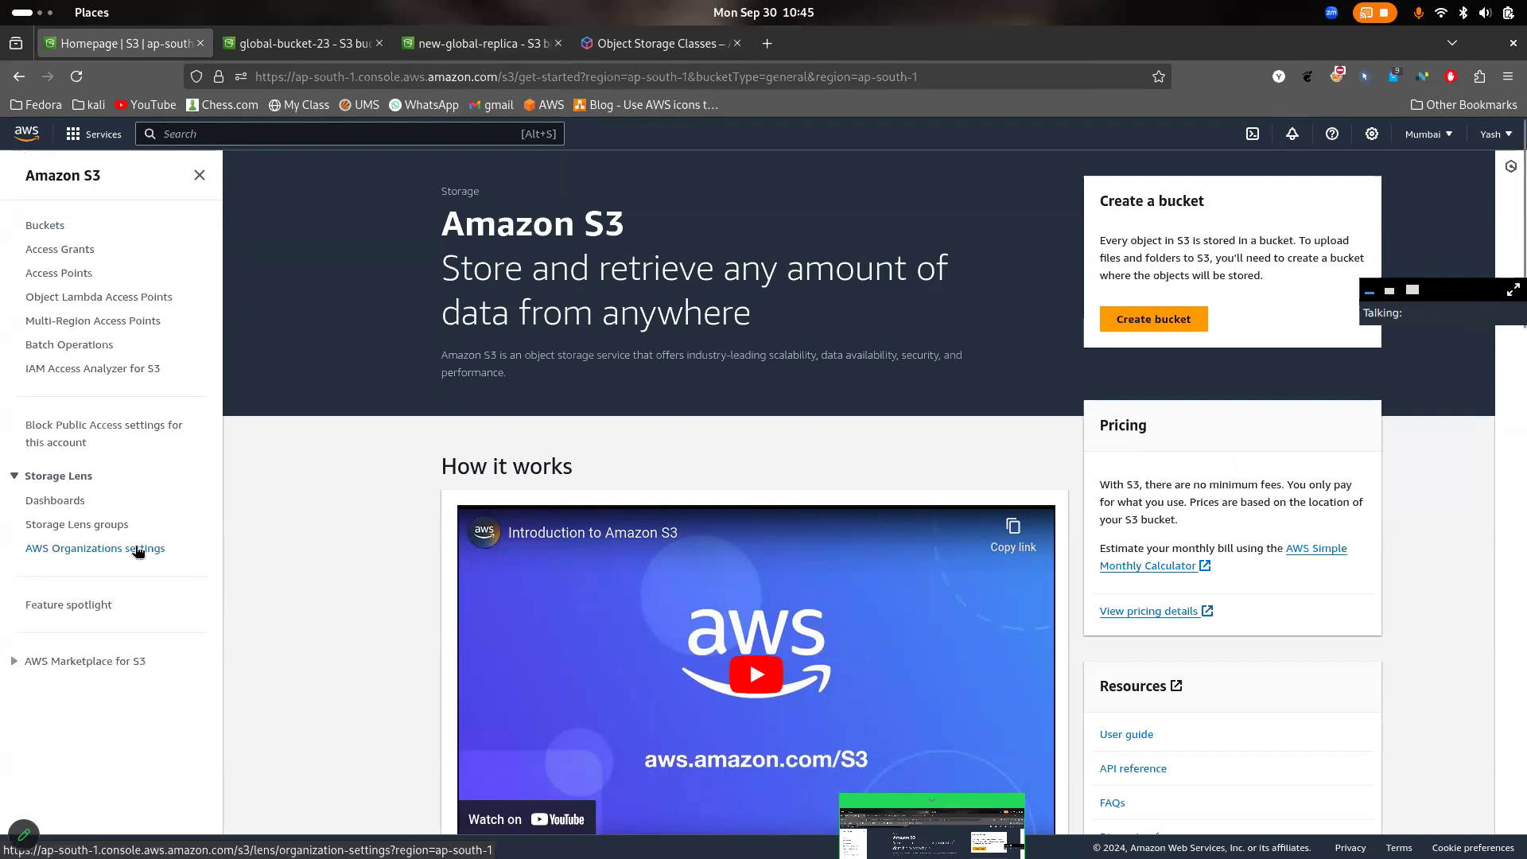
{"action": "left_click", "coordinate": [73, 501]}
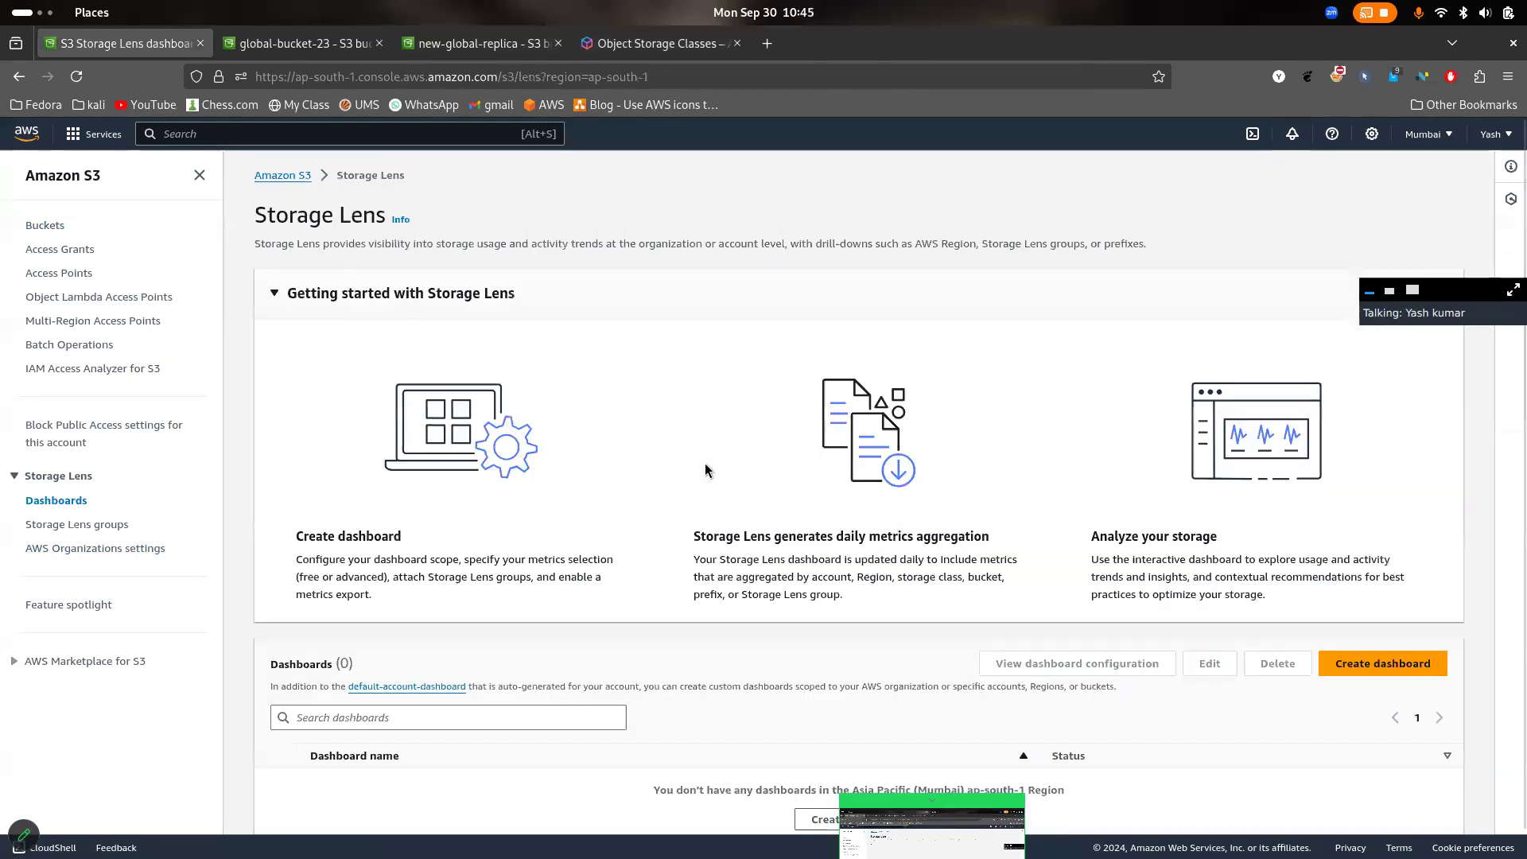
{"action": "scroll", "coordinate": [708, 475], "scroll_direction": "down", "scroll_amount": 2}
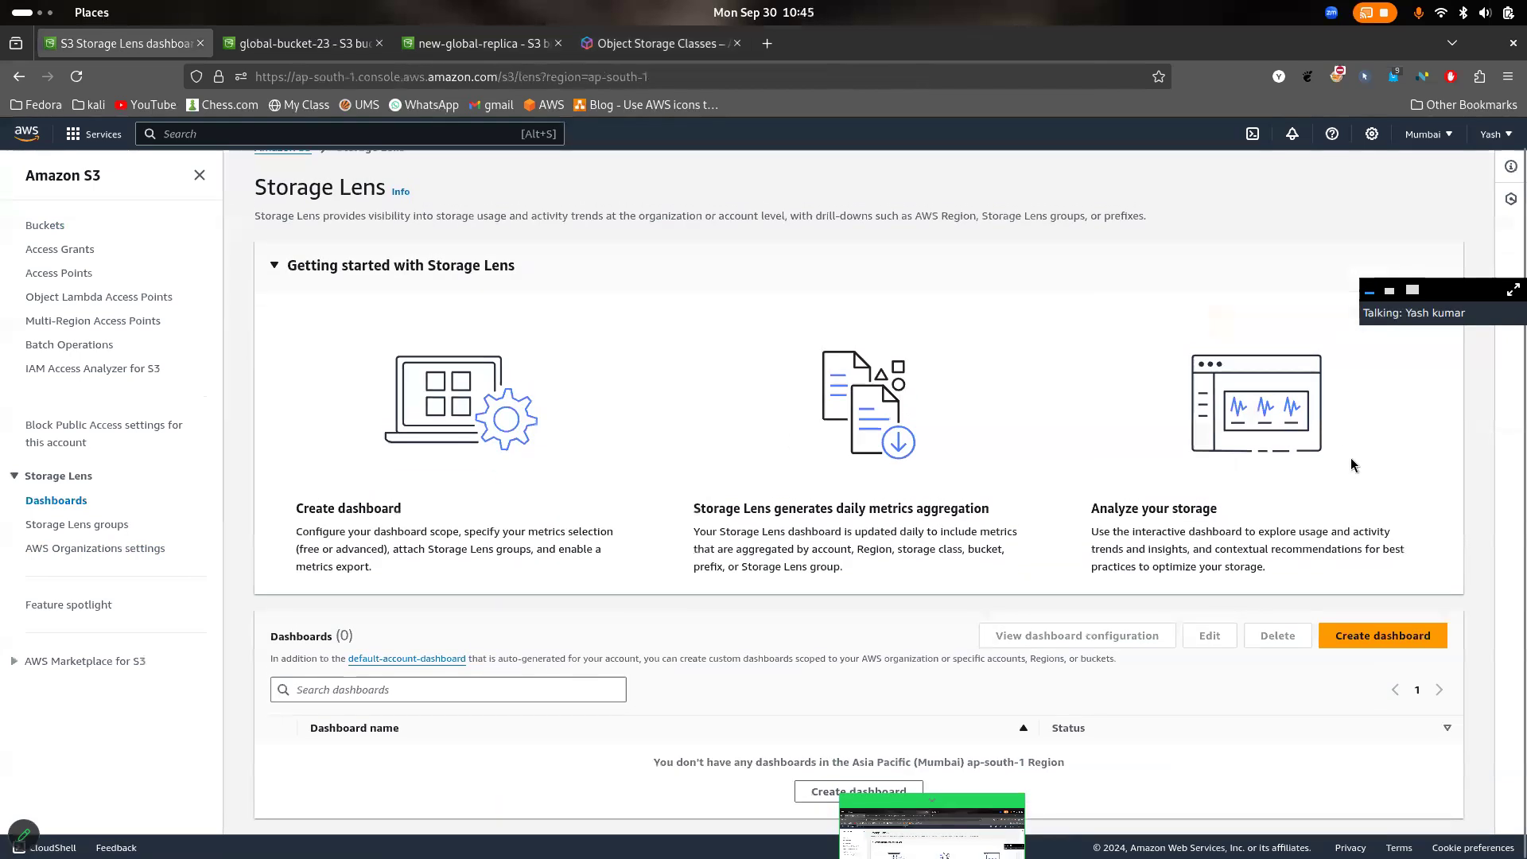
- Return to the Object Storage Classes page and examine S3 Standard-IA's Availability Zones, minimum storage duration and retrieval charge, highlighting each value
{"action": "left_click", "coordinate": [660, 43]}
{"action": "scroll", "coordinate": [949, 563], "scroll_direction": "up", "scroll_amount": 8}
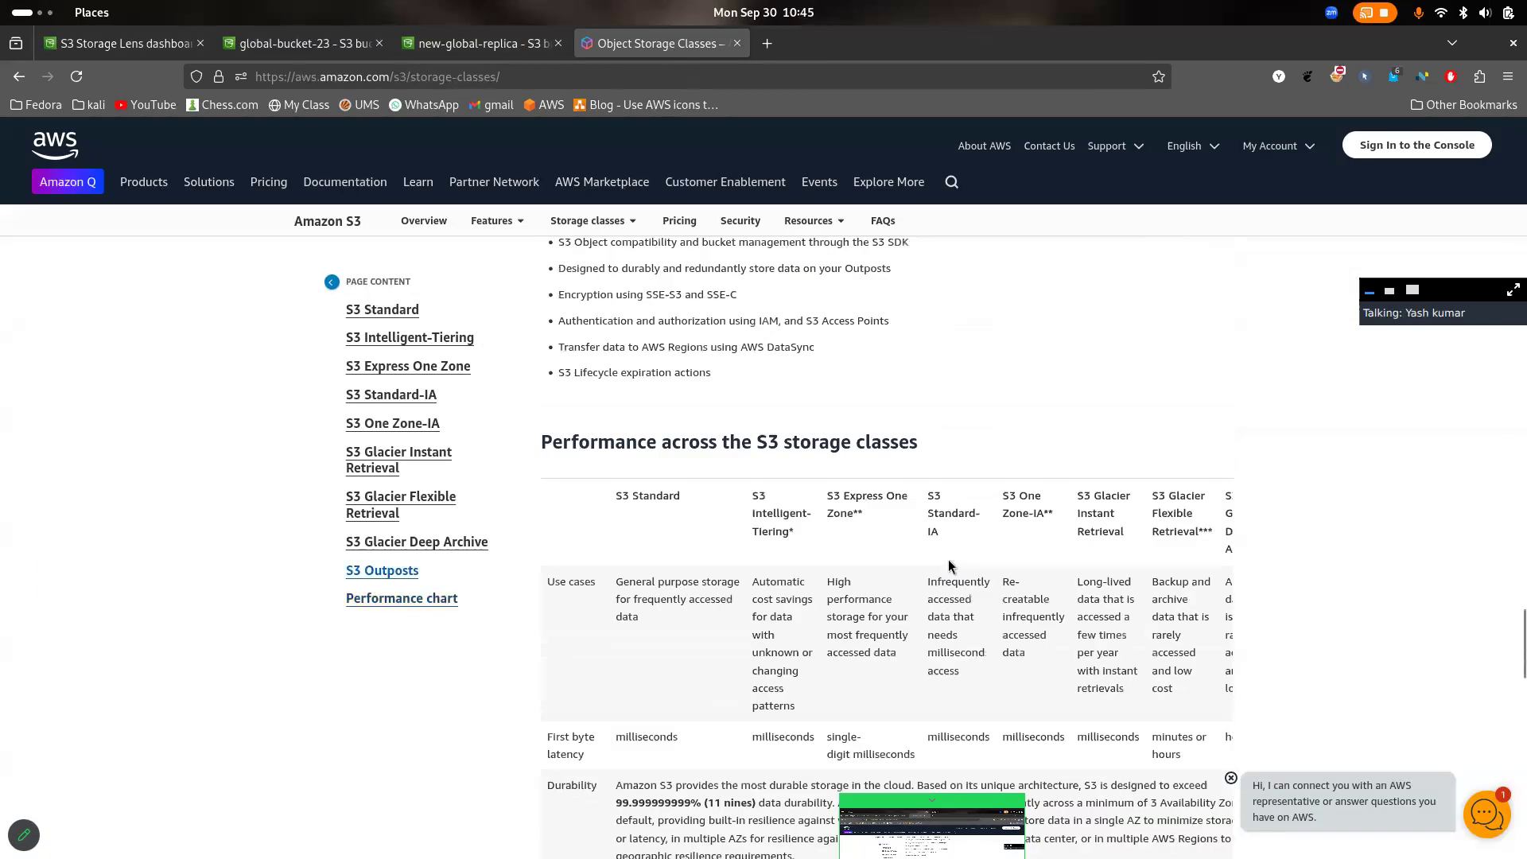
{"action": "scroll", "coordinate": [949, 563], "scroll_direction": "down", "scroll_amount": 3}
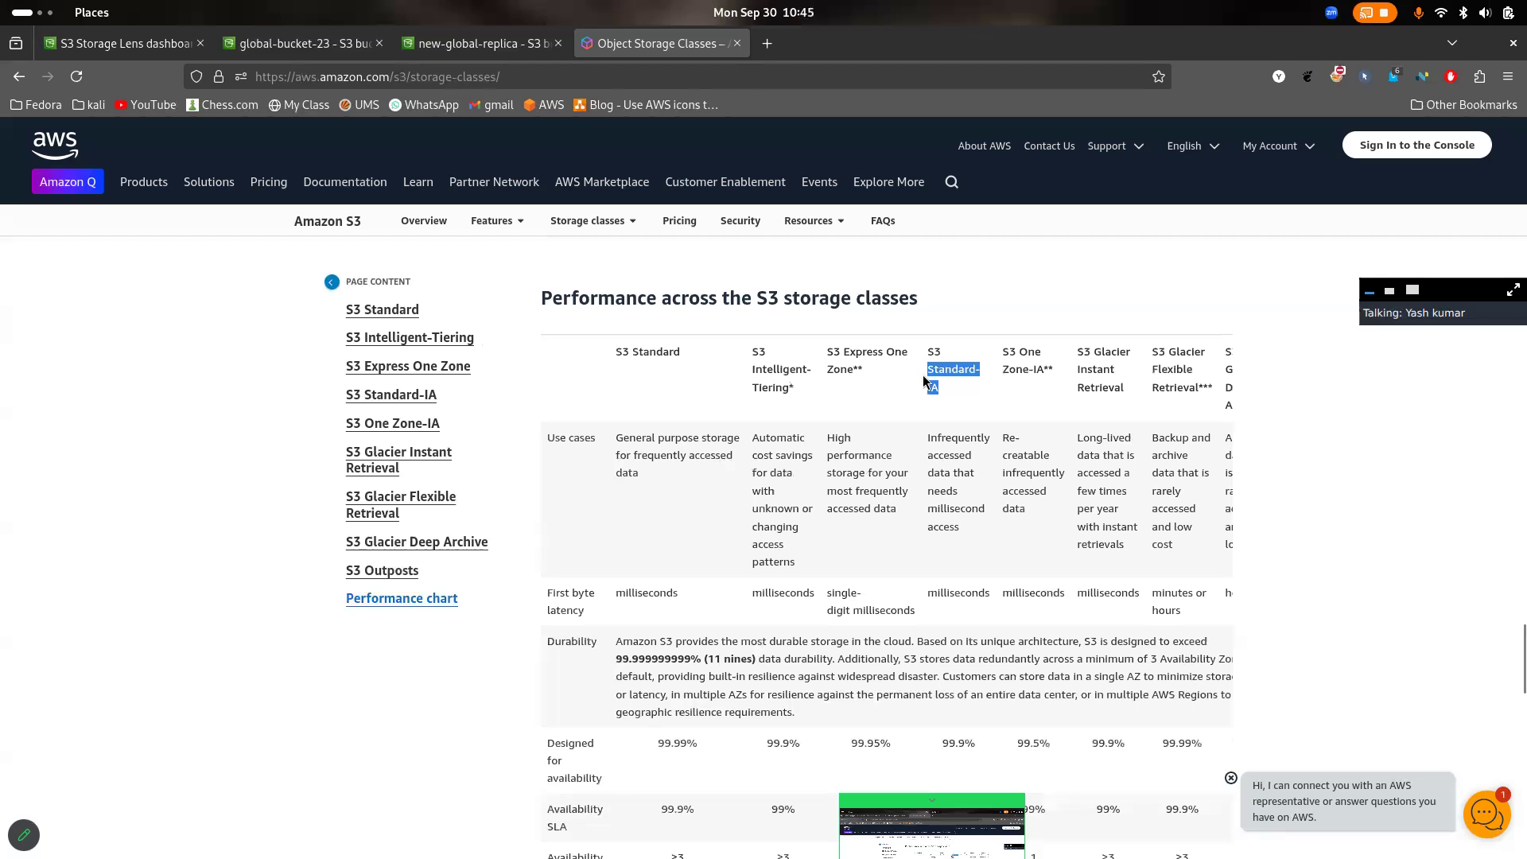
{"action": "scroll", "coordinate": [967, 440], "scroll_direction": "down", "scroll_amount": 5}
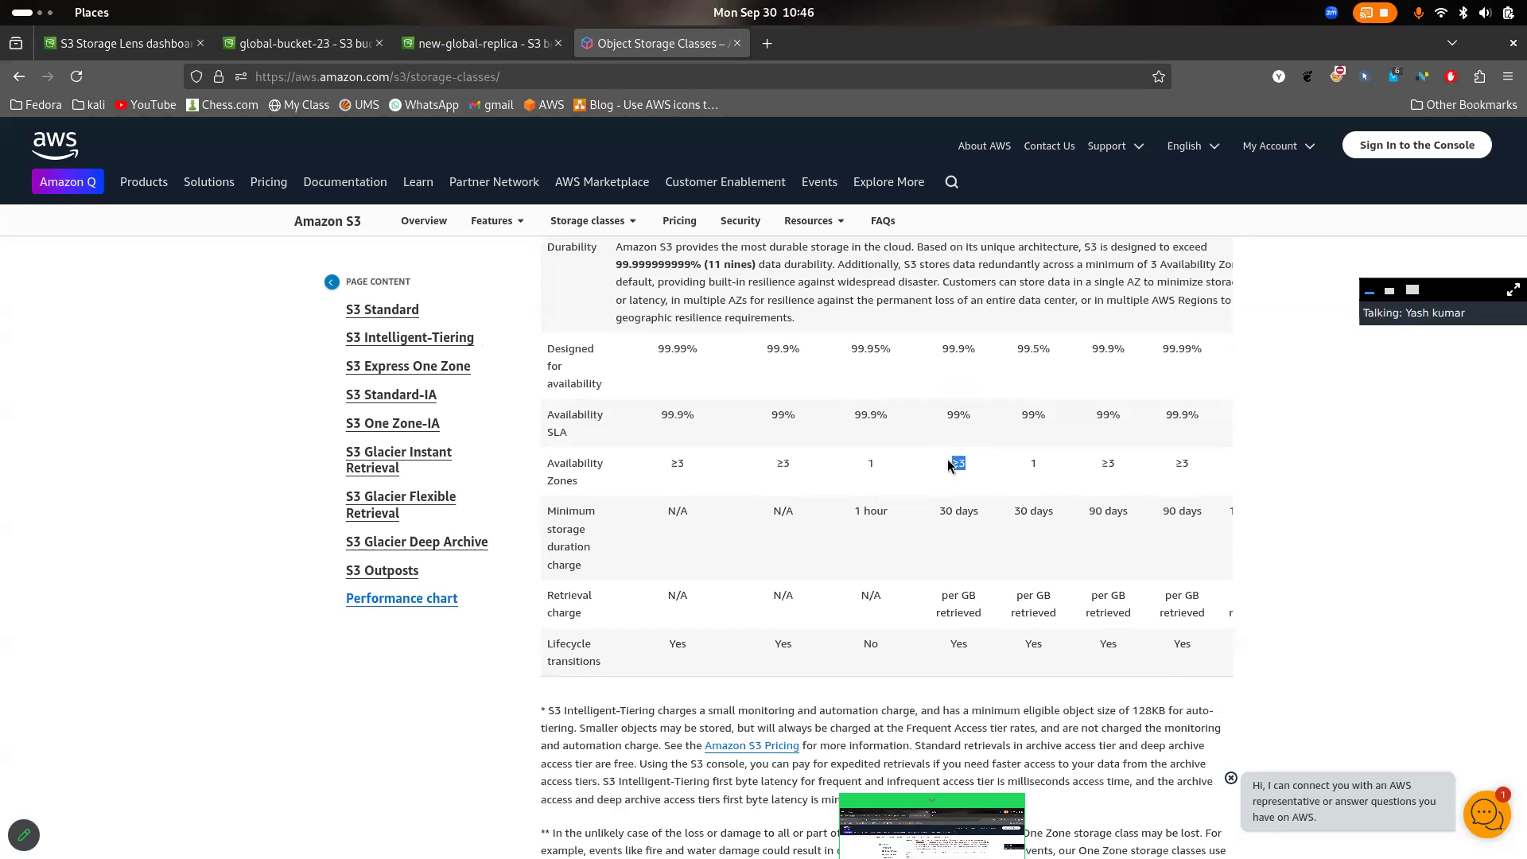
{"action": "left_click_drag", "start_coordinate": [984, 512], "coordinate": [947, 510]}
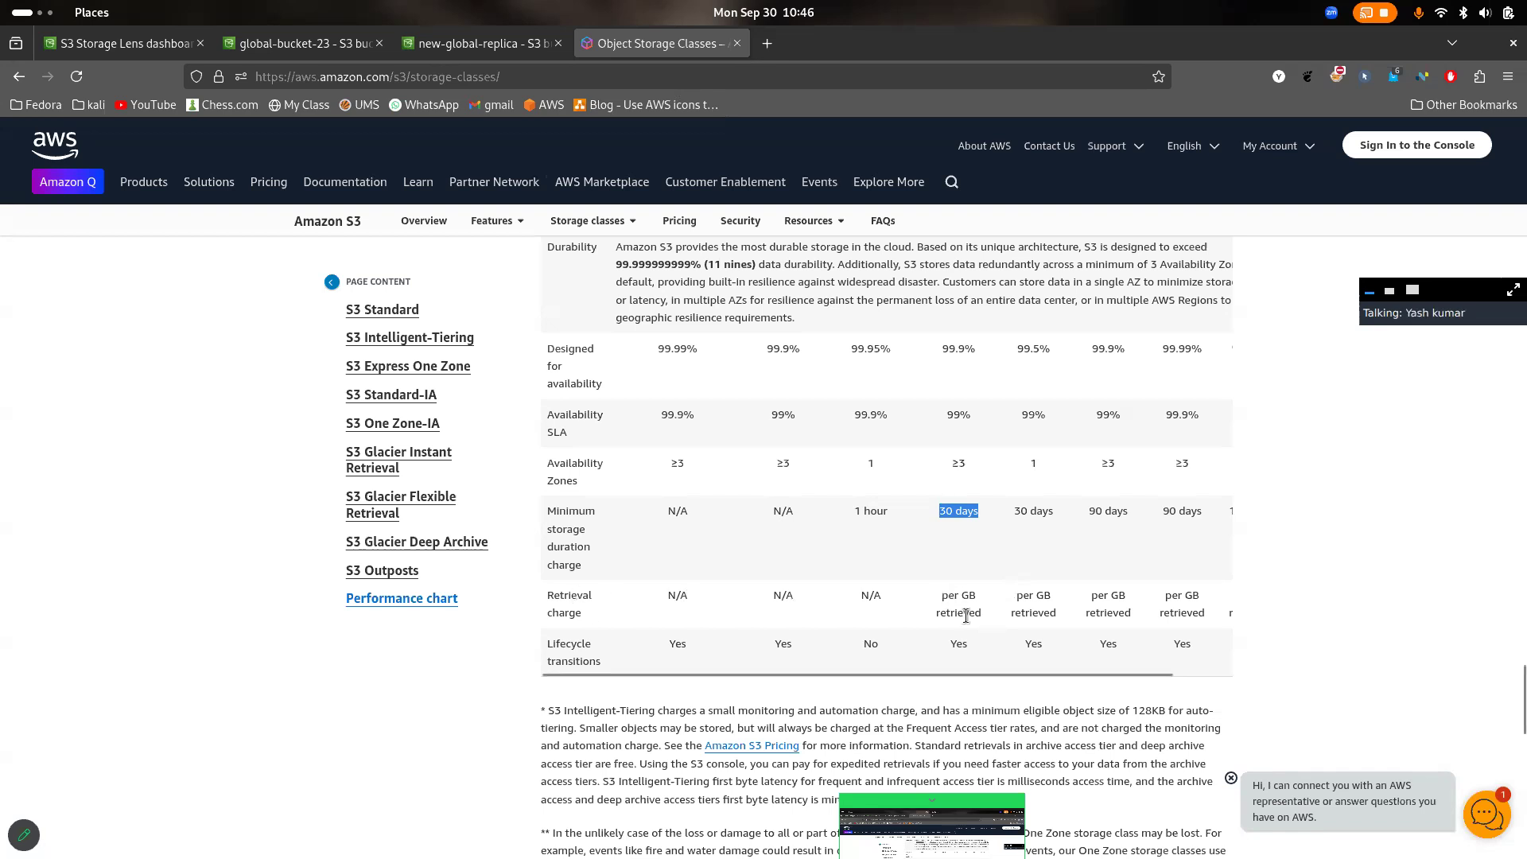
{"action": "left_click_drag", "start_coordinate": [977, 617], "coordinate": [935, 606]}
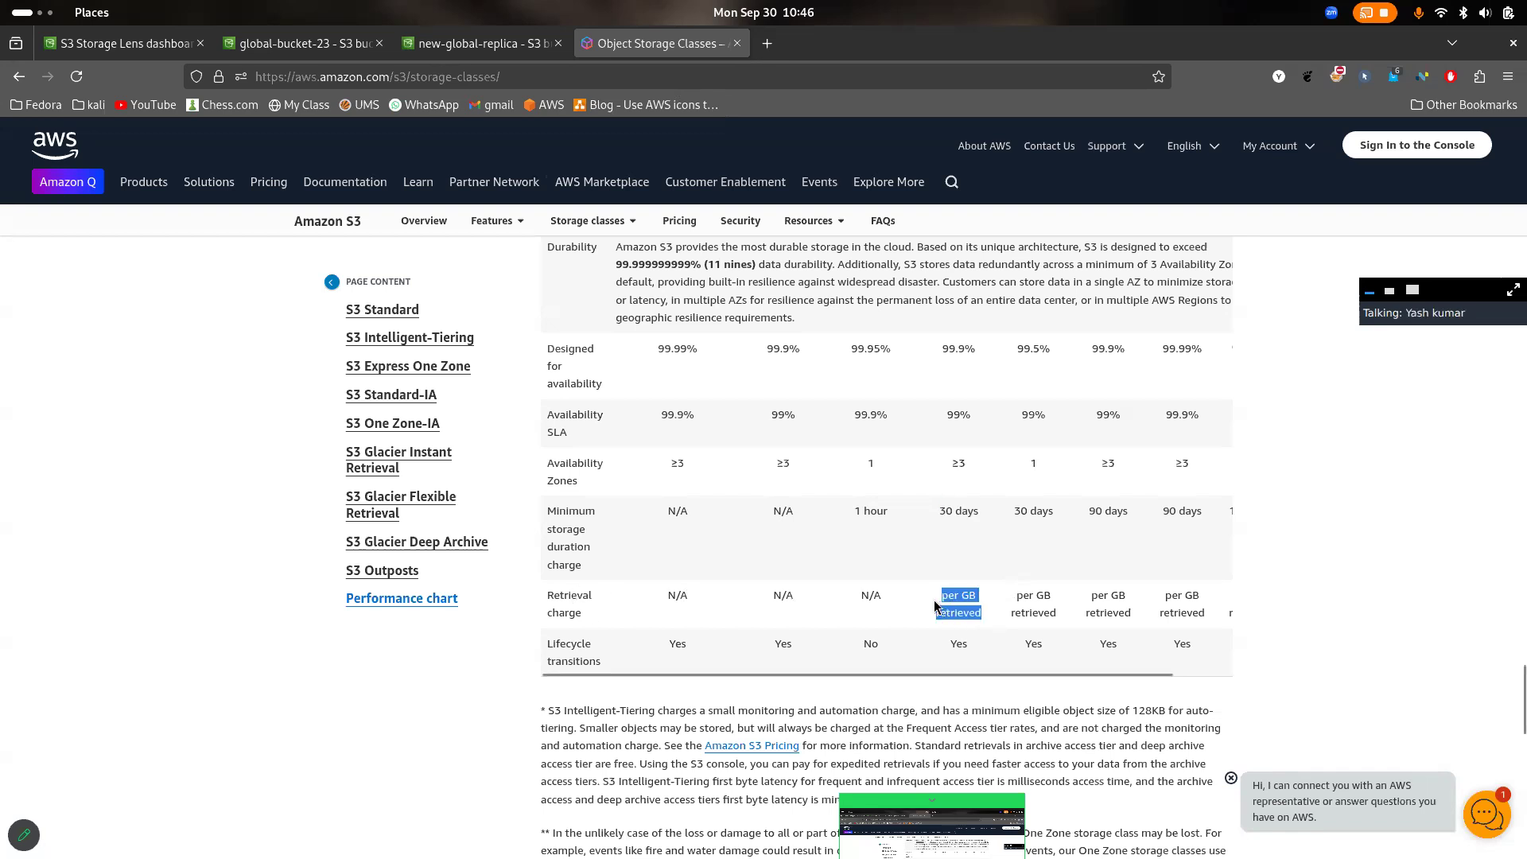
{"action": "left_click", "coordinate": [1017, 601]}
- Compare the retrieval charges of S3 Standard and S3 Standard-IA, highlighting their values, and view the chart's columns through S3 Glacier Deep Archive
{"action": "scroll", "coordinate": [1038, 555], "scroll_direction": "up", "scroll_amount": 4}
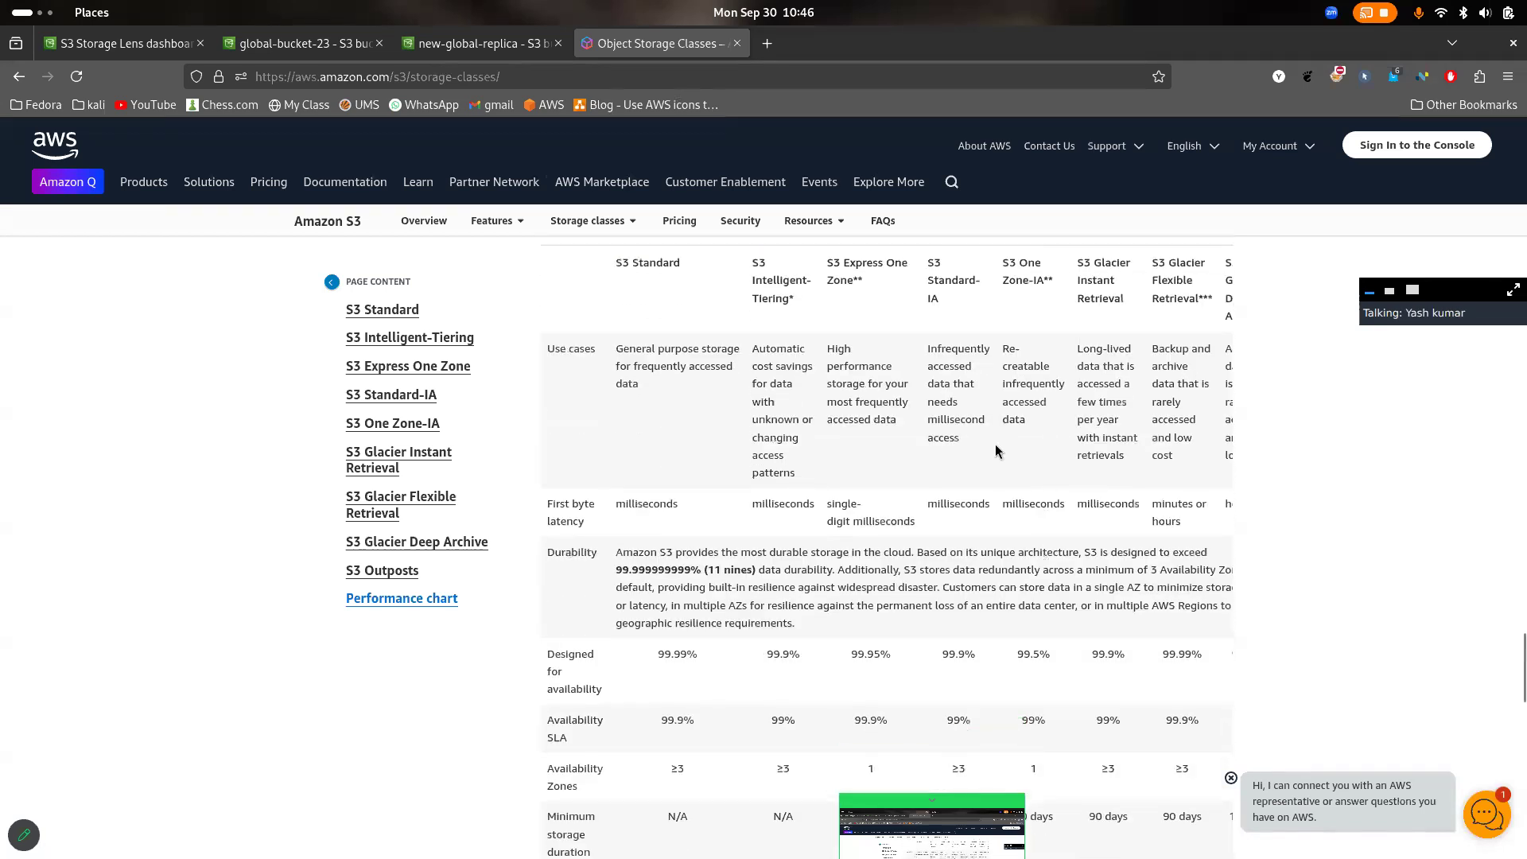
{"action": "scroll", "coordinate": [995, 451], "scroll_direction": "up", "scroll_amount": 4}
{"action": "scroll", "coordinate": [995, 451], "scroll_direction": "down", "scroll_amount": 8}
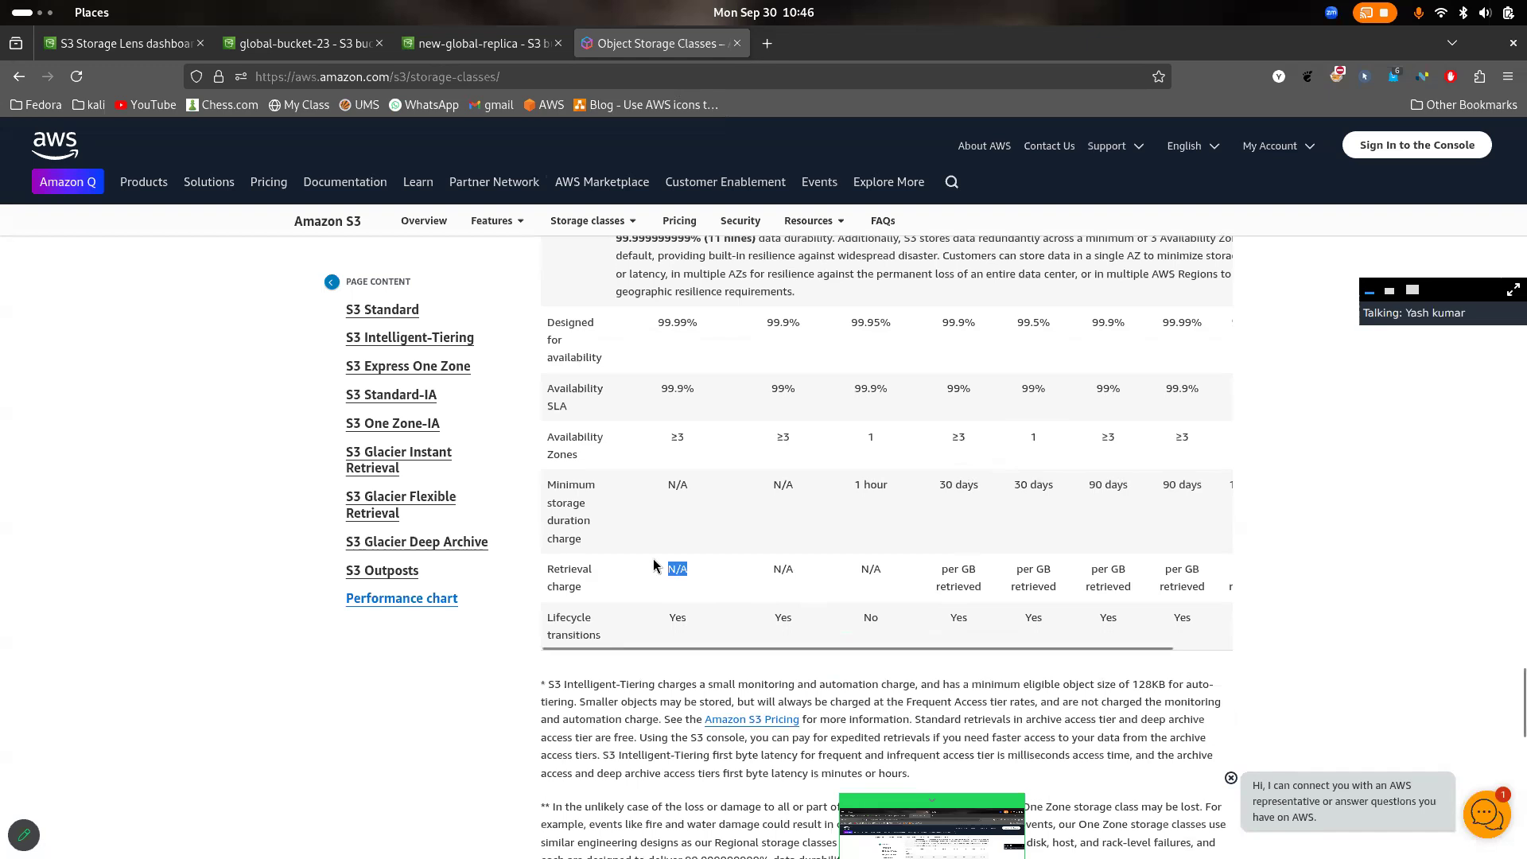
{"action": "left_click_drag", "start_coordinate": [983, 590], "coordinate": [948, 567]}
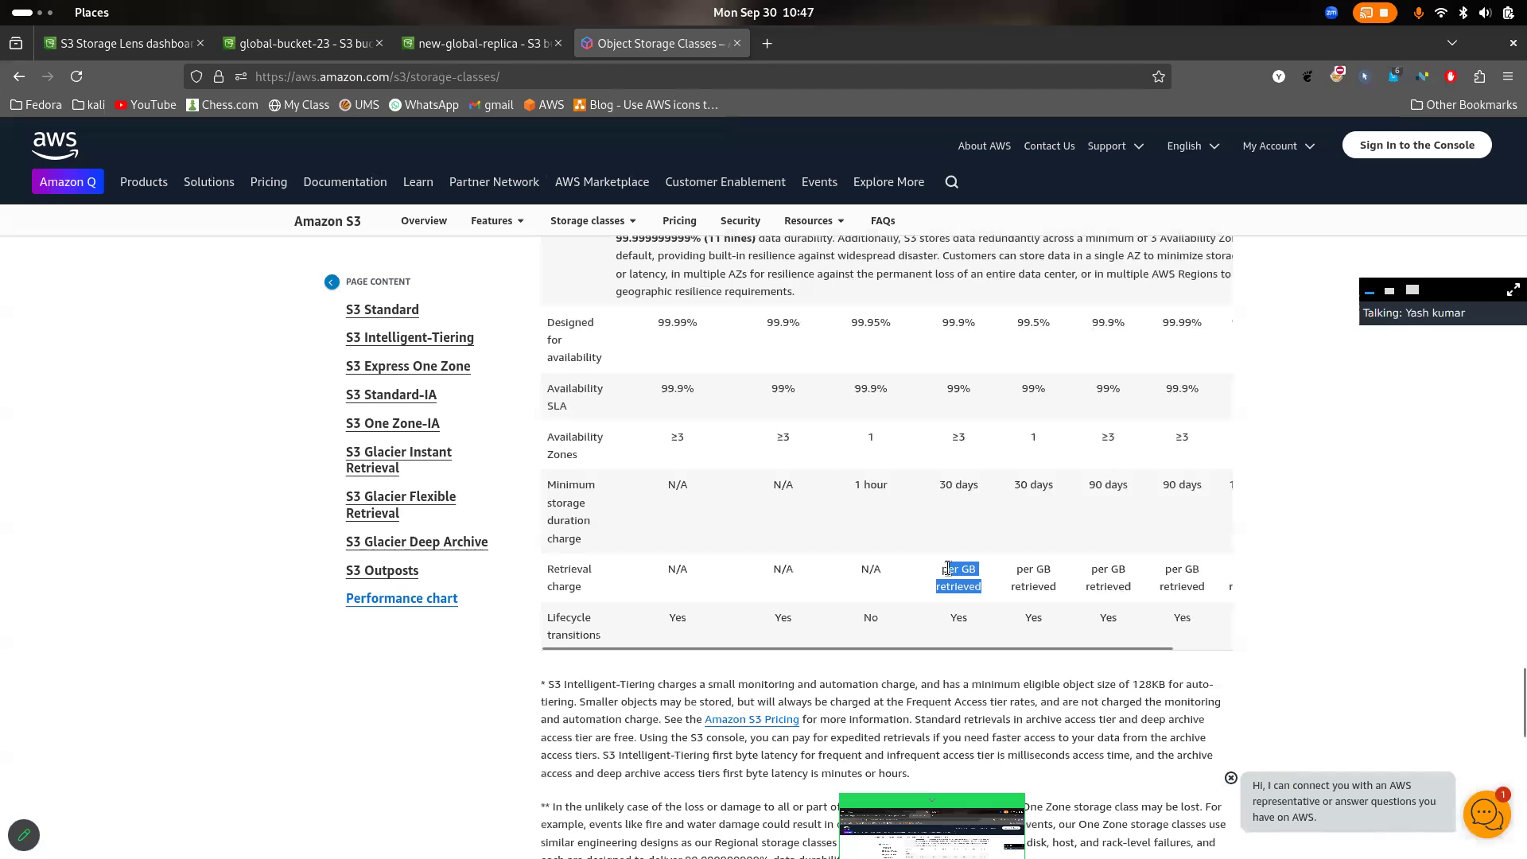
{"action": "scroll", "coordinate": [998, 641], "scroll_direction": "right", "scroll_amount": 3}
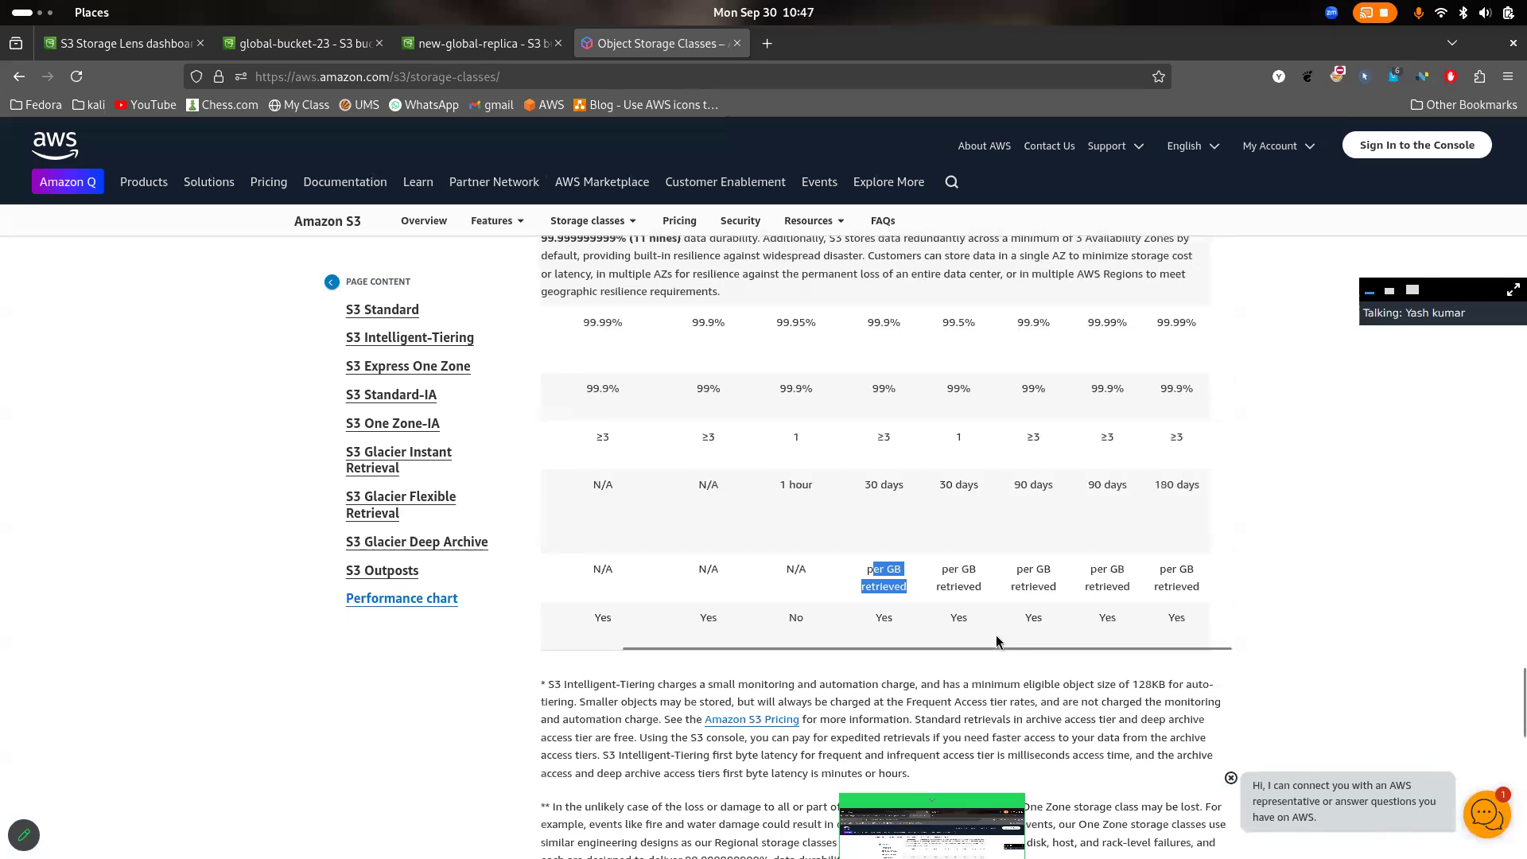
{"action": "scroll", "coordinate": [998, 641], "scroll_direction": "left", "scroll_amount": 1}
{"action": "scroll", "coordinate": [1063, 473], "scroll_direction": "up", "scroll_amount": 5}
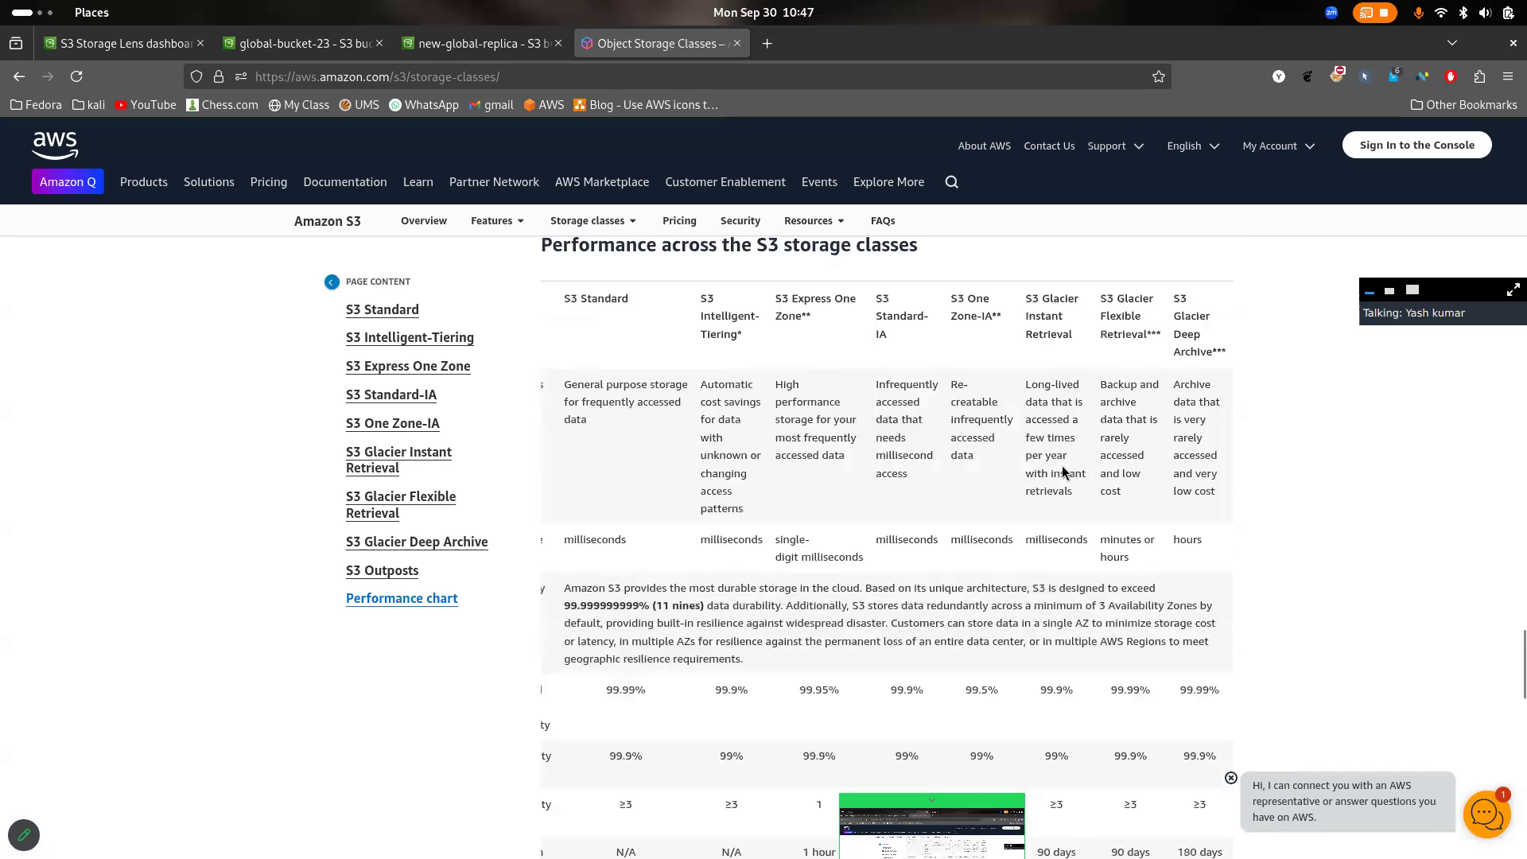
- Examine S3 One Zone-IA and S3 Glacier Instant Retrieval, highlighting their headings and Glacier Instant Retrieval's minimum storage duration
{"action": "left_click_drag", "start_coordinate": [951, 298], "coordinate": [1072, 356]}
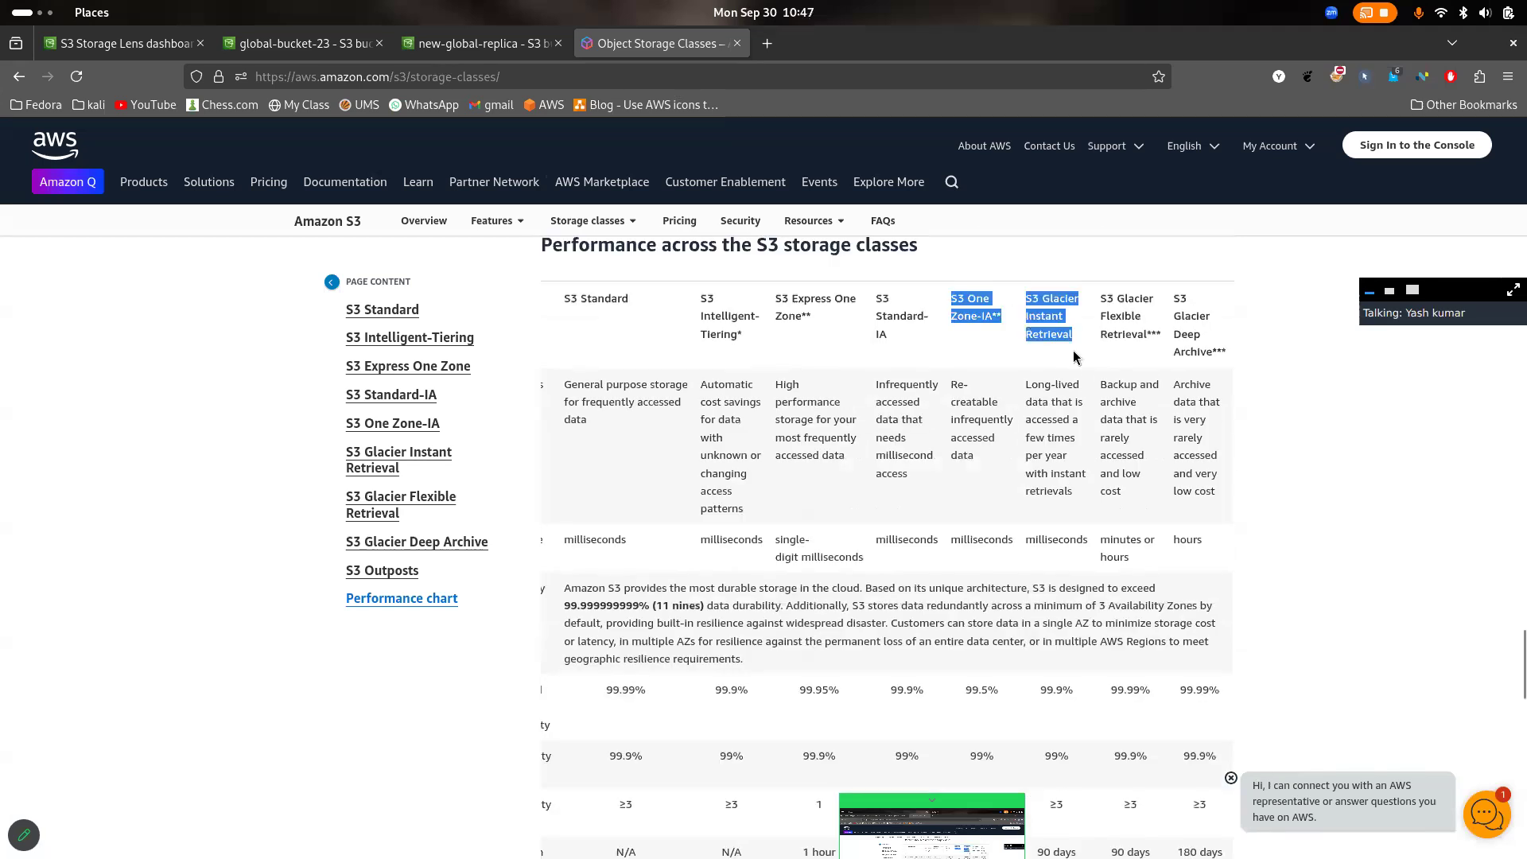
{"action": "scroll", "coordinate": [1145, 366], "scroll_direction": "down", "scroll_amount": 3}
{"action": "scroll", "coordinate": [1180, 522], "scroll_direction": "up", "scroll_amount": 2}
{"action": "scroll", "coordinate": [1181, 522], "scroll_direction": "down", "scroll_amount": 3}
{"action": "left_click_drag", "start_coordinate": [1075, 583], "coordinate": [1032, 583]}
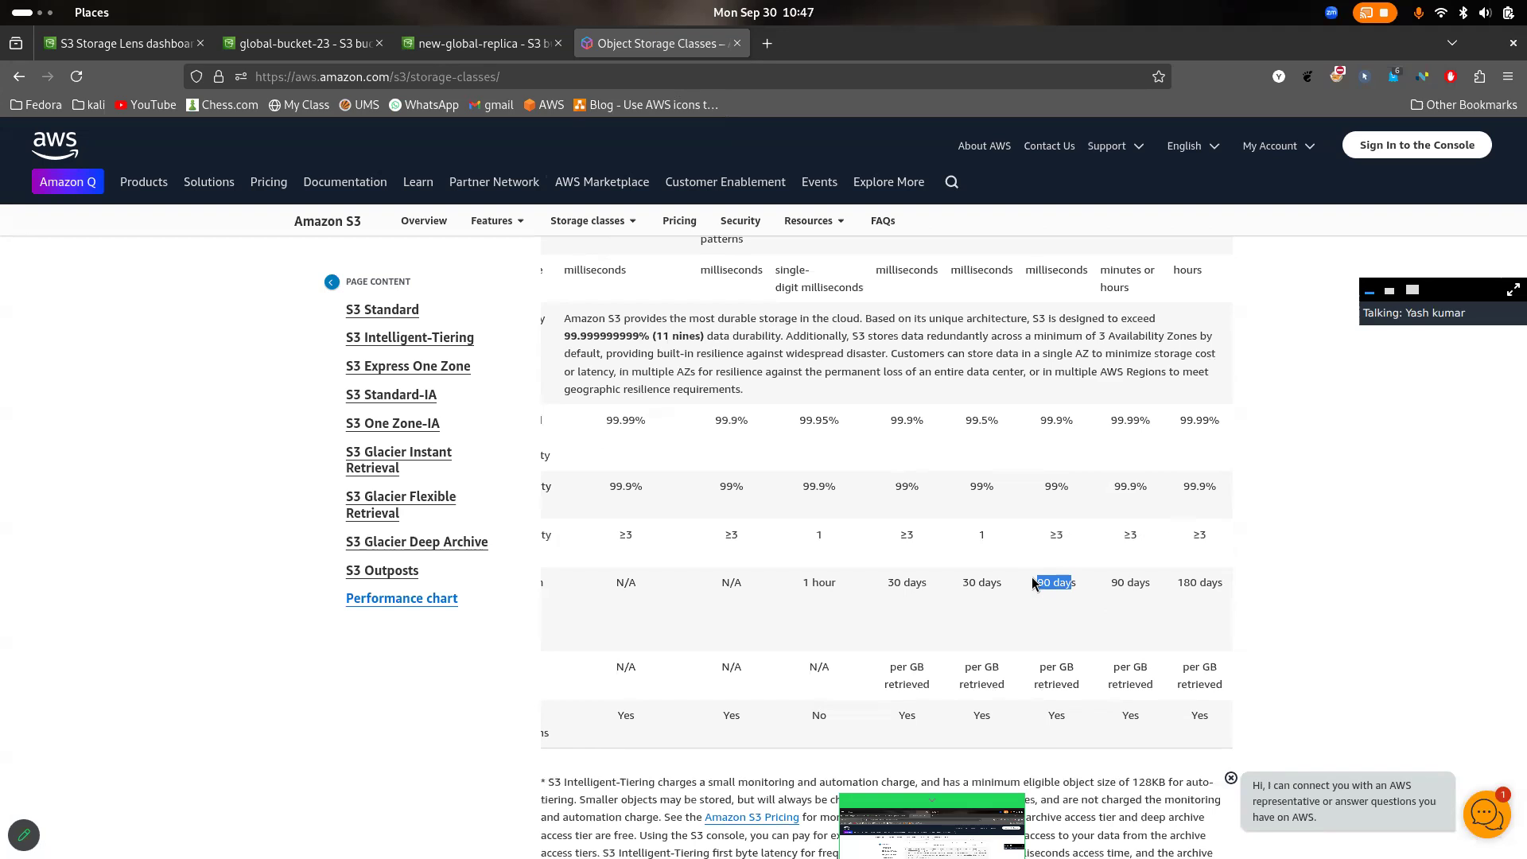
{"action": "left_click", "coordinate": [1100, 581]}
- View the objects in global-bucket-23, then return to the Object Storage Classes page and review the performance chart
{"action": "left_click", "coordinate": [350, 45]}
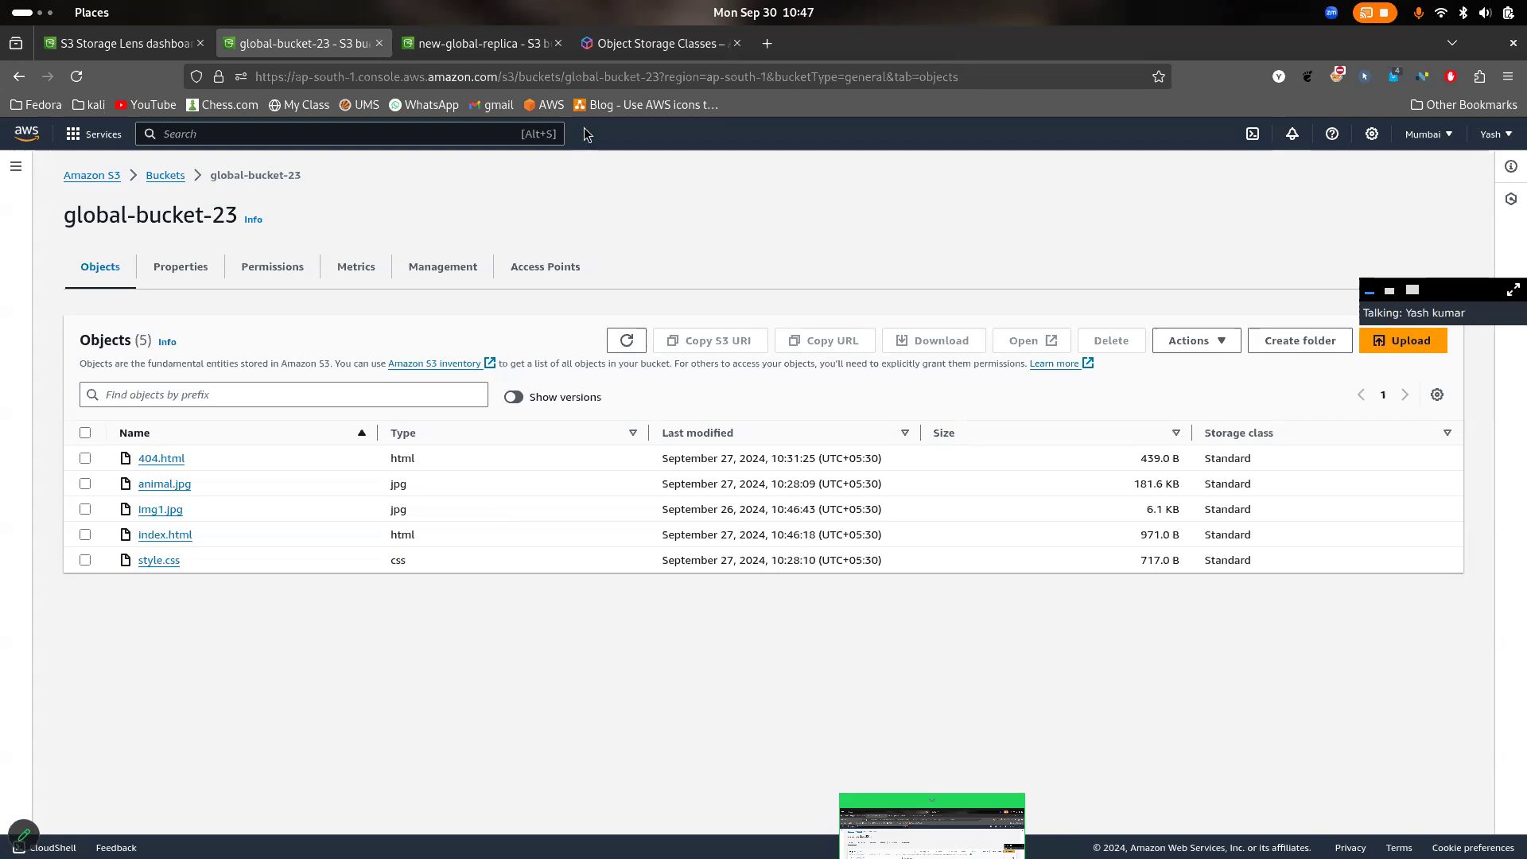
{"action": "left_click", "coordinate": [657, 43]}
{"action": "scroll", "coordinate": [790, 553], "scroll_direction": "up", "scroll_amount": 10}
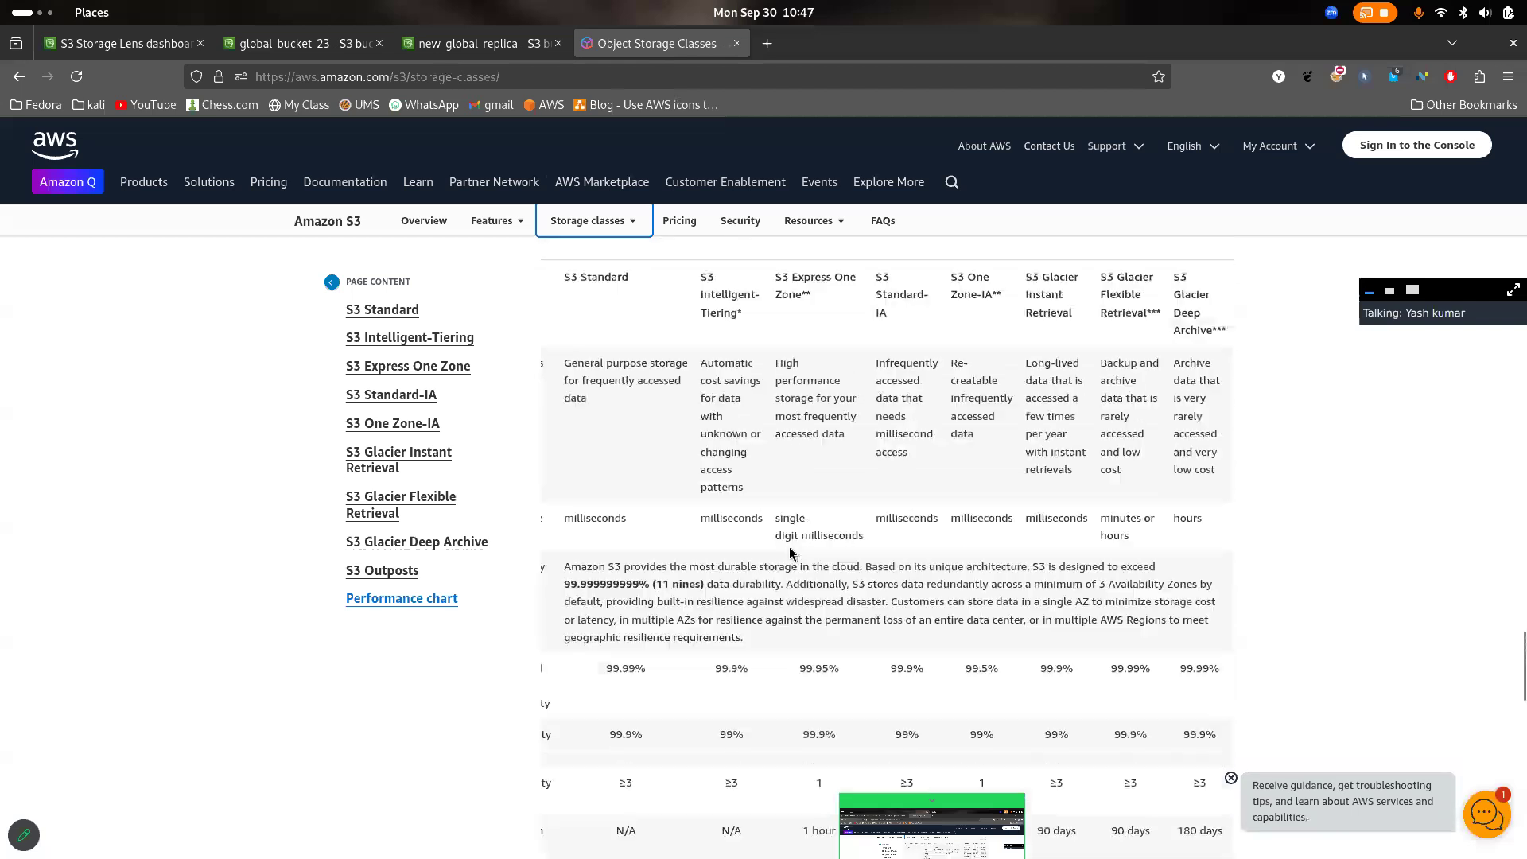
{"action": "scroll", "coordinate": [854, 497], "scroll_direction": "down", "scroll_amount": 5}
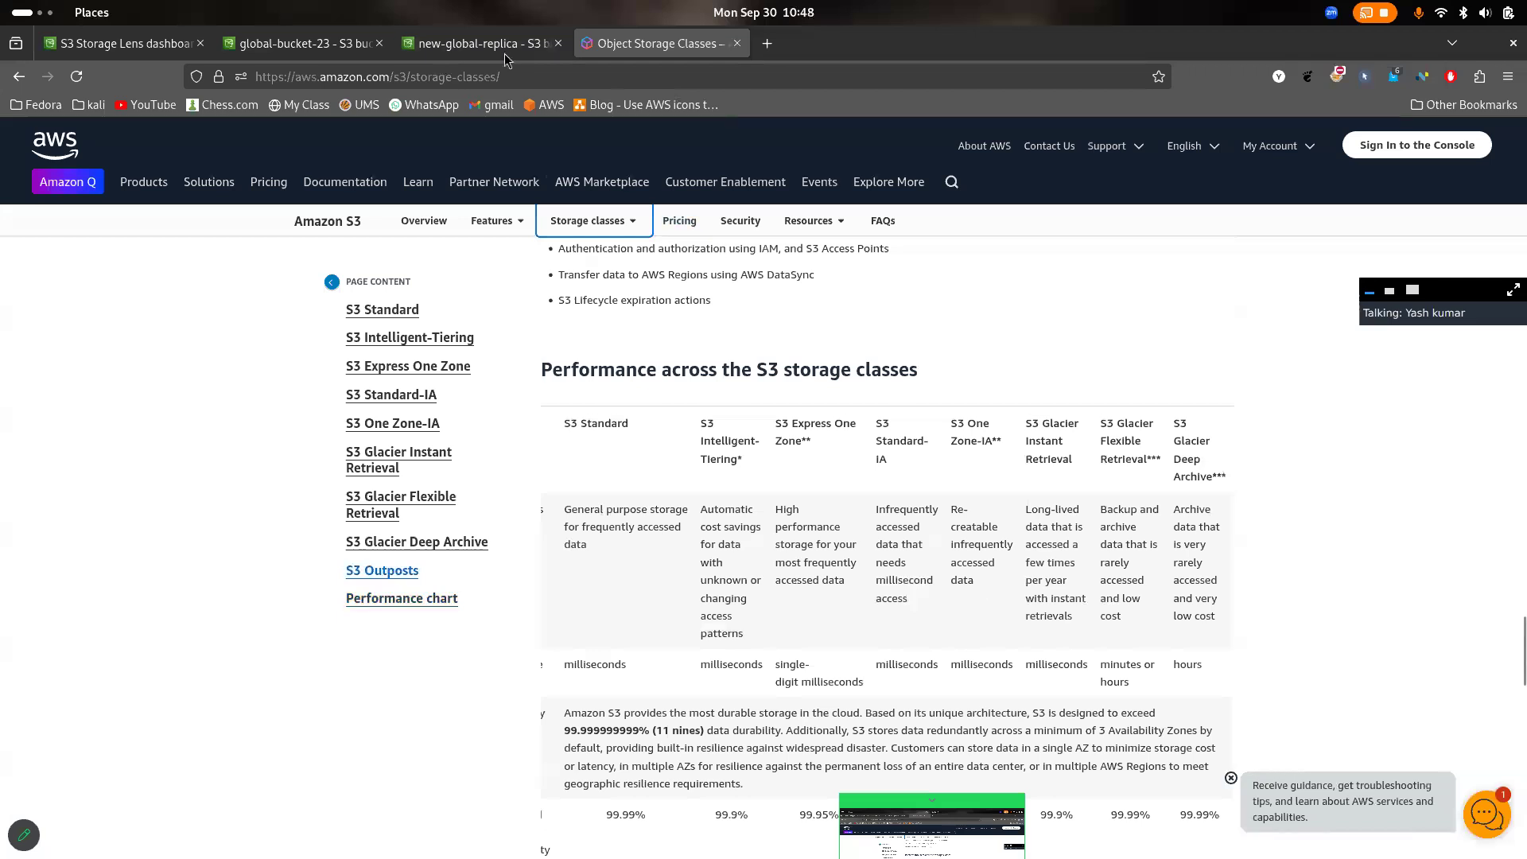
- Start an upload to global-bucket-23 and add img3.jpg from the Pictures folder
{"action": "left_click", "coordinate": [481, 44]}
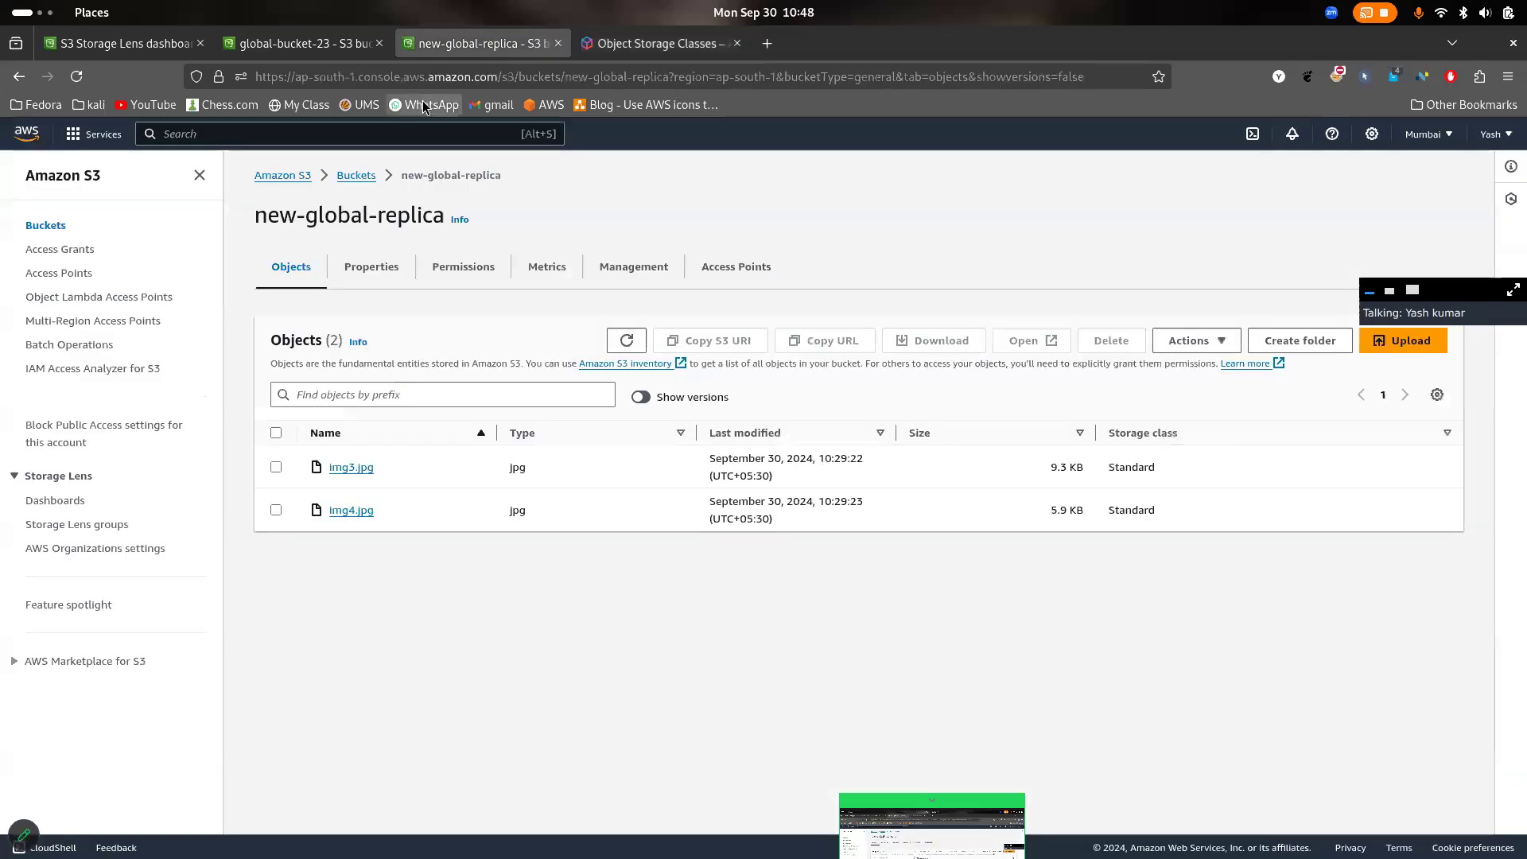
{"action": "left_click", "coordinate": [317, 45]}
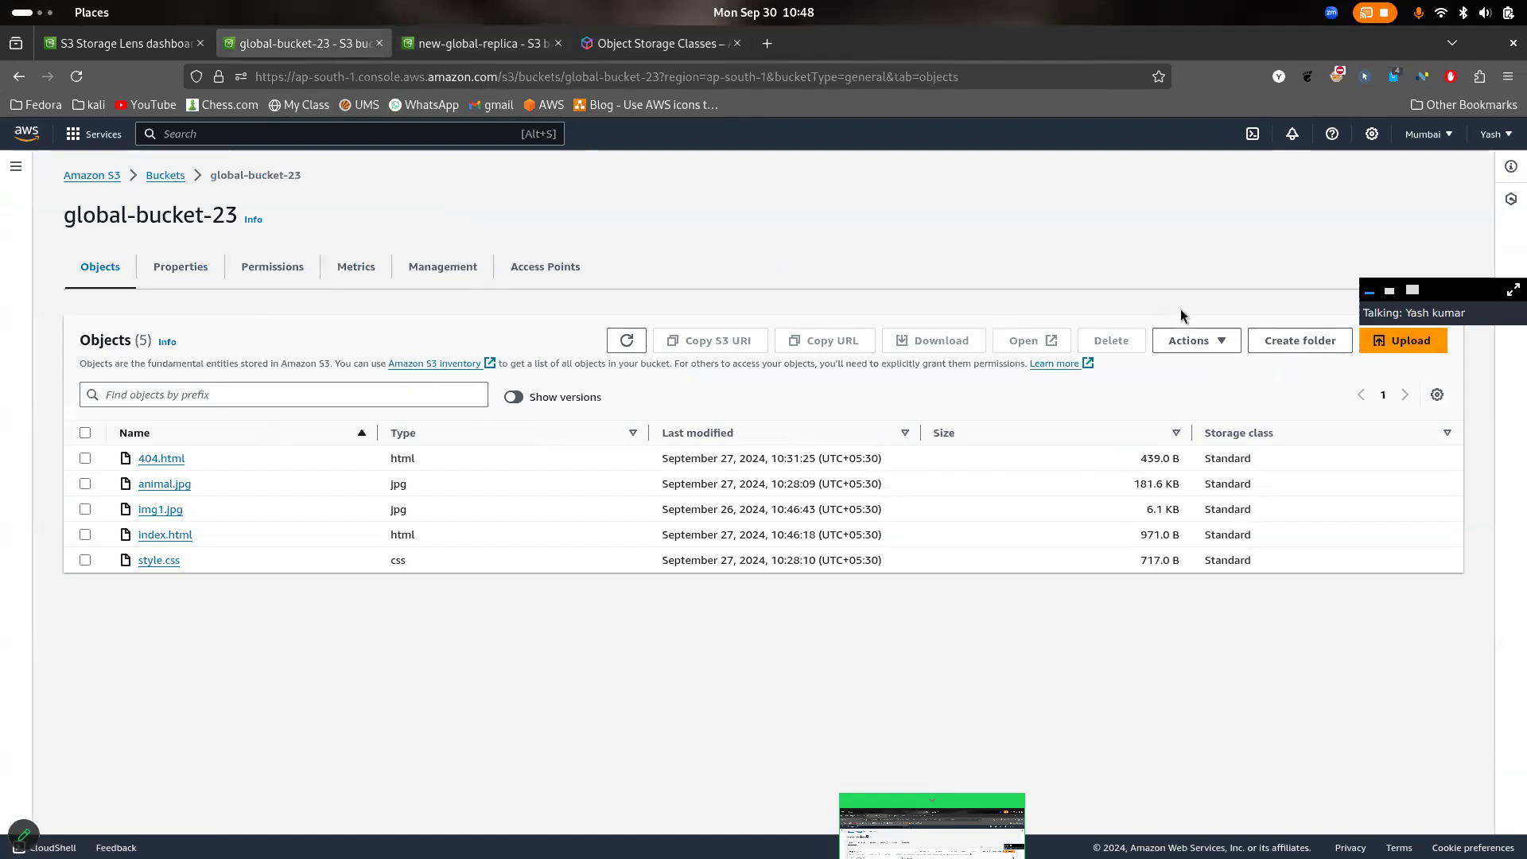
{"action": "left_click", "coordinate": [1390, 341]}
{"action": "left_click_drag", "start_coordinate": [1430, 294], "coordinate": [1422, 142]}
{"action": "left_click", "coordinate": [561, 381]}
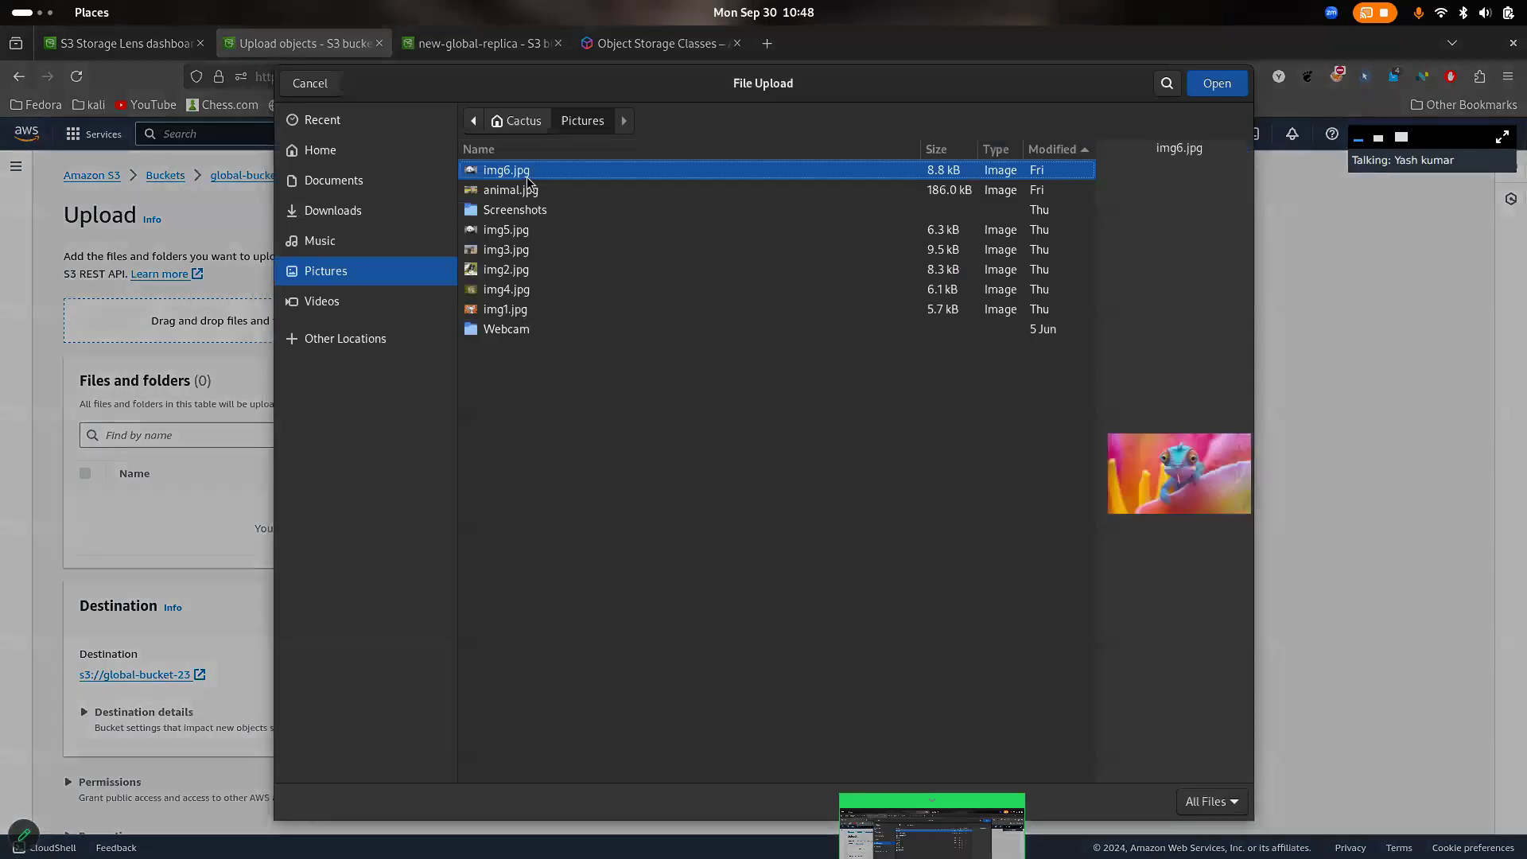
{"action": "left_click", "coordinate": [521, 249]}
{"action": "left_click", "coordinate": [1216, 84]}
- Expand the upload's Properties section and look over the storage class options, highlighting their list
{"action": "scroll", "coordinate": [776, 321], "scroll_direction": "down", "scroll_amount": 1}
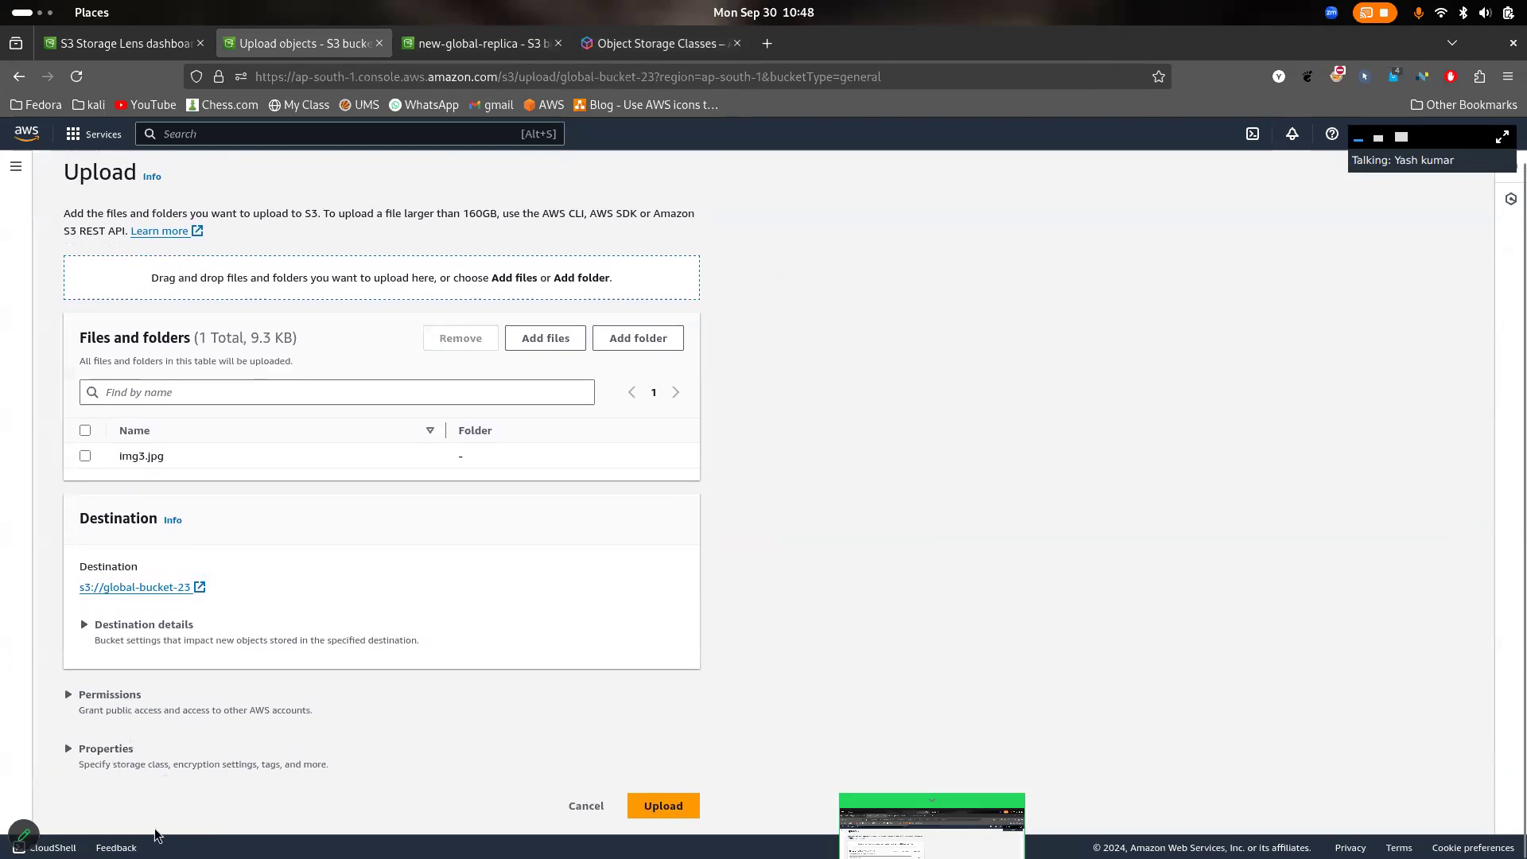
{"action": "left_click", "coordinate": [143, 752]}
{"action": "scroll", "coordinate": [250, 674], "scroll_direction": "down", "scroll_amount": 1}
{"action": "scroll", "coordinate": [250, 670], "scroll_direction": "down", "scroll_amount": 7}
{"action": "scroll", "coordinate": [248, 668], "scroll_direction": "up", "scroll_amount": 4}
{"action": "scroll", "coordinate": [198, 477], "scroll_direction": "down", "scroll_amount": 3}
{"action": "scroll", "coordinate": [198, 482], "scroll_direction": "up", "scroll_amount": 2}
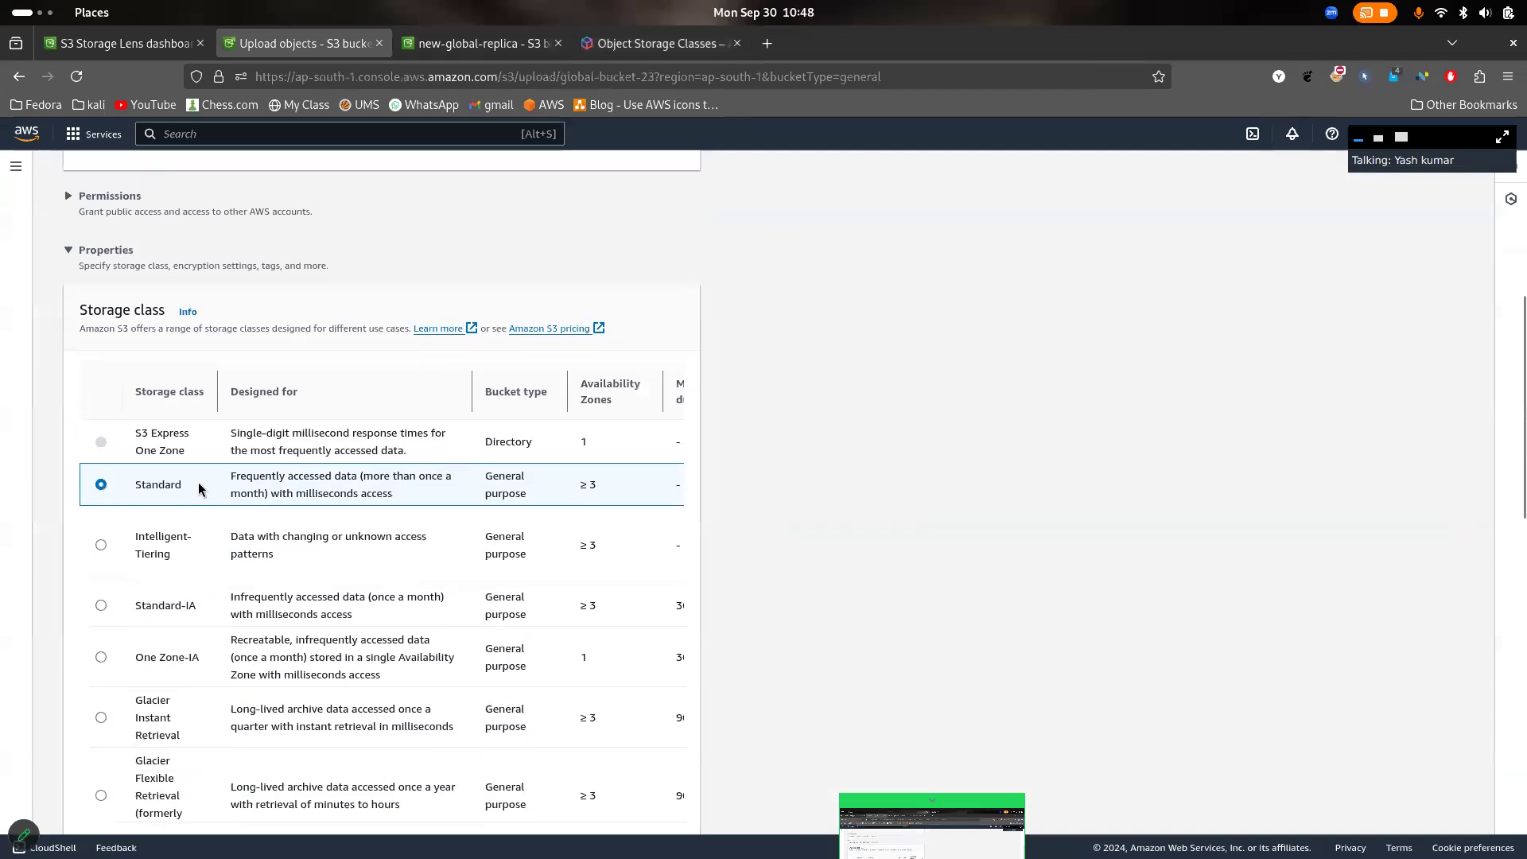
{"action": "left_click_drag", "start_coordinate": [82, 310], "coordinate": [330, 746]}
{"action": "left_click", "coordinate": [746, 560]}
- View the storage class table's remaining columns, including minimum storage duration, monitoring fees and retrieval fees
{"action": "scroll", "coordinate": [585, 506], "scroll_direction": "down", "scroll_amount": 1}
{"action": "scroll", "coordinate": [584, 508], "scroll_direction": "right", "scroll_amount": 5}
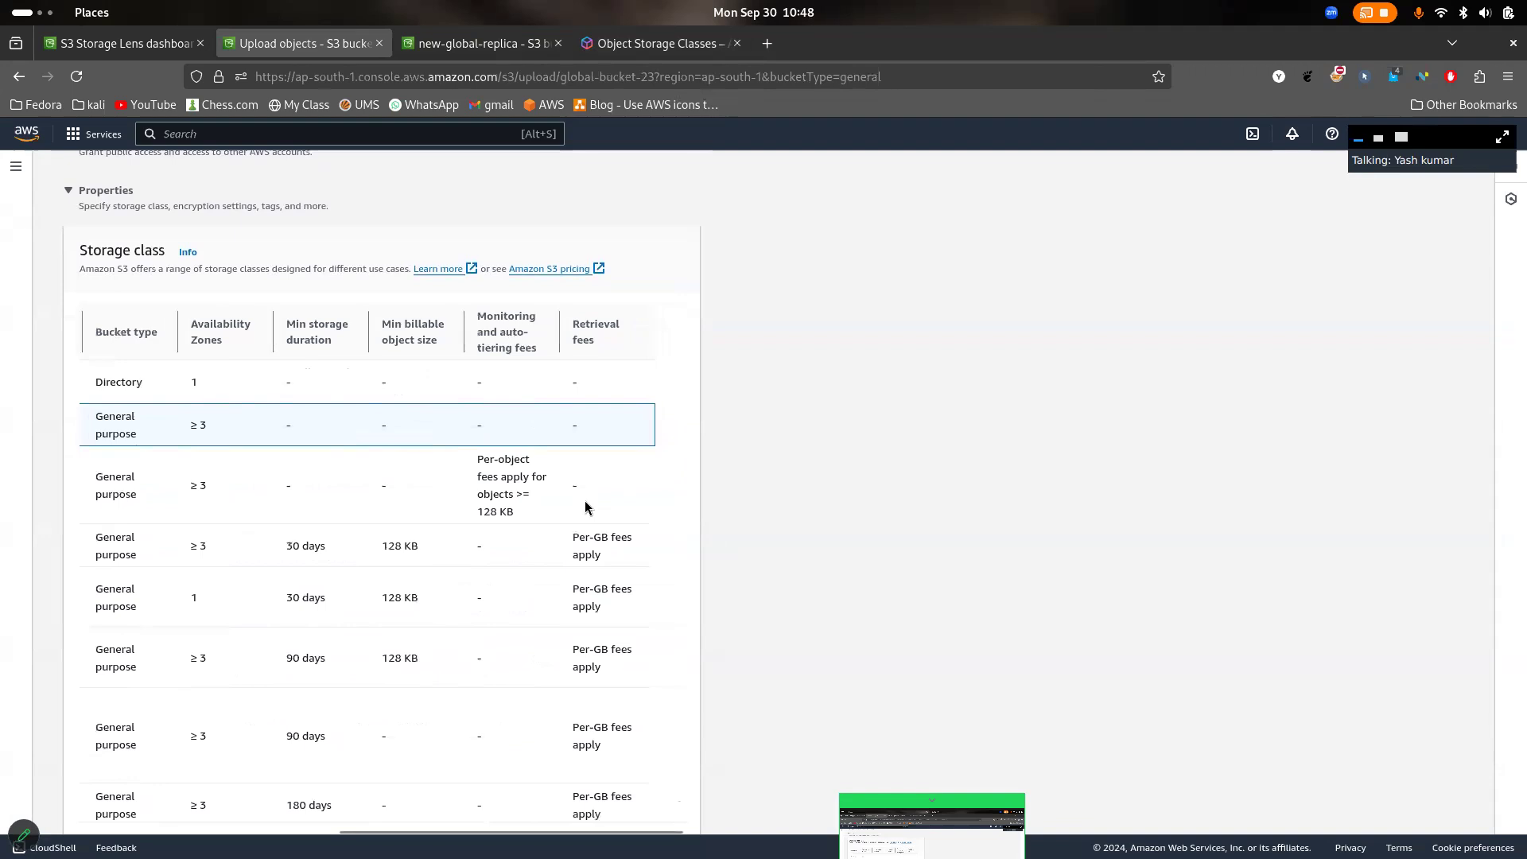
{"action": "scroll", "coordinate": [586, 507], "scroll_direction": "down", "scroll_amount": 3}
{"action": "scroll", "coordinate": [517, 493], "scroll_direction": "up", "scroll_amount": 1}
{"action": "scroll", "coordinate": [525, 493], "scroll_direction": "left", "scroll_amount": 5}
{"action": "scroll", "coordinate": [544, 497], "scroll_direction": "right", "scroll_amount": 1}
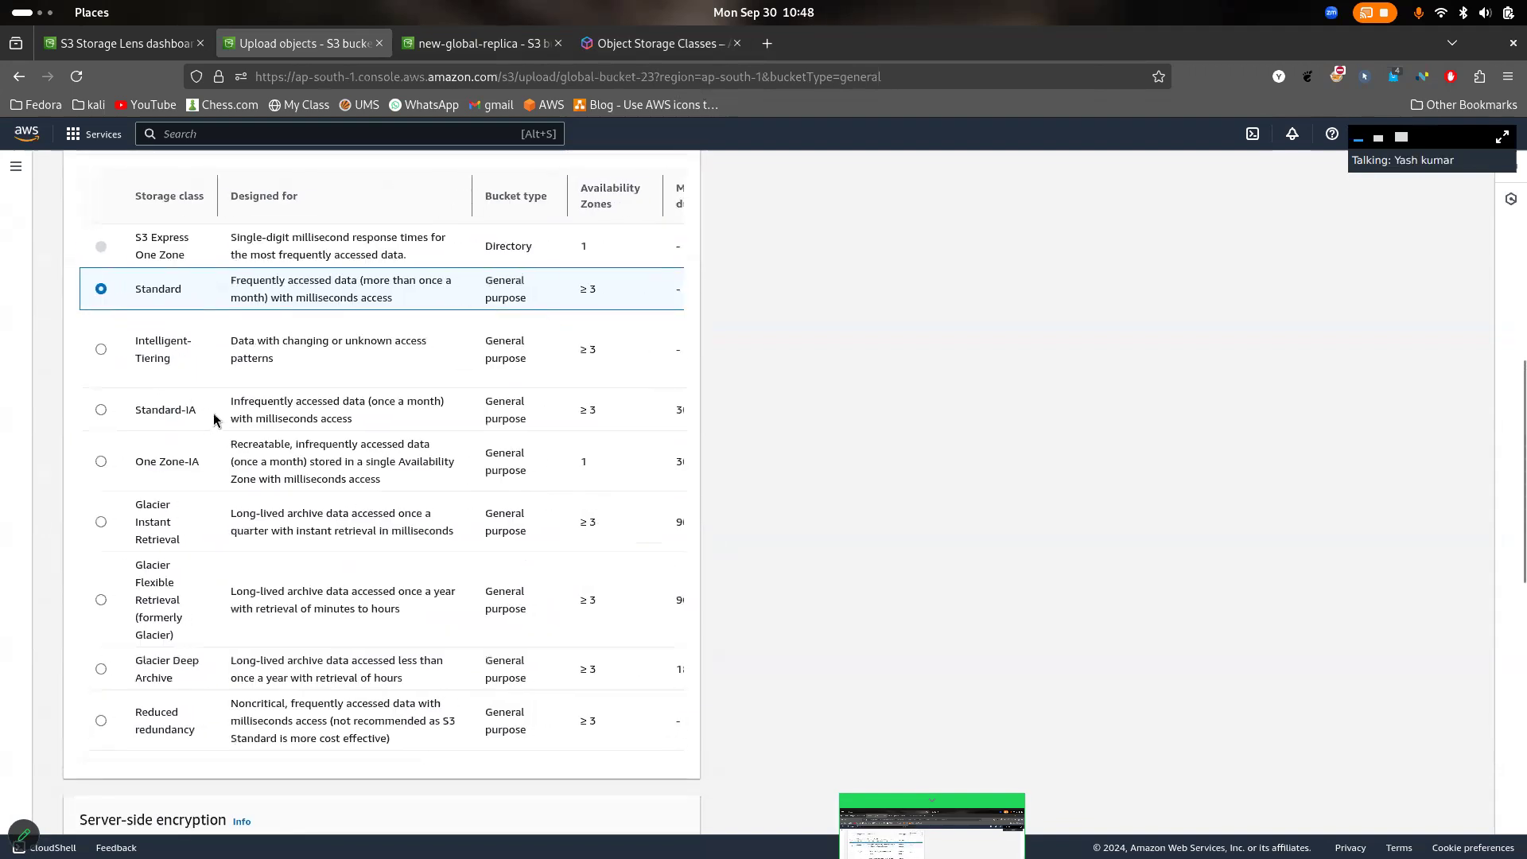
- Read Standard-IA's intended use and compare the minimum storage durations, highlighting the Glacier Deep Archive duration
{"action": "left_click_drag", "start_coordinate": [240, 401], "coordinate": [369, 411]}
{"action": "left_click", "coordinate": [369, 410]}
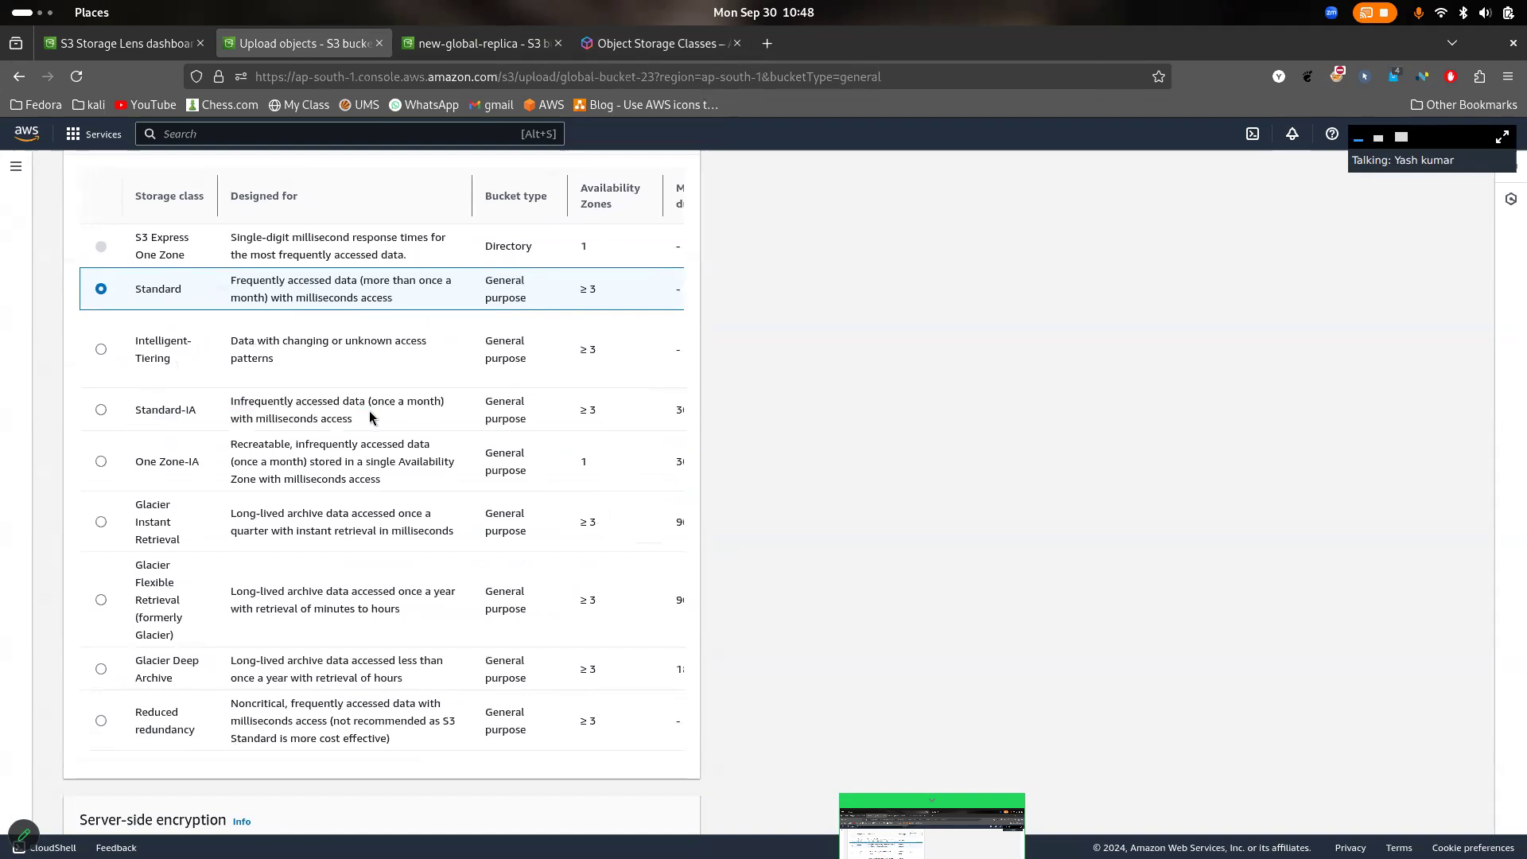
{"action": "scroll", "coordinate": [369, 410], "scroll_direction": "right", "scroll_amount": 5}
{"action": "scroll", "coordinate": [369, 410], "scroll_direction": "left", "scroll_amount": 5}
{"action": "scroll", "coordinate": [304, 592], "scroll_direction": "right", "scroll_amount": 4}
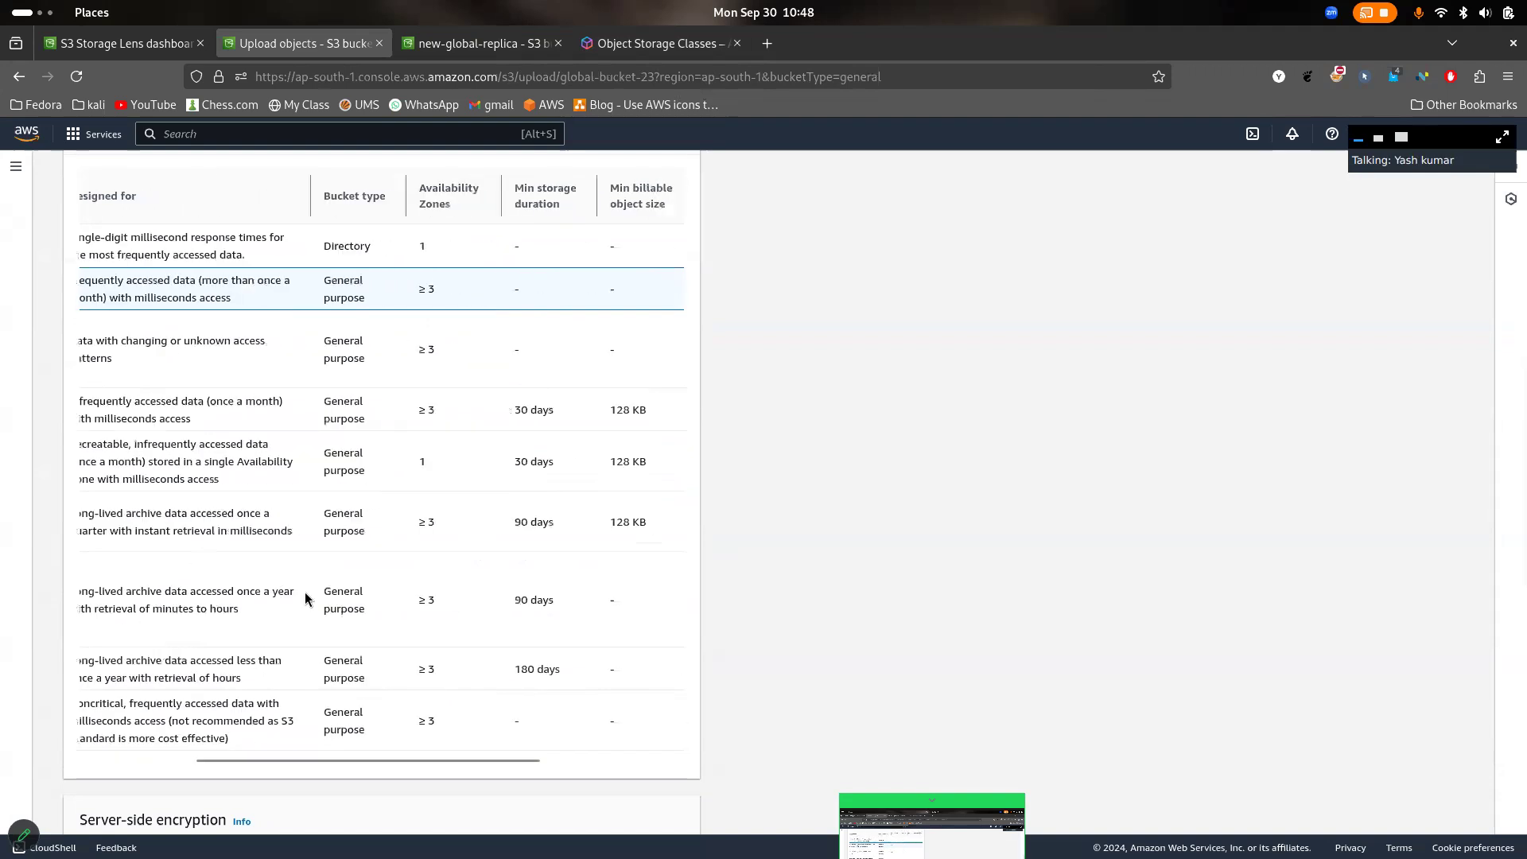
{"action": "scroll", "coordinate": [377, 608], "scroll_direction": "right", "scroll_amount": 5}
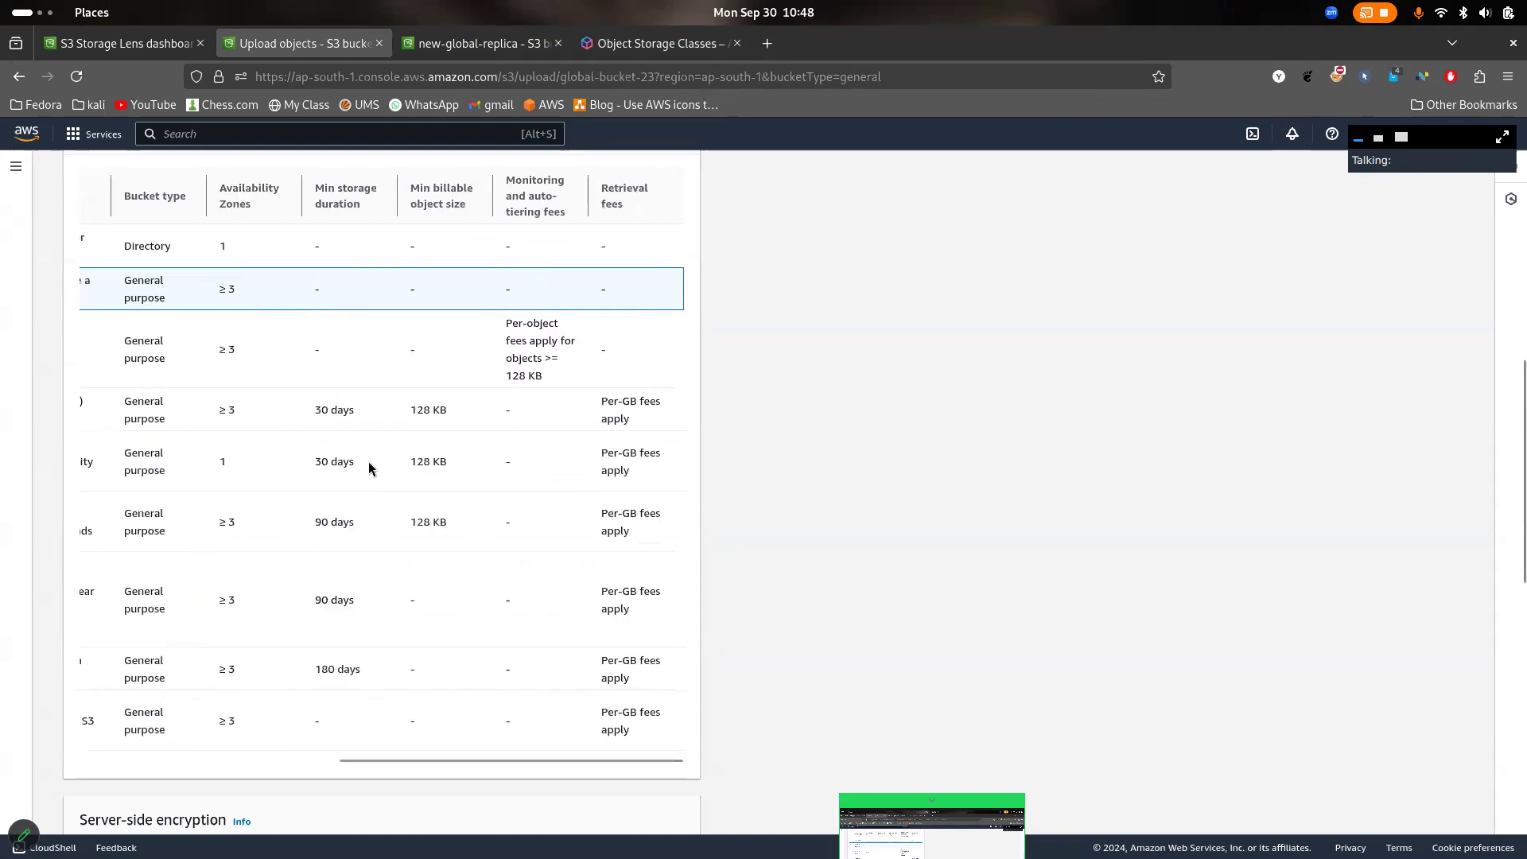
{"action": "left_click_drag", "start_coordinate": [370, 689], "coordinate": [307, 645]}
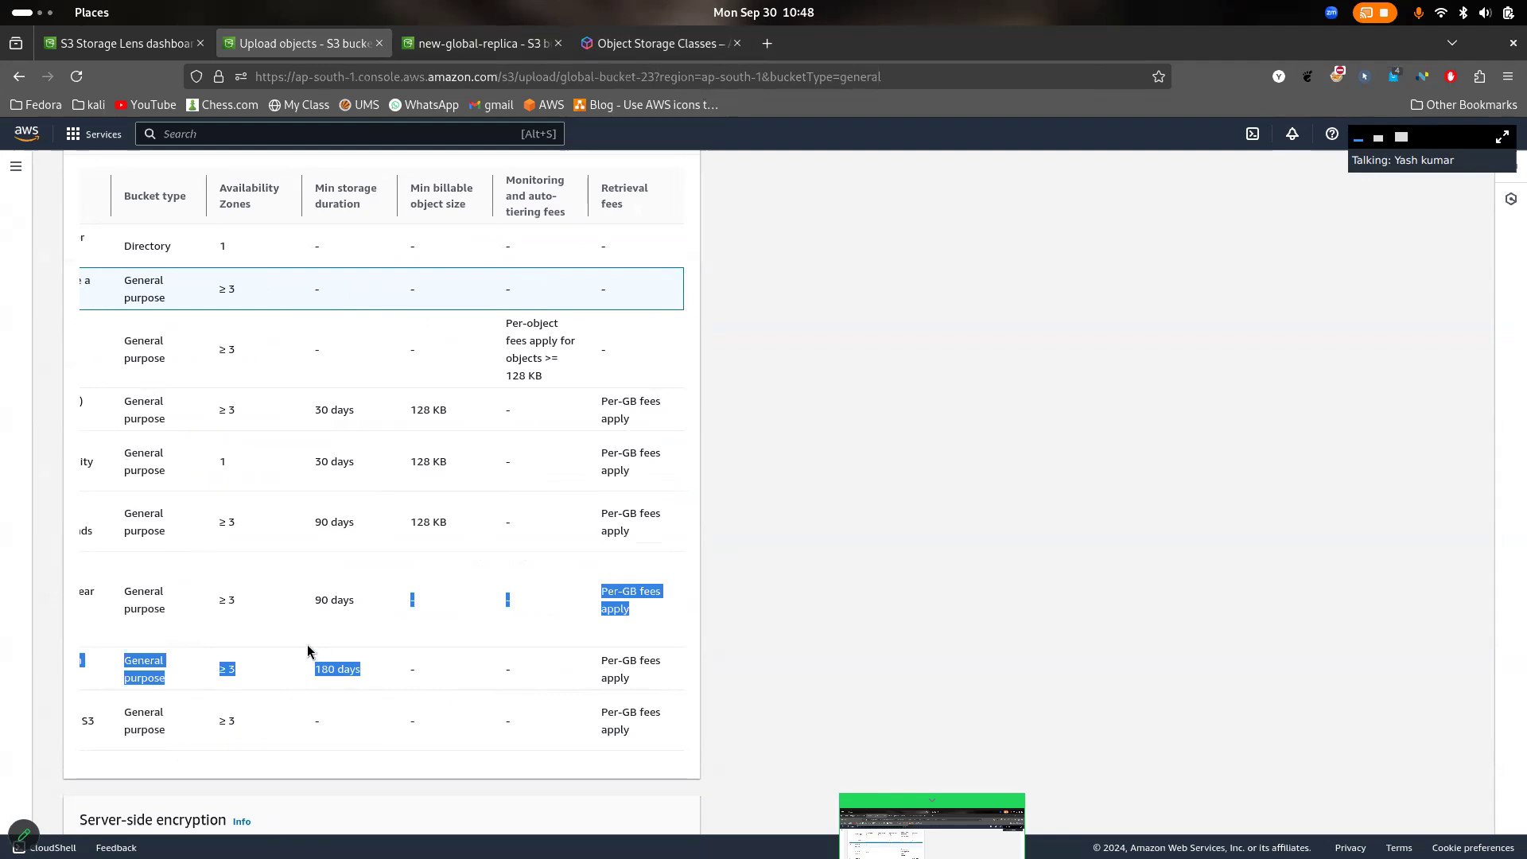
{"action": "left_click", "coordinate": [308, 650]}
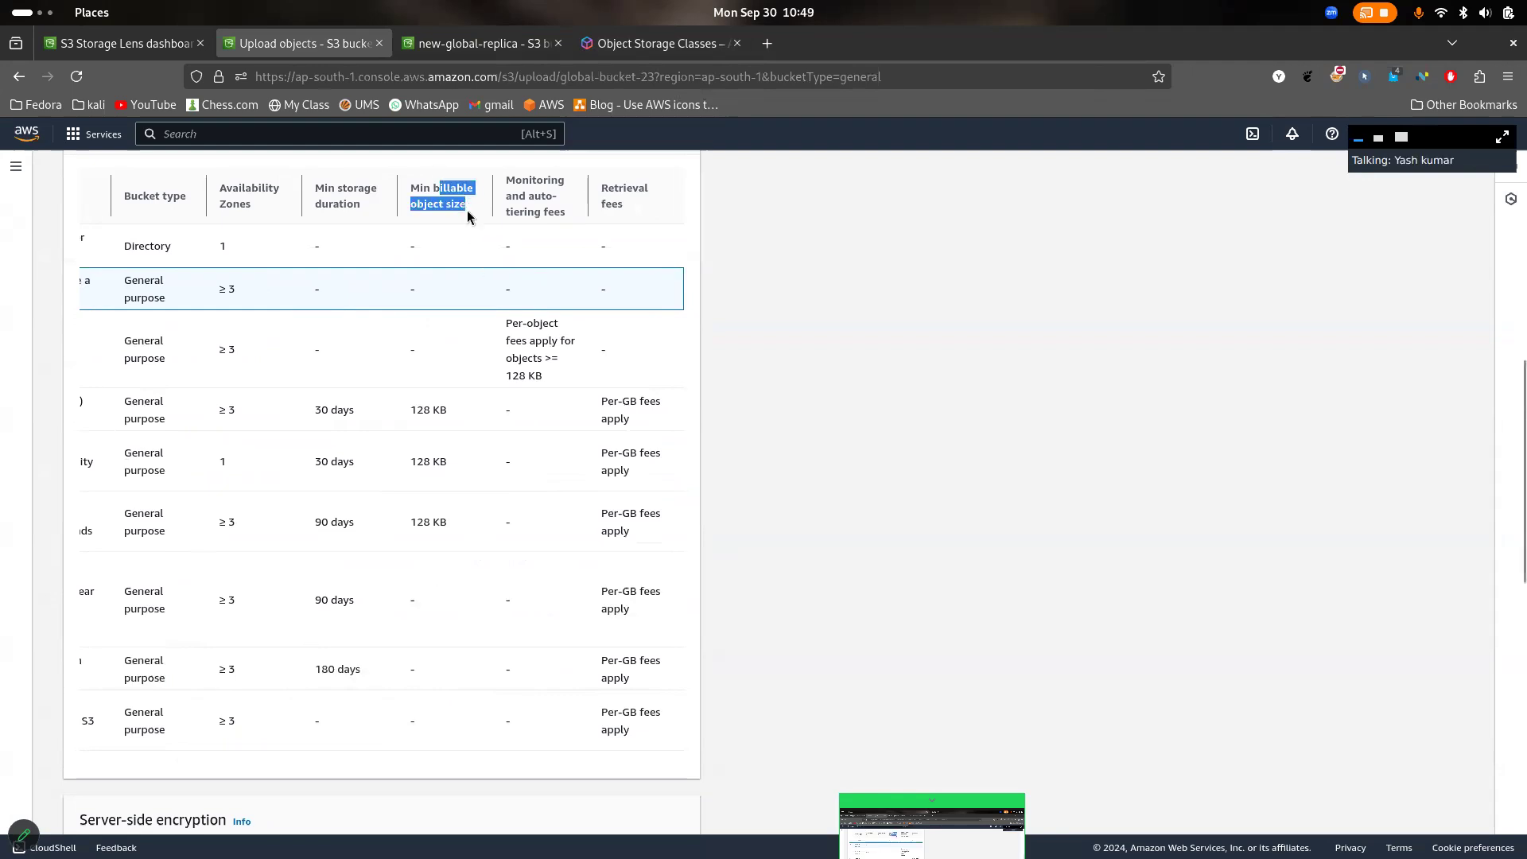
- Examine the minimum billable object size, highlighting Standard-IA's value, and check the size of img3.jpg in the upload list
{"action": "left_click_drag", "start_coordinate": [466, 210], "coordinate": [470, 504]}
{"action": "left_click", "coordinate": [470, 504]}
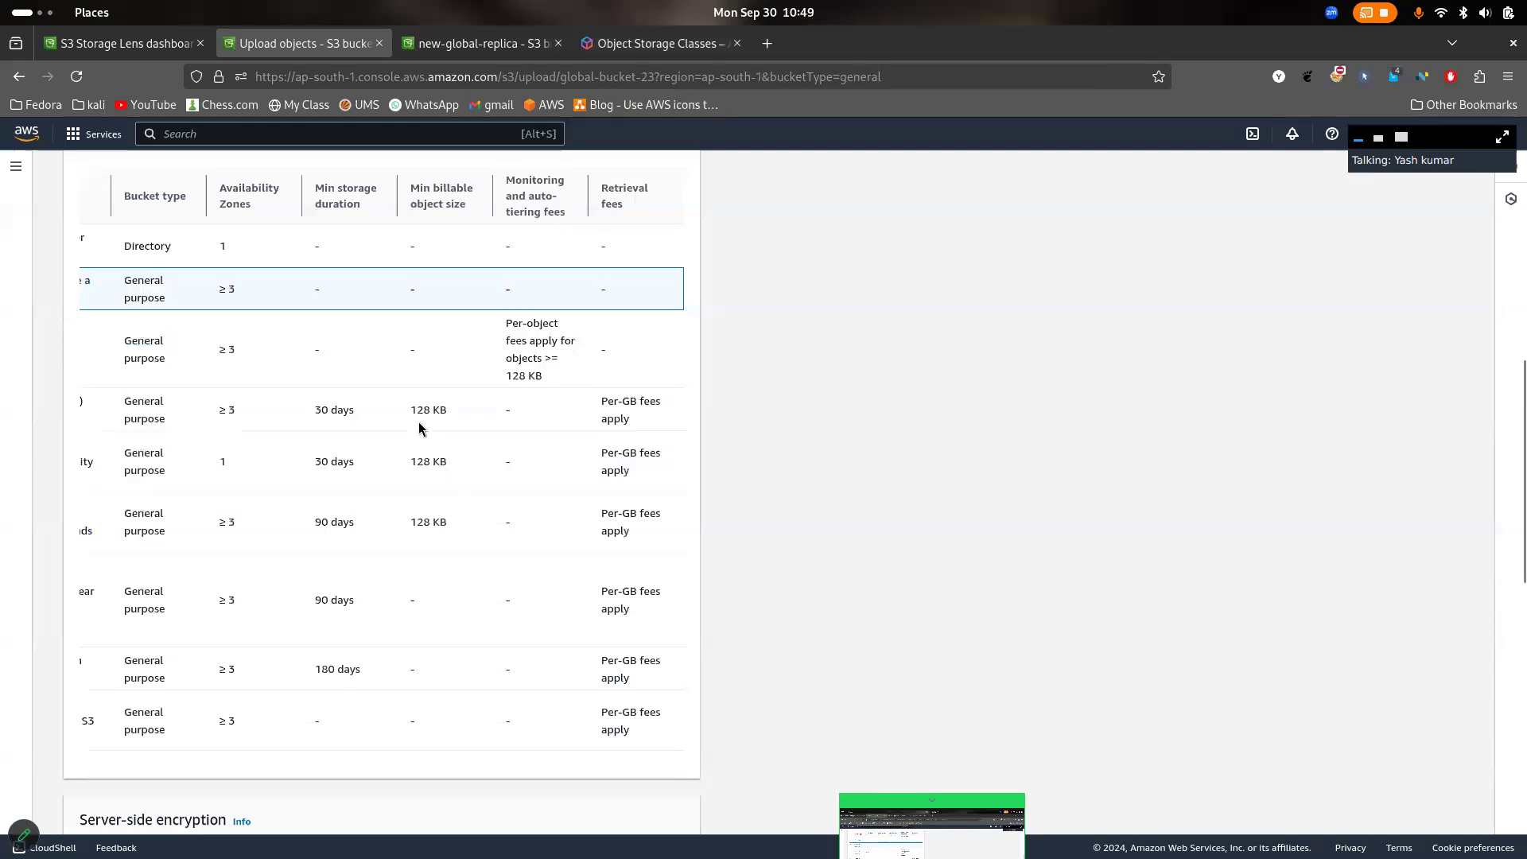
{"action": "left_click_drag", "start_coordinate": [409, 410], "coordinate": [459, 421]}
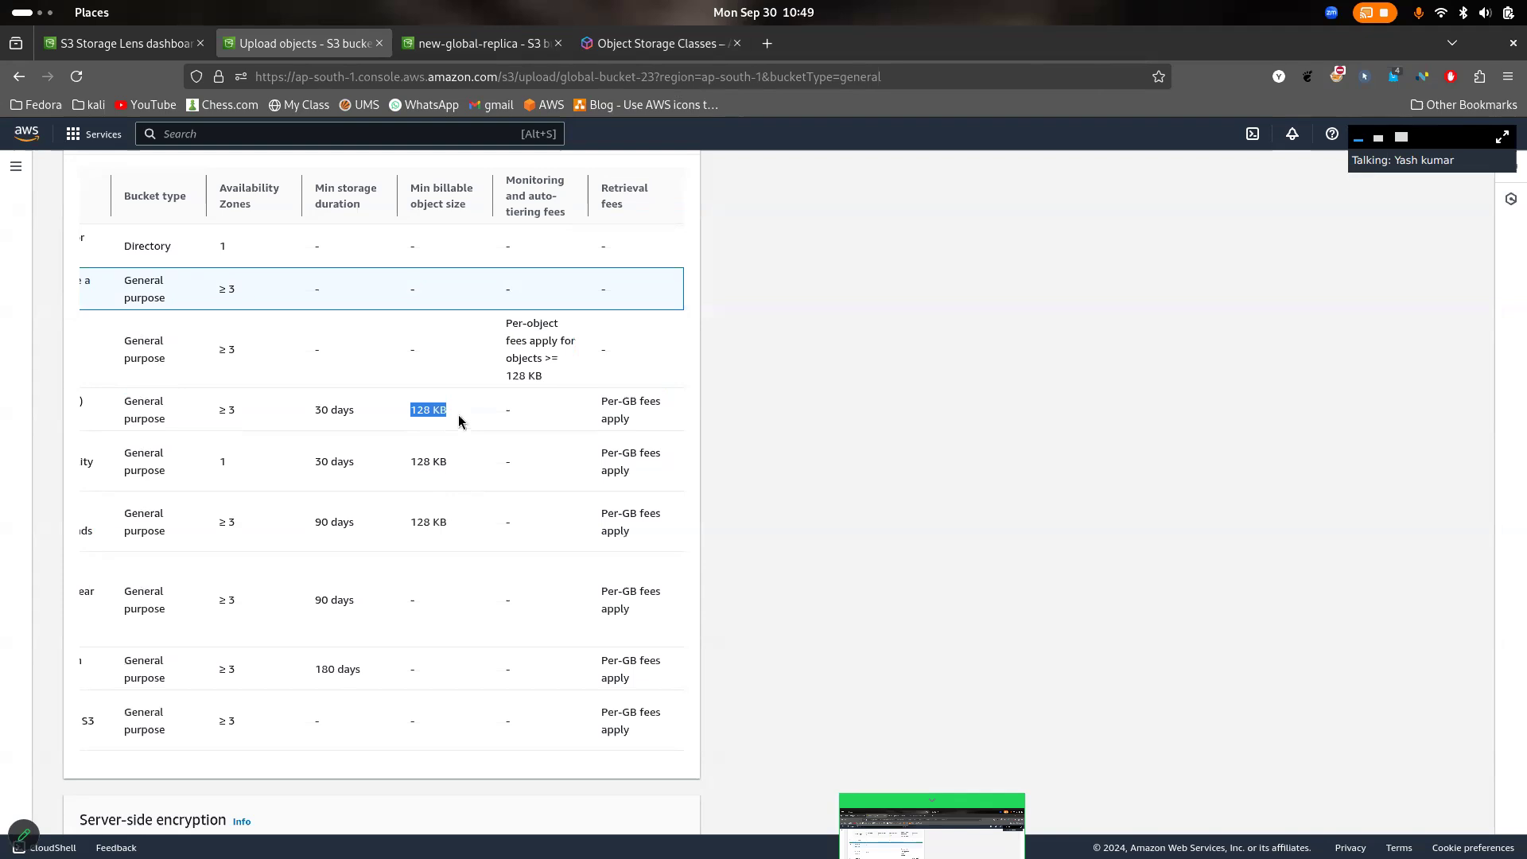
{"action": "scroll", "coordinate": [459, 422], "scroll_direction": "left", "scroll_amount": 5}
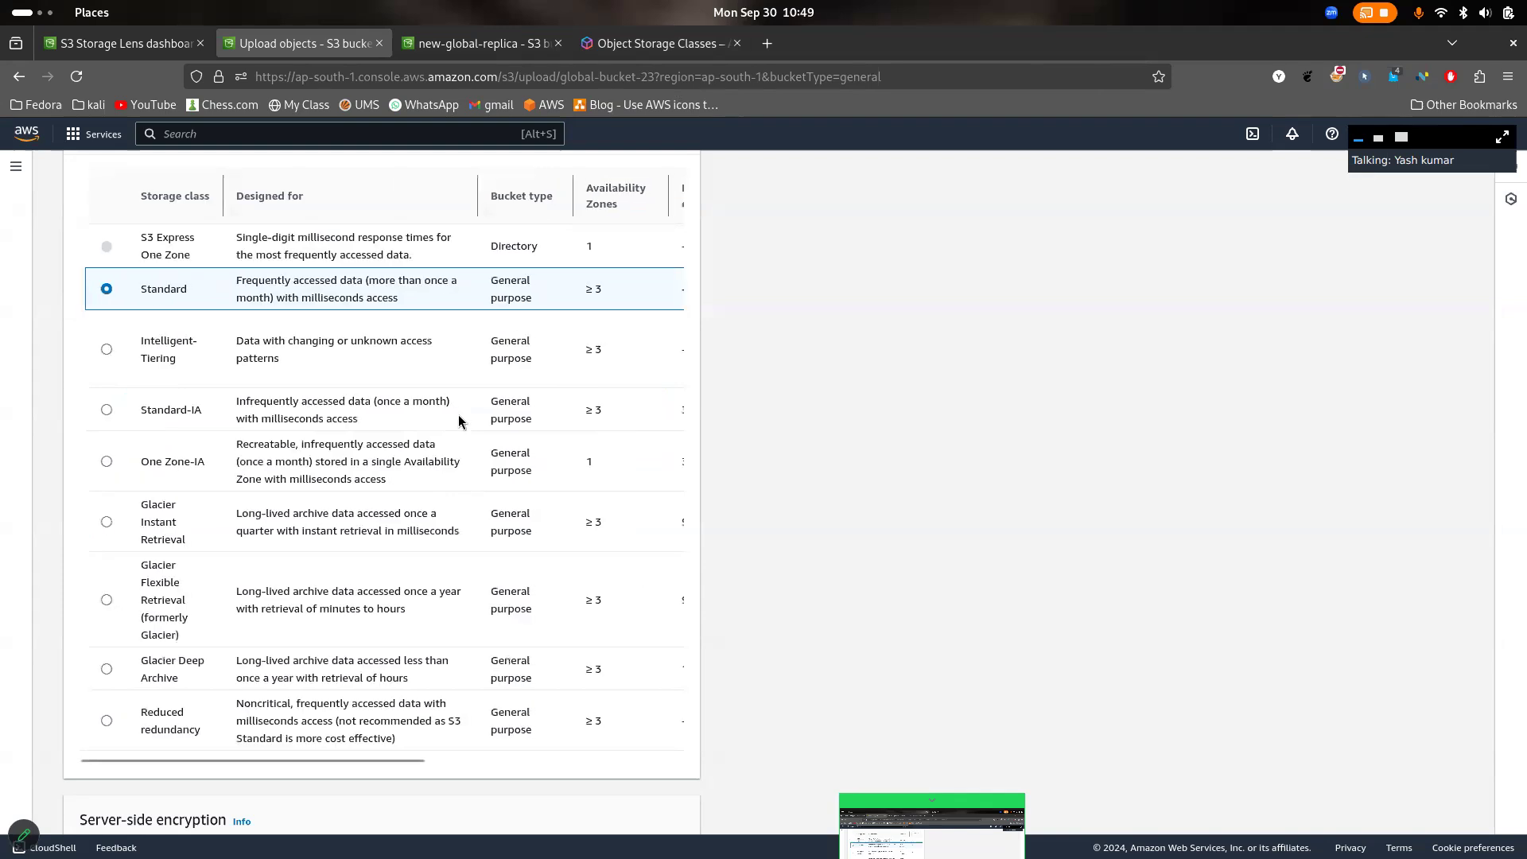
{"action": "scroll", "coordinate": [322, 437], "scroll_direction": "right", "scroll_amount": 2}
{"action": "scroll", "coordinate": [322, 437], "scroll_direction": "right", "scroll_amount": 3}
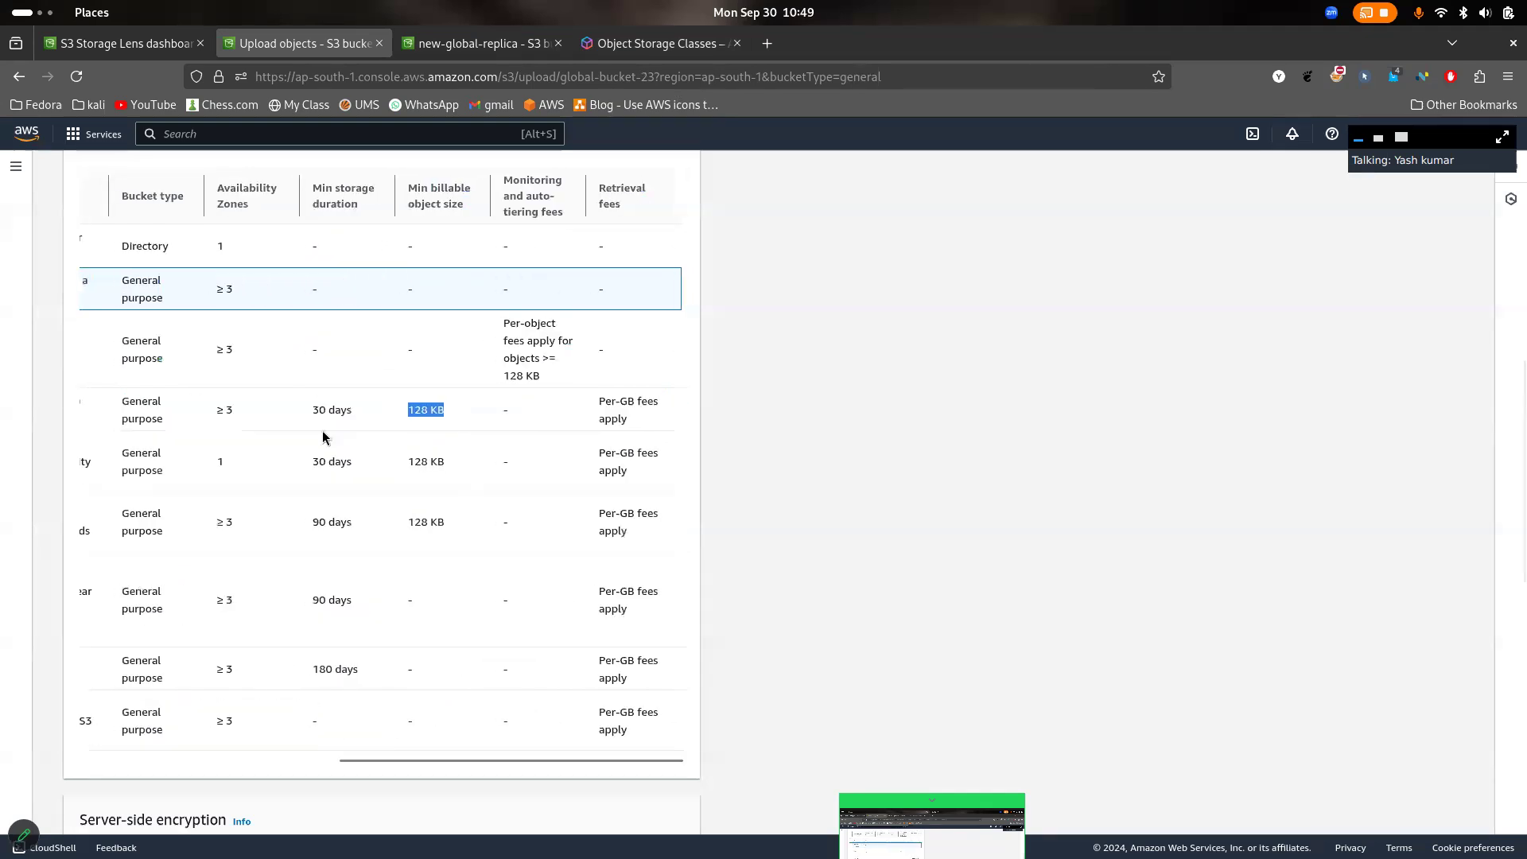
{"action": "left_click", "coordinate": [458, 410]}
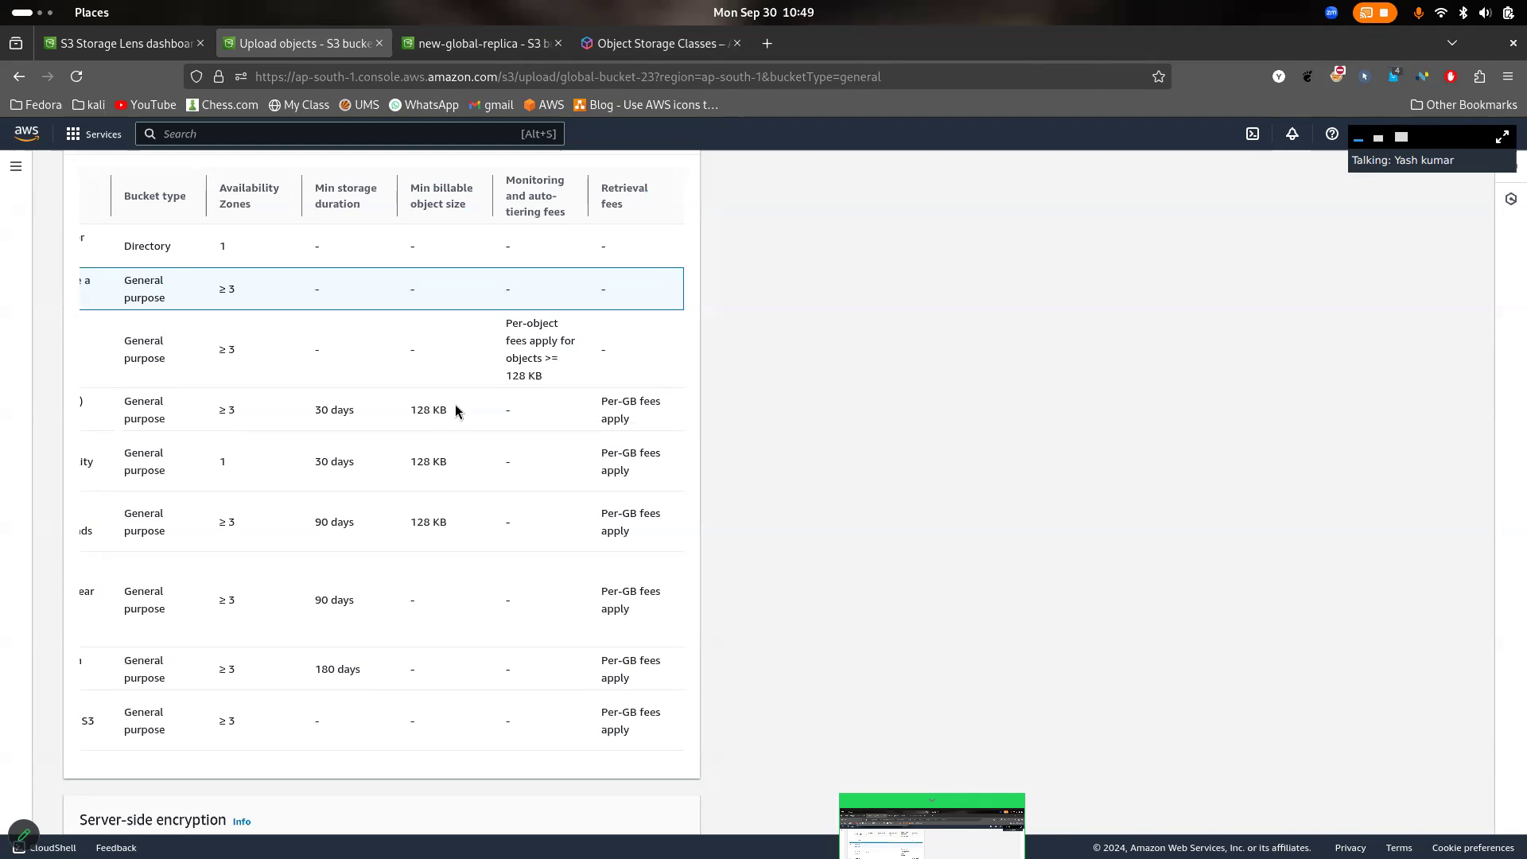
{"action": "scroll", "coordinate": [457, 410], "scroll_direction": "up", "scroll_amount": 15}
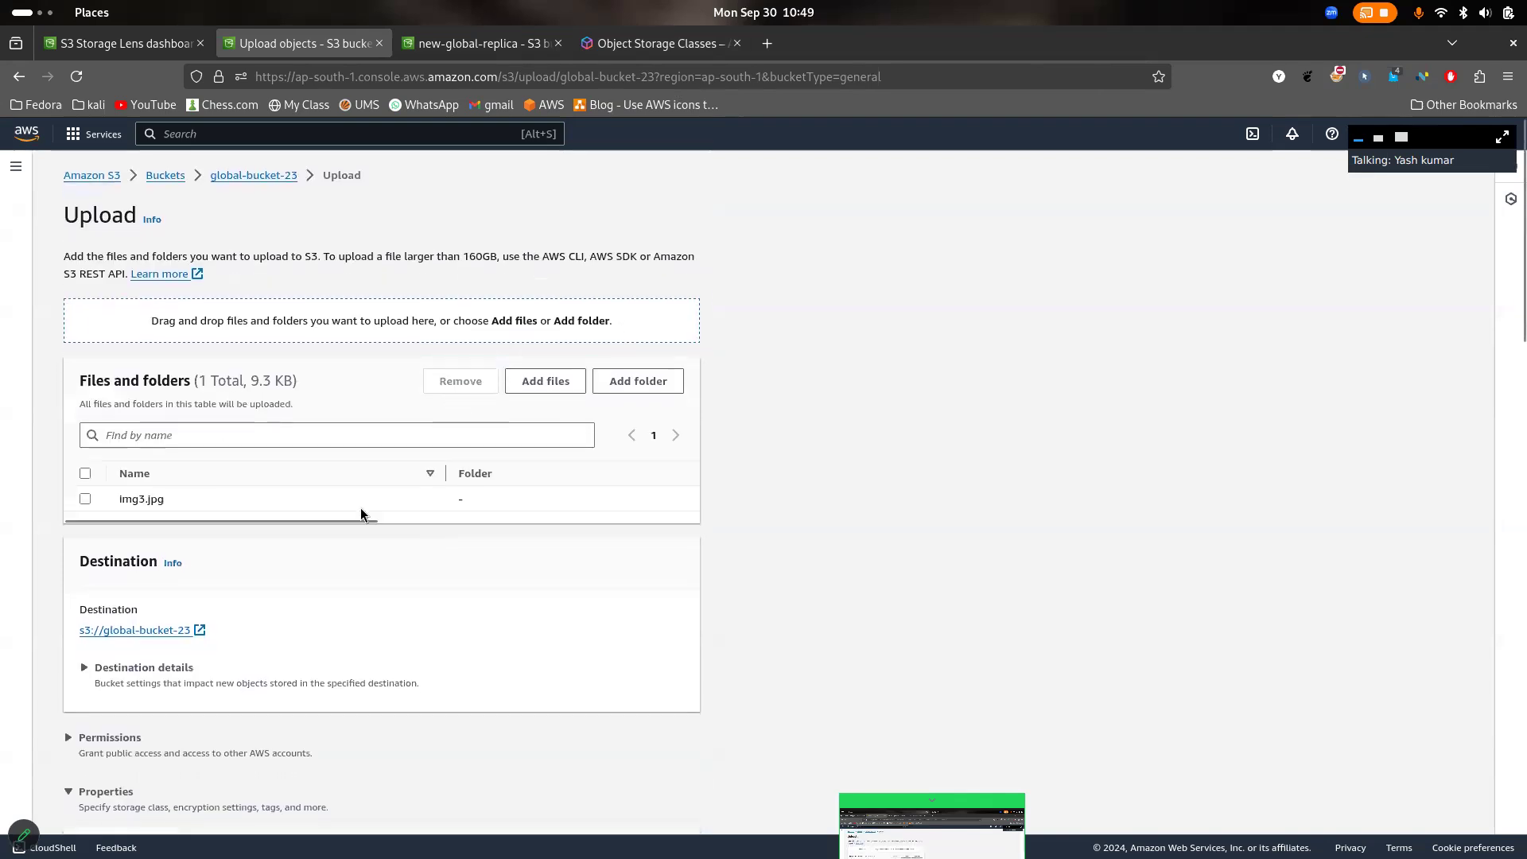
{"action": "scroll", "coordinate": [461, 509], "scroll_direction": "right", "scroll_amount": 5}
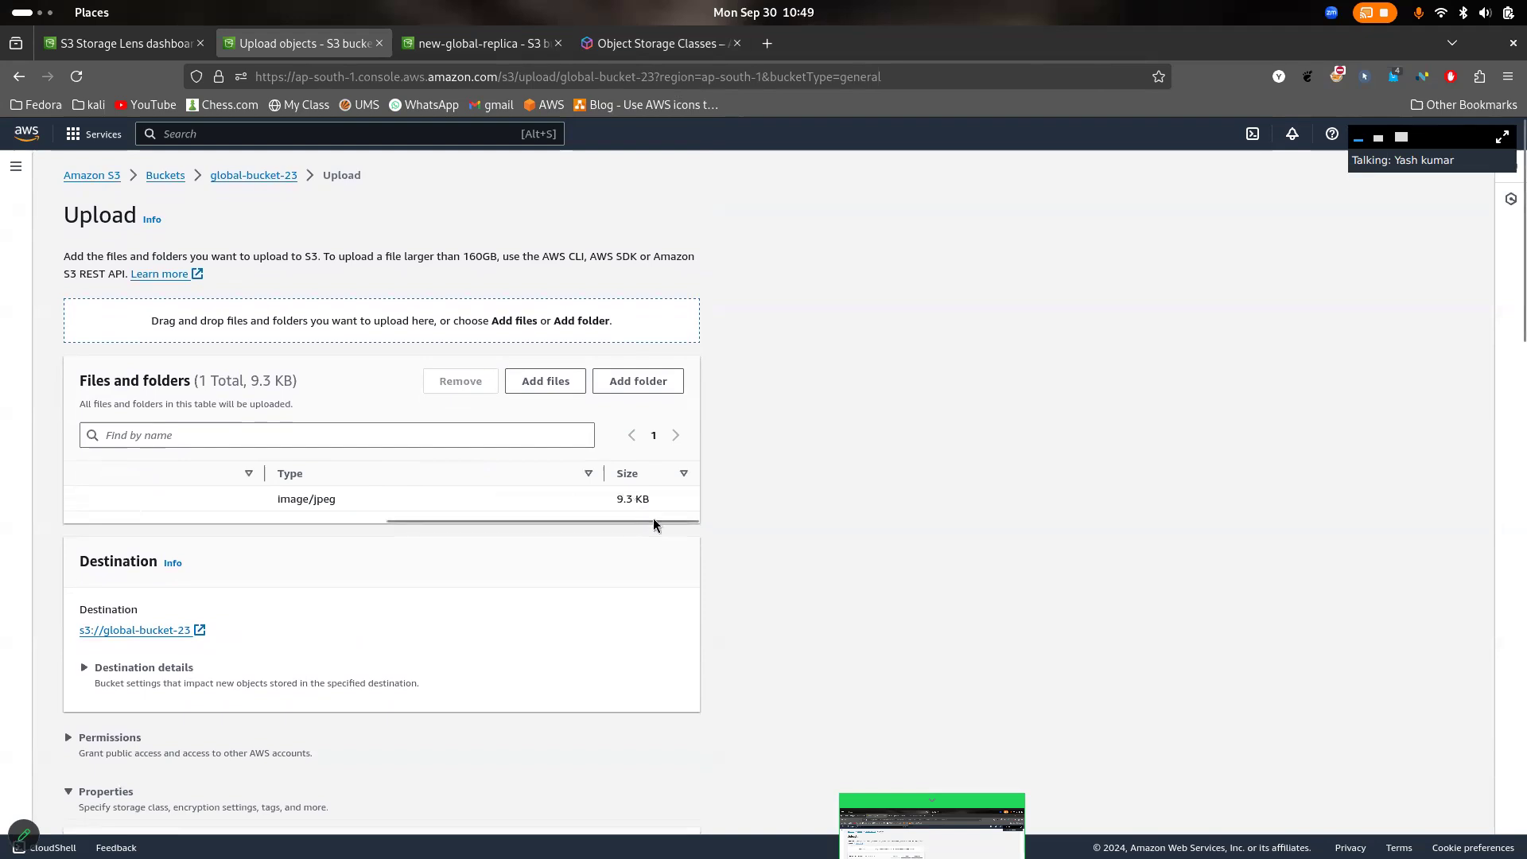
- Select the Standard-IA storage class and review its minimum storage duration, minimum billable object size and retrieval fees
{"action": "scroll", "coordinate": [728, 558], "scroll_direction": "down", "scroll_amount": 3}
{"action": "scroll", "coordinate": [729, 558], "scroll_direction": "down", "scroll_amount": 2}
{"action": "scroll", "coordinate": [326, 708], "scroll_direction": "left", "scroll_amount": 5}
{"action": "scroll", "coordinate": [331, 702], "scroll_direction": "down", "scroll_amount": 7}
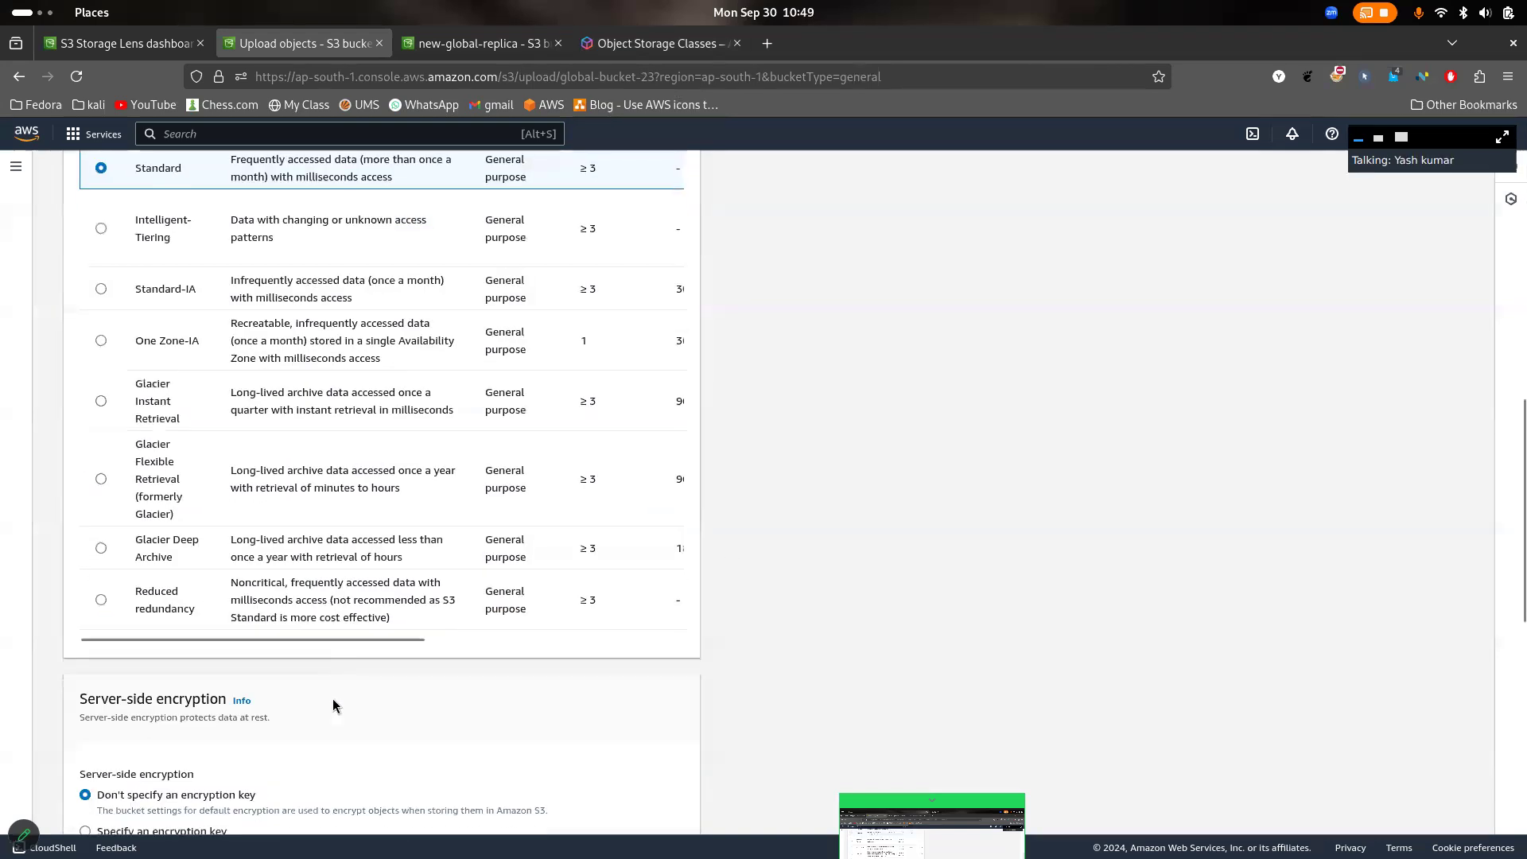
{"action": "left_click", "coordinate": [101, 289]}
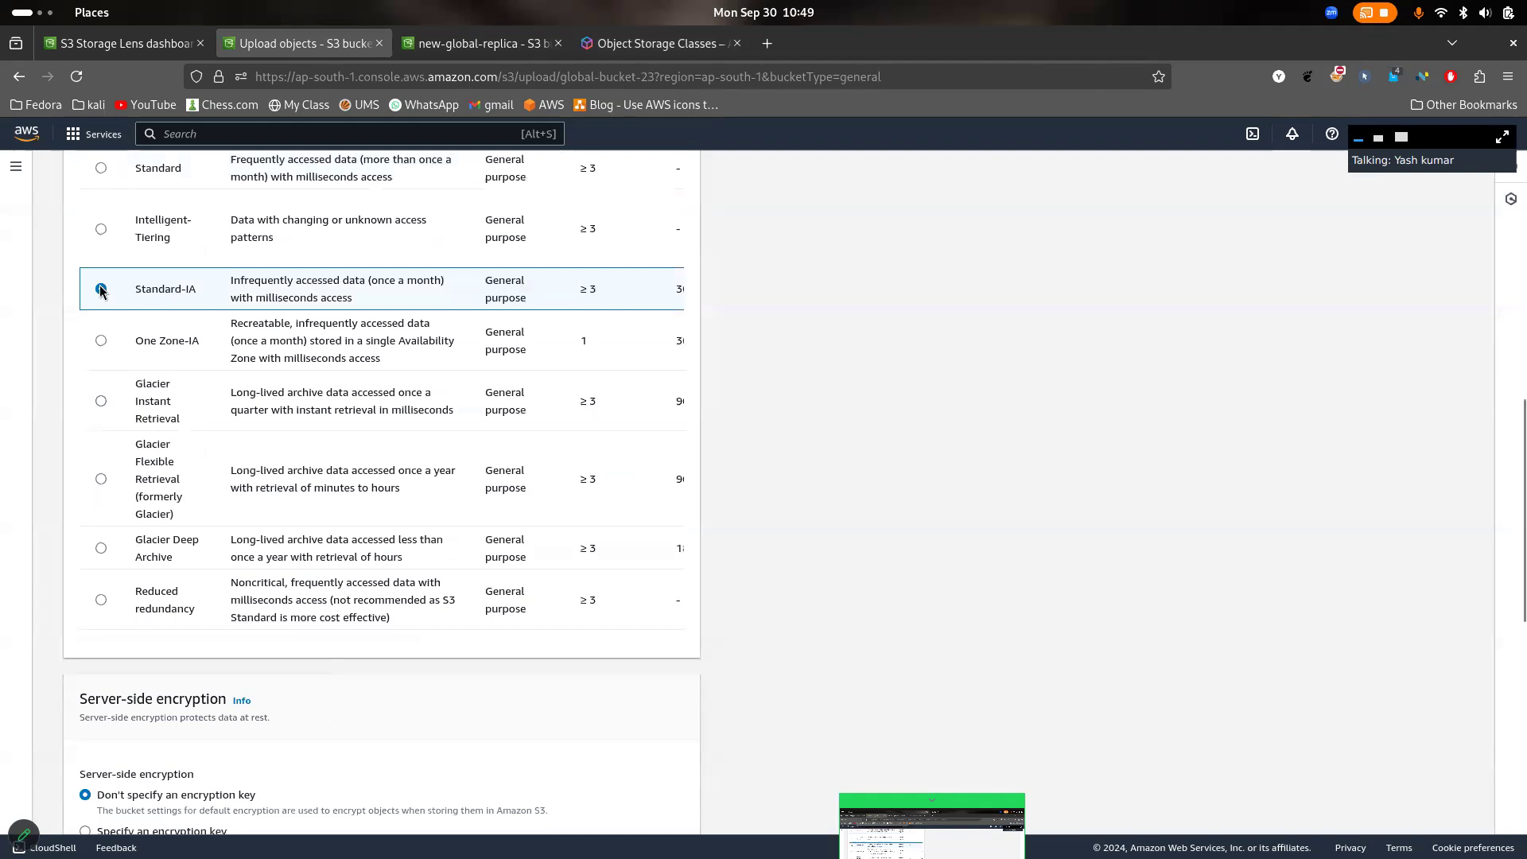
{"action": "scroll", "coordinate": [307, 284], "scroll_direction": "right", "scroll_amount": 5}
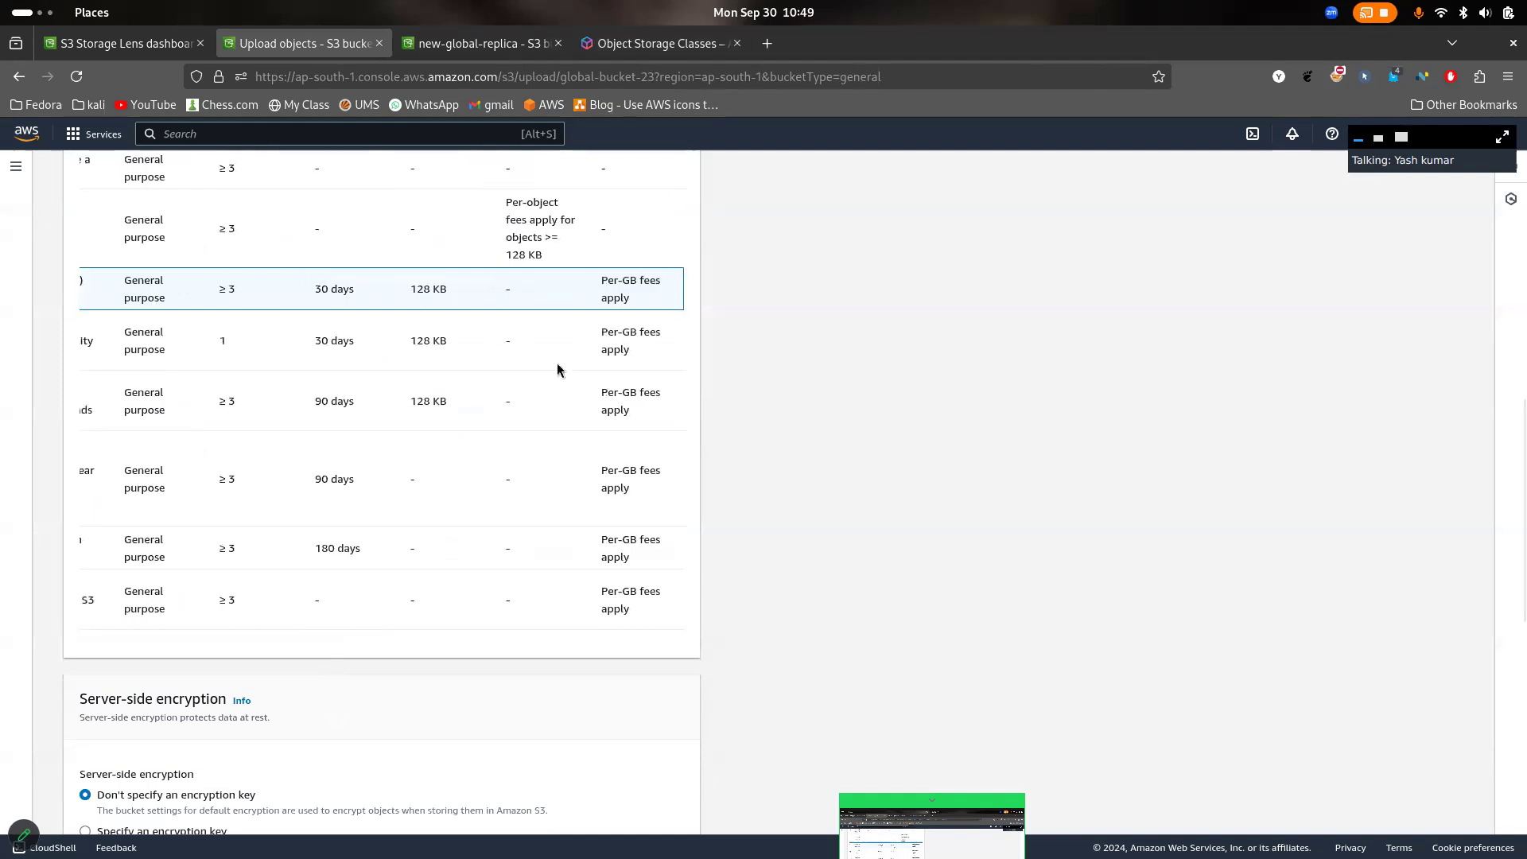
{"action": "scroll", "coordinate": [556, 365], "scroll_direction": "up", "scroll_amount": 3}
{"action": "scroll", "coordinate": [557, 366], "scroll_direction": "down", "scroll_amount": 2}
{"action": "scroll", "coordinate": [556, 366], "scroll_direction": "left", "scroll_amount": 5}
{"action": "scroll", "coordinate": [556, 366], "scroll_direction": "right", "scroll_amount": 1}
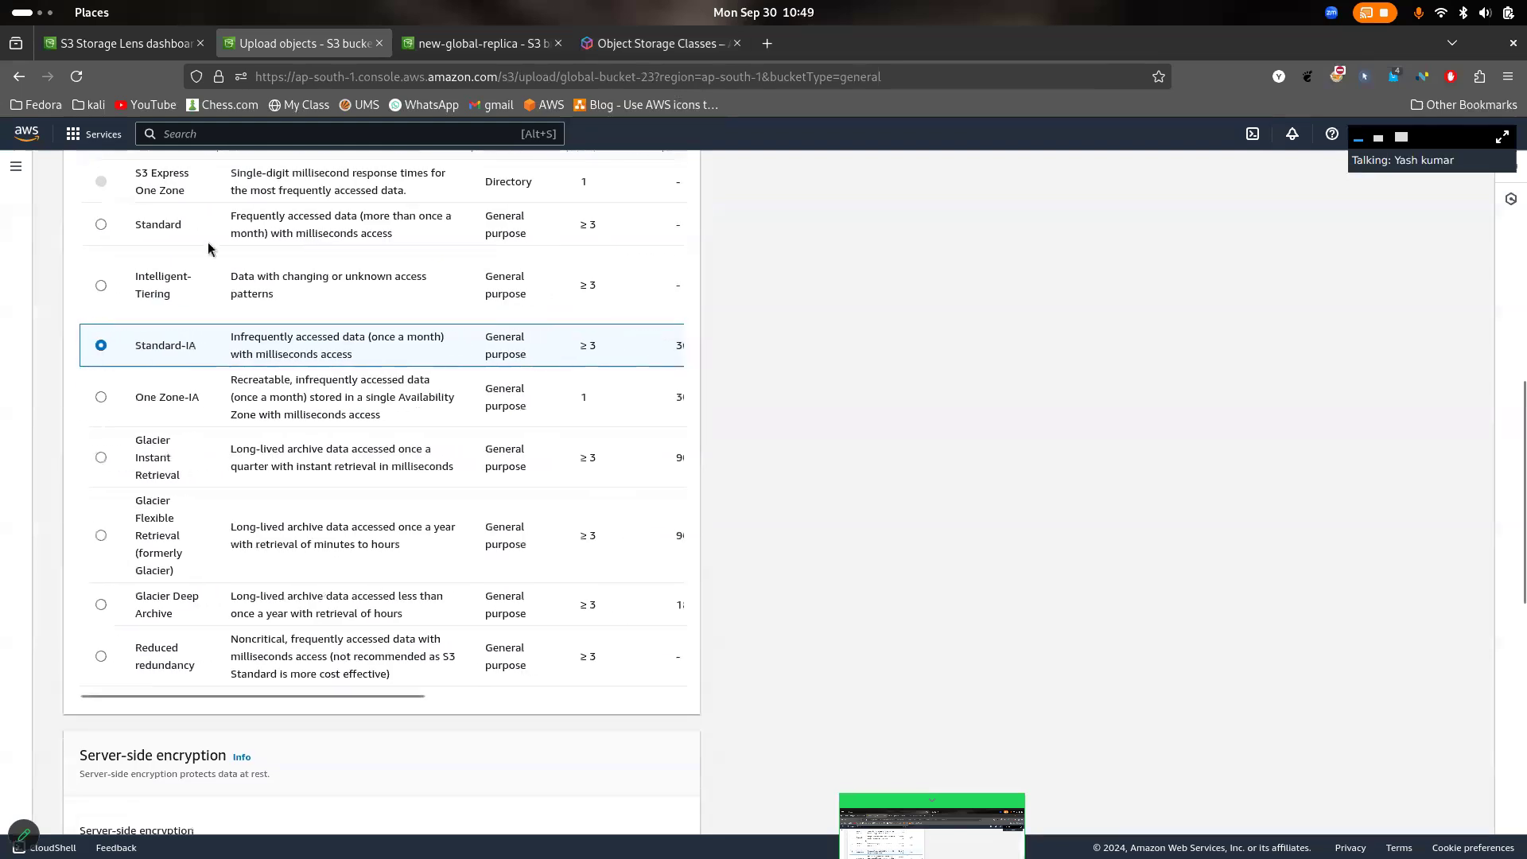
- Set the storage class back to Standard and look over the other storage classes
{"action": "scroll", "coordinate": [175, 243], "scroll_direction": "up", "scroll_amount": 5}
{"action": "left_click", "coordinate": [113, 668]}
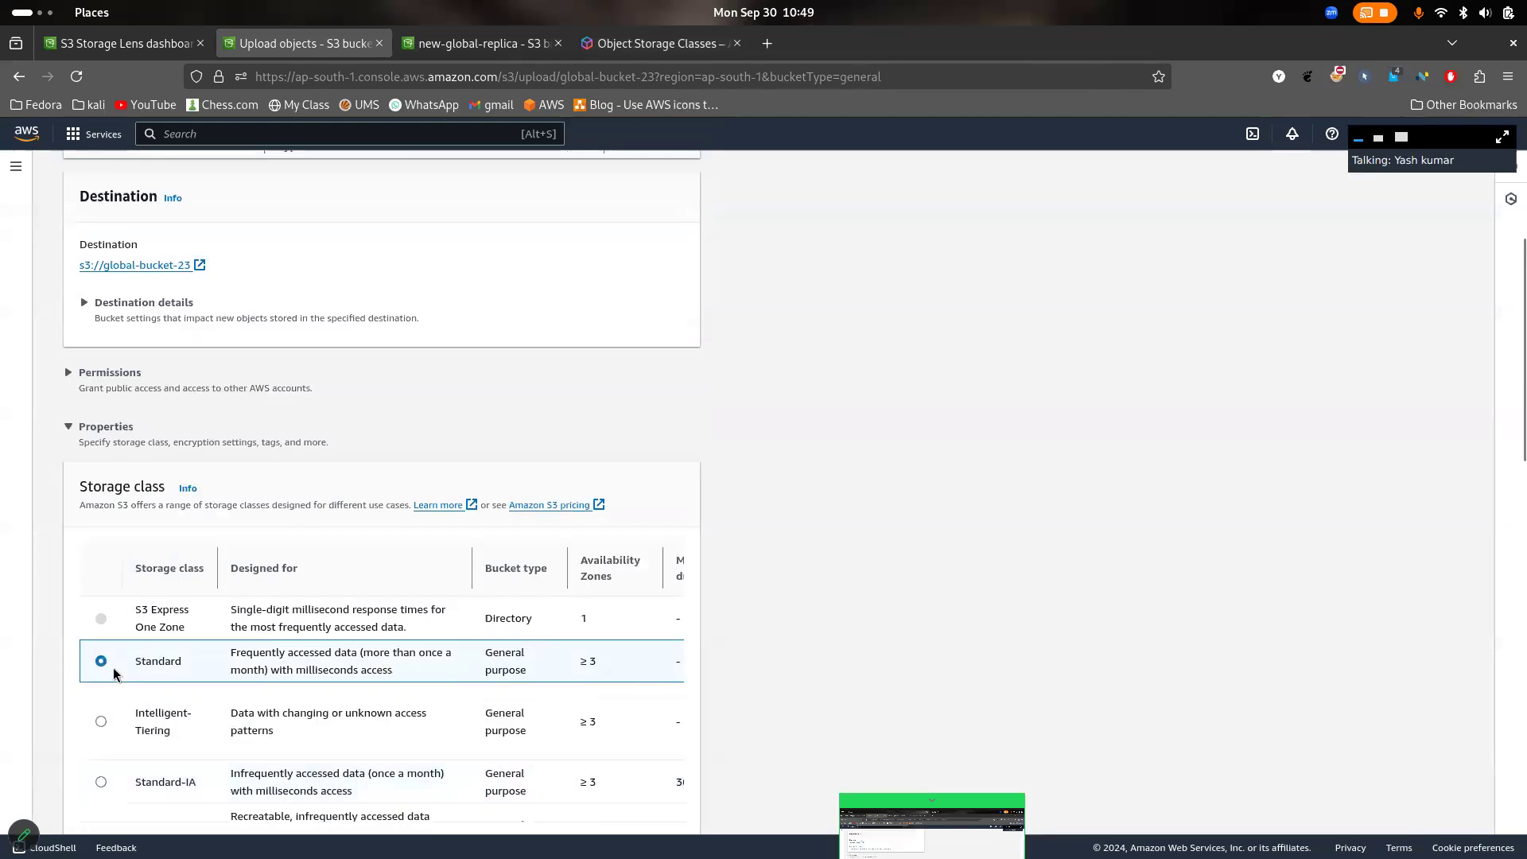
{"action": "scroll", "coordinate": [223, 684], "scroll_direction": "down", "scroll_amount": 15}
{"action": "scroll", "coordinate": [479, 661], "scroll_direction": "up", "scroll_amount": 10}
{"action": "scroll", "coordinate": [479, 661], "scroll_direction": "down", "scroll_amount": 3}
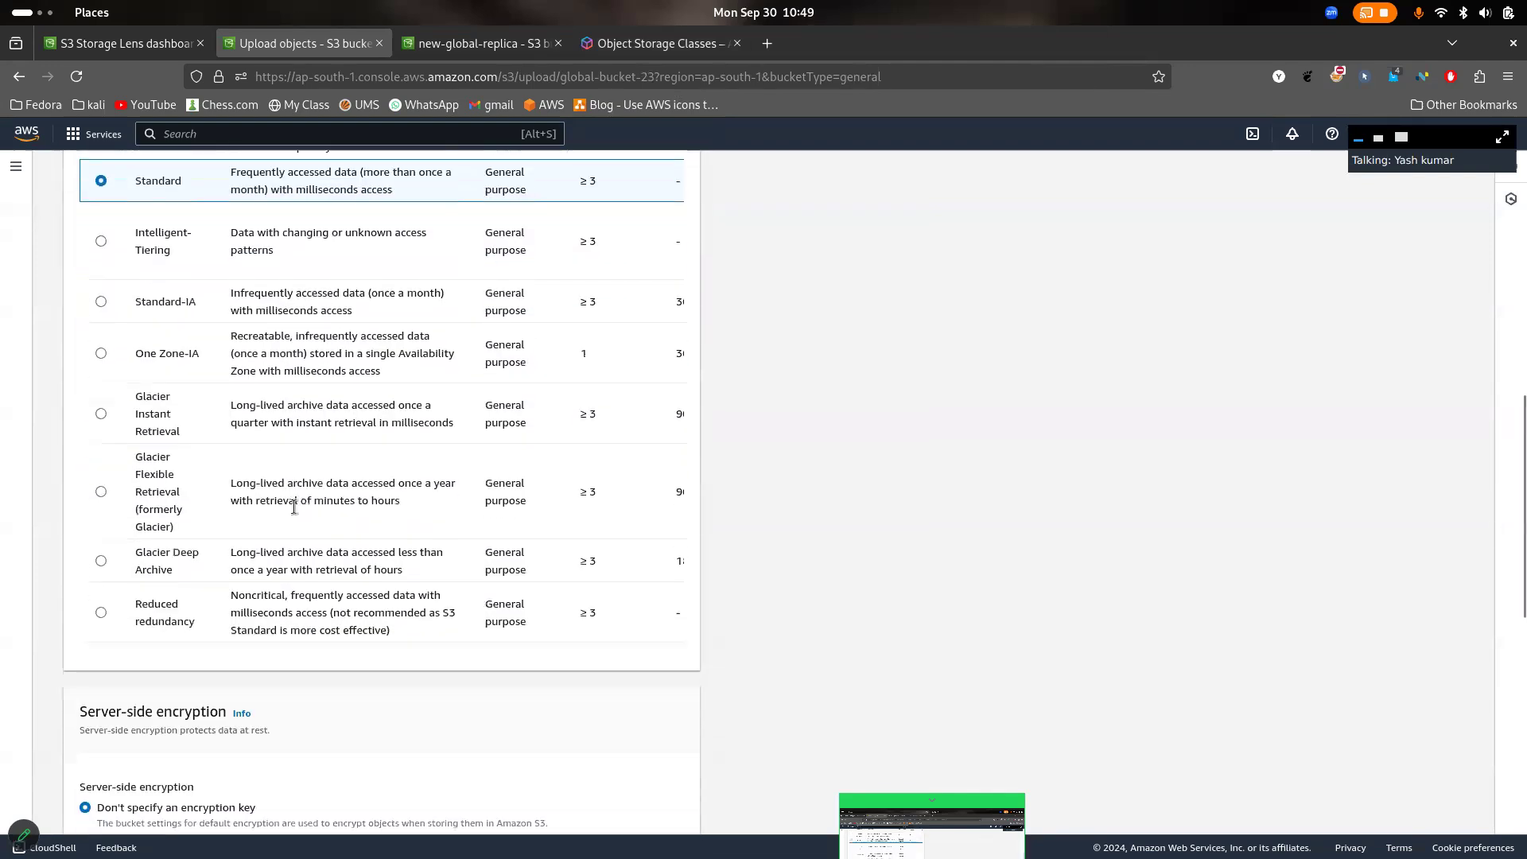
- Set the storage class to Standard-IA, upload img3.jpg to global-bucket-23 and close the upload status page
{"action": "scroll", "coordinate": [199, 421], "scroll_direction": "up", "scroll_amount": 1}
{"action": "left_click", "coordinate": [113, 359]}
{"action": "scroll", "coordinate": [358, 429], "scroll_direction": "right", "scroll_amount": 5}
{"action": "scroll", "coordinate": [359, 428], "scroll_direction": "down", "scroll_amount": 10}
{"action": "scroll", "coordinate": [359, 428], "scroll_direction": "up", "scroll_amount": 1}
{"action": "left_click", "coordinate": [666, 802]}
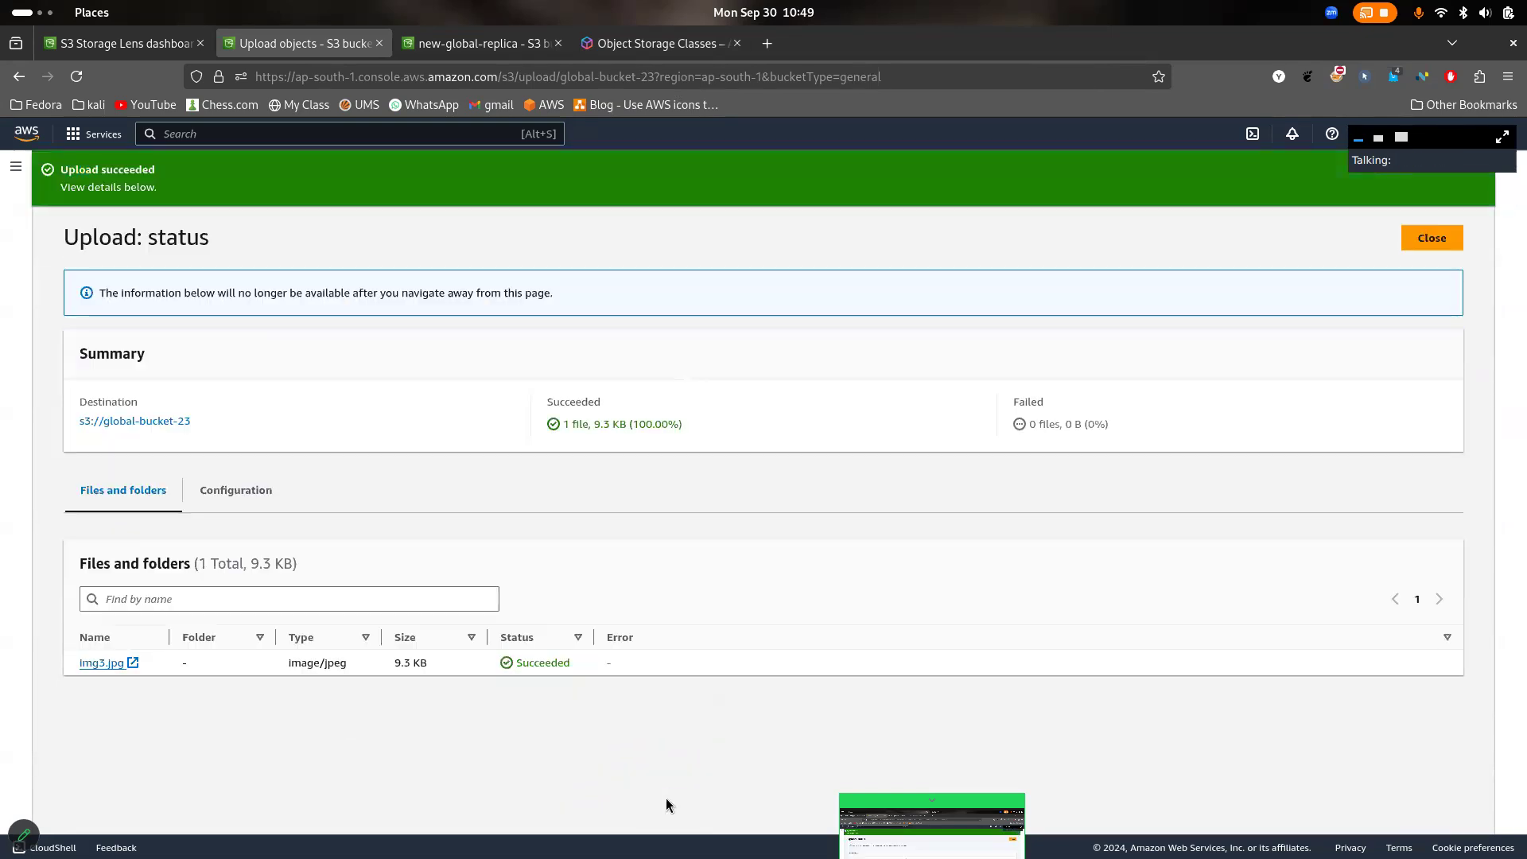
{"action": "left_click", "coordinate": [1446, 239]}
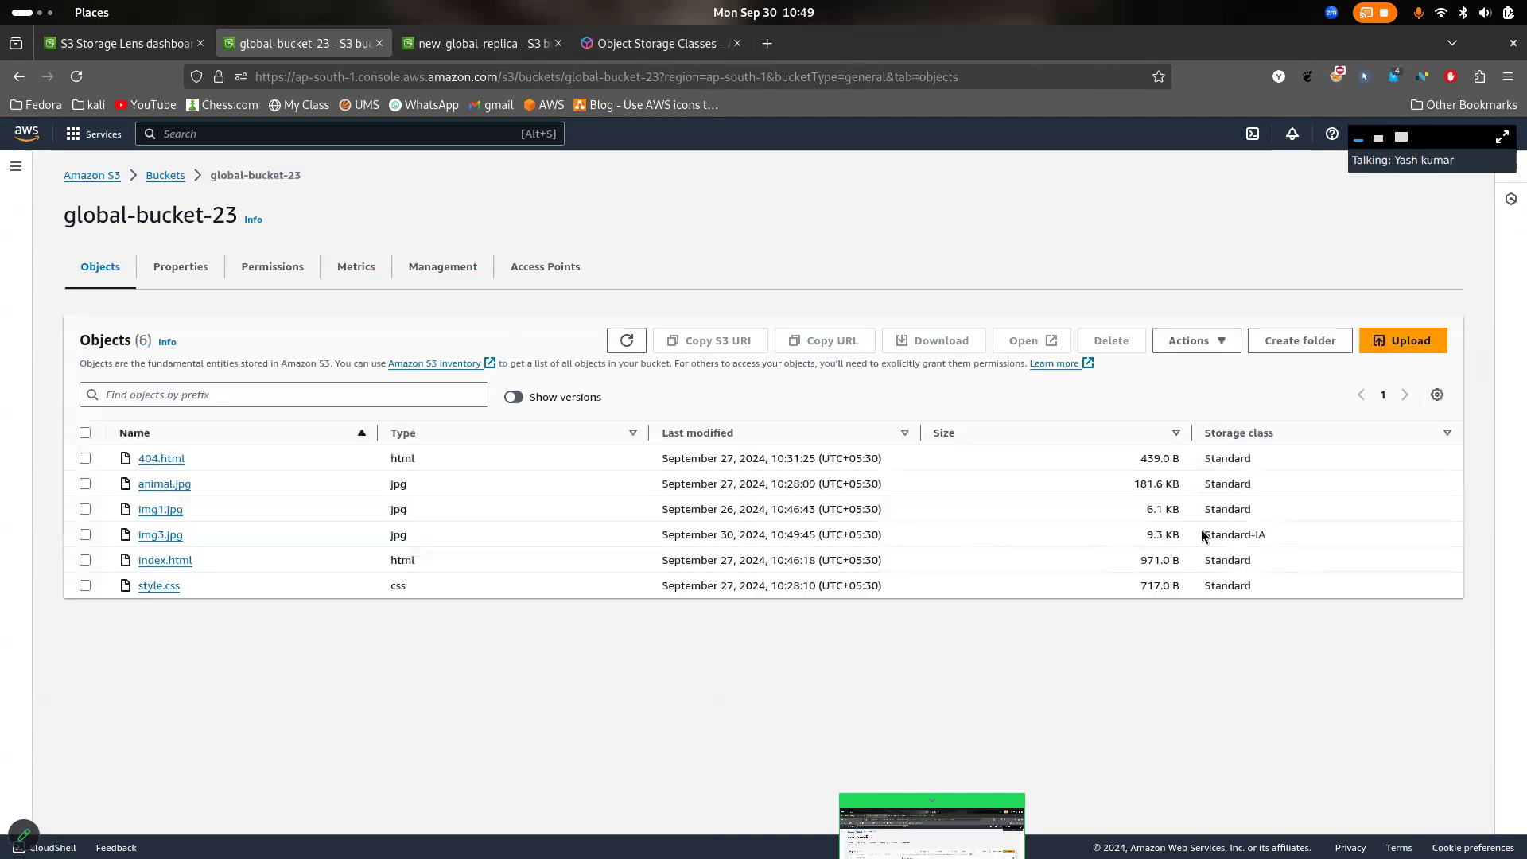
- Compare the storage class of img3.jpg with the other objects in global-bucket-23, highlighting the values
{"action": "triple_click", "coordinate": [1281, 541]}
{"action": "left_click", "coordinate": [765, 535]}
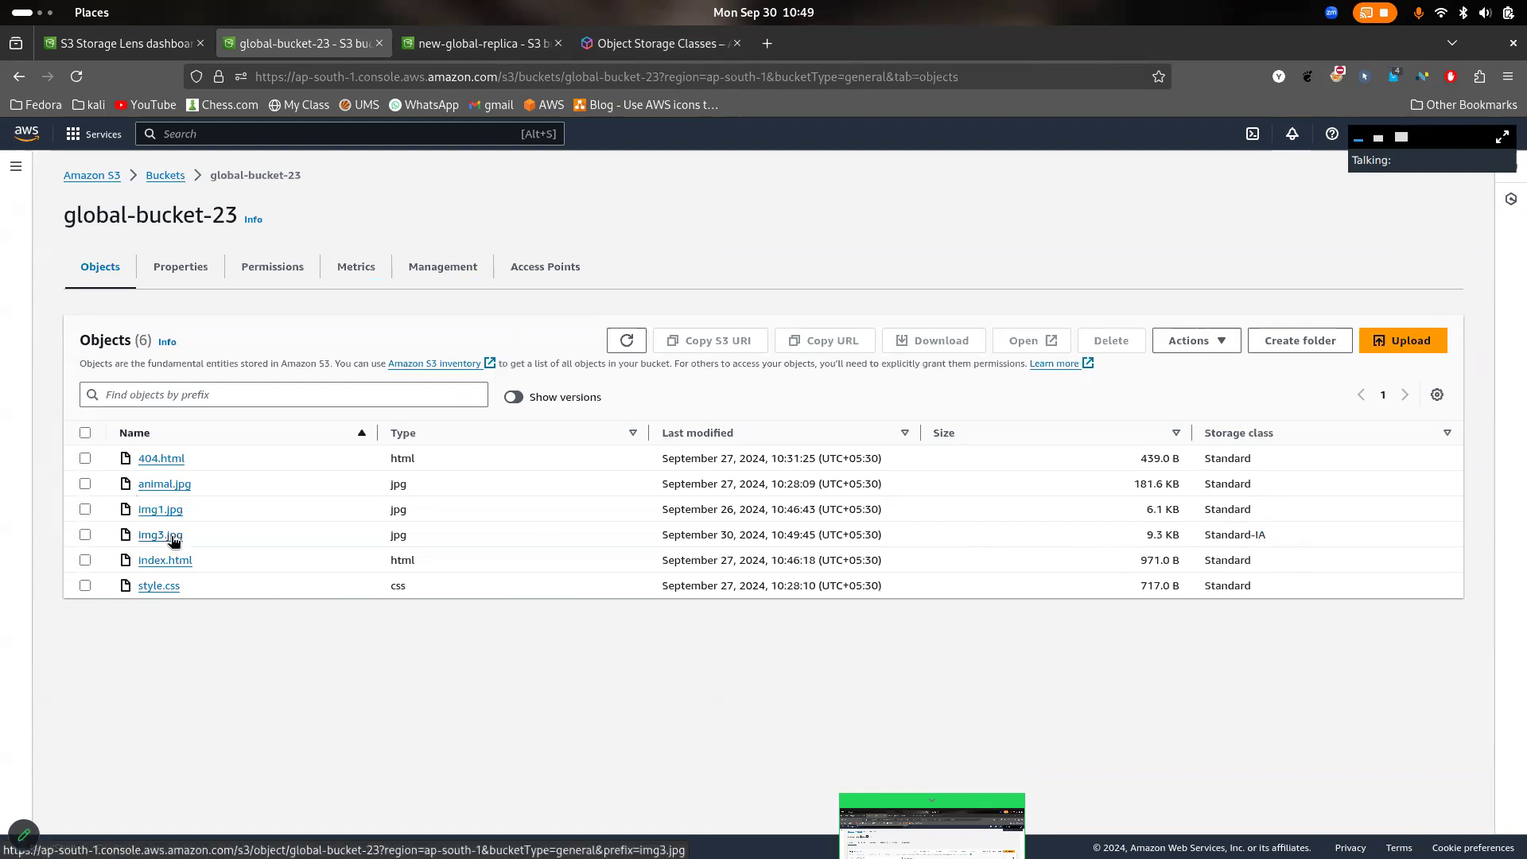
{"action": "left_click_drag", "start_coordinate": [1280, 512], "coordinate": [1166, 444]}
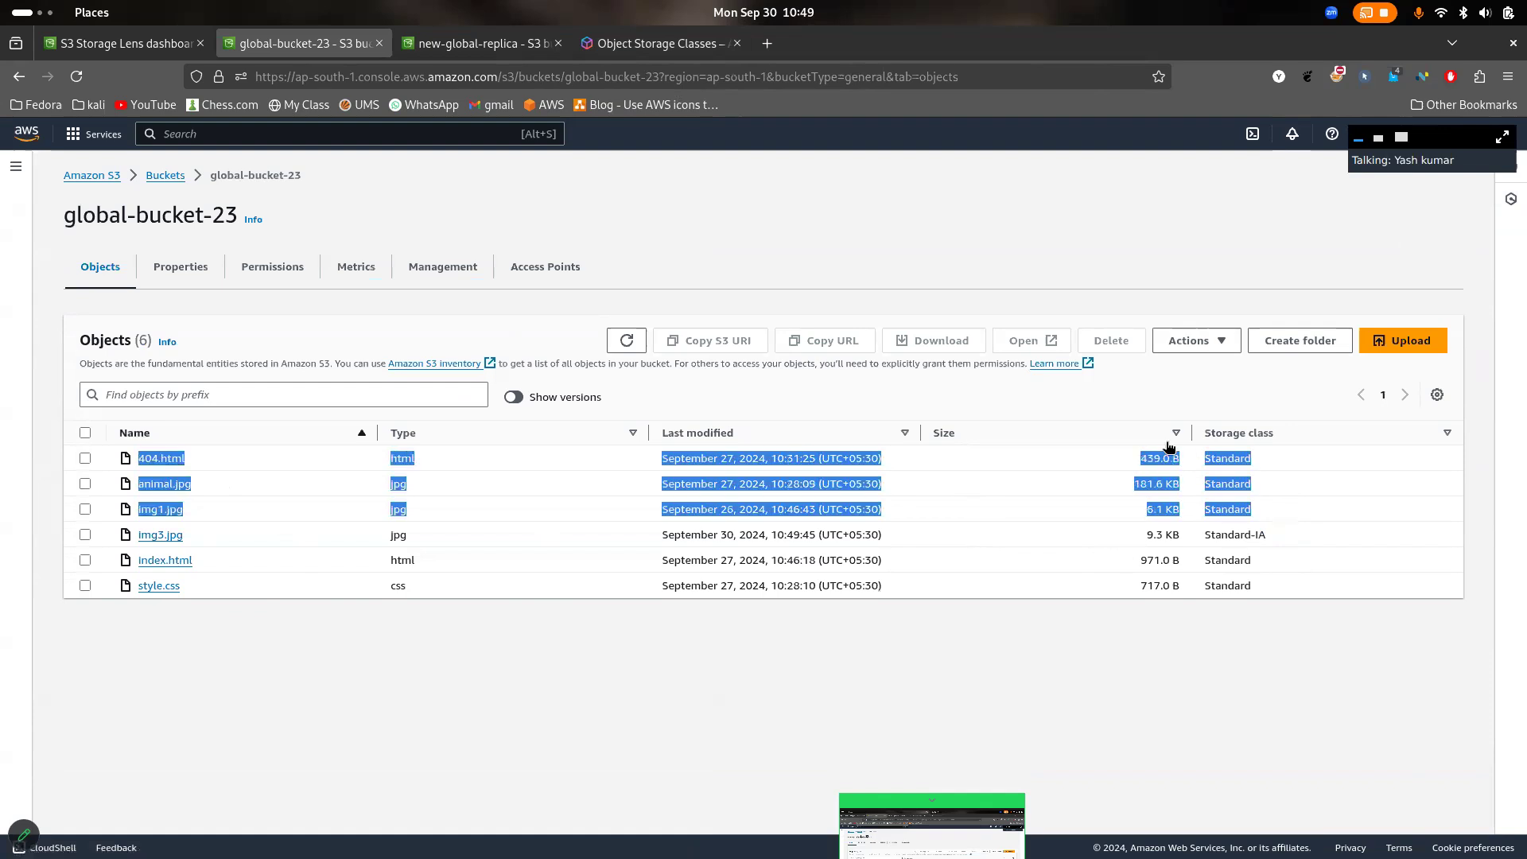
{"action": "left_click_drag", "start_coordinate": [1300, 546], "coordinate": [1263, 536]}
{"action": "triple_click", "coordinate": [1286, 541]}
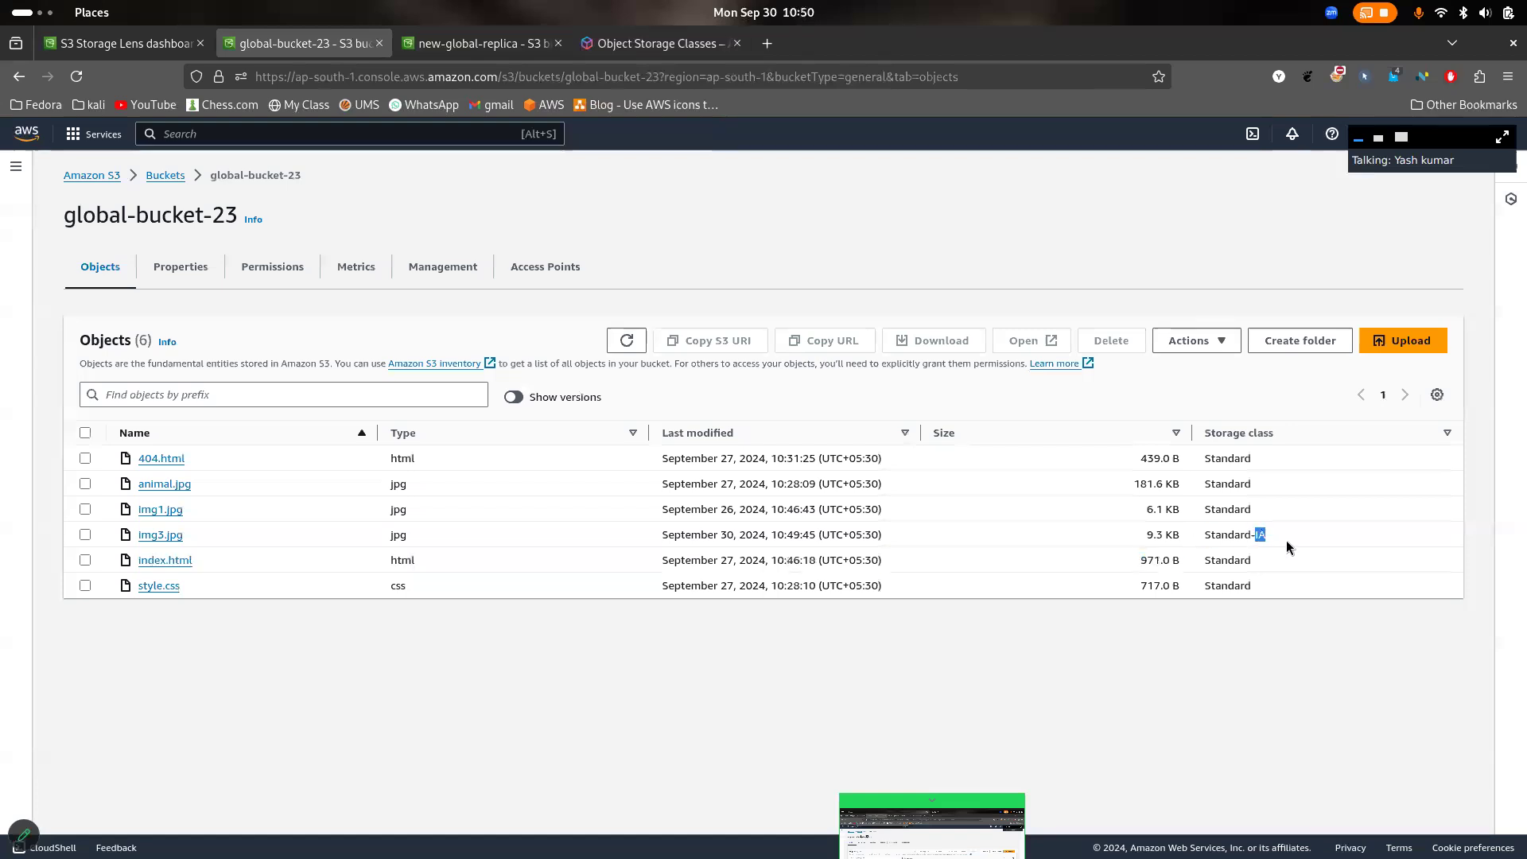
- Highlight the Standard storage classes of the objects listed above img3.jpg to contrast them with its Standard-IA class
{"action": "left_click", "coordinate": [1286, 540]}
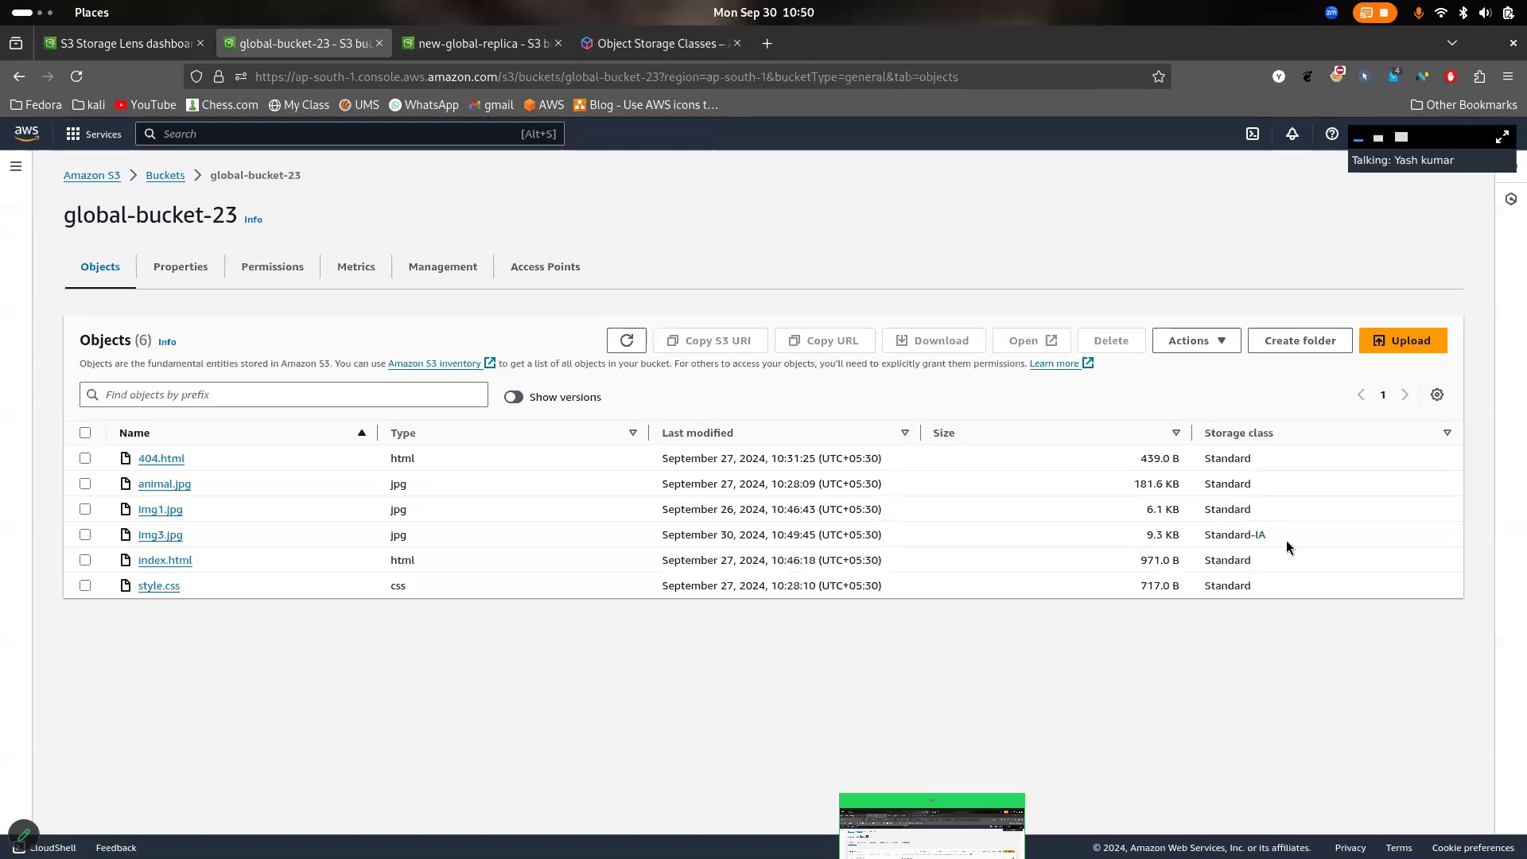
{"action": "left_click_drag", "start_coordinate": [1267, 517], "coordinate": [1202, 455]}
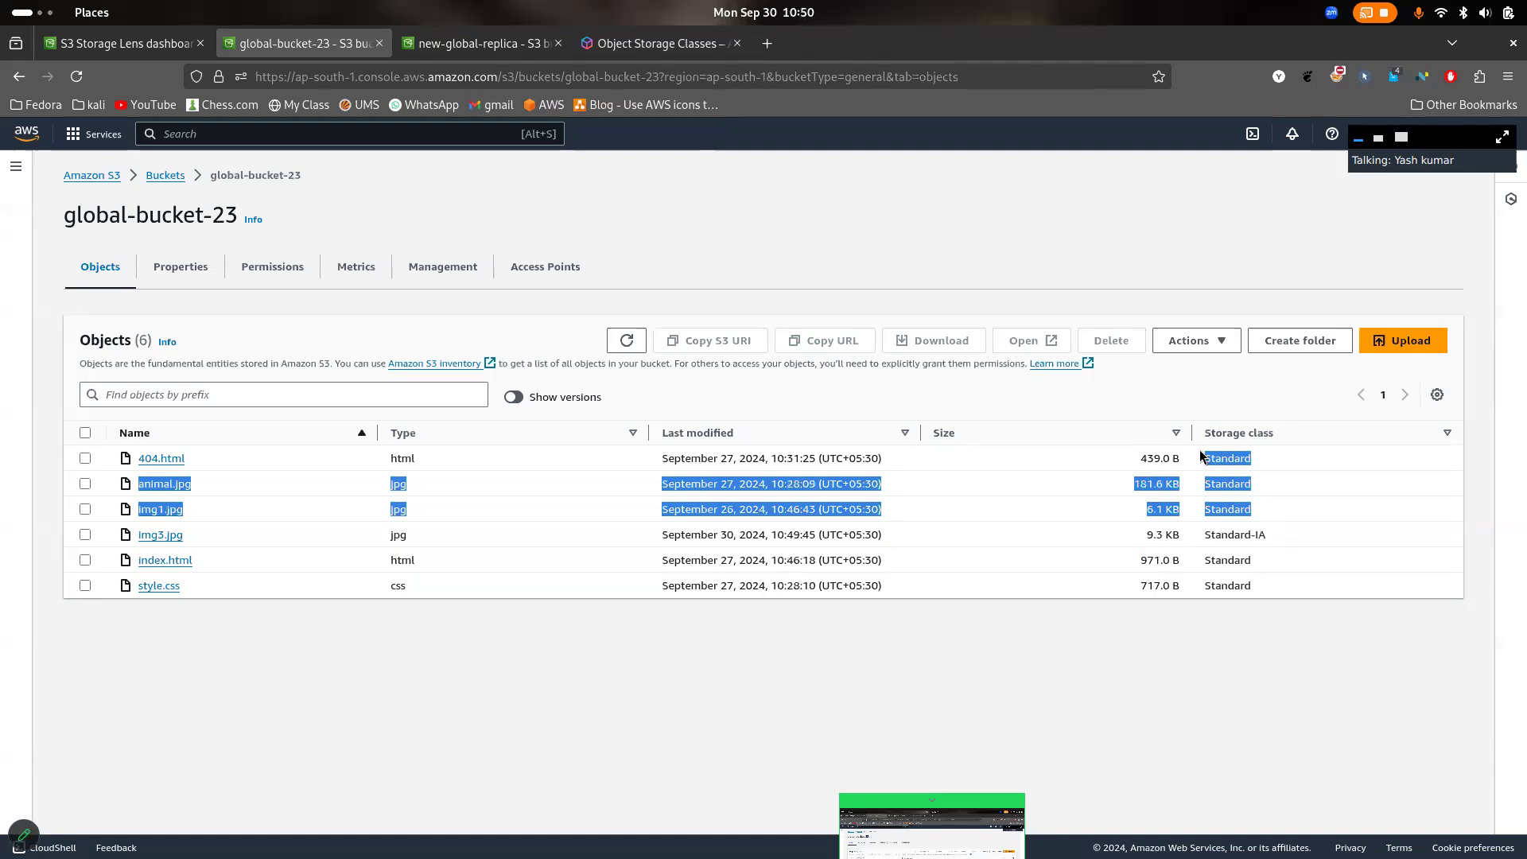
{"action": "left_click", "coordinate": [1265, 533]}
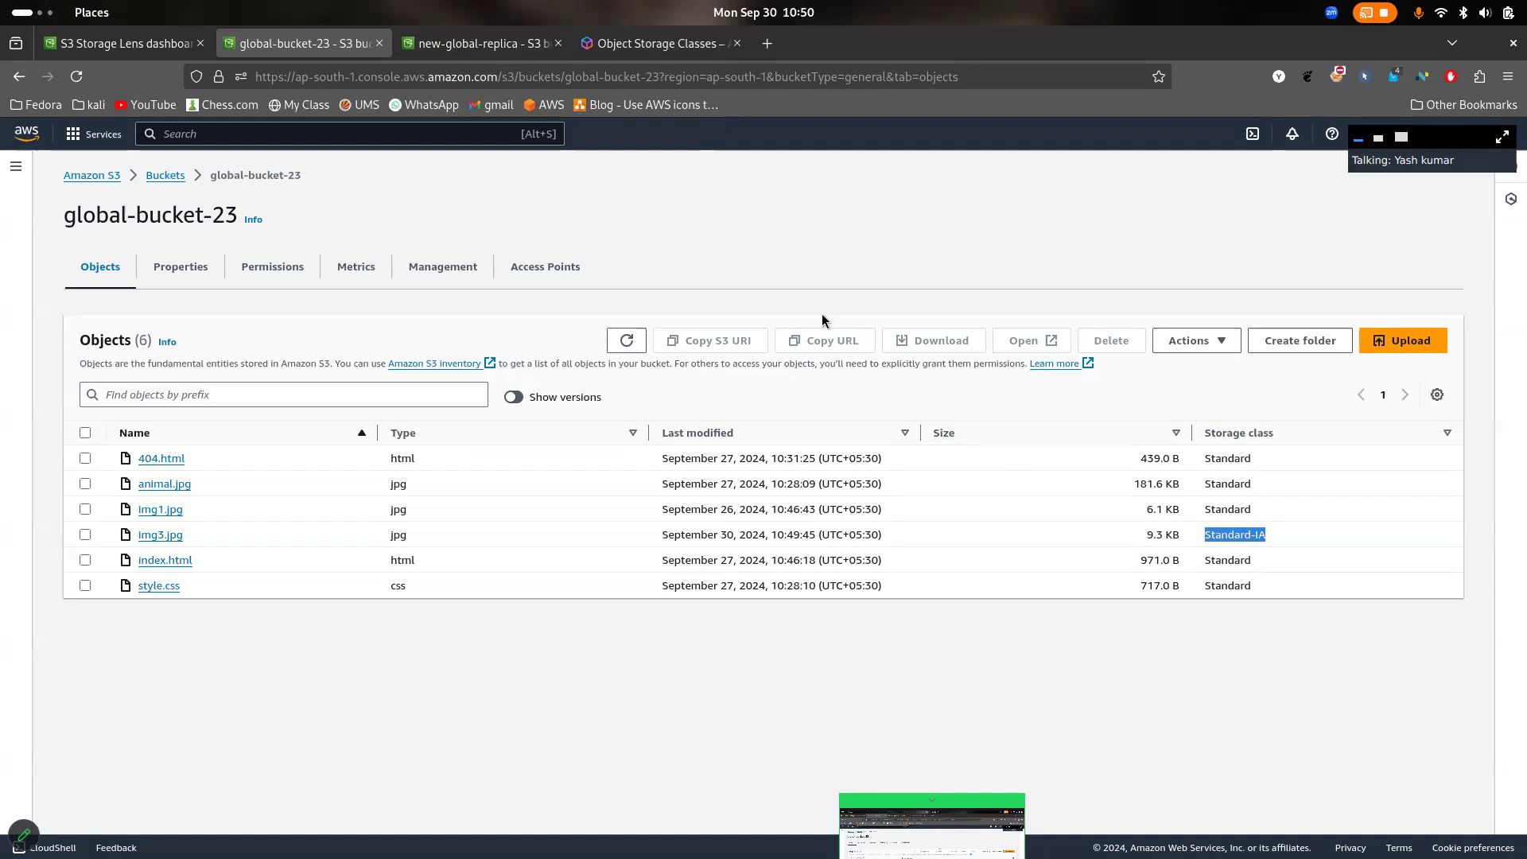
{"action": "left_click_drag", "start_coordinate": [1278, 493], "coordinate": [1202, 451]}
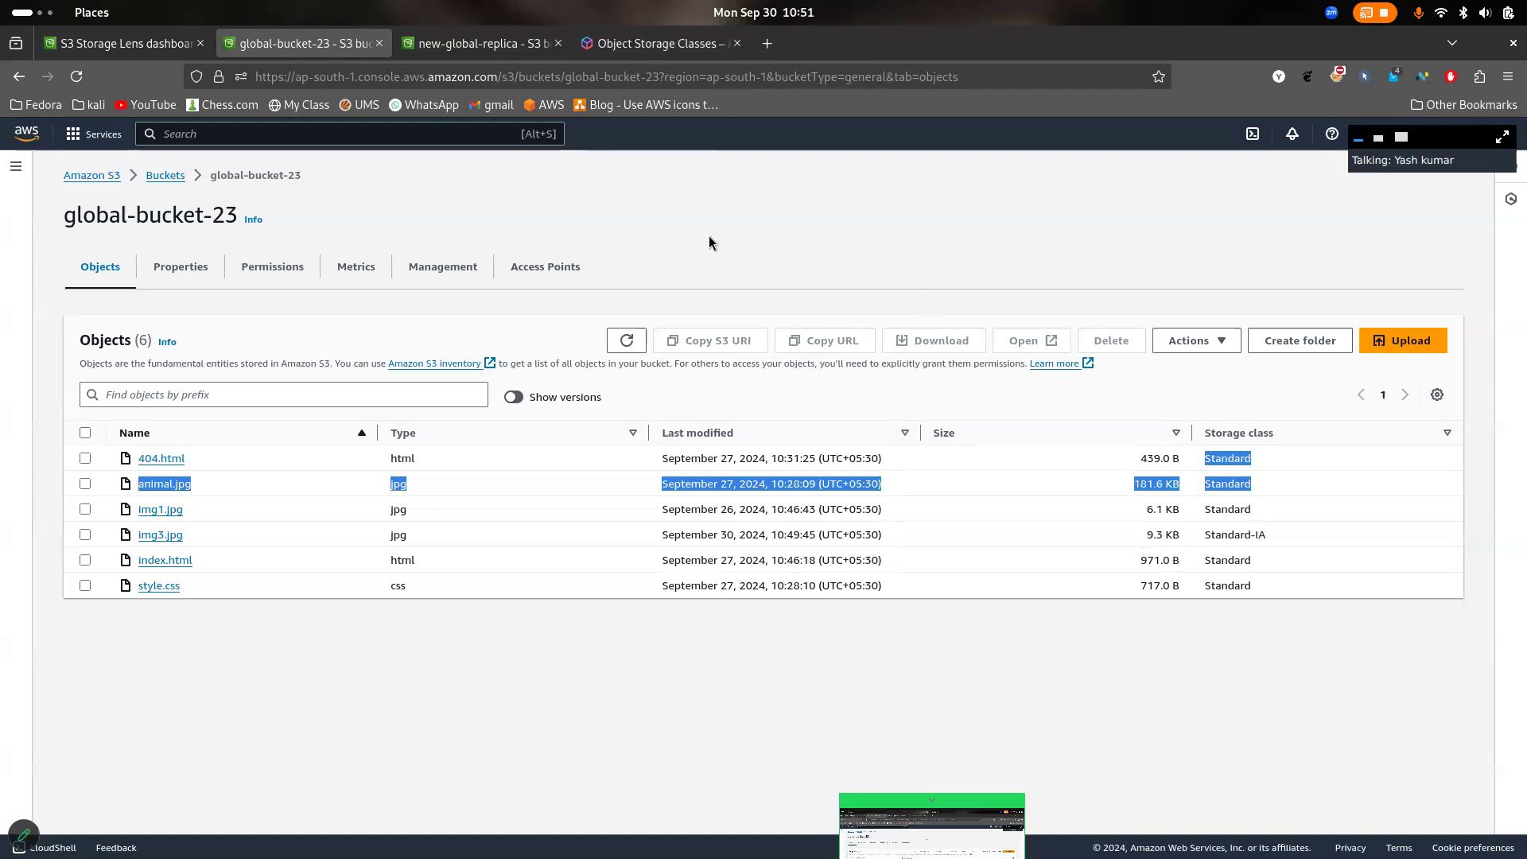
- Open the management settings of global-bucket-23 and highlight the Lifecycle rules heading
{"action": "left_click", "coordinate": [403, 273]}
{"action": "left_click_drag", "start_coordinate": [197, 326], "coordinate": [80, 333]}
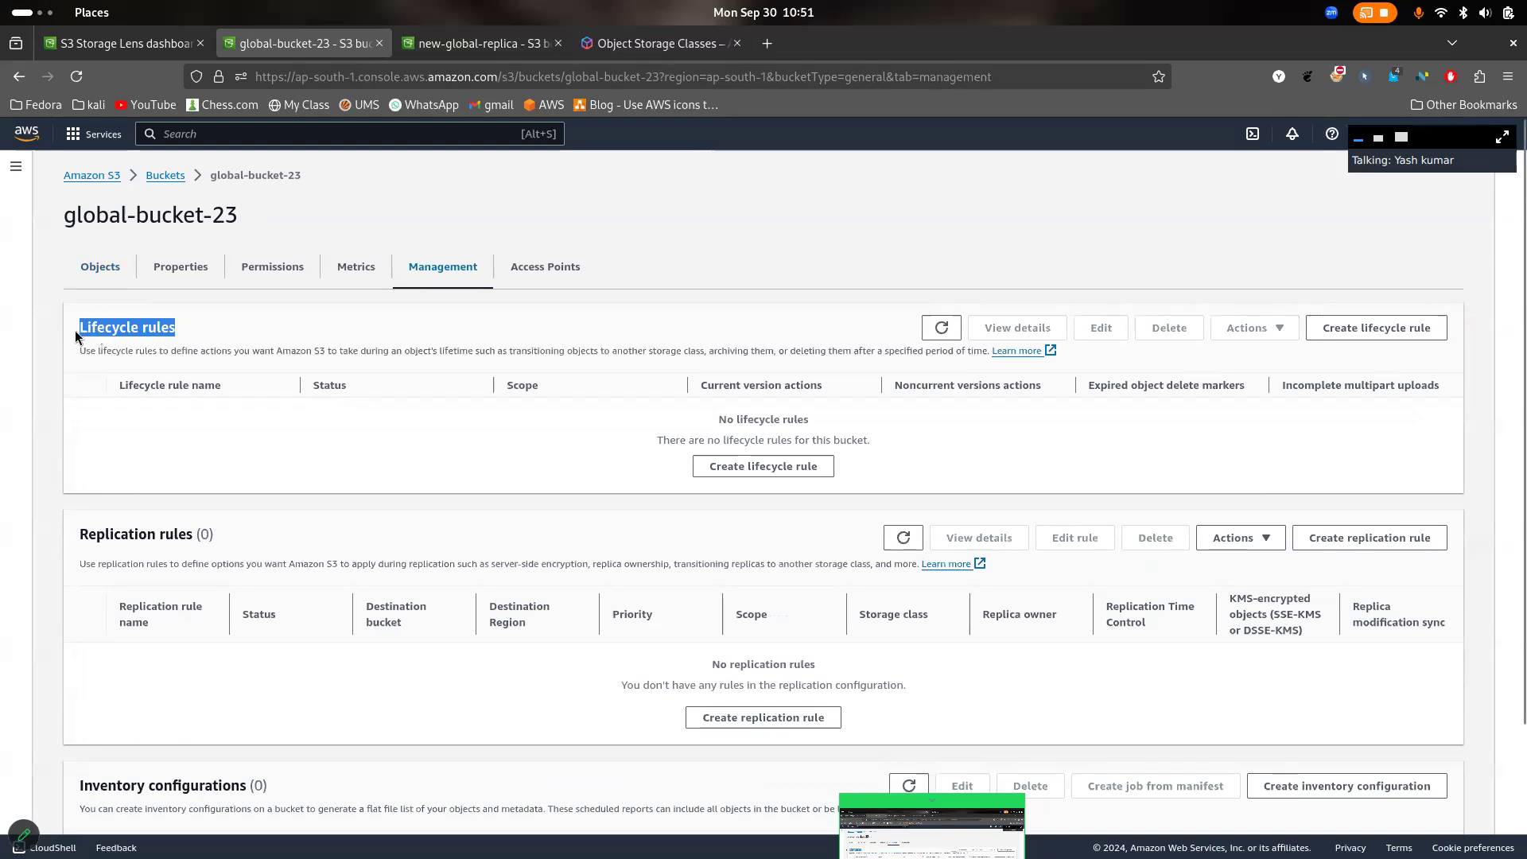
{"action": "left_click", "coordinate": [220, 335]}
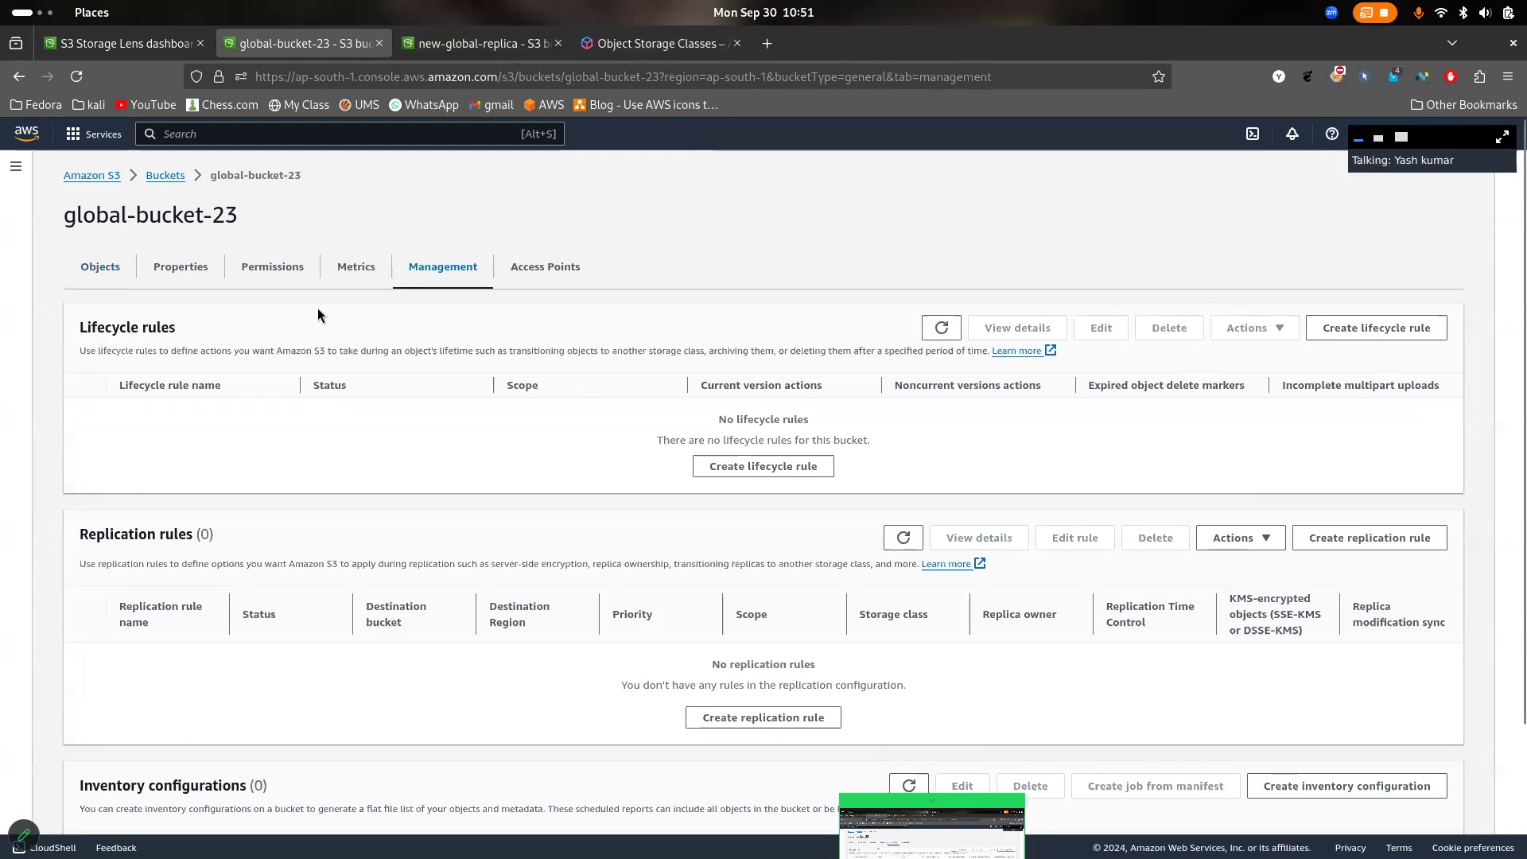
{"action": "triple_click", "coordinate": [143, 334]}
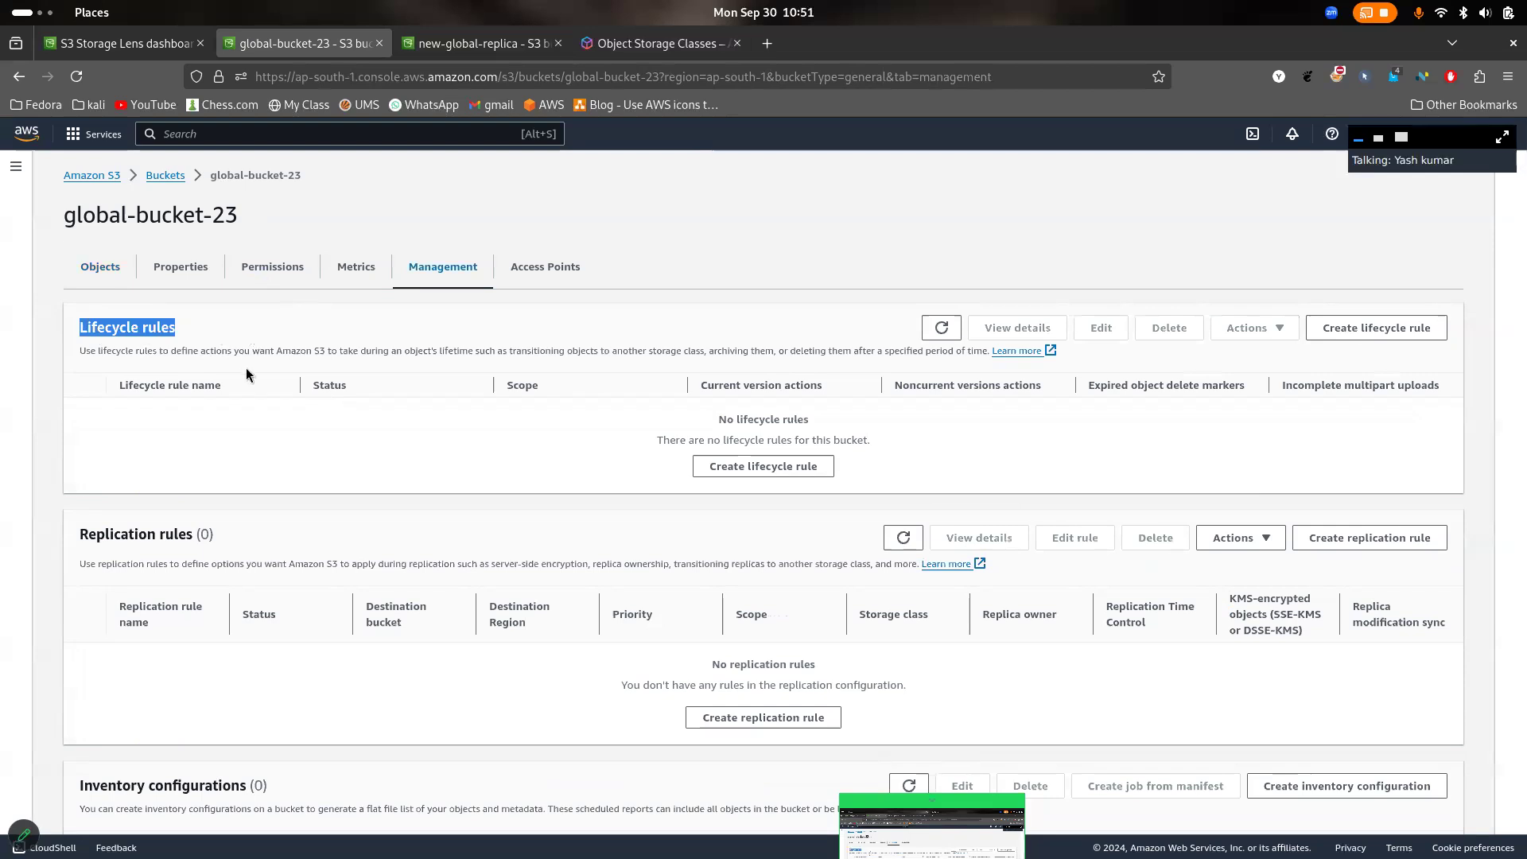
{"action": "left_click", "coordinate": [404, 320]}
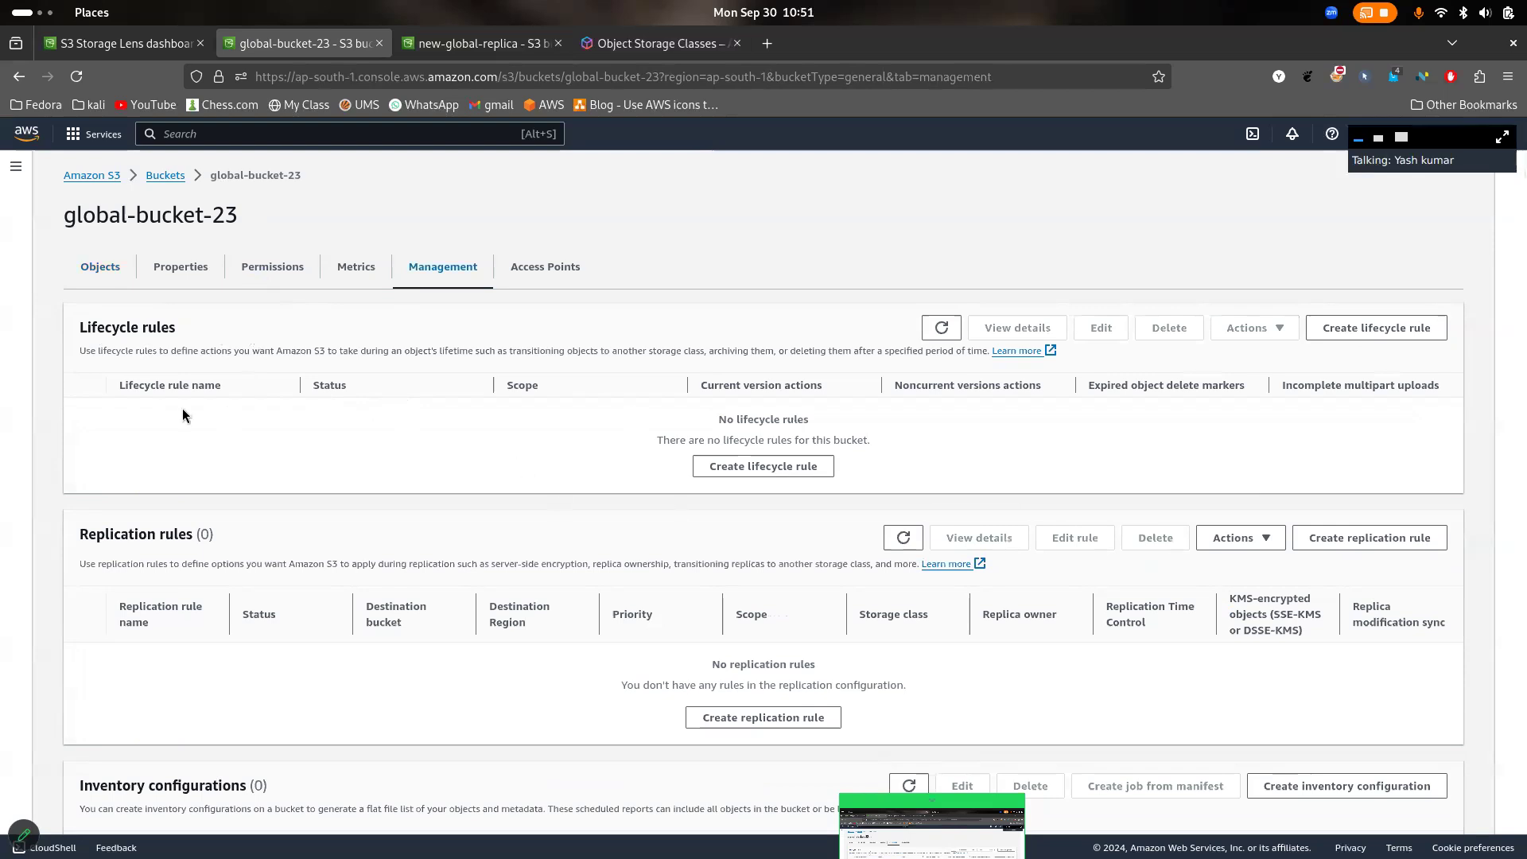
- Annotate the screen in red with v1, an arrow to 30, an up arrow, "fa" underlined and the word Standard
{"action": "left_click", "coordinate": [23, 834]}
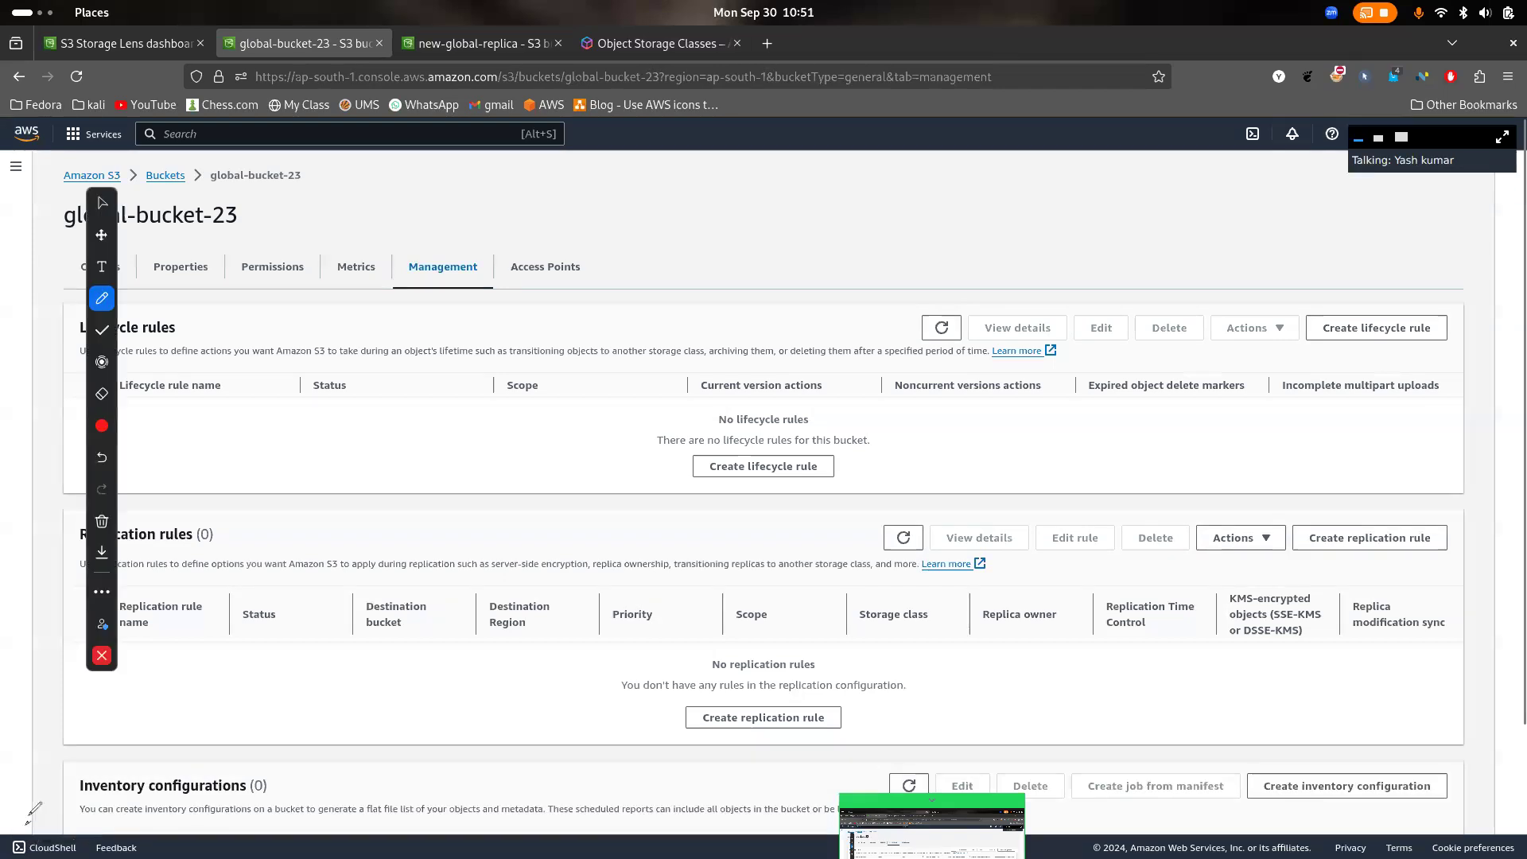
{"action": "mouse_move", "coordinate": [329, 226]}
{"action": "left_mouse_down"}
{"action": "mouse_move", "coordinate": [362, 205]}
{"action": "mouse_move", "coordinate": [430, 287]}
{"action": "mouse_move", "coordinate": [442, 262]}
{"action": "mouse_move", "coordinate": [589, 221]}
{"action": "mouse_move", "coordinate": [584, 246]}
{"action": "left_mouse_up"}
{"action": "mouse_move", "coordinate": [694, 193]}
{"action": "left_mouse_down"}
{"action": "mouse_move", "coordinate": [740, 188]}
{"action": "mouse_move", "coordinate": [713, 252]}
{"action": "mouse_move", "coordinate": [695, 249]}
{"action": "left_mouse_up"}
{"action": "mouse_move", "coordinate": [776, 190]}
{"action": "left_mouse_down"}
{"action": "mouse_move", "coordinate": [819, 243]}
{"action": "mouse_move", "coordinate": [774, 189]}
{"action": "left_mouse_up"}
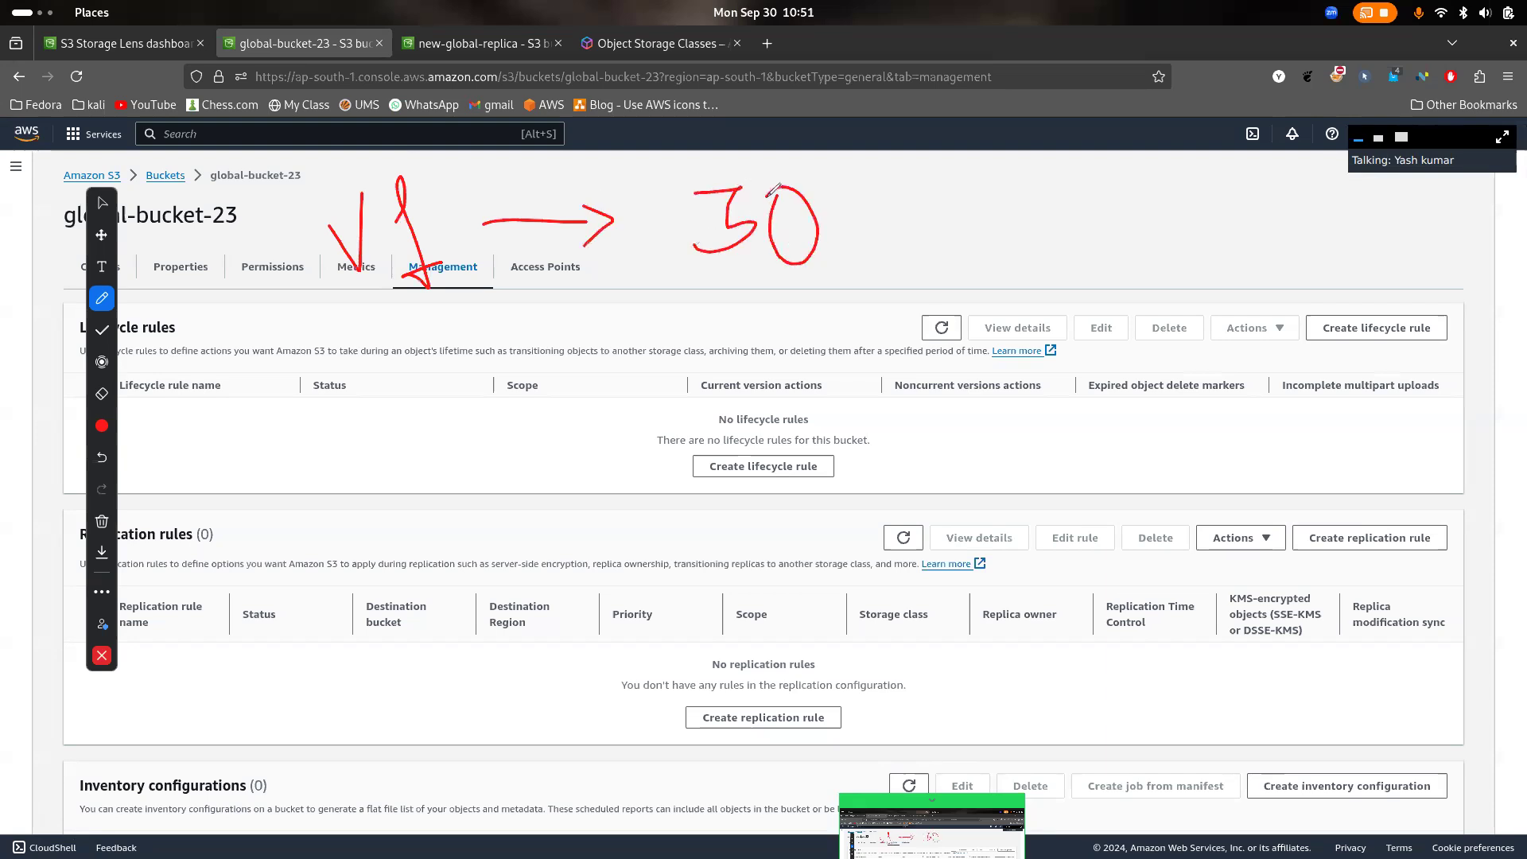
{"action": "mouse_move", "coordinate": [914, 178]}
{"action": "left_mouse_down"}
{"action": "mouse_move", "coordinate": [916, 249]}
{"action": "mouse_move", "coordinate": [921, 168]}
{"action": "mouse_move", "coordinate": [944, 193]}
{"action": "left_mouse_up"}
{"action": "mouse_move", "coordinate": [1037, 169]}
{"action": "left_mouse_down"}
{"action": "mouse_move", "coordinate": [1055, 293]}
{"action": "mouse_move", "coordinate": [1048, 233]}
{"action": "left_mouse_up"}
{"action": "mouse_move", "coordinate": [1113, 189]}
{"action": "left_mouse_down"}
{"action": "mouse_move", "coordinate": [1064, 205]}
{"action": "mouse_move", "coordinate": [1130, 216]}
{"action": "mouse_move", "coordinate": [1075, 243]}
{"action": "mouse_move", "coordinate": [1169, 229]}
{"action": "left_mouse_up"}
{"action": "mouse_move", "coordinate": [1266, 177]}
{"action": "left_mouse_down"}
{"action": "mouse_move", "coordinate": [1247, 235]}
{"action": "mouse_move", "coordinate": [1295, 168]}
{"action": "mouse_move", "coordinate": [1303, 237]}
{"action": "left_mouse_up"}
{"action": "mouse_move", "coordinate": [1332, 200]}
{"action": "left_mouse_down"}
{"action": "mouse_move", "coordinate": [1304, 227]}
{"action": "mouse_move", "coordinate": [1333, 242]}
{"action": "mouse_move", "coordinate": [1382, 178]}
{"action": "mouse_move", "coordinate": [1400, 233]}
{"action": "mouse_move", "coordinate": [1470, 241]}
{"action": "mouse_move", "coordinate": [1454, 271]}
{"action": "left_mouse_up"}
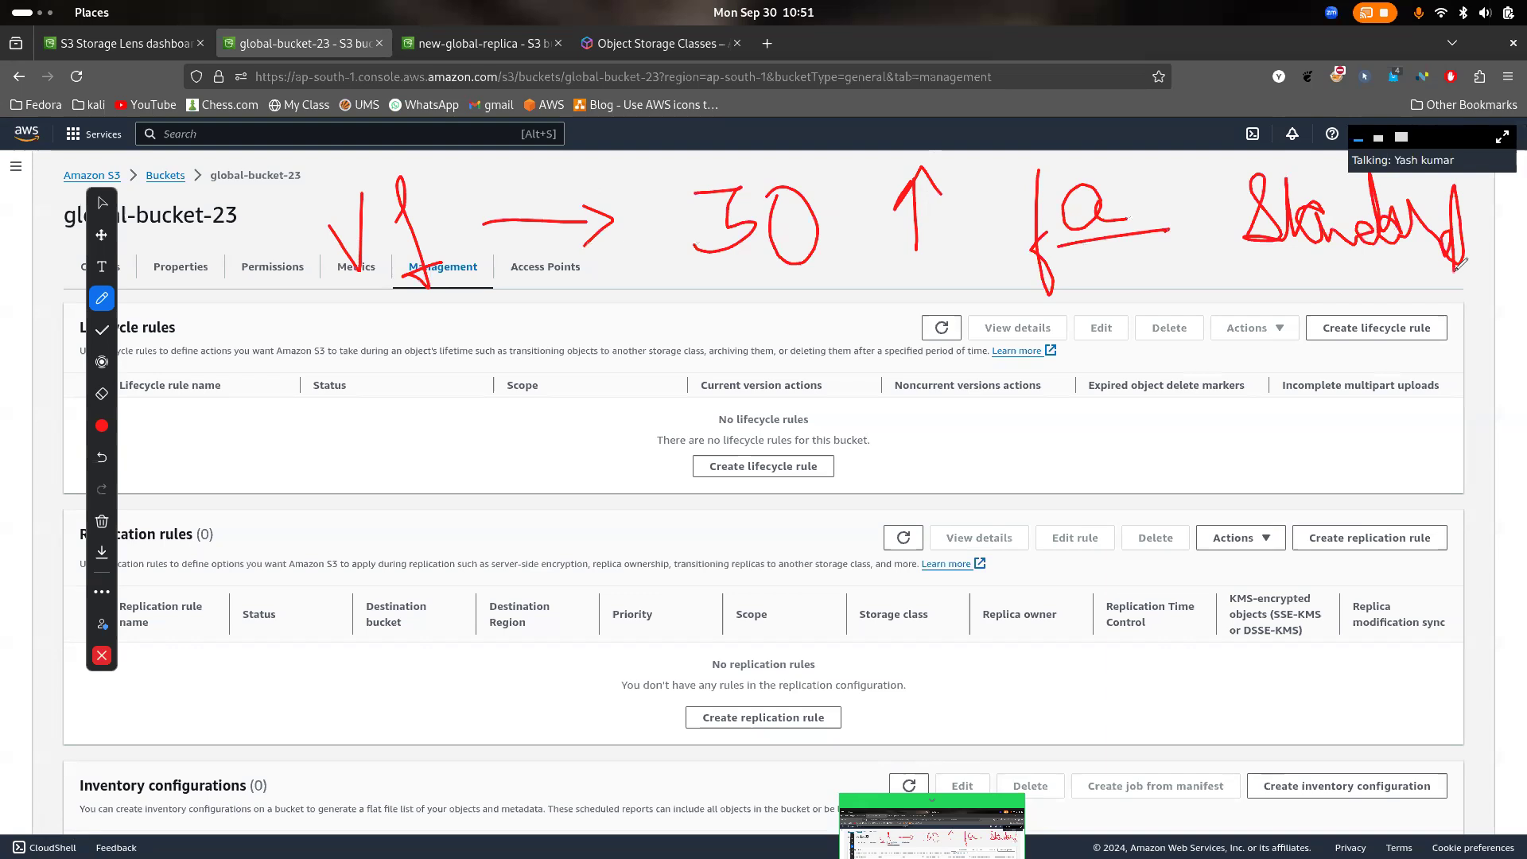
{"action": "left_click_drag", "start_coordinate": [1277, 194], "coordinate": [1295, 194]}
- Sketch a v2 stage beneath v1, with arrows from 30 to 60 and towards IA, a bracket under 60 and an underlined "Del"
{"action": "mouse_move", "coordinate": [368, 391]}
{"action": "left_mouse_down"}
{"action": "mouse_move", "coordinate": [405, 379]}
{"action": "mouse_move", "coordinate": [476, 411]}
{"action": "left_mouse_up"}
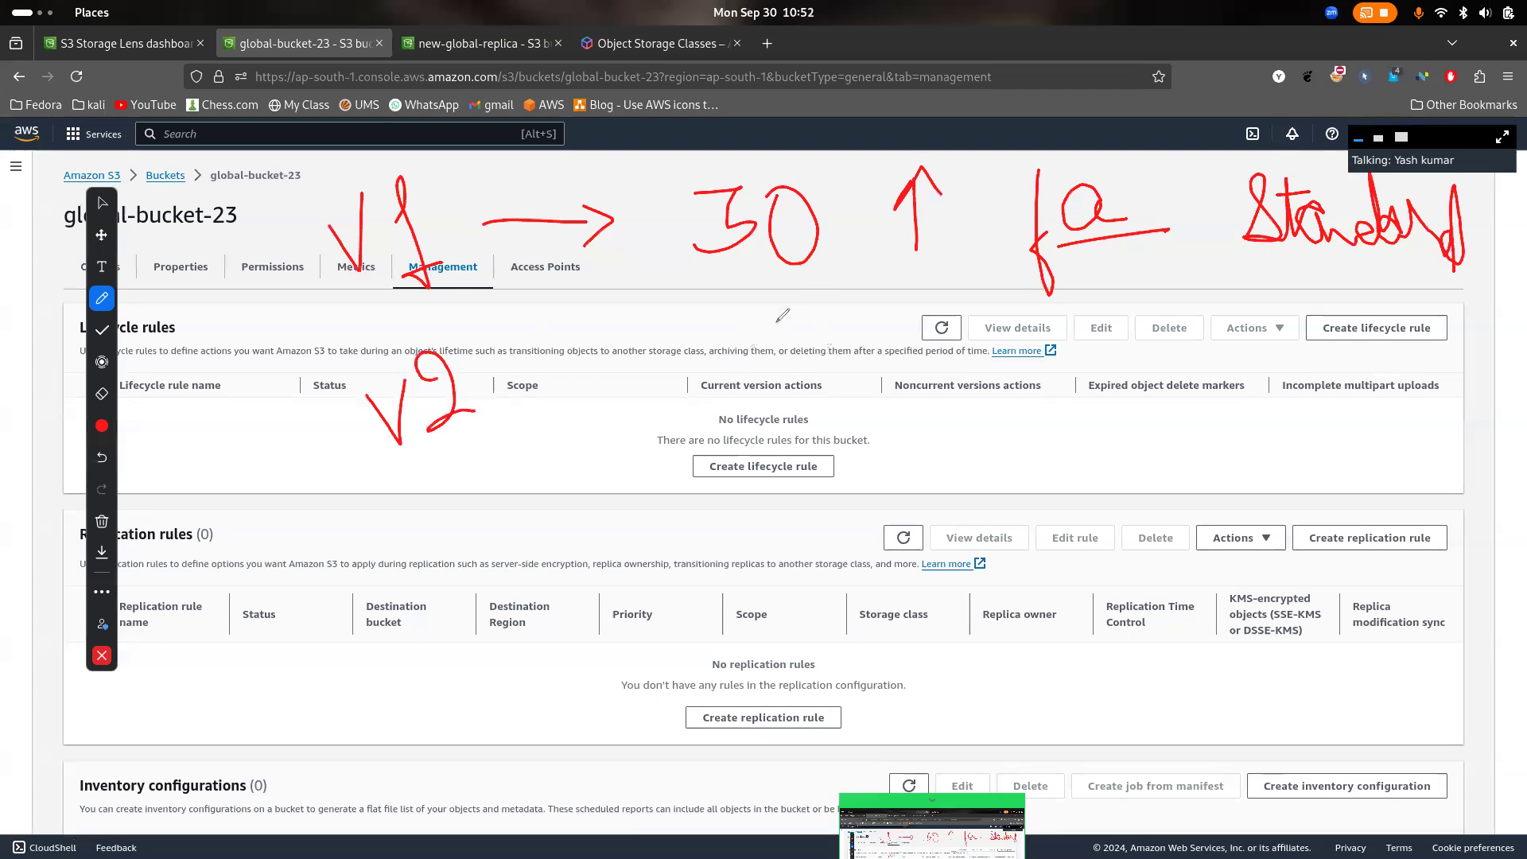
{"action": "mouse_move", "coordinate": [1291, 402]}
{"action": "left_mouse_down"}
{"action": "mouse_move", "coordinate": [1296, 453]}
{"action": "mouse_move", "coordinate": [1387, 425]}
{"action": "mouse_move", "coordinate": [1393, 447]}
{"action": "mouse_move", "coordinate": [1431, 403]}
{"action": "left_mouse_up"}
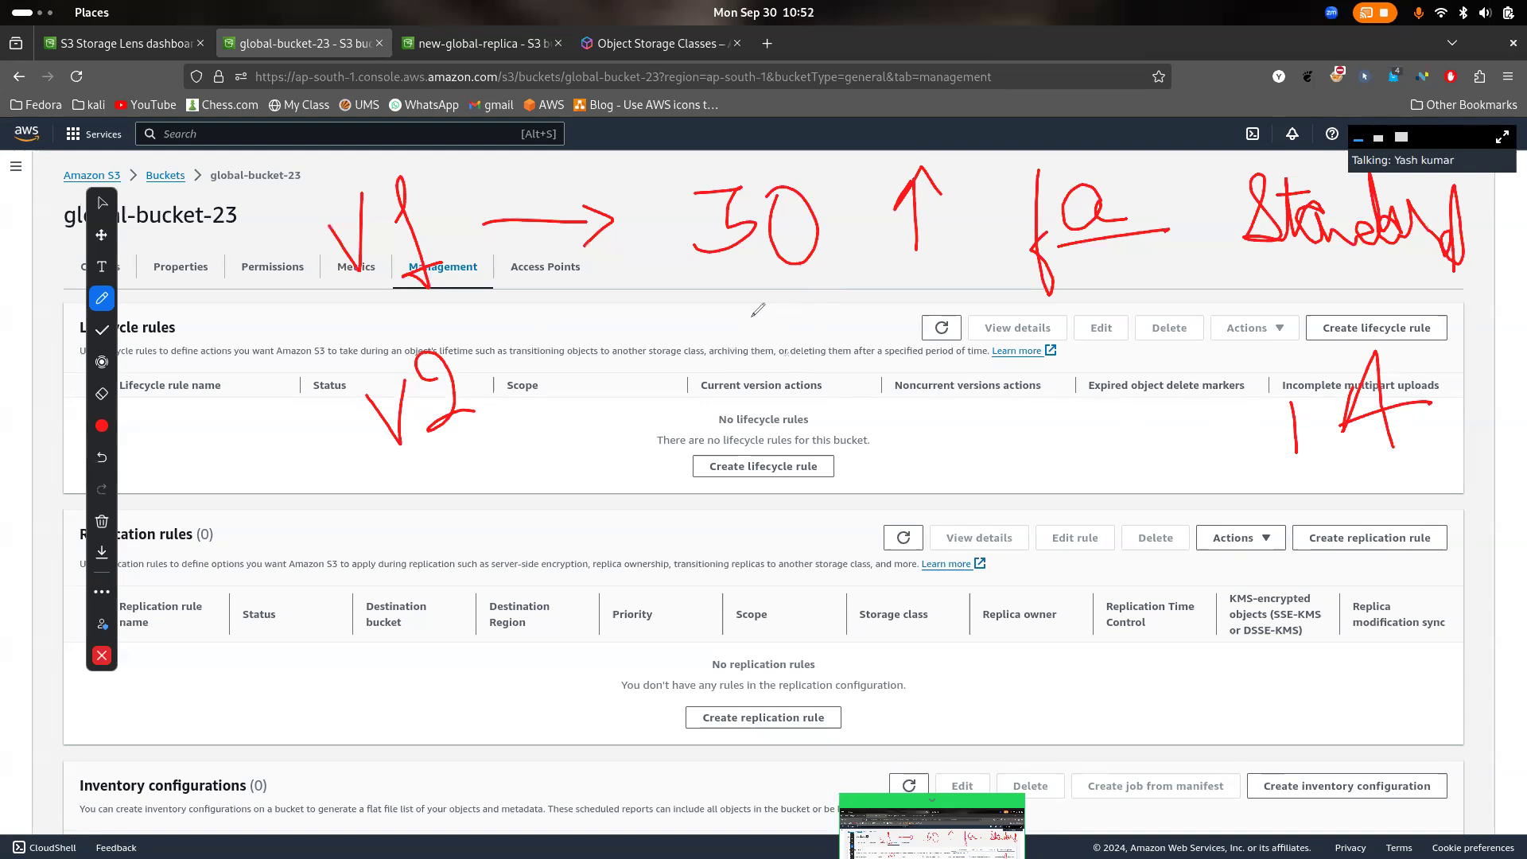
{"action": "mouse_move", "coordinate": [762, 321]}
{"action": "left_mouse_down"}
{"action": "mouse_move", "coordinate": [760, 528]}
{"action": "mouse_move", "coordinate": [734, 526]}
{"action": "left_mouse_up"}
{"action": "left_click_drag", "start_coordinate": [804, 482], "coordinate": [795, 502]}
{"action": "mouse_move", "coordinate": [936, 467]}
{"action": "left_mouse_down"}
{"action": "mouse_move", "coordinate": [1217, 428]}
{"action": "mouse_move", "coordinate": [1221, 455]}
{"action": "left_mouse_up"}
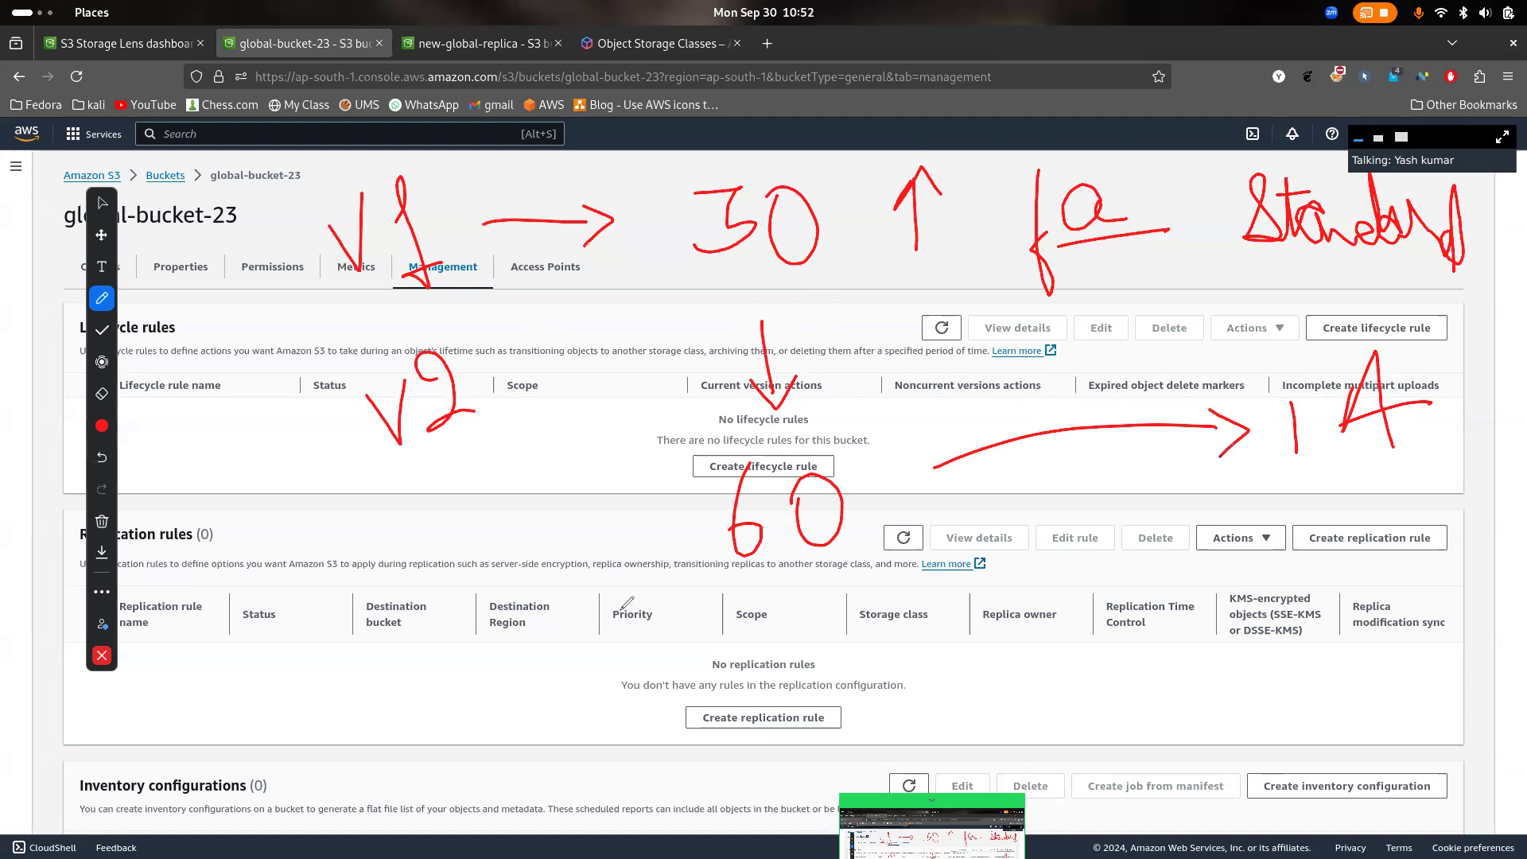
{"action": "mouse_move", "coordinate": [430, 676]}
{"action": "left_mouse_down"}
{"action": "mouse_move", "coordinate": [572, 657]}
{"action": "mouse_move", "coordinate": [572, 706]}
{"action": "left_mouse_up"}
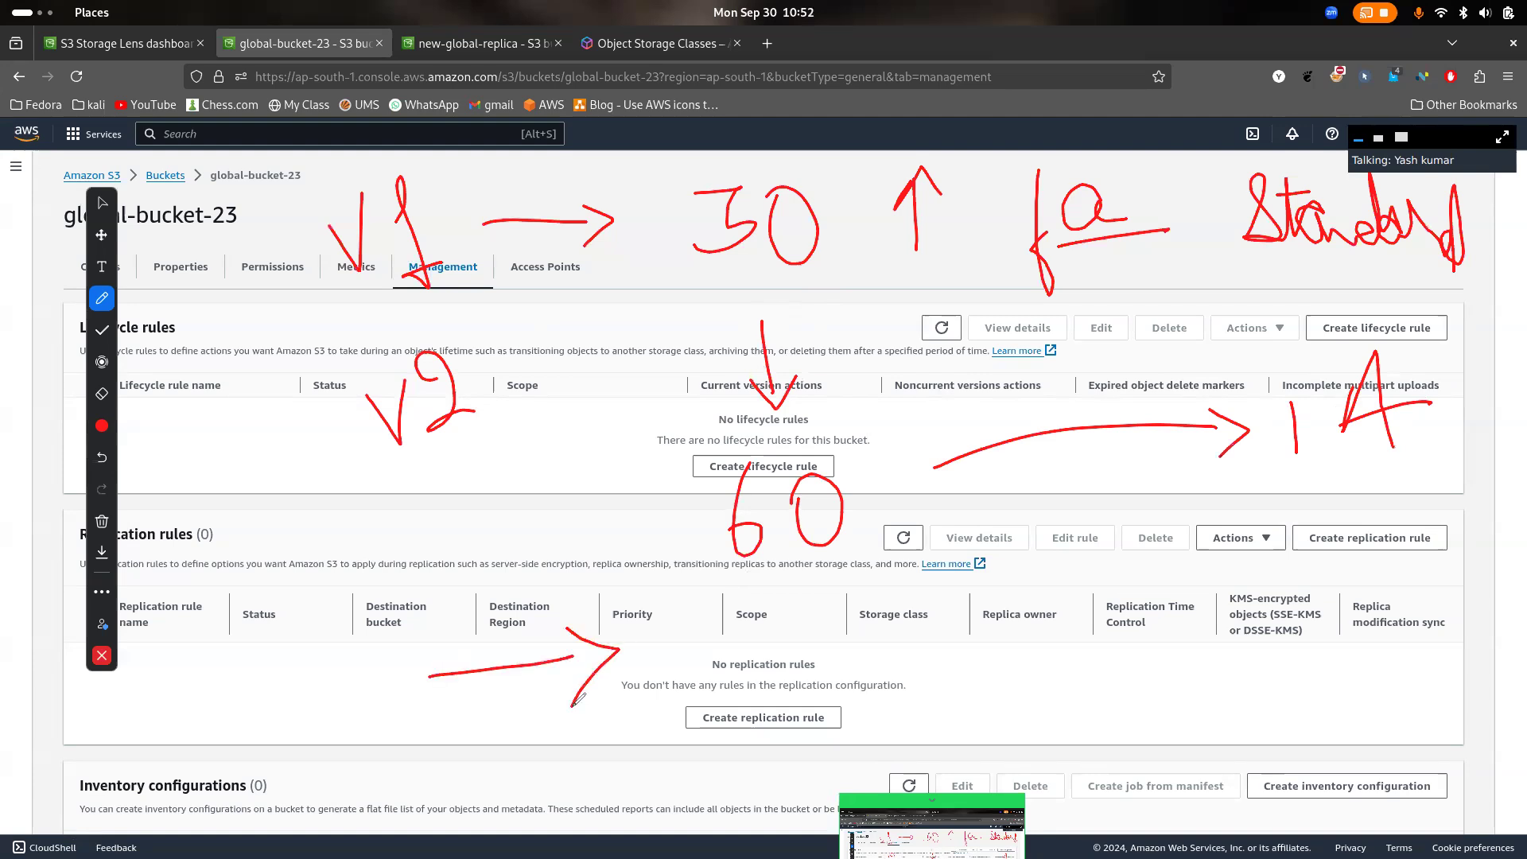
{"action": "mouse_move", "coordinate": [723, 555]}
{"action": "left_mouse_down"}
{"action": "mouse_move", "coordinate": [871, 574]}
{"action": "mouse_move", "coordinate": [865, 533]}
{"action": "left_mouse_up"}
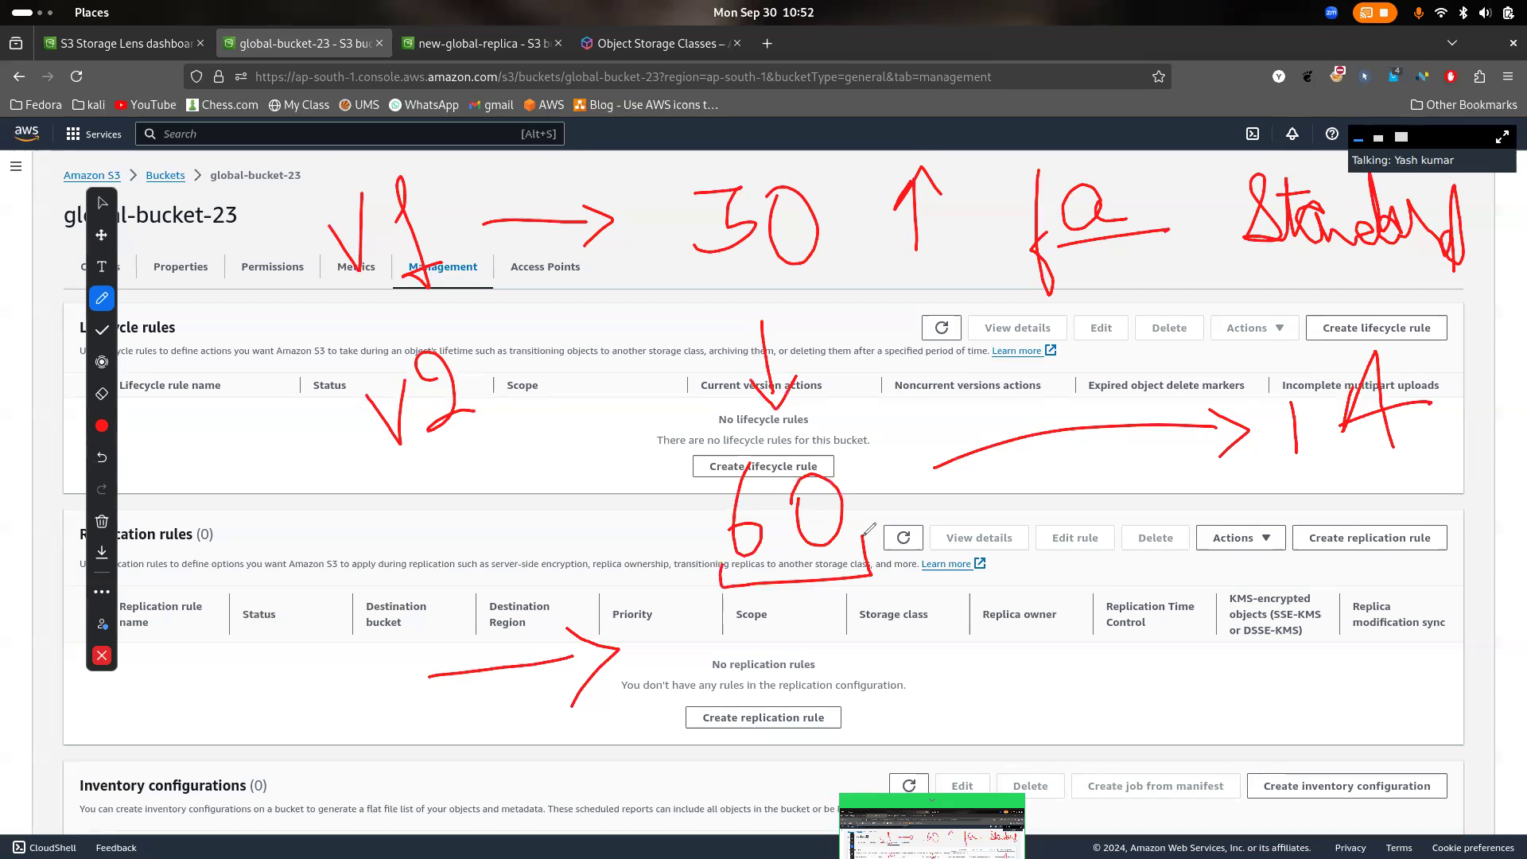
{"action": "mouse_move", "coordinate": [725, 625]}
{"action": "left_mouse_down"}
{"action": "mouse_move", "coordinate": [730, 706]}
{"action": "mouse_move", "coordinate": [848, 598]}
{"action": "mouse_move", "coordinate": [886, 720]}
{"action": "left_mouse_up"}
{"action": "left_click_drag", "start_coordinate": [764, 742], "coordinate": [889, 722]}
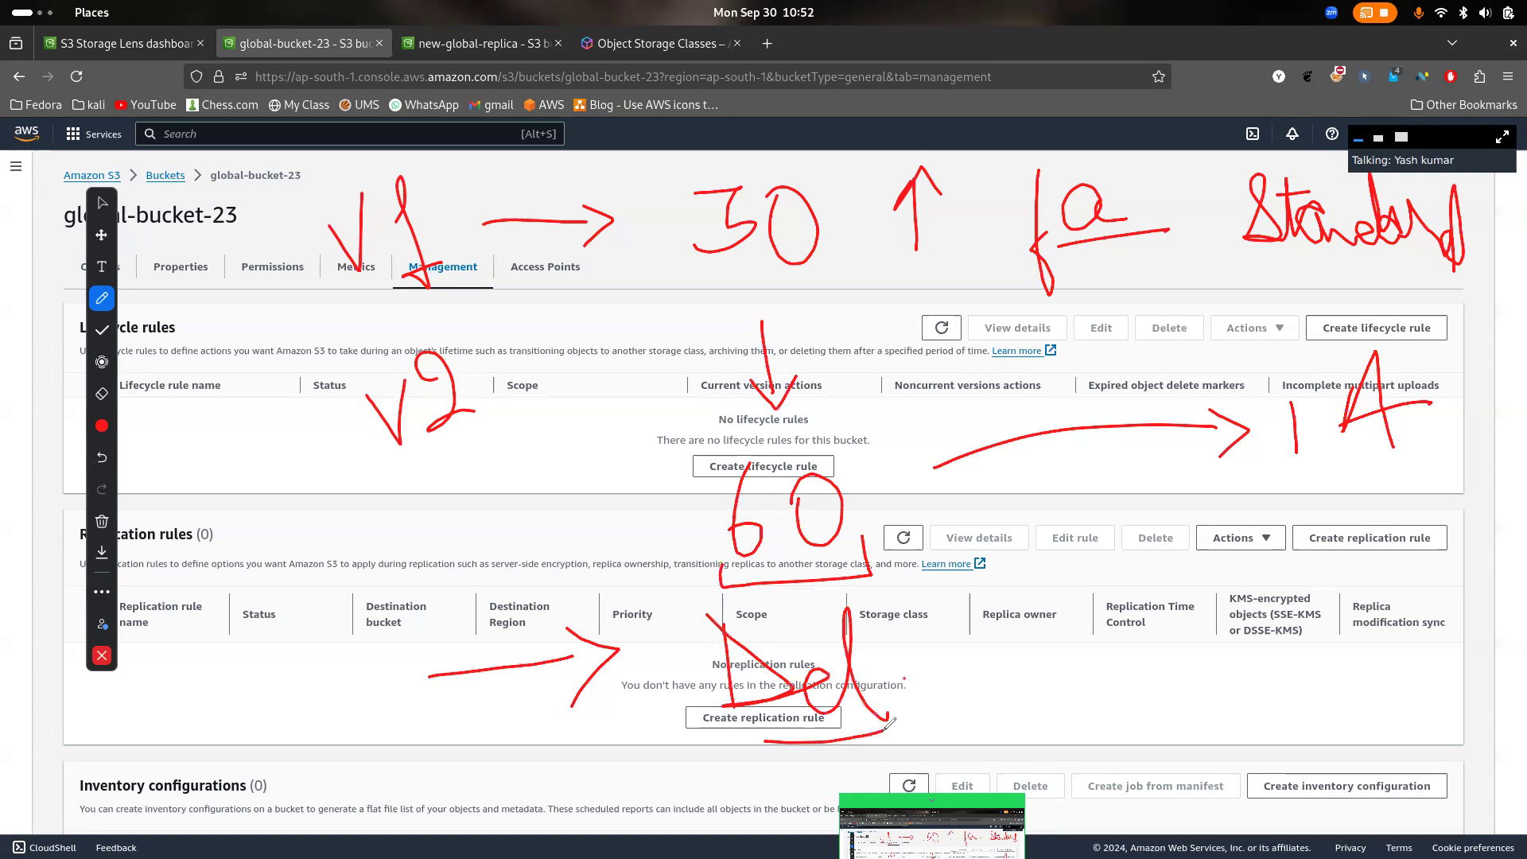
- Draw an arrow from 60 down to 180 and write glacier beside it
{"action": "mouse_move", "coordinate": [890, 515]}
{"action": "left_mouse_down"}
{"action": "mouse_move", "coordinate": [1070, 648]}
{"action": "mouse_move", "coordinate": [1085, 618]}
{"action": "left_mouse_up"}
{"action": "left_click", "coordinate": [1019, 689]}
{"action": "left_click_drag", "start_coordinate": [1019, 689], "coordinate": [1027, 740]}
{"action": "mouse_move", "coordinate": [1079, 690]}
{"action": "left_mouse_down"}
{"action": "mouse_move", "coordinate": [1091, 715]}
{"action": "mouse_move", "coordinate": [1054, 701]}
{"action": "mouse_move", "coordinate": [1123, 677]}
{"action": "left_mouse_up"}
{"action": "left_click", "coordinate": [1127, 682]}
{"action": "mouse_move", "coordinate": [1264, 646]}
{"action": "left_mouse_down"}
{"action": "mouse_move", "coordinate": [1276, 740]}
{"action": "mouse_move", "coordinate": [1304, 632]}
{"action": "mouse_move", "coordinate": [1375, 642]}
{"action": "mouse_move", "coordinate": [1451, 628]}
{"action": "left_mouse_up"}
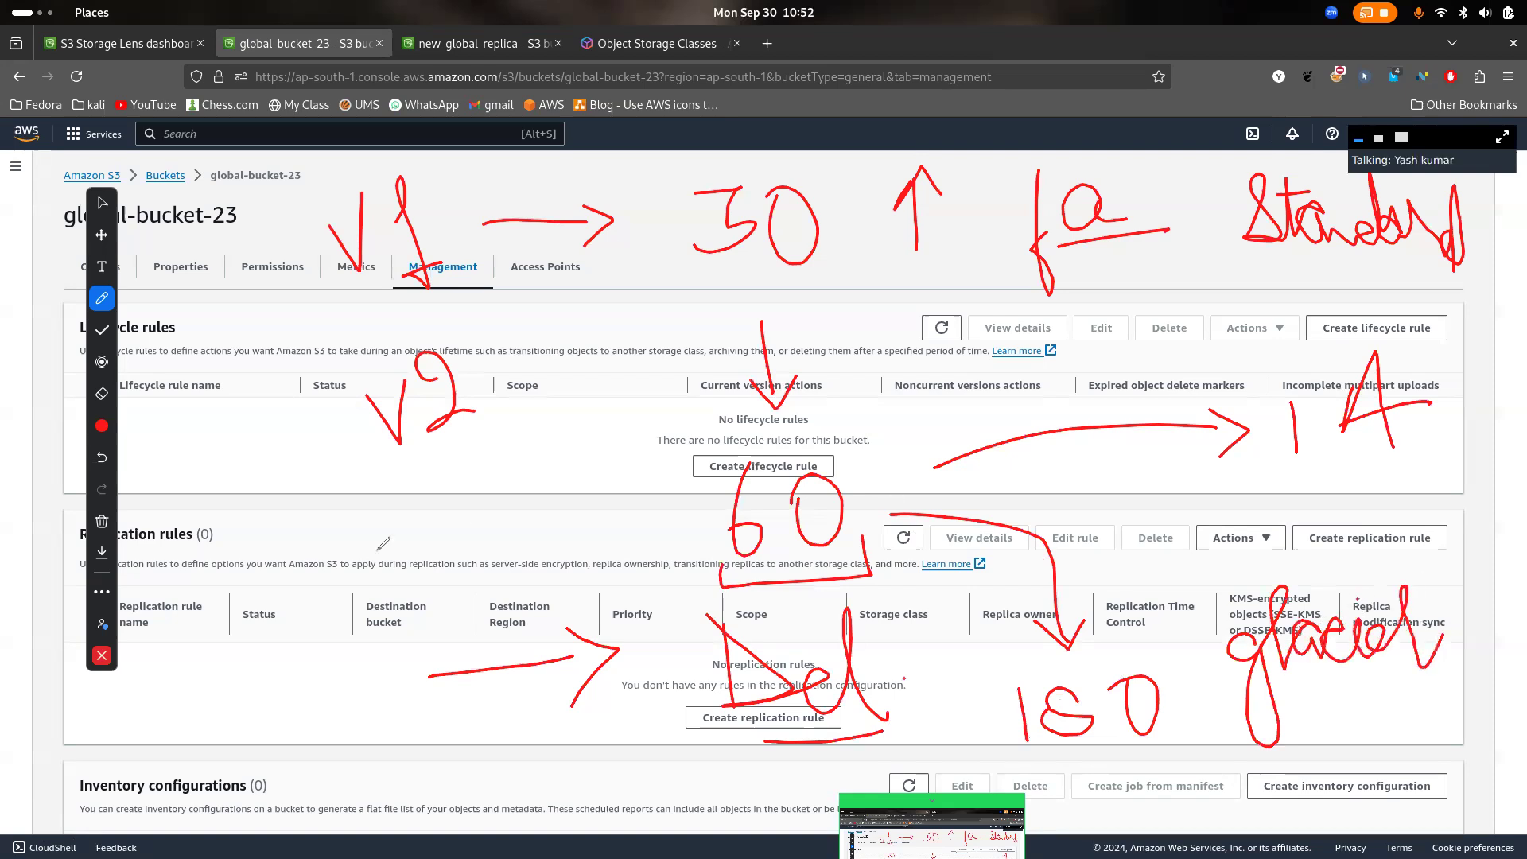
- Clear all drawings from the screen and close the annotation tools
{"action": "left_click", "coordinate": [102, 521]}
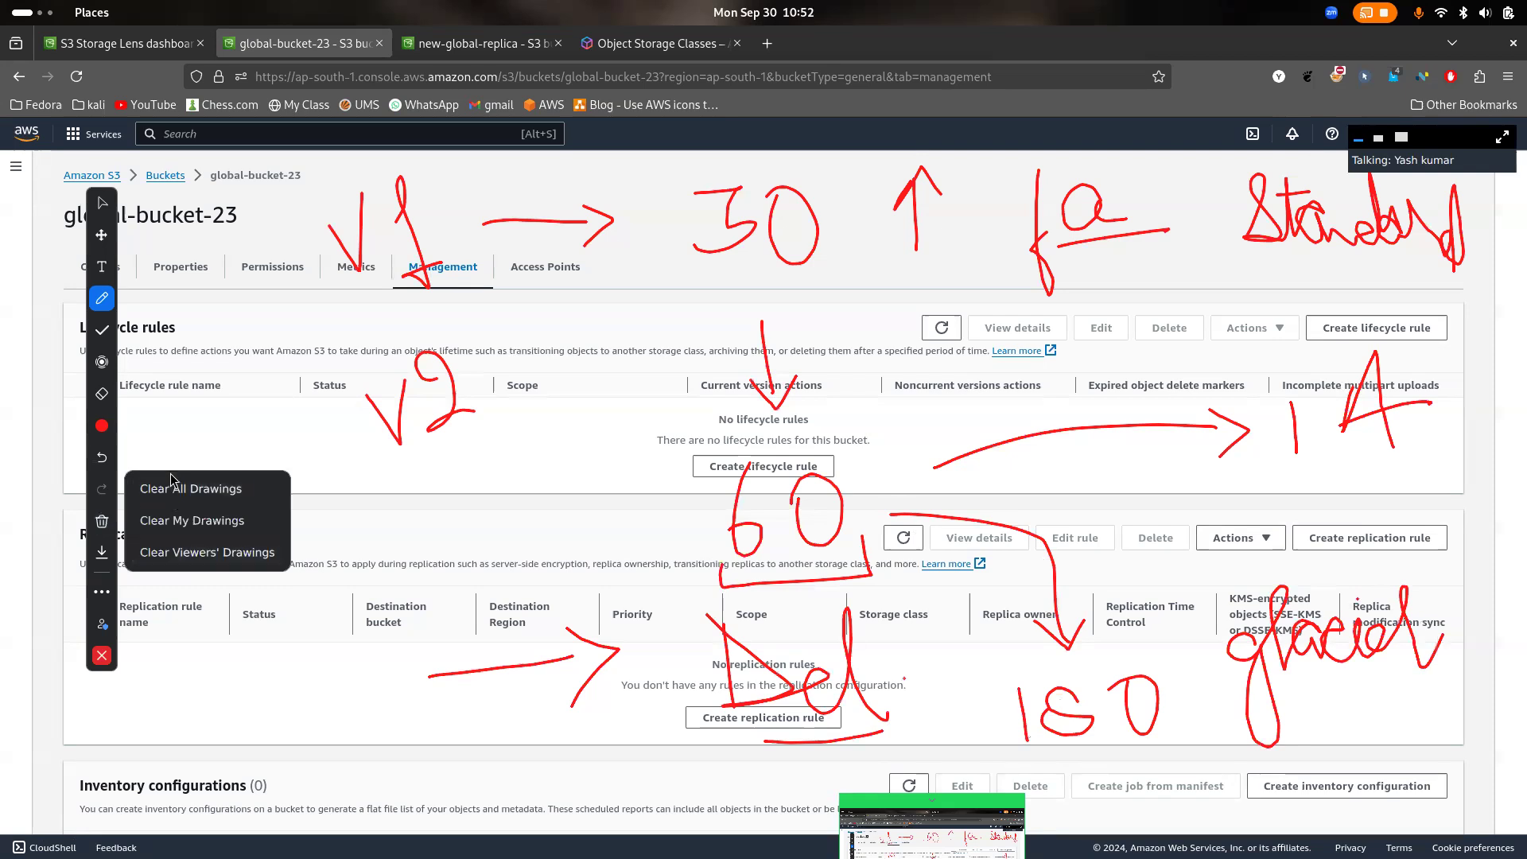
{"action": "left_click", "coordinate": [164, 493]}
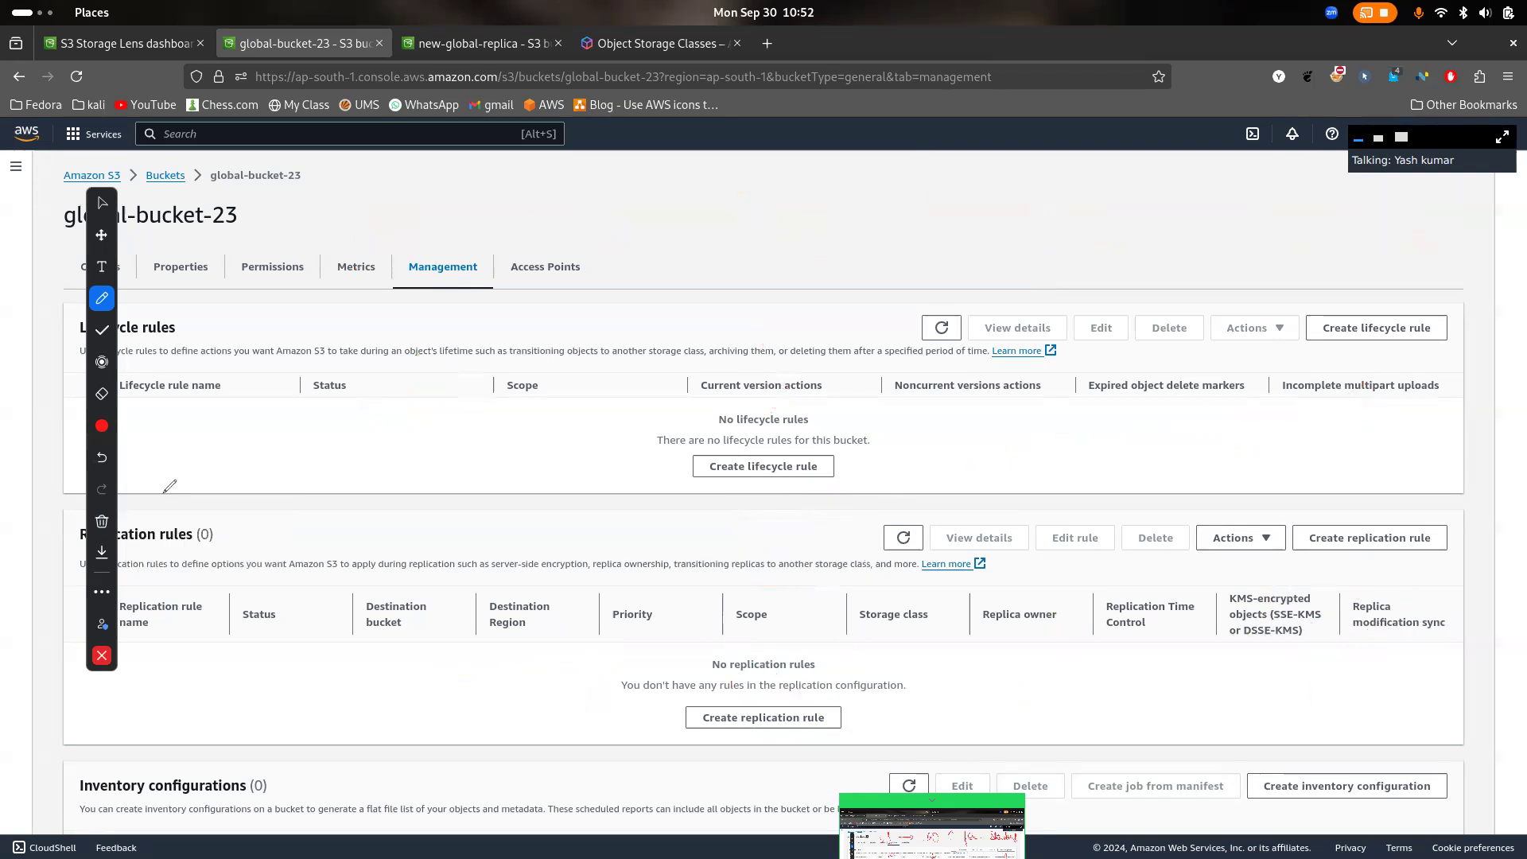
{"action": "left_click", "coordinate": [103, 655]}
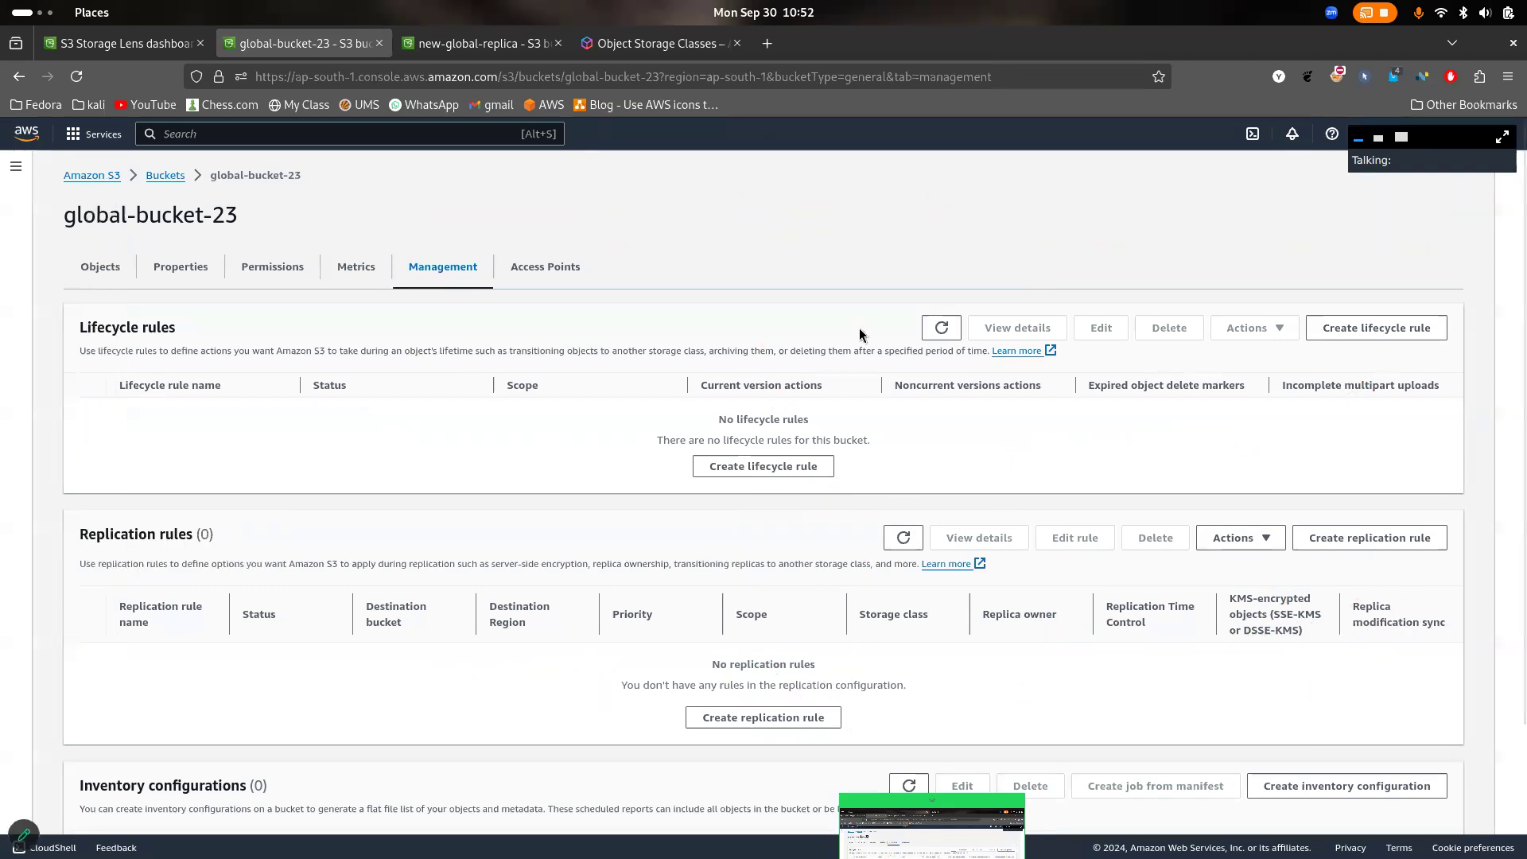
- Start a new lifecycle rule for global-bucket-23, name it Lifecycle1 and dismiss the Zoom upgrade pop-up
{"action": "left_click", "coordinate": [773, 468]}
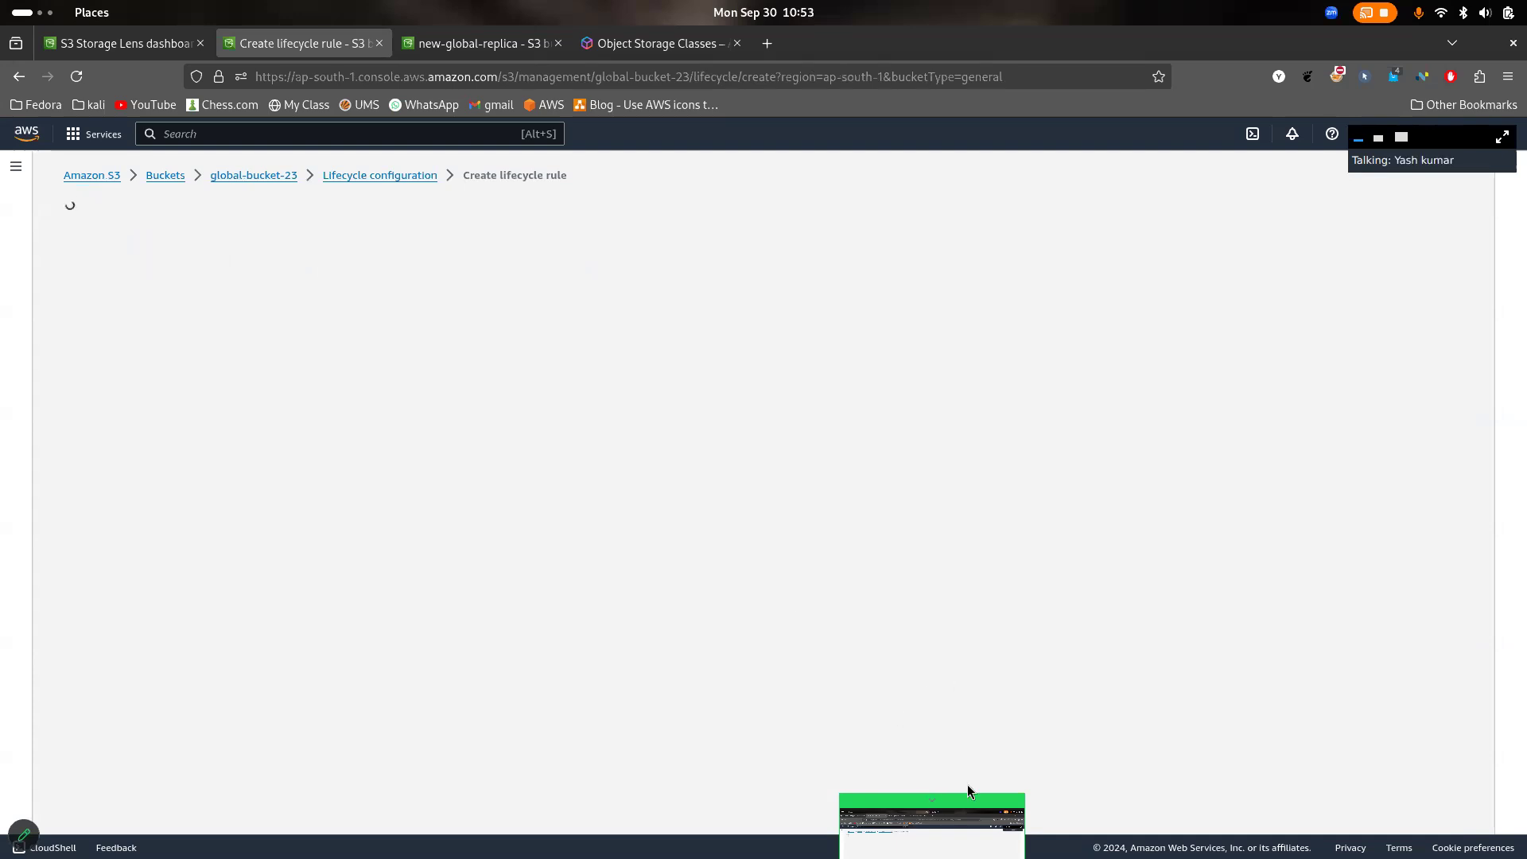
{"action": "left_click", "coordinate": [1463, 12]}
{"action": "left_click", "coordinate": [1524, 5]}
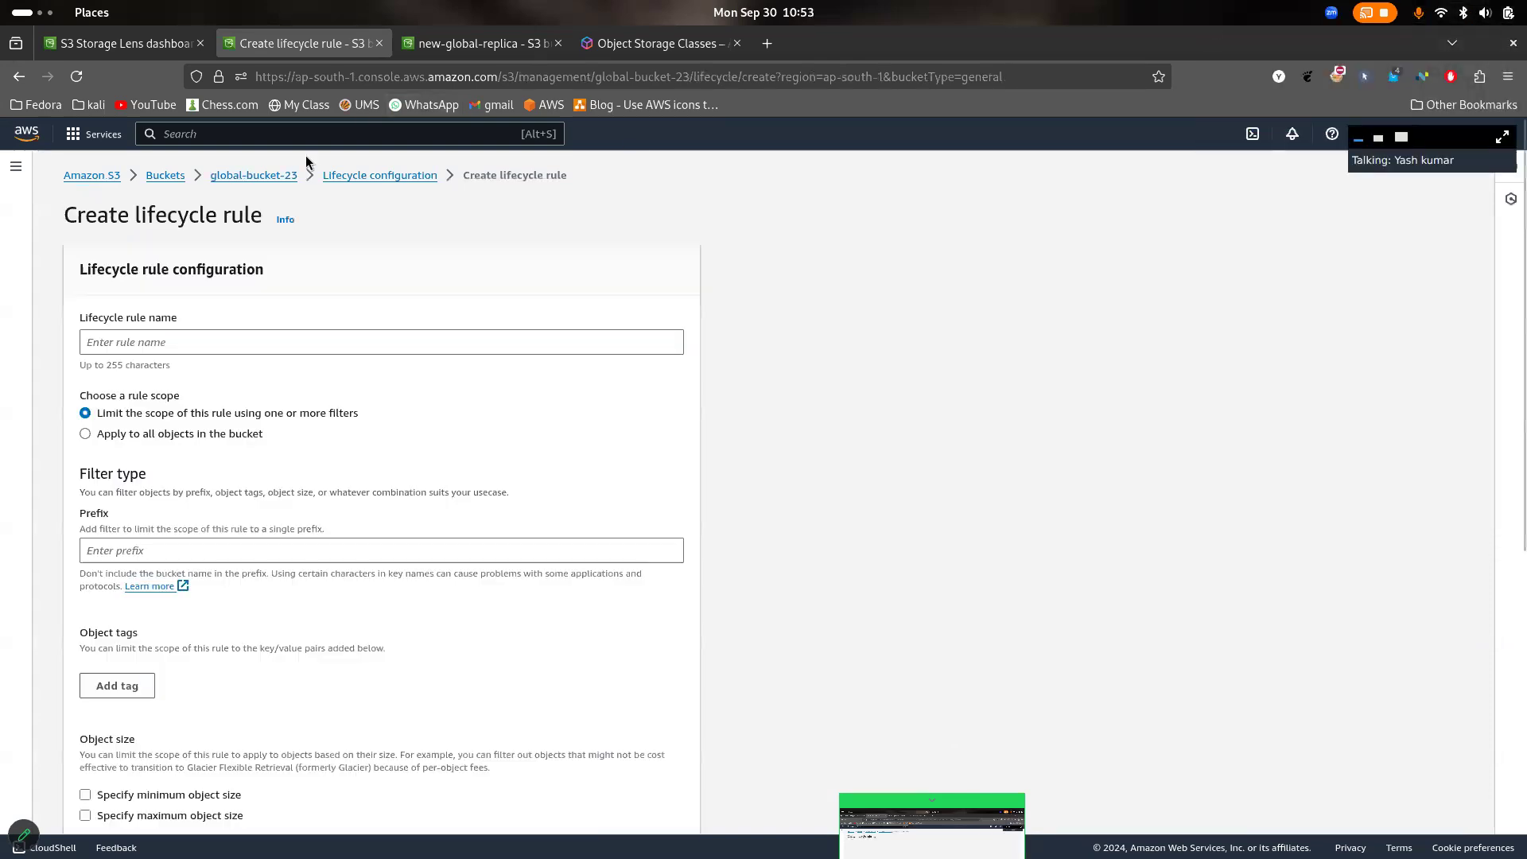
{"action": "left_click", "coordinate": [431, 338]}
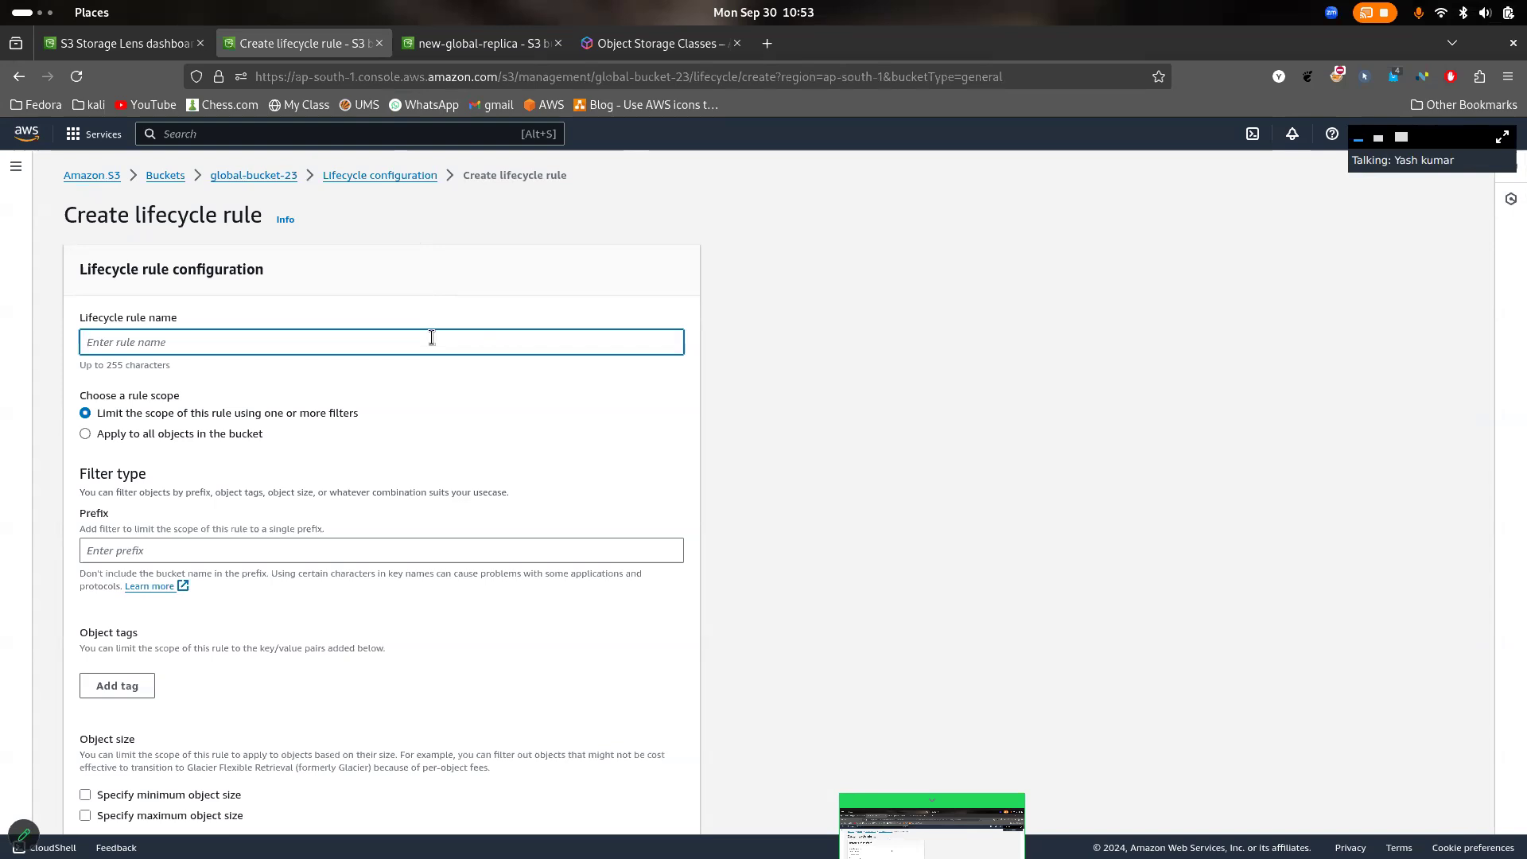
{"action": "type", "text": "Lifecycle1"}
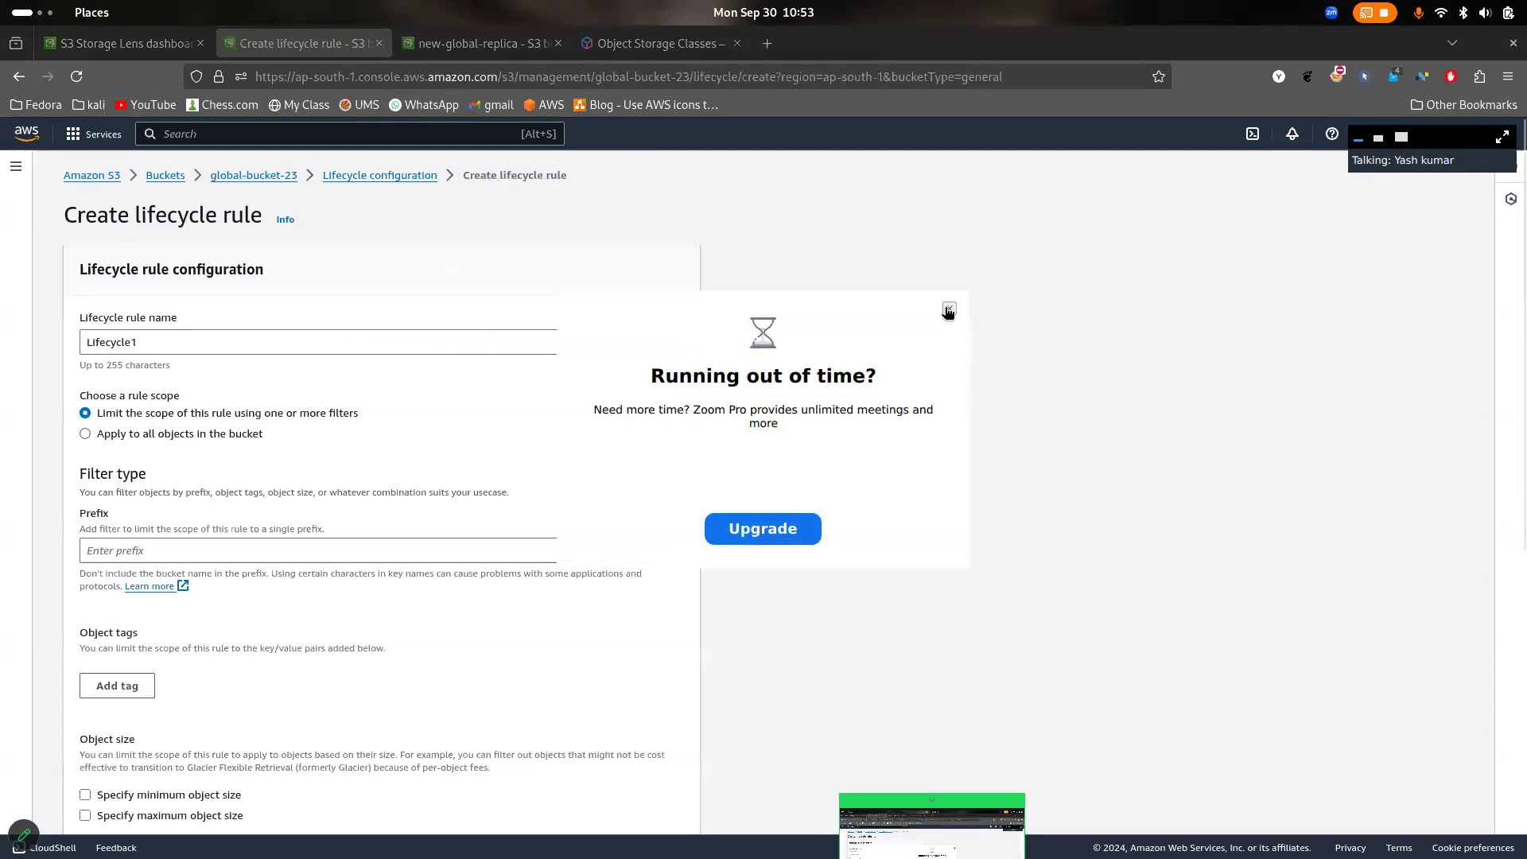
{"action": "left_click", "coordinate": [949, 308]}
- Set the rule scope to apply to all objects in the bucket and acknowledge it
{"action": "left_click_drag", "start_coordinate": [383, 415], "coordinate": [80, 423]}
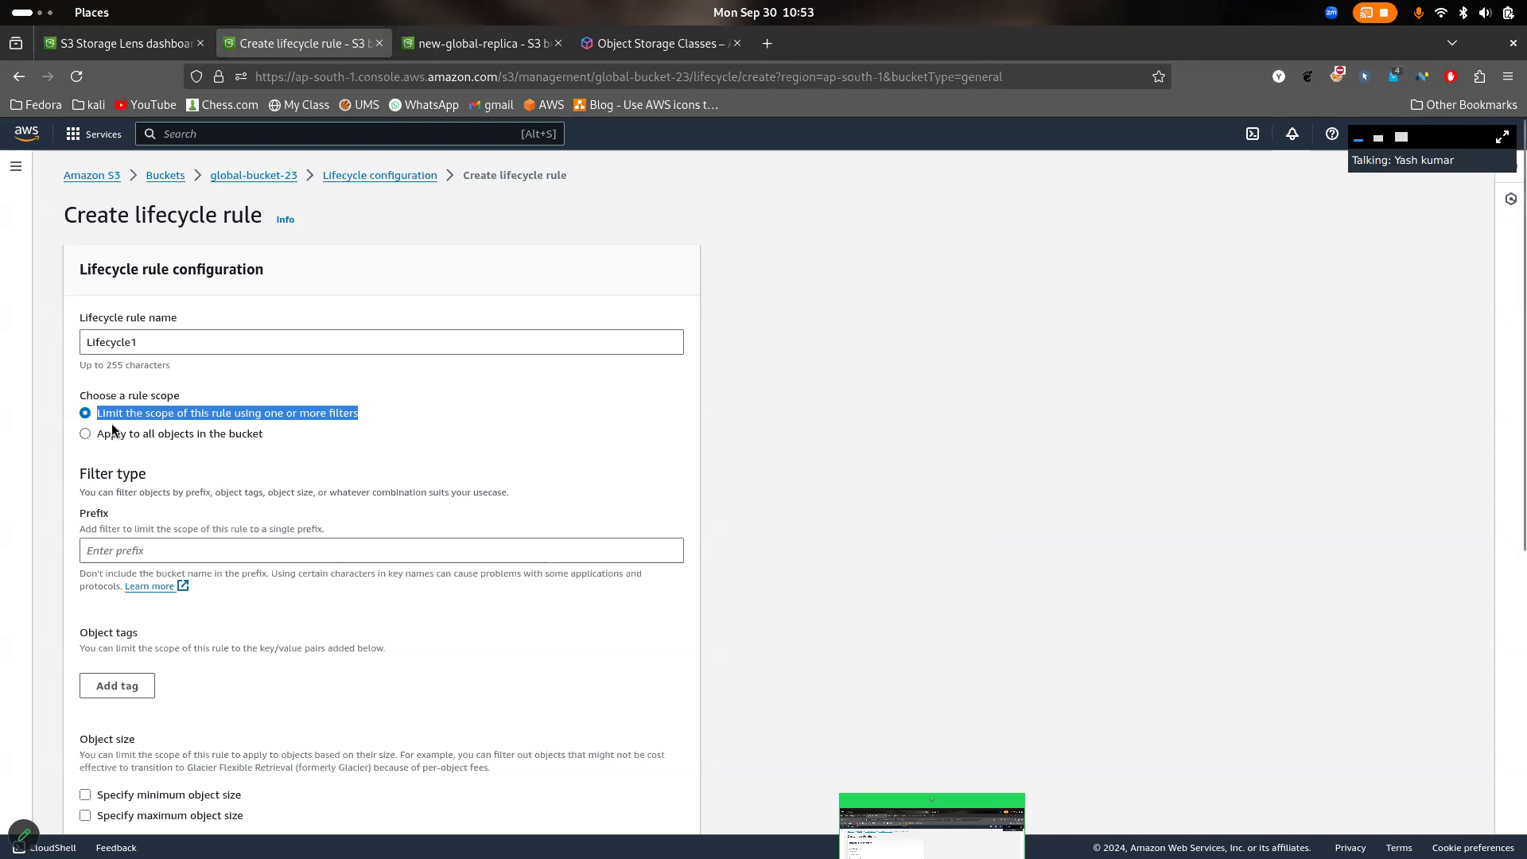
{"action": "left_click", "coordinate": [112, 431]}
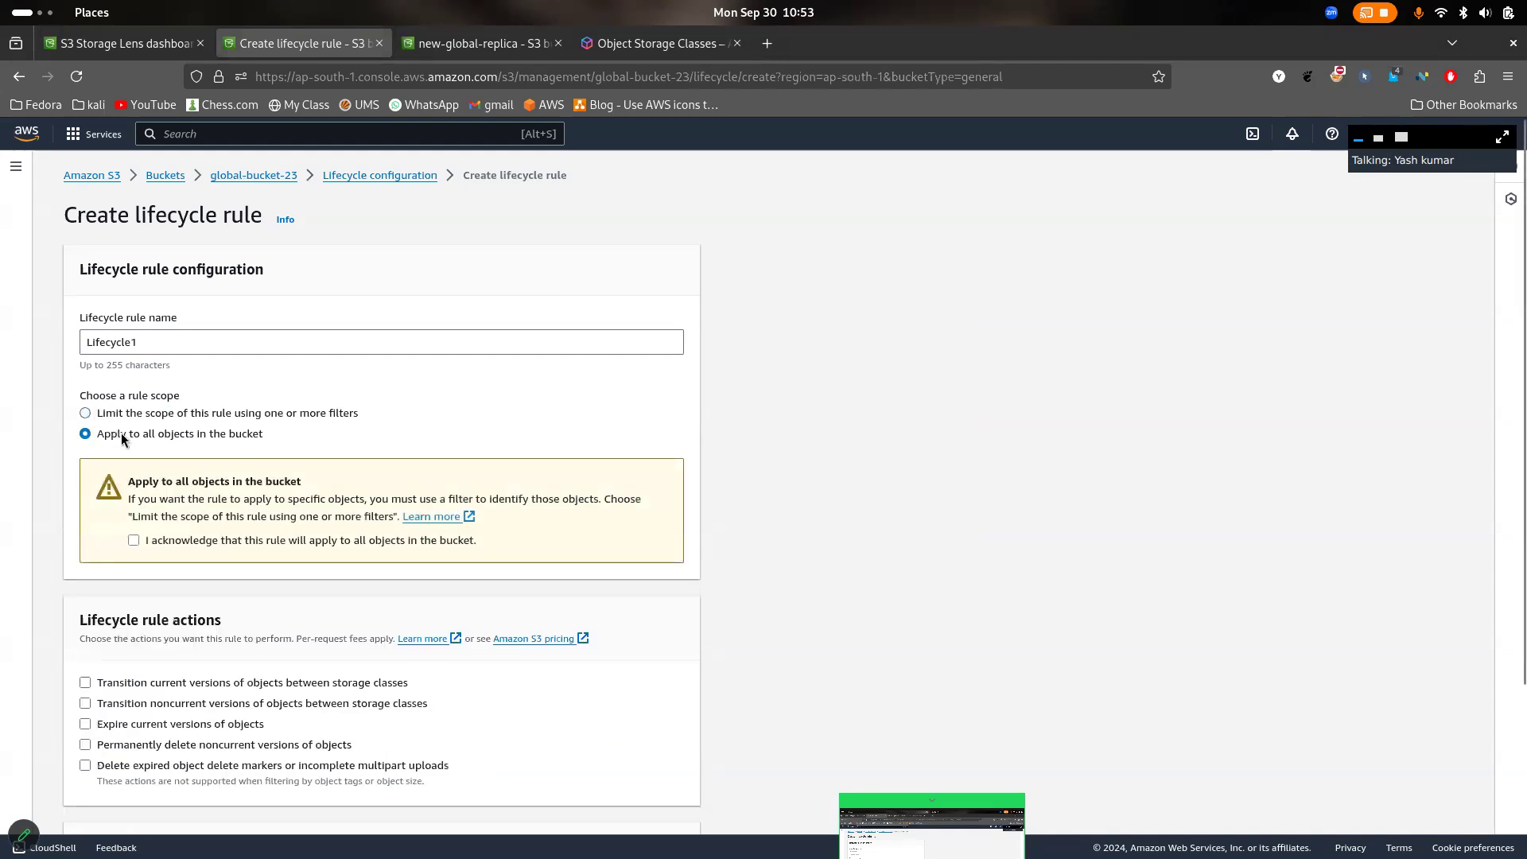
{"action": "left_click", "coordinate": [215, 547]}
- Review the lifecycle rule actions, highlighting the options to expire current versions and permanently delete noncurrent versions
{"action": "scroll", "coordinate": [368, 573], "scroll_direction": "down", "scroll_amount": 5}
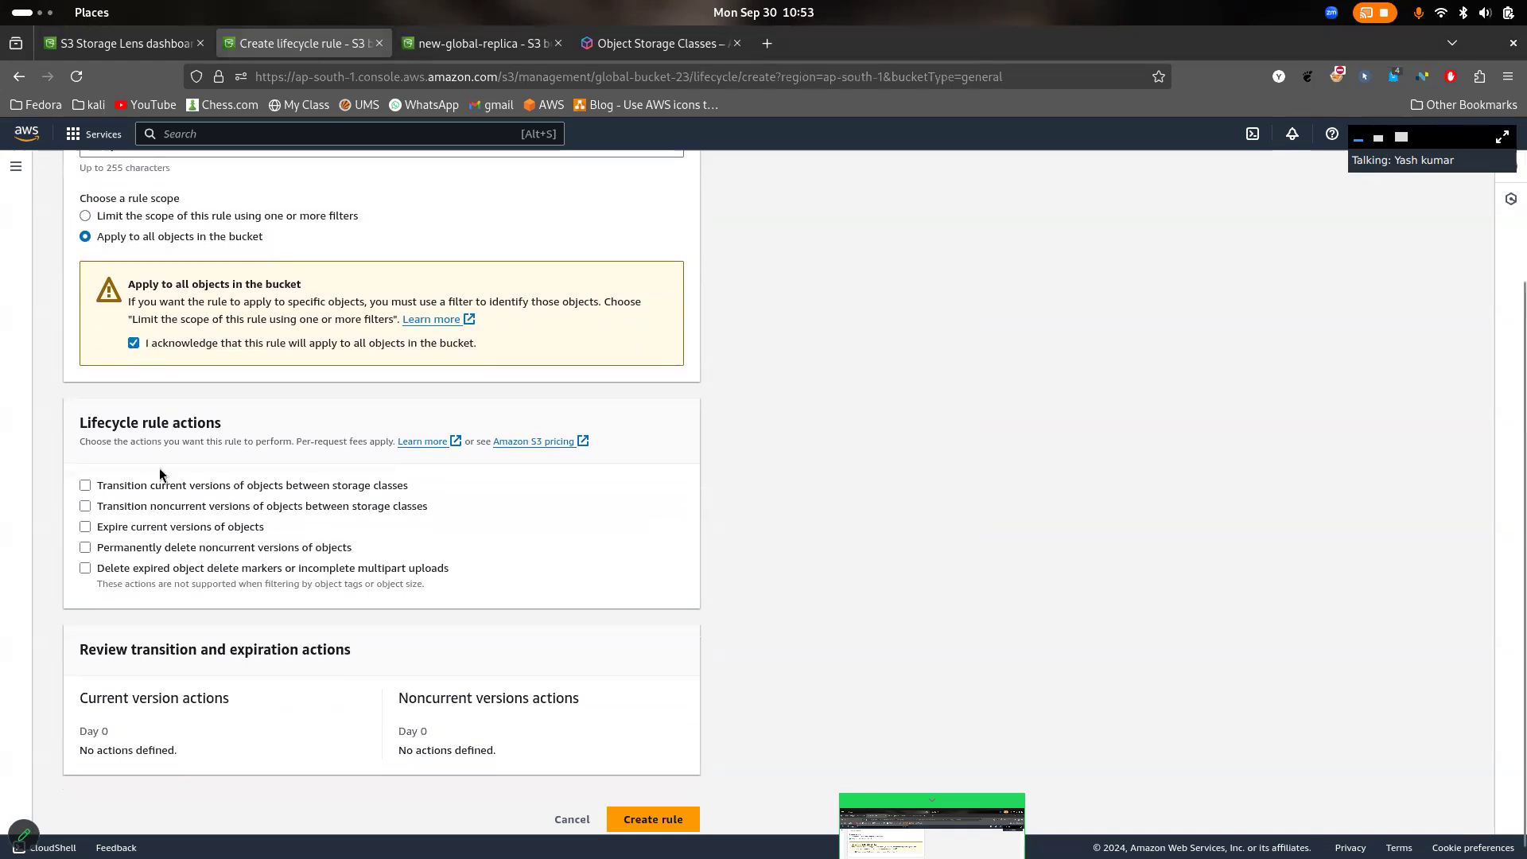
{"action": "scroll", "coordinate": [164, 470], "scroll_direction": "down", "scroll_amount": 1}
{"action": "left_click_drag", "start_coordinate": [62, 448], "coordinate": [413, 604]}
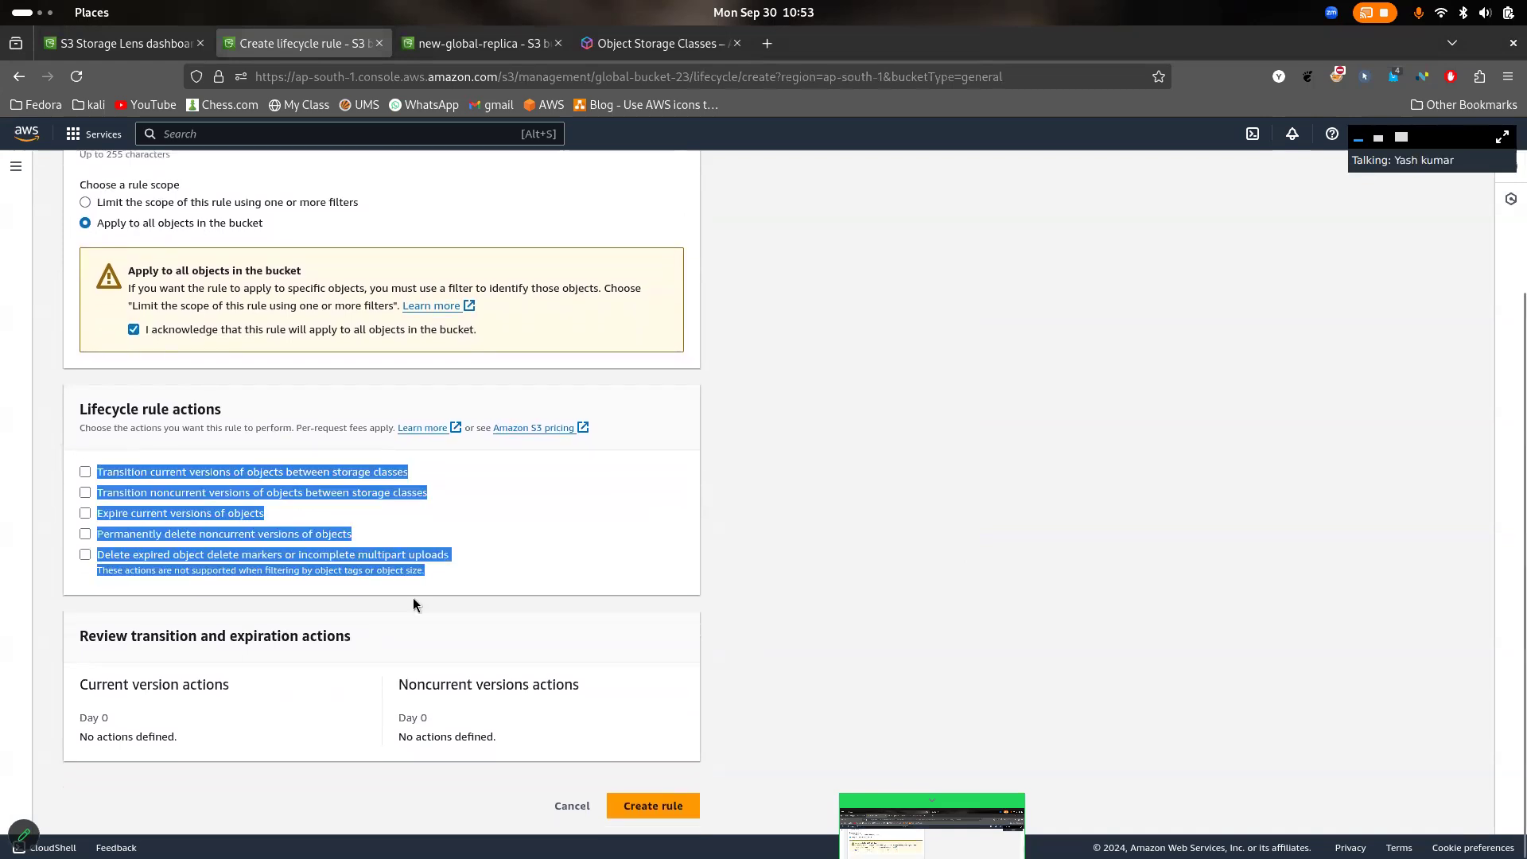
{"action": "left_click", "coordinate": [511, 600]}
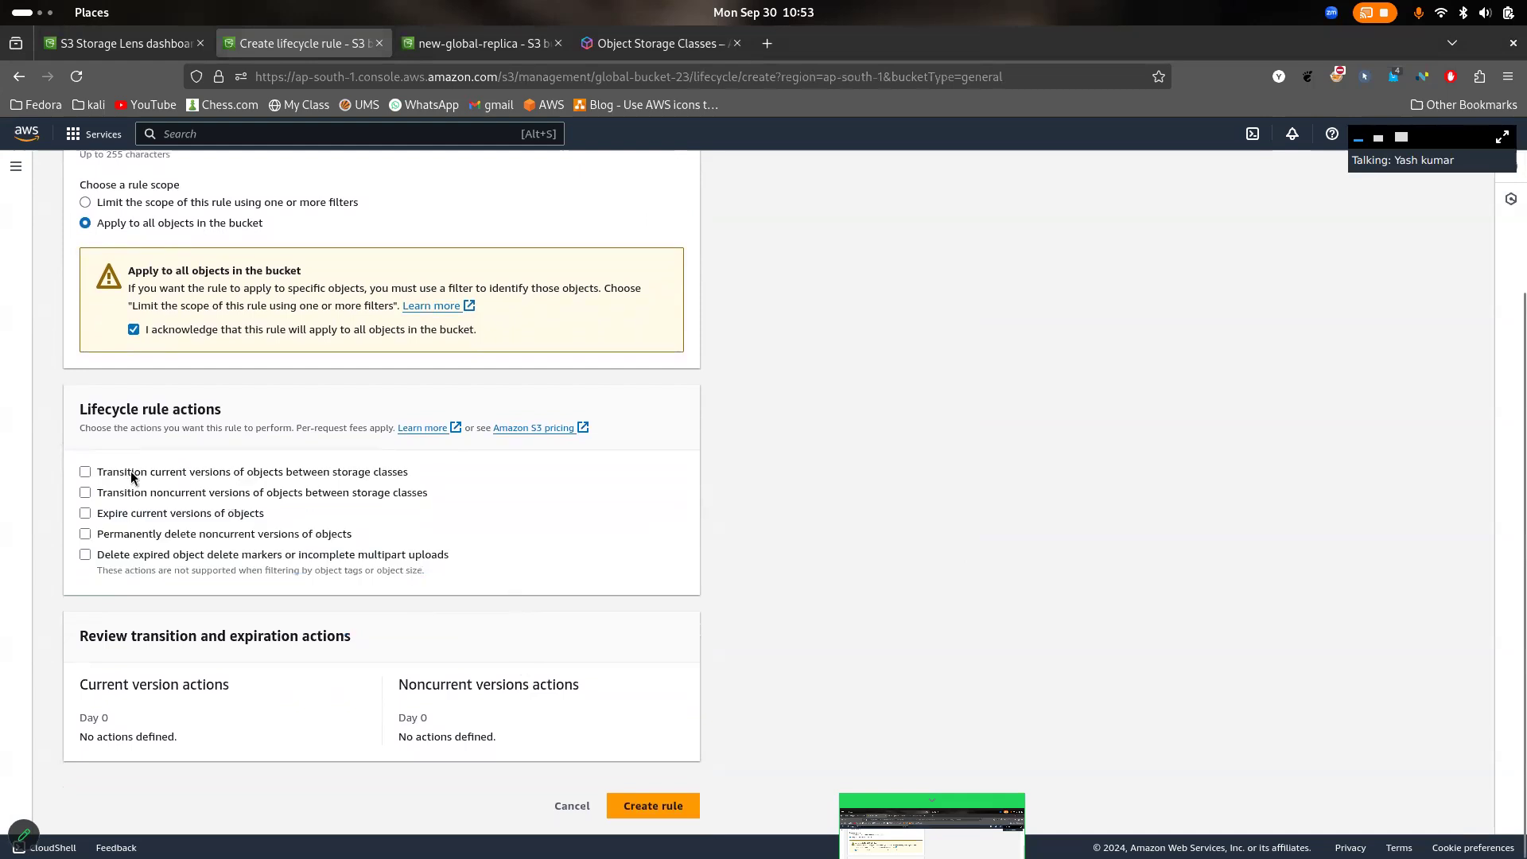
{"action": "left_click_drag", "start_coordinate": [95, 470], "coordinate": [409, 463]}
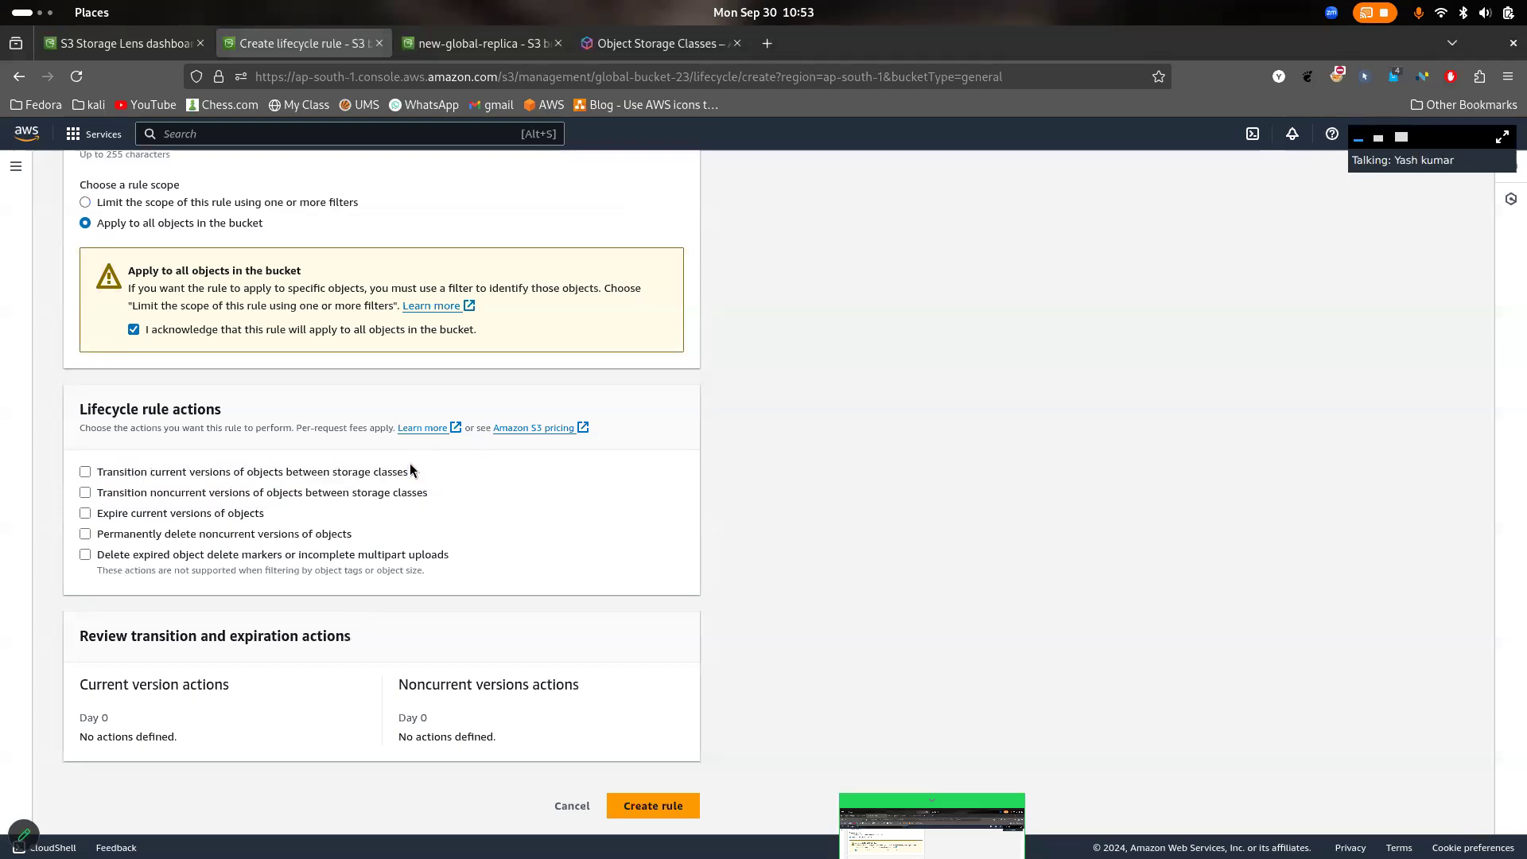
{"action": "key", "text": "ctrl+plus"}
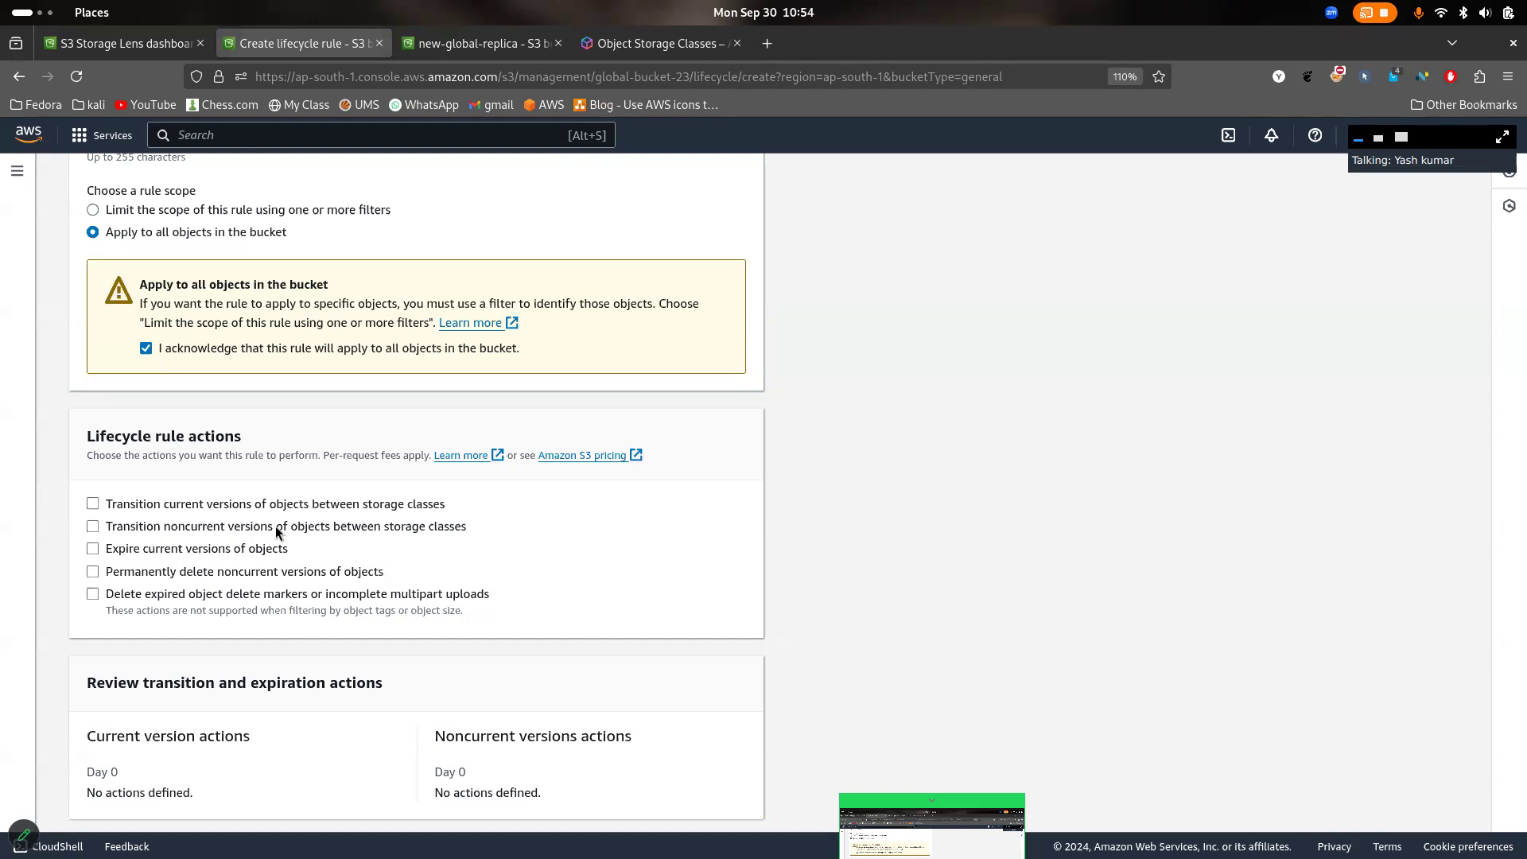
{"action": "left_click_drag", "start_coordinate": [289, 550], "coordinate": [104, 550]}
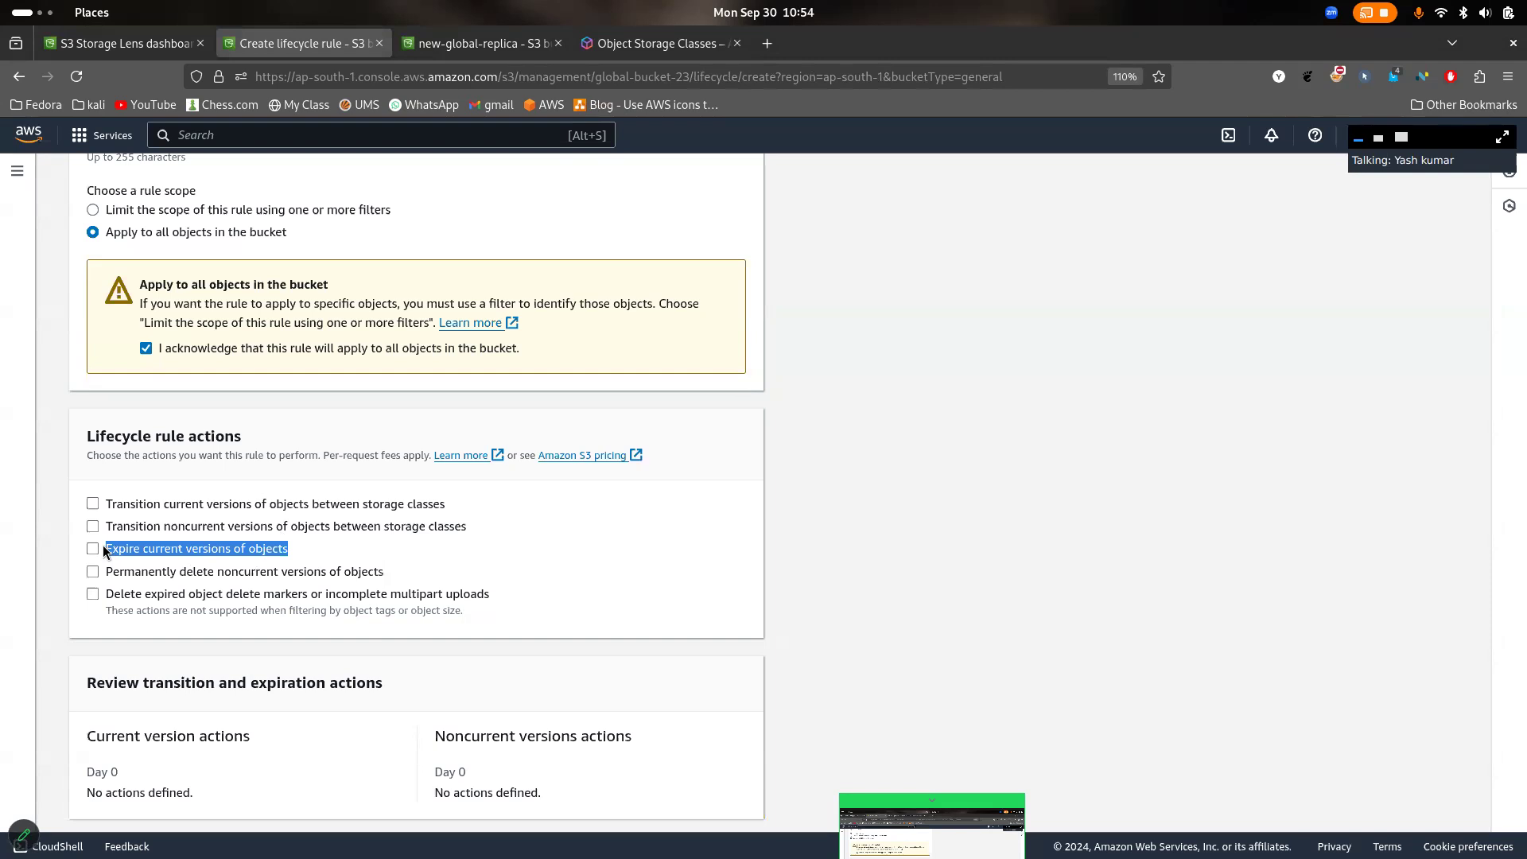
{"action": "left_click_drag", "start_coordinate": [401, 571], "coordinate": [116, 579]}
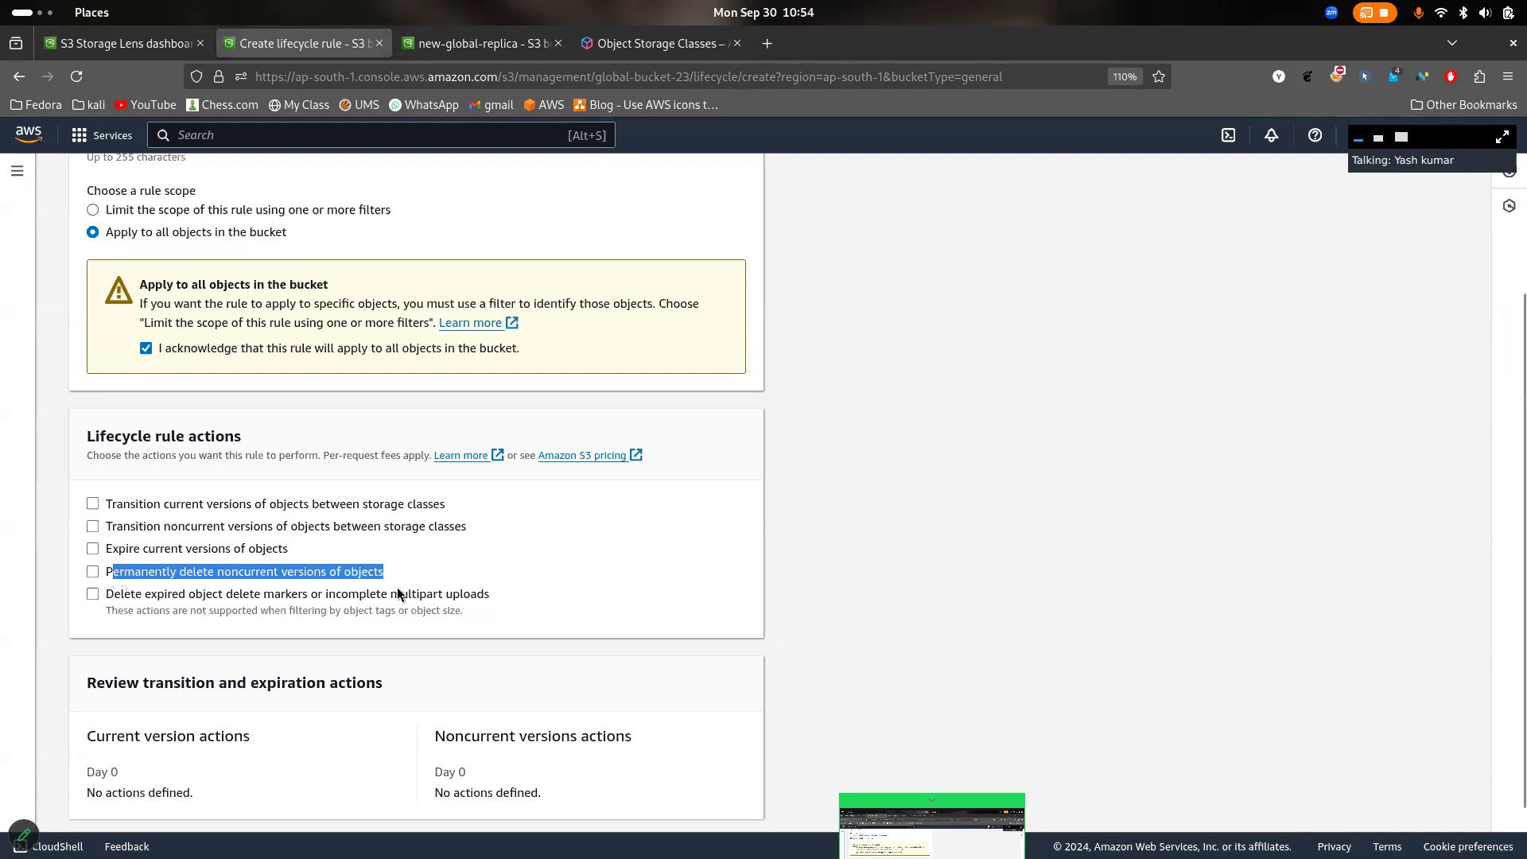
- Enable the lifecycle action that transitions current versions of objects between storage classes
{"action": "left_click", "coordinate": [200, 502]}
{"action": "left_click", "coordinate": [199, 502]}
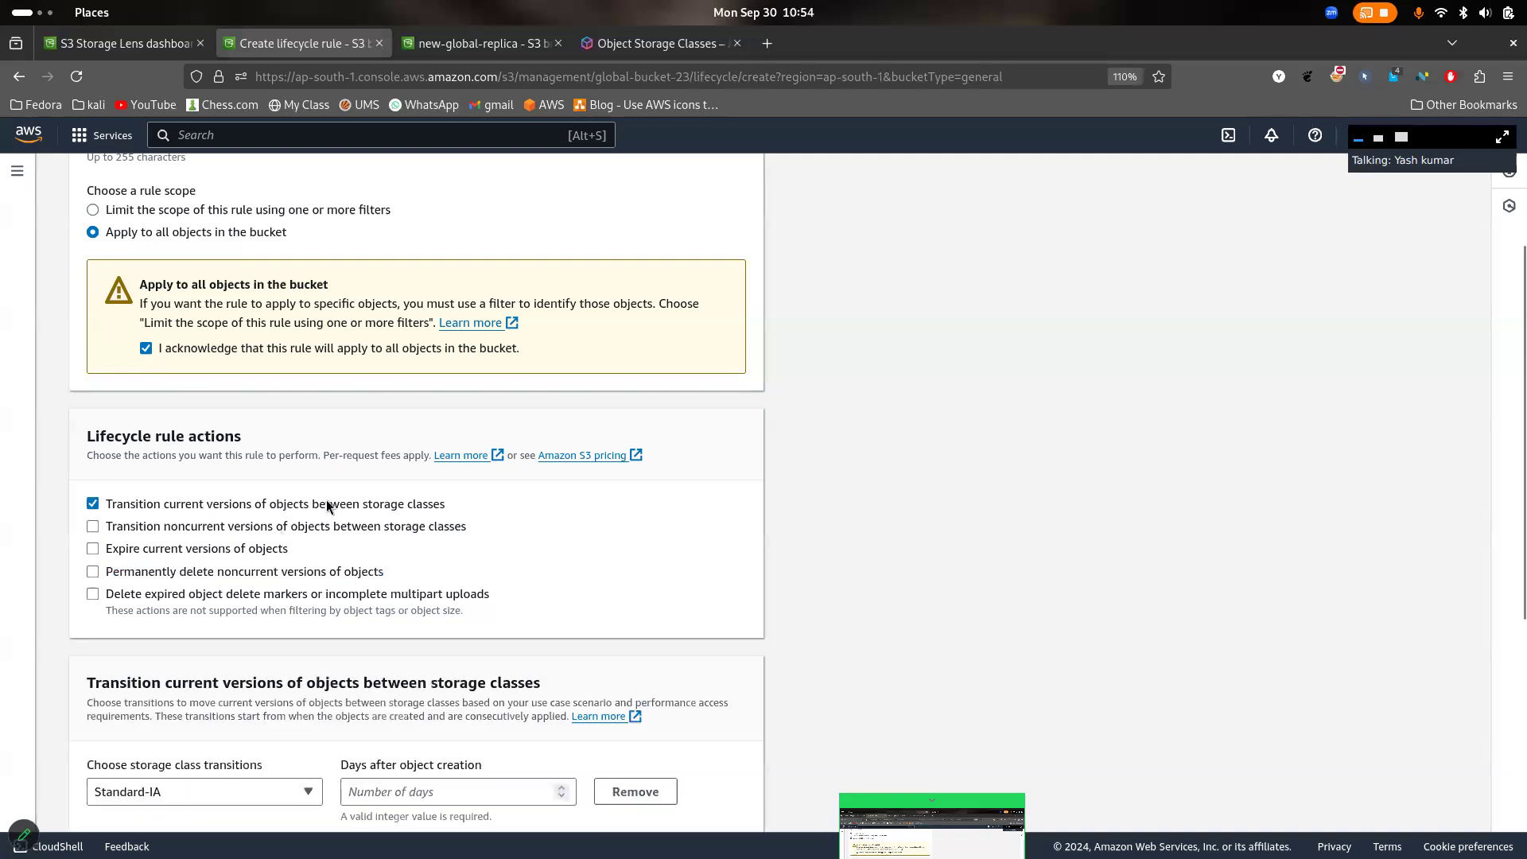
- Set the first transition to move current object versions to Standard-IA 30 days after creation
{"action": "scroll", "coordinate": [326, 501], "scroll_direction": "down", "scroll_amount": 2}
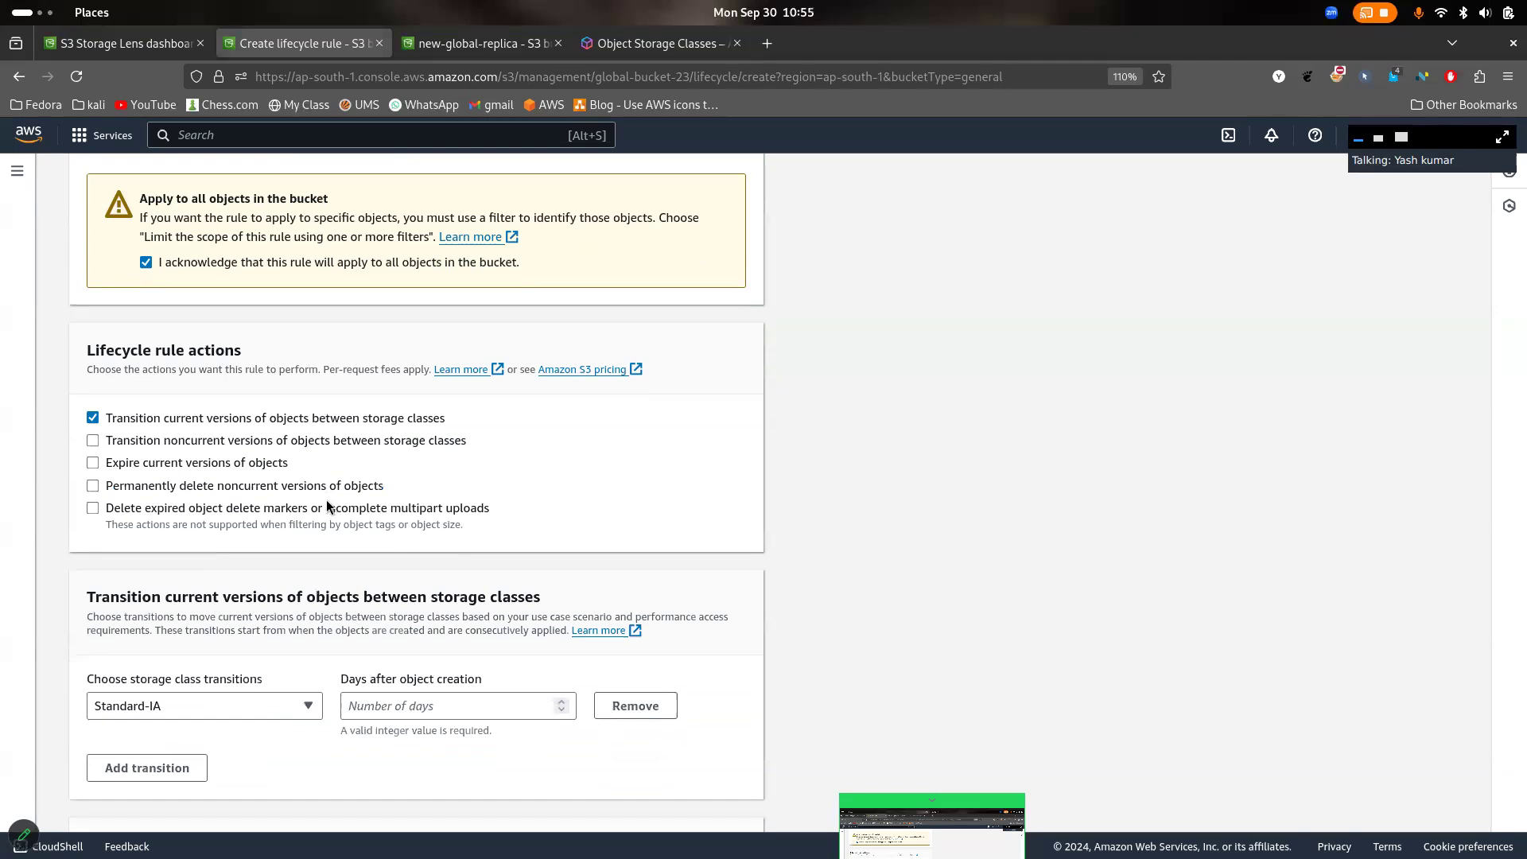
{"action": "scroll", "coordinate": [350, 432], "scroll_direction": "down", "scroll_amount": 2}
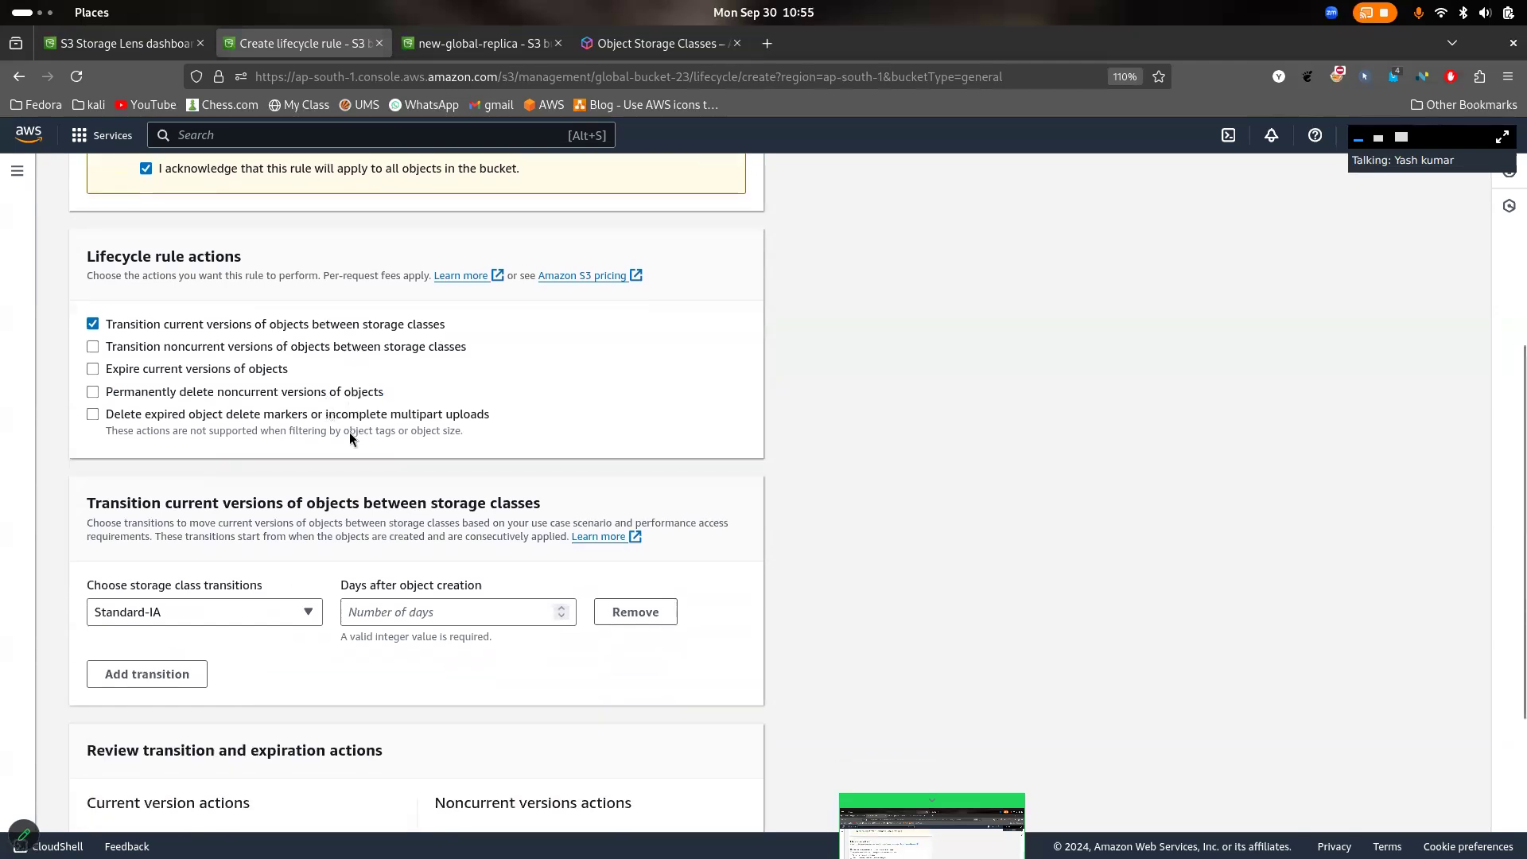
{"action": "left_click", "coordinate": [265, 613]}
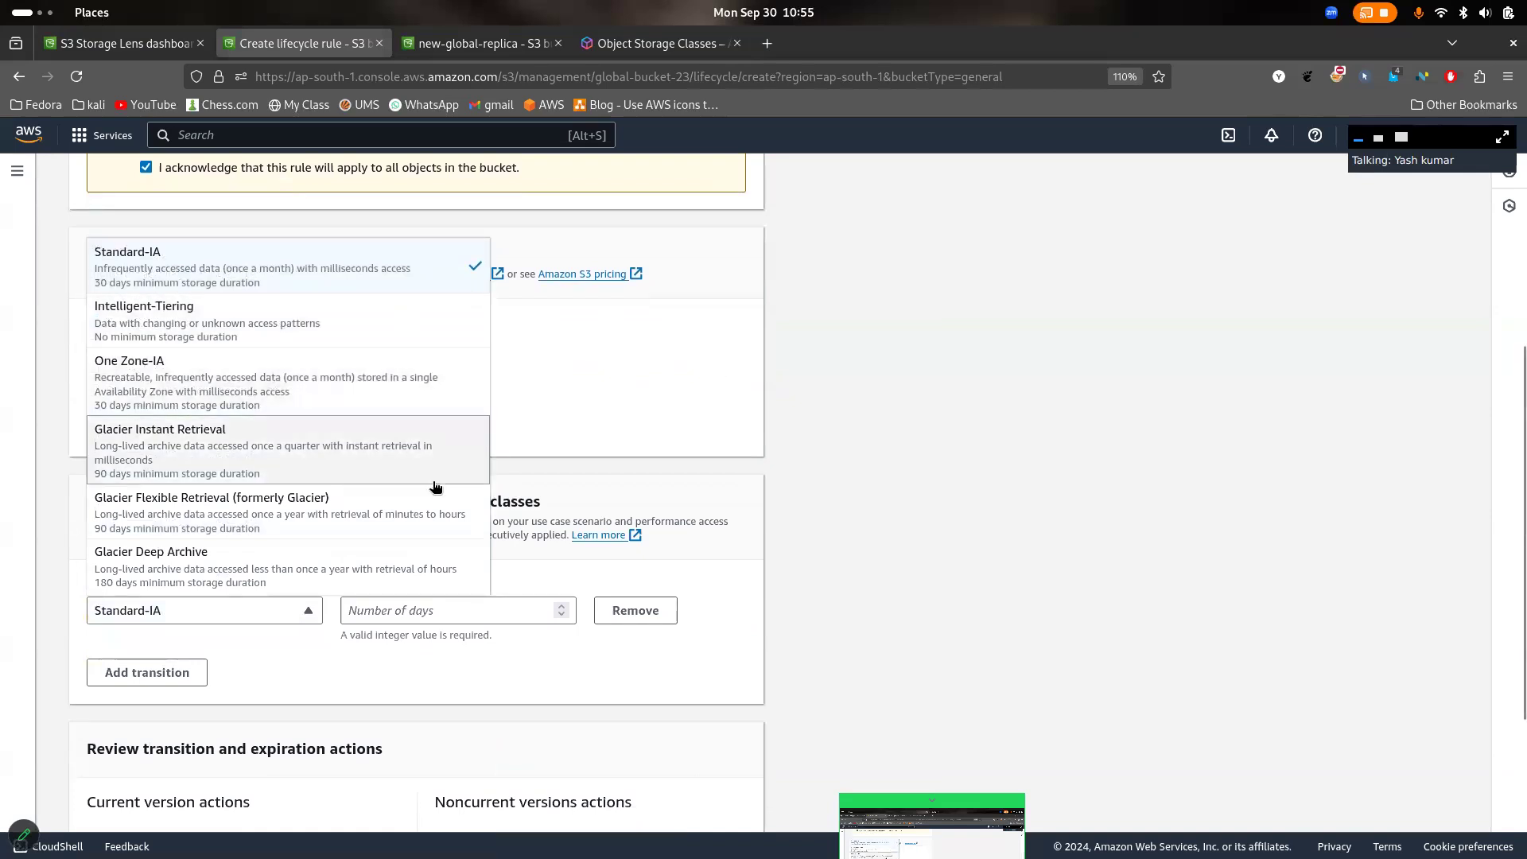
{"action": "left_click", "coordinate": [379, 275]}
{"action": "left_click", "coordinate": [434, 620]}
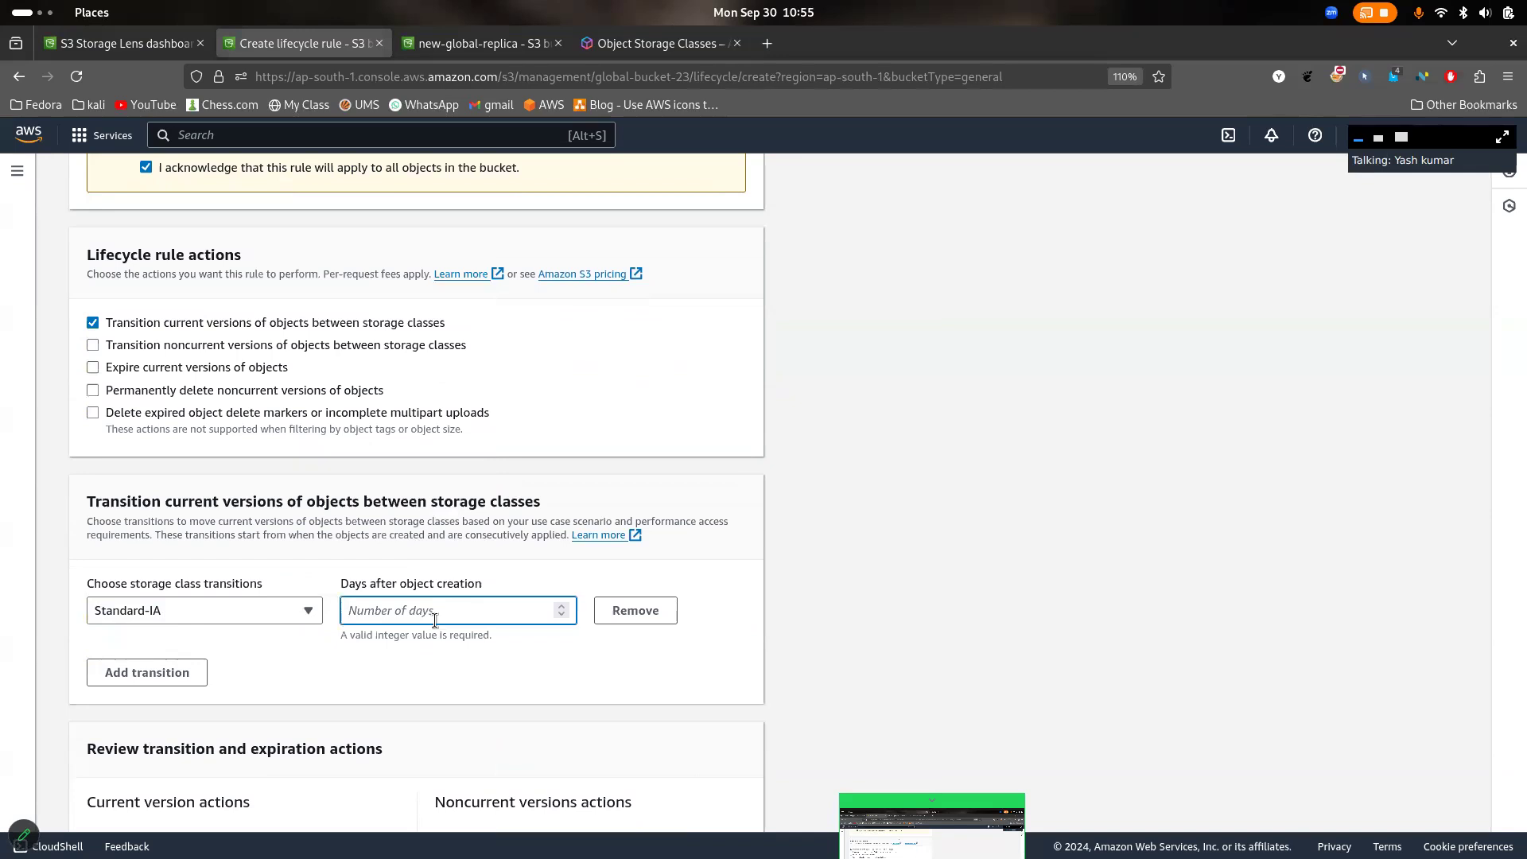
{"action": "type", "text": "30"}
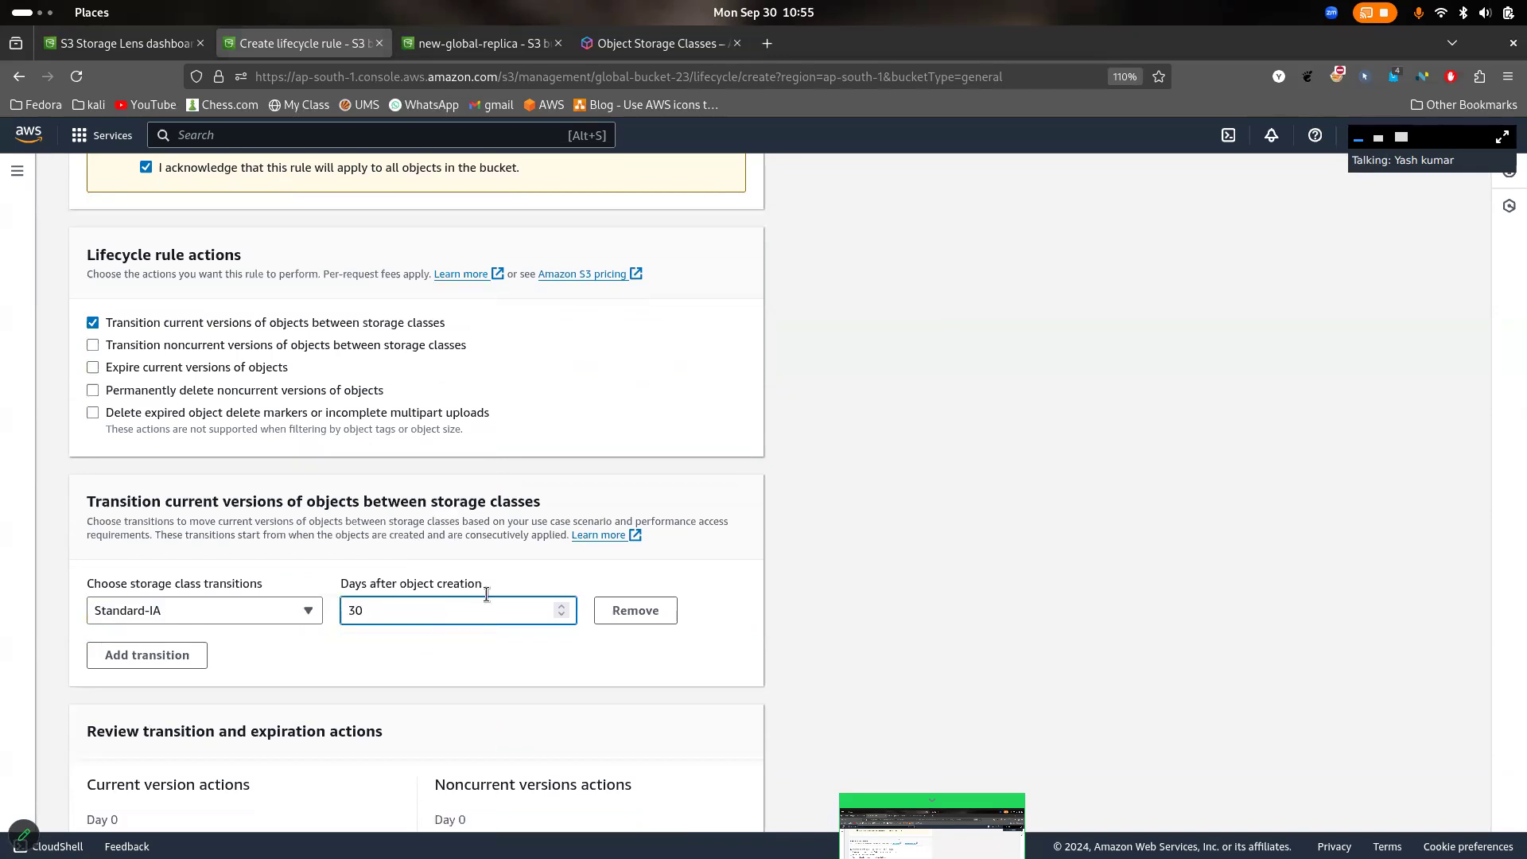
- Add a second transition to Glacier Instant Retrieval with 30 days after object creation
{"action": "scroll", "coordinate": [623, 631], "scroll_direction": "down", "scroll_amount": 2}
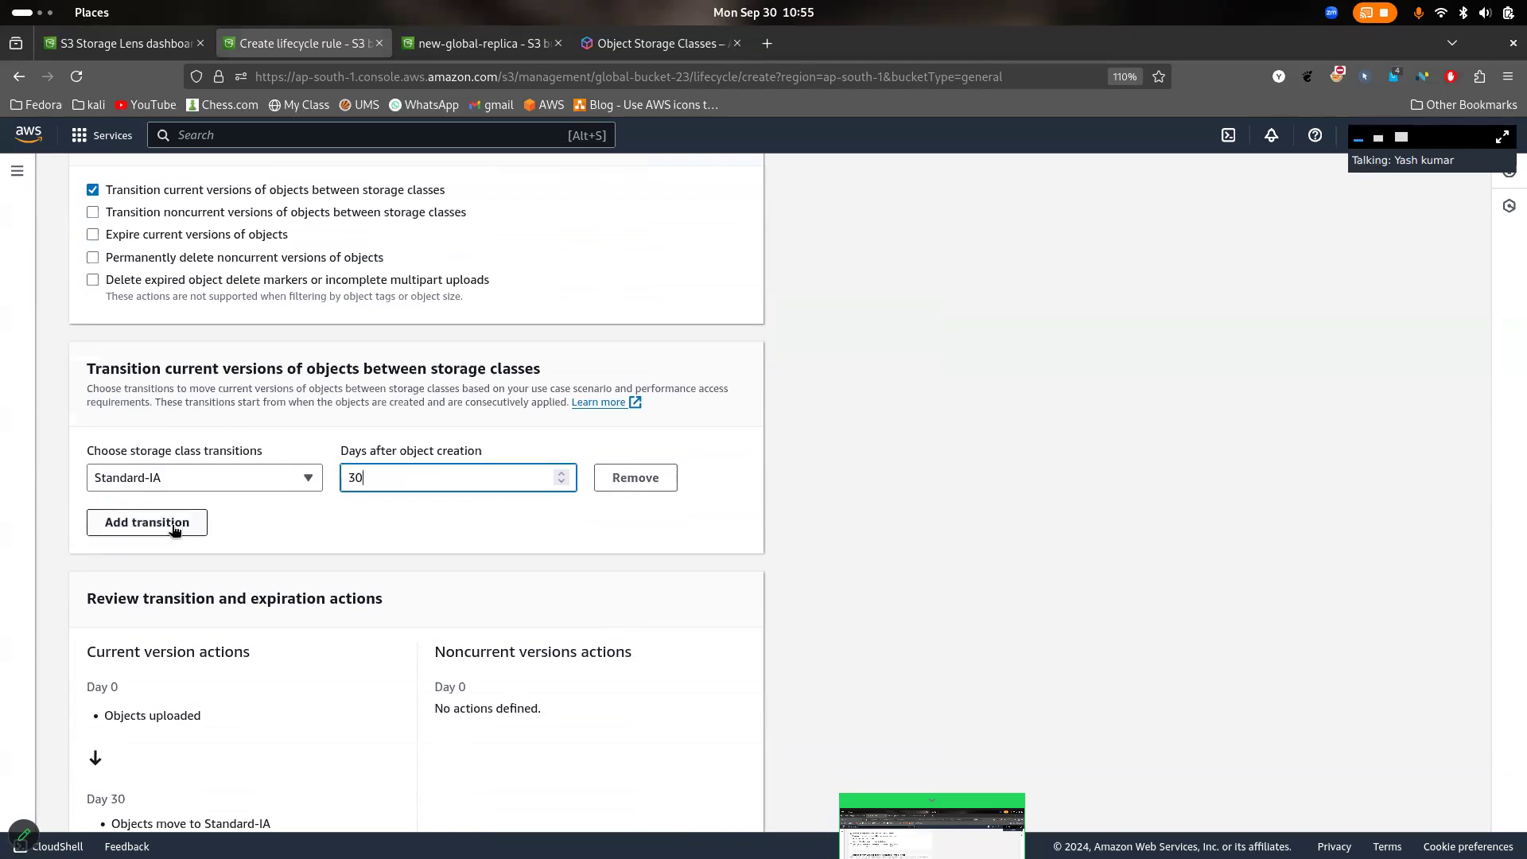
{"action": "left_click", "coordinate": [173, 525]}
{"action": "left_click", "coordinate": [247, 526]}
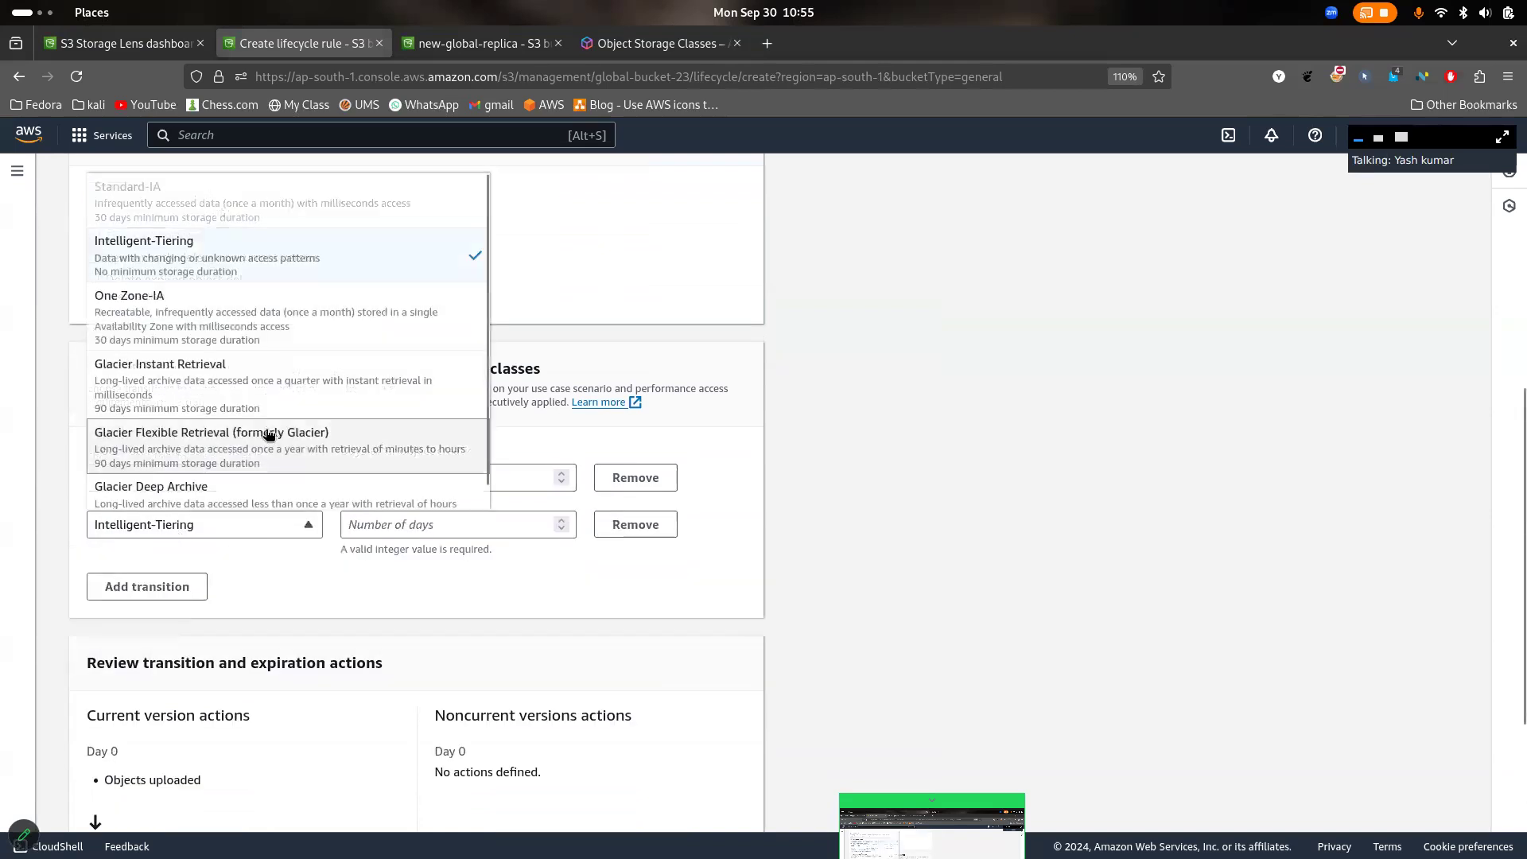
{"action": "right_click", "coordinate": [179, 394]}
{"action": "key", "text": "Escape"}
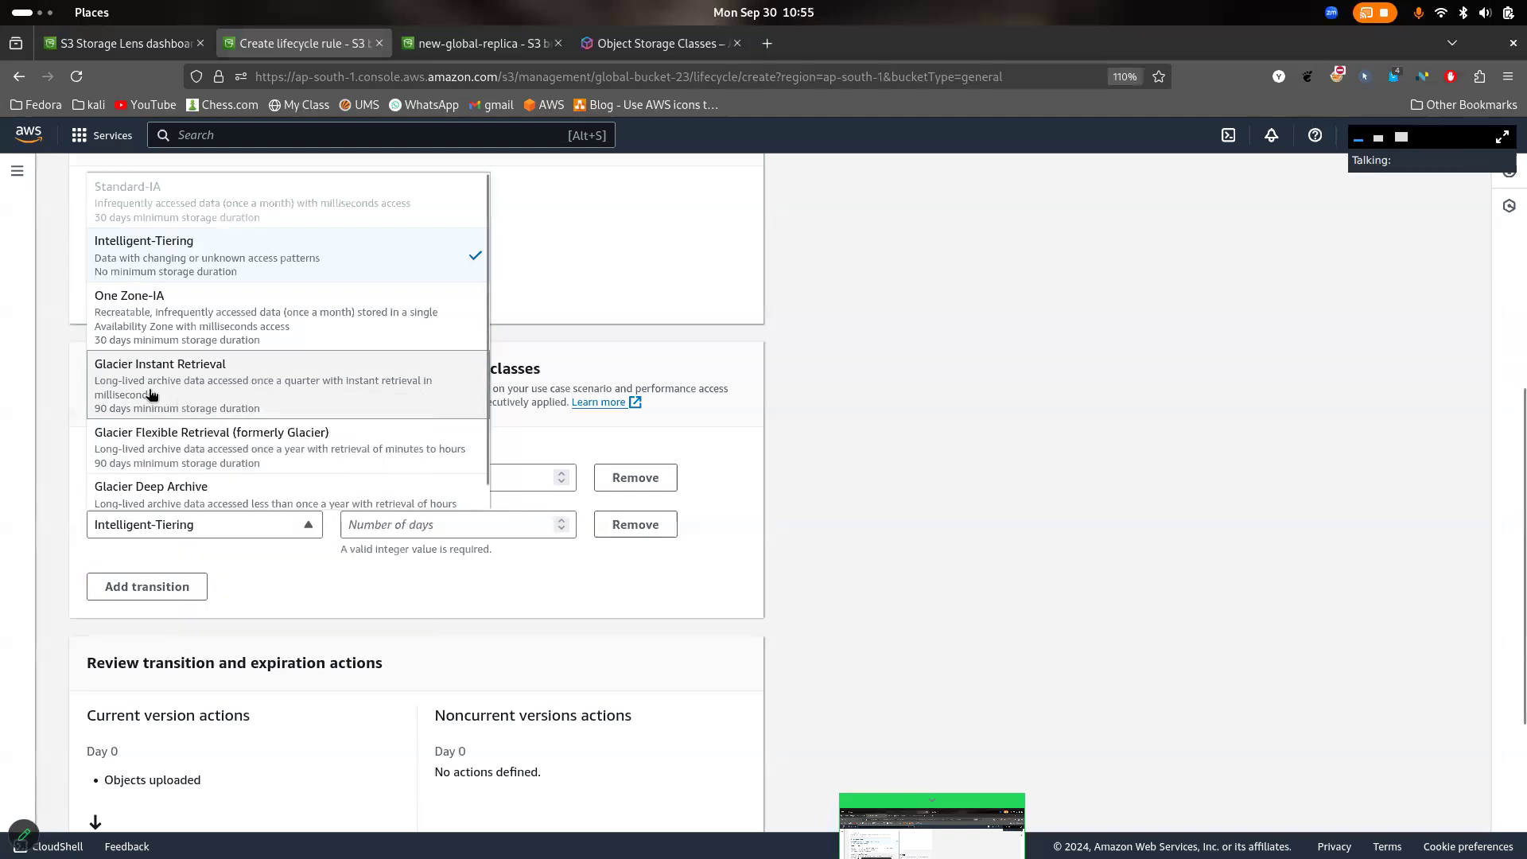
{"action": "left_click", "coordinate": [179, 390]}
{"action": "left_click", "coordinate": [439, 524]}
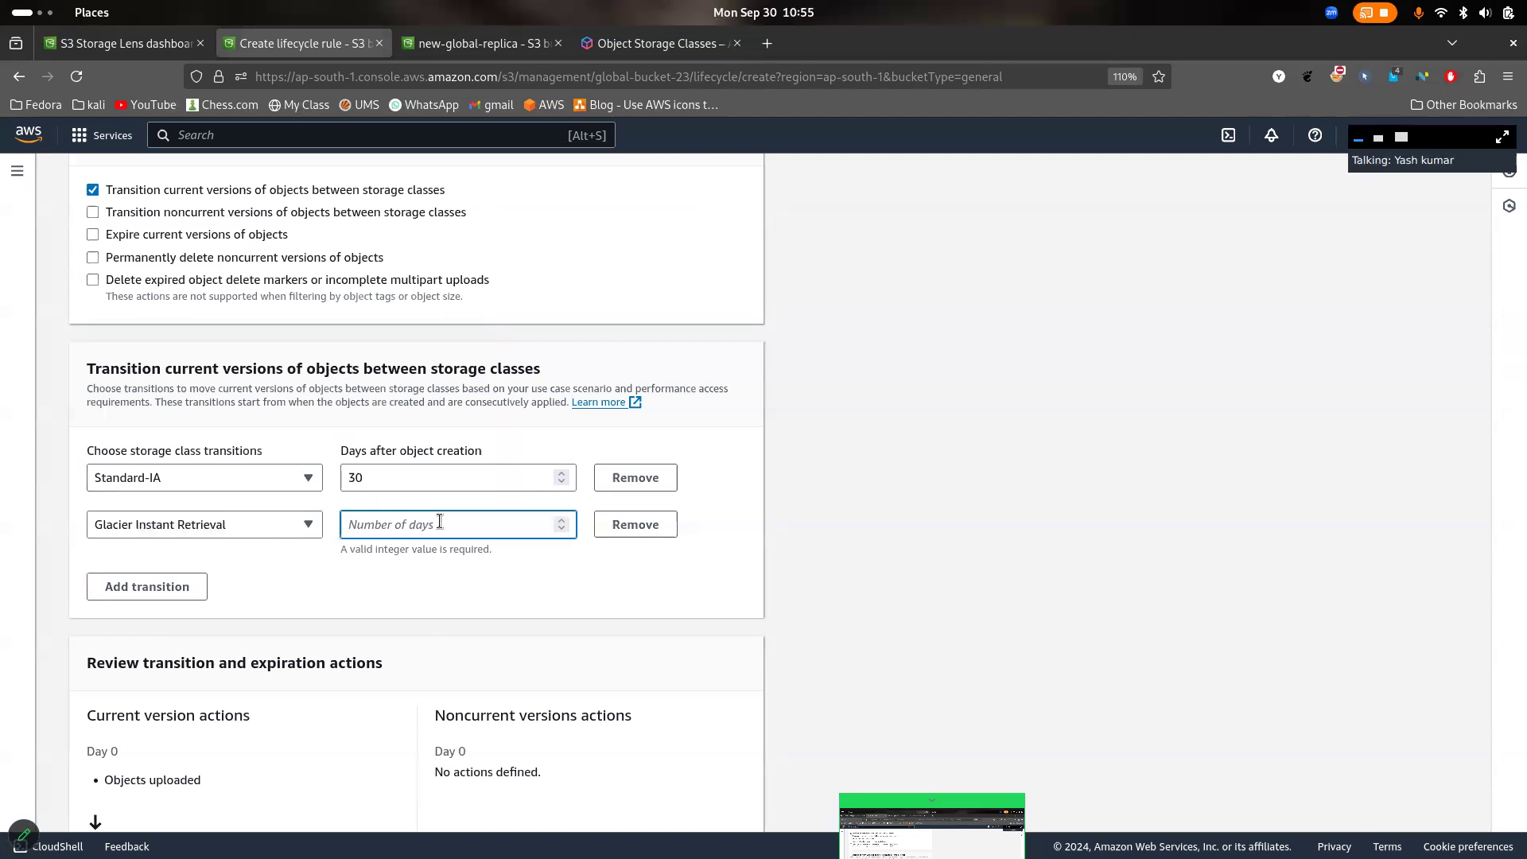
{"action": "type", "text": "30"}
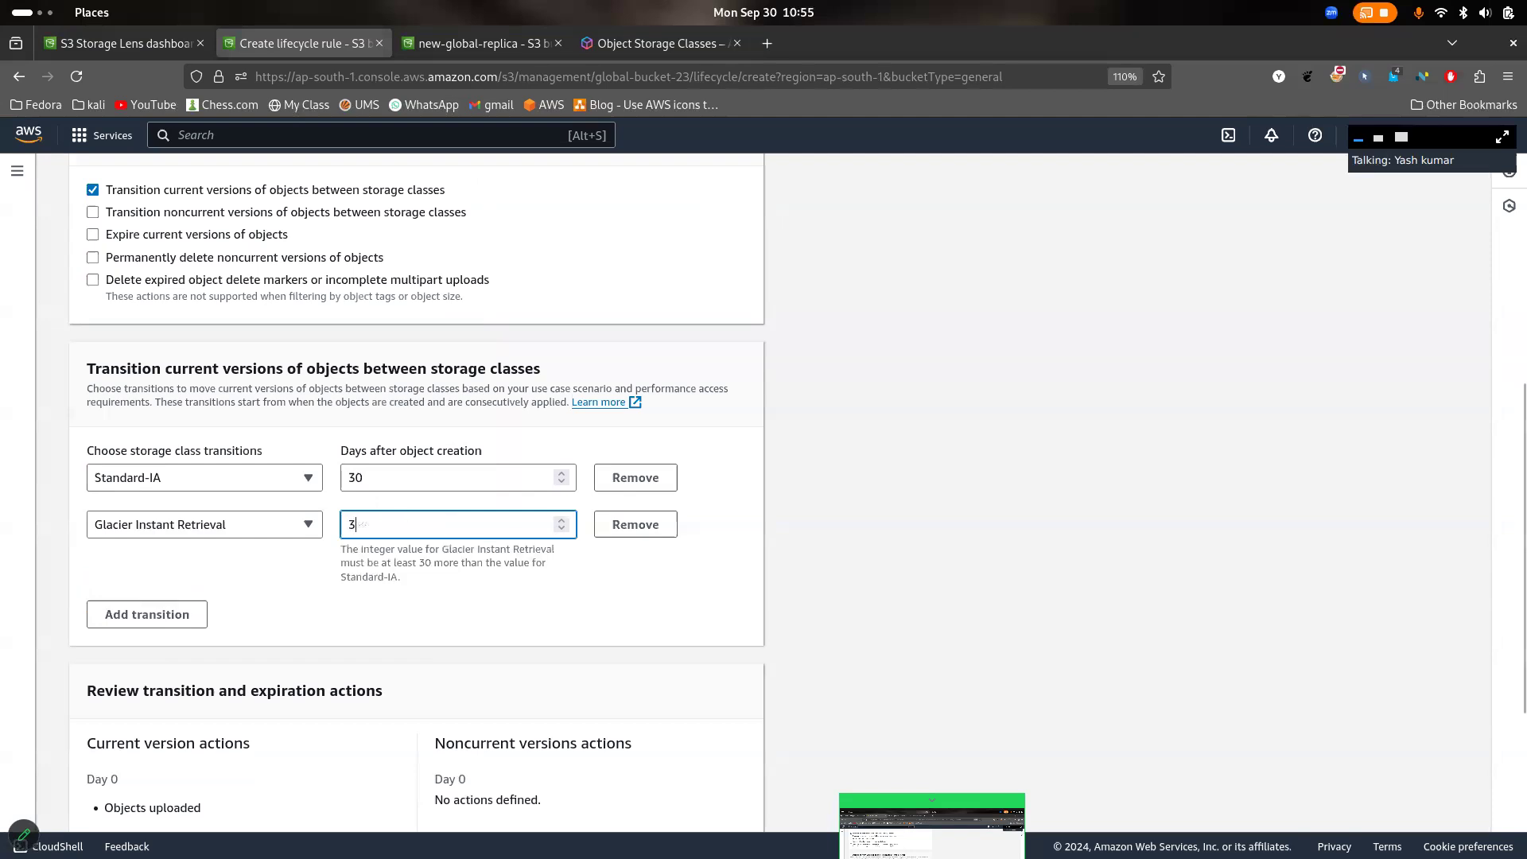
{"action": "left_click", "coordinate": [689, 623]}
{"action": "scroll", "coordinate": [696, 566], "scroll_direction": "down", "scroll_amount": 4}
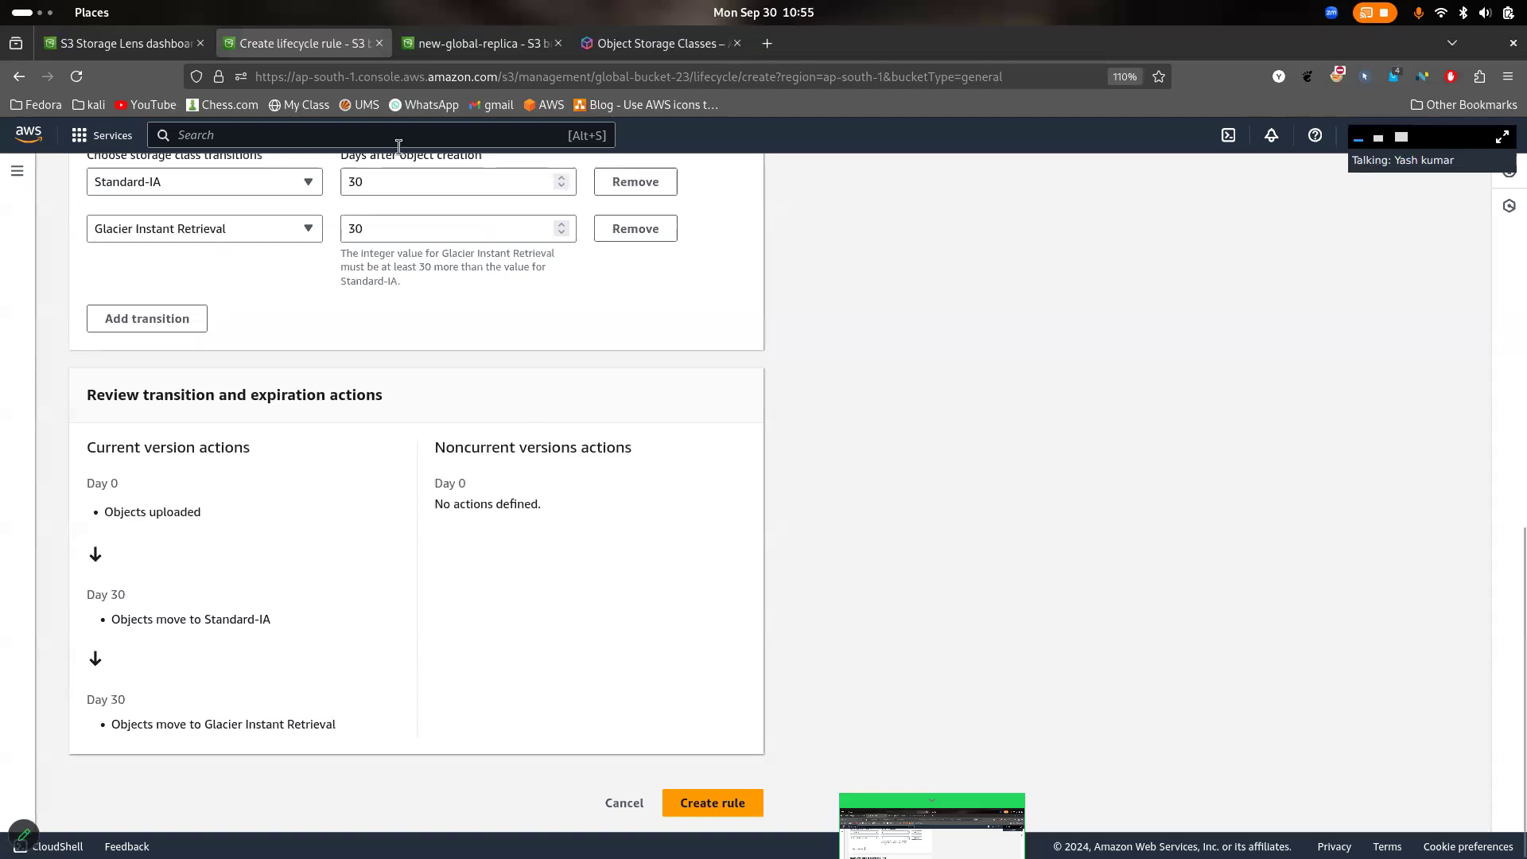
- Keep Glacier Instant Retrieval as the second transition's storage class and set its days after object creation to 60
{"action": "left_click", "coordinate": [308, 237]}
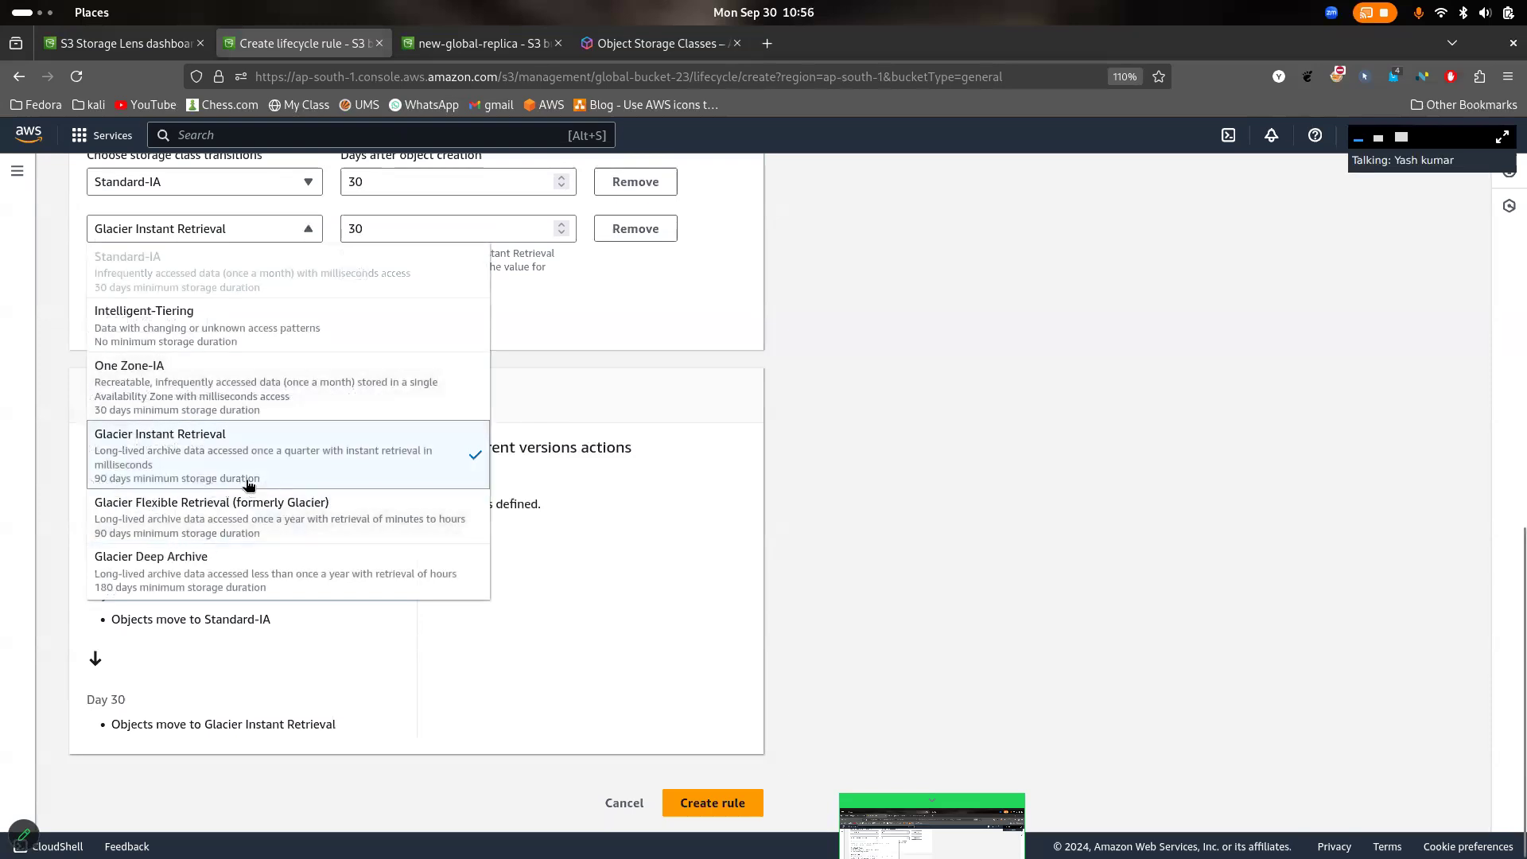
{"action": "left_click", "coordinate": [518, 289]}
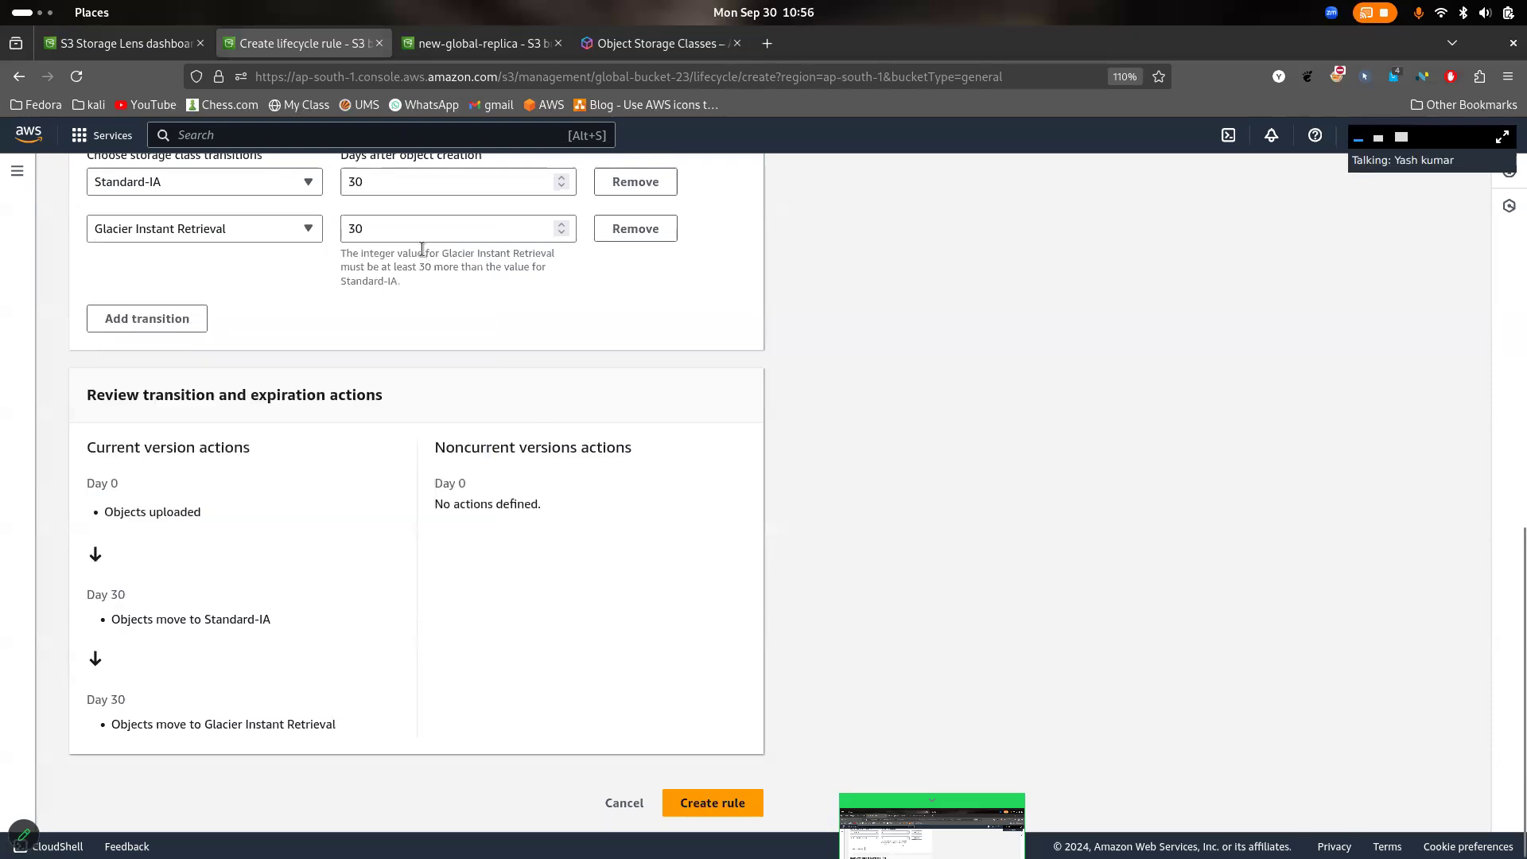
{"action": "left_click", "coordinate": [390, 229]}
{"action": "key", "text": "BackSpace"}
{"action": "key", "text": "BackSpace"}
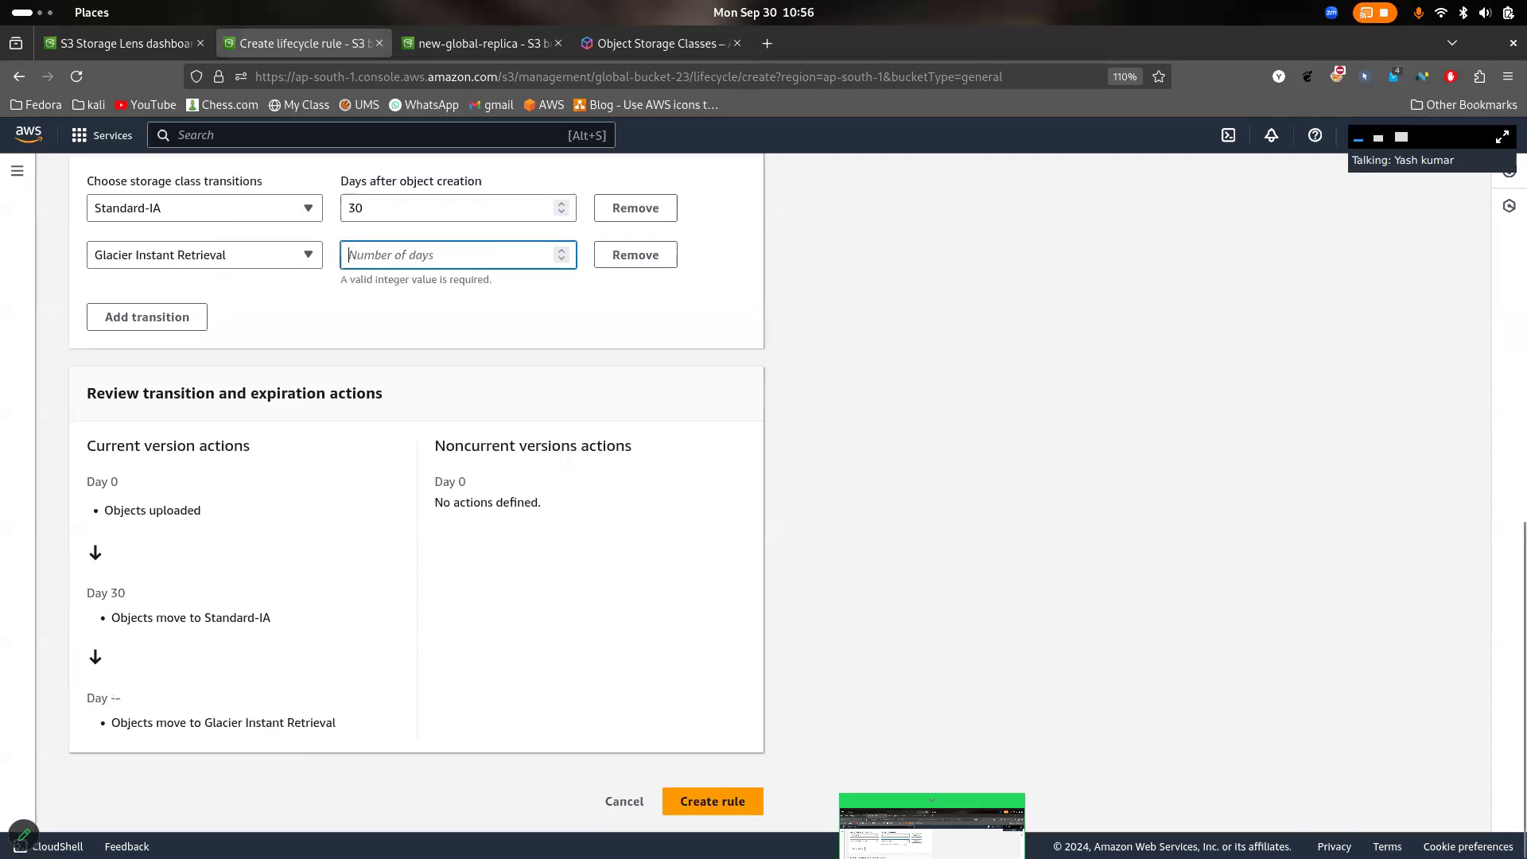
{"action": "type", "text": "60"}
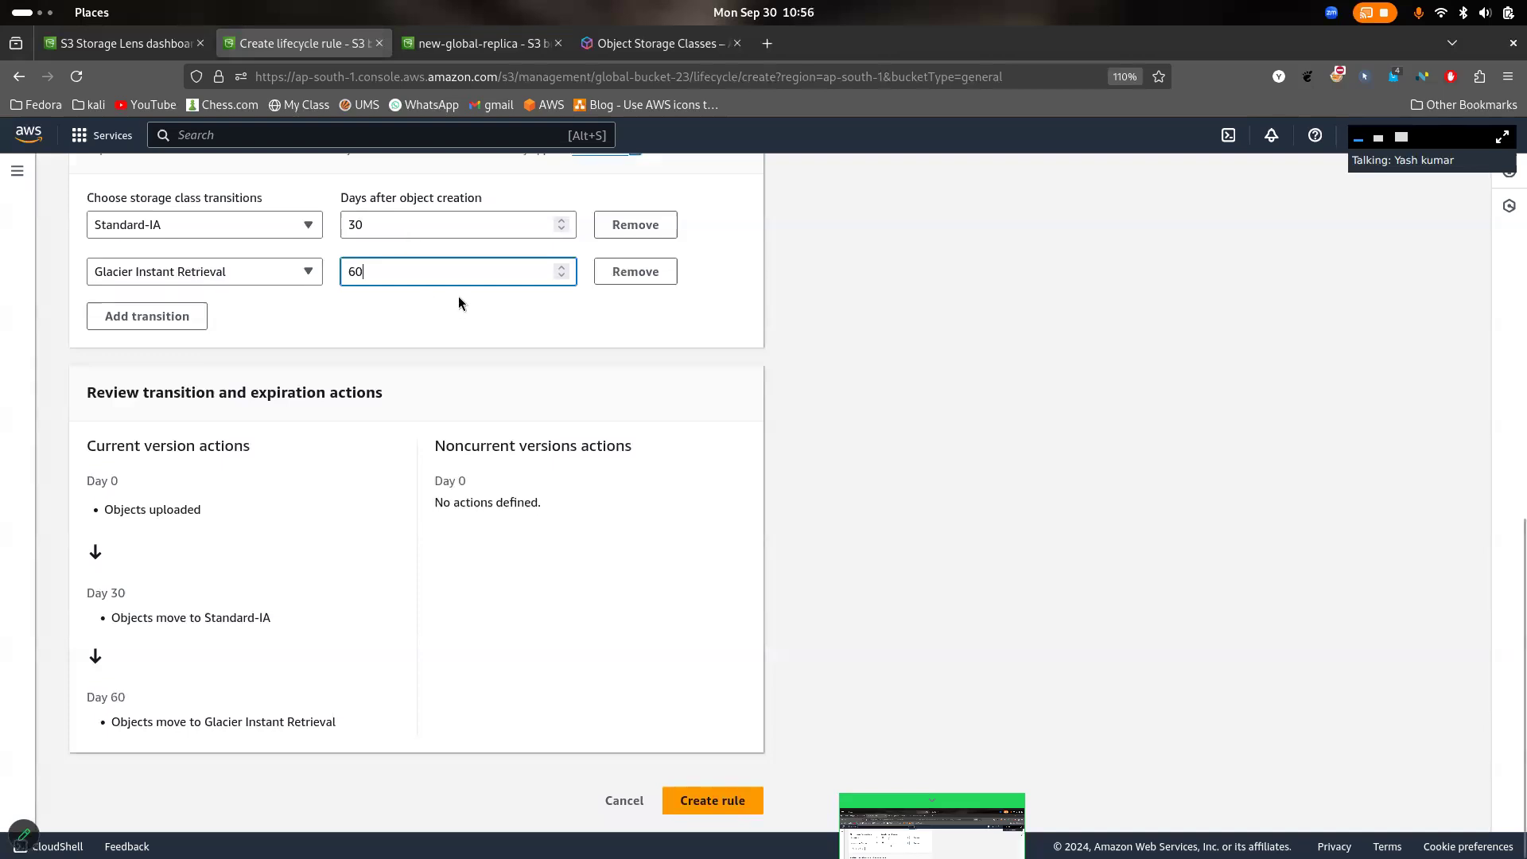
{"action": "left_click", "coordinate": [479, 350]}
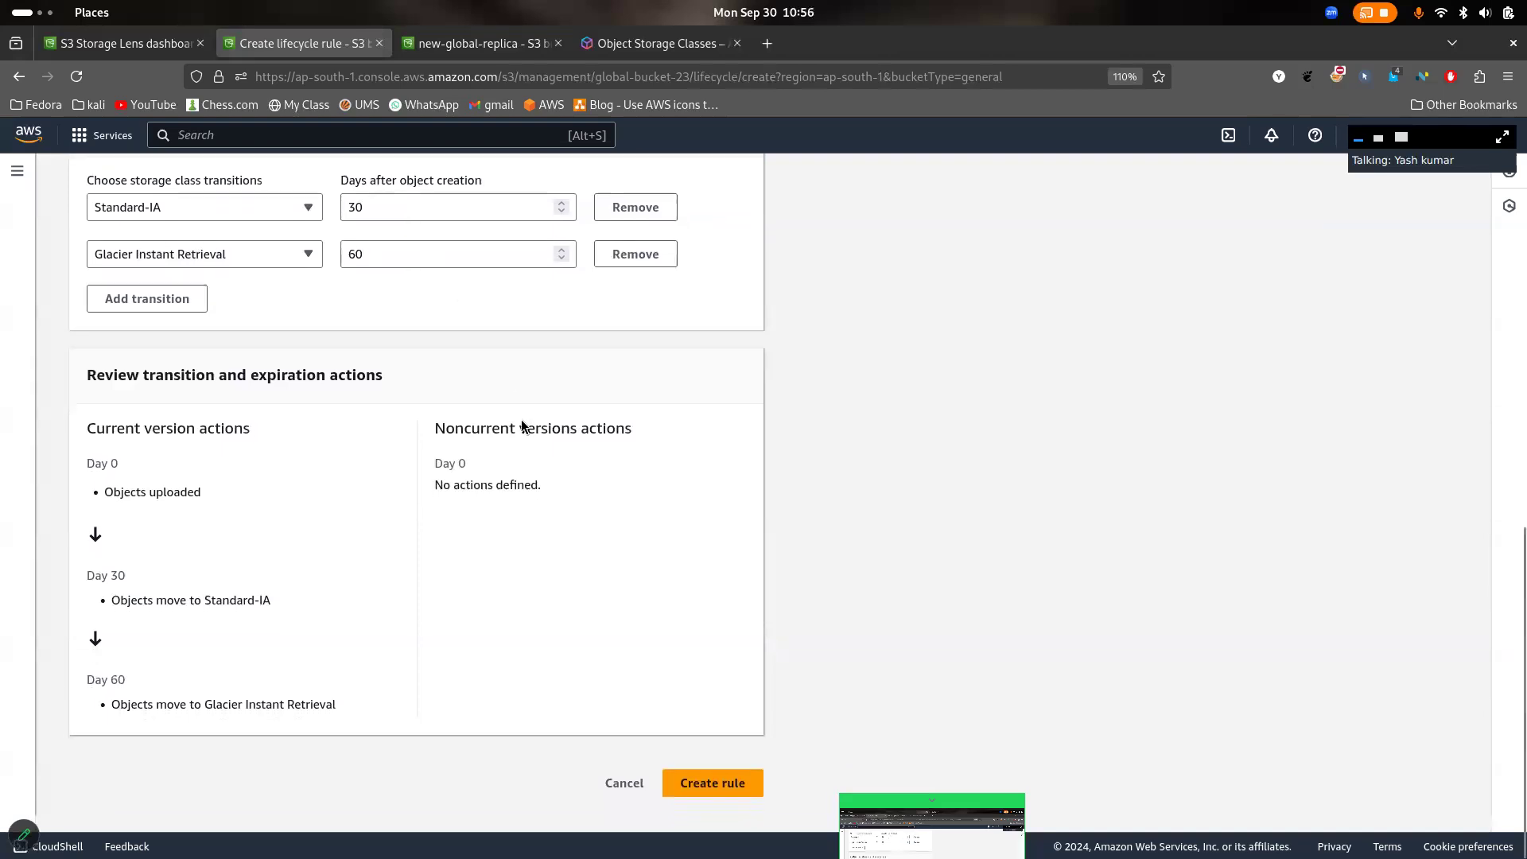
- Review the current version actions timeline, highlighting the upload, Standard-IA and Glacier Instant Retrieval stages
{"action": "left_click_drag", "start_coordinate": [87, 438], "coordinate": [369, 740]}
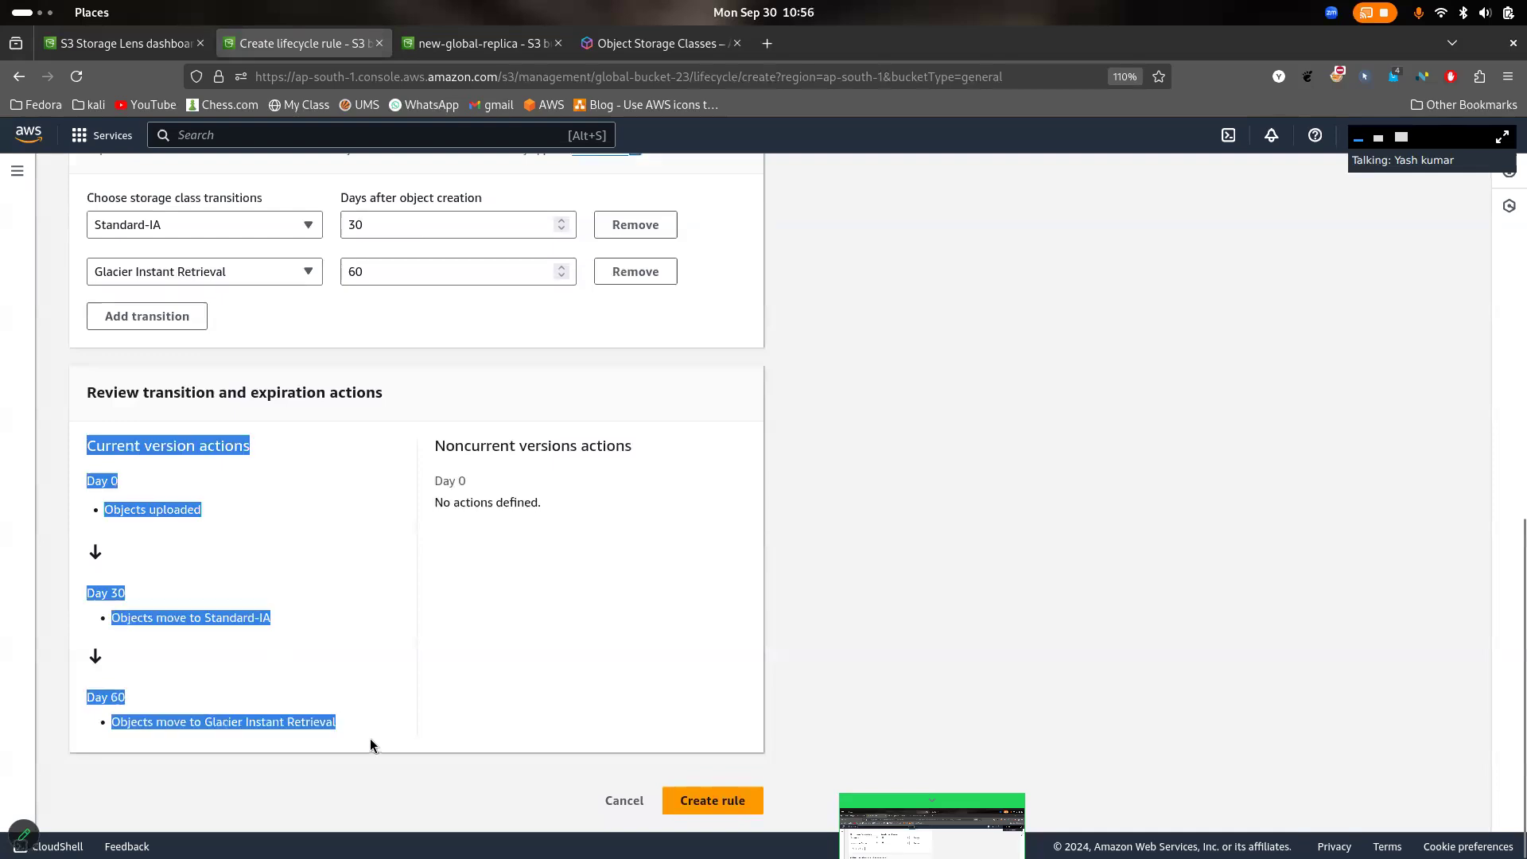
{"action": "left_click", "coordinate": [146, 498]}
{"action": "left_click_drag", "start_coordinate": [131, 495], "coordinate": [217, 517]}
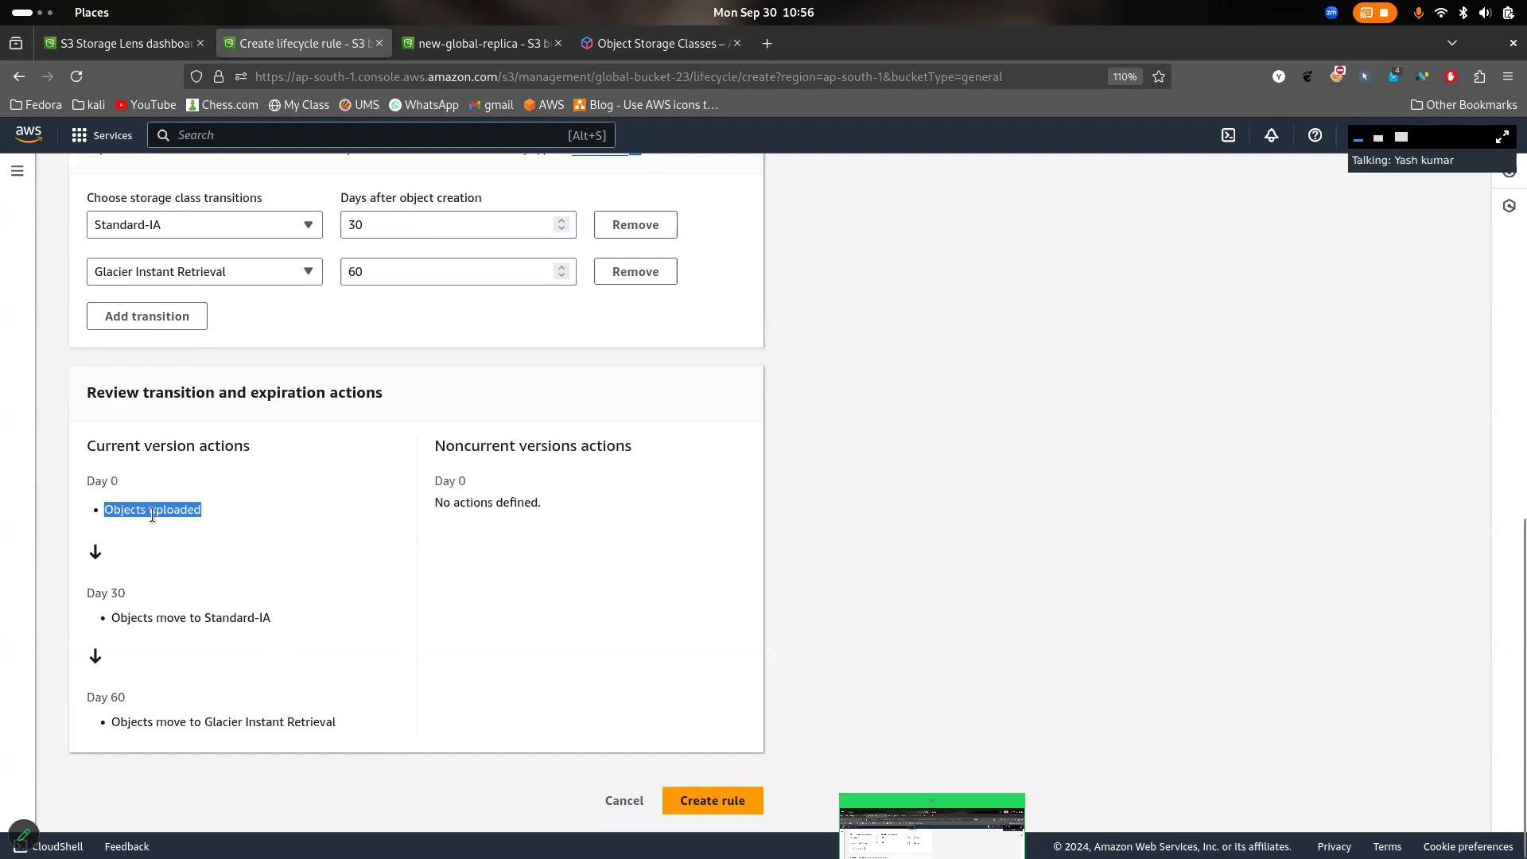
{"action": "left_click_drag", "start_coordinate": [85, 593], "coordinate": [293, 618]}
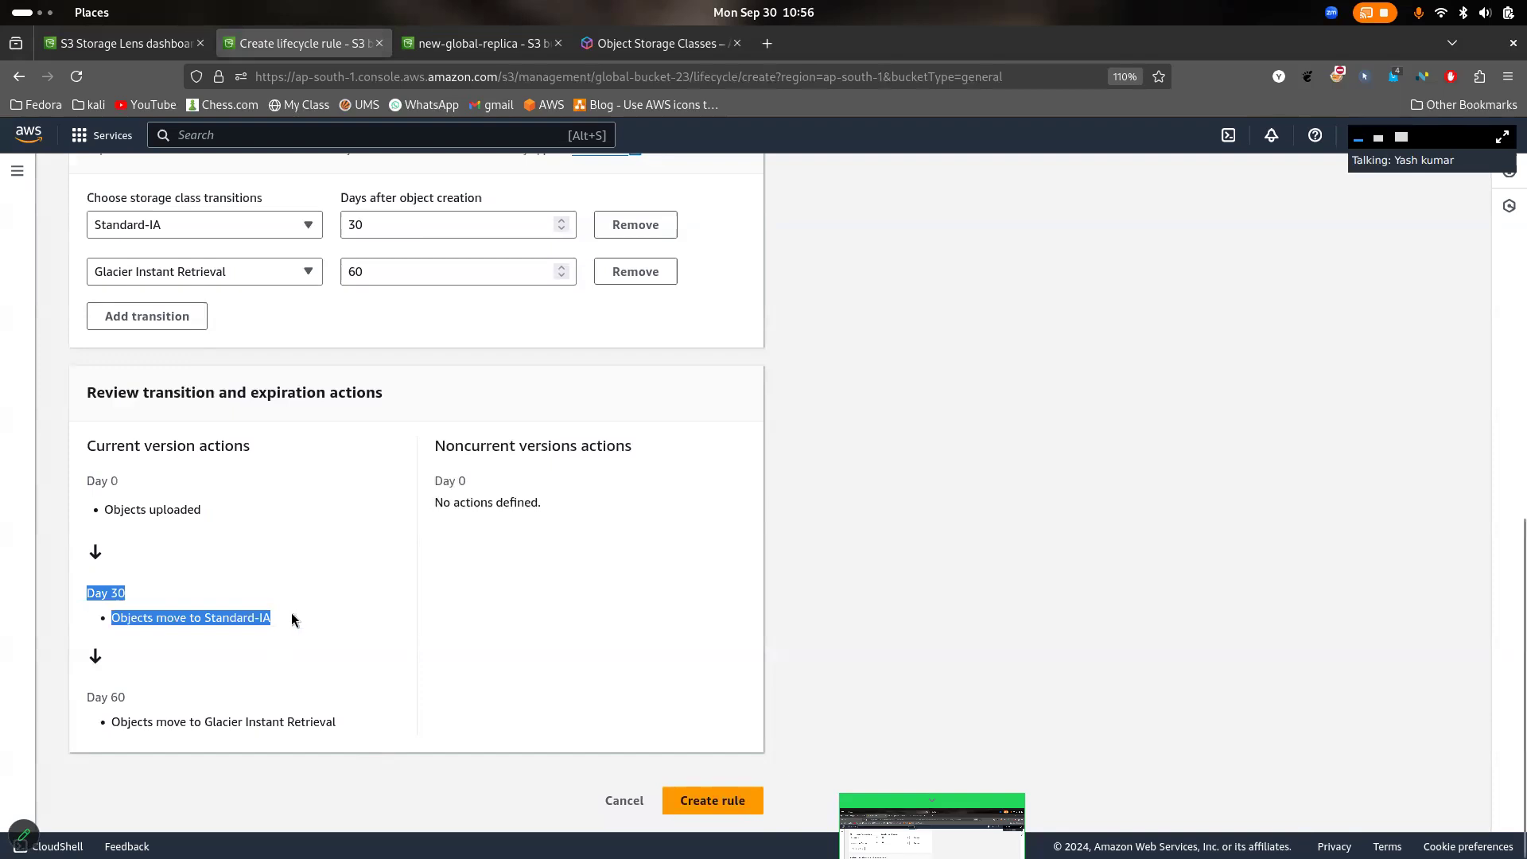
{"action": "left_click", "coordinate": [160, 690]}
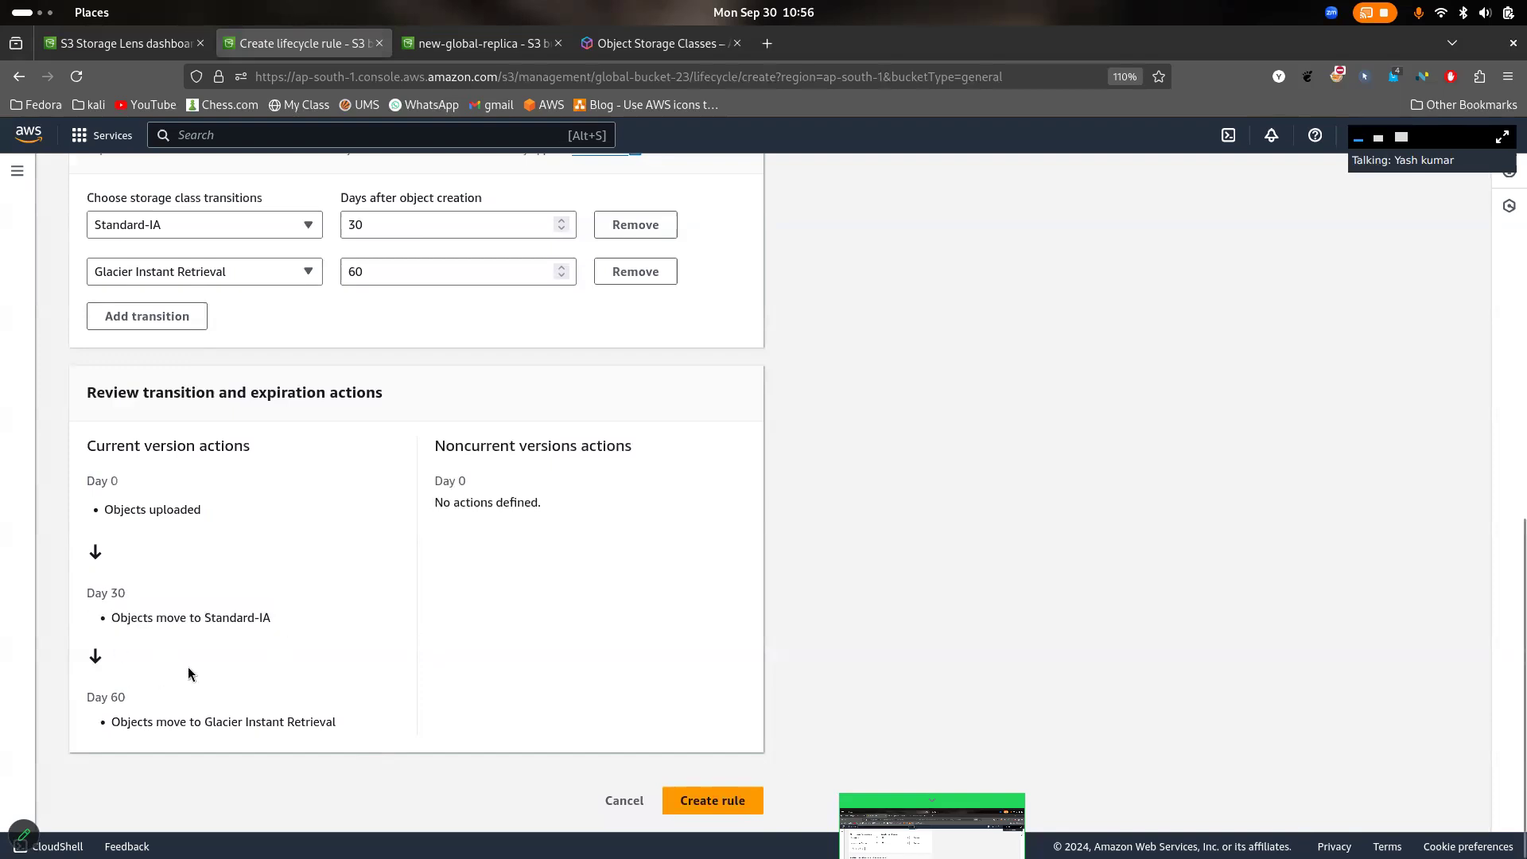
{"action": "left_click_drag", "start_coordinate": [86, 693], "coordinate": [347, 725]}
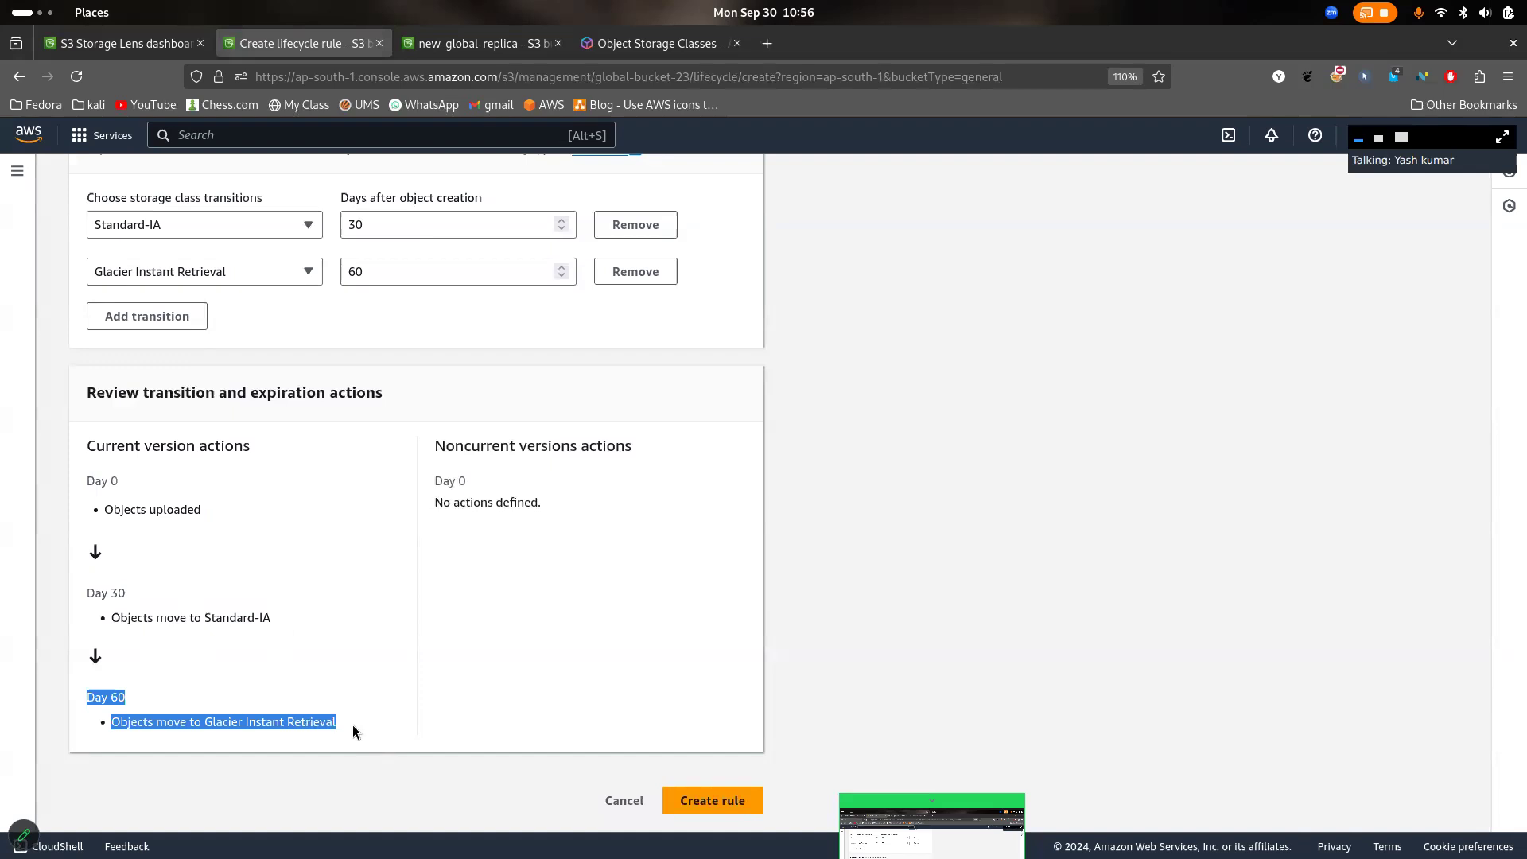
- Add a Glacier Flexible Retrieval transition, acknowledge its per-object request cost, and remove the extra Glacier Deep Archive transition
{"action": "left_click", "coordinate": [171, 316]}
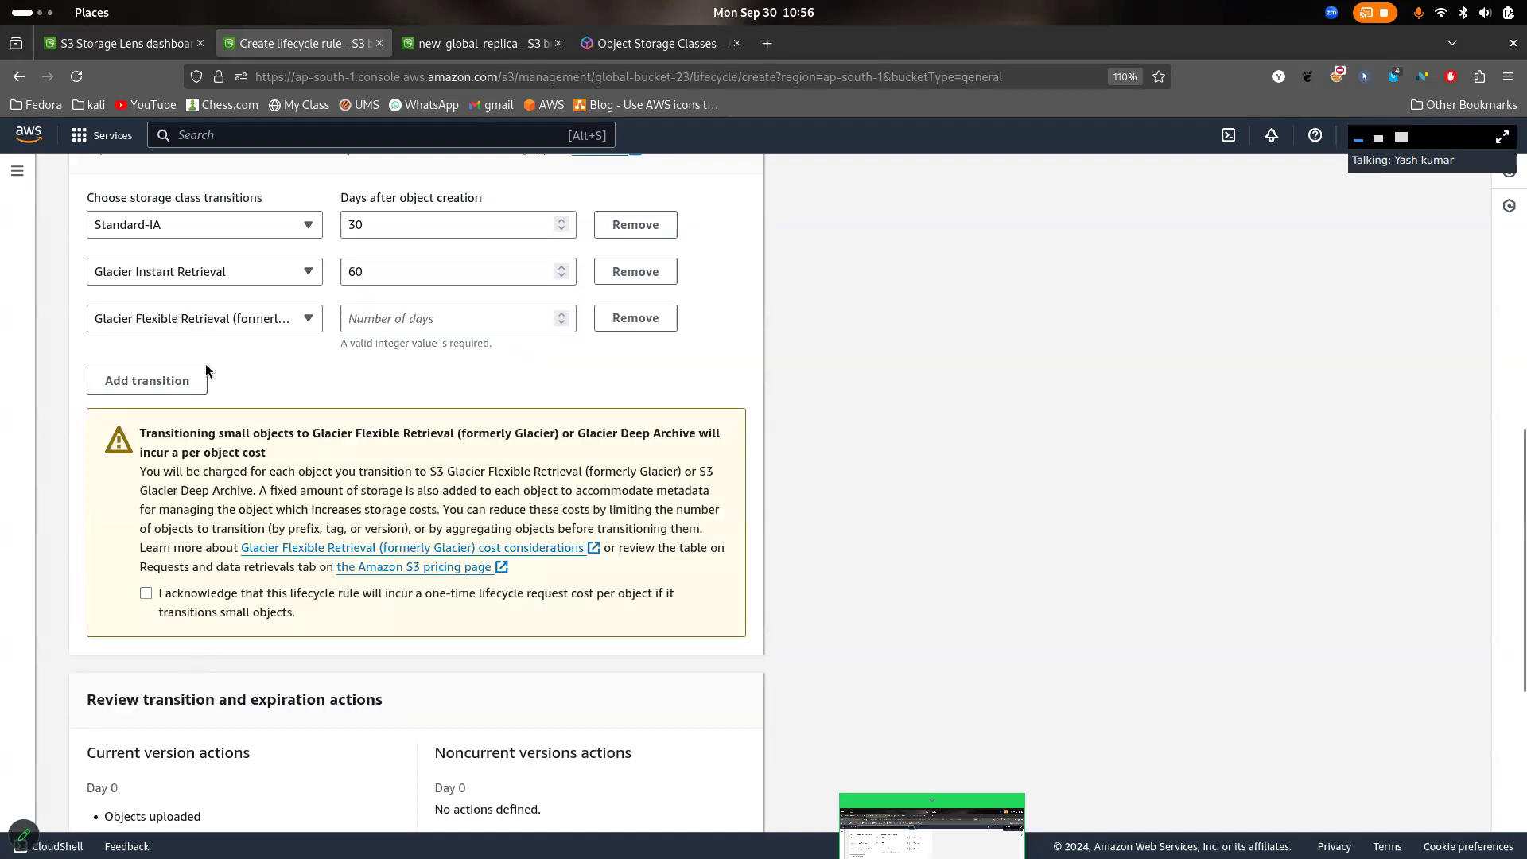
{"action": "left_click", "coordinate": [146, 593]}
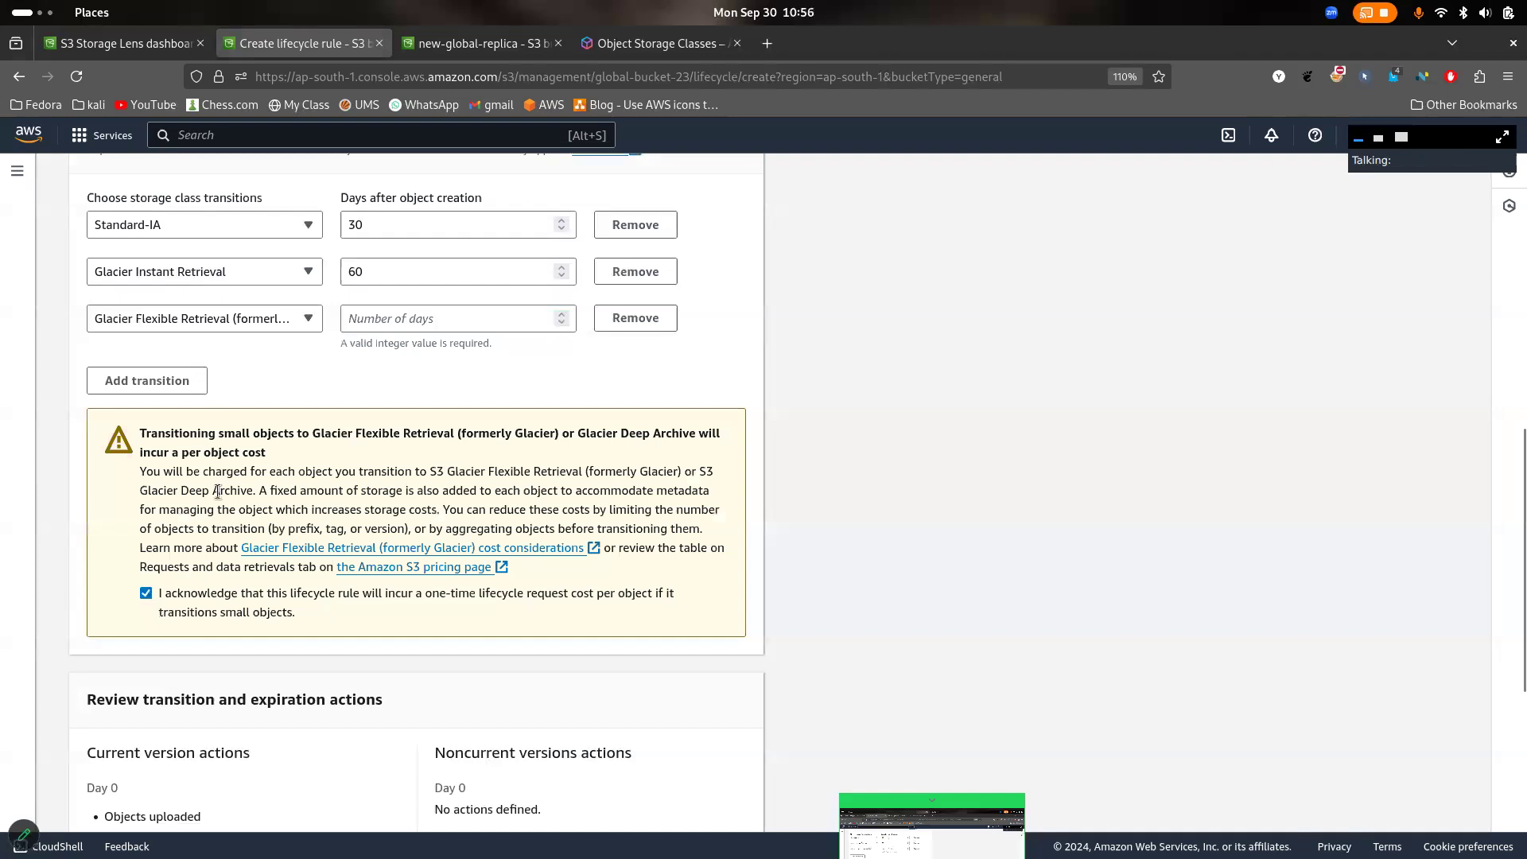
{"action": "left_click", "coordinate": [186, 384]}
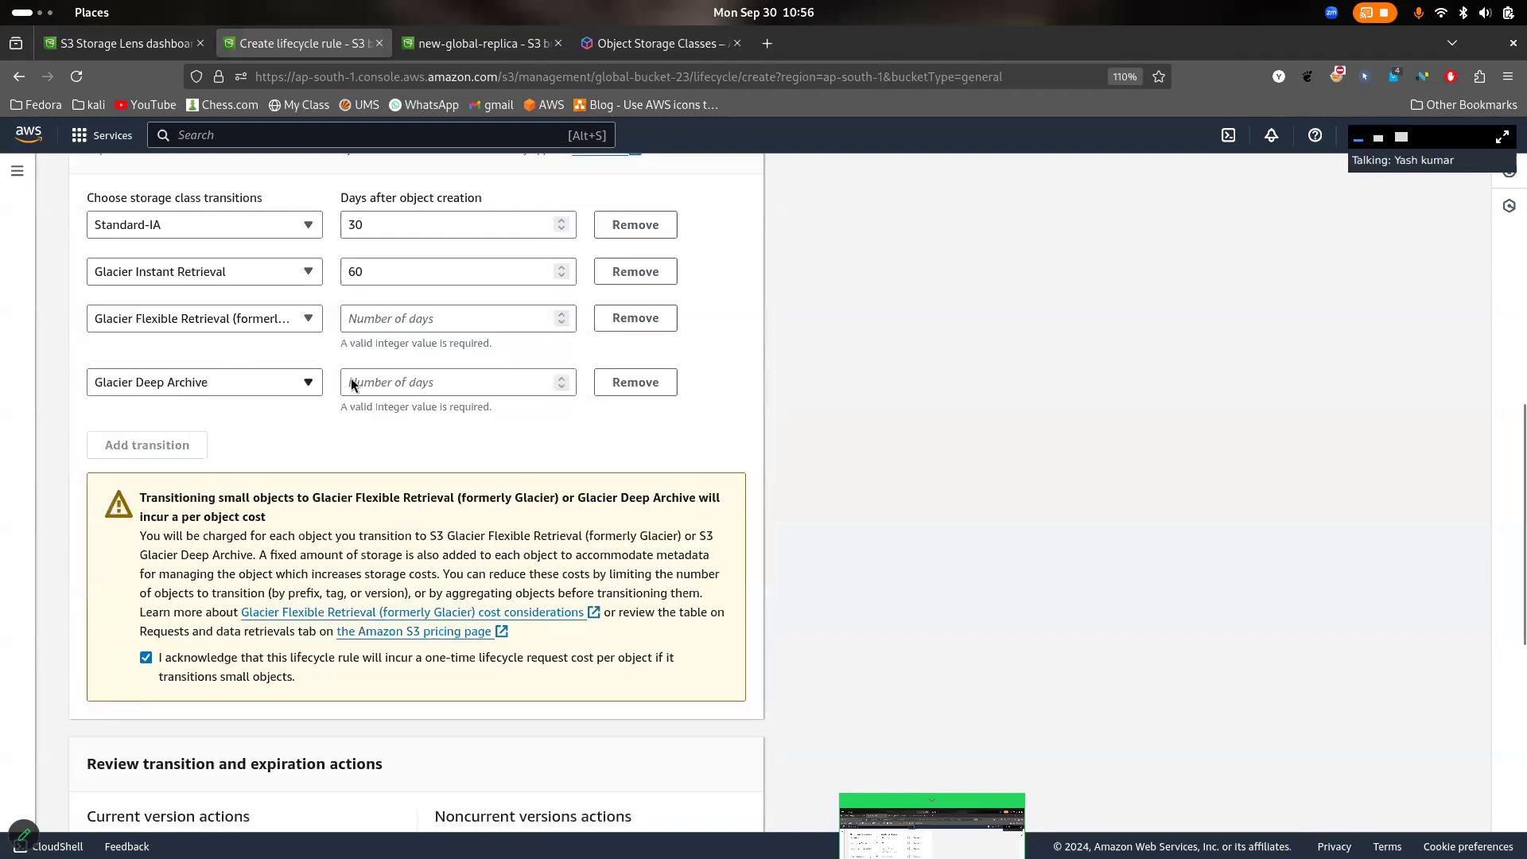
{"action": "left_click", "coordinate": [606, 389]}
- Keep Glacier Flexible Retrieval for the third transition and set its days after object creation to 90
{"action": "left_click", "coordinate": [291, 312]}
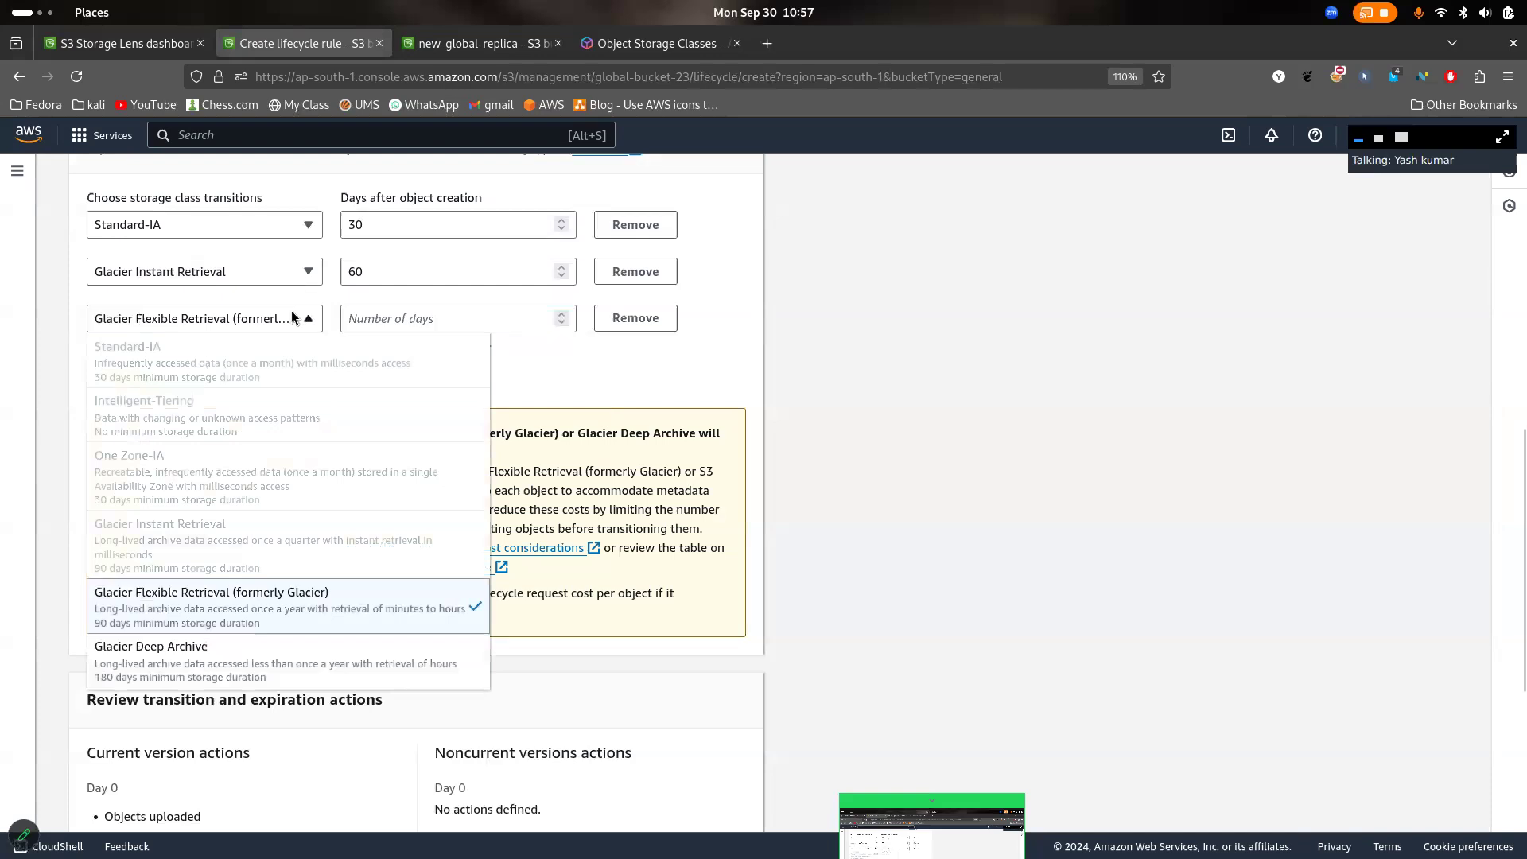
{"action": "left_click", "coordinate": [445, 318]}
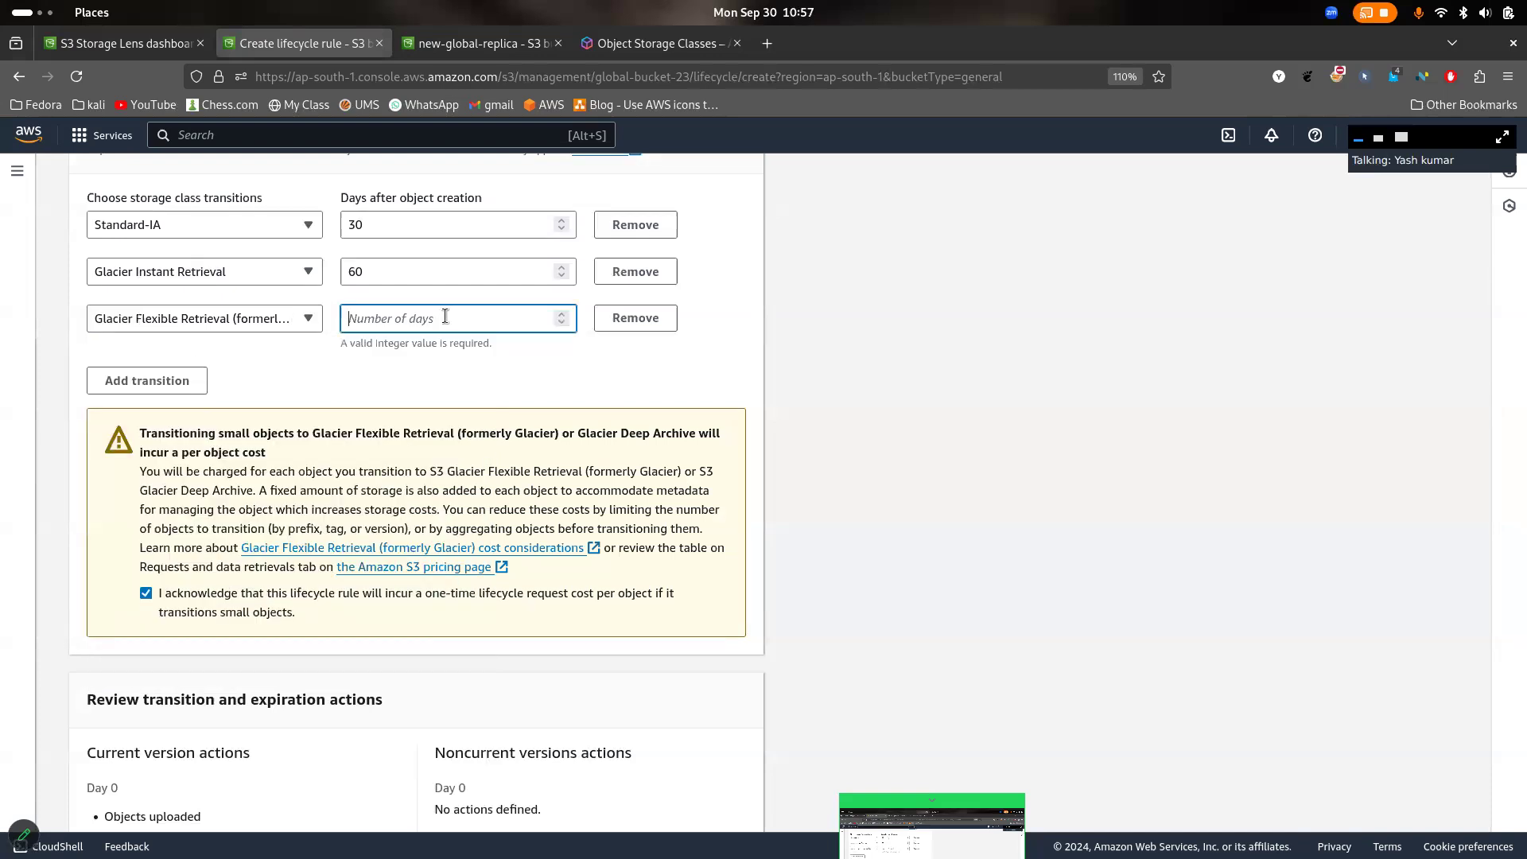
{"action": "type", "text": "90"}
{"action": "left_click", "coordinate": [740, 358]}
- Try to create the lifecycle rule, moving the Zoom meeting controls away from the rule creation control
{"action": "scroll", "coordinate": [739, 356], "scroll_direction": "down", "scroll_amount": 5}
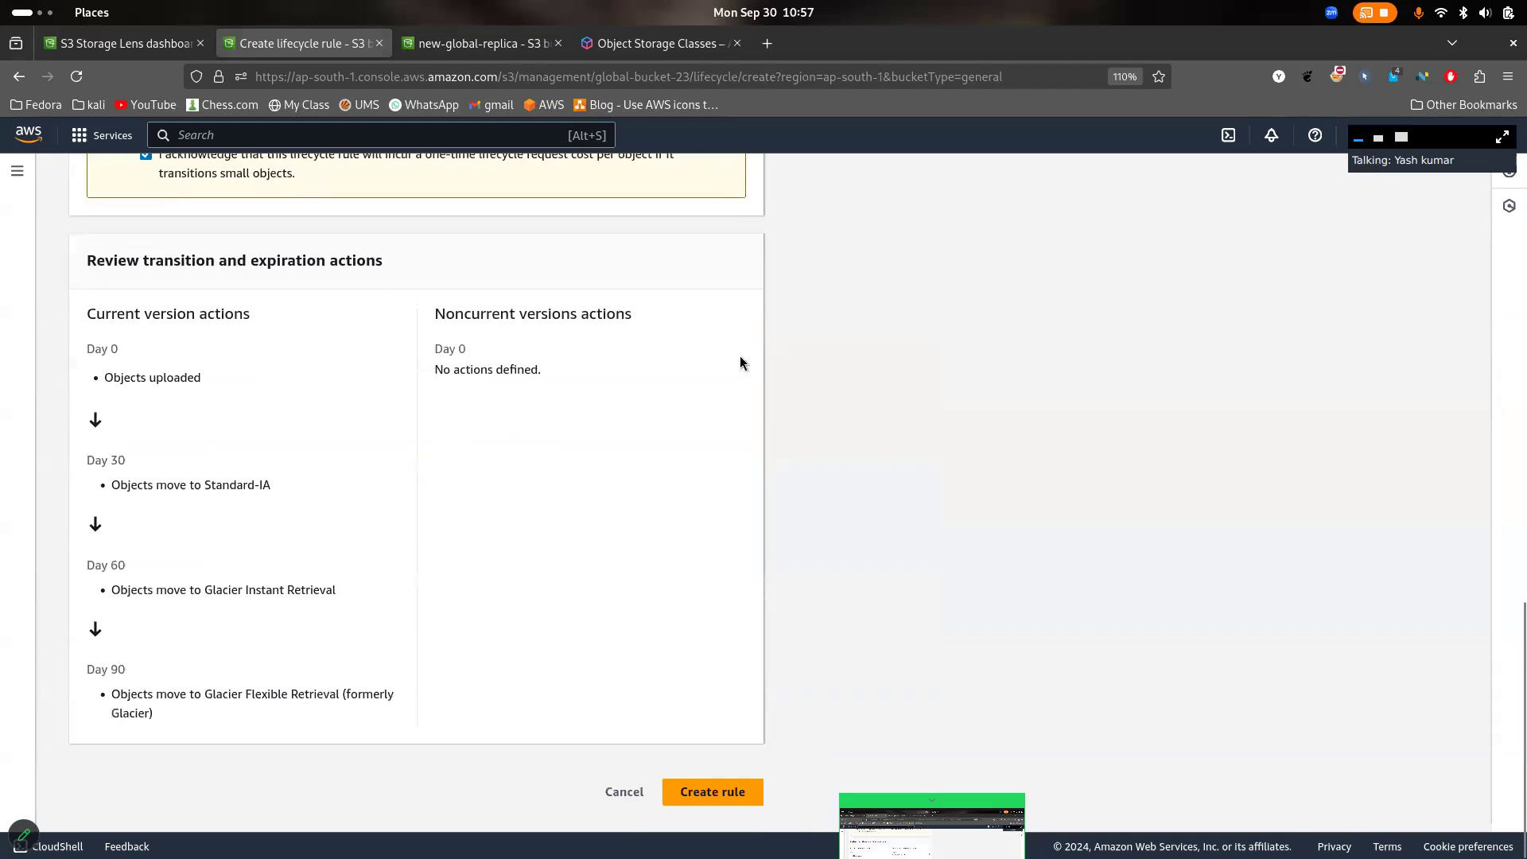
{"action": "left_click", "coordinate": [719, 802]}
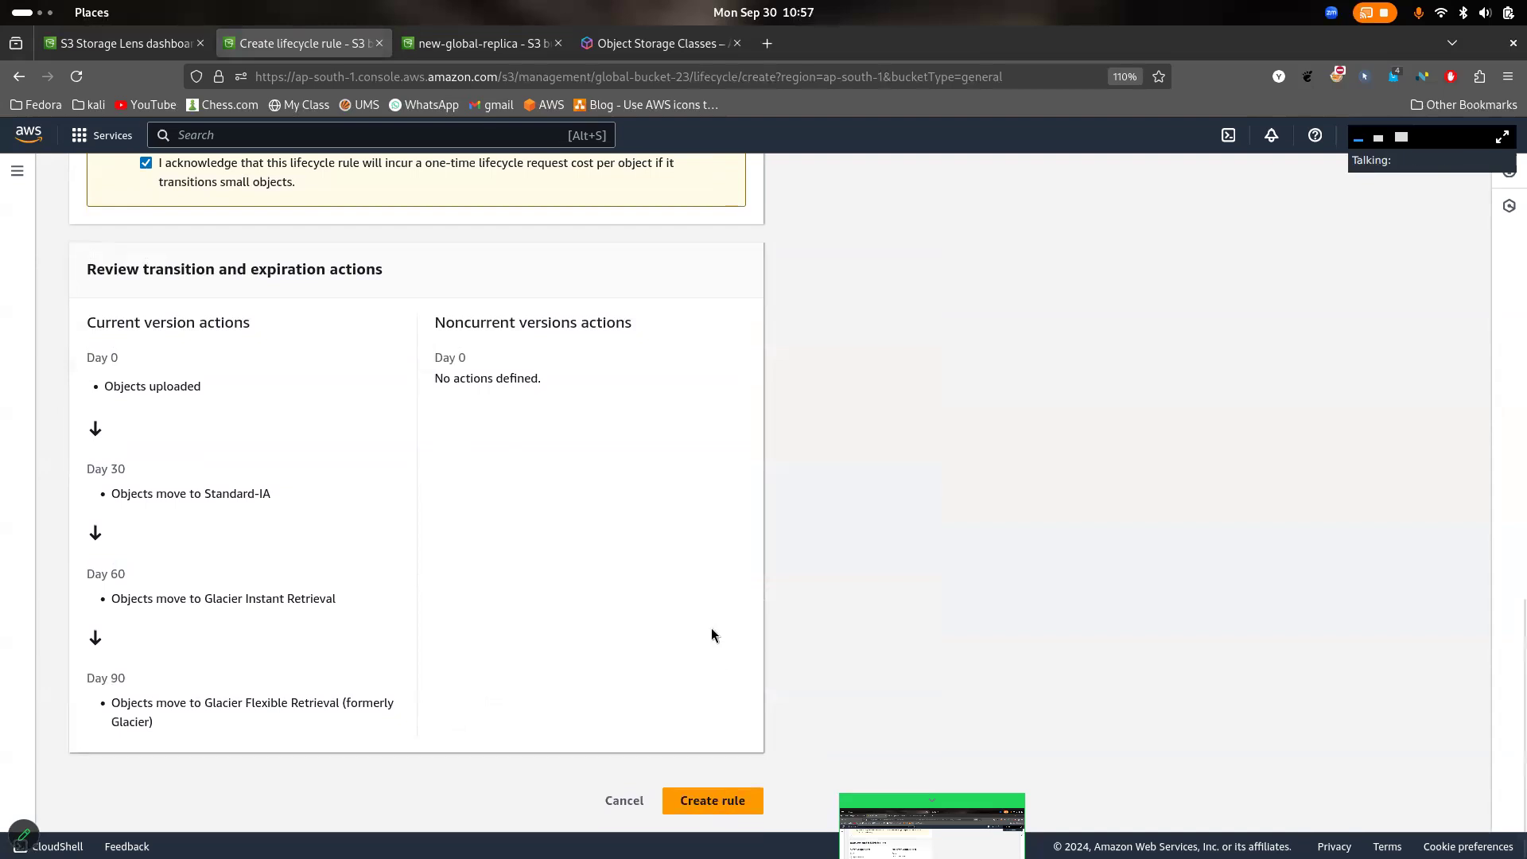
{"action": "scroll", "coordinate": [711, 627], "scroll_direction": "down", "scroll_amount": 6}
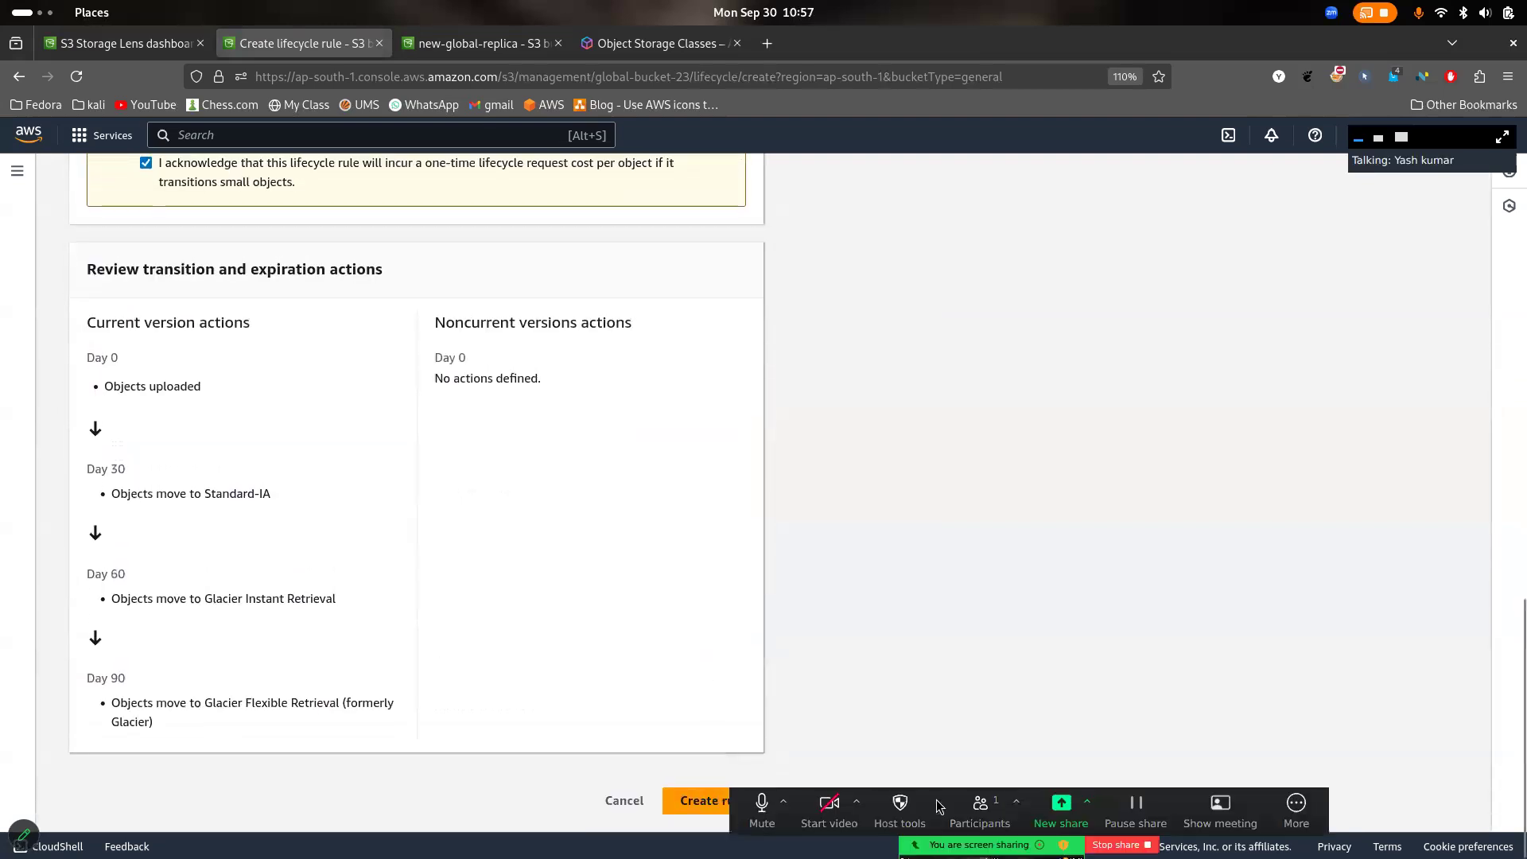
{"action": "left_click_drag", "start_coordinate": [887, 830], "coordinate": [1310, 829]}
{"action": "left_click", "coordinate": [712, 799]}
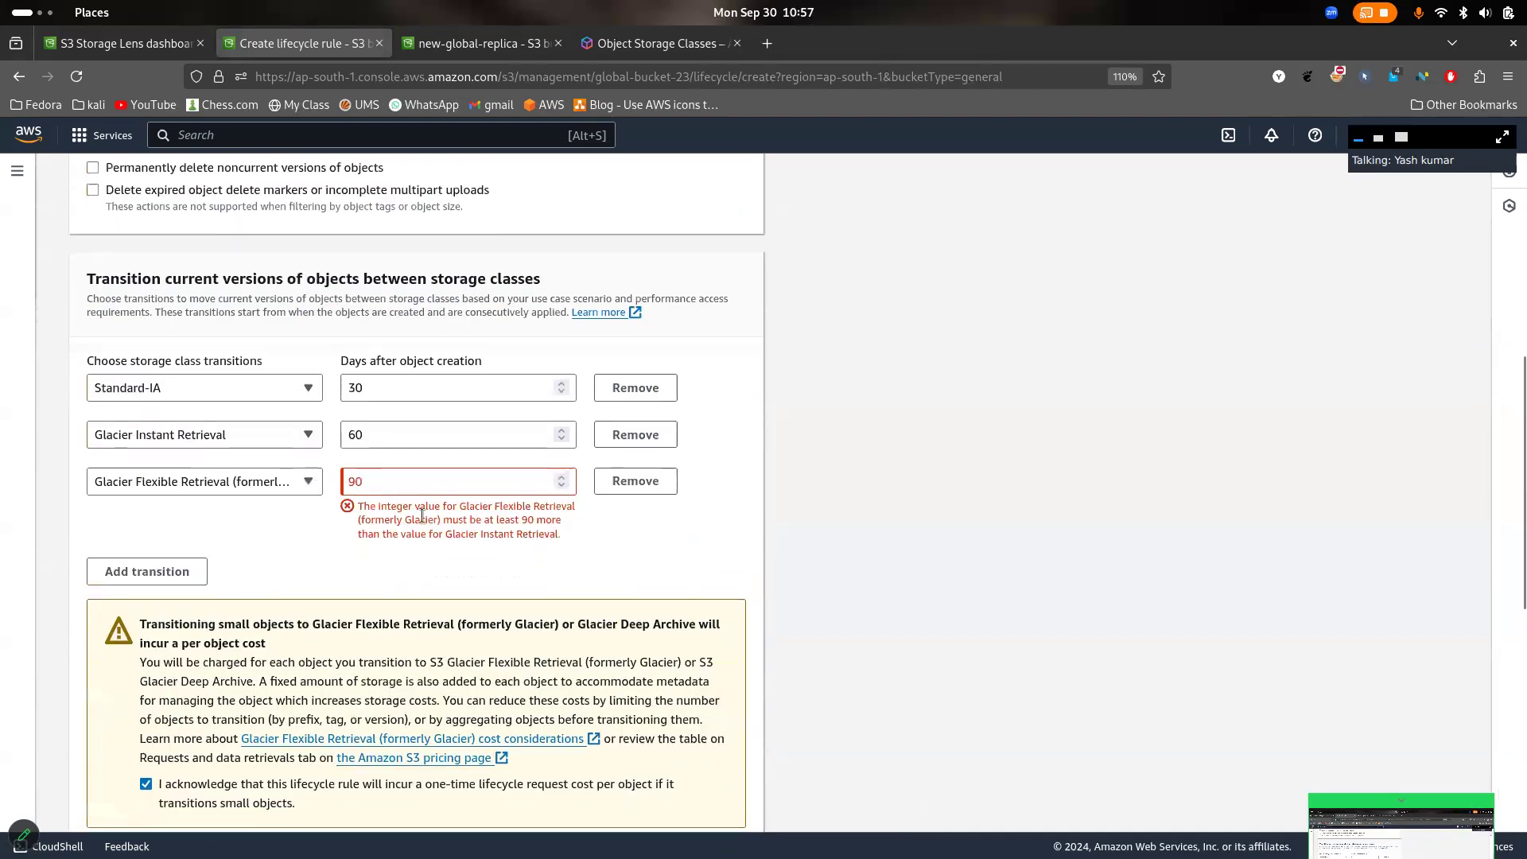
- Review the current version actions timeline, highlighting the Glacier Instant Retrieval and Glacier Flexible Retrieval stages
{"action": "scroll", "coordinate": [438, 524], "scroll_direction": "down", "scroll_amount": 8}
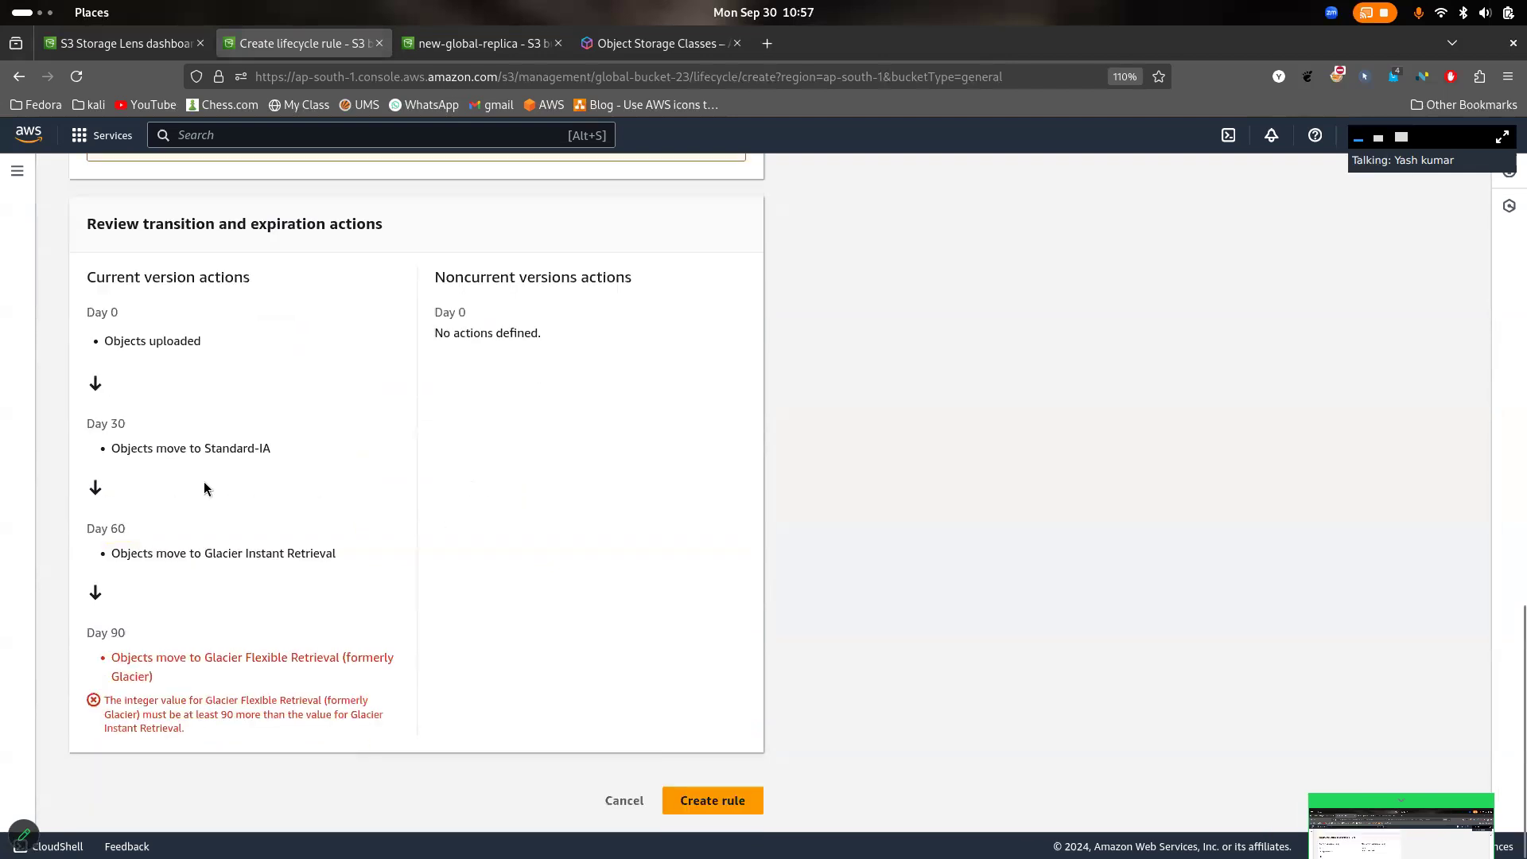
{"action": "left_click_drag", "start_coordinate": [128, 539], "coordinate": [367, 558]}
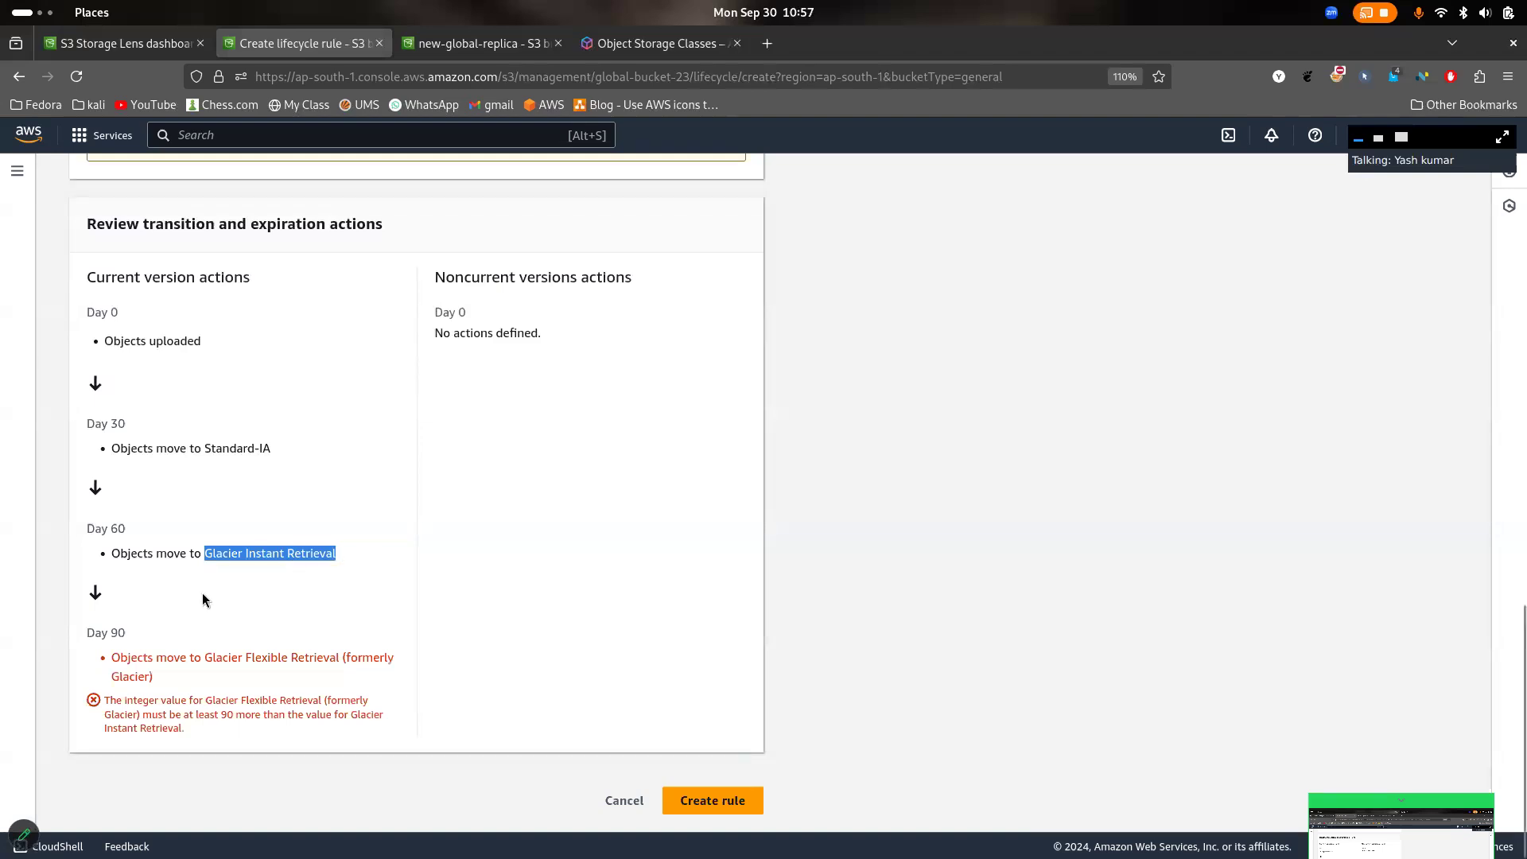
{"action": "left_click_drag", "start_coordinate": [202, 657], "coordinate": [378, 691]}
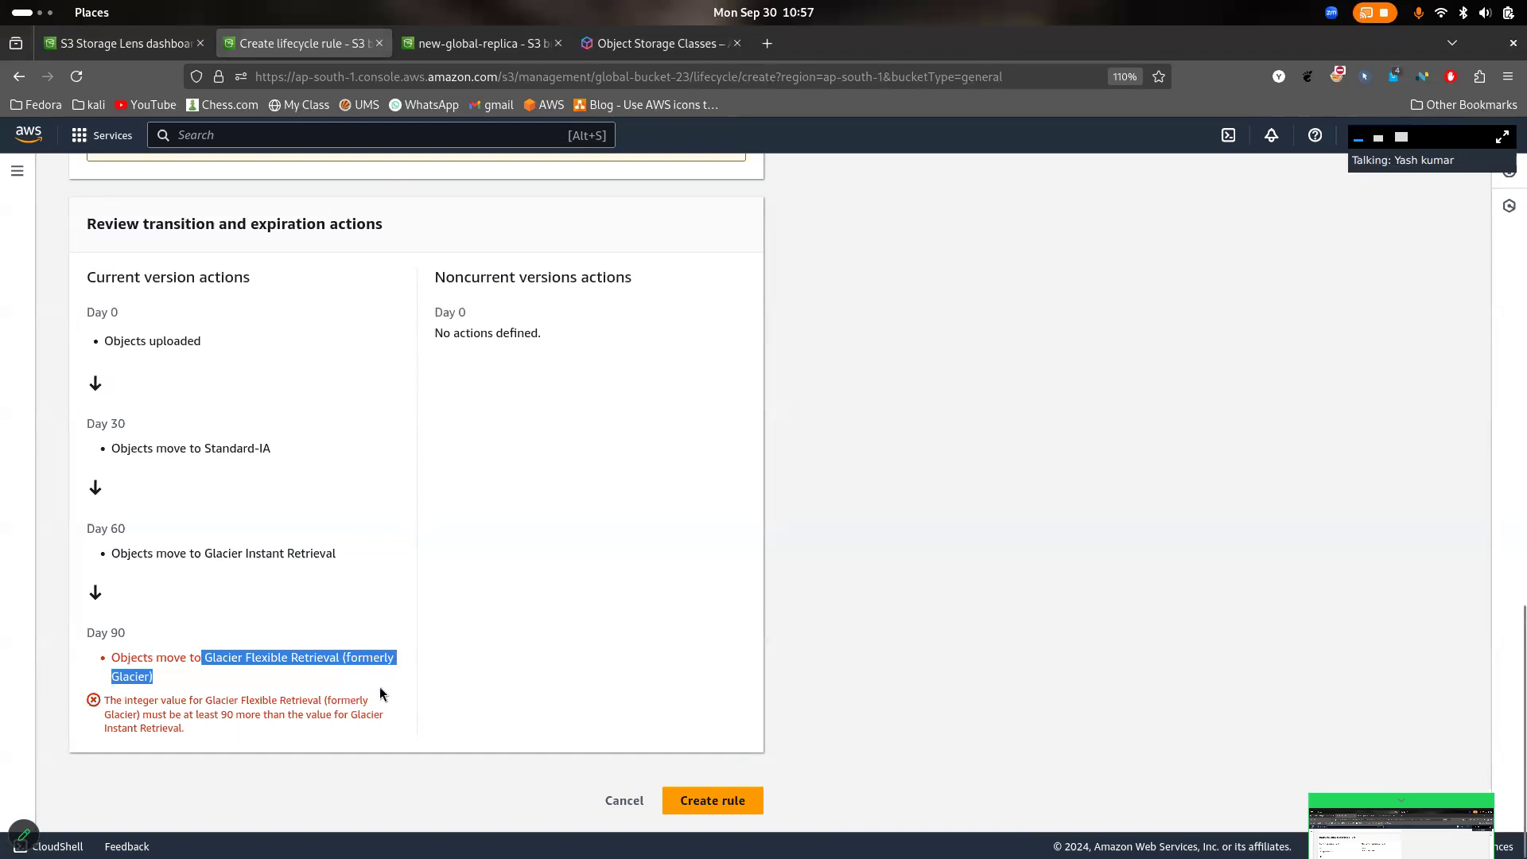
- Set the Glacier Flexible Retrieval transition to 150 days after object creation
{"action": "scroll", "coordinate": [379, 690], "scroll_direction": "up", "scroll_amount": 5}
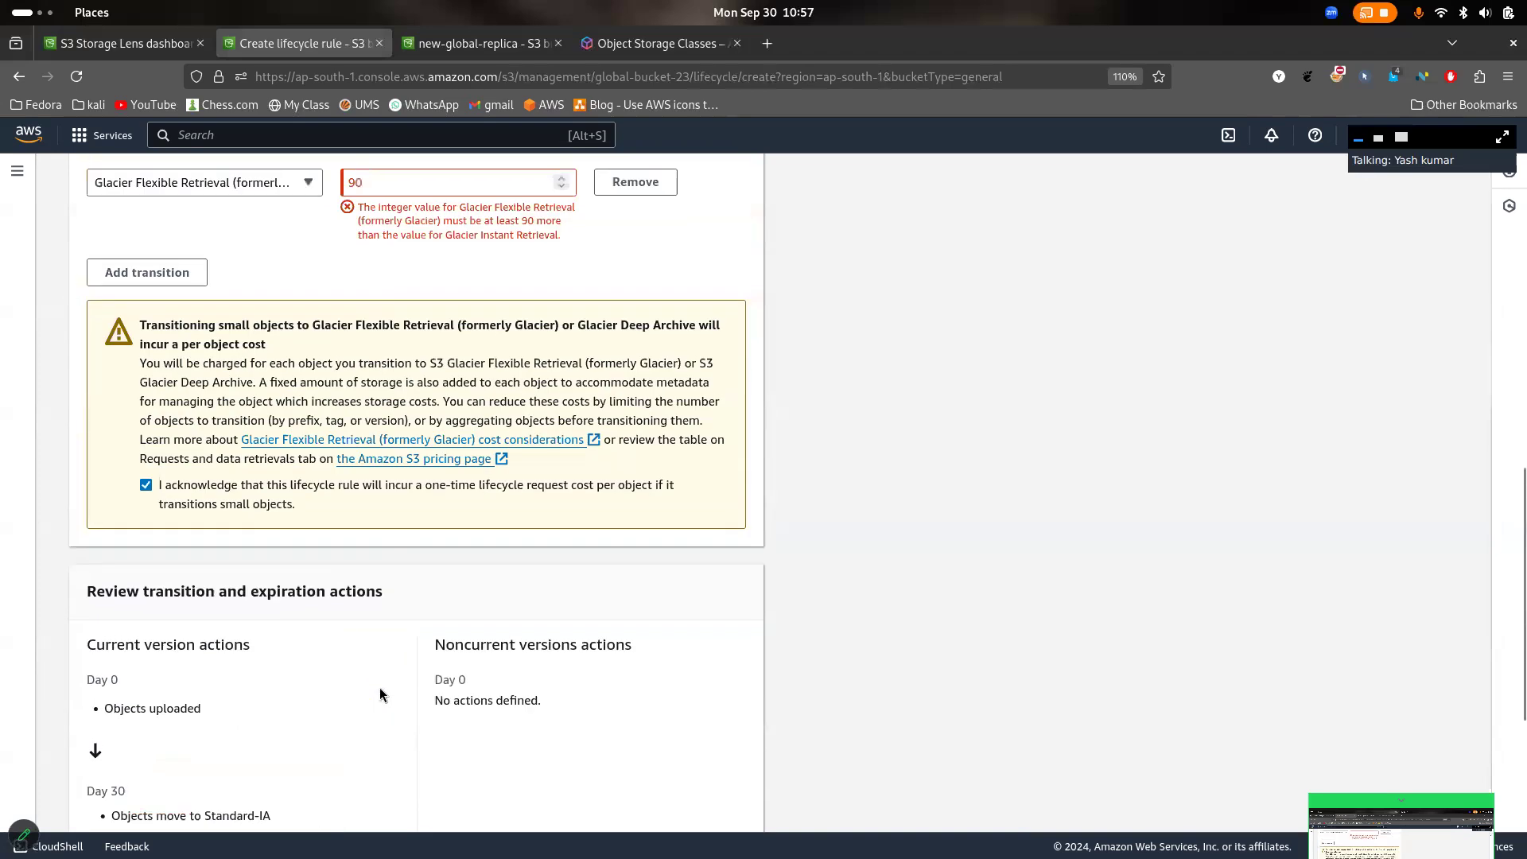
{"action": "scroll", "coordinate": [334, 613], "scroll_direction": "up", "scroll_amount": 3}
{"action": "left_click", "coordinate": [280, 388]}
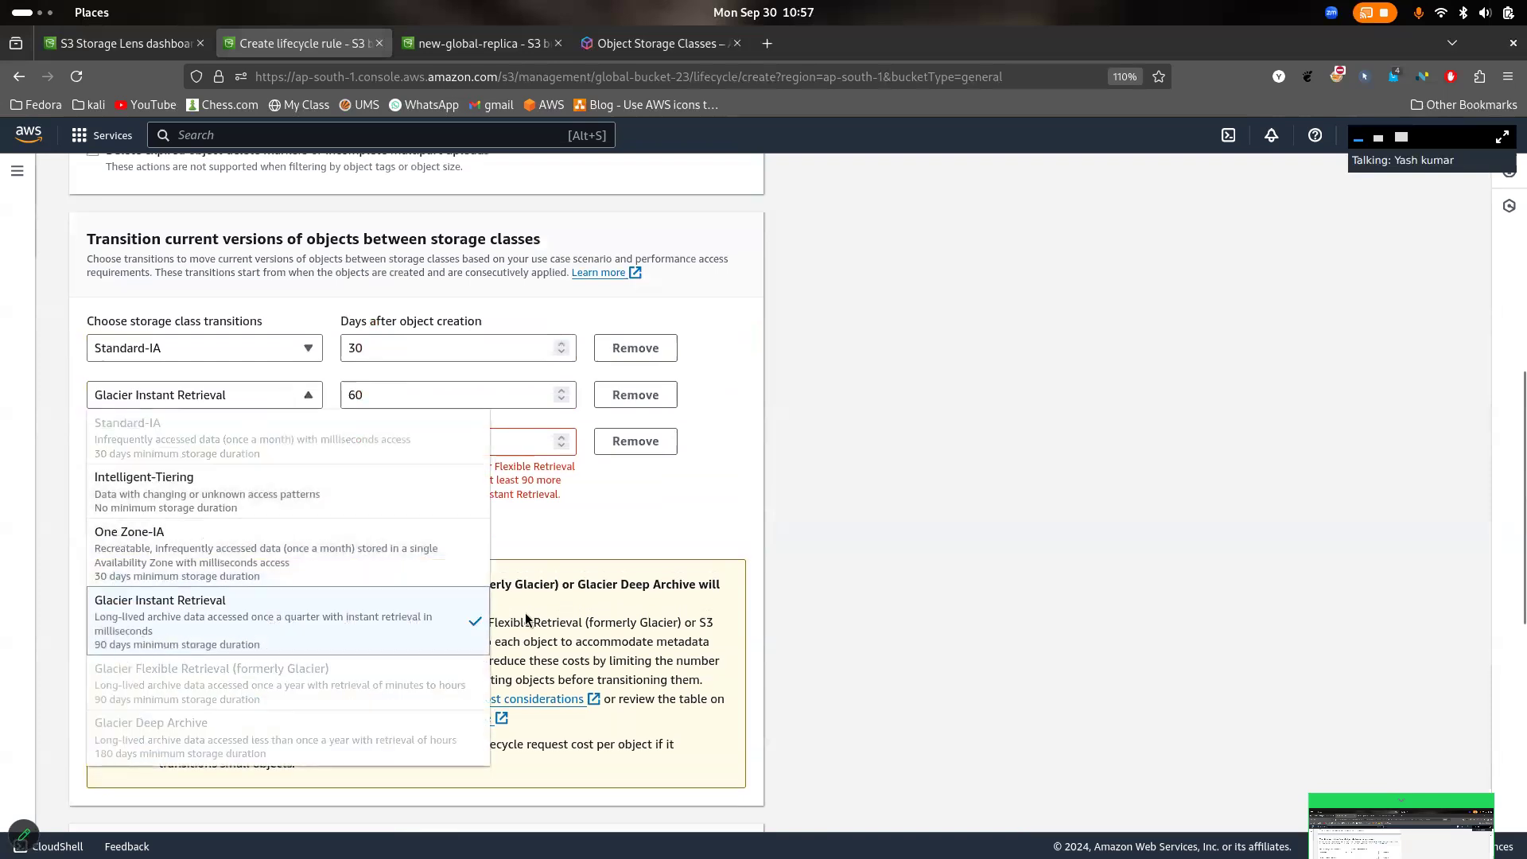
{"action": "left_click", "coordinate": [568, 559]}
{"action": "left_click_drag", "start_coordinate": [405, 451], "coordinate": [335, 429]}
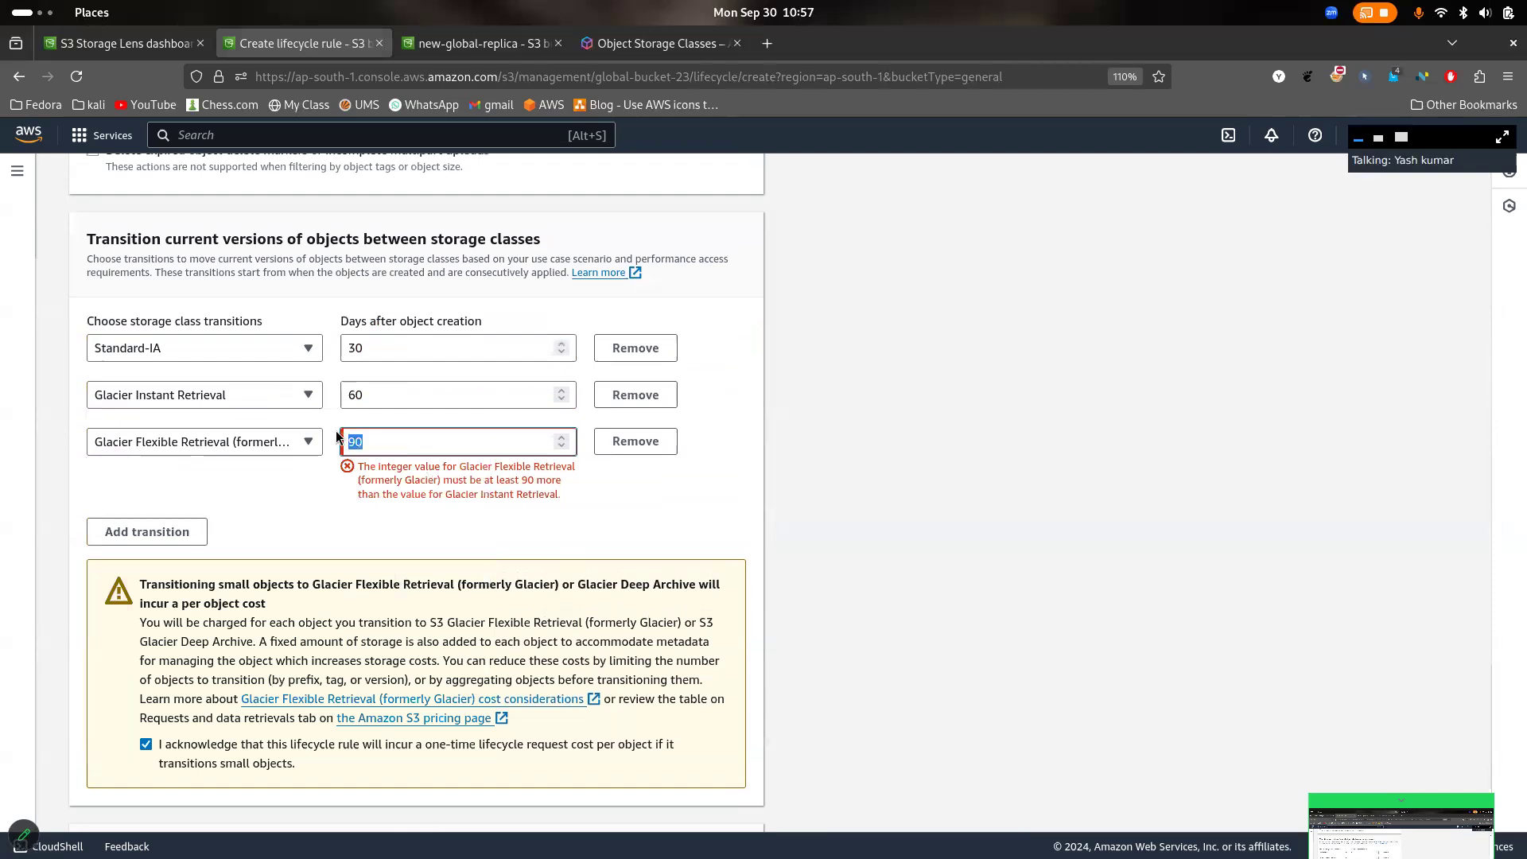
{"action": "key", "text": "BackSpace"}
{"action": "type", "text": "1"}
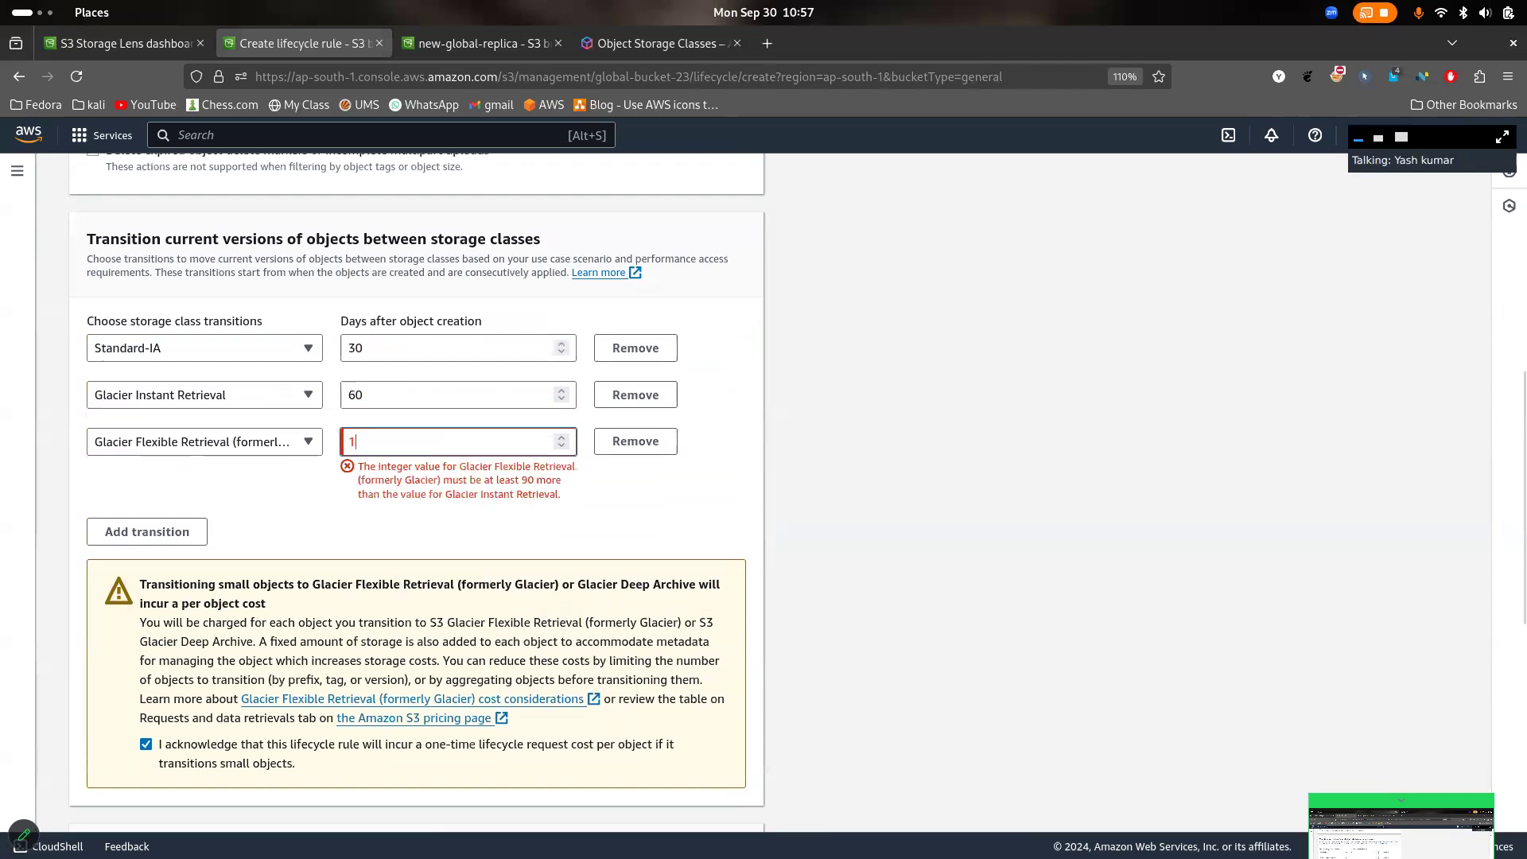
{"action": "type", "text": "500"}
{"action": "key", "text": "BackSpace"}
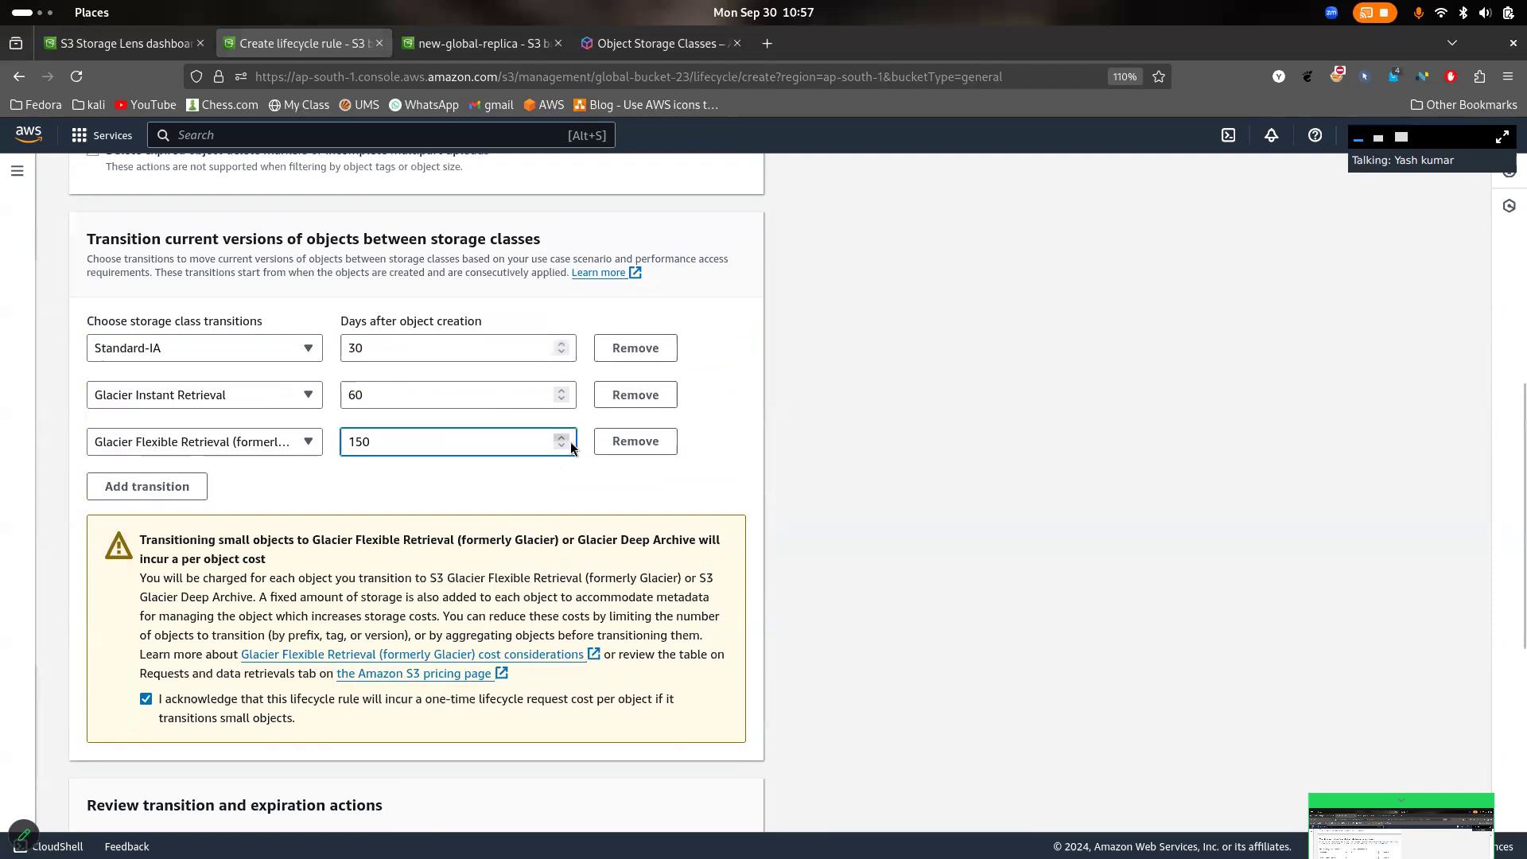
- Check the updated transition timeline and create the lifecycle rule
{"action": "scroll", "coordinate": [451, 488], "scroll_direction": "down", "scroll_amount": 6}
{"action": "scroll", "coordinate": [493, 620], "scroll_direction": "up", "scroll_amount": 4}
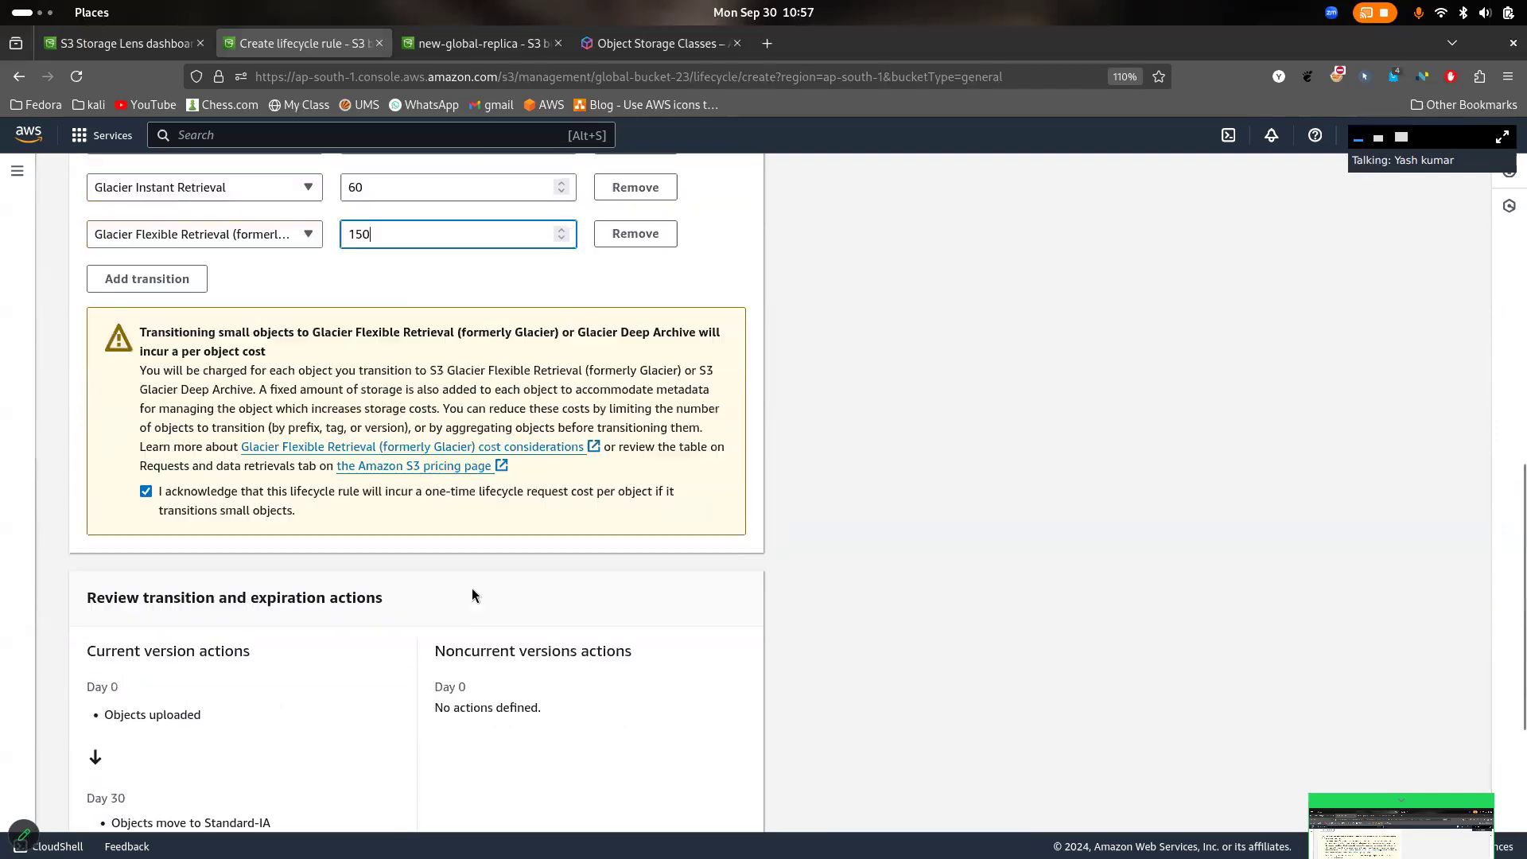
{"action": "scroll", "coordinate": [556, 645], "scroll_direction": "down", "scroll_amount": 4}
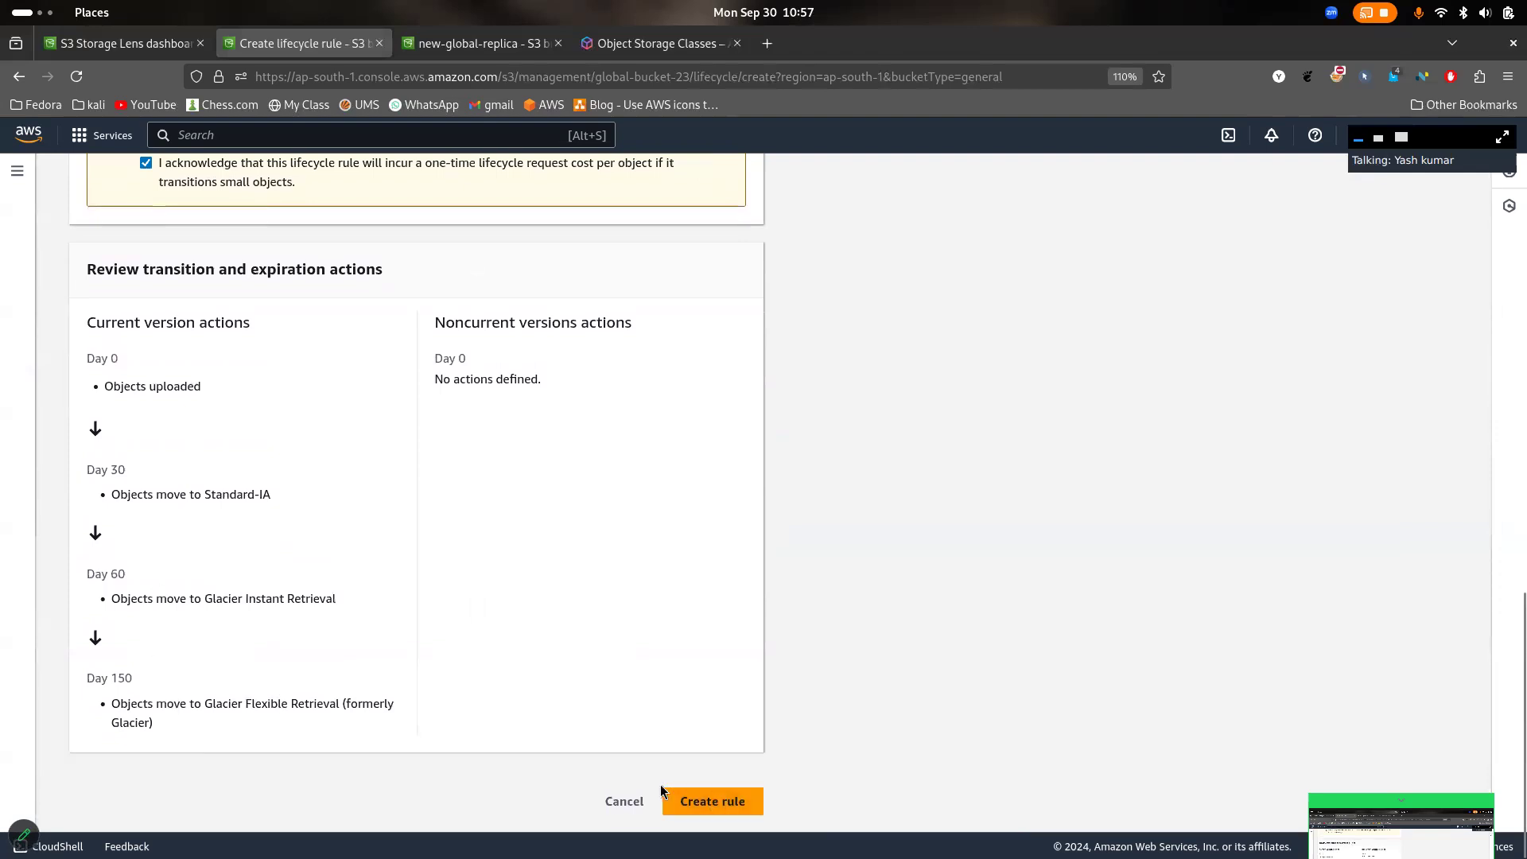
{"action": "left_click", "coordinate": [713, 799]}
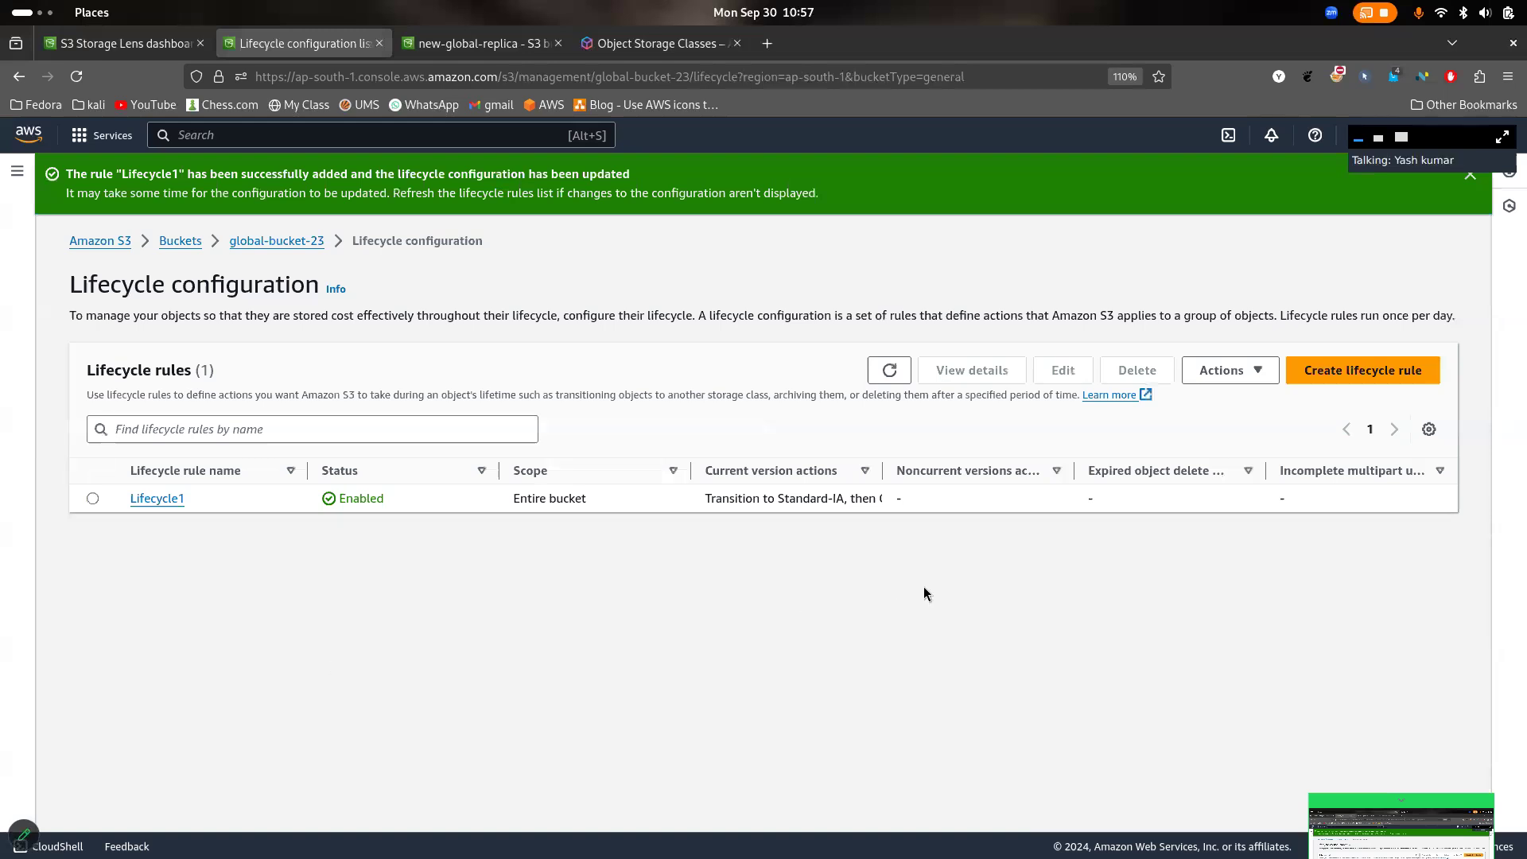
- Open the Lifecycle1 rule and review its transition and expiration actions, highlighting the object upload stage
{"action": "left_click", "coordinate": [156, 500]}
{"action": "scroll", "coordinate": [282, 563], "scroll_direction": "down", "scroll_amount": 3}
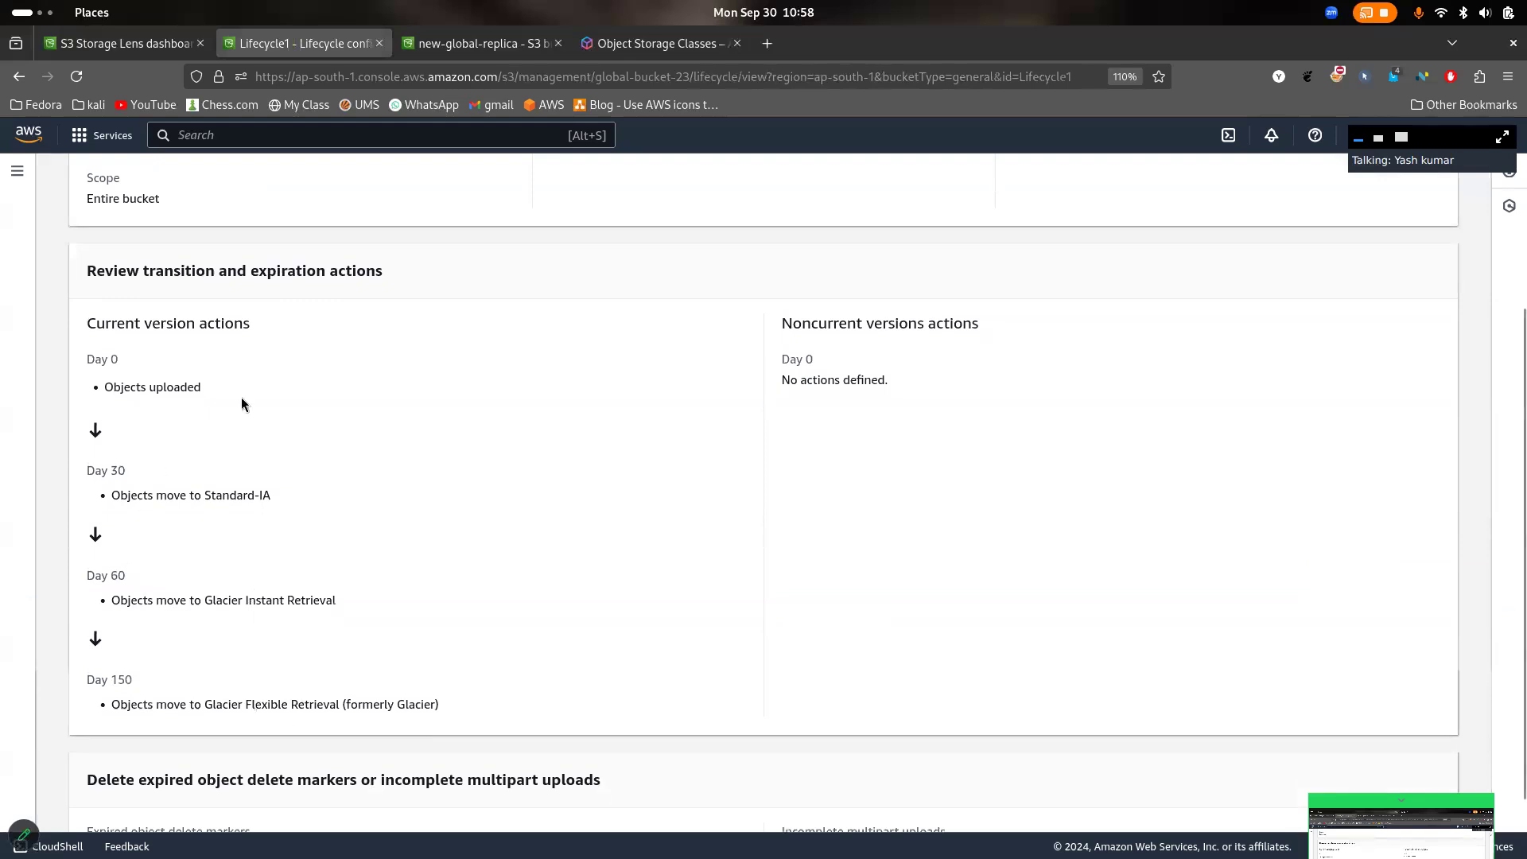
{"action": "left_click_drag", "start_coordinate": [92, 408], "coordinate": [93, 388]}
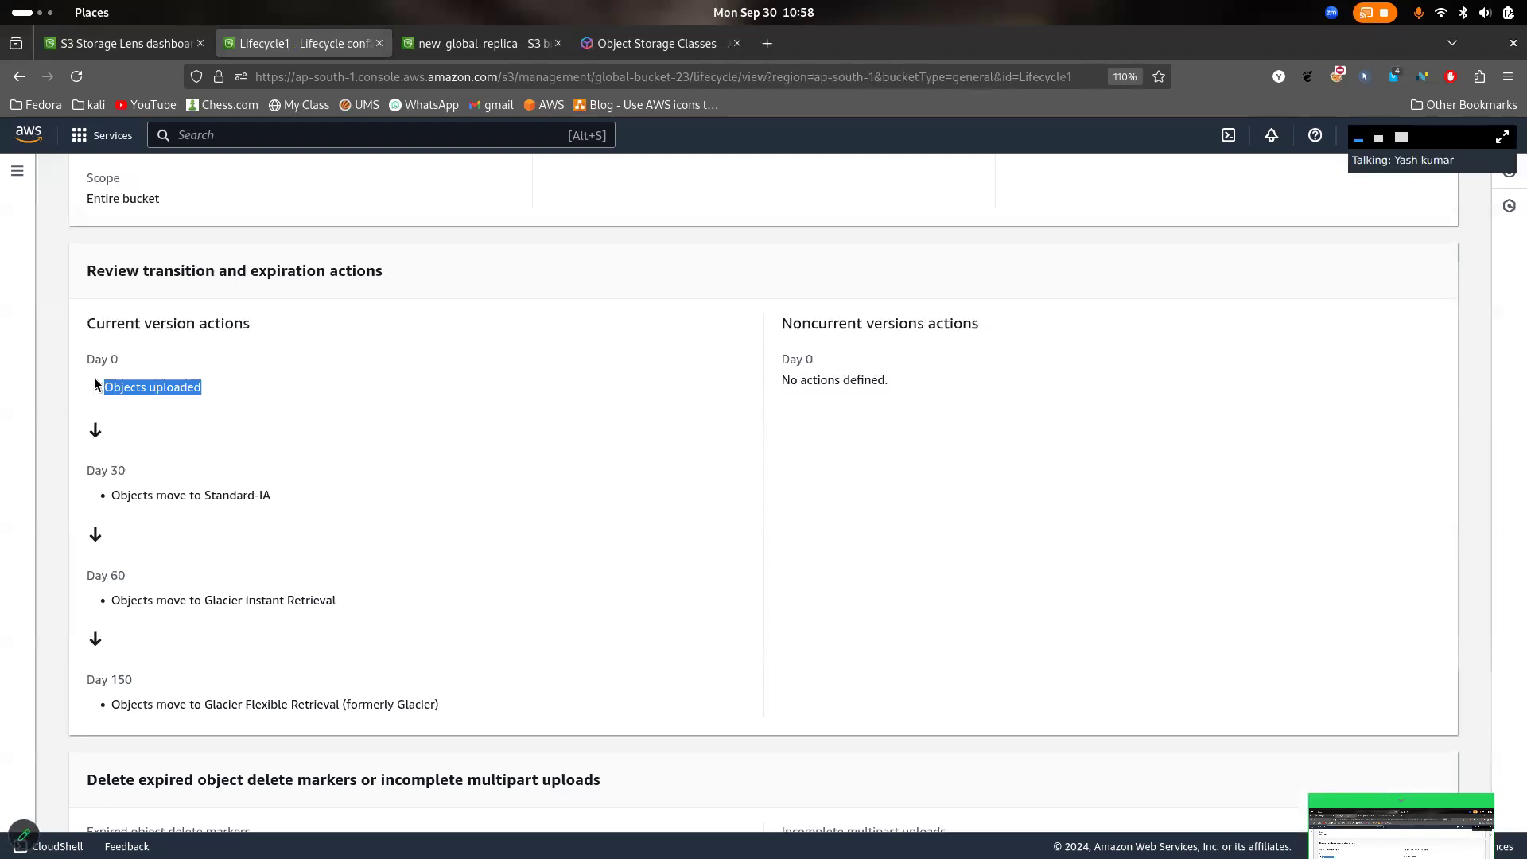
{"action": "scroll", "coordinate": [350, 356], "scroll_direction": "up", "scroll_amount": 3}
{"action": "scroll", "coordinate": [351, 356], "scroll_direction": "down", "scroll_amount": 4}
- Delete the Lifecycle1 rule and confirm its deletion
{"action": "scroll", "coordinate": [351, 356], "scroll_direction": "up", "scroll_amount": 4}
{"action": "left_click", "coordinate": [1314, 232]}
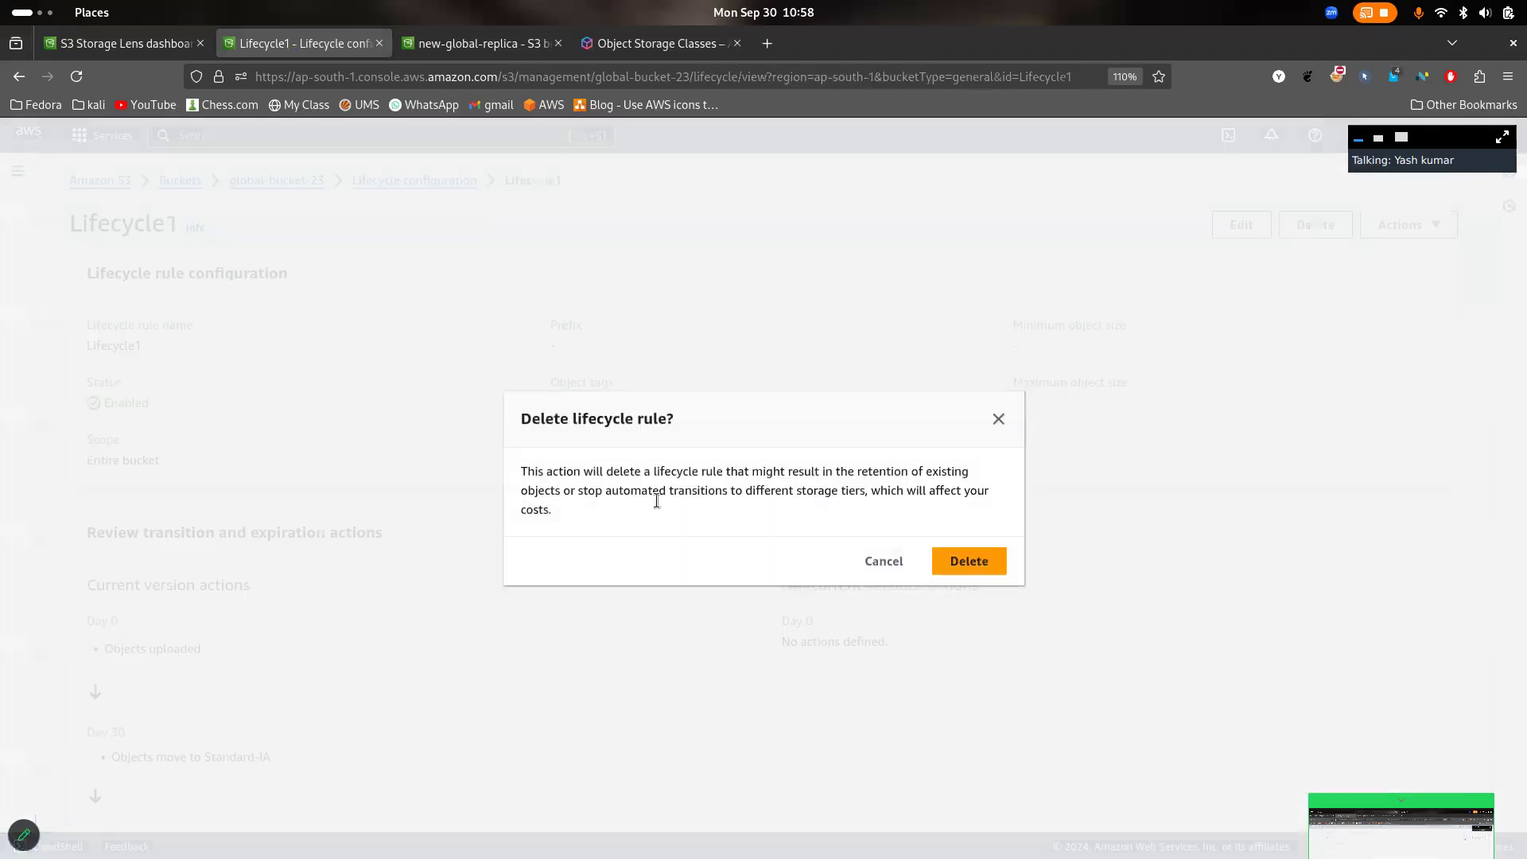
{"action": "left_click", "coordinate": [967, 560]}
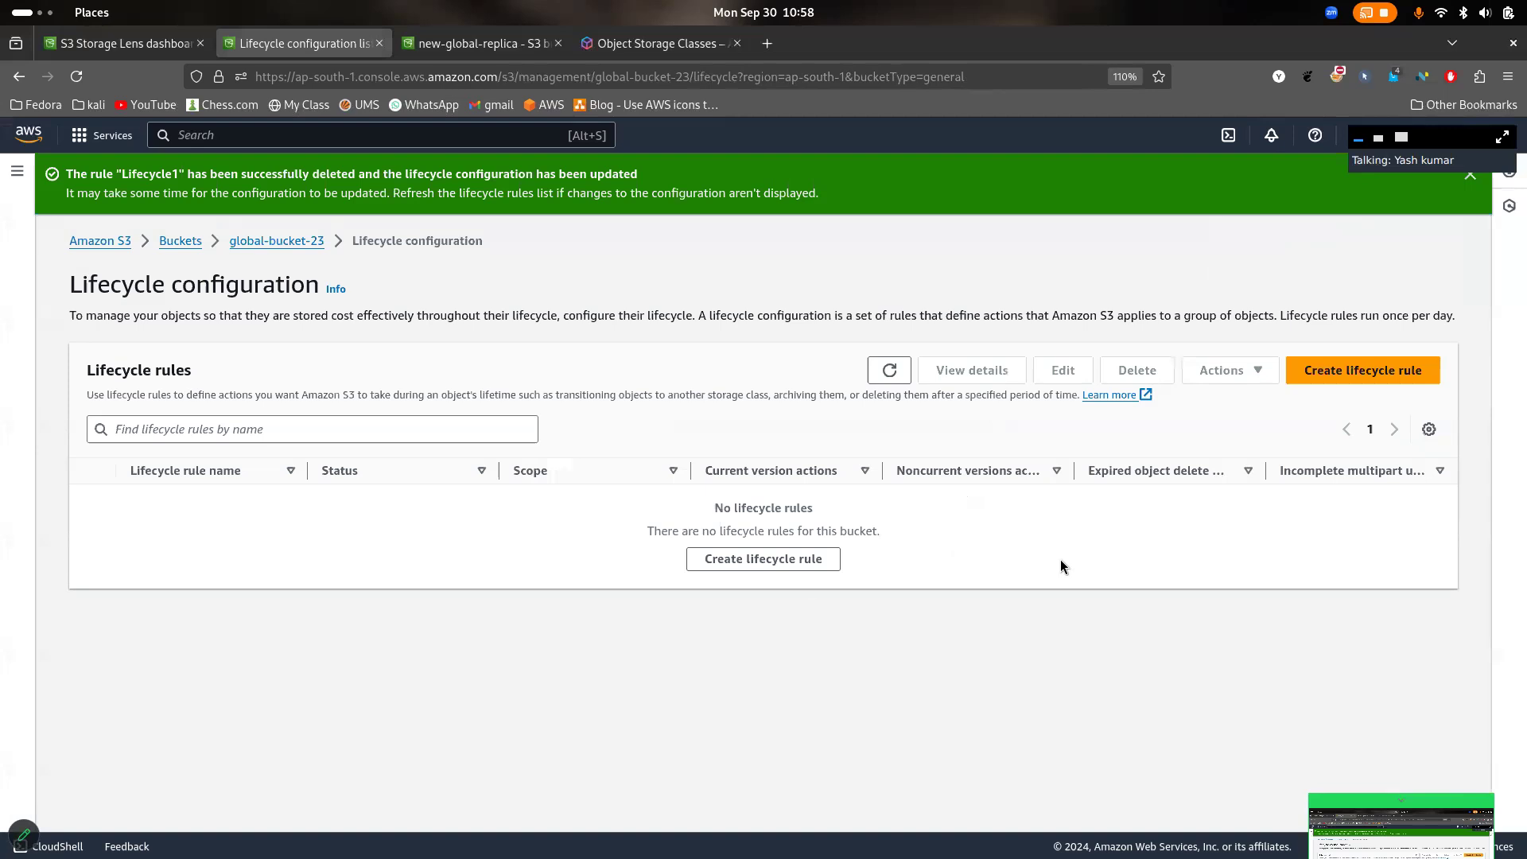
- Return to global-bucket-23, view its properties, and go back to its object list
{"action": "left_click", "coordinate": [302, 241]}
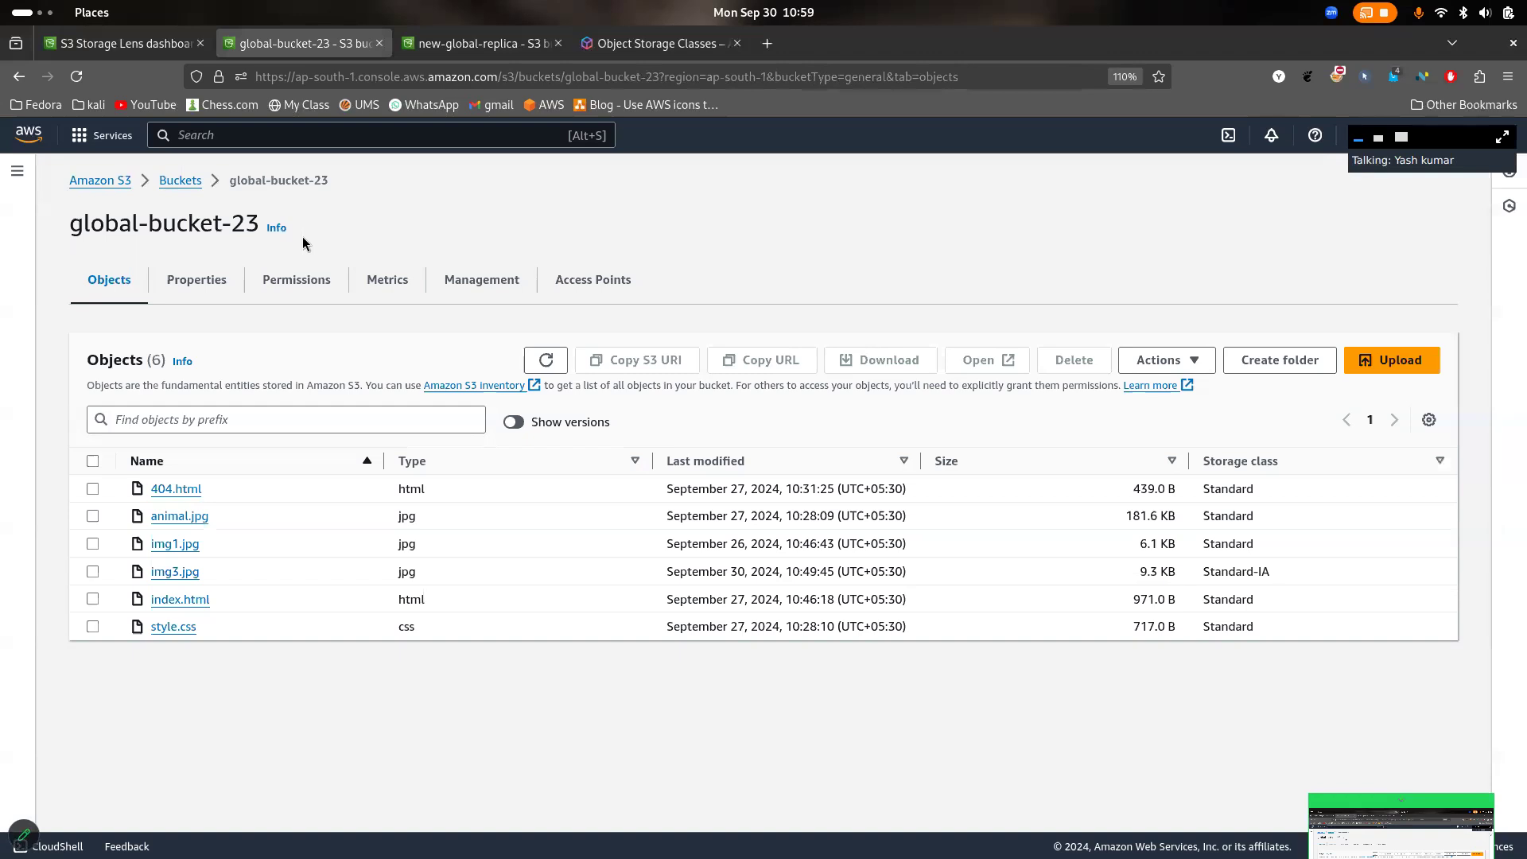
{"action": "left_click", "coordinate": [199, 282]}
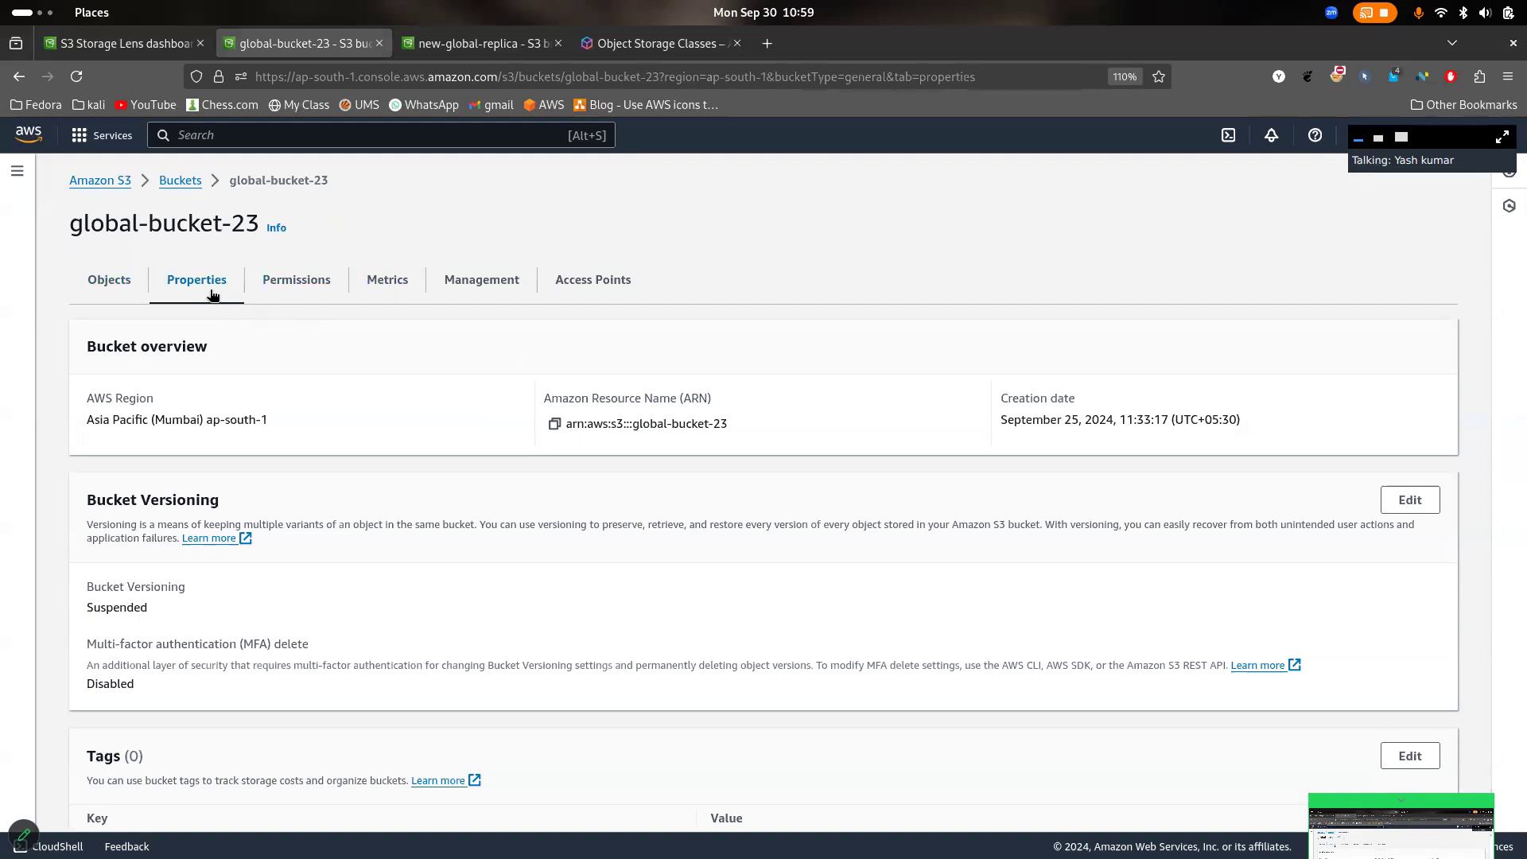
{"action": "left_click", "coordinate": [123, 280]}
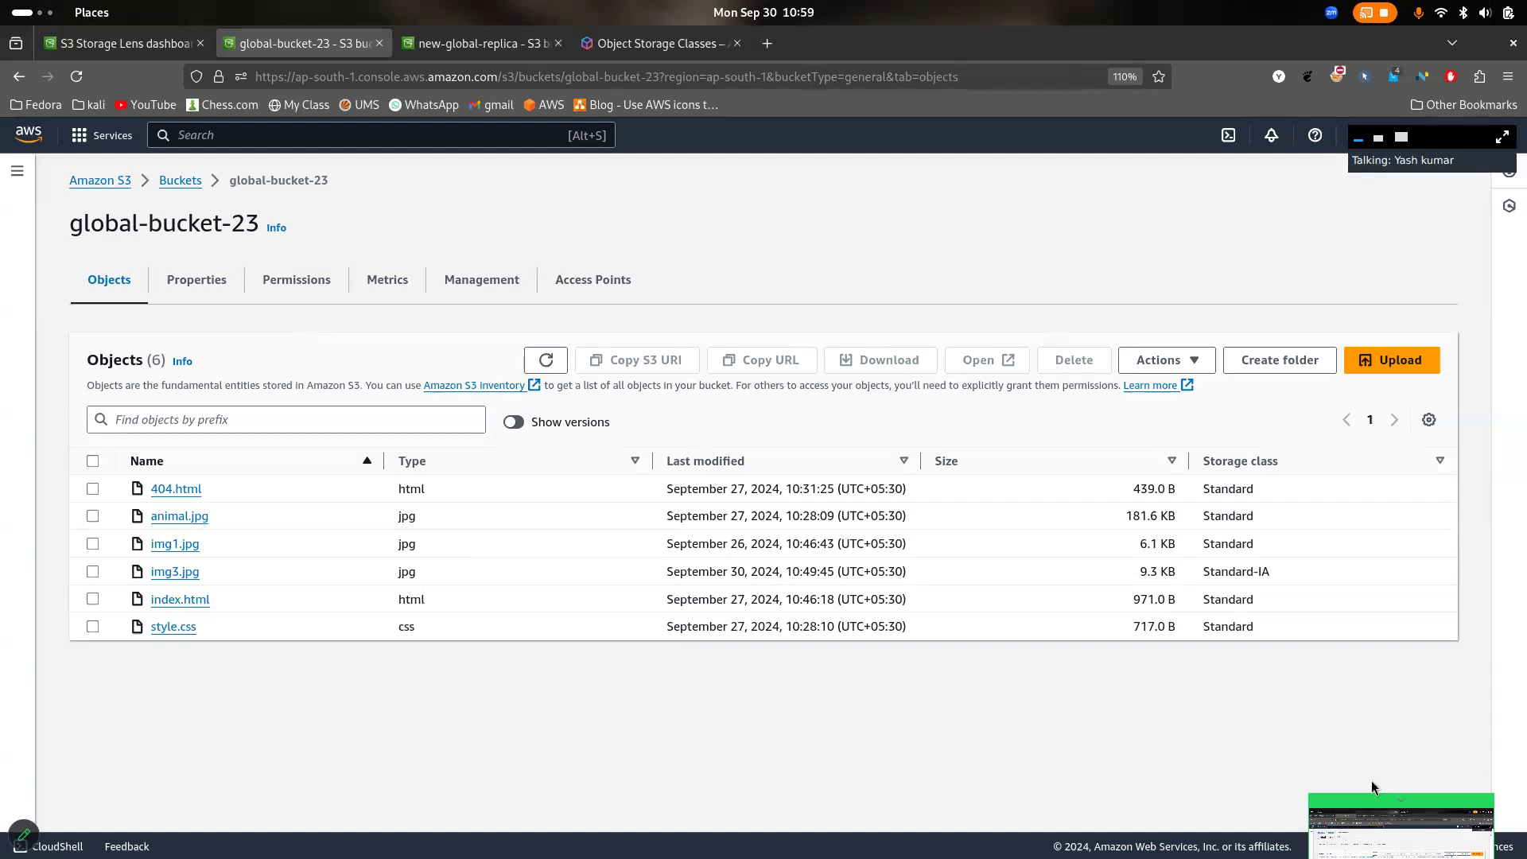
- Reposition the Zoom meeting controls below the bucket's object list
{"action": "left_click_drag", "start_coordinate": [1355, 801], "coordinate": [710, 596]}
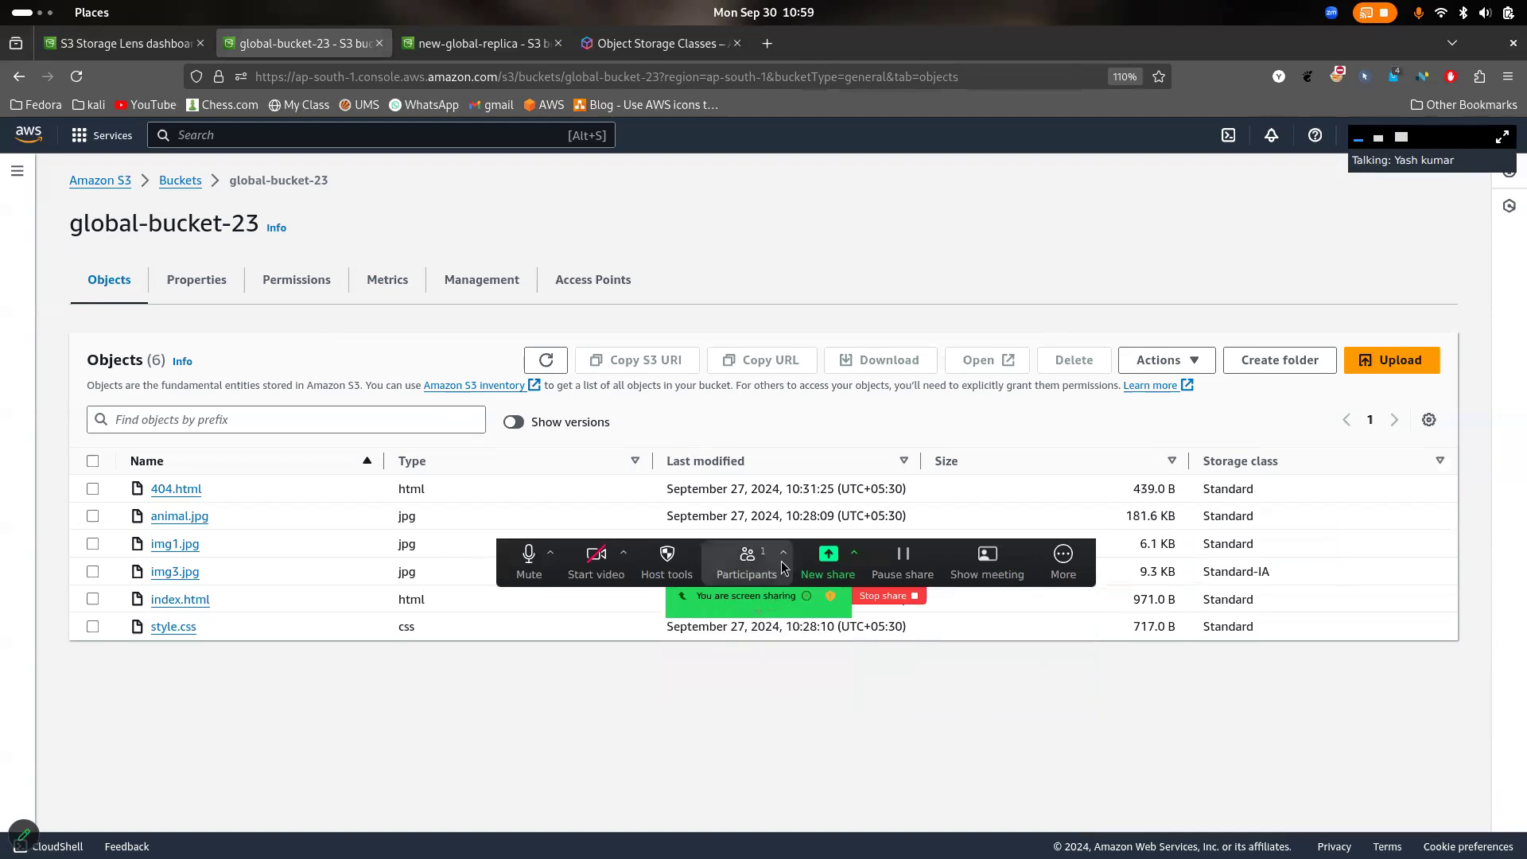
{"action": "left_click_drag", "start_coordinate": [680, 568], "coordinate": [670, 839]}
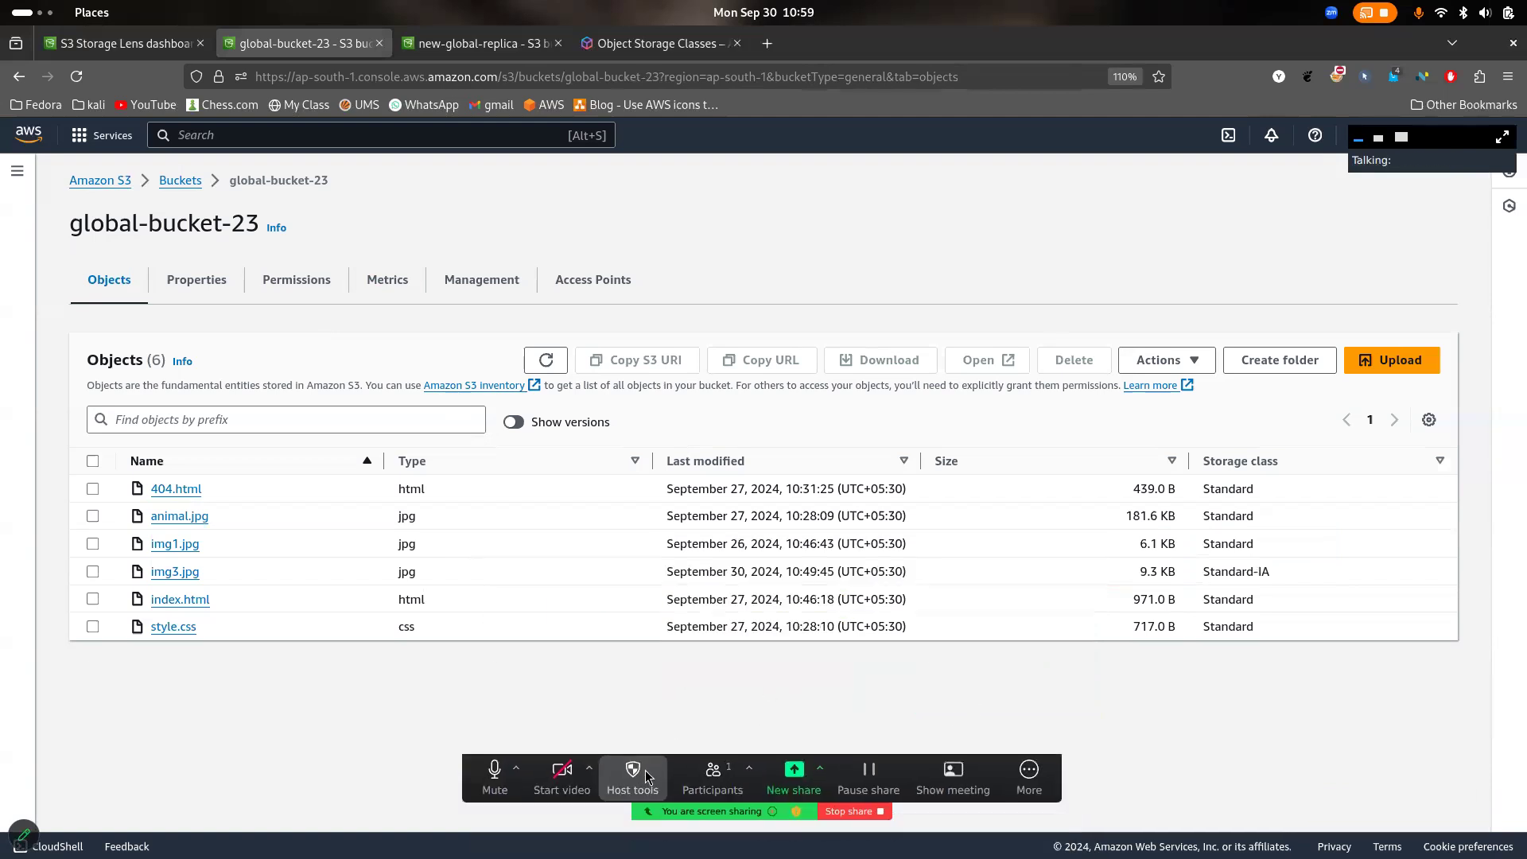
{"action": "left_click", "coordinate": [660, 831]}
{"action": "left_click", "coordinate": [521, 702]}
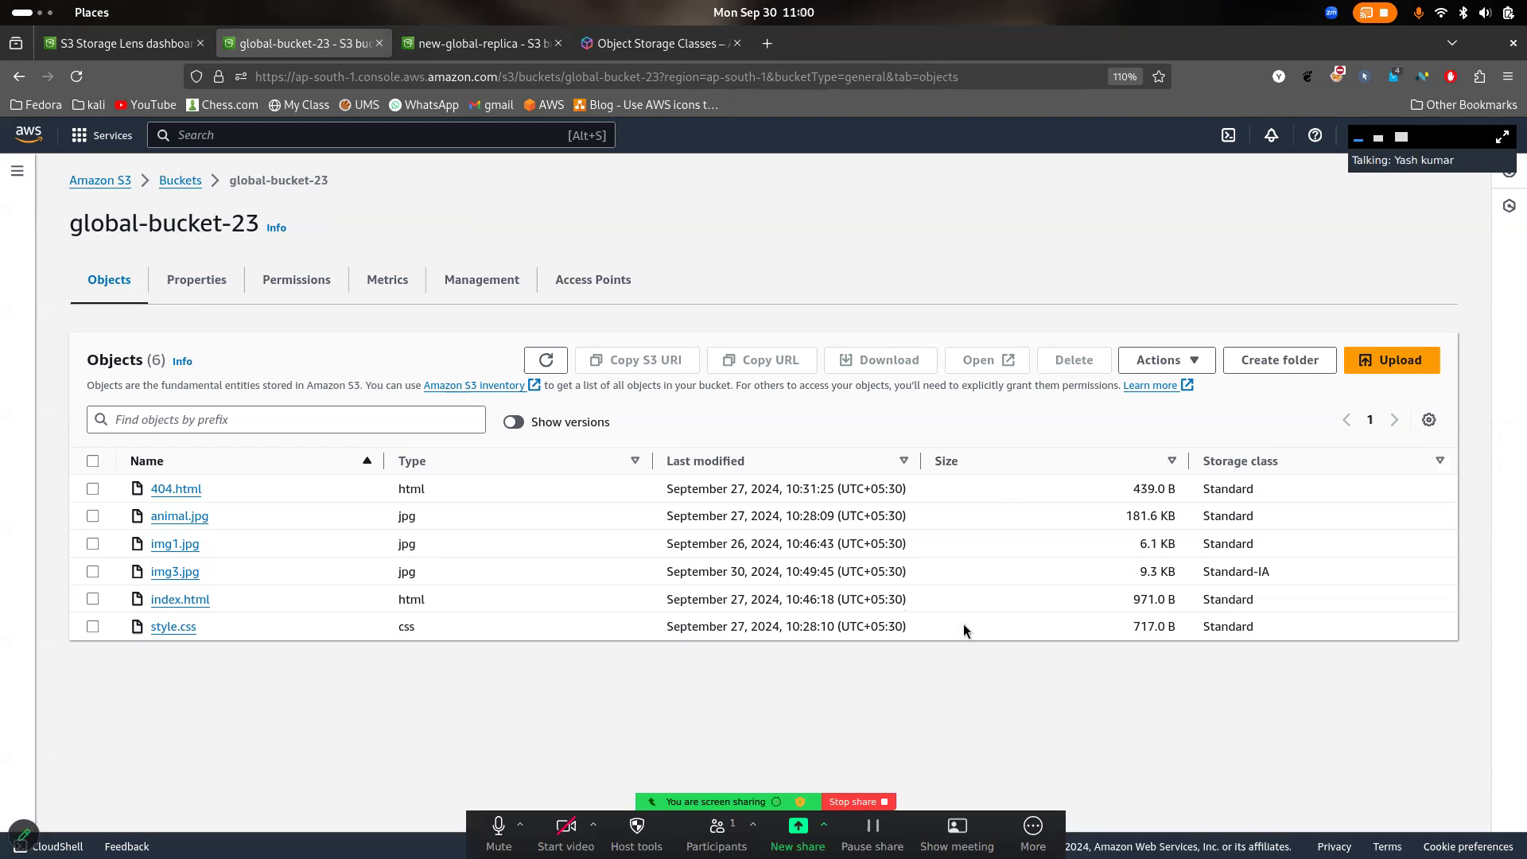
- Refresh the objects in the new-global-replica bucket and return to the list of general purpose buckets
{"action": "left_click", "coordinate": [487, 44]}
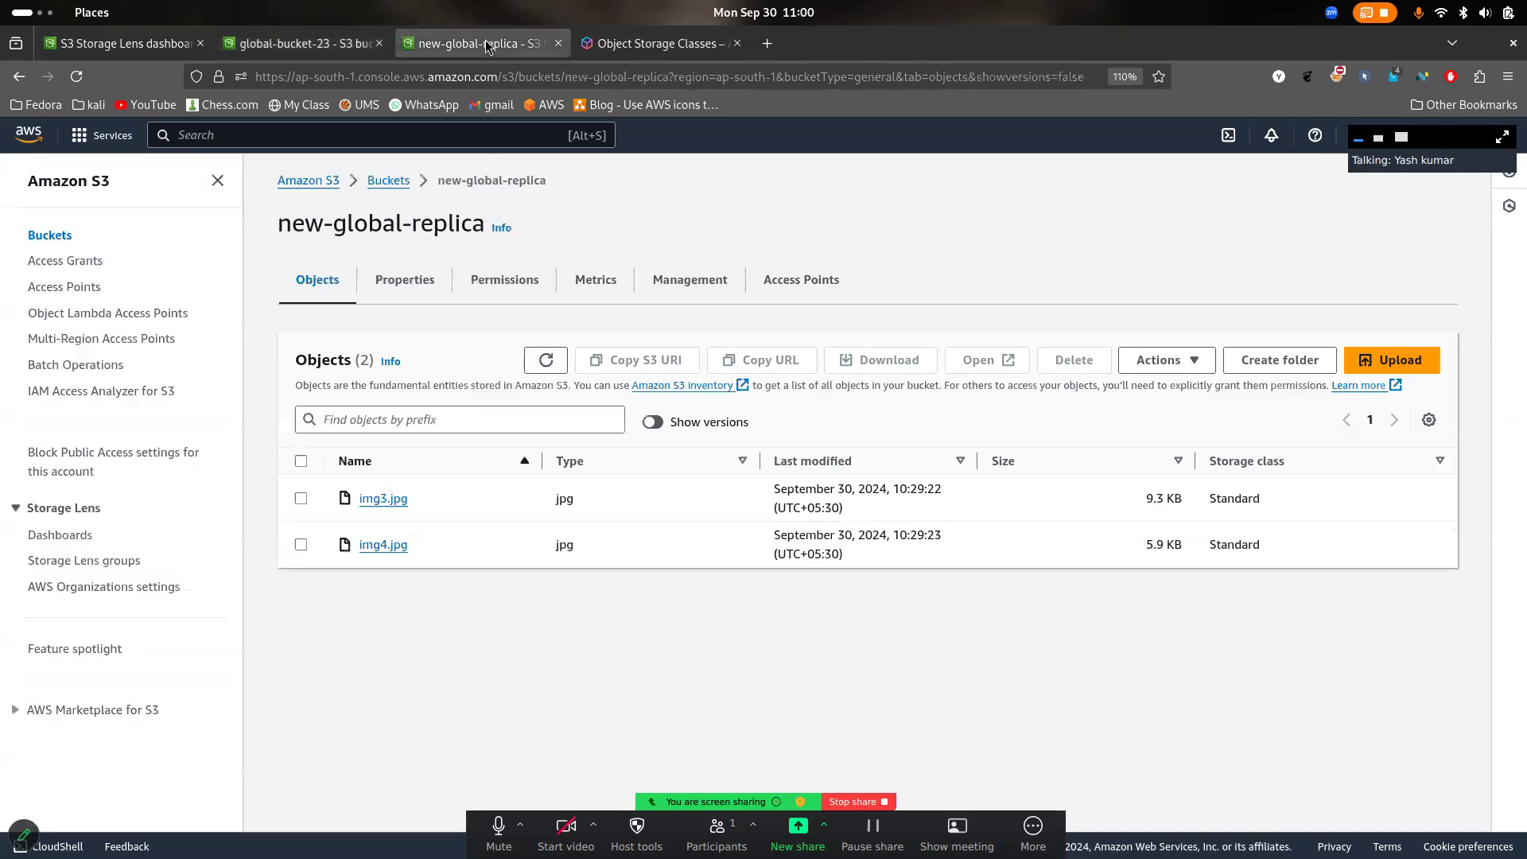
{"action": "left_click", "coordinate": [544, 360]}
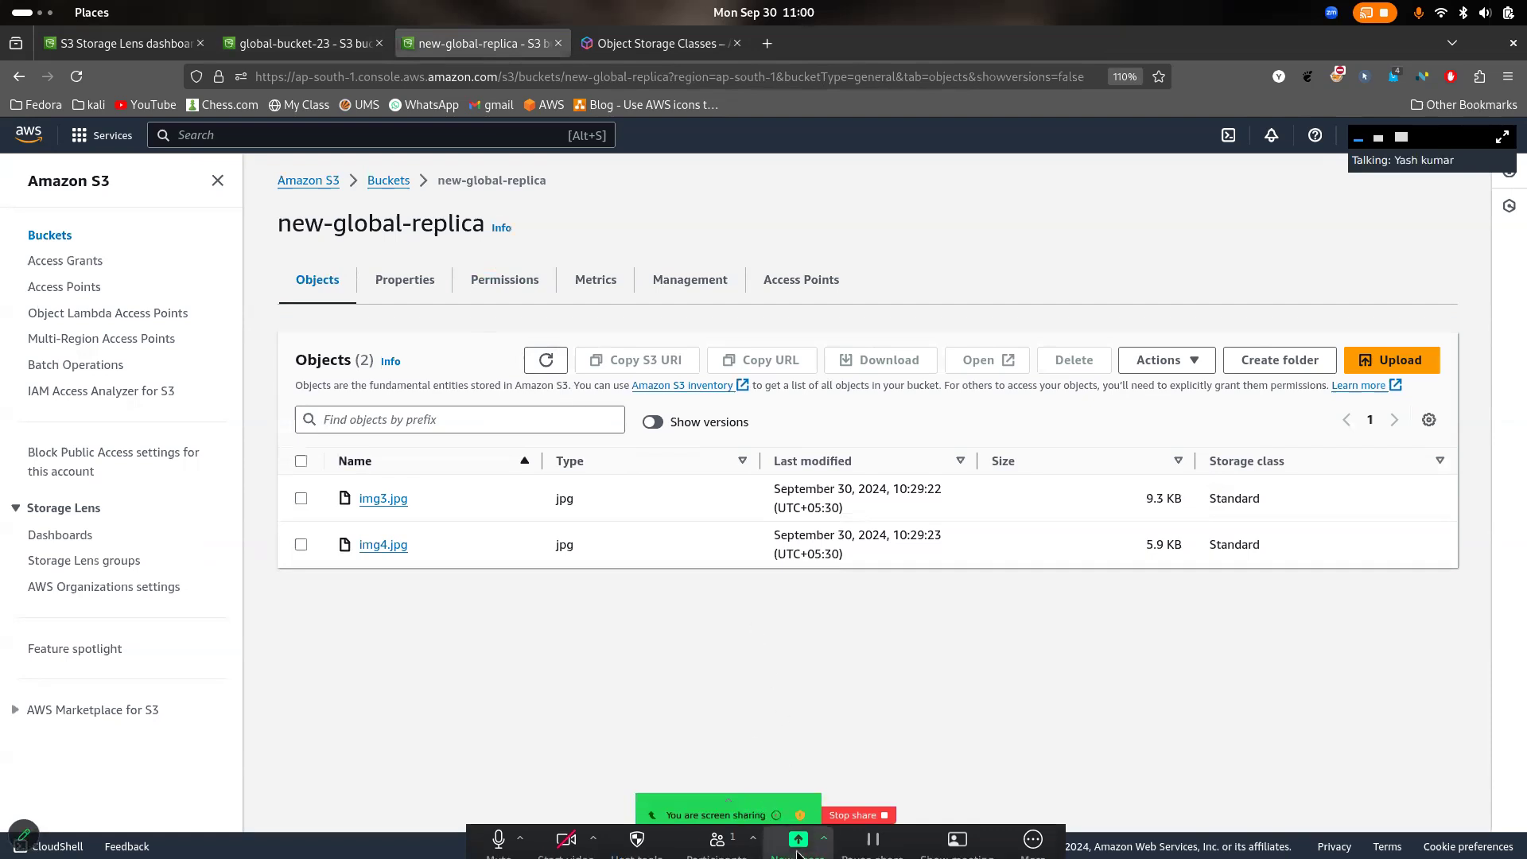
{"action": "left_click", "coordinate": [562, 365]}
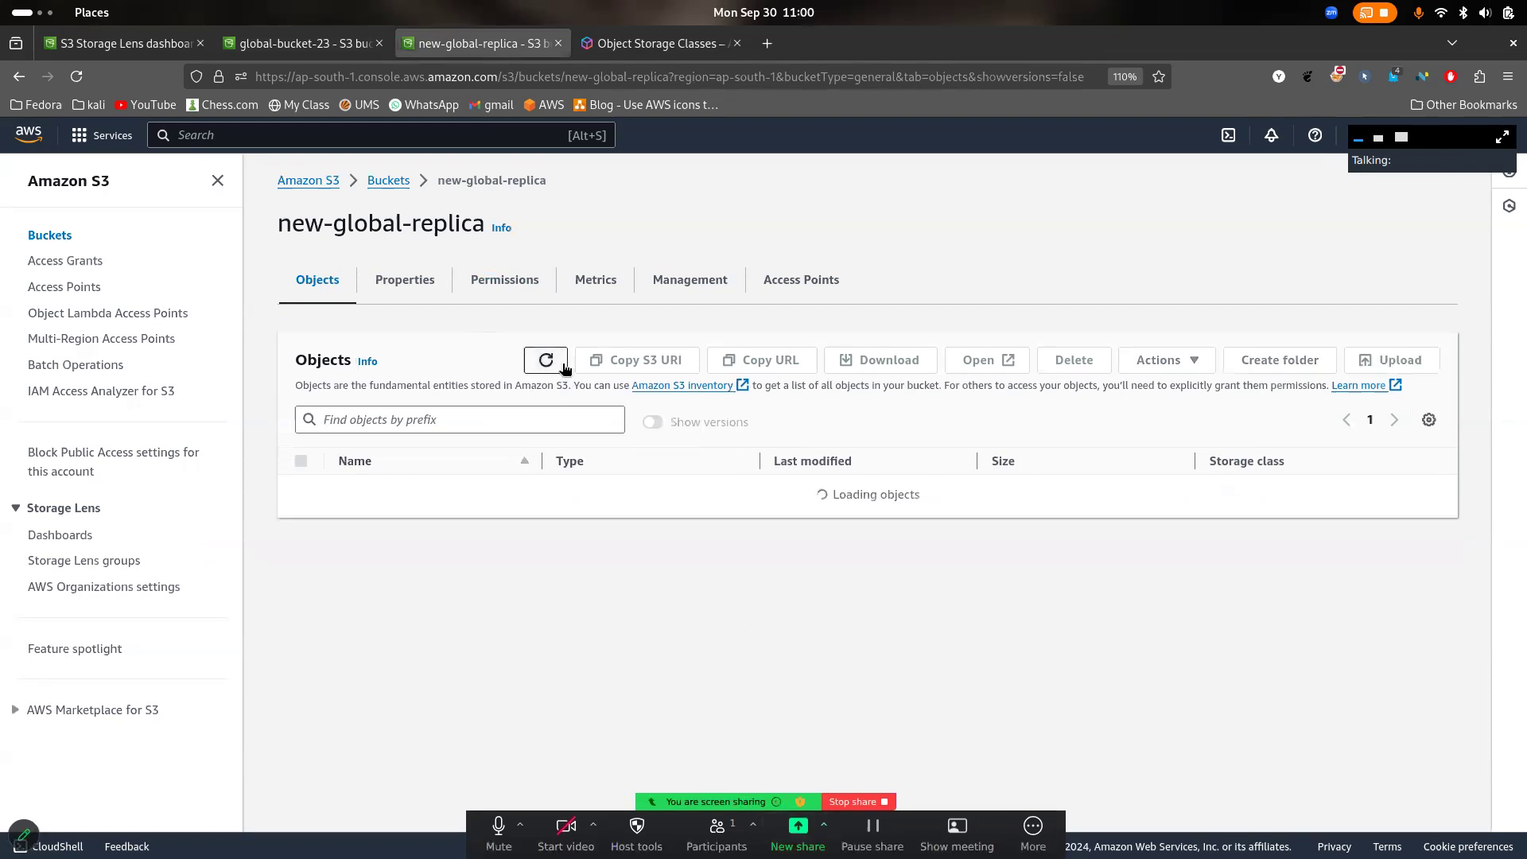
{"action": "left_click", "coordinate": [388, 182]}
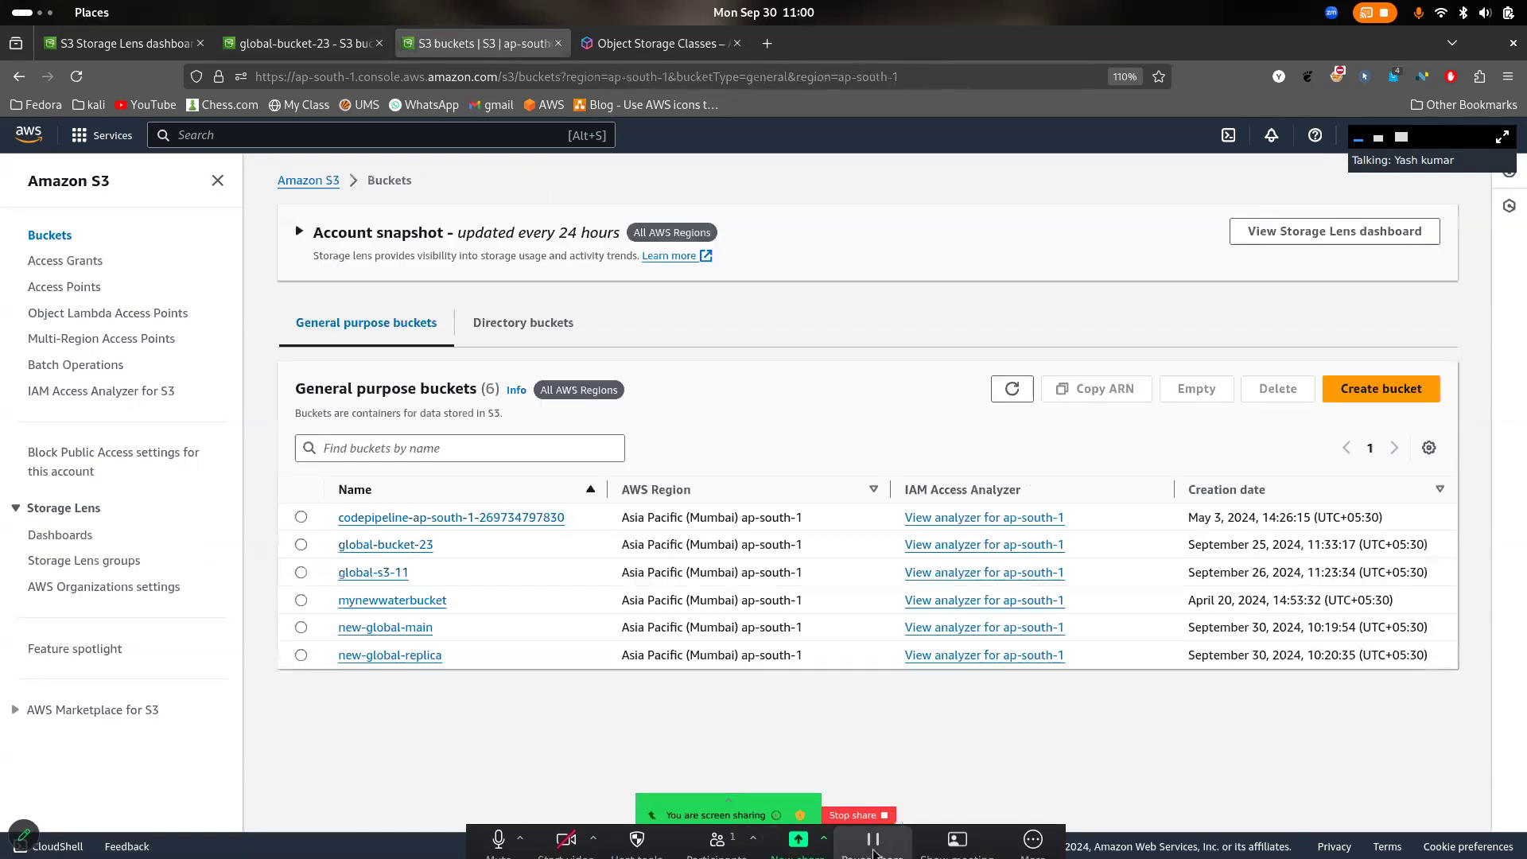